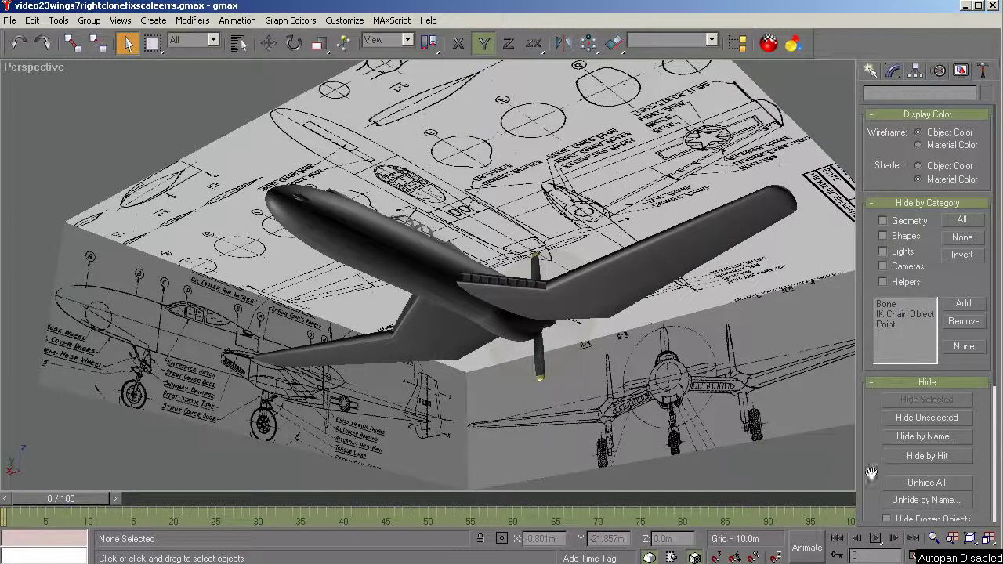
Examine the slatted vents in the leading edge of the aircraft's inner wing from several angles.
left_click(971, 557)
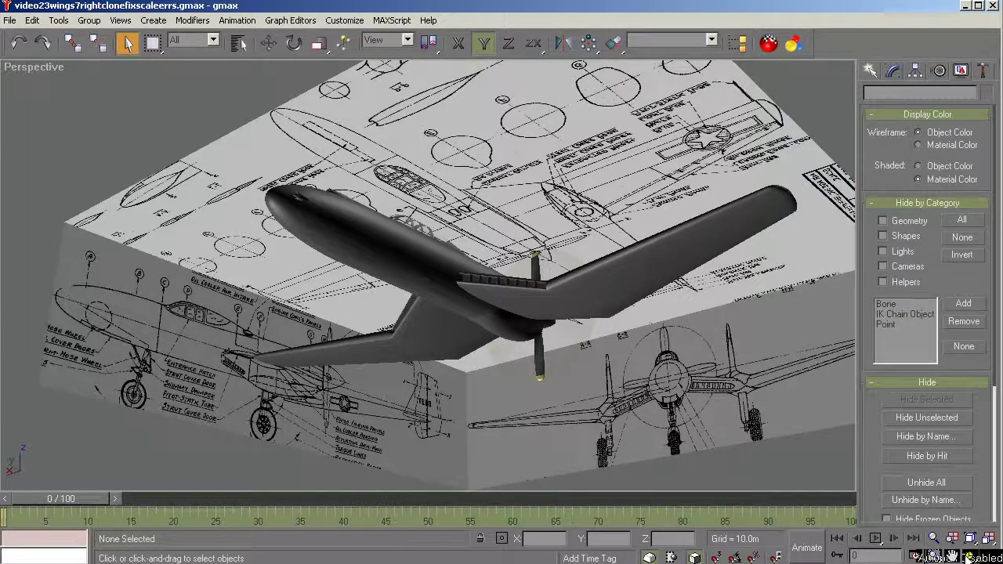
mouse_move(521, 368)
left_mouse_down()
mouse_move(515, 359)
mouse_move(527, 378)
mouse_move(527, 369)
left_mouse_up()
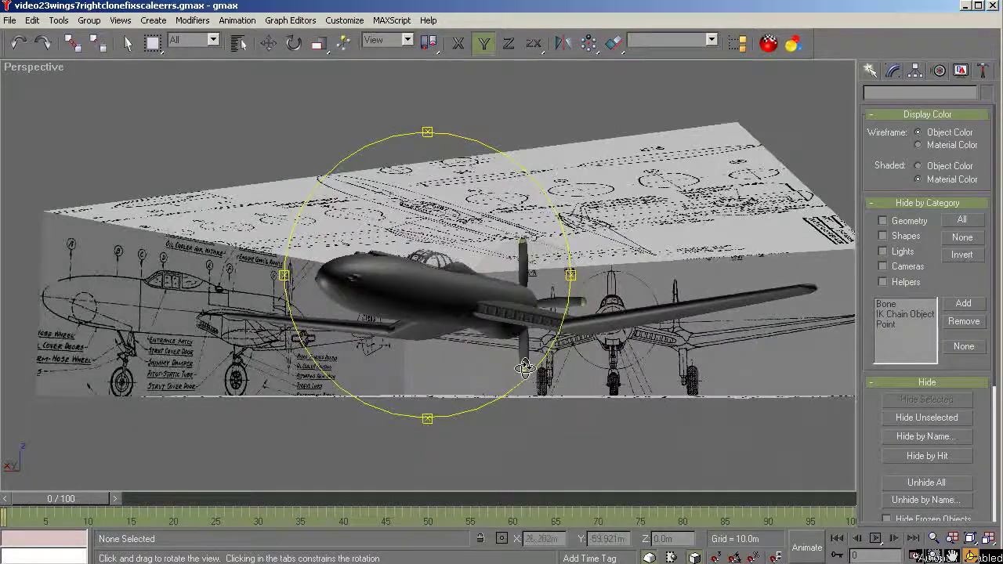
scroll(534, 328, "up", 6)
scroll(525, 321, "down", 2)
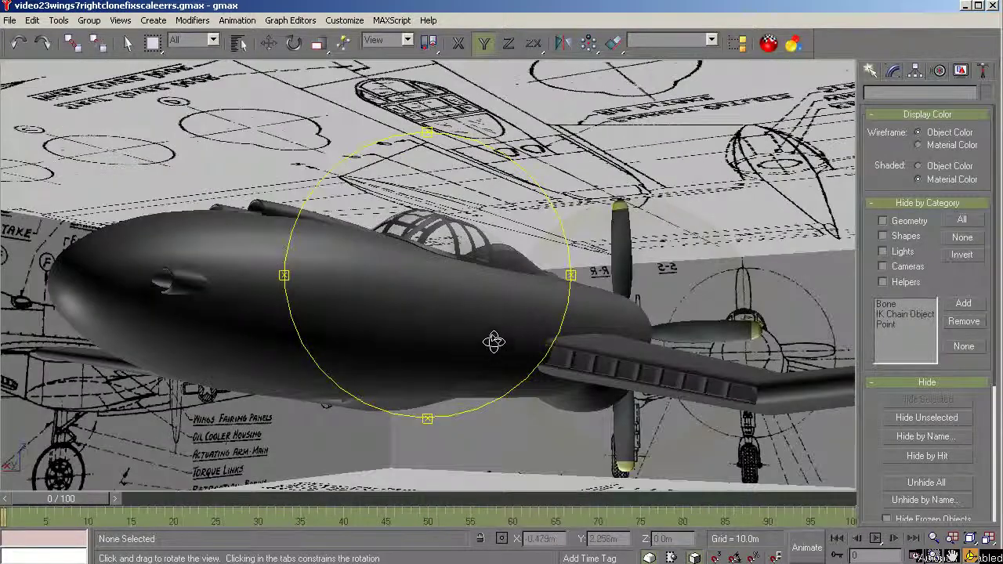
left_click_drag(493, 340, 457, 327)
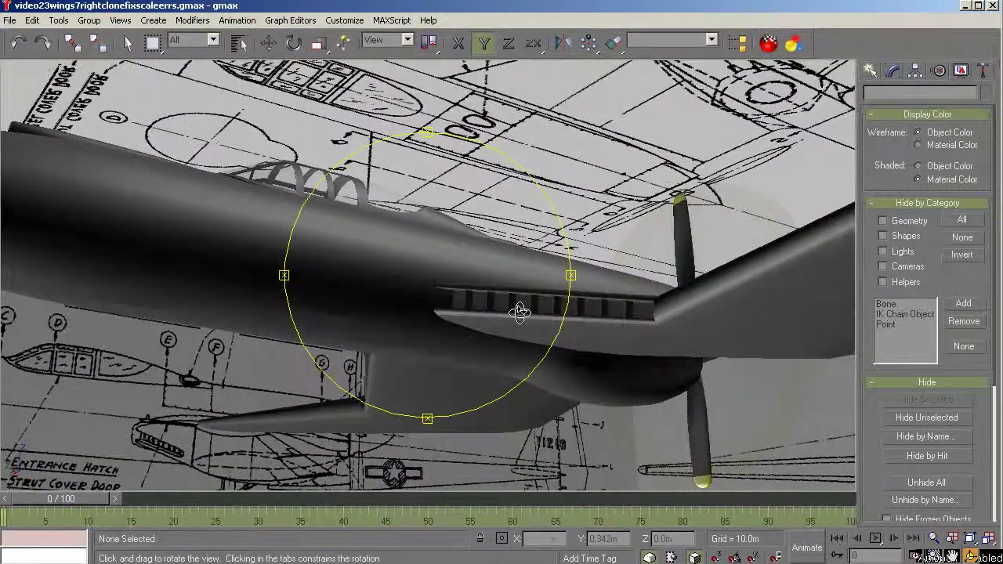
left_click_drag(519, 311, 489, 299)
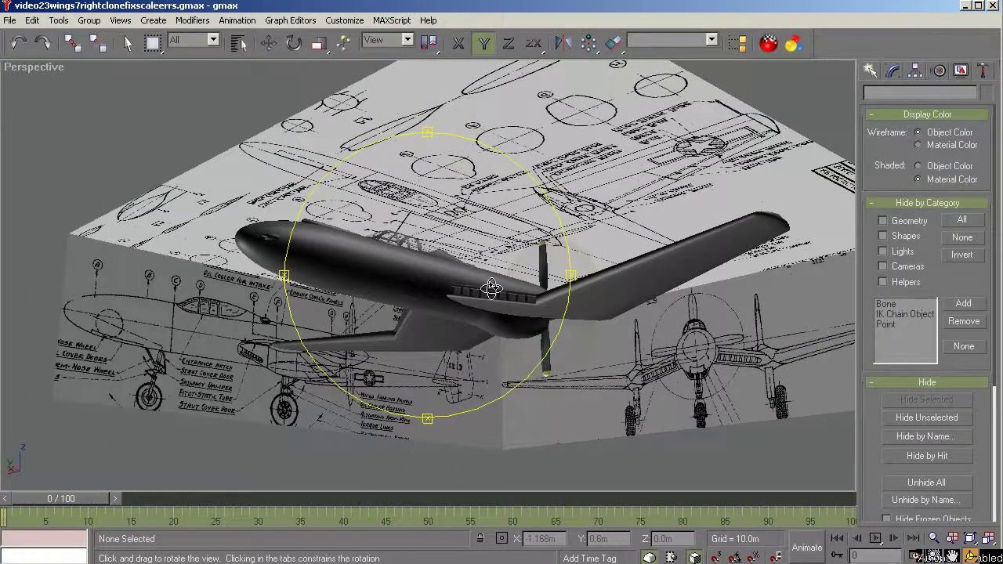
scroll(491, 290, "up", 4)
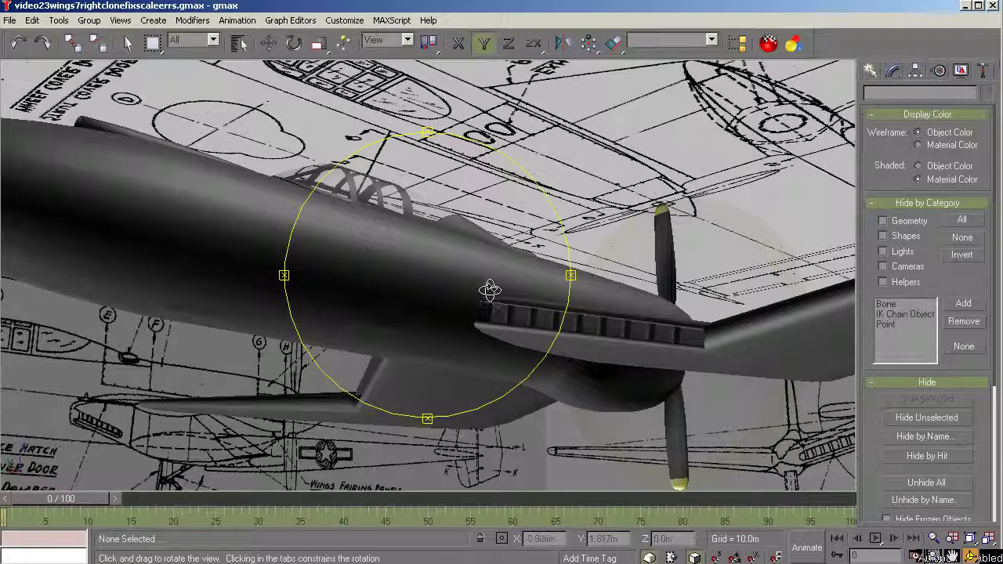
In the Back view, isolate the wingvents object by hiding all unselected objects, and deselect it.
key("k")
scroll(492, 289, "up", 5)
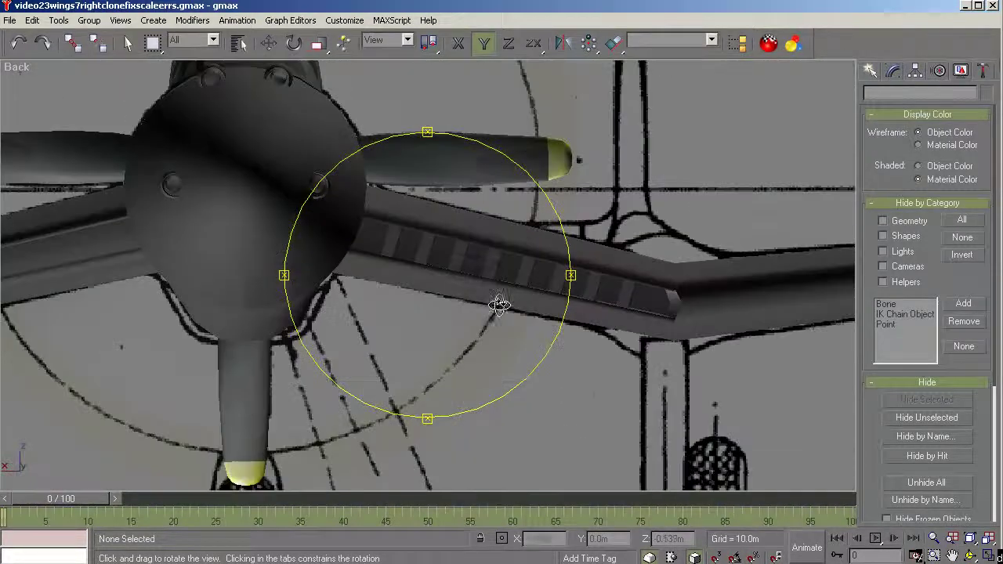
right_click(481, 385)
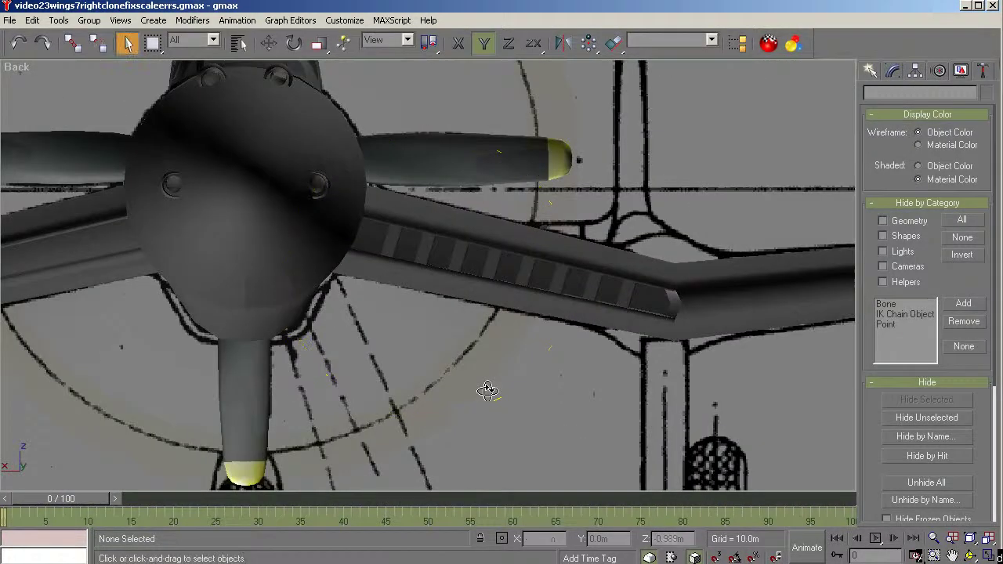
left_click(499, 269)
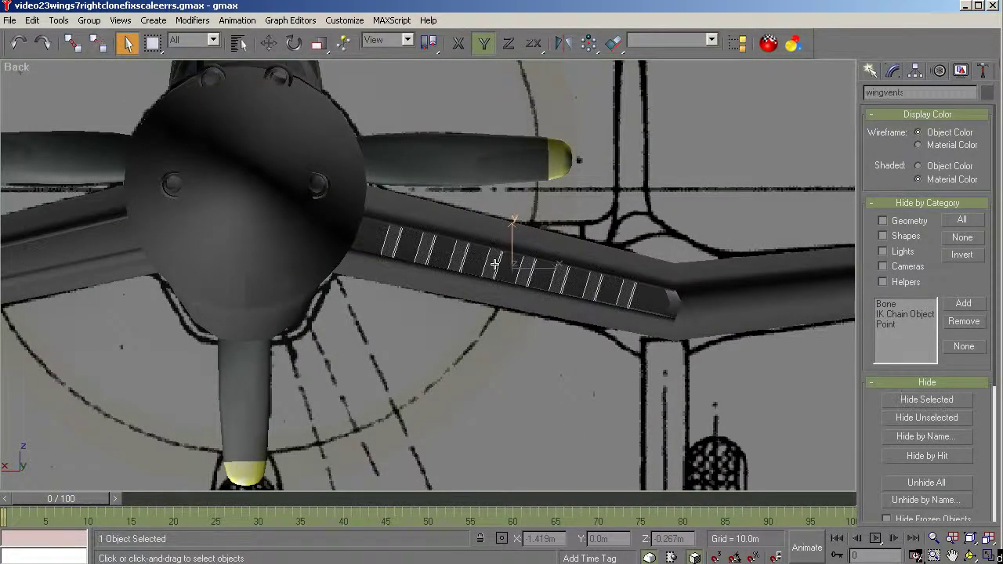
left_click(925, 417)
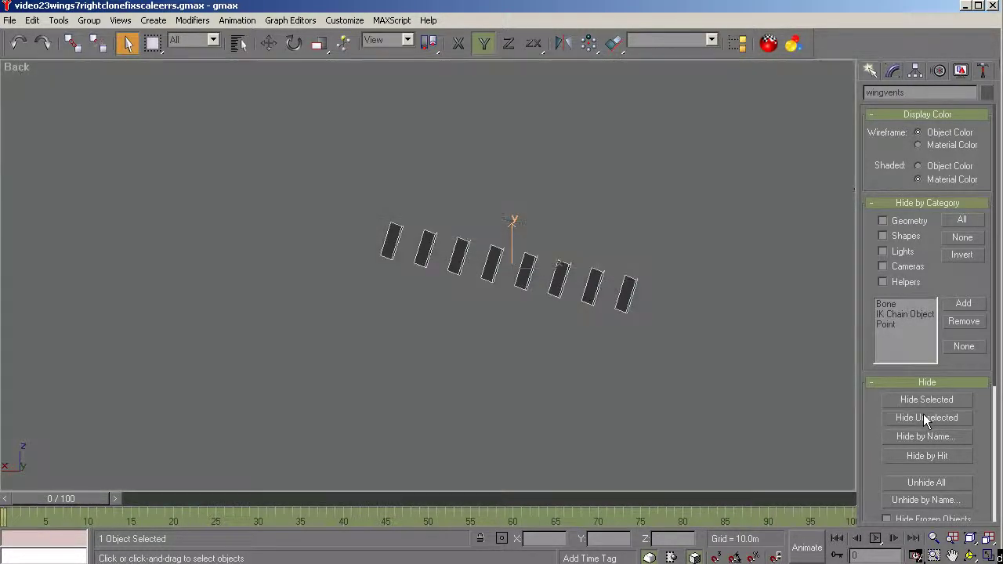
left_click(759, 400)
scroll(649, 356, "down", 2)
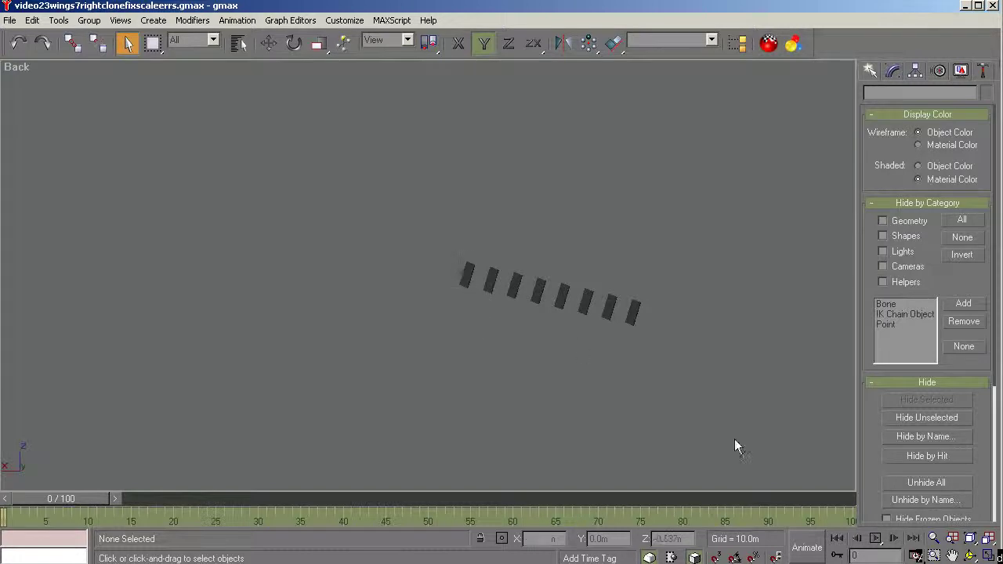
Examine the shape of the isolated vent slats from an angle and return to the Back view.
left_click(971, 555)
left_click_drag(575, 391, 461, 354)
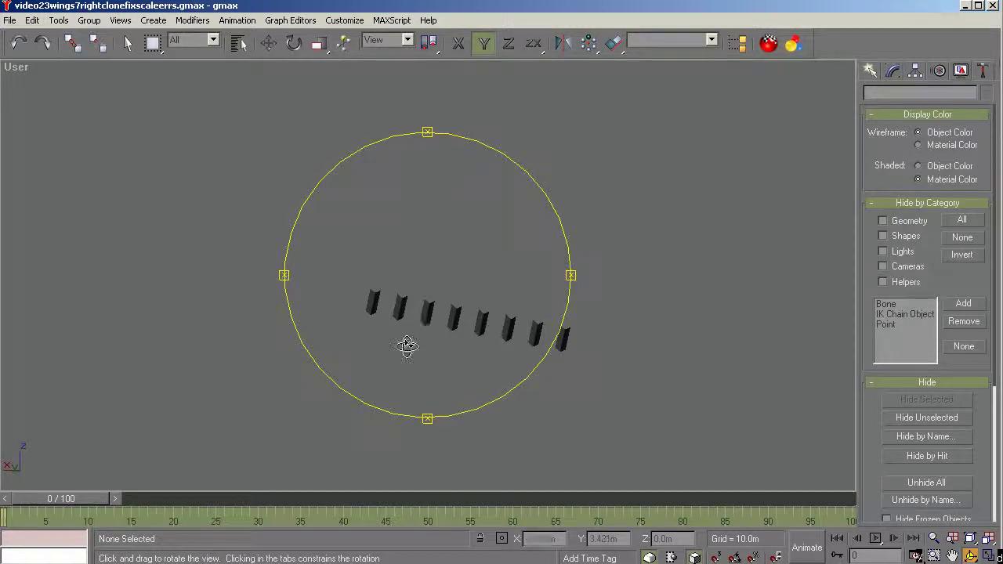
left_click_drag(432, 374, 438, 368)
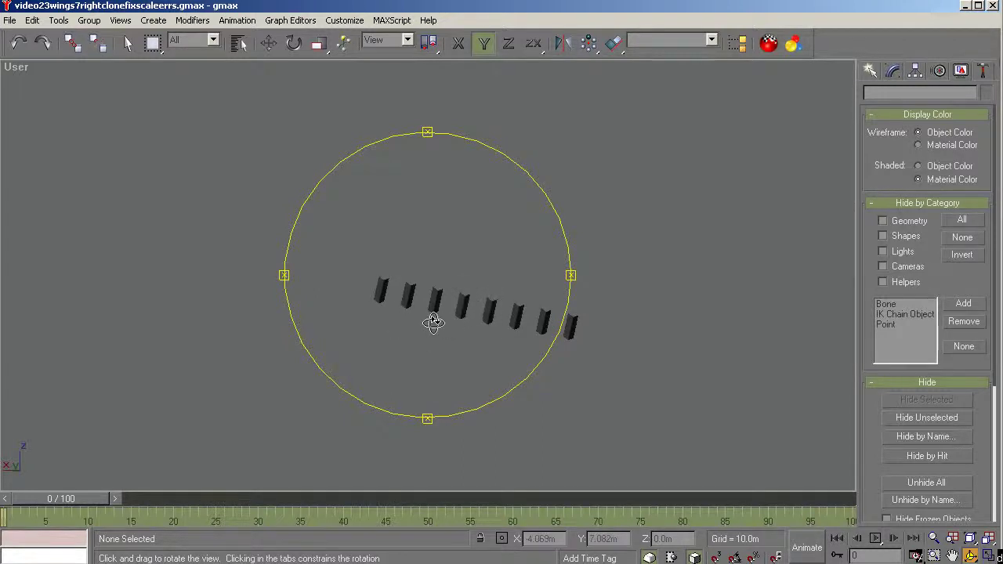
left_click_drag(439, 343, 436, 337)
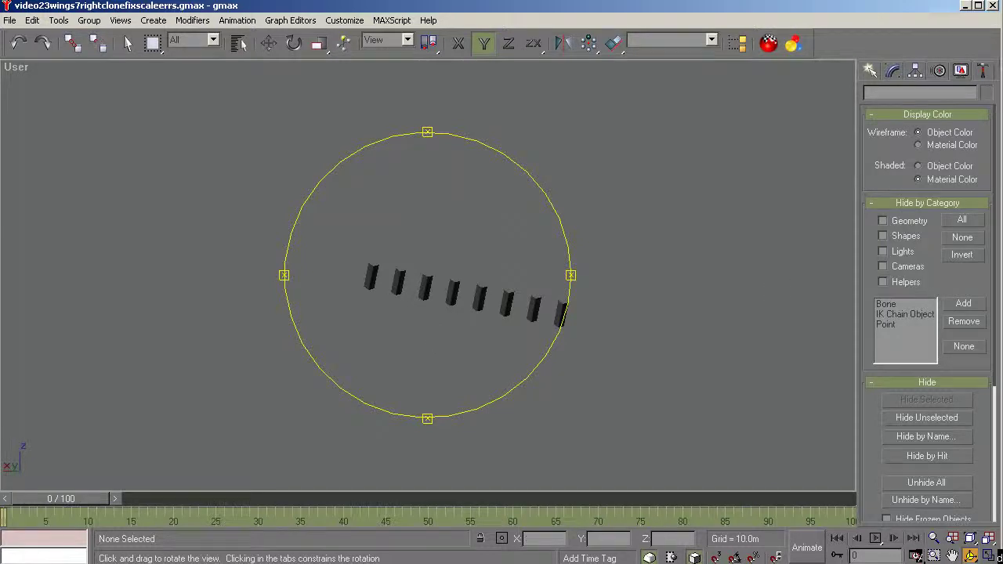
key("k")
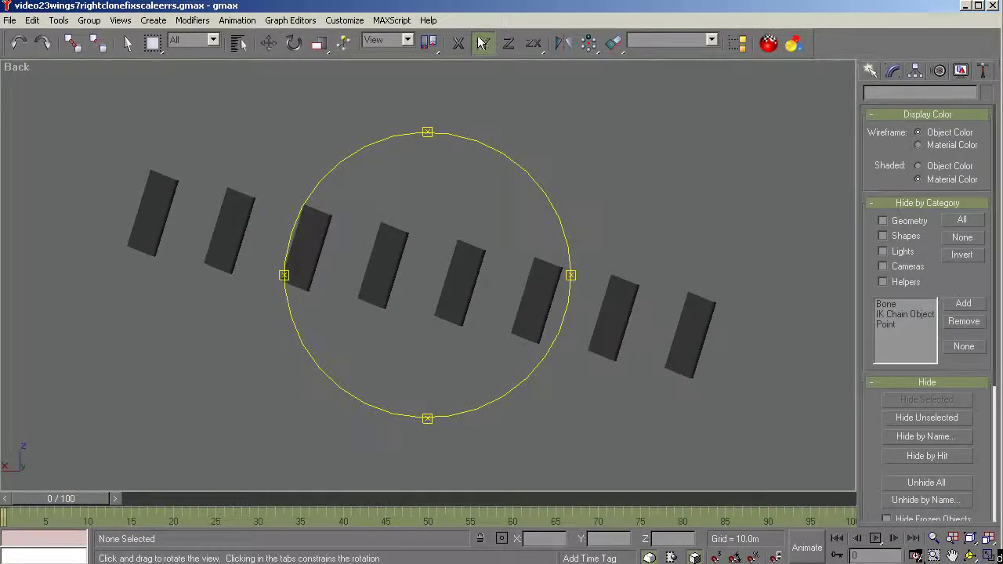
left_click_drag(410, 141, 407, 150)
right_click(424, 161)
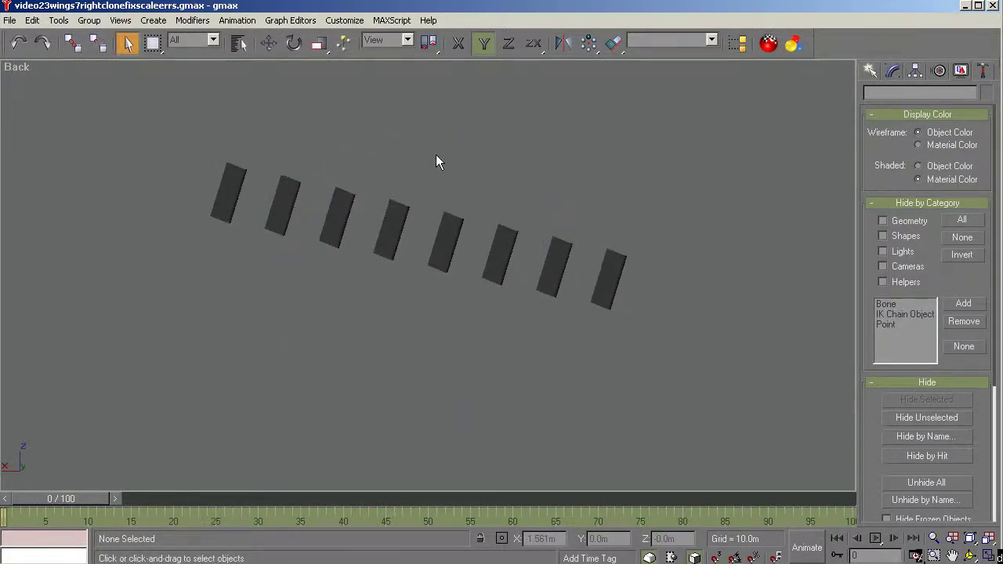
Create a box about 0.192 m long, 1.536 m wide and 0.104 m high with 9 width segments, and move it below the slats.
left_click(870, 70)
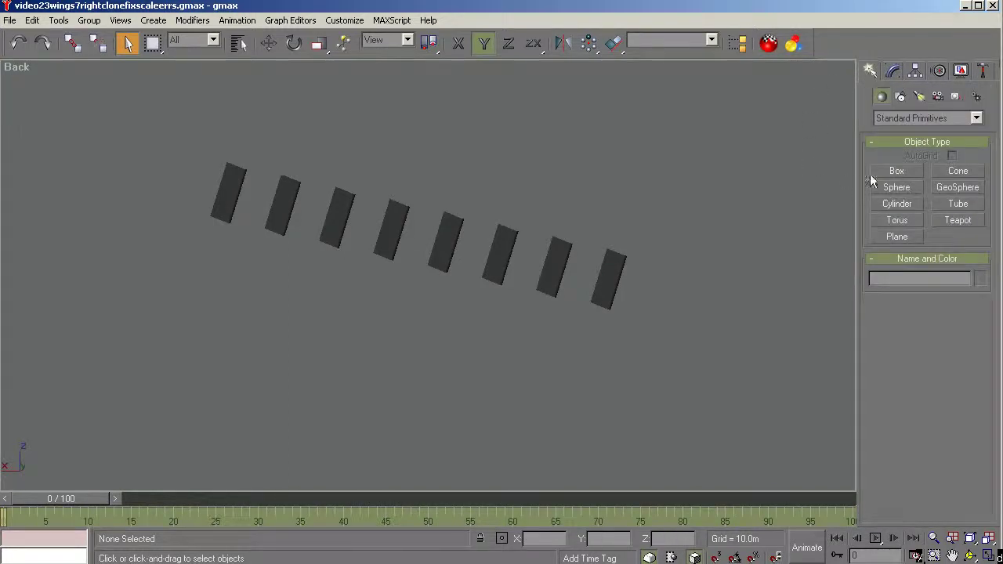
left_click(894, 171)
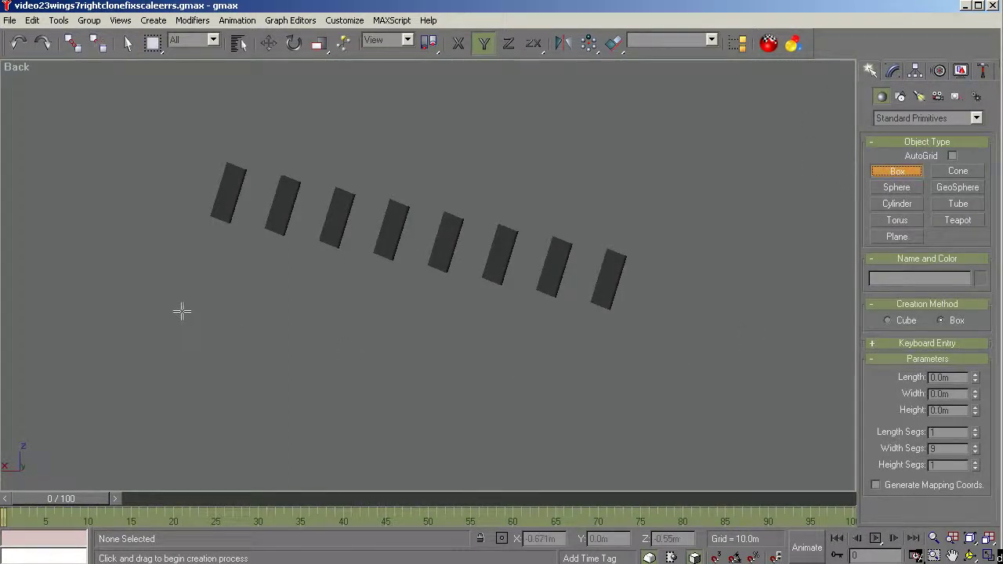
left_click_drag(183, 300, 620, 357)
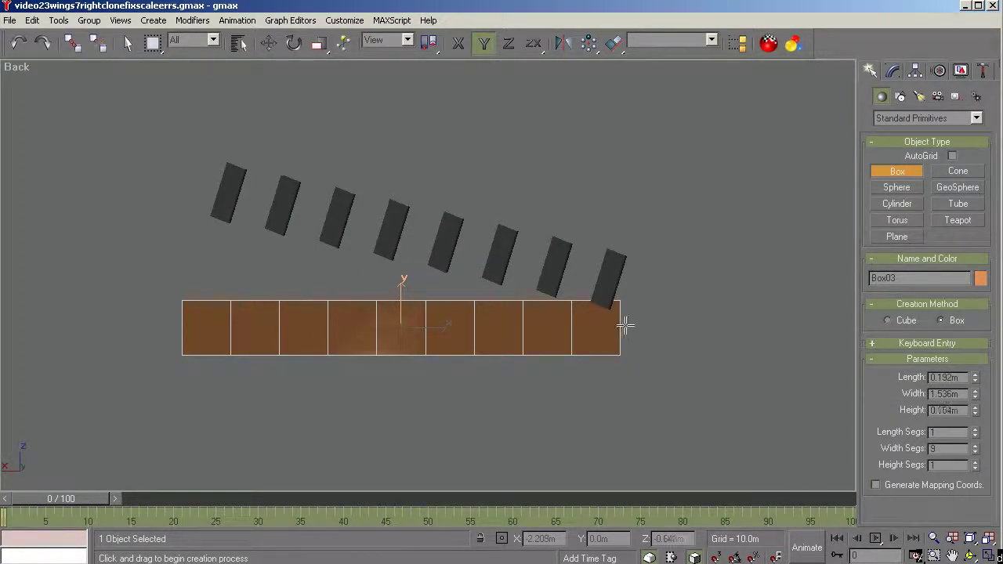
left_click(622, 325)
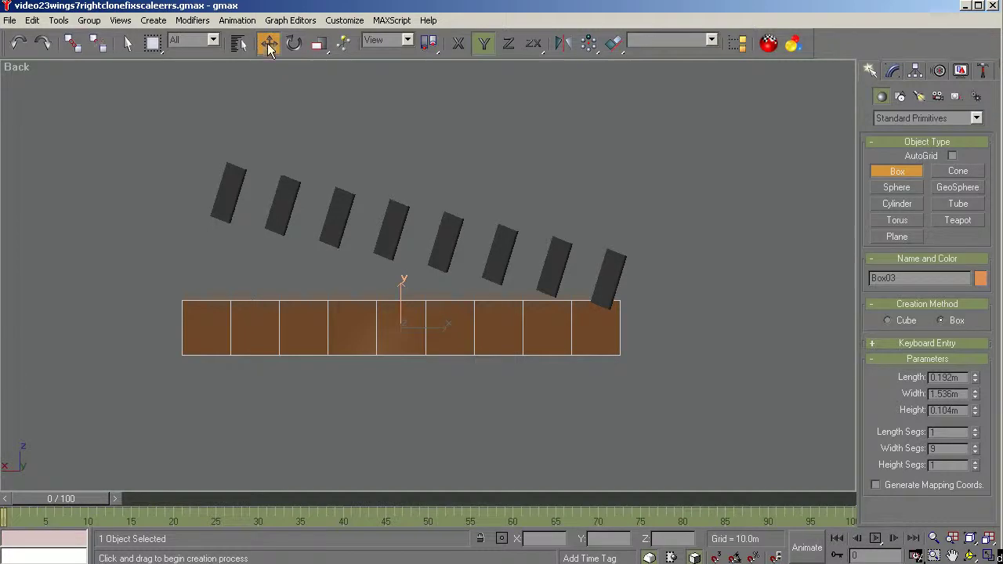
left_click(268, 43)
left_click_drag(402, 306, 402, 346)
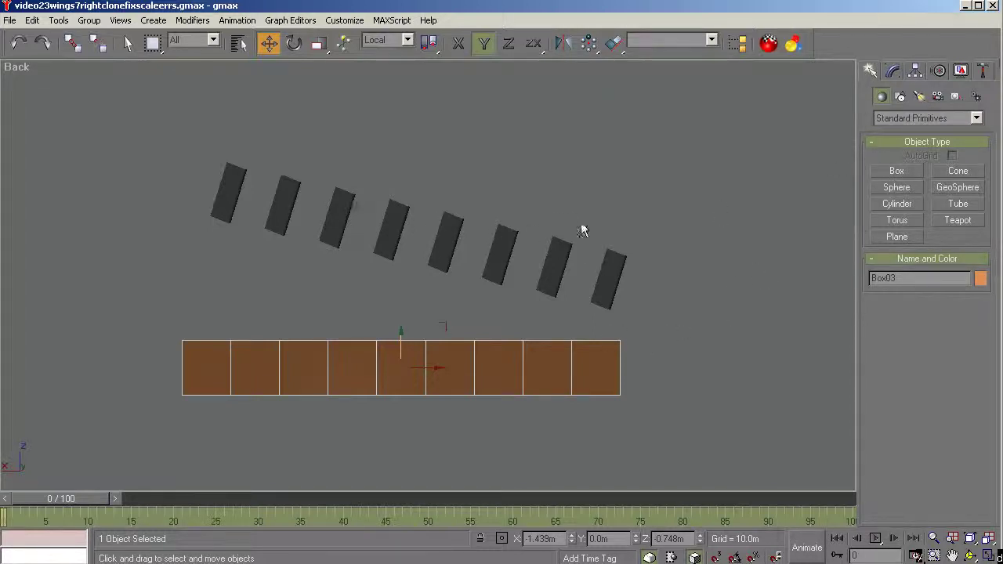
Convert the new box to an Editable Poly.
left_click(893, 72)
right_click(883, 192)
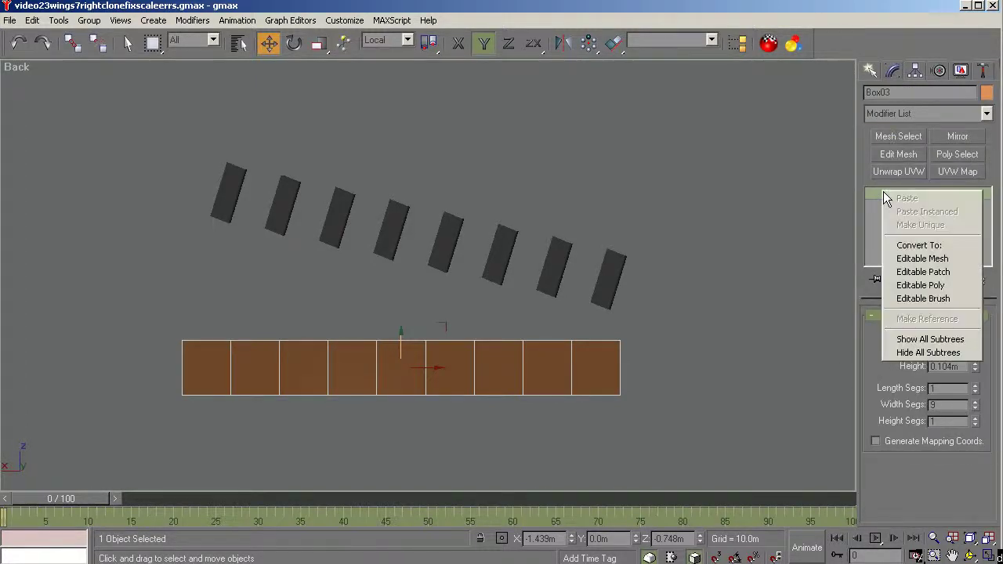
left_click(911, 287)
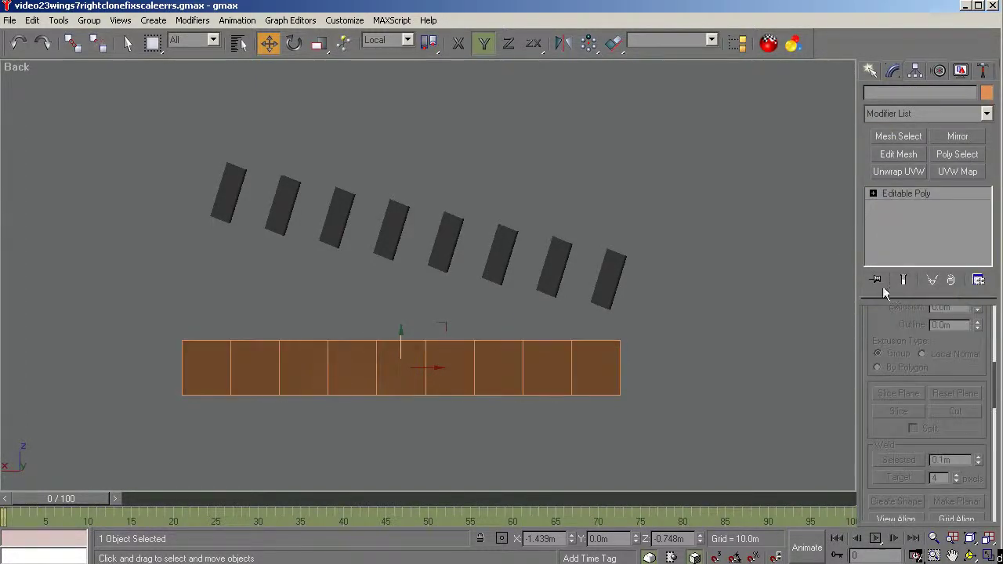
Chamfer all the box's inner vertical dividing edges to split each one into a narrow strip.
left_click(872, 194)
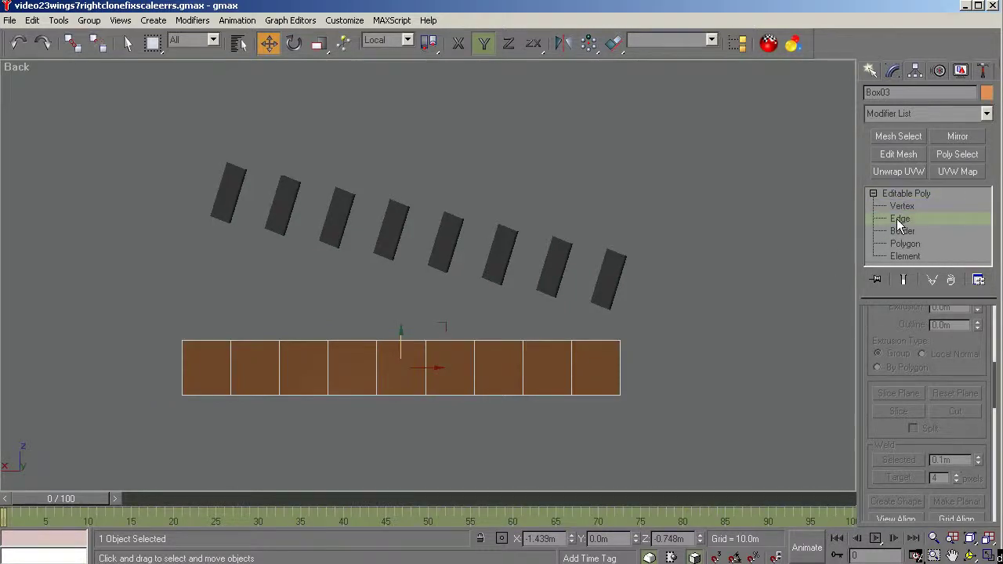
left_click(899, 220)
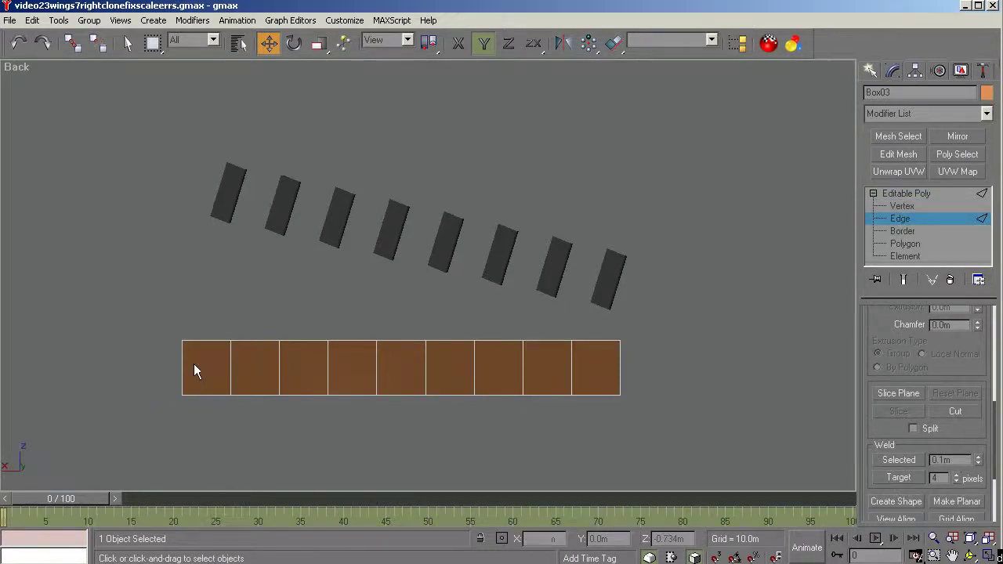
left_click_drag(201, 365, 602, 380)
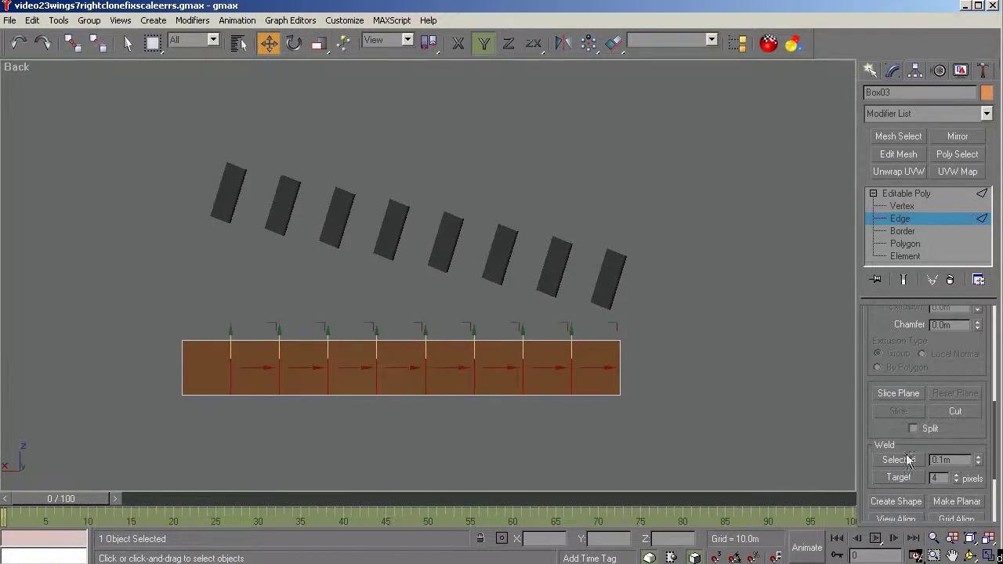
left_click_drag(996, 411, 995, 364)
left_click(956, 390)
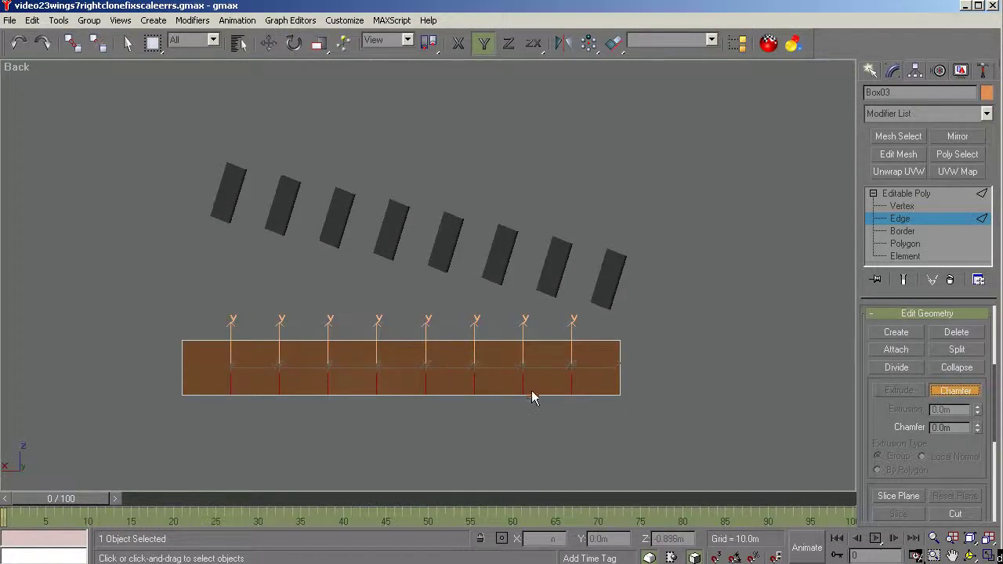
left_click_drag(522, 377, 526, 367)
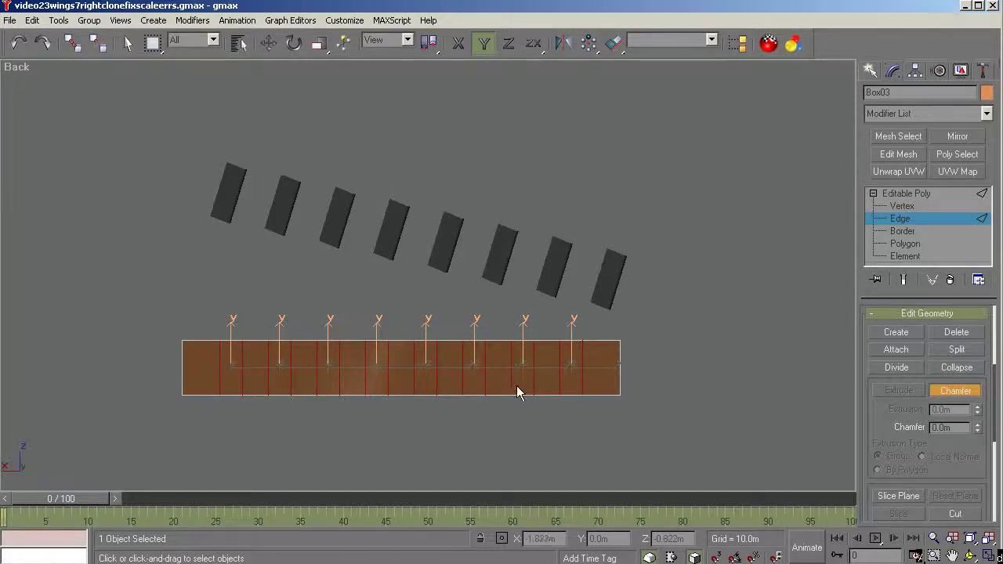
Select the eight narrow polygons between the chamfered edges on the front face of the box.
left_click(970, 555)
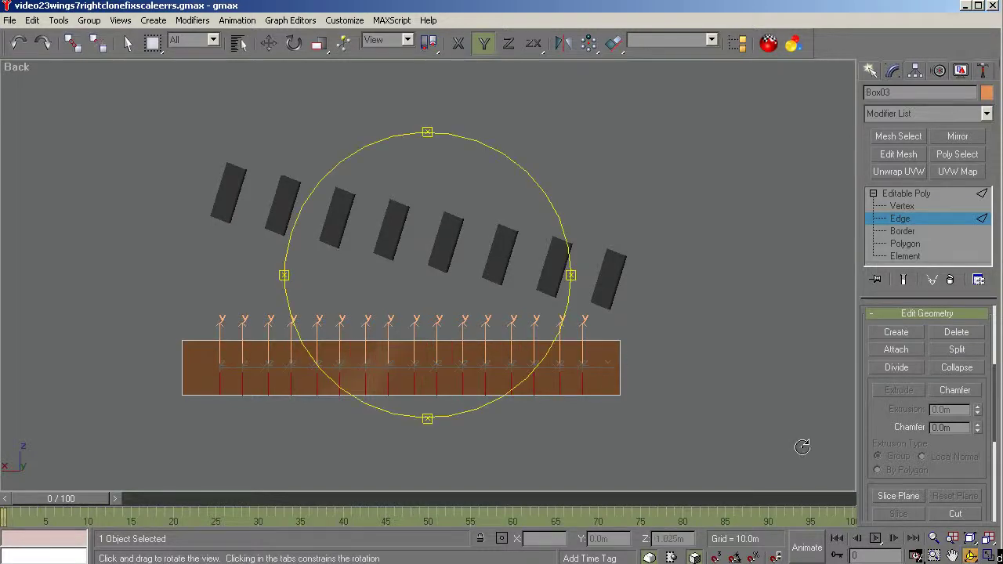
left_click_drag(538, 339, 469, 353)
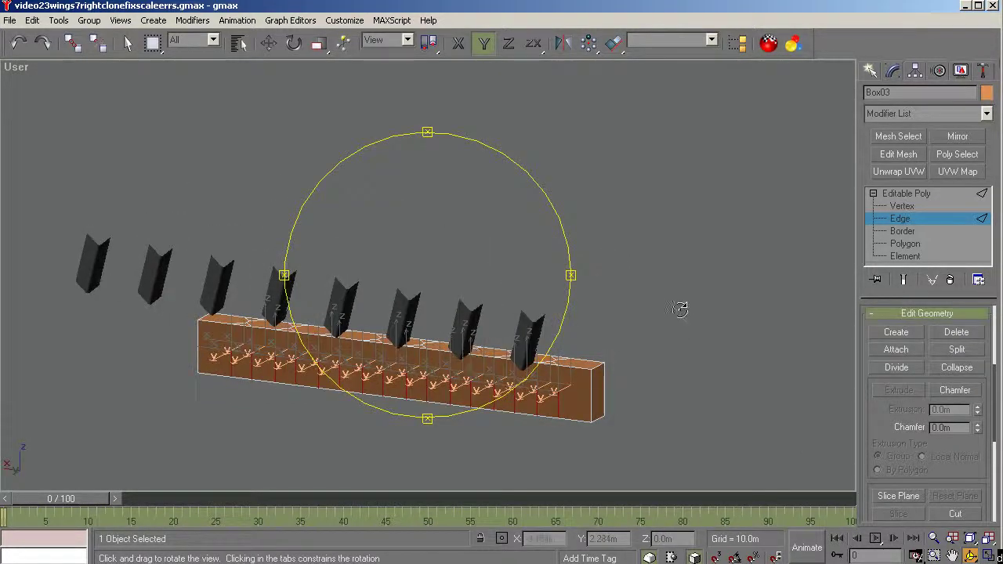
left_click(906, 245)
key("w")
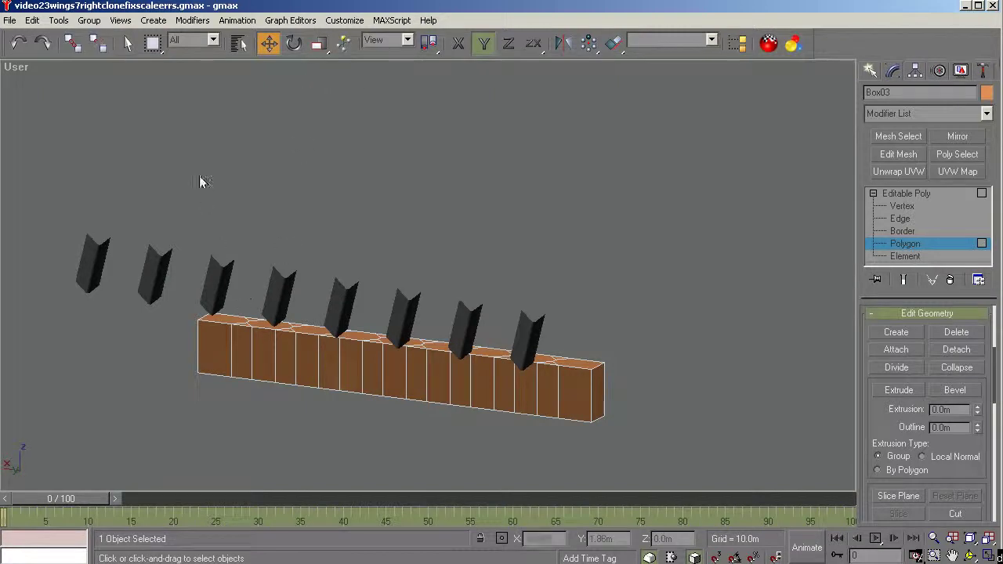
left_click(128, 43)
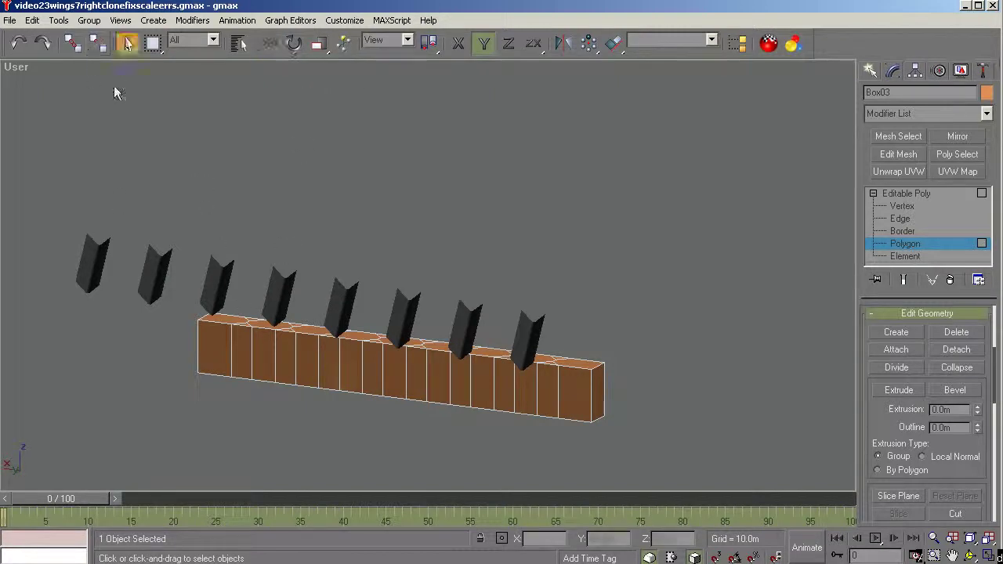
left_click(235, 352)
left_click(270, 362, "ctrl")
left_click(328, 363, "ctrl")
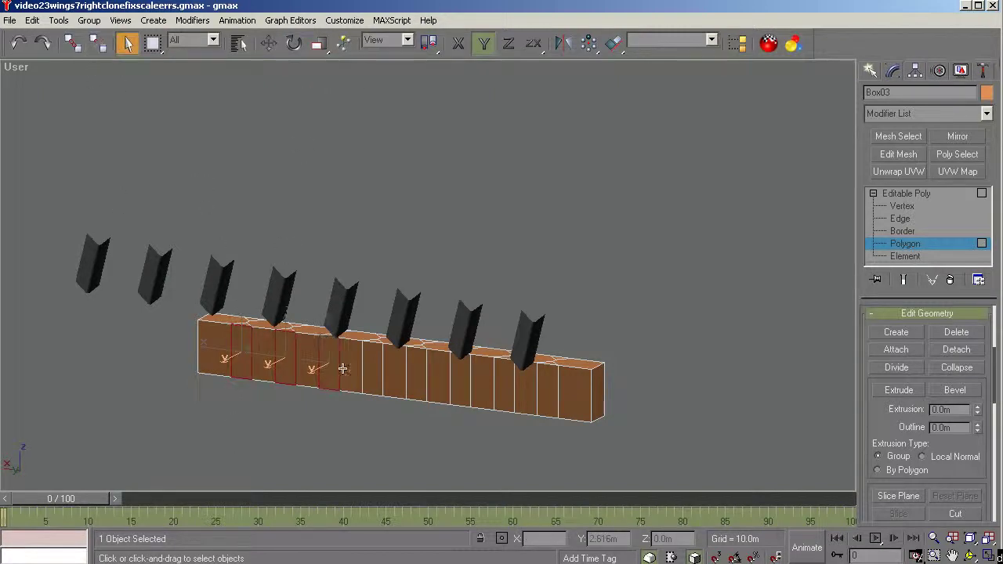
left_click(372, 369, "ctrl")
left_click(409, 373, "ctrl")
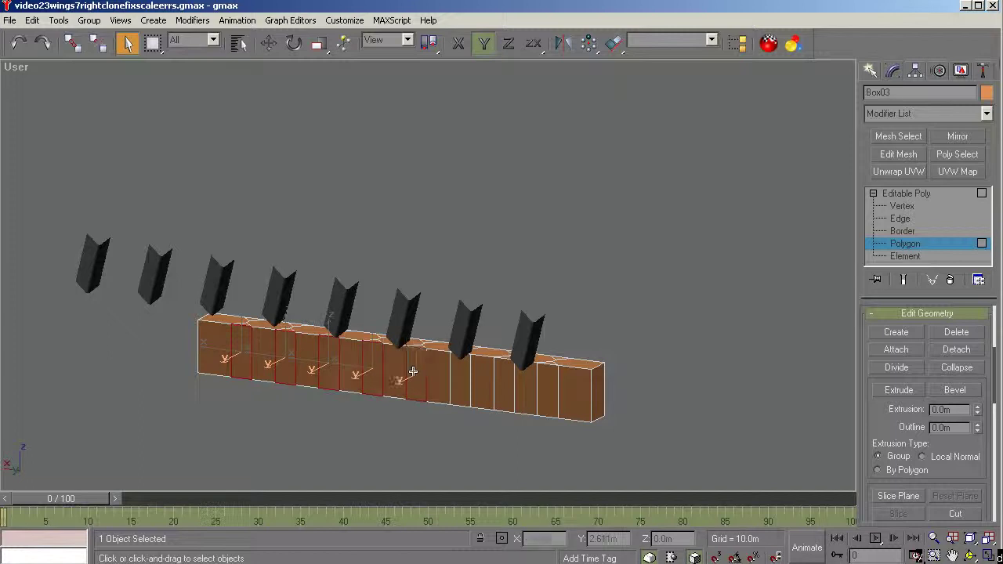
left_click(453, 378, "ctrl")
left_click(500, 389, "ctrl")
left_click(543, 398, "ctrl")
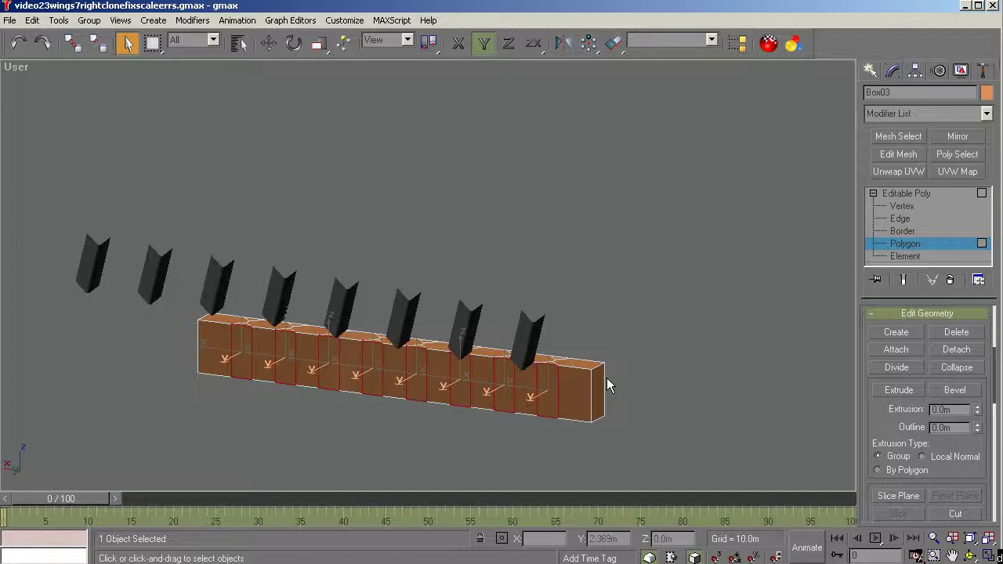
Extrude the eight selected strip polygons slightly outward from the box and scale the extruded faces narrower along the X axis.
left_click(549, 387)
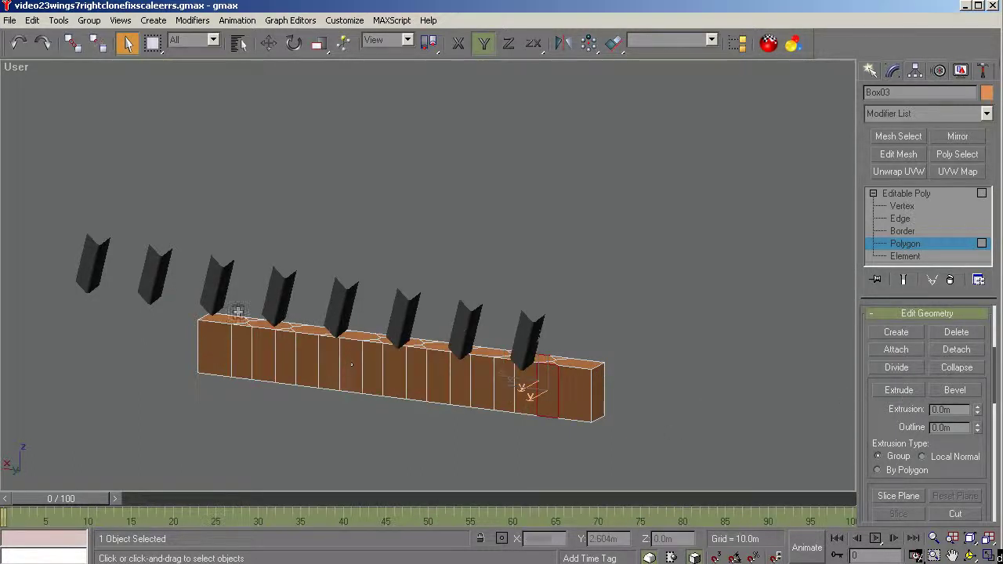
key("ctrl+z")
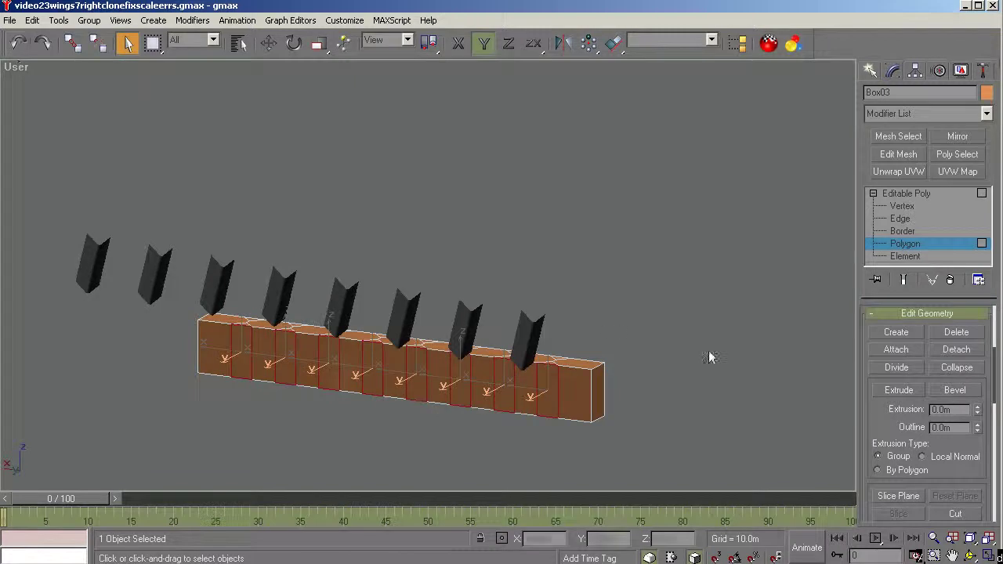
left_click(892, 390)
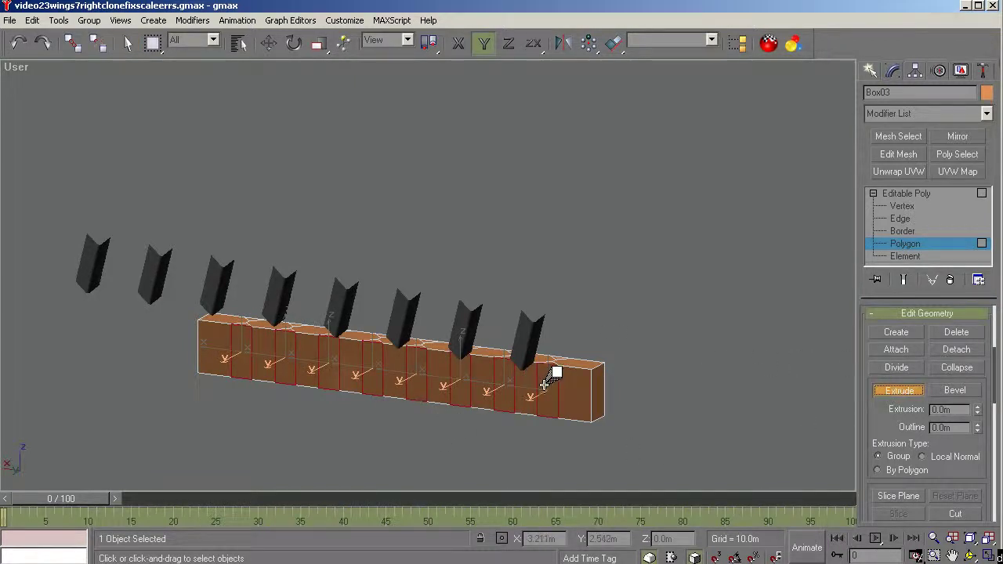
left_click_drag(546, 386, 544, 372)
left_click(319, 44)
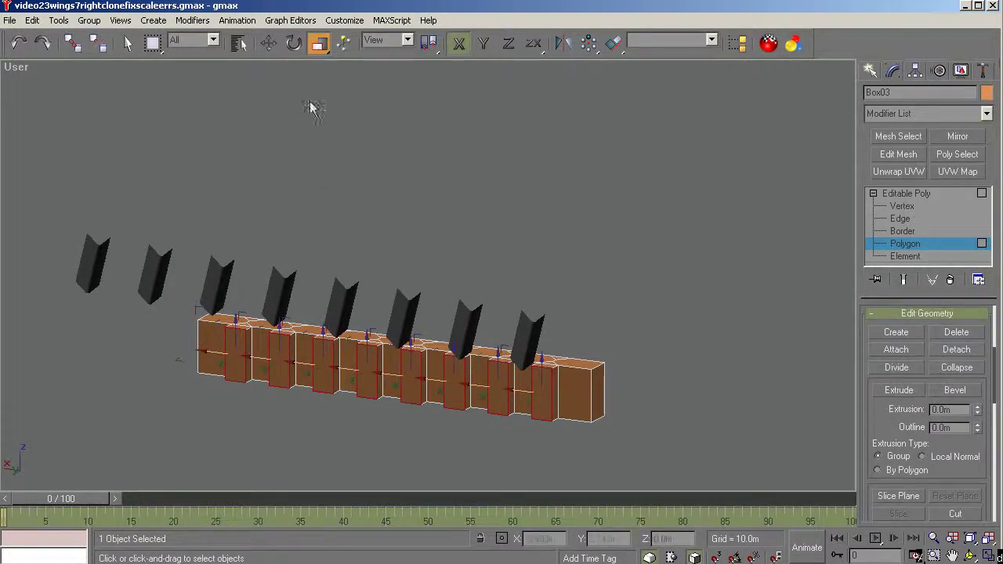
left_click_drag(336, 377, 336, 405)
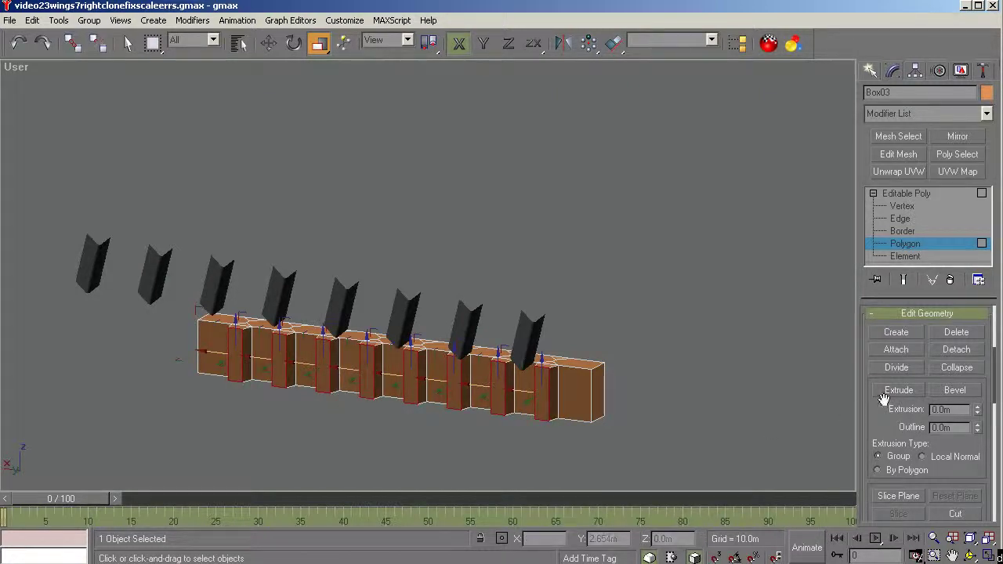
Extrude the eight narrowed faces outward again and scale them down along the X axis into thin fin tips.
left_click_drag(541, 394, 544, 365)
left_click(19, 44)
left_click(899, 390)
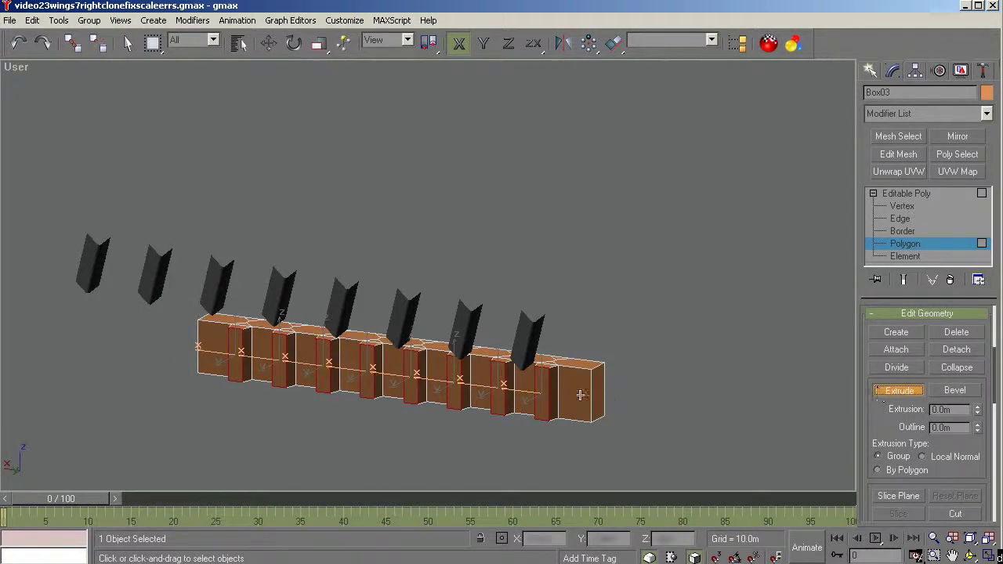
left_click_drag(555, 381, 547, 380)
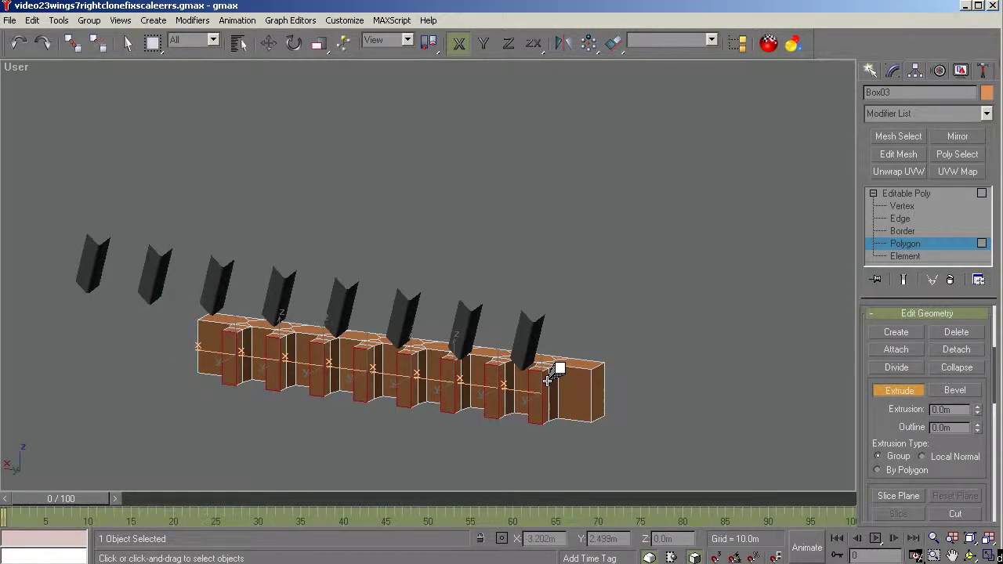
left_click(319, 43)
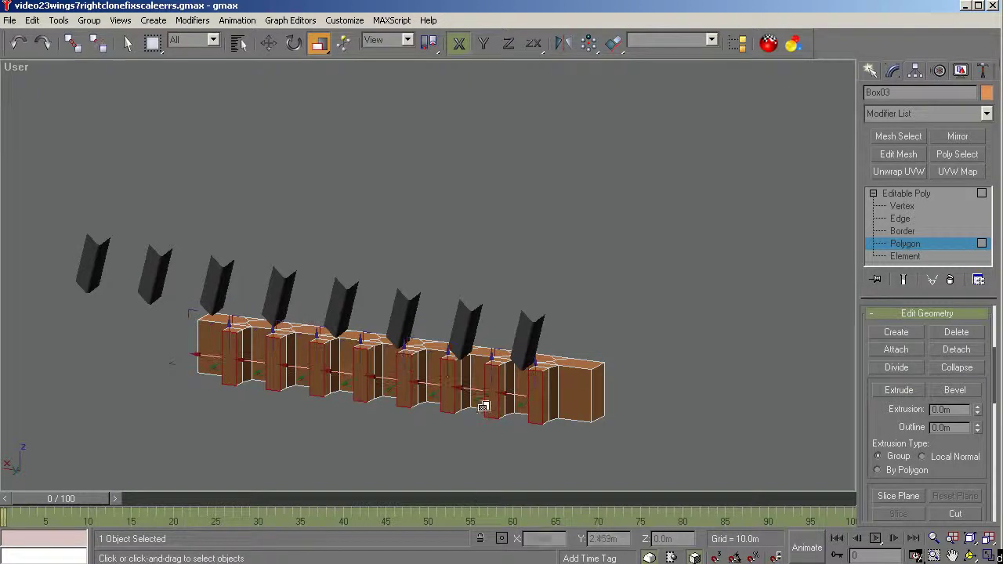
left_click_drag(468, 398, 455, 542)
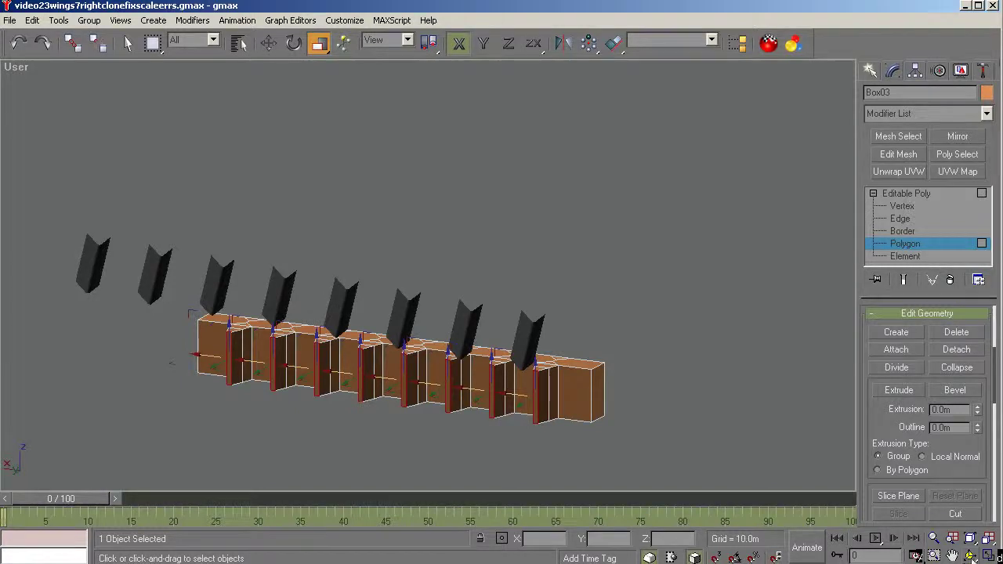
Try to scale the row of vertices where the fins meet the box along the X axis.
left_click(970, 555)
left_click_drag(424, 298, 376, 384)
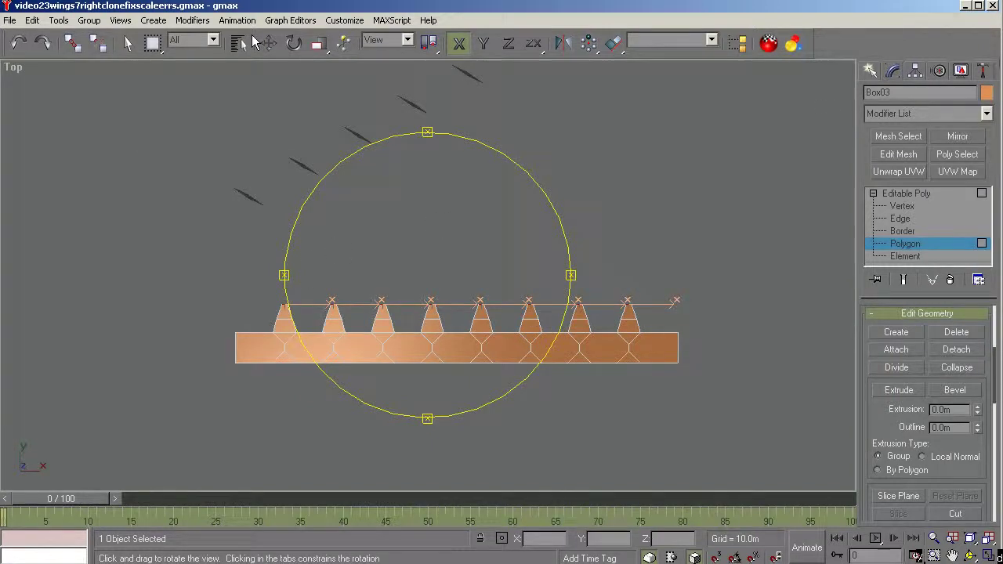
left_click(270, 44)
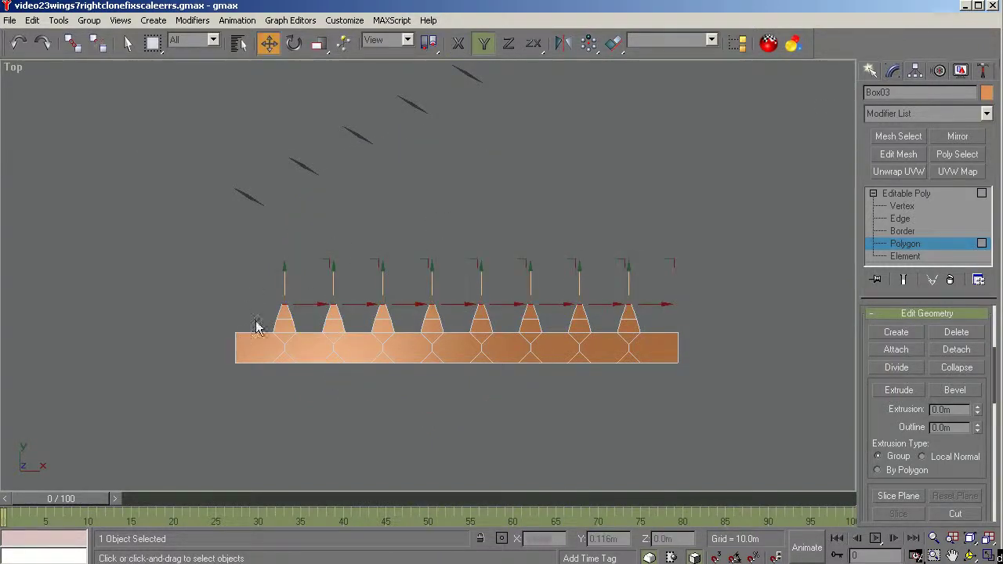
left_click(903, 207)
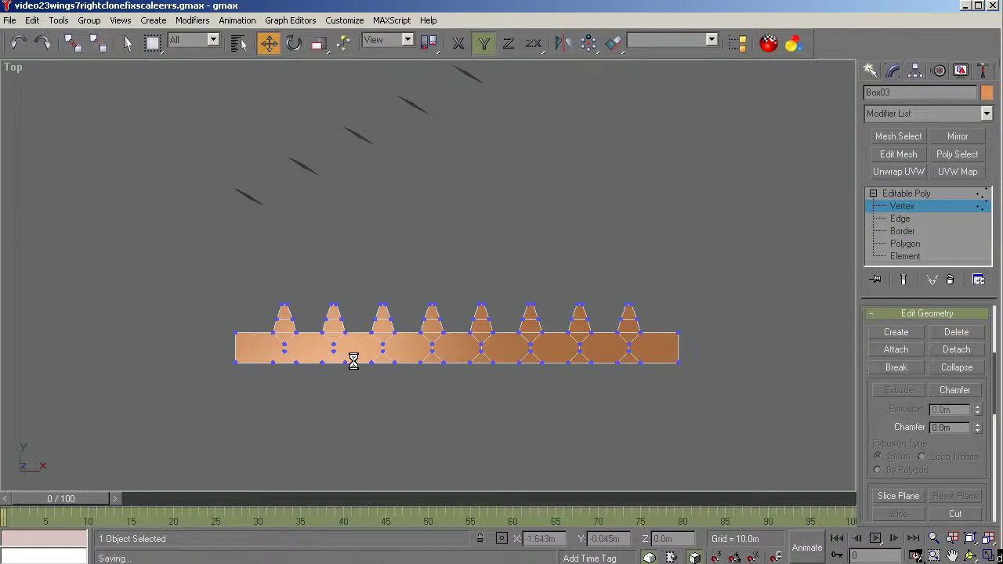
left_click_drag(264, 328, 660, 348)
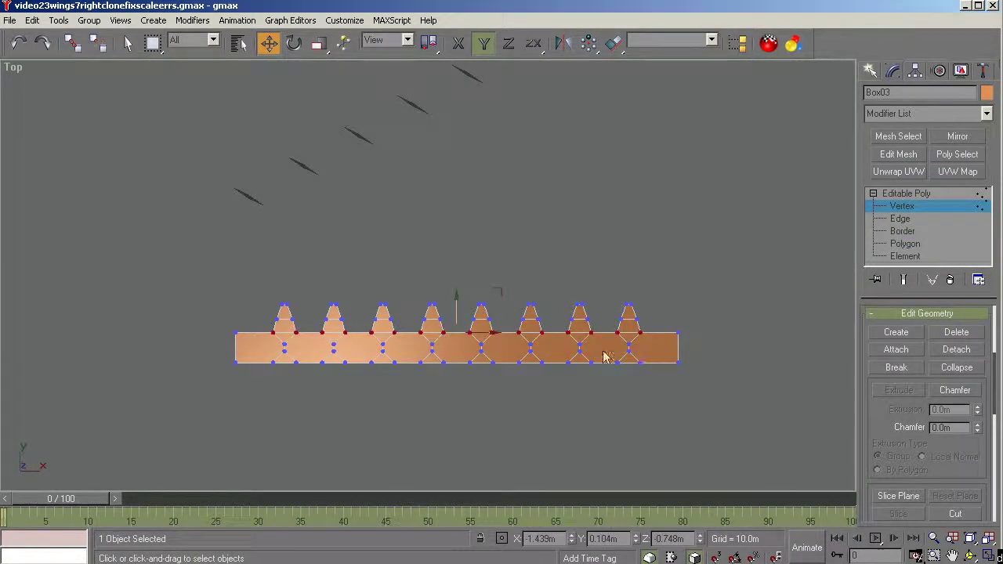
left_click(320, 44)
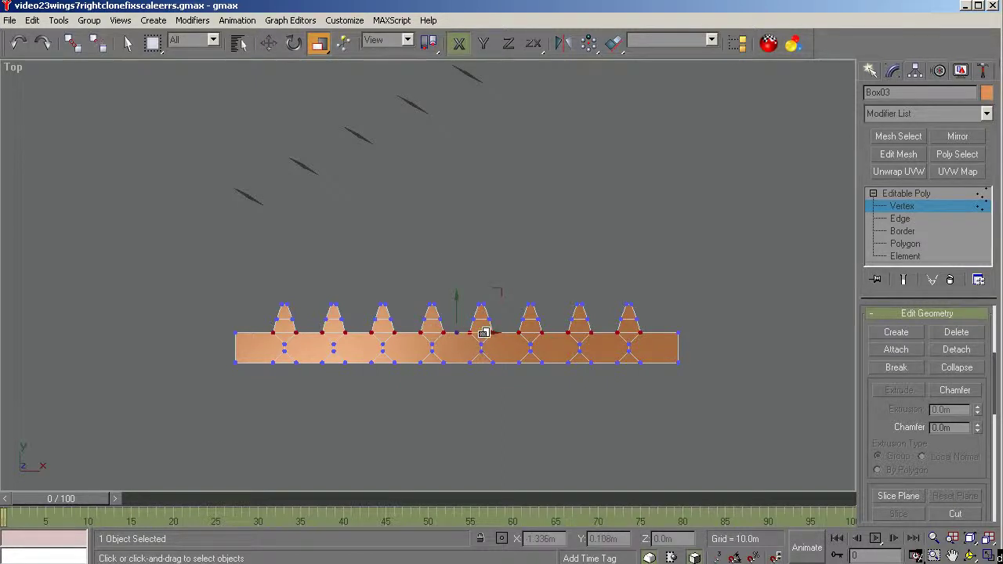
left_click_drag(481, 336, 486, 332)
left_click(18, 44)
Delete all vertices of the box body behind the fins, keeping the front face and the fins.
left_click(970, 556)
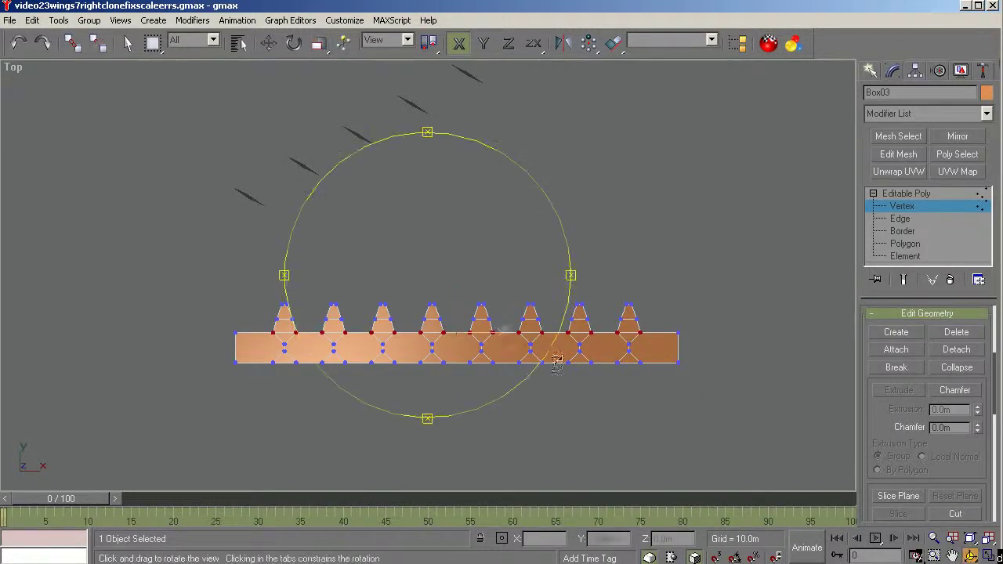
left_click_drag(377, 259, 343, 167)
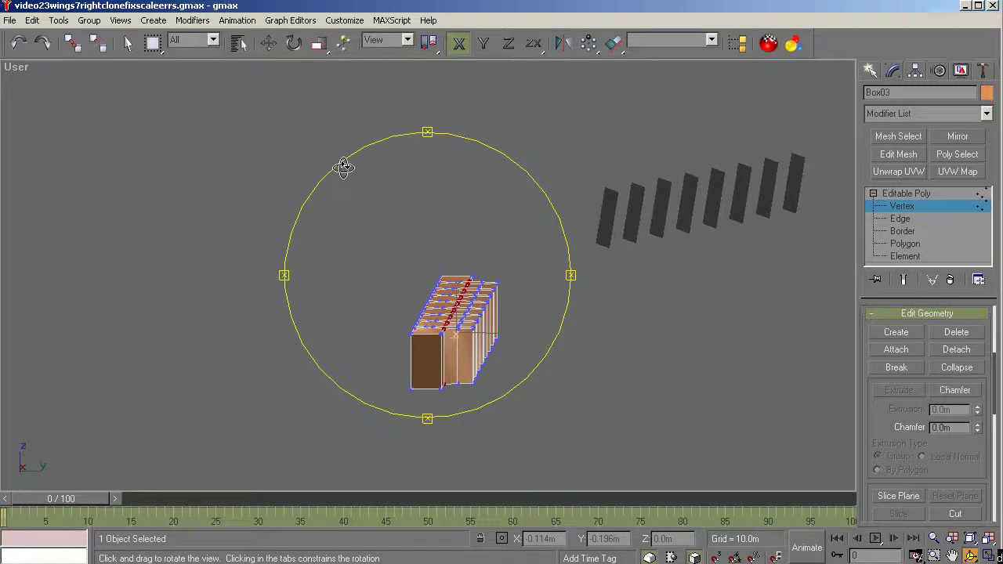
key("f")
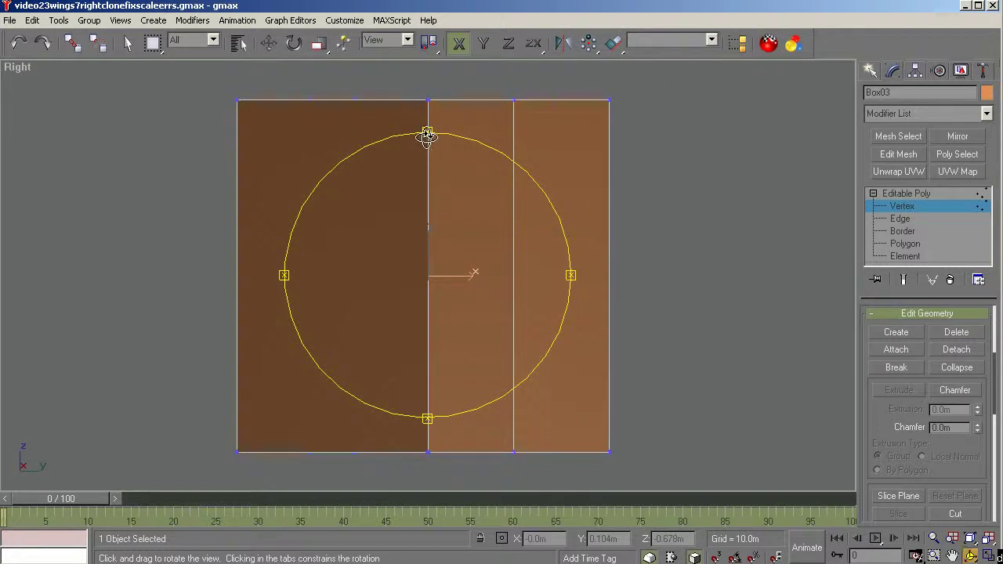
left_click_drag(427, 145, 425, 139)
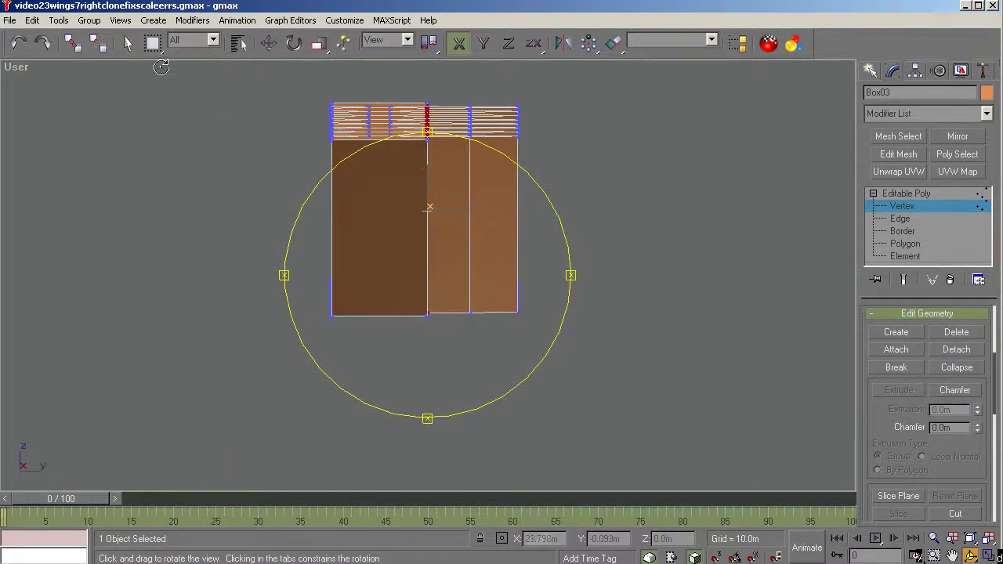
left_click(128, 42)
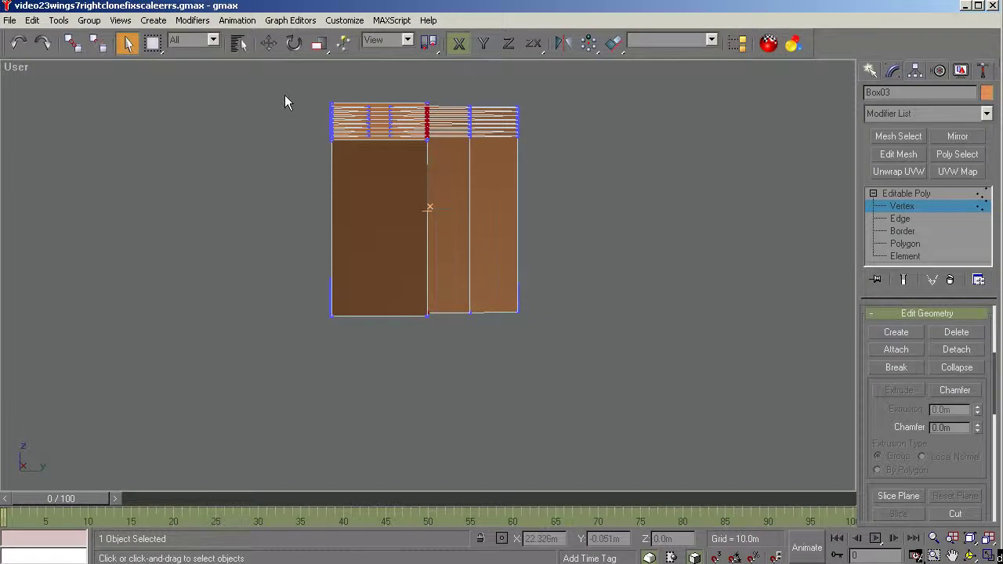
left_click_drag(292, 91, 414, 335)
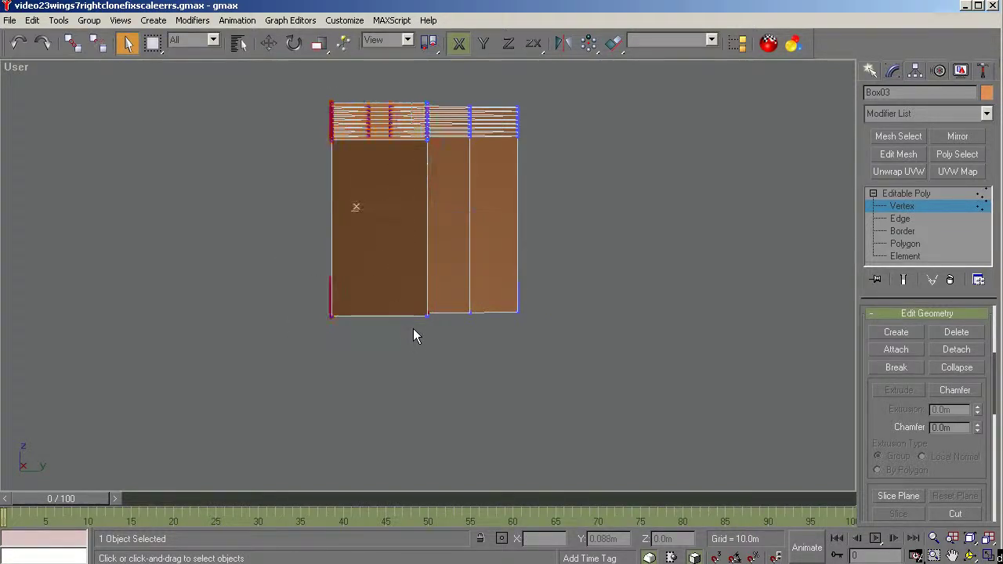
key("Delete")
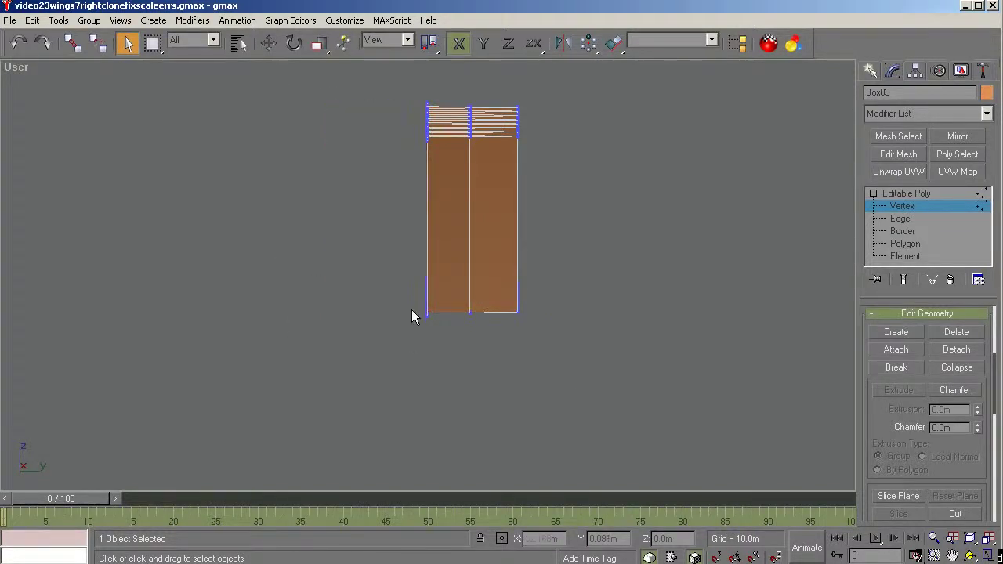
Delete the nine flat front polygons between and beside the fins, along with their isolated vertices.
left_click(970, 555)
mouse_move(472, 314)
left_mouse_down()
mouse_move(397, 324)
mouse_move(352, 363)
mouse_move(424, 343)
mouse_move(403, 329)
mouse_move(424, 311)
mouse_move(495, 348)
mouse_move(405, 329)
mouse_move(430, 354)
left_mouse_up()
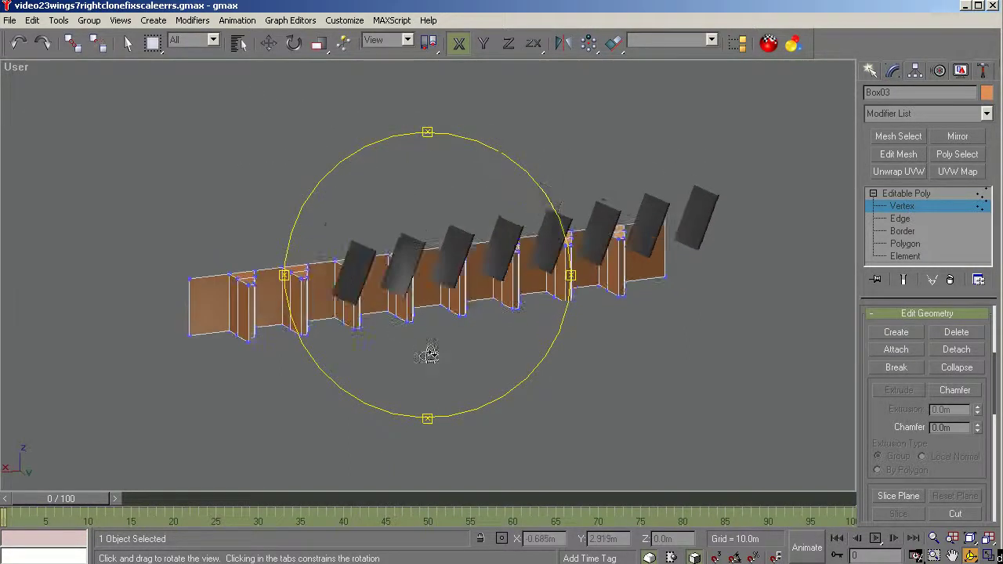
mouse_move(332, 287)
left_mouse_down()
mouse_move(403, 315)
mouse_move(399, 352)
mouse_move(369, 338)
mouse_move(405, 315)
mouse_move(475, 406)
mouse_move(642, 452)
mouse_move(659, 484)
mouse_move(437, 359)
mouse_move(365, 366)
mouse_move(371, 358)
left_mouse_up()
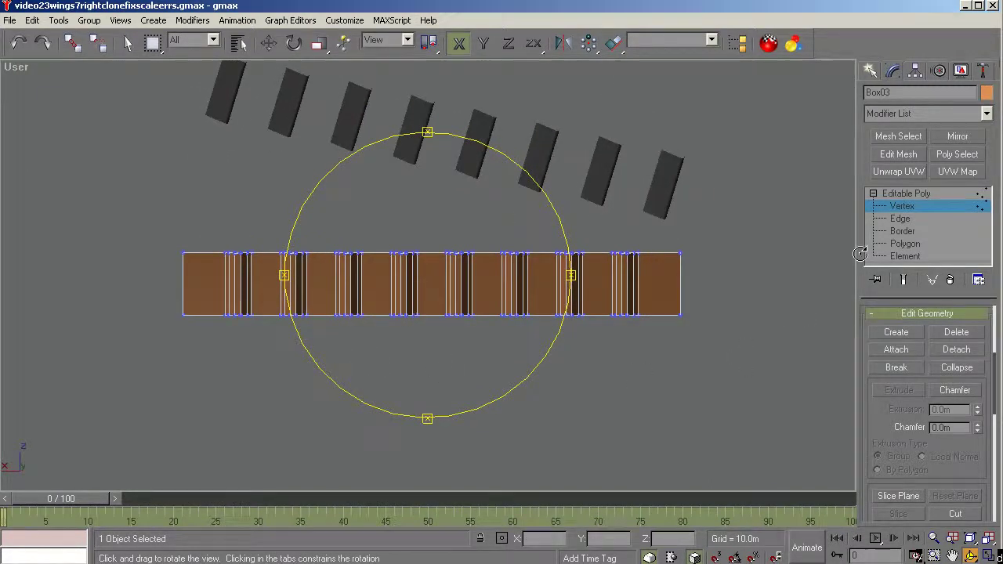
right_click(305, 411)
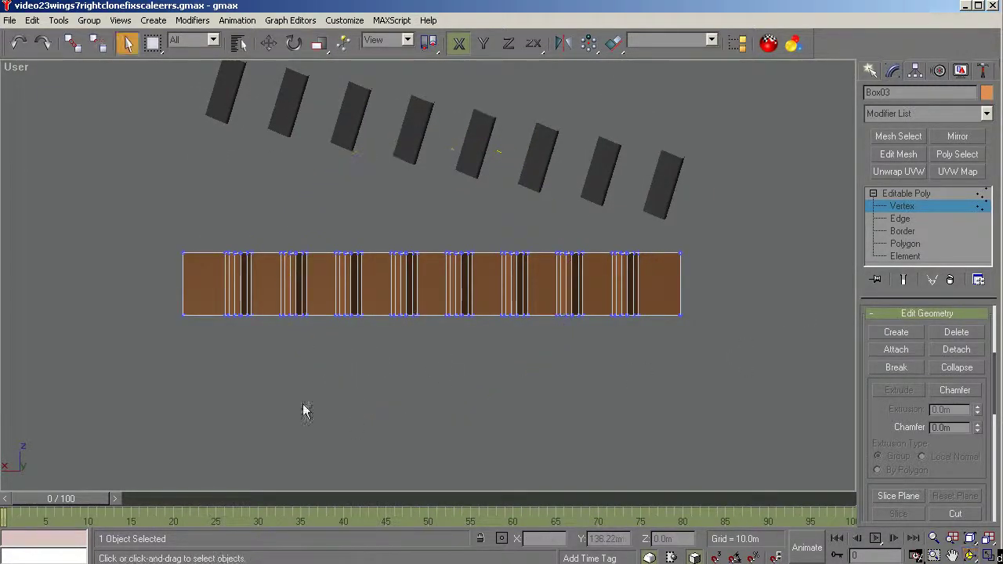
left_click(905, 244)
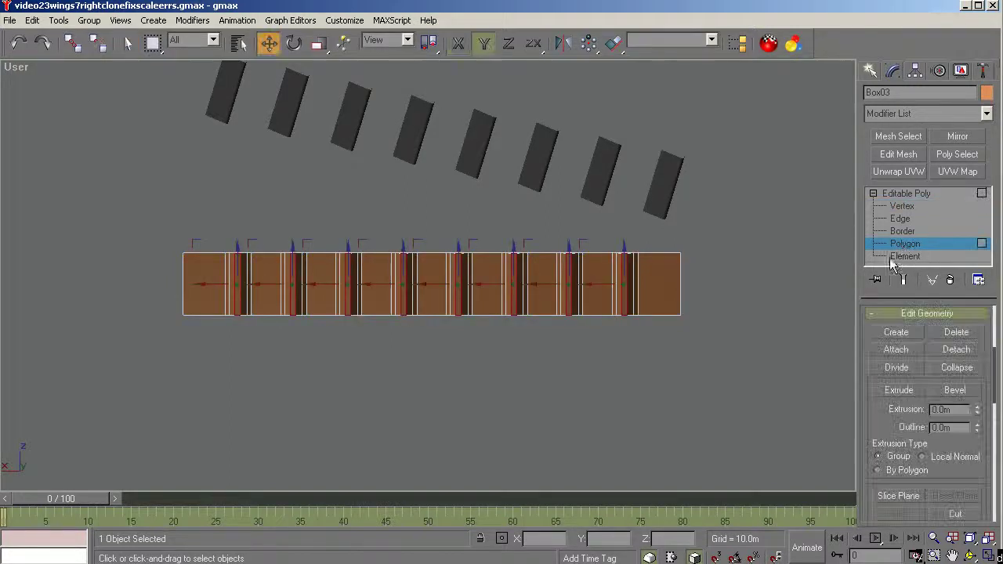
key("w")
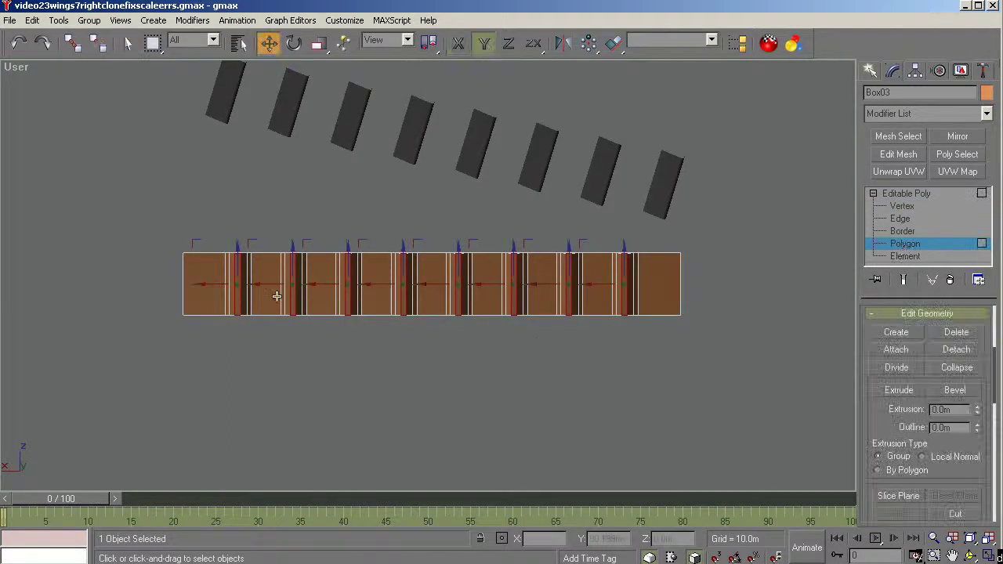
left_click(128, 43)
left_click(135, 259)
left_click_drag(149, 213, 207, 349)
left_click(268, 270, "ctrl")
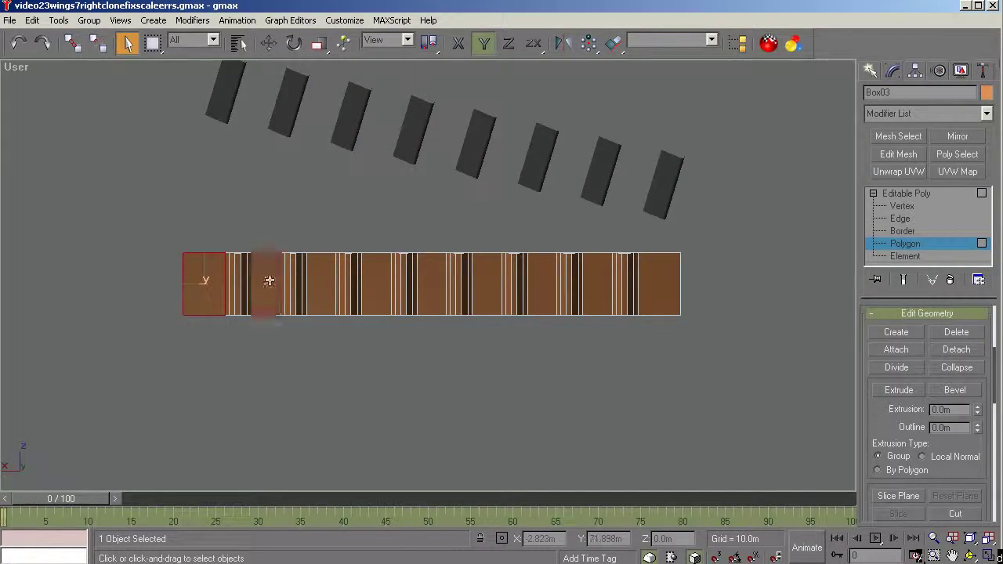
left_click(326, 267, "ctrl")
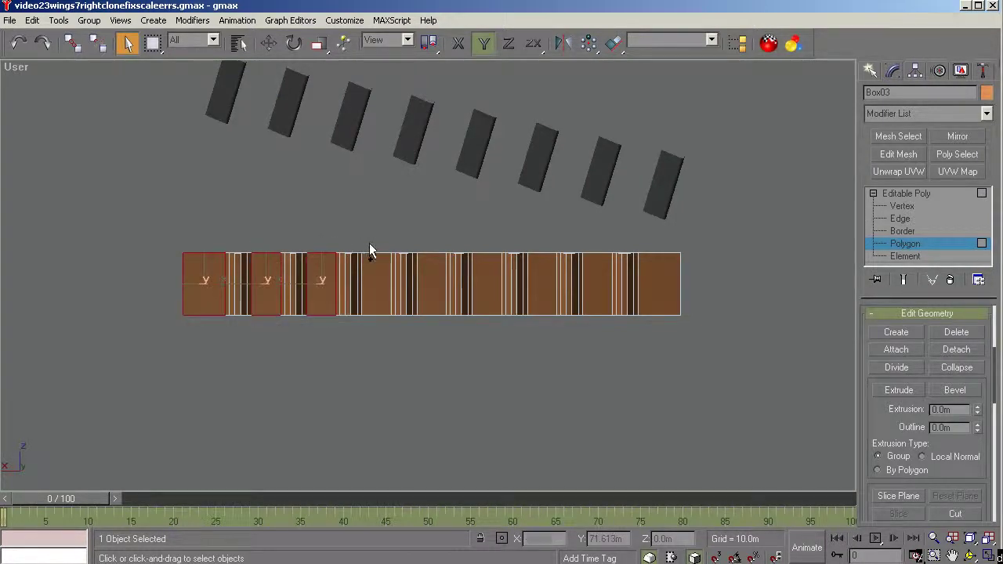
left_click(433, 262, "ctrl")
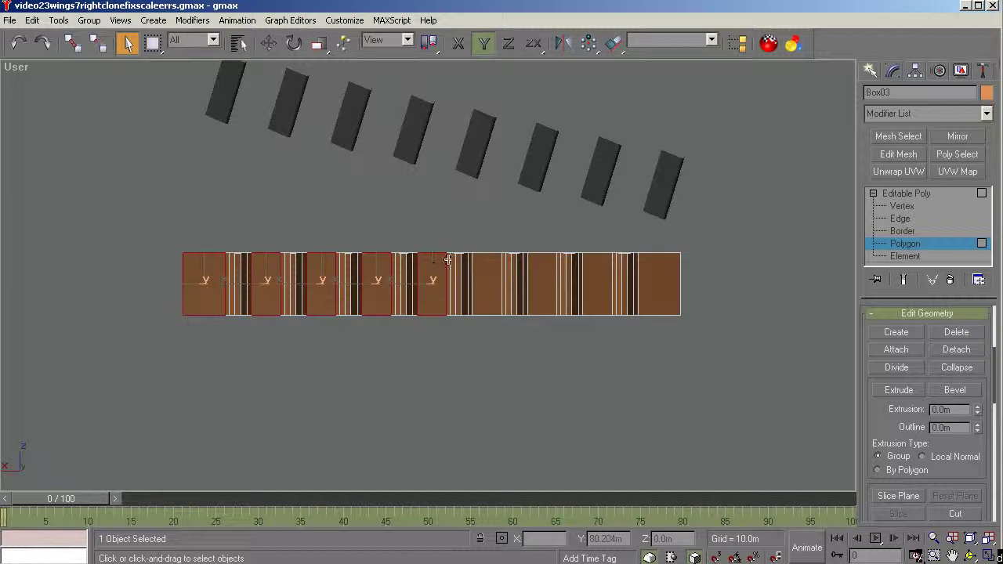
left_click(542, 263, "ctrl")
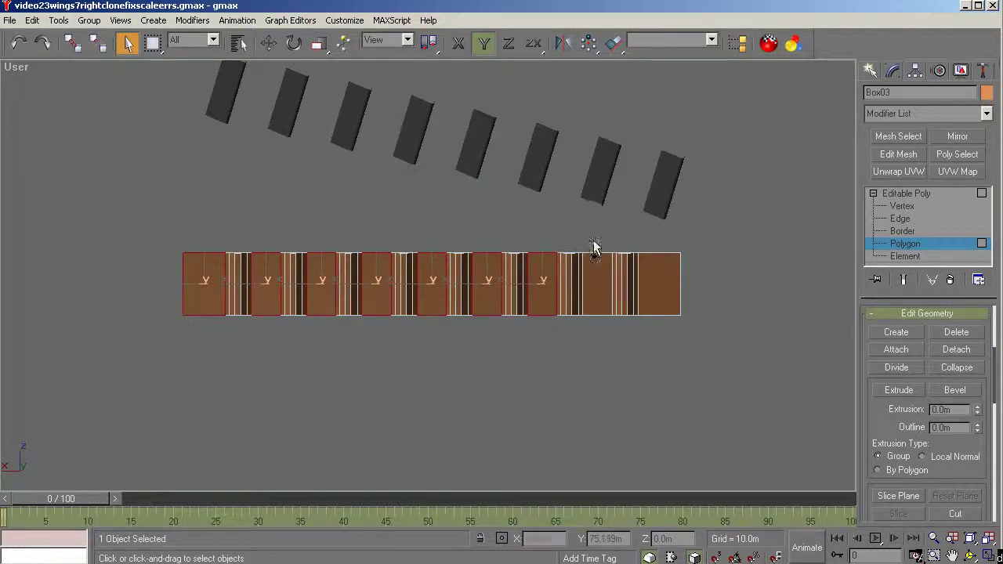
left_click(674, 277, "ctrl")
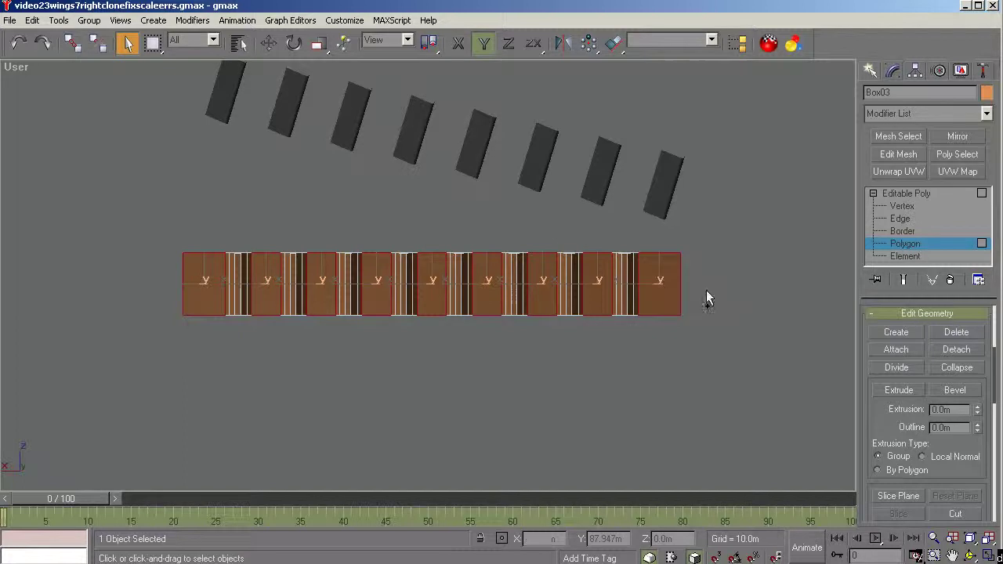
key("Delete")
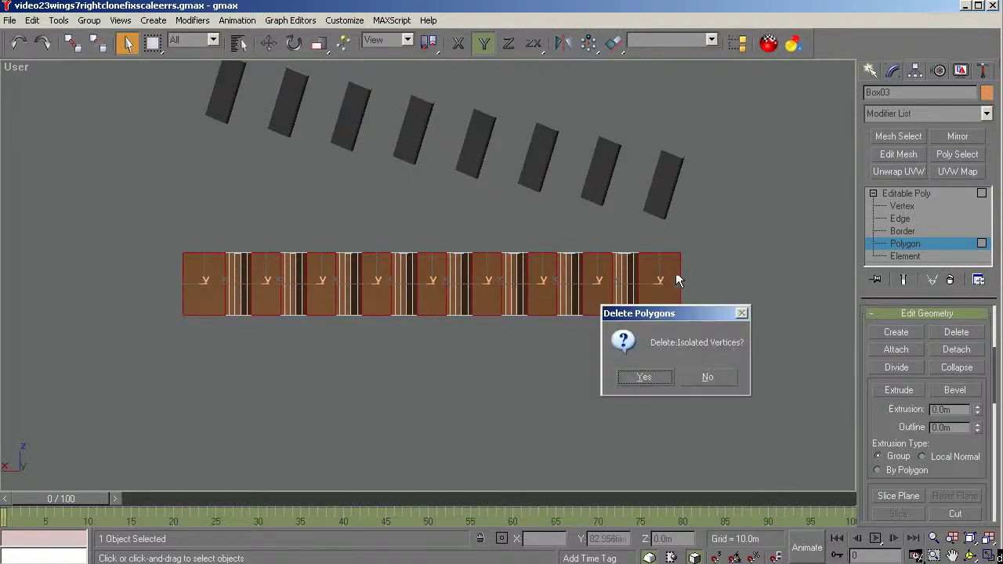
left_click(652, 375)
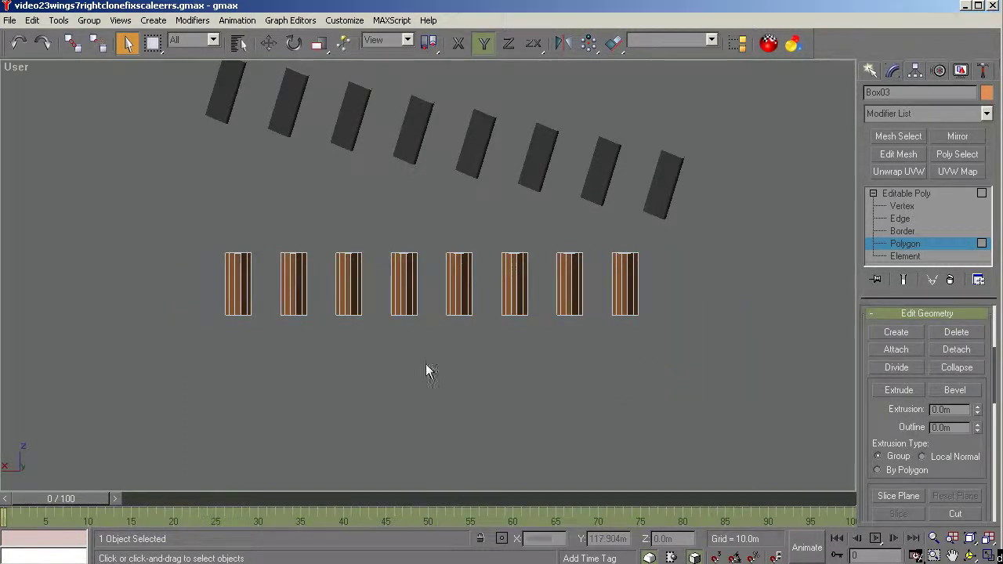
left_click(971, 555)
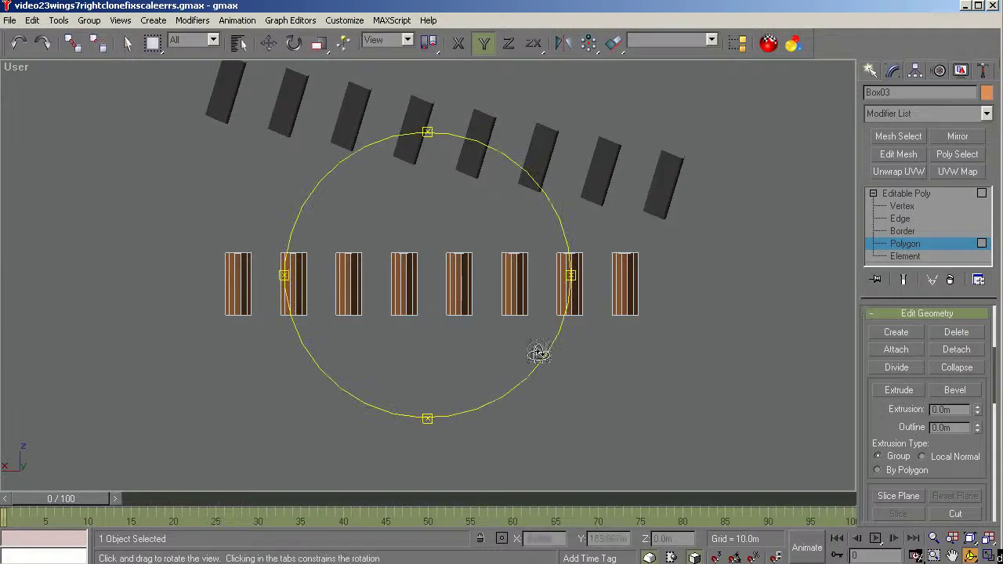
mouse_move(538, 352)
left_mouse_down()
mouse_move(504, 403)
mouse_move(519, 428)
mouse_move(525, 352)
left_mouse_up()
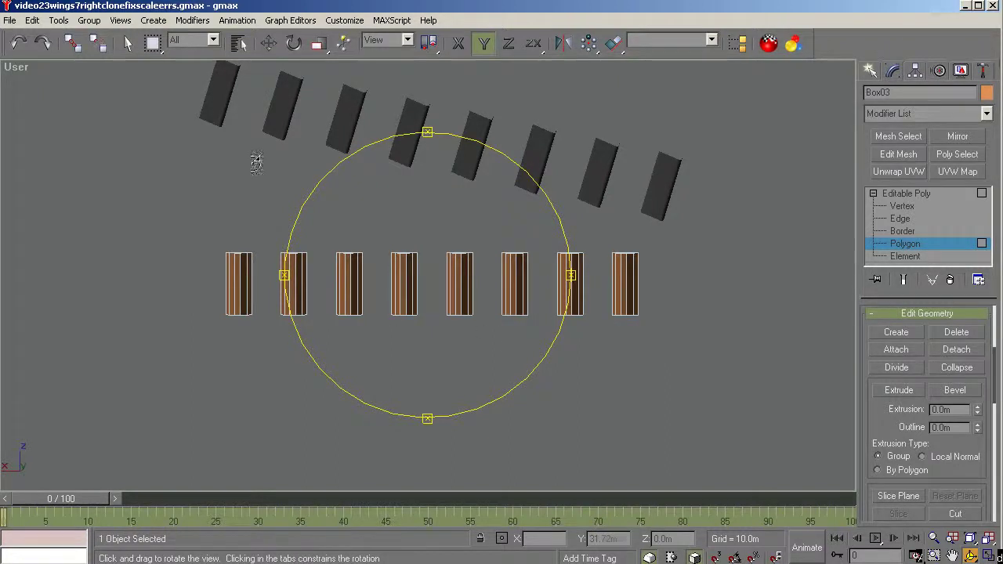
Select the side polygons of all eight fins, invert the selection, and delete the upper and lower end-cap polygons.
left_click(128, 44)
left_click_drag(189, 275, 673, 289)
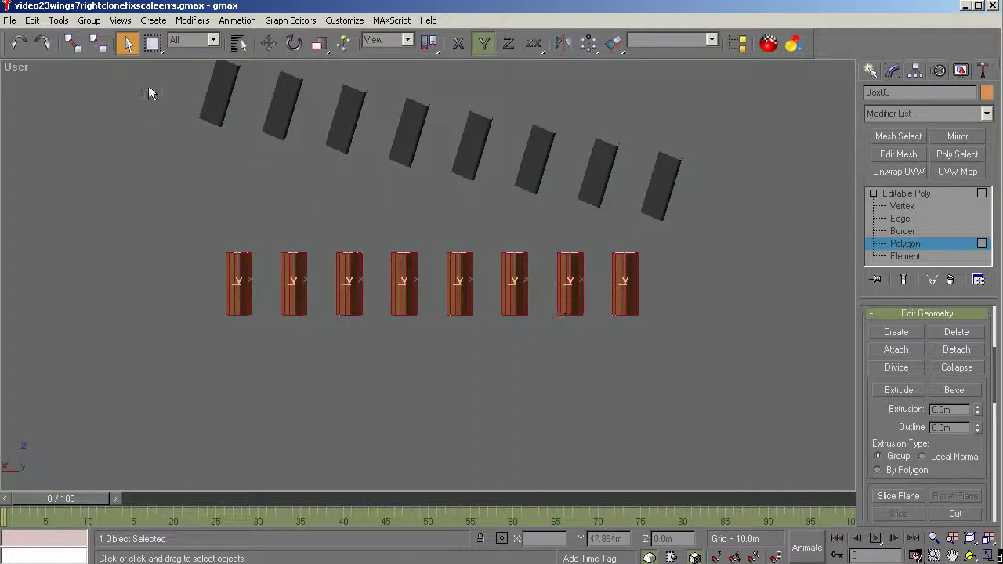
left_click(33, 20)
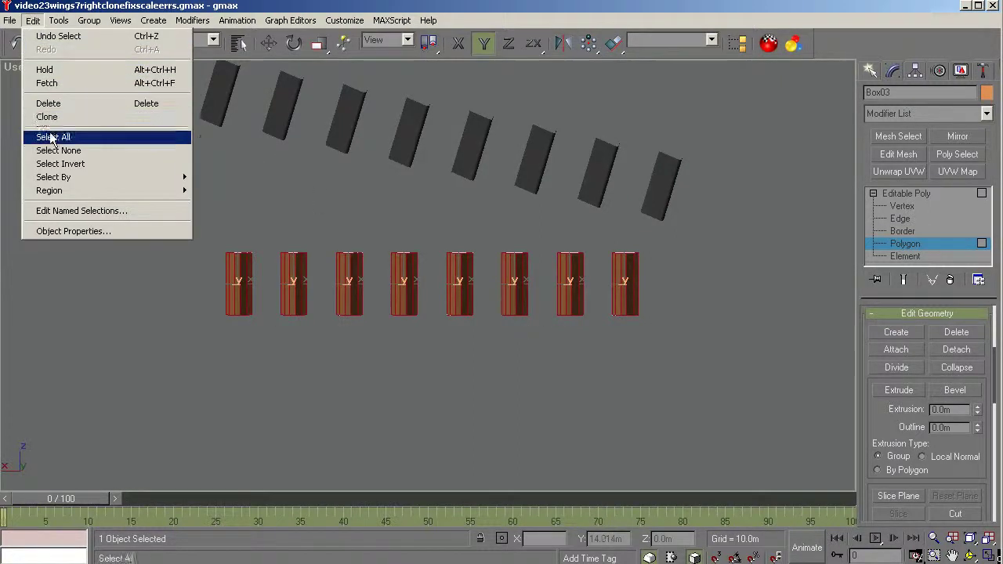
left_click(55, 163)
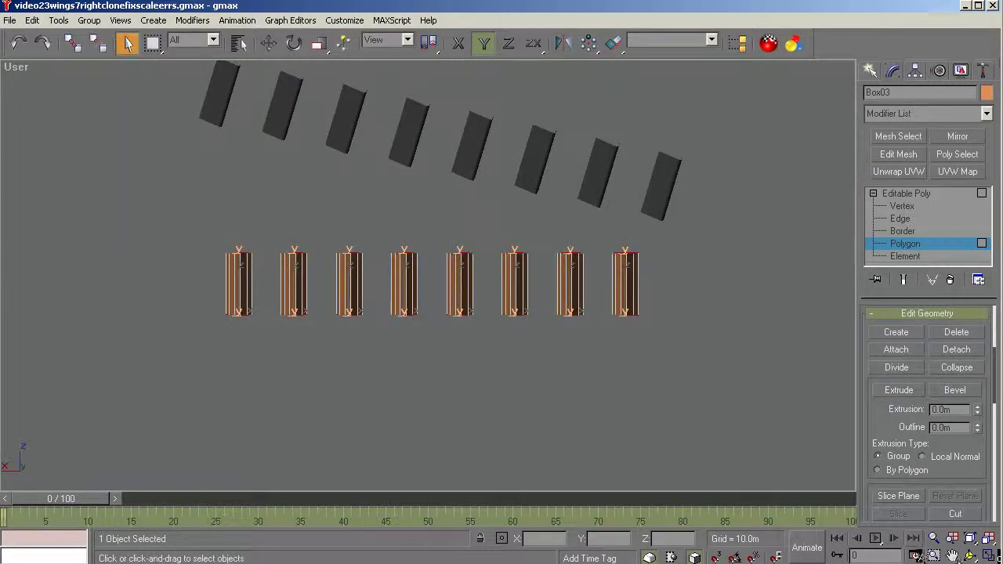
left_click(970, 555)
left_click_drag(462, 339, 430, 383)
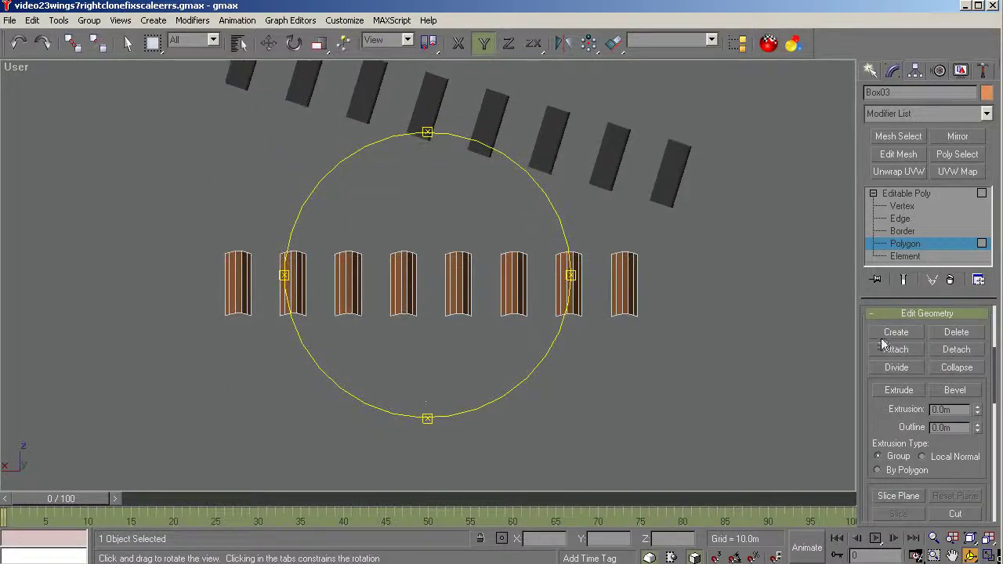
left_click(907, 194)
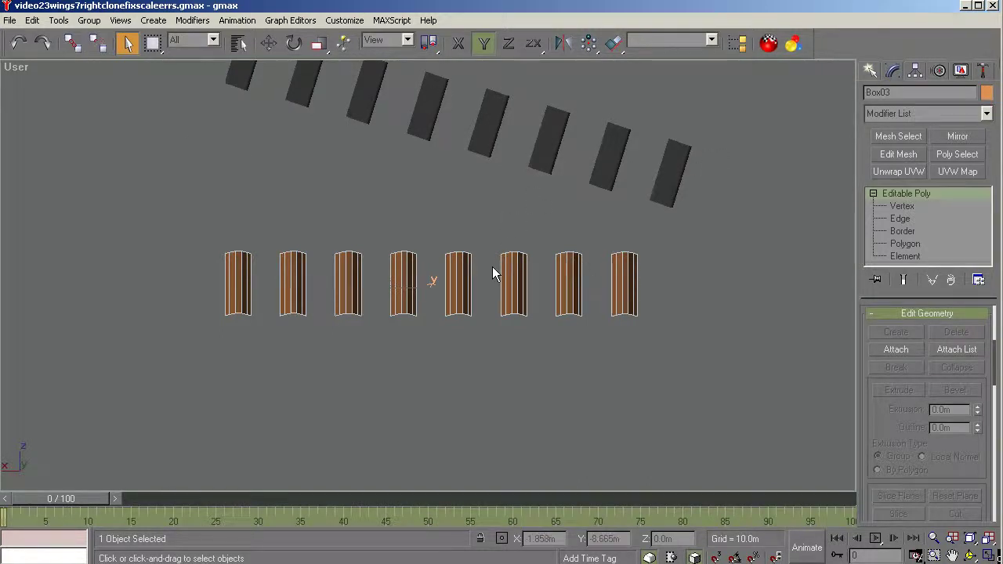
Select all polygons of the fins, clear their smoothing groups, and assign smoothing group 1.
left_click(908, 245)
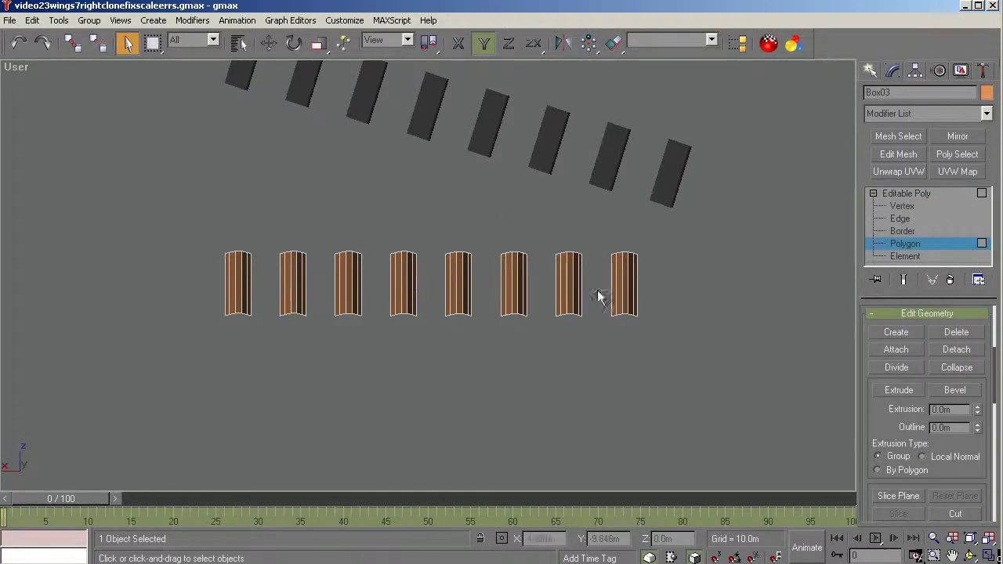
left_click(33, 20)
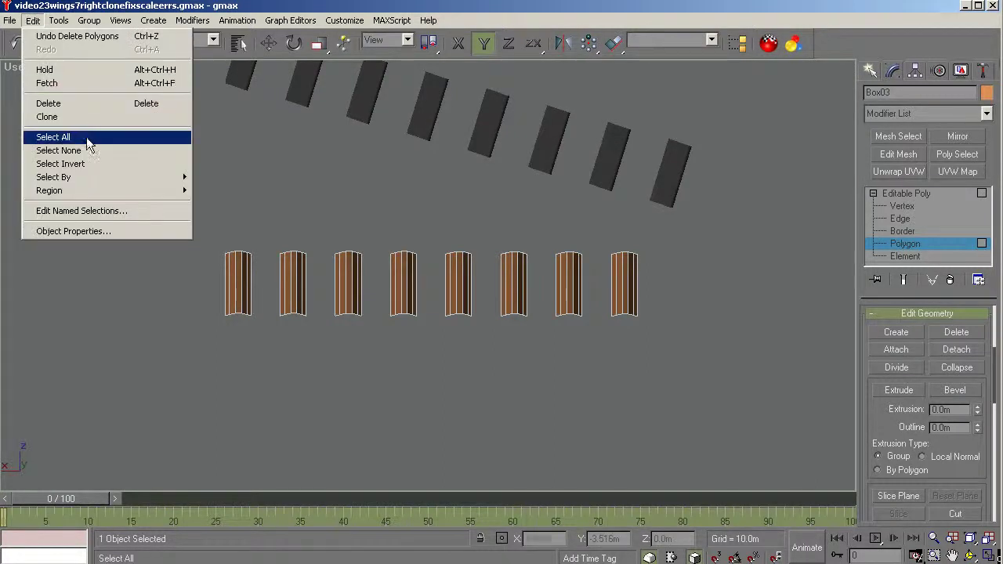
left_click(54, 137)
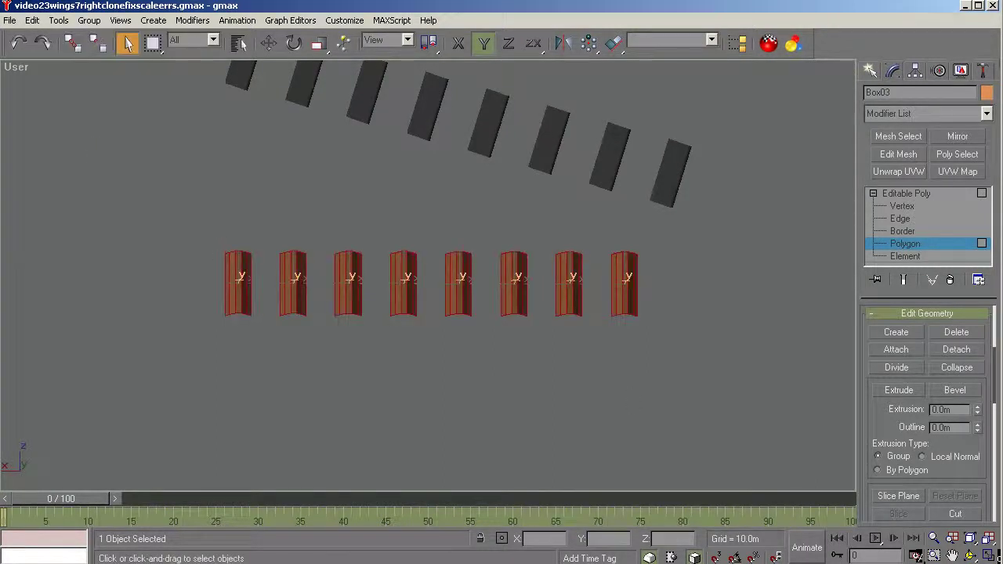
scroll(999, 394, "down", 10)
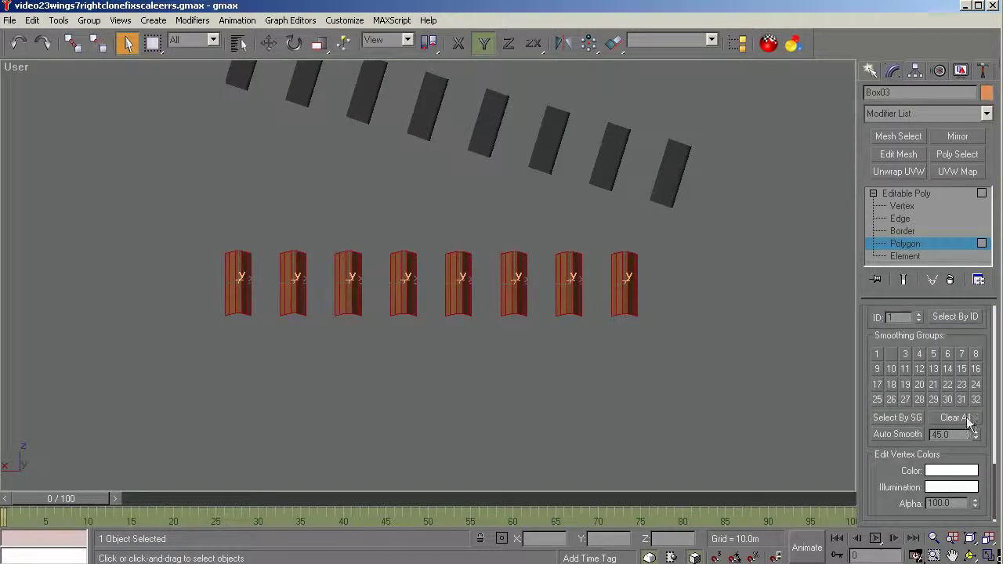
left_click(956, 420)
left_click(878, 355)
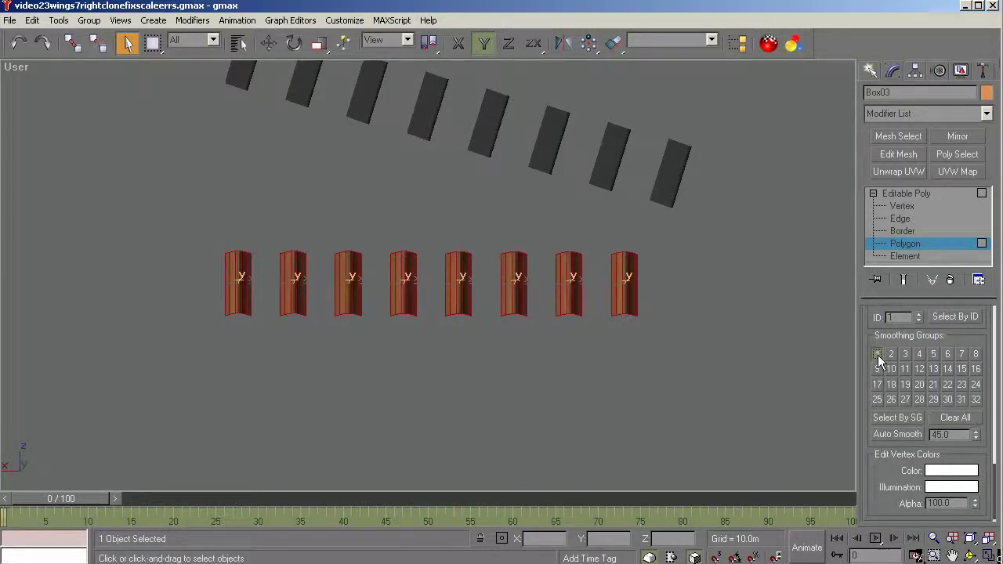
Leave polygon editing and delete the whole orange practice fin object, keeping the dark wing vents.
left_click(970, 555)
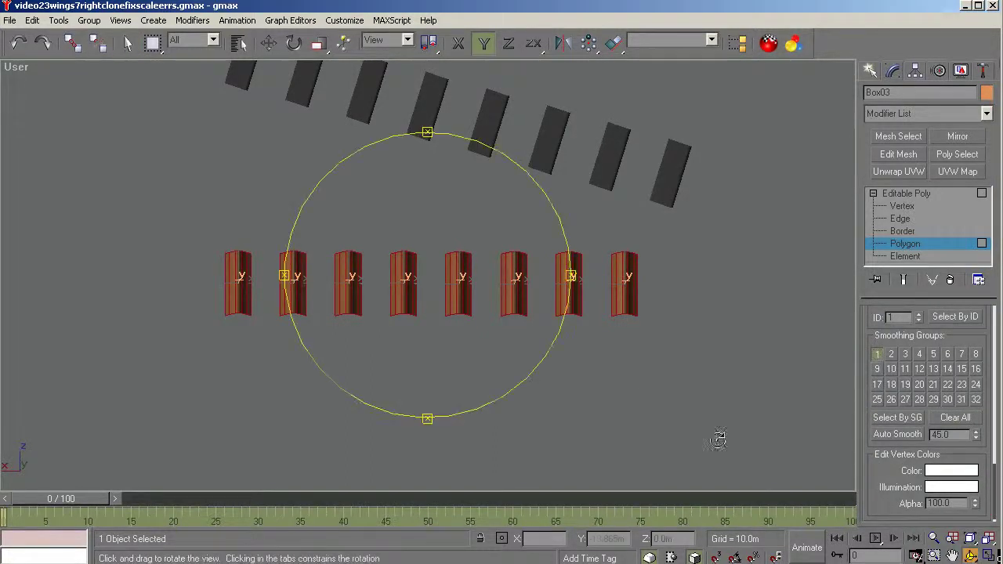
left_click_drag(473, 330, 513, 337)
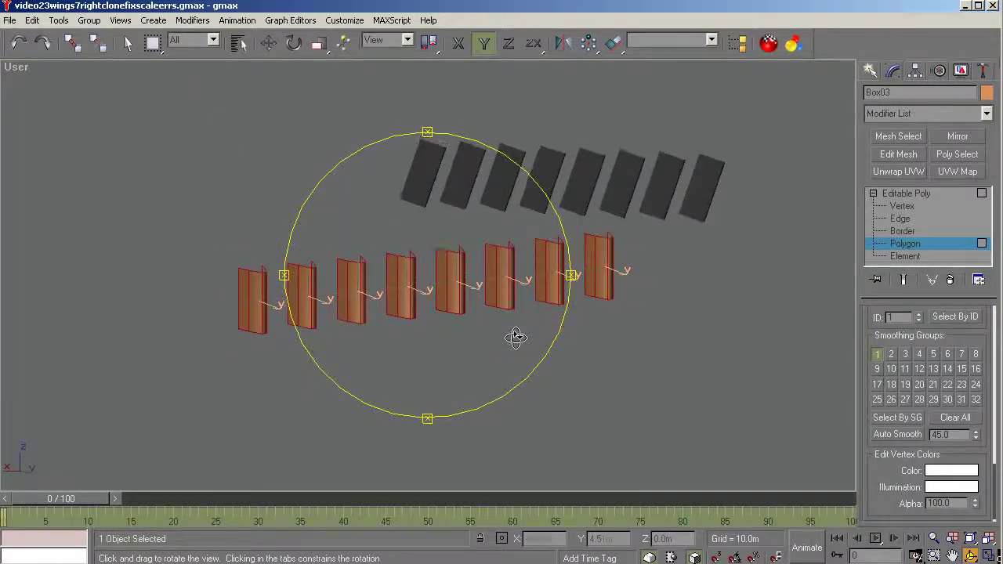
left_click(912, 196)
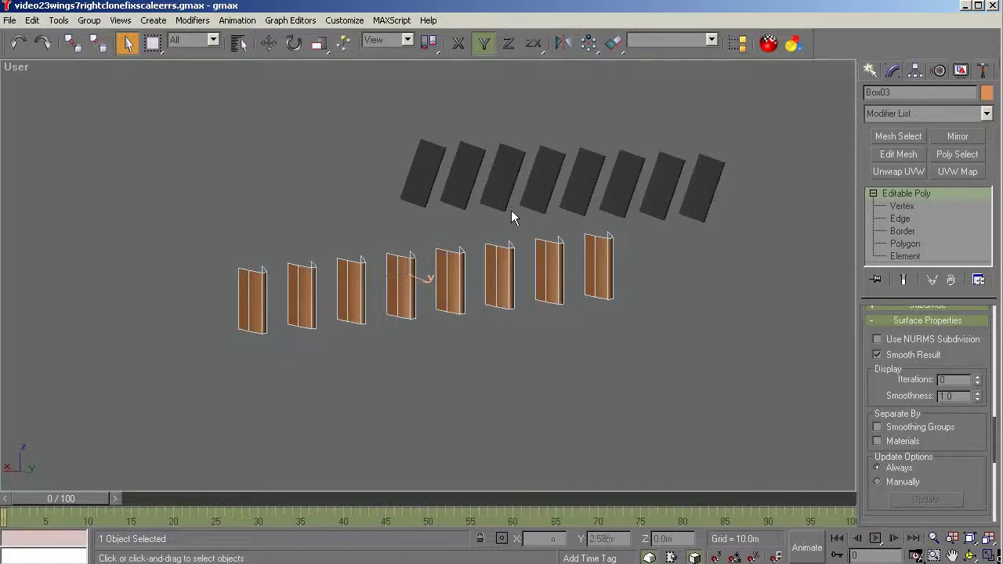
key("Delete")
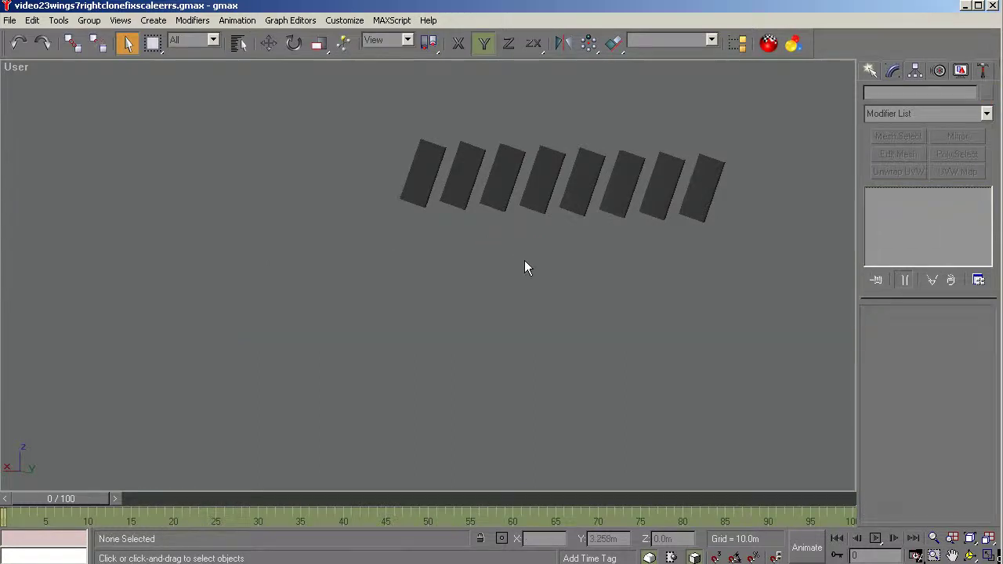
Unhide wing-L together with its subtree objects l_aileron_01, l_flap_01 and l_flap_02.
left_click(961, 72)
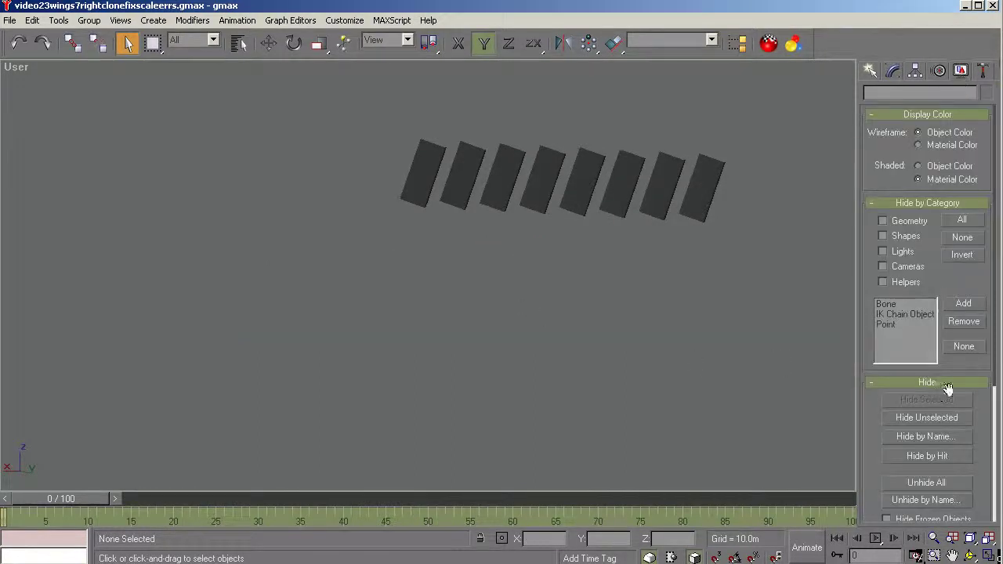
left_click_drag(997, 366, 992, 337)
left_click(951, 502)
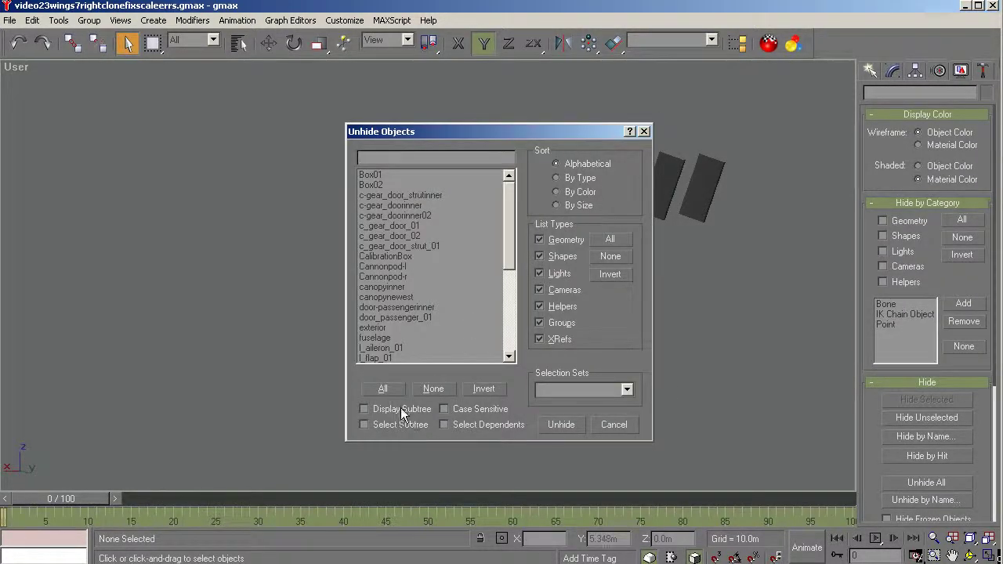
left_click(364, 410)
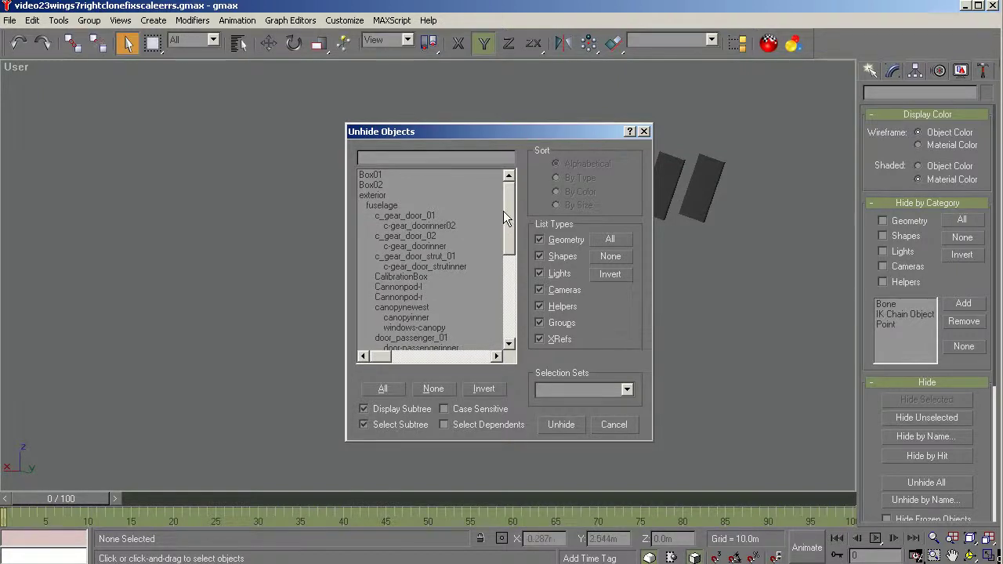
left_click_drag(509, 218, 517, 342)
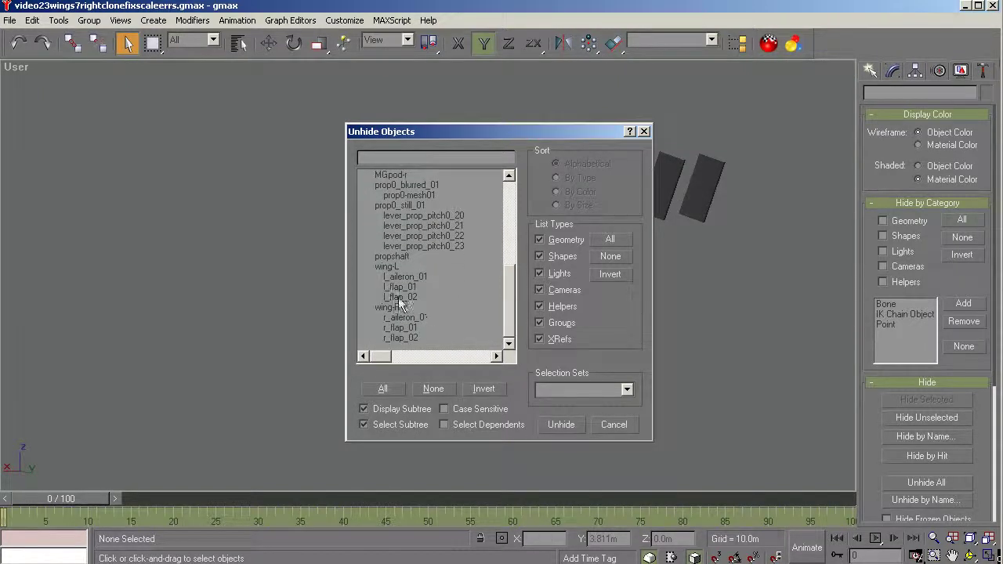
left_click(386, 267)
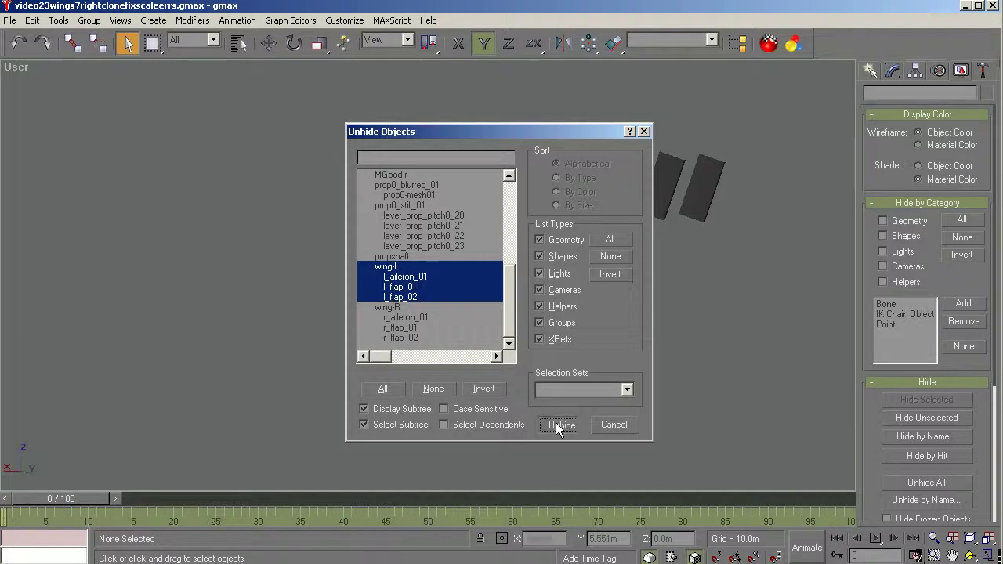
left_click(559, 425)
Examine from the front how the slats sit in the wing opening, and check that wingvents is a separate object.
left_click(970, 555)
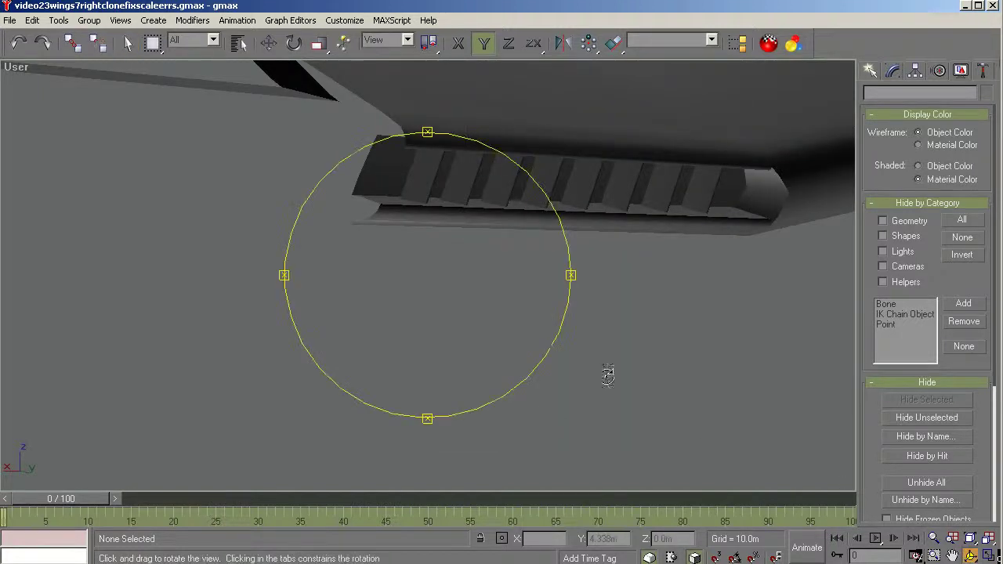
left_click_drag(609, 373, 416, 304)
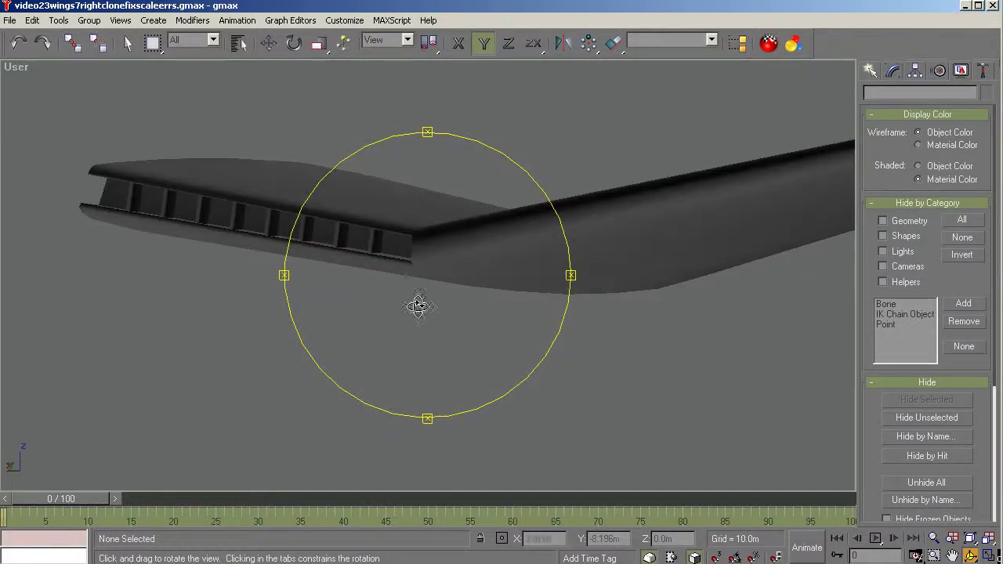
left_click_drag(309, 267, 349, 293)
left_click_drag(93, 176, 95, 170)
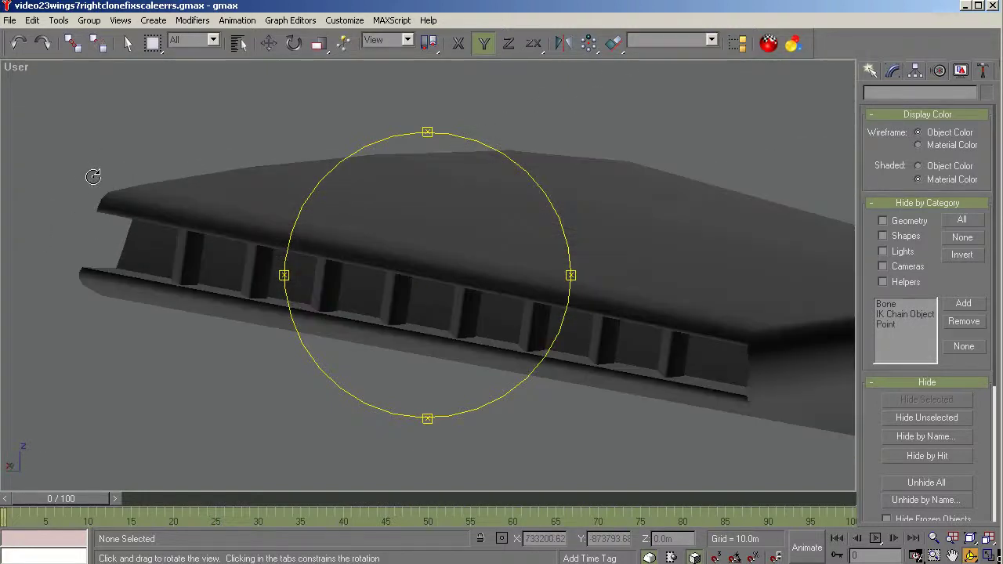
right_click(83, 187)
left_click(179, 235)
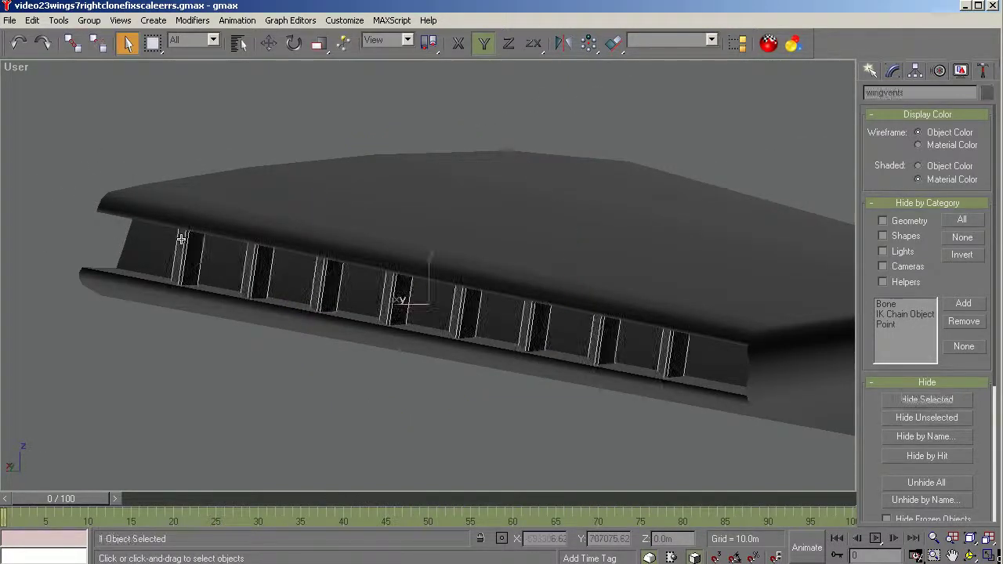
left_click(196, 114)
left_click(186, 241)
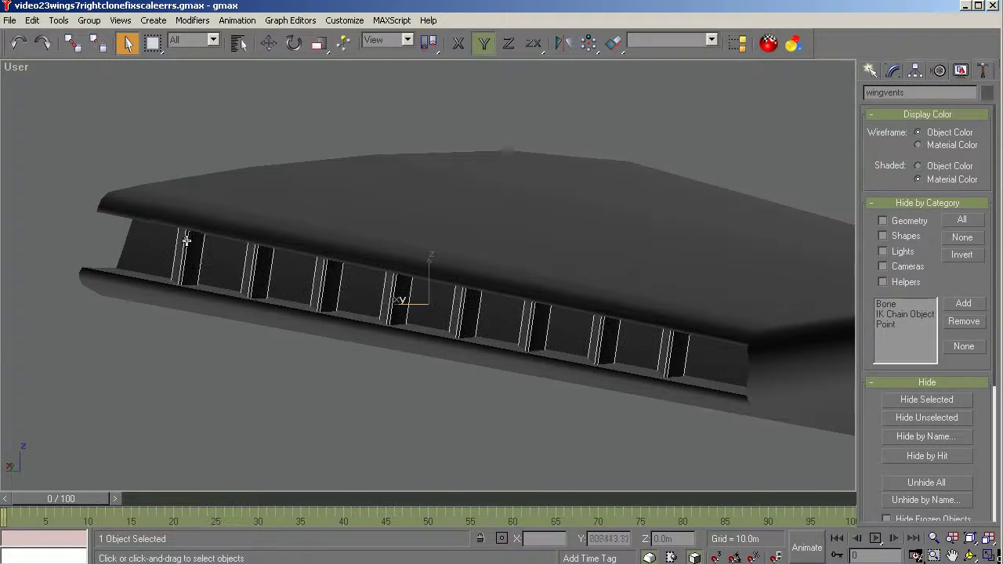
left_click(234, 86)
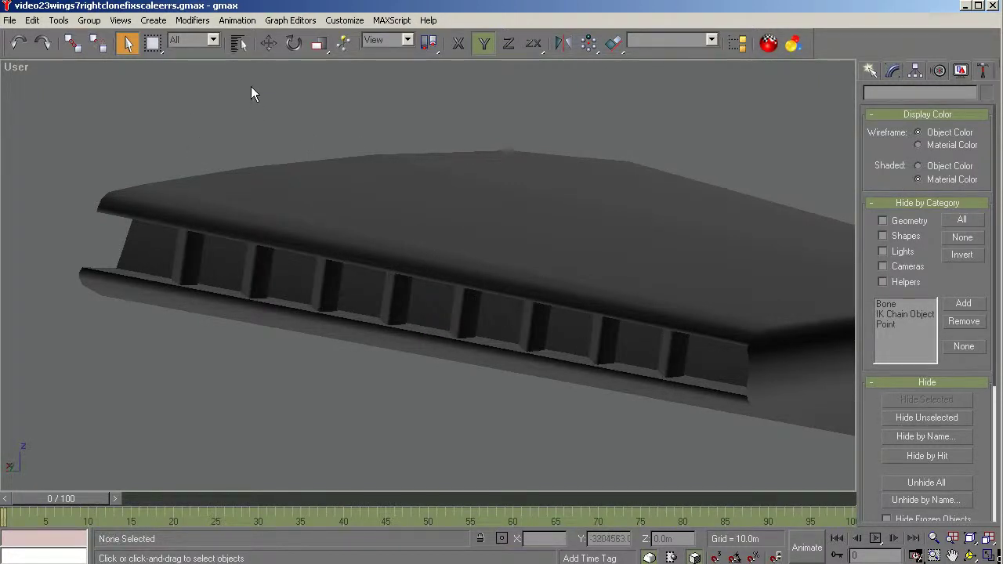
Turn off subtree selection and select only the wing-L object by name.
left_click(239, 43)
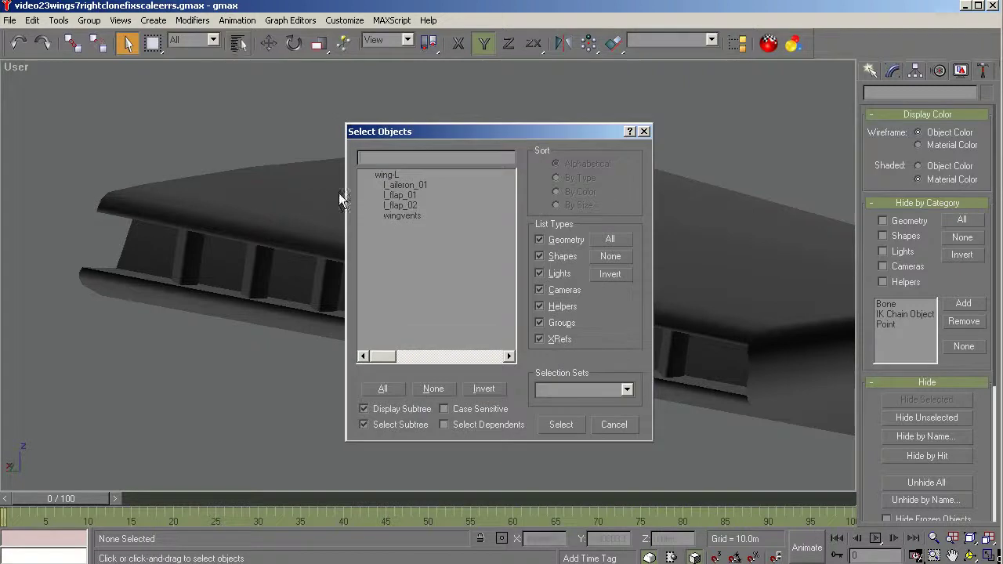
left_click(385, 178)
left_click(378, 425)
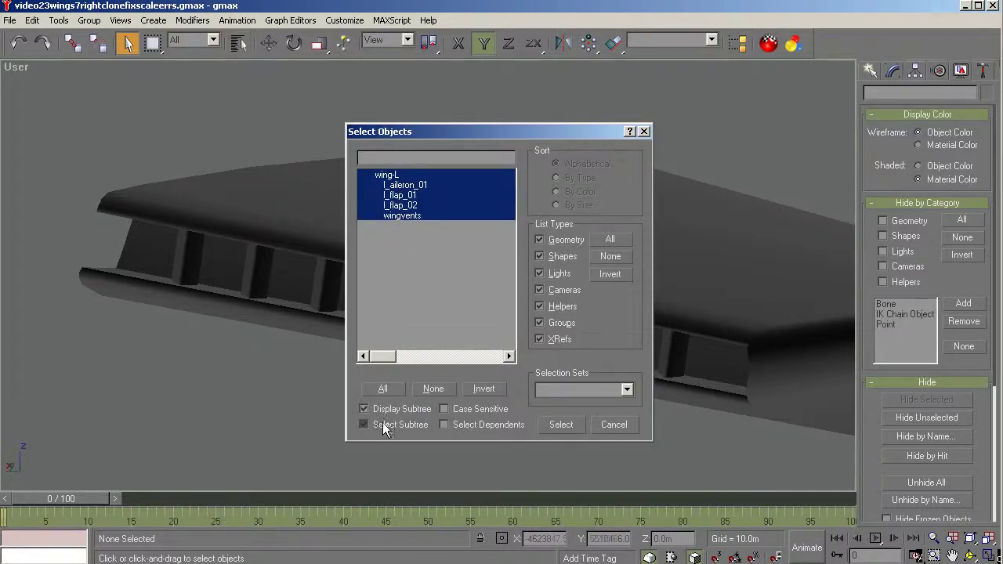
left_click(392, 175)
left_click(560, 425)
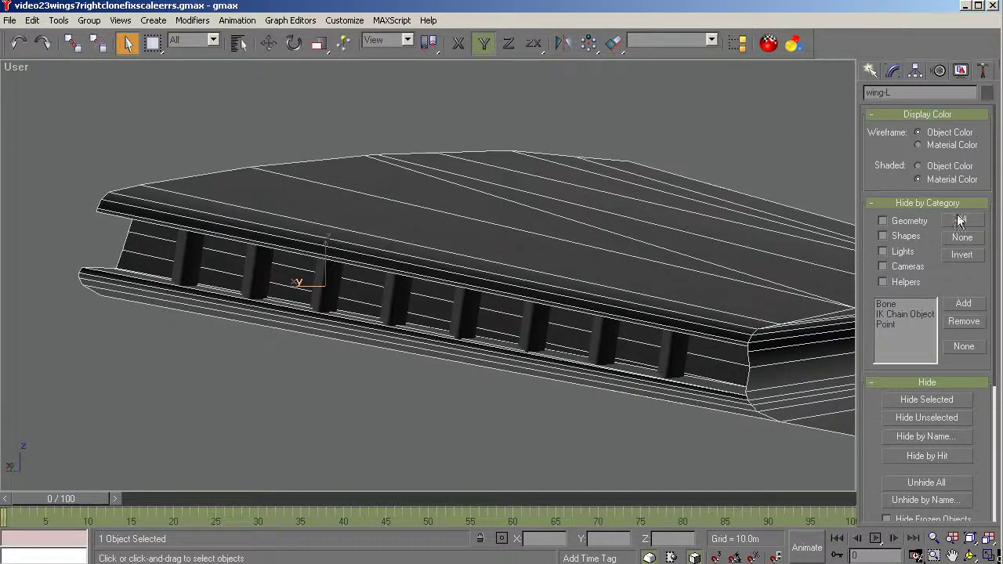
Attach the wingvents object to wing-L from the attach list, and deselect the combined wing.
left_click(895, 73)
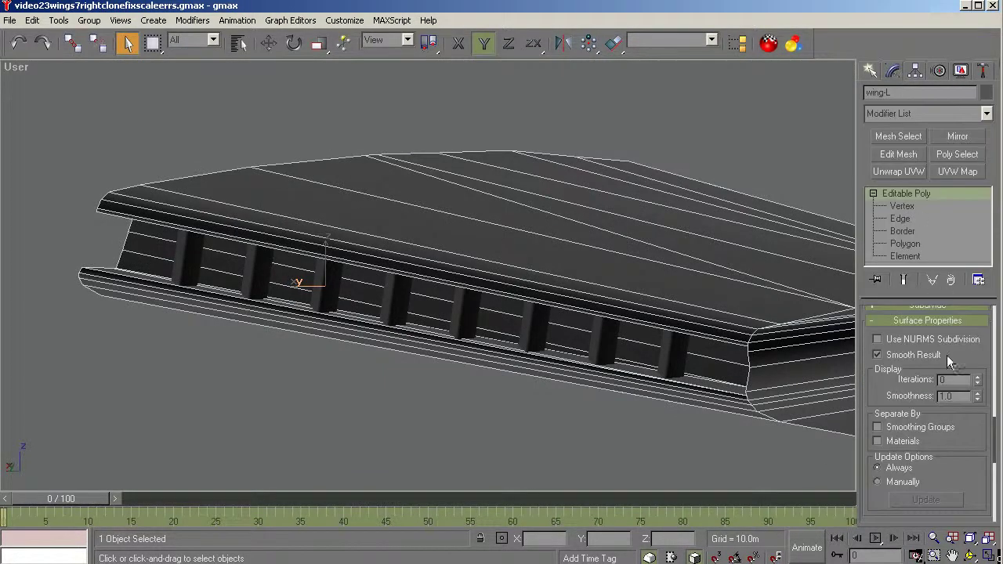
scroll(998, 328, "up", 5)
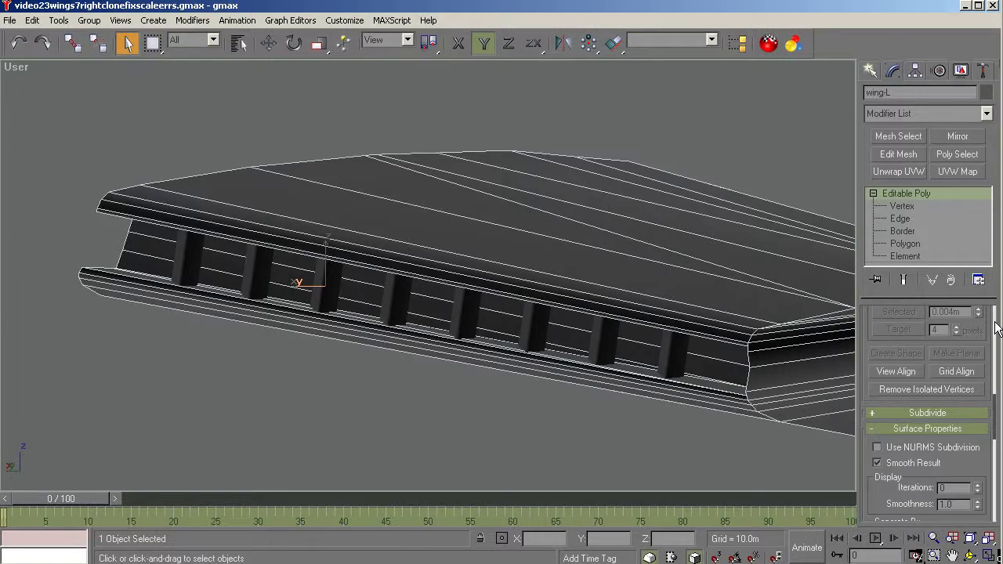
scroll(997, 327, "up", 4)
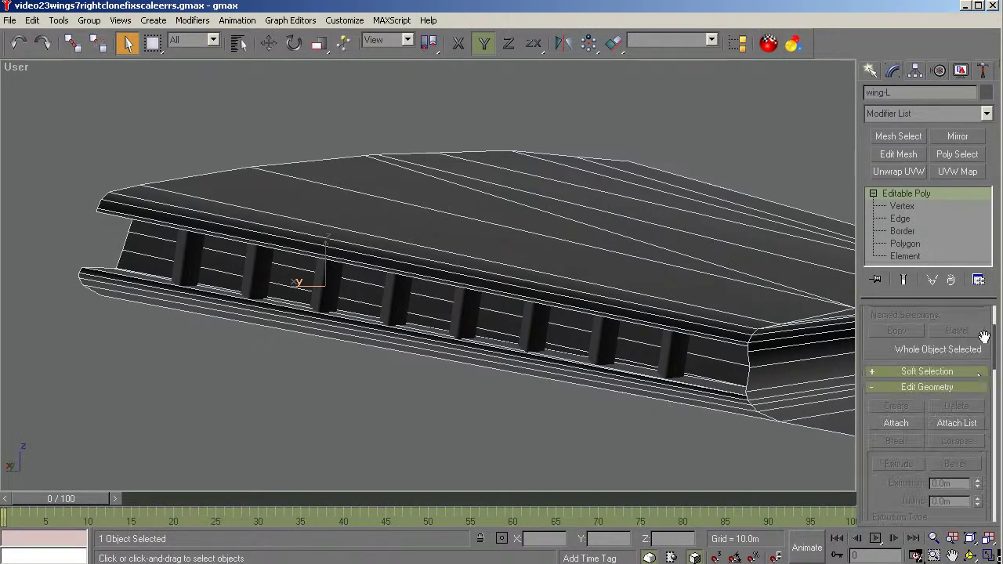
left_click(947, 424)
left_click(404, 205)
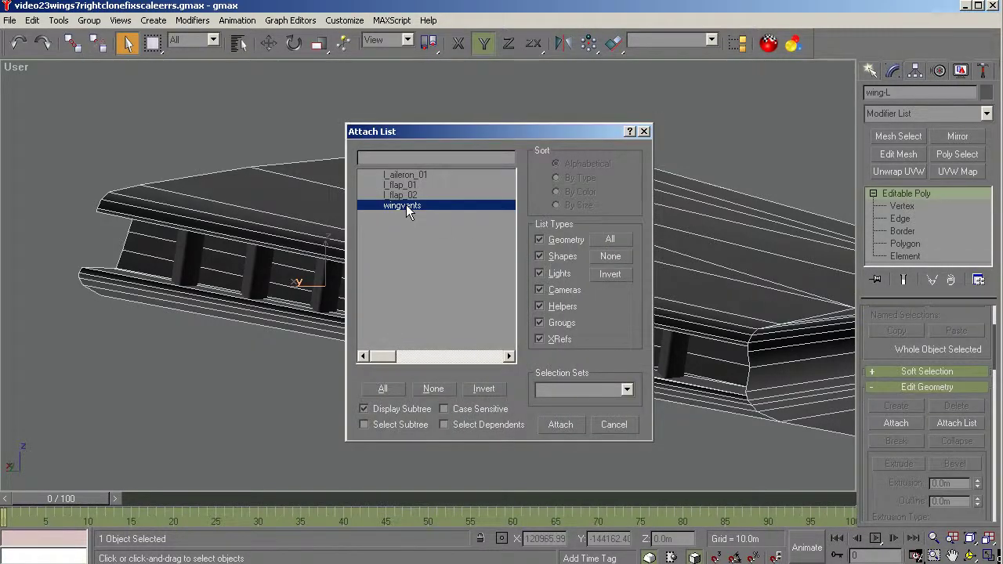
left_click(561, 425)
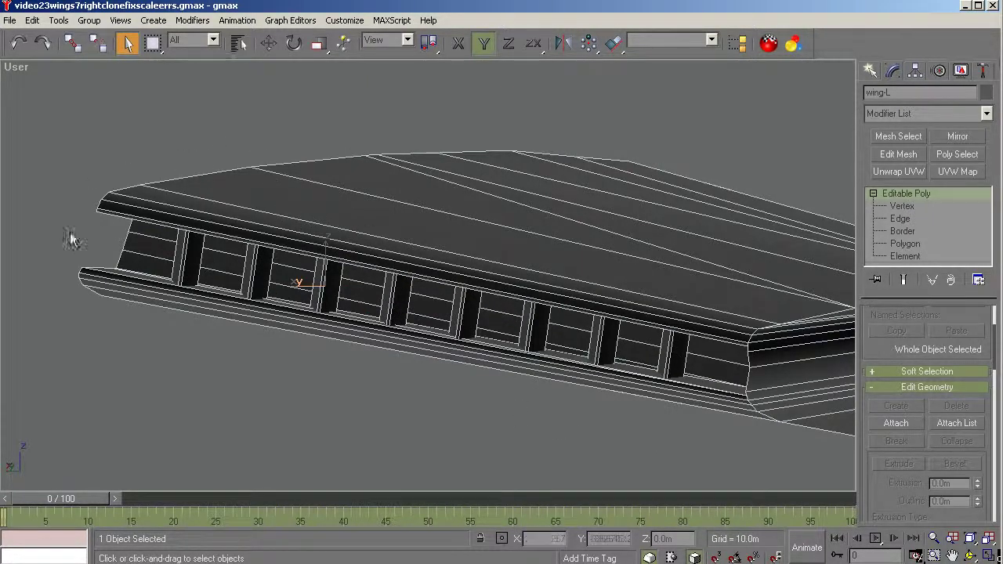
left_click(177, 396)
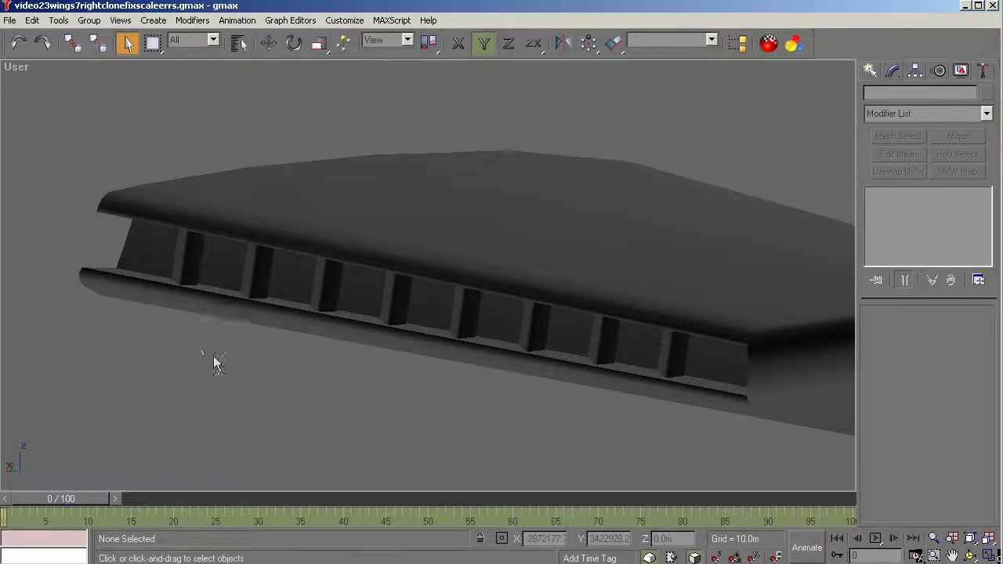
scroll(270, 401, "down", 5)
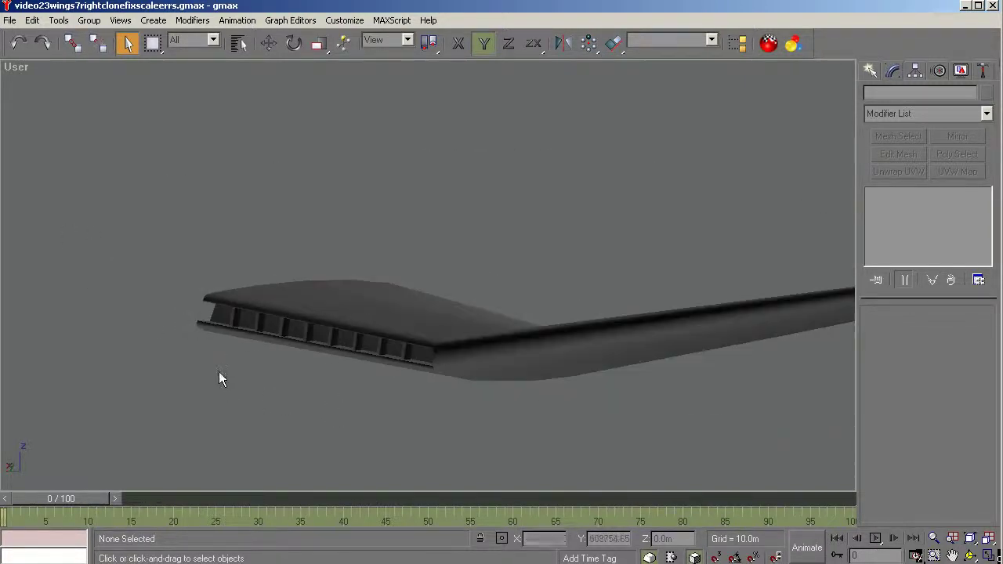
Examine the combined left wing from the vent end and from above, including the wingtip and the aileron and flap gaps.
scroll(220, 380, "down", 2)
left_click(970, 555)
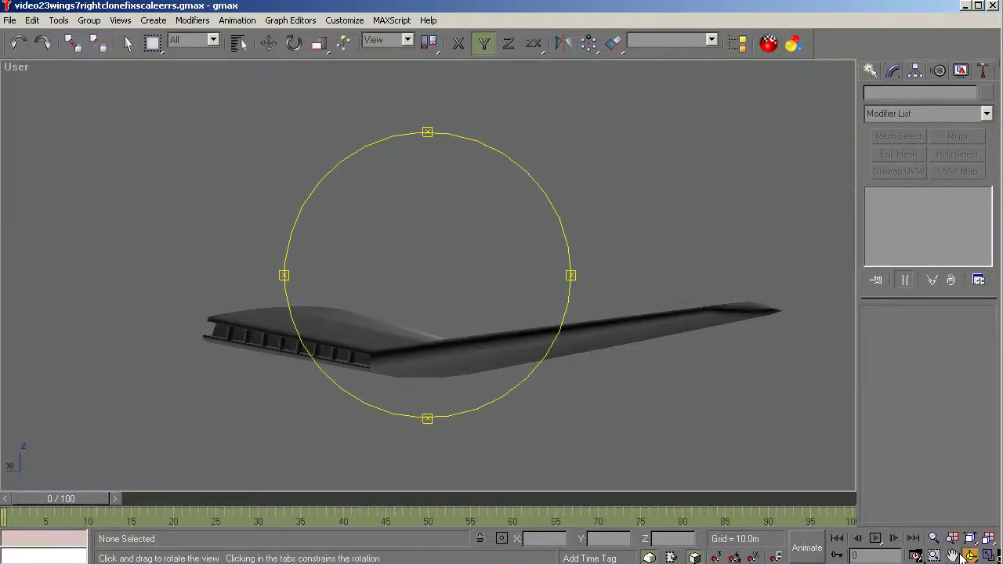
left_click_drag(465, 394, 327, 395)
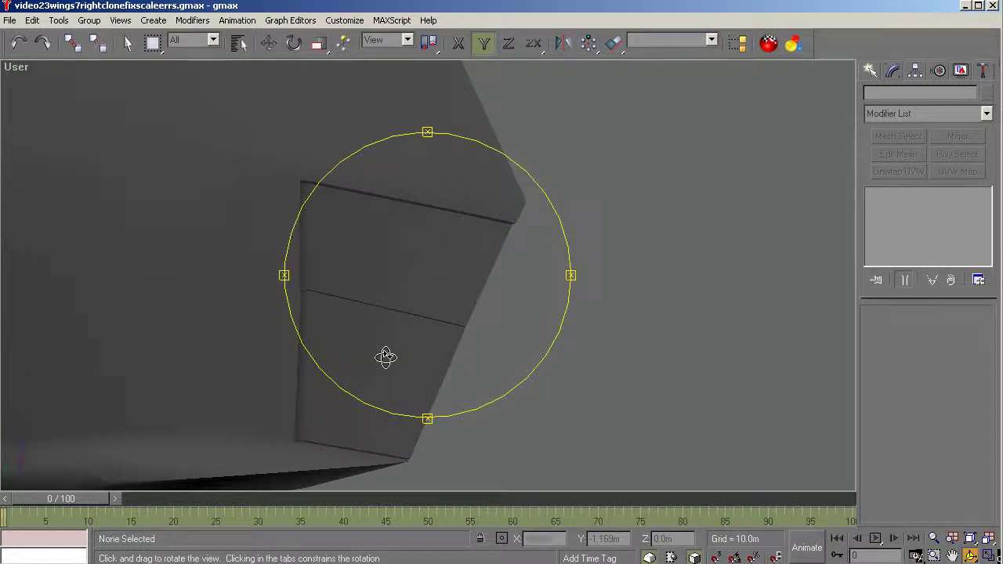
key("t")
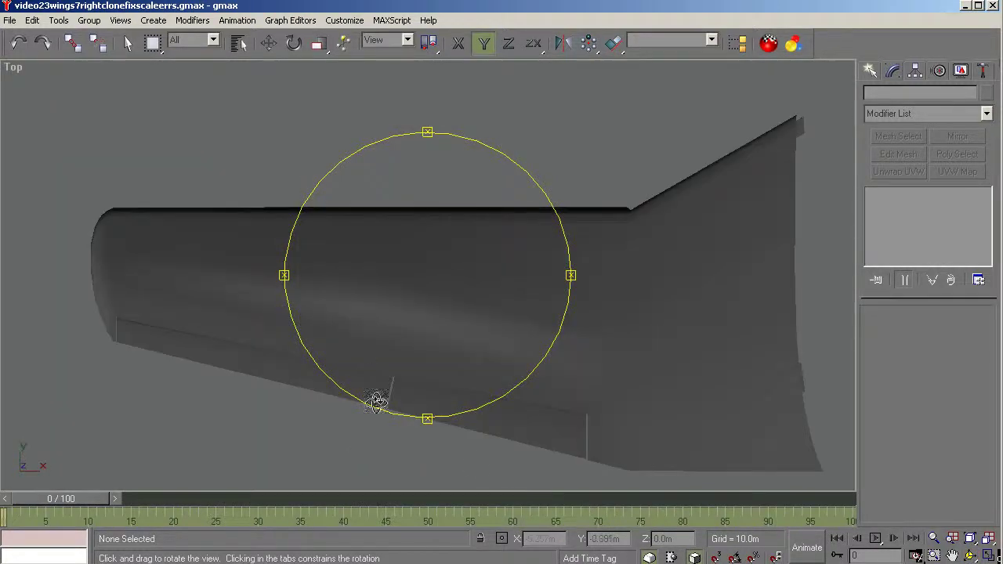
left_click_drag(376, 401, 547, 441)
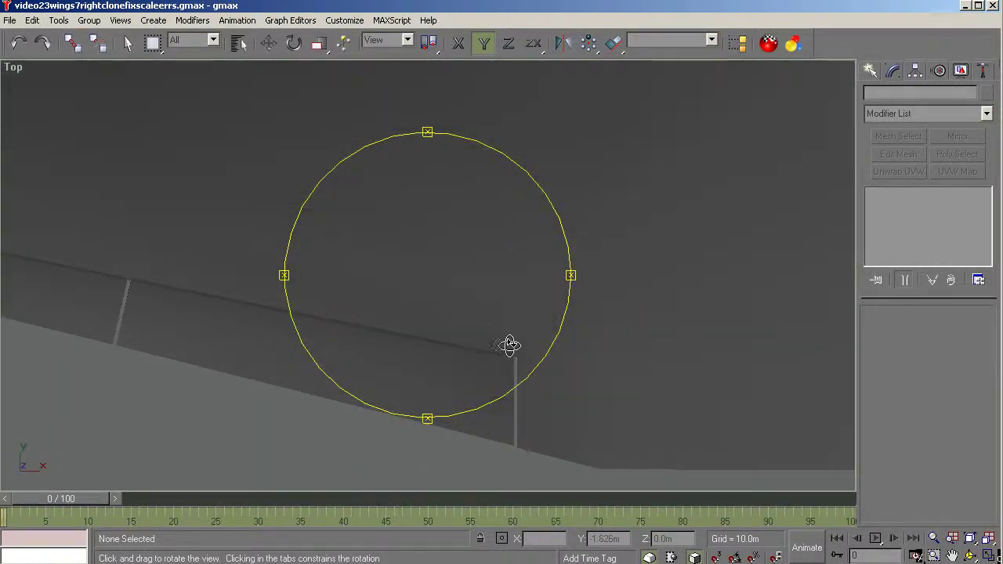
left_click_drag(481, 311, 605, 359)
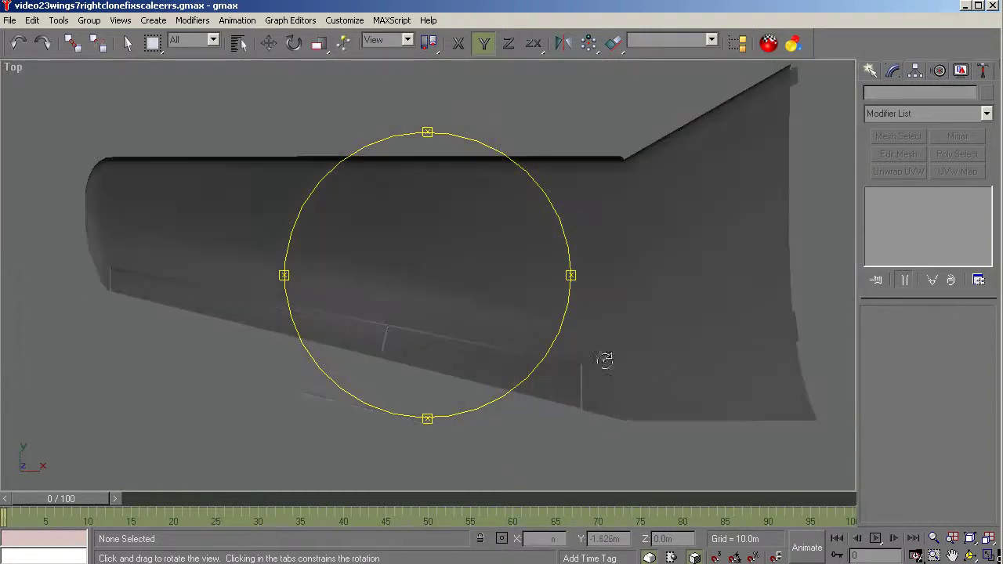
left_click_drag(89, 282, 114, 285)
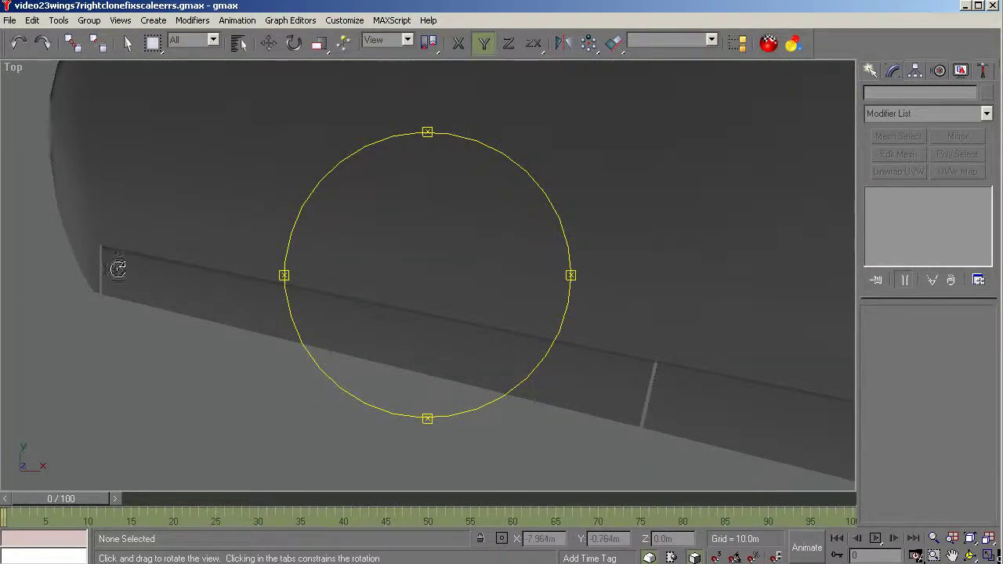
left_click_drag(86, 293, 71, 289)
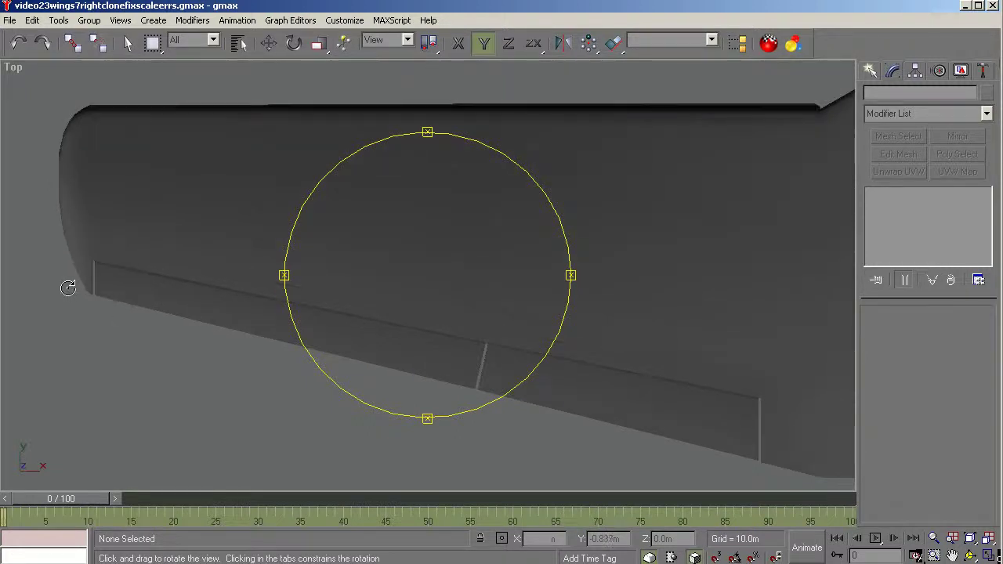
right_click(210, 421)
scroll(208, 402, "down", 3)
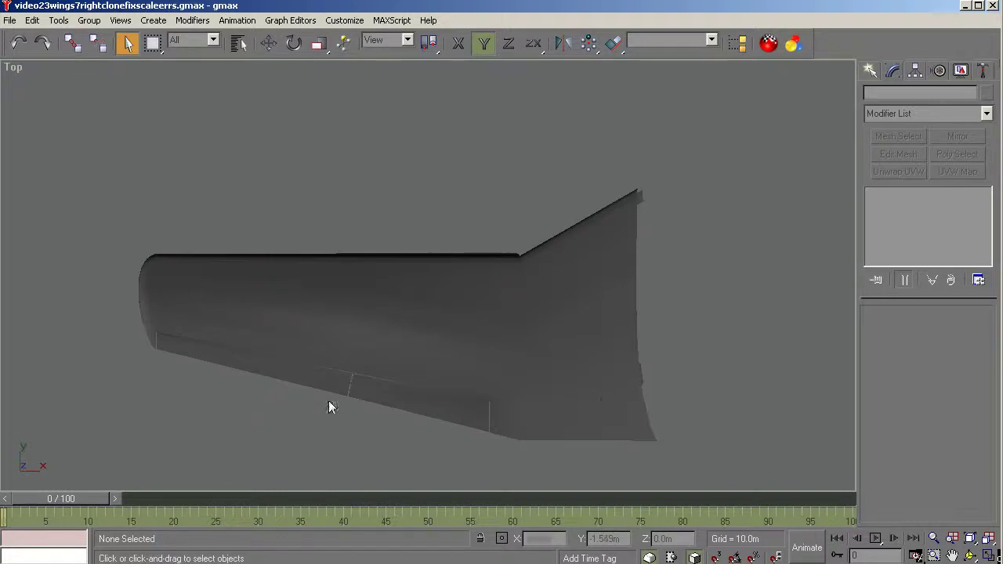
scroll(95, 301, "up", 2)
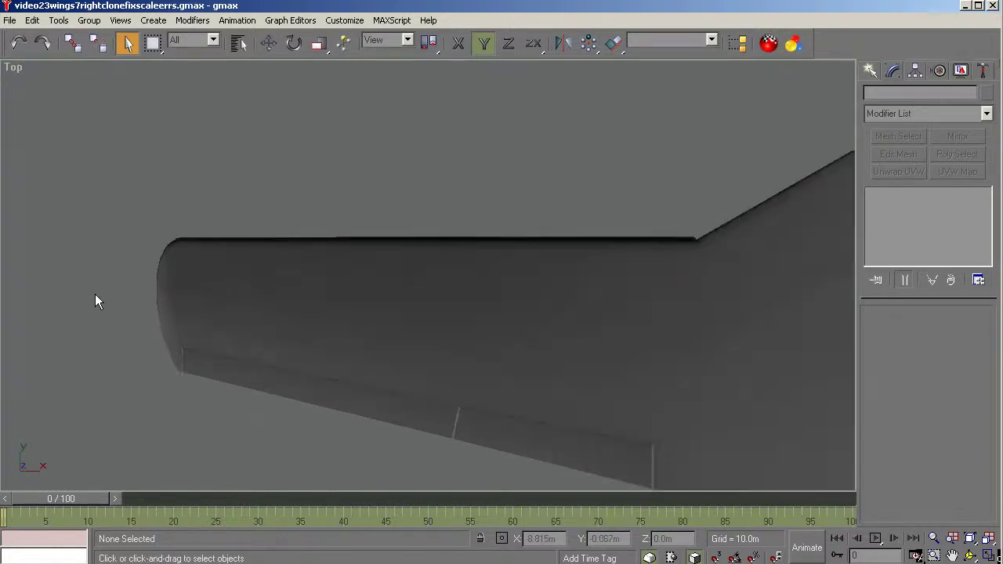
scroll(96, 301, "down", 2)
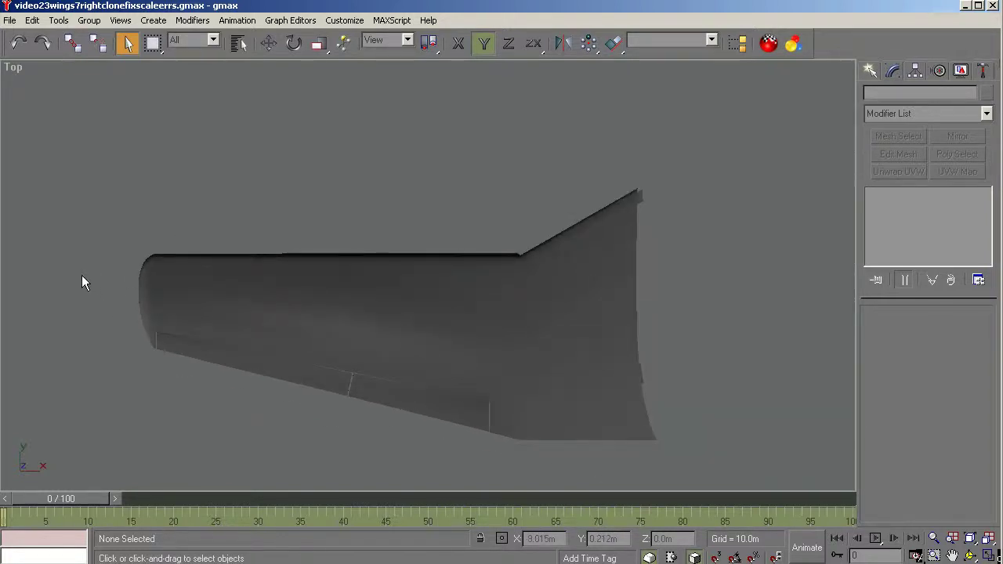
Select wing-L and turn on See-Through in its display properties.
left_click_drag(170, 285, 168, 287)
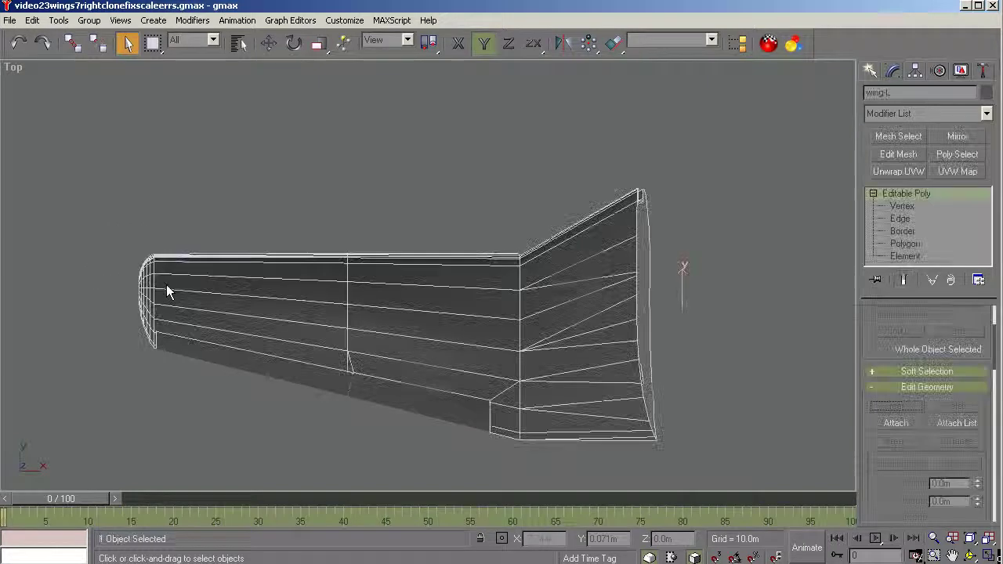
left_click(962, 72)
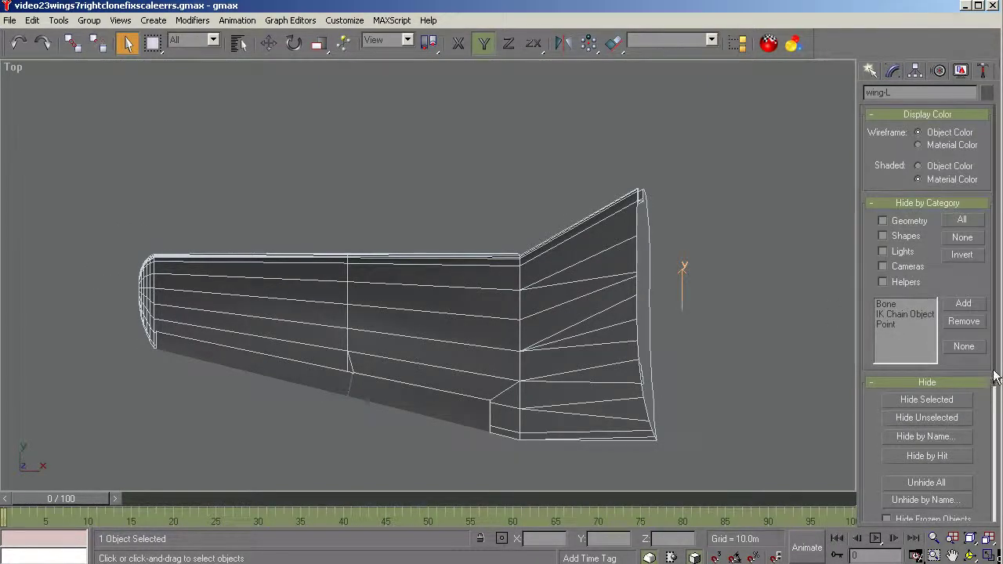
left_click(870, 203)
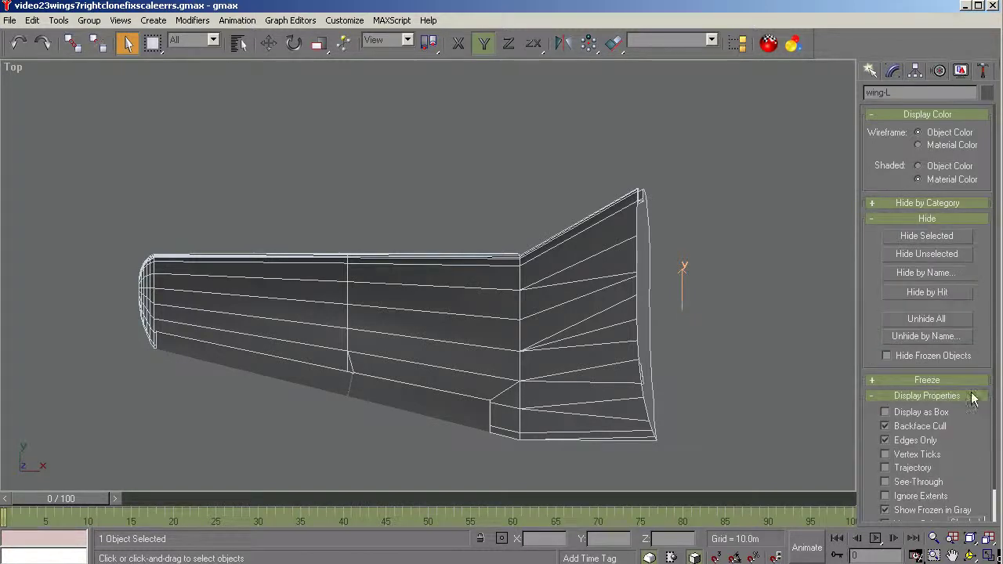
left_click(914, 482)
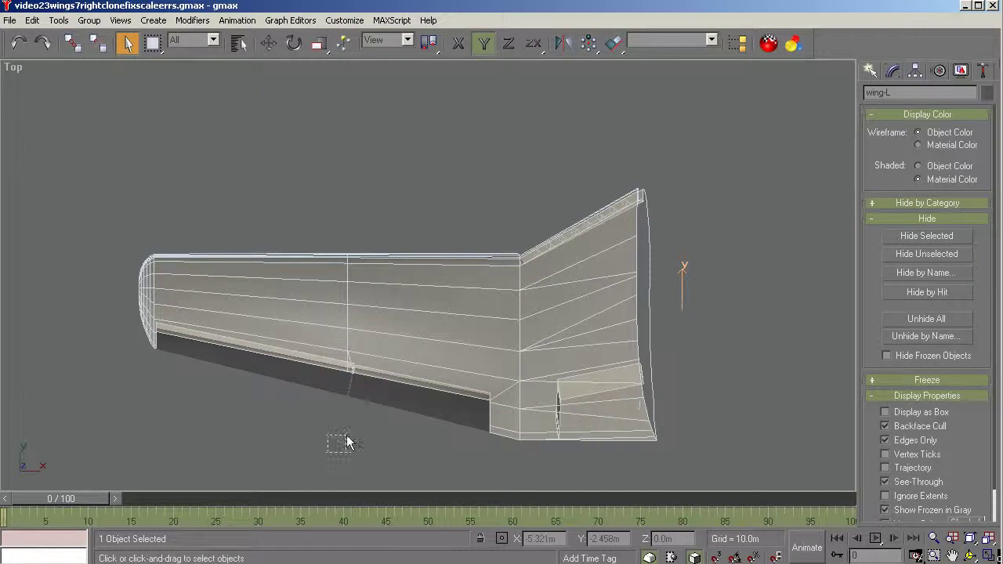
Hide the aileron and flap objects along the trailing edge, and reselect wing-L.
left_click_drag(347, 443, 365, 393)
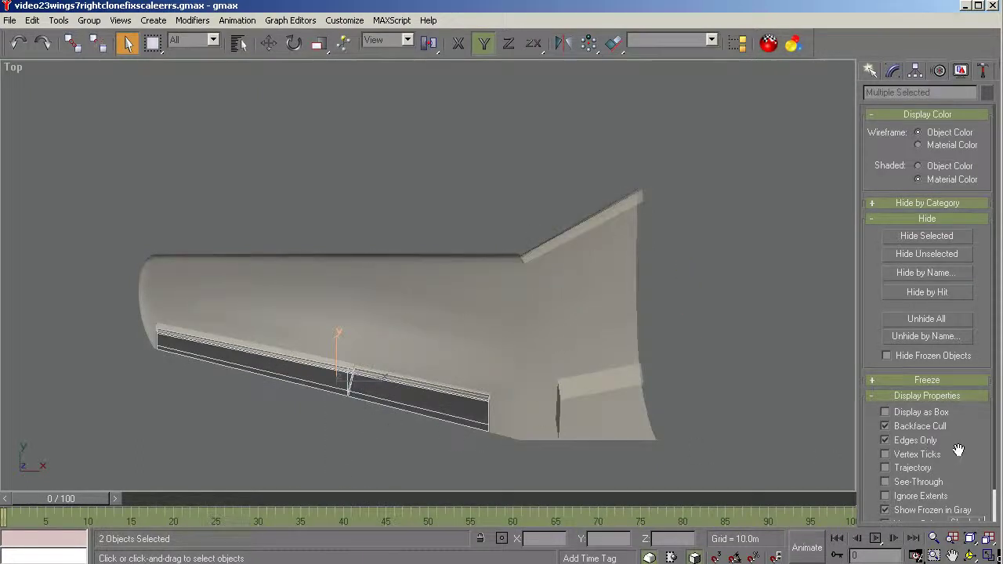
left_click(943, 243)
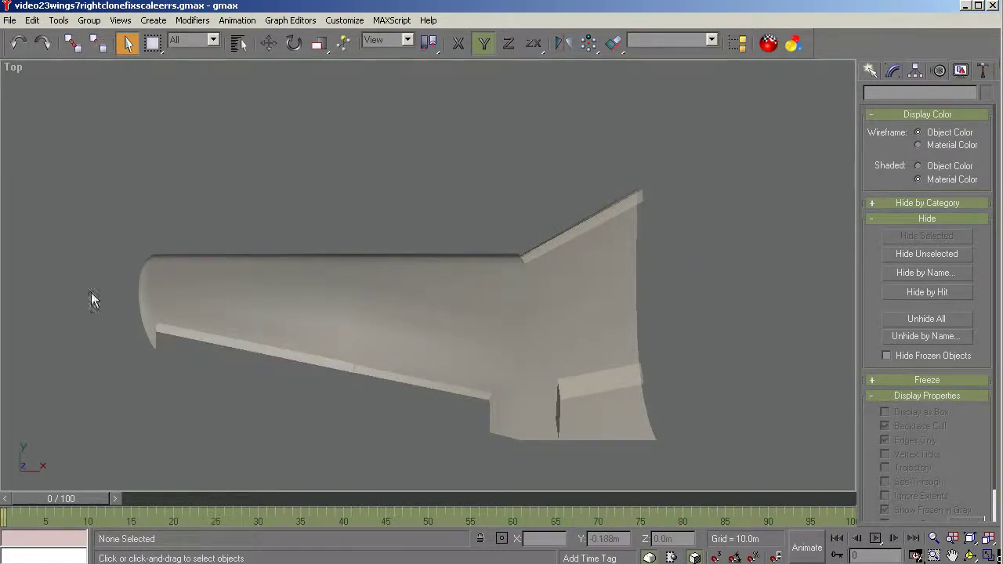
left_click_drag(83, 240, 171, 298)
scroll(123, 278, "up", 4)
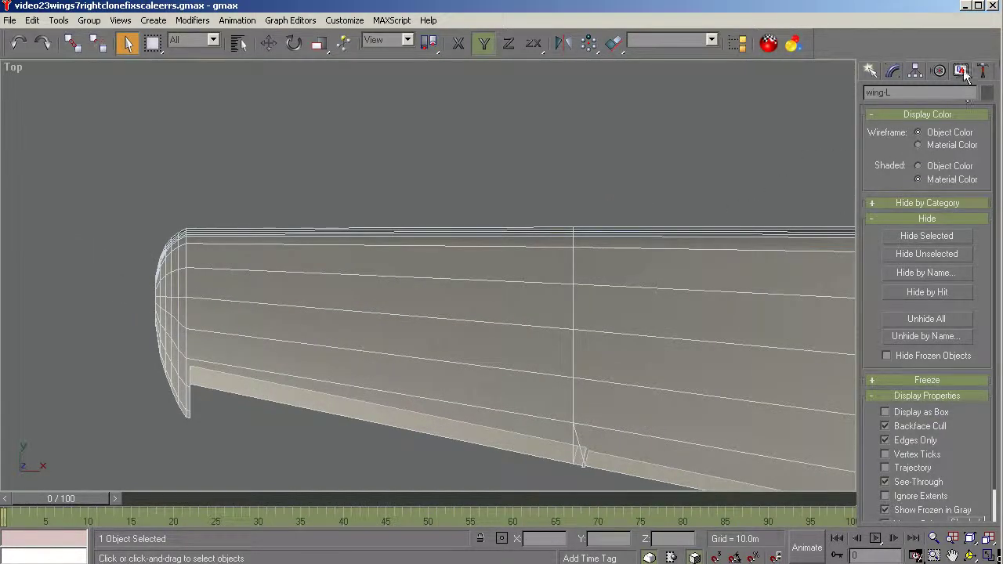
Unhide the CalibrationBox reference drawing by name, with the object list shown without subtrees.
left_click(933, 336)
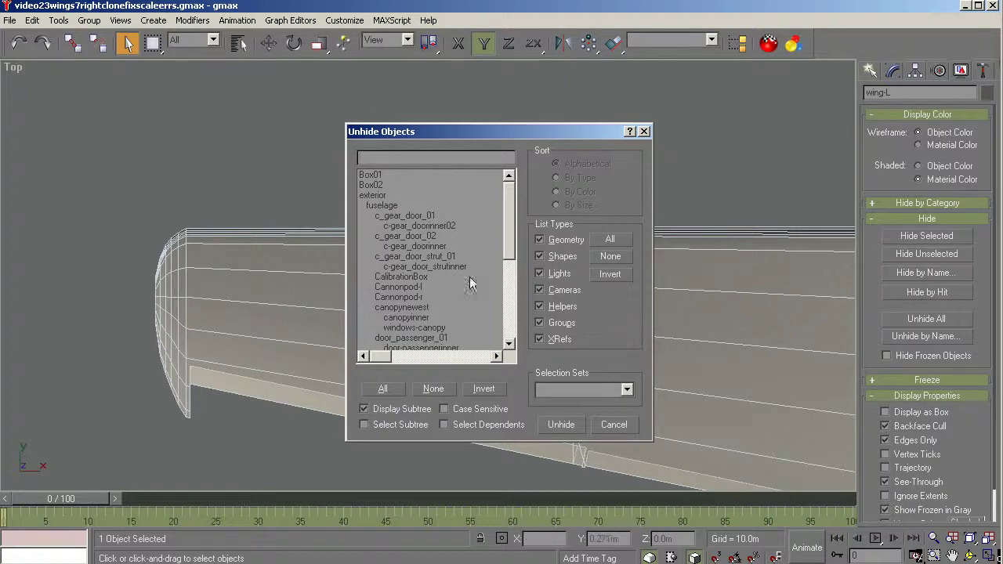
left_click_drag(510, 241, 501, 270)
left_click(384, 409)
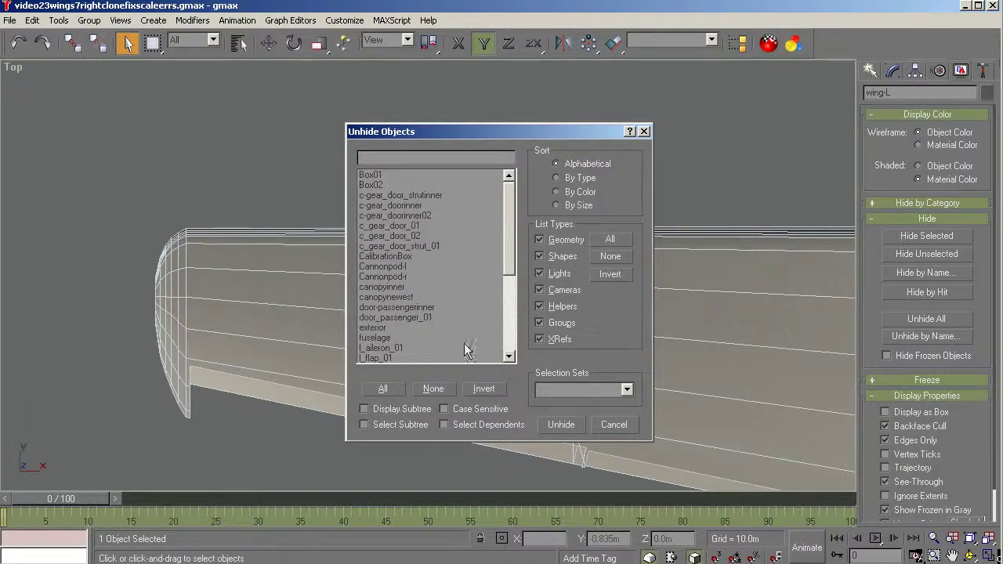
left_click(385, 257)
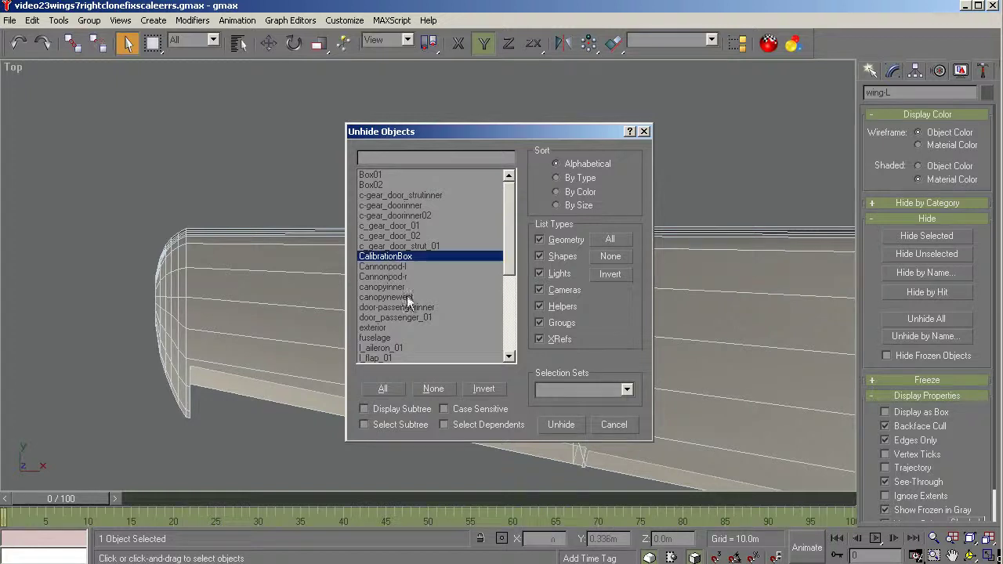
left_click(558, 426)
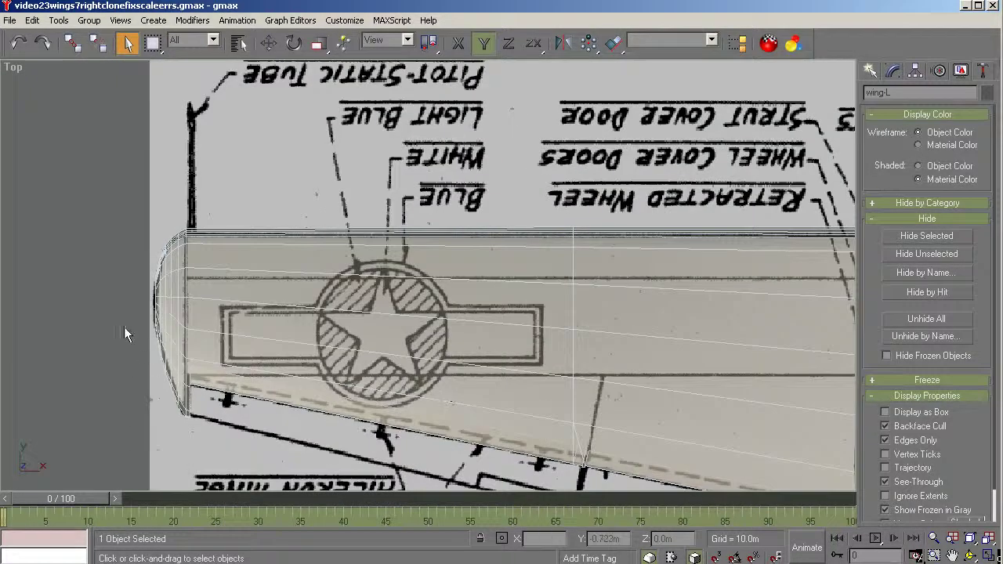
Enter polygon editing on wing-L for work at the wingtip's leading-edge corner, and turn off Ignore Backfacing.
left_click(934, 556)
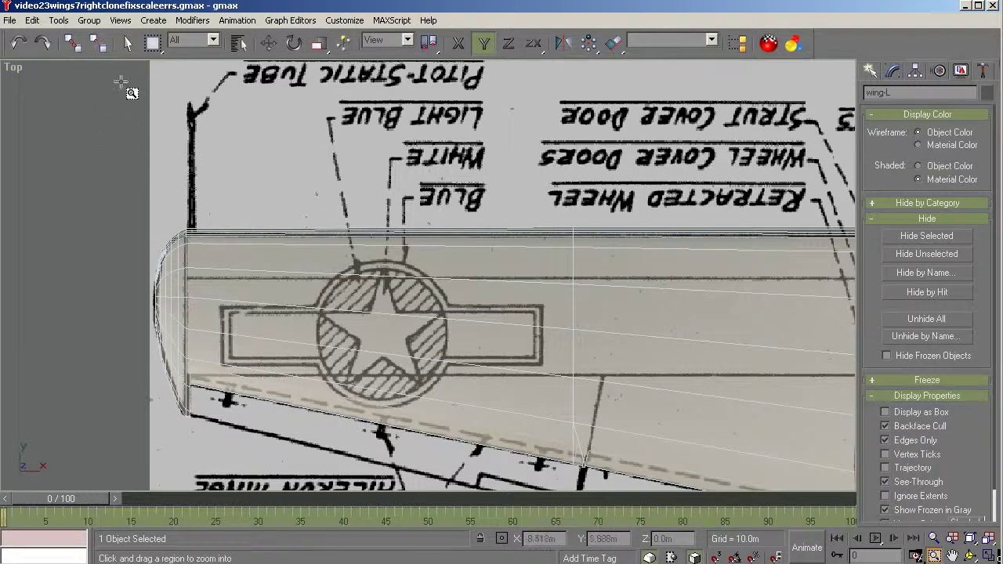
left_click_drag(121, 81, 314, 319)
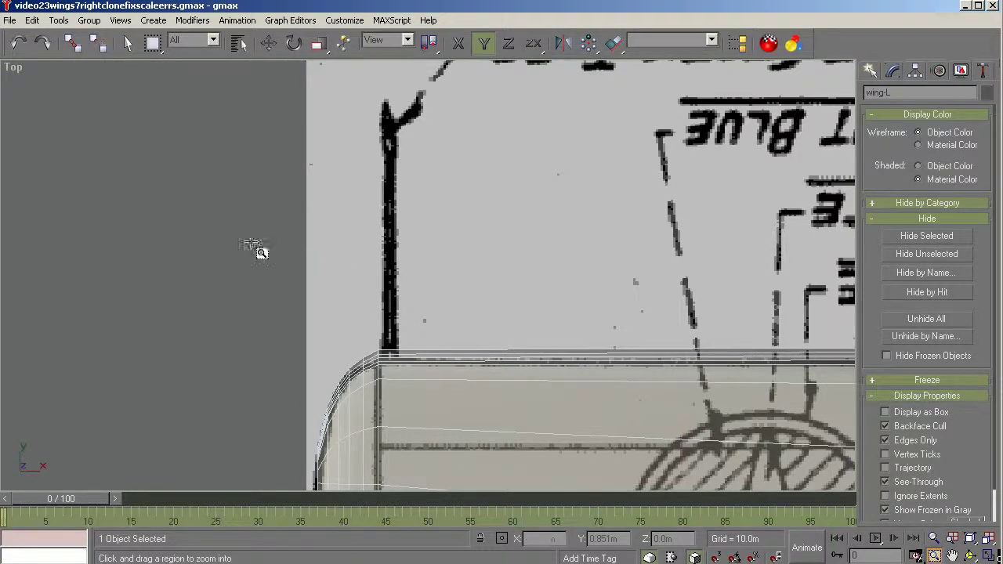
scroll(354, 374, "up", 3)
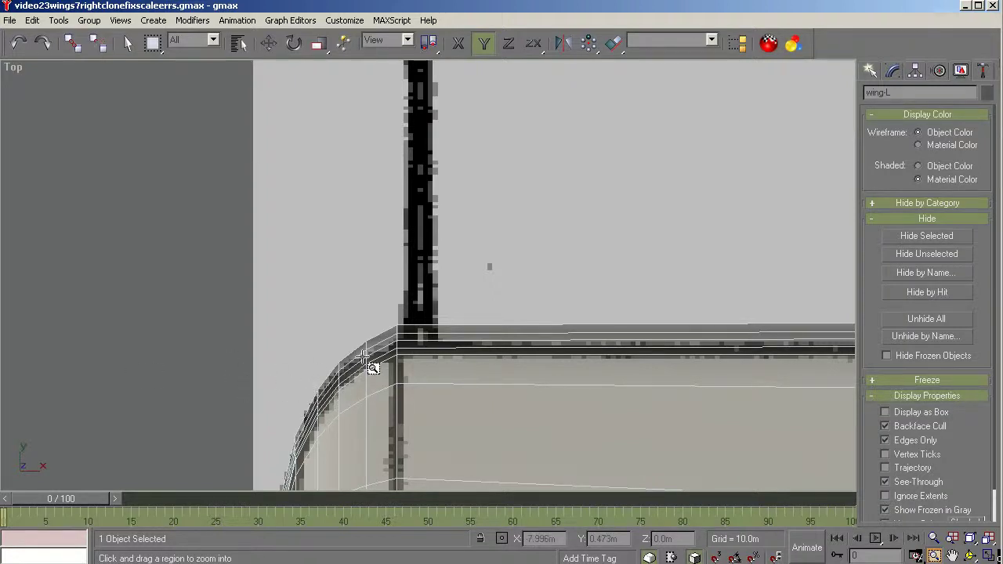
left_click(891, 73)
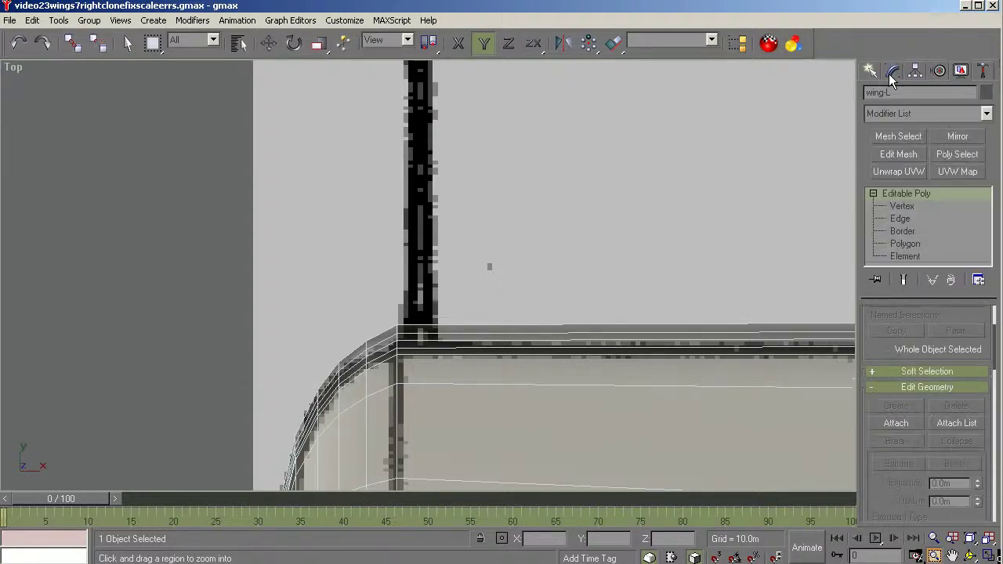
left_click(905, 244)
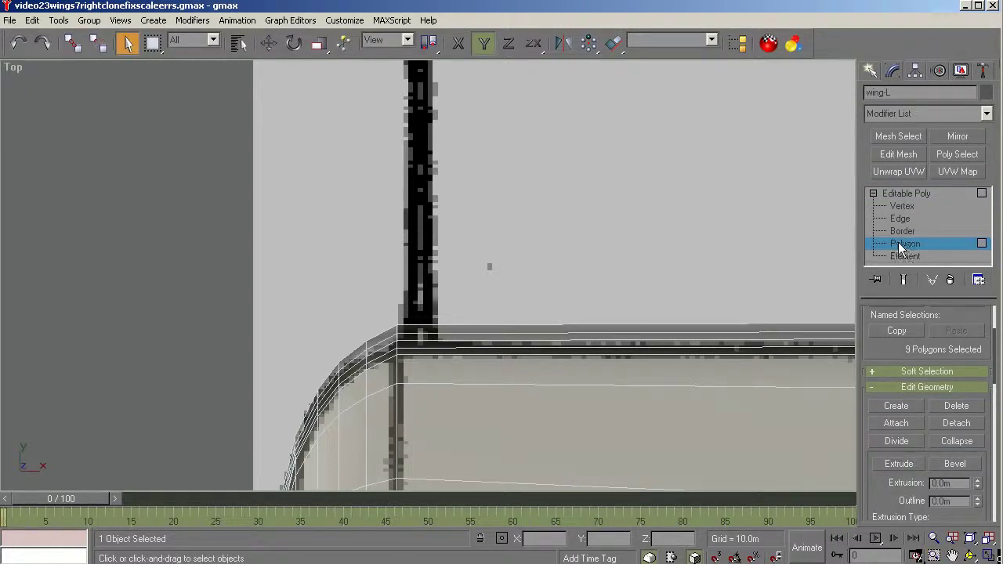
scroll(978, 313, "up", 2)
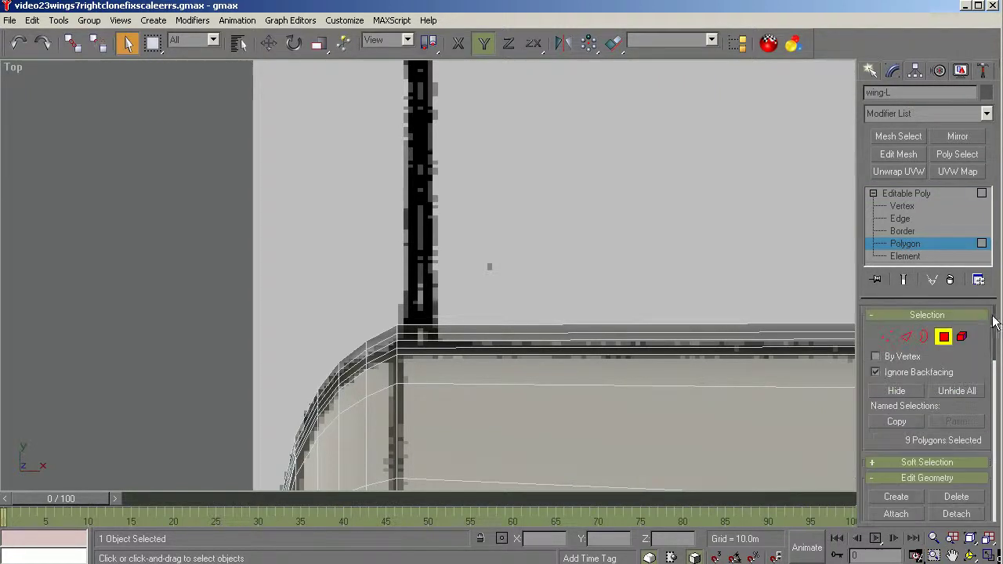
left_click(922, 377)
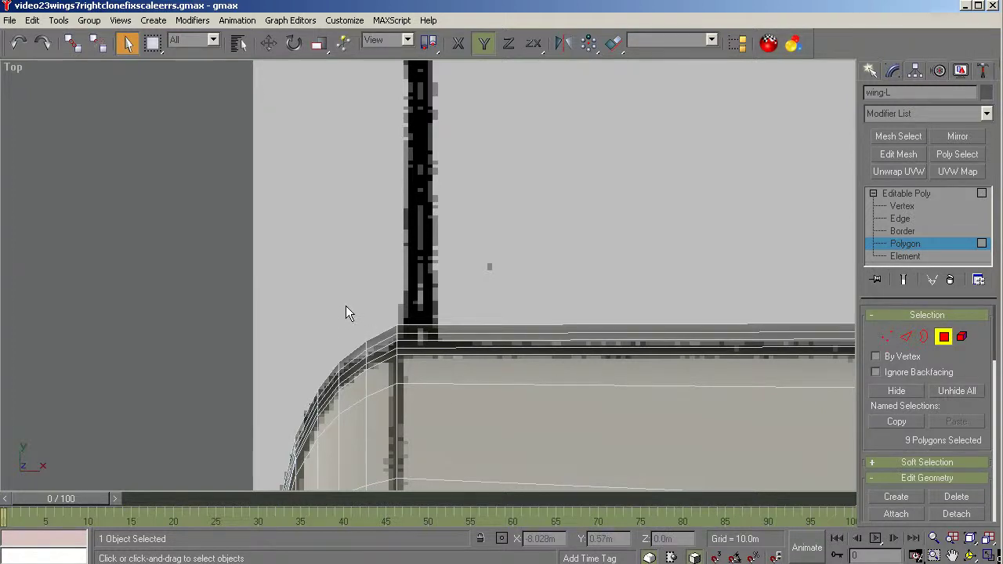
Select the upper and lower polygons in the two columns on the curved leading-edge corner of the wingtip, checking from below.
left_click_drag(346, 306, 369, 354)
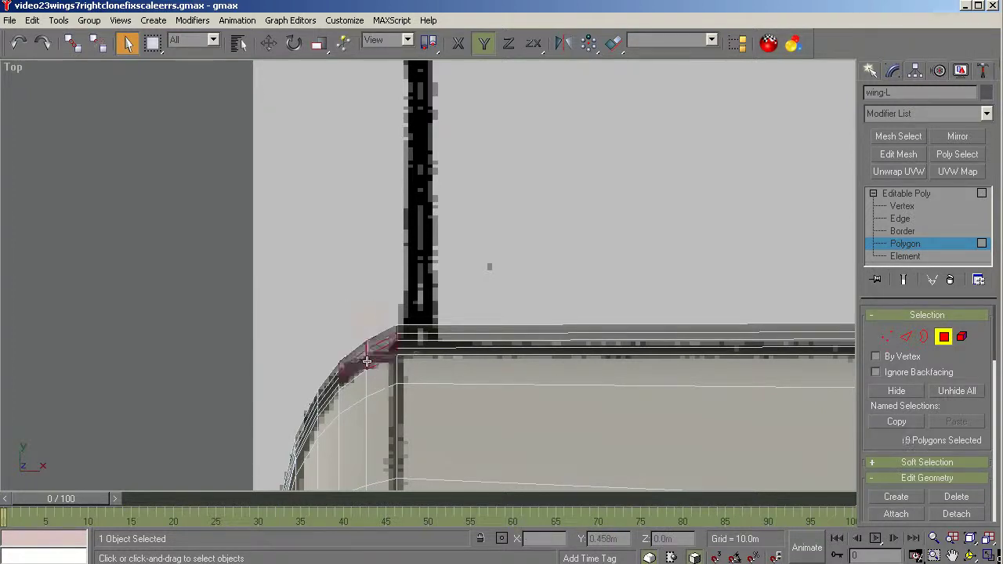
scroll(366, 321, "up", 4)
left_click_drag(347, 260, 375, 382)
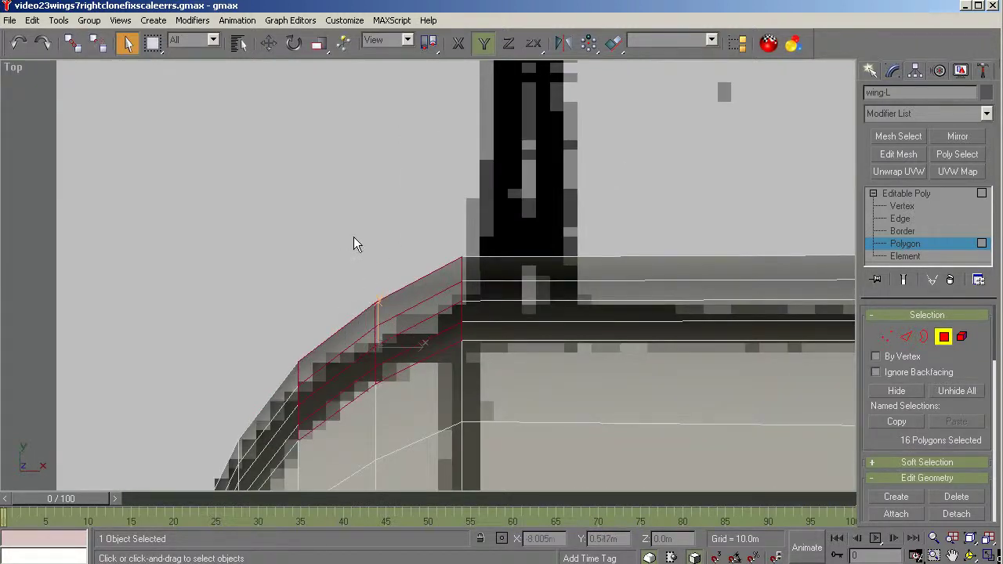
key("b")
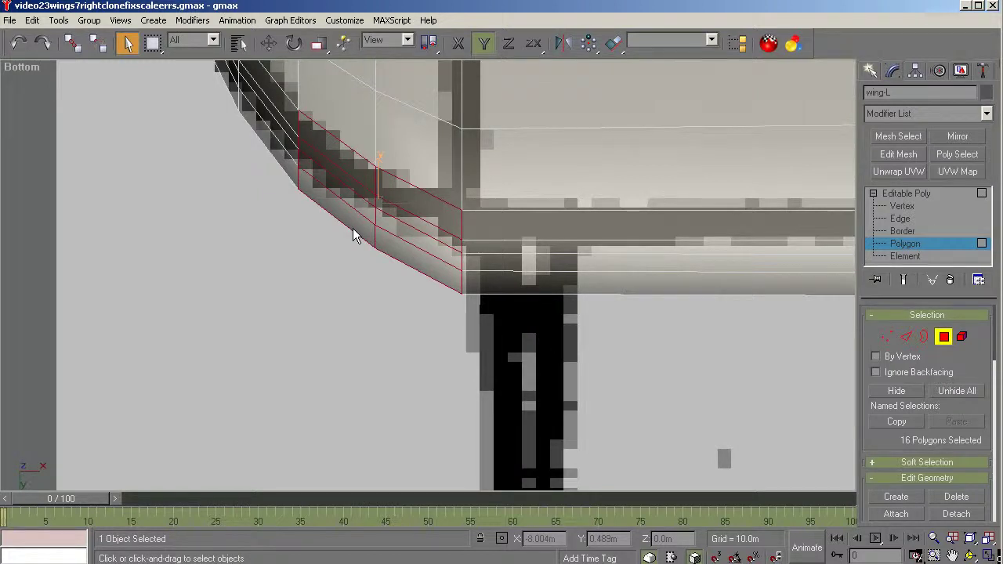
key("t")
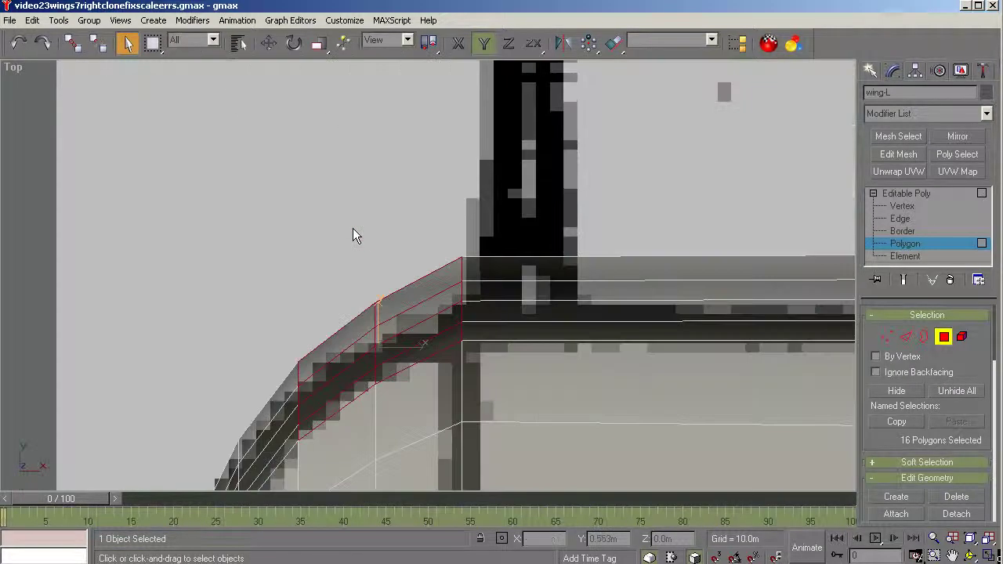
Detach the selected wingtip polygons as a separate object named navlitelens-l, and leave polygon editing.
left_click(956, 514)
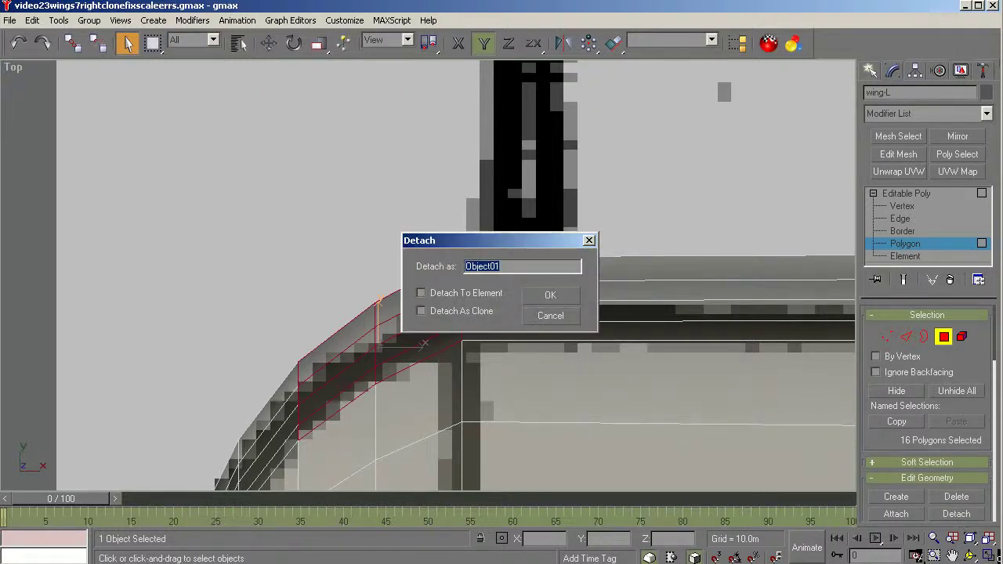
type("navlitelens-l")
key("Return")
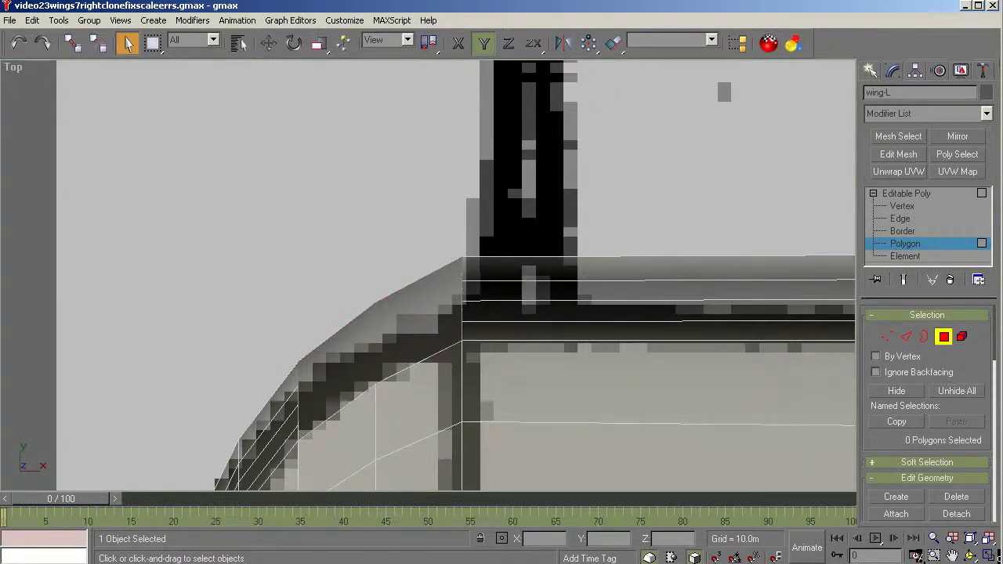
left_click(927, 196)
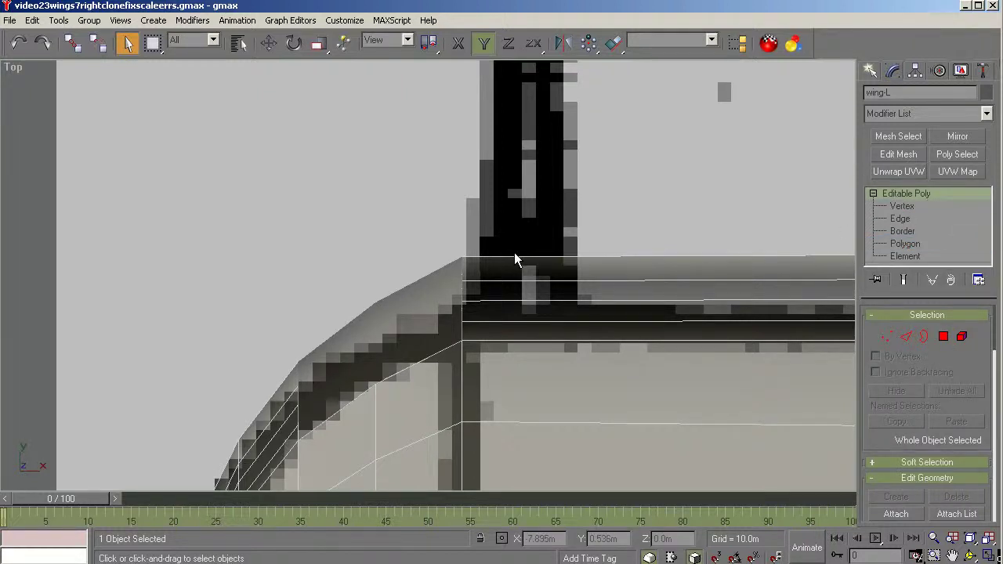
Hide the navlitelens-l object, and isolate wing-L by hiding all unselected objects.
left_click(447, 271)
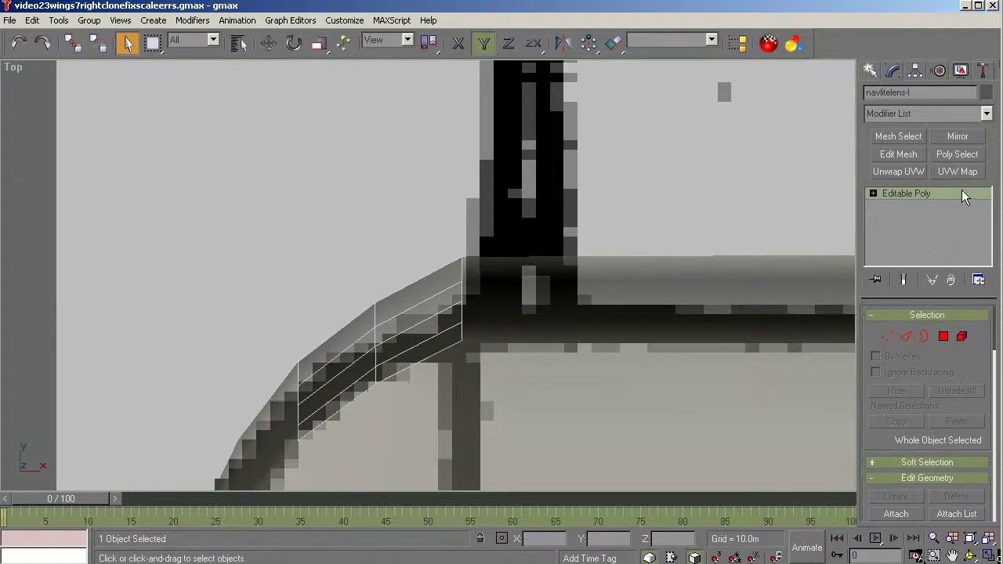
left_click(963, 72)
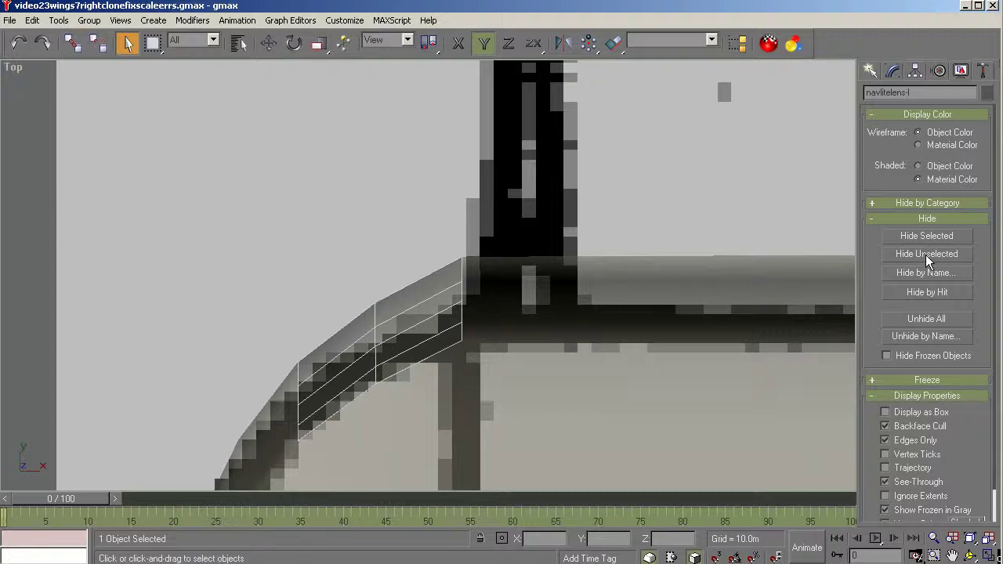
left_click(925, 237)
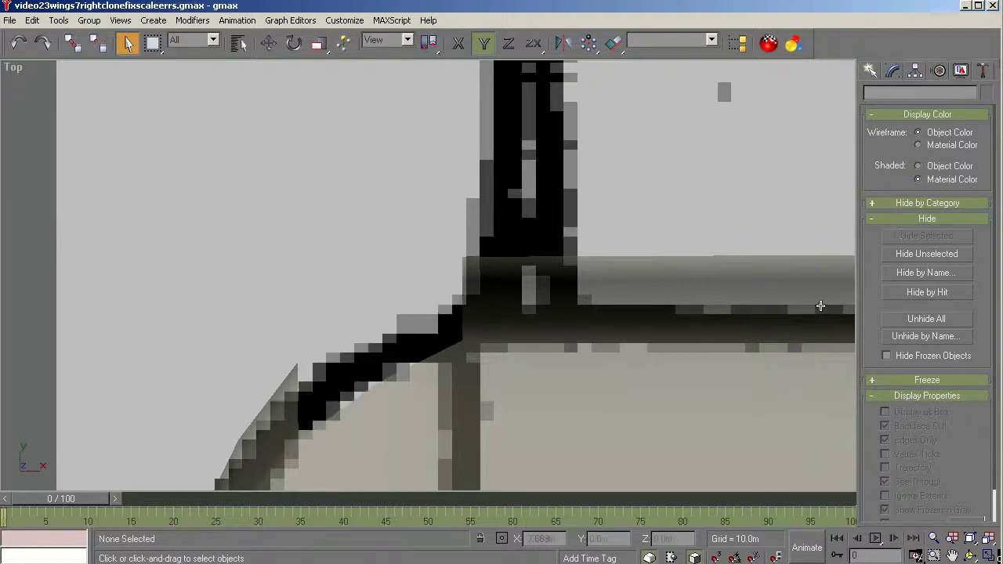
left_click(594, 298)
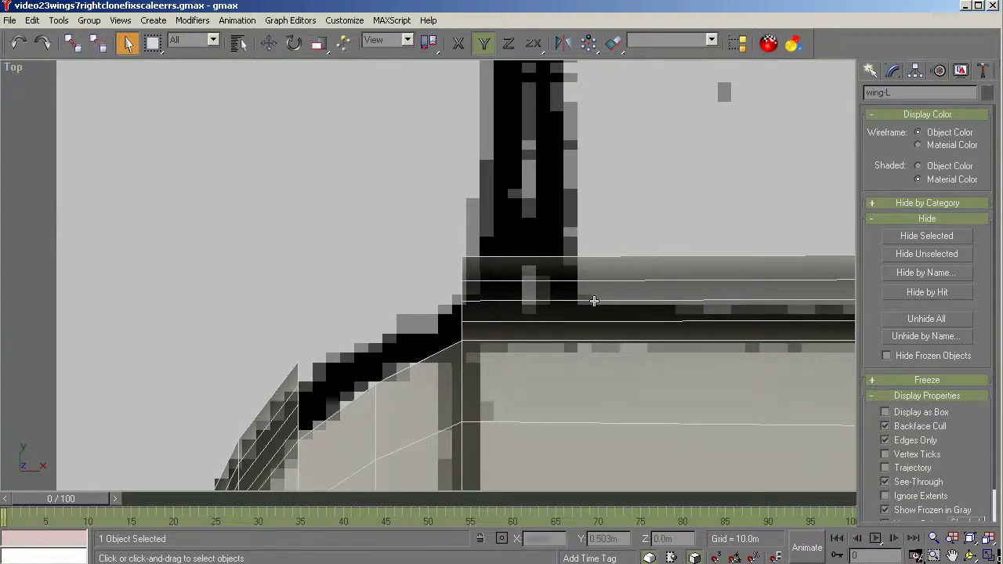
left_click(928, 256)
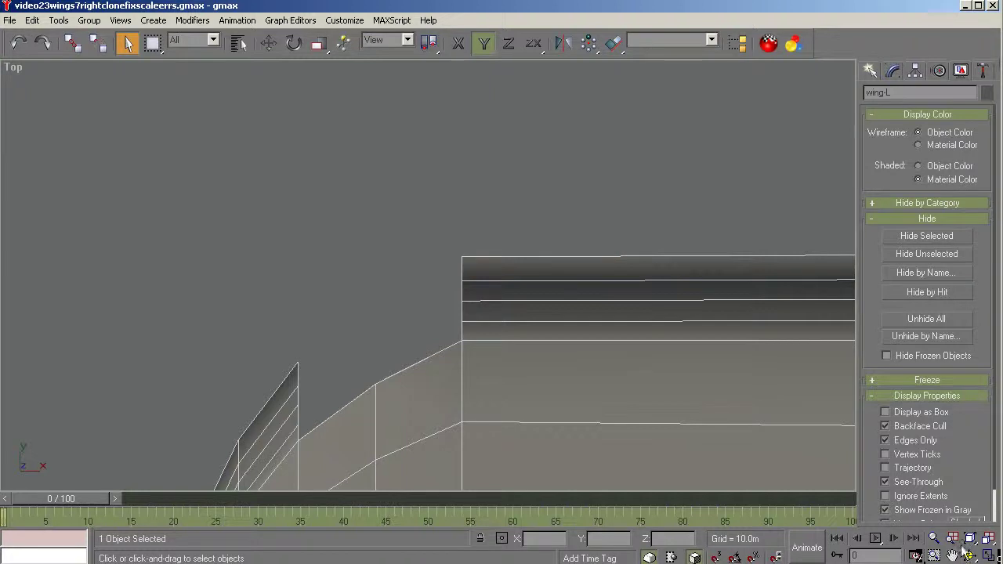
Select the middle vertex on the wingtip opening's upper edge and examine the opening from the front of the wing.
left_click(970, 556)
left_click_drag(416, 387, 679, 295)
left_click(893, 71)
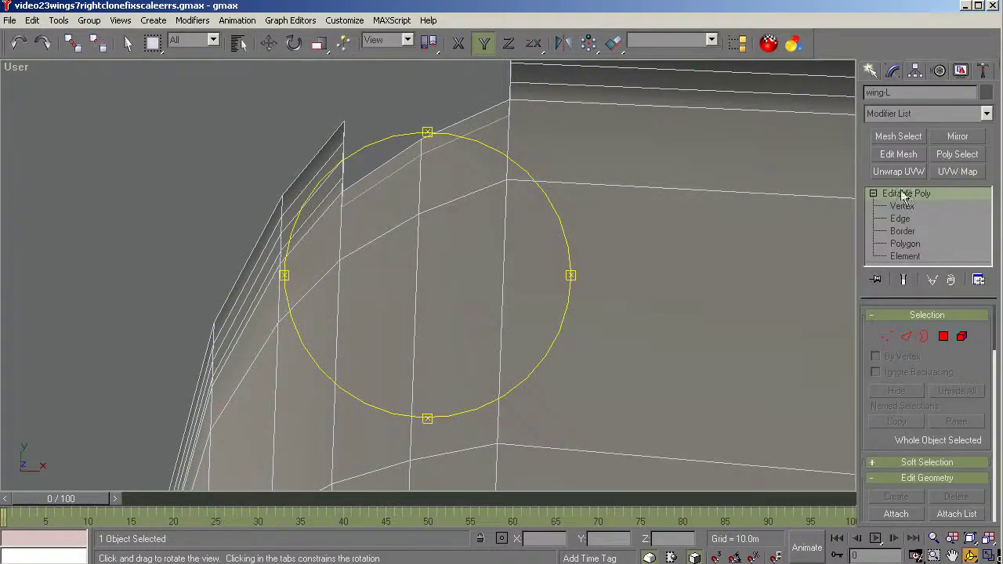
left_click(901, 206)
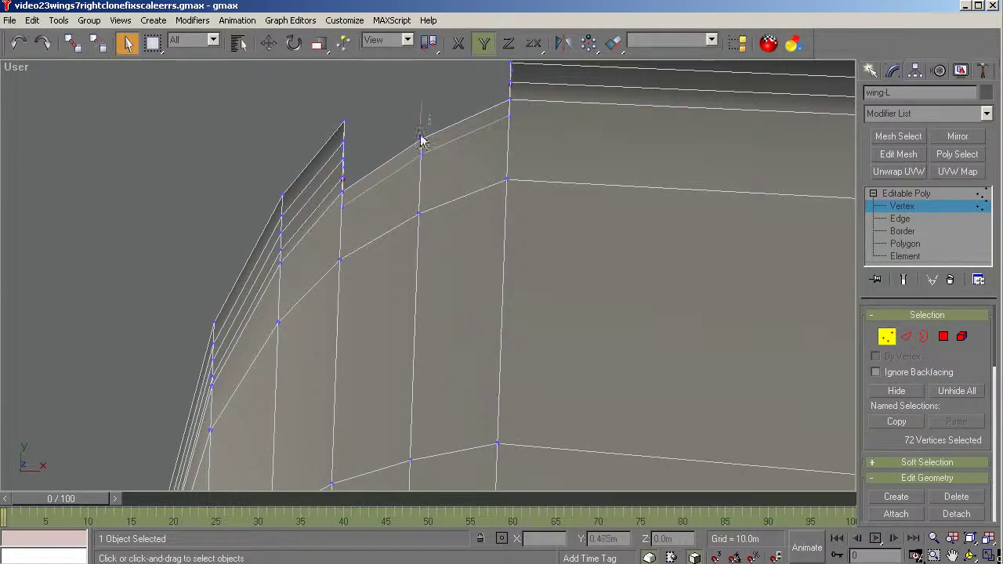
left_click(421, 139)
left_click(971, 556)
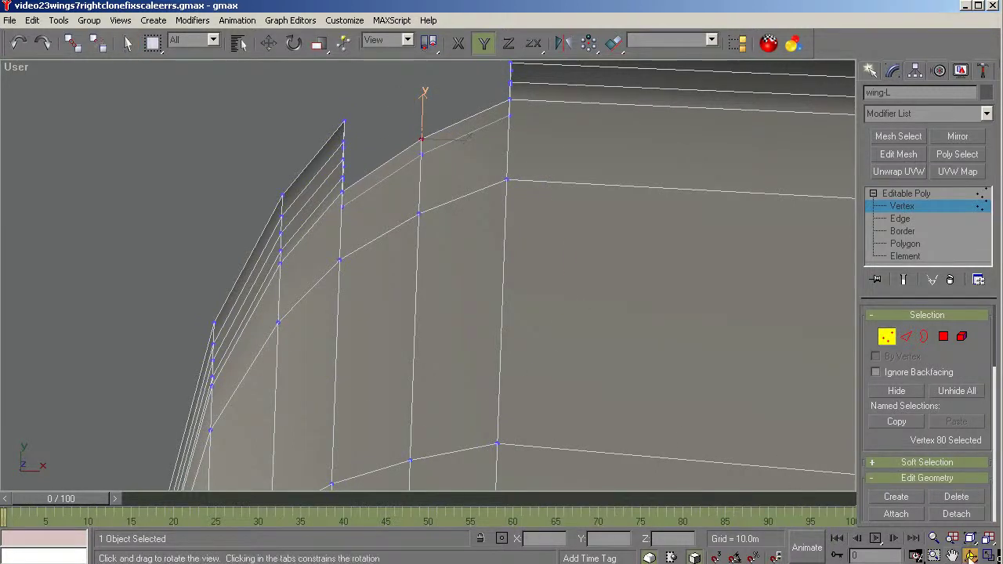
left_click_drag(455, 331, 729, 194)
left_click_drag(704, 210, 673, 229)
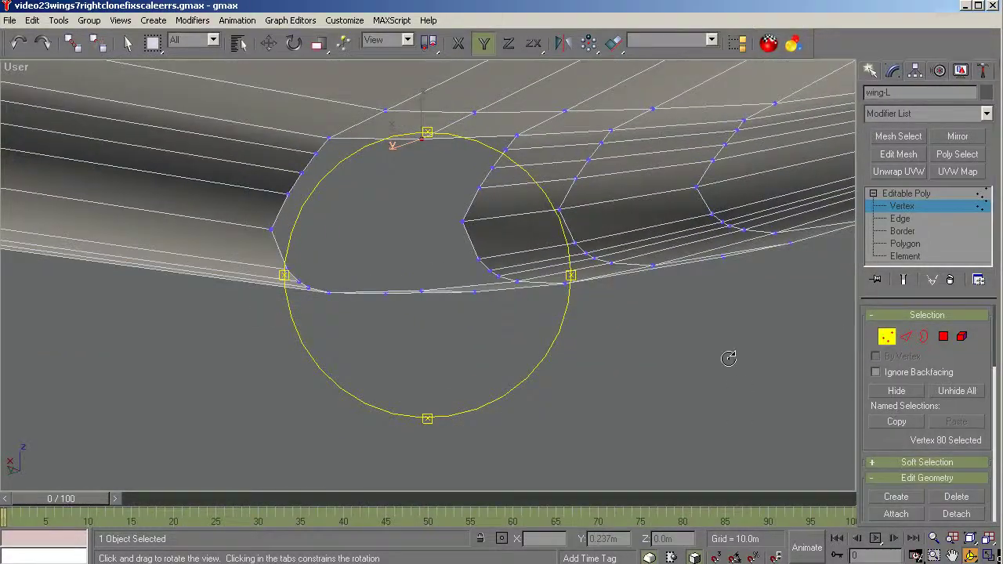
left_click_drag(728, 352, 740, 402)
left_click_drag(491, 237, 468, 222)
left_click_drag(484, 269, 474, 255)
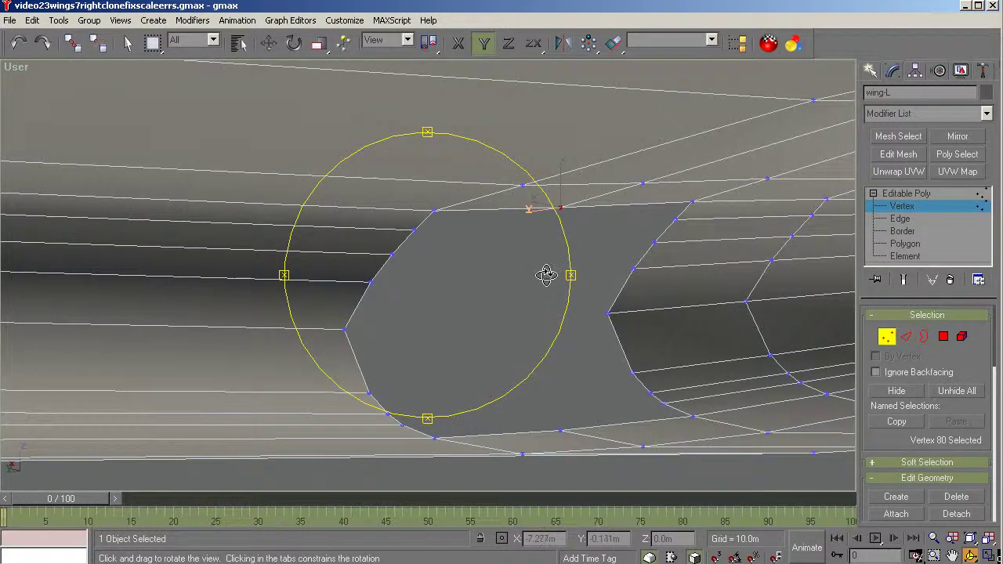
key("q")
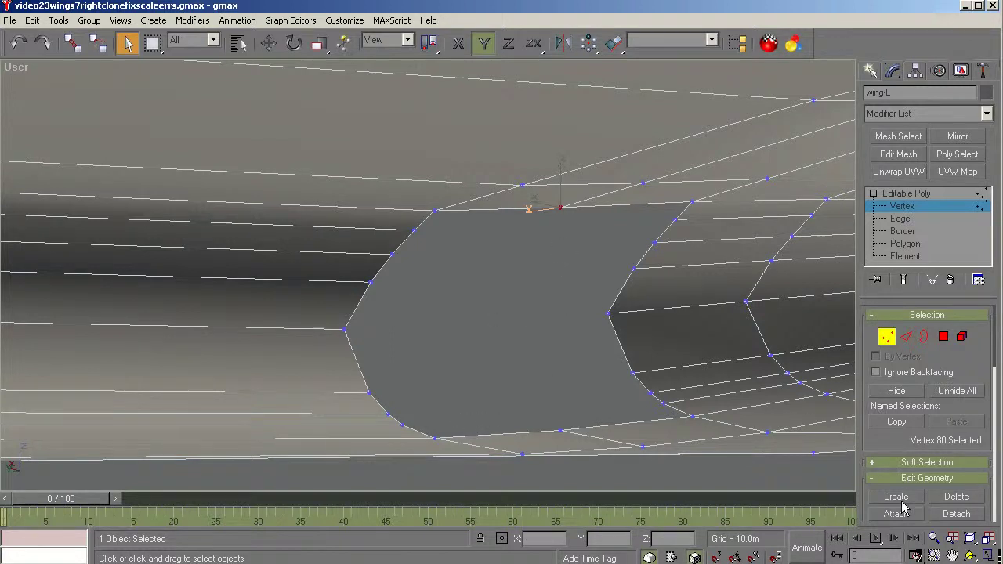
Create a four-sided polygon on wing-L joining the upper and lower vertices across the inboard half of the wingtip opening.
left_click(903, 244)
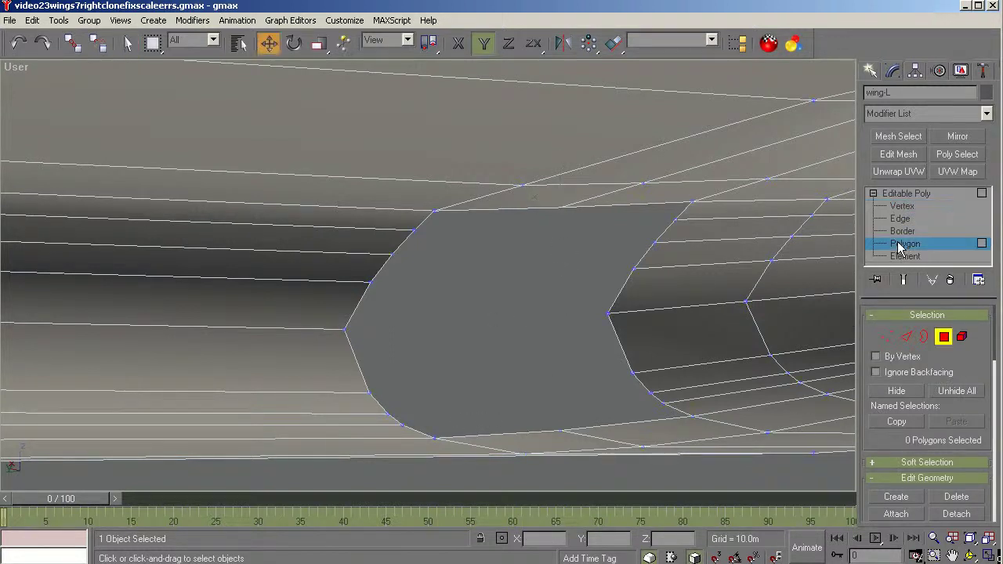
left_click(893, 497)
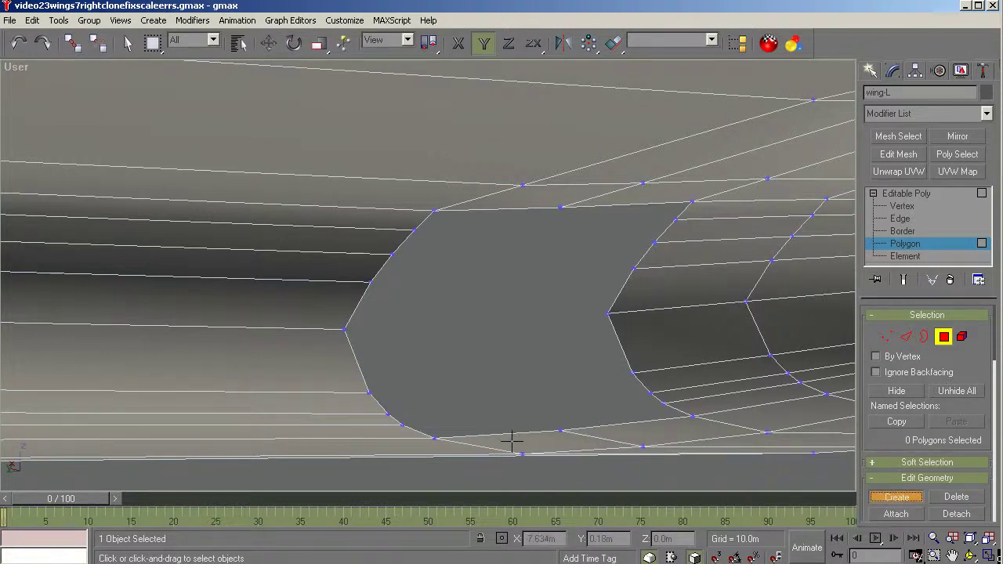
left_click(559, 432)
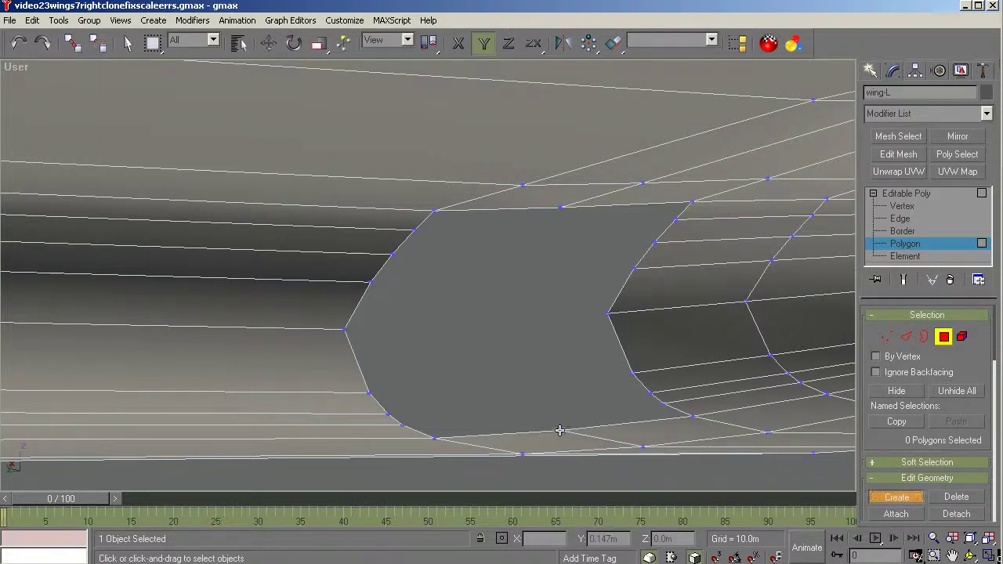
left_click(561, 207)
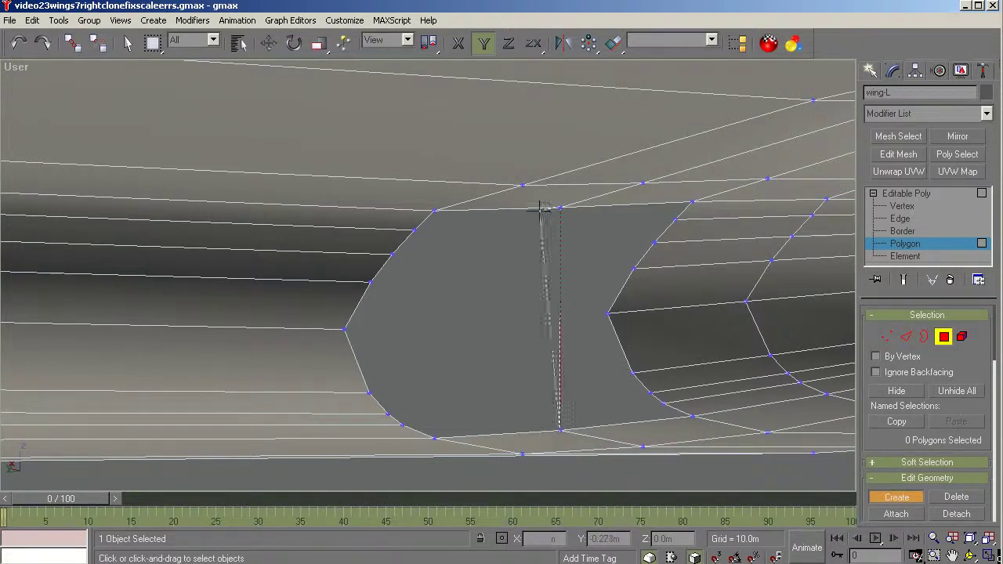
left_click(437, 210)
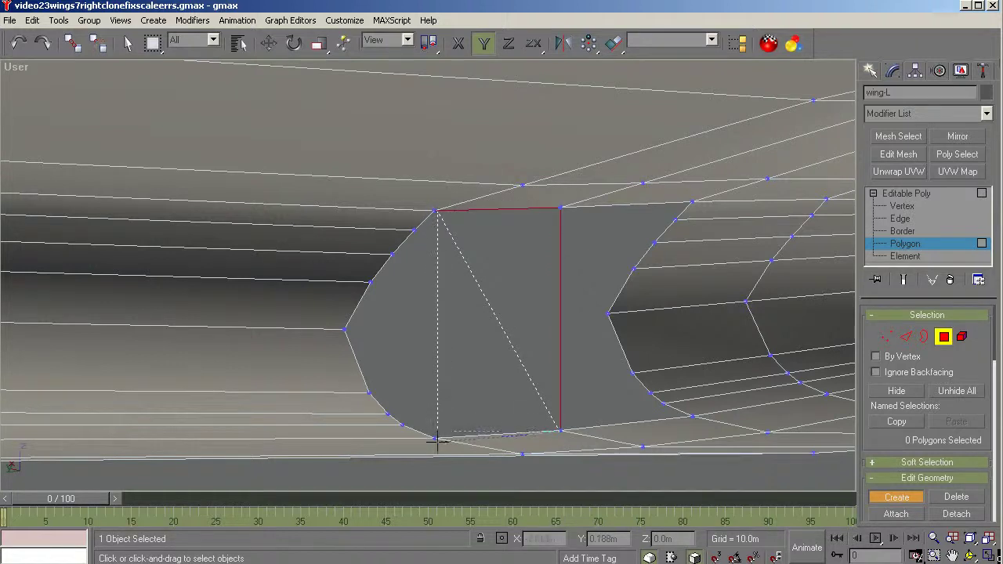
left_click(437, 438)
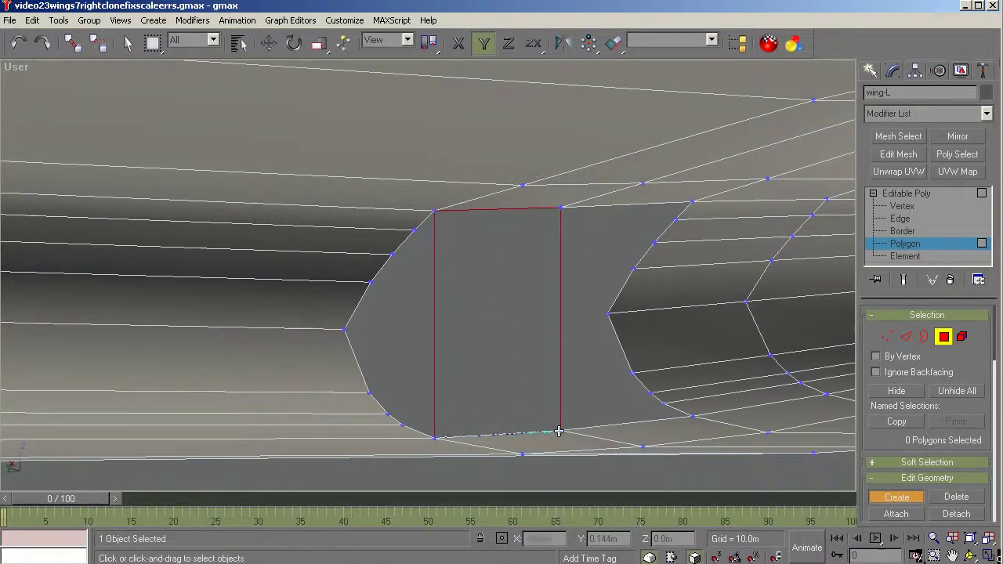
left_click(559, 431)
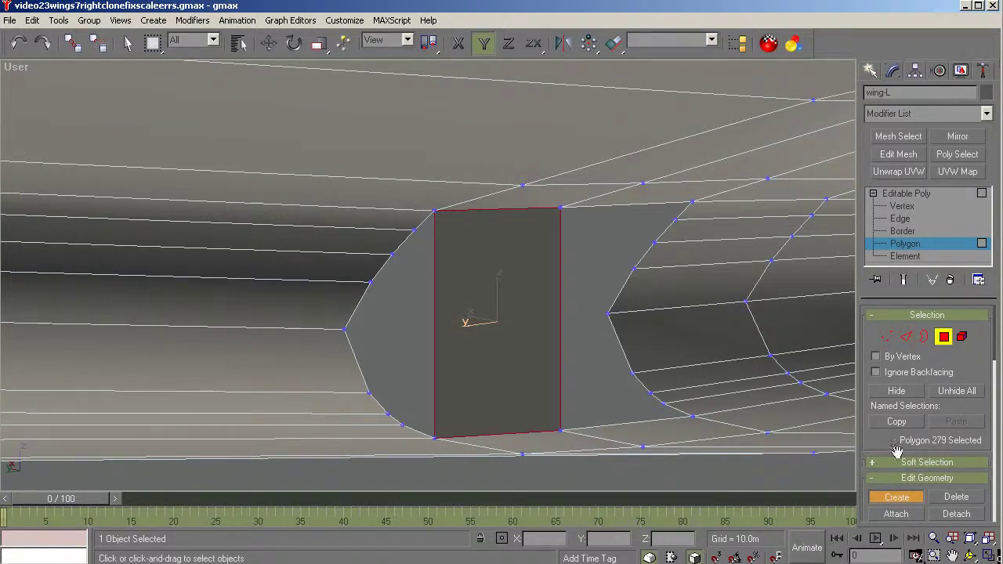
left_click(901, 497)
Cap the border of the hole at the inboard end of the wingtip opening.
left_click(910, 231)
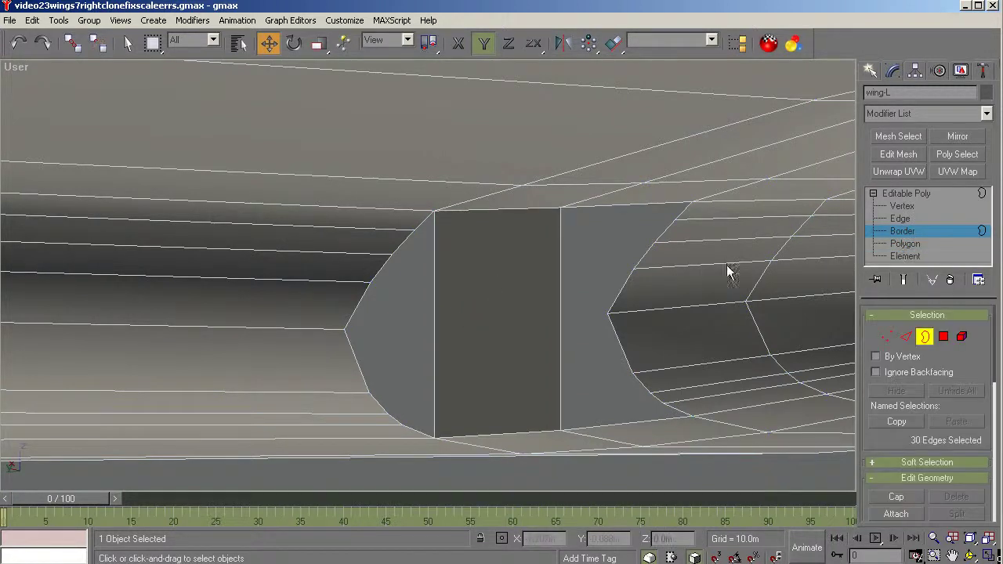
left_click(366, 290)
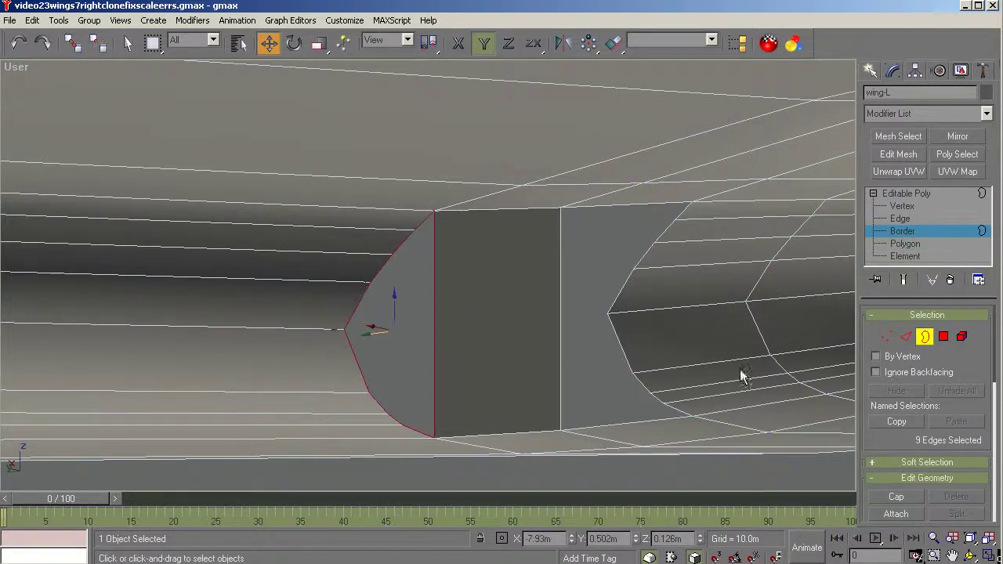
left_click(896, 497)
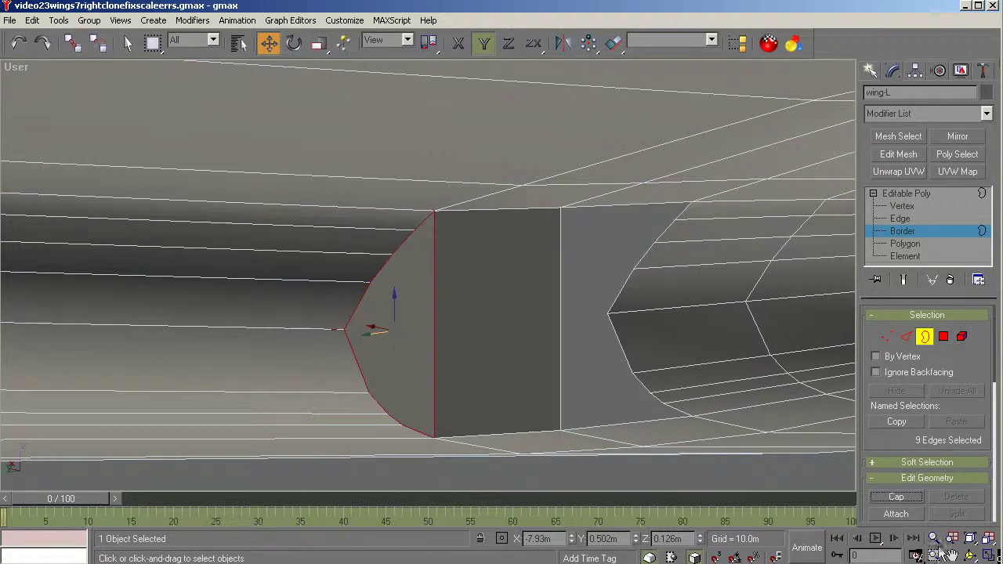
Try to create a polygon joining the upper and lower vertices across the outboard half of the wingtip opening.
key("ctrl+r")
left_click_drag(511, 343, 616, 331)
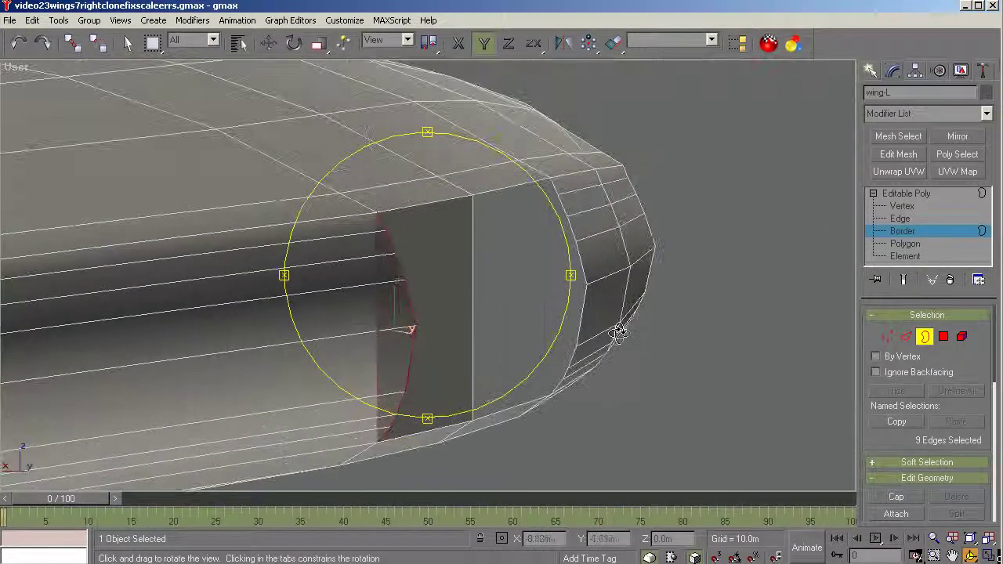
key("w")
left_click(917, 245)
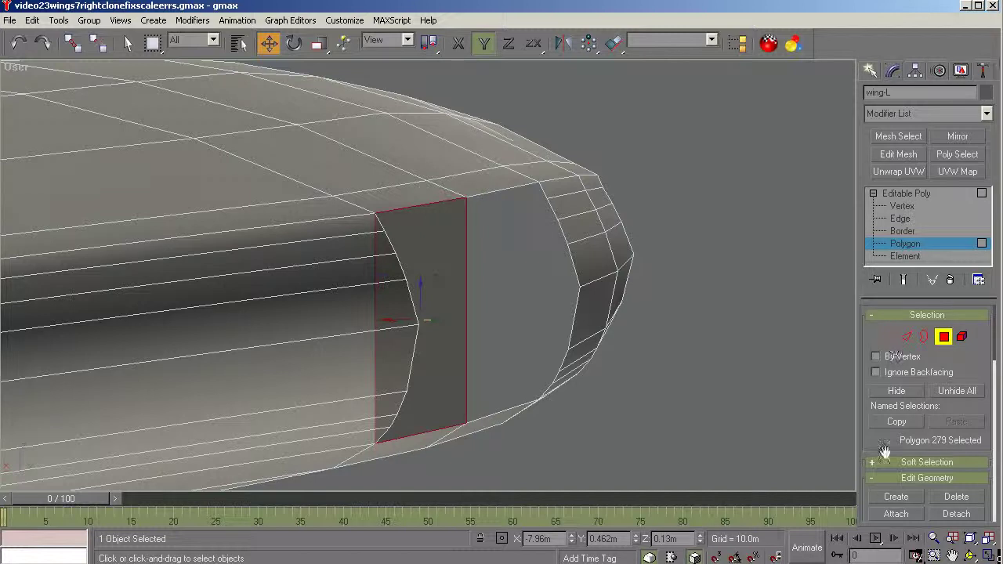
left_click(892, 496)
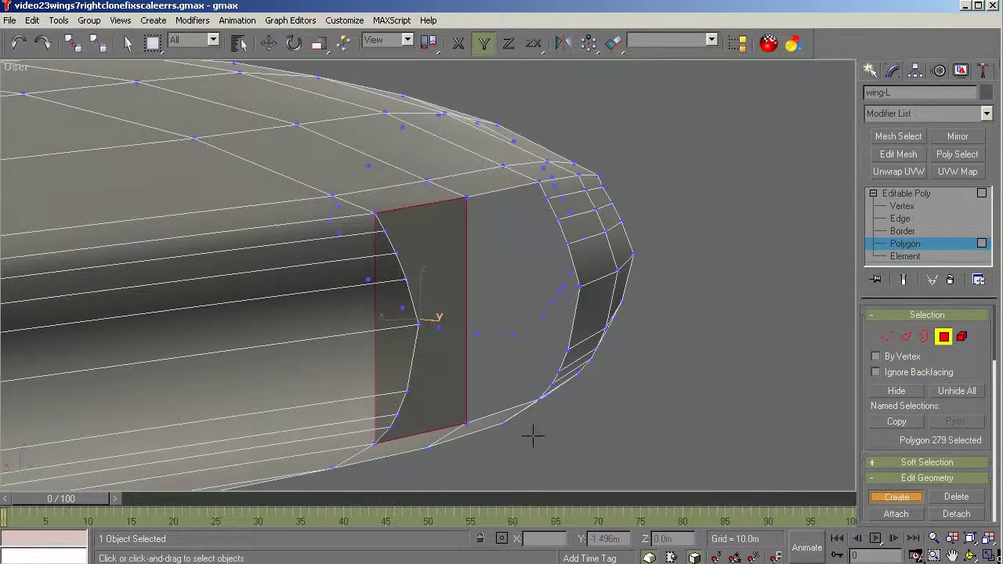
left_click(467, 422)
left_click(538, 399)
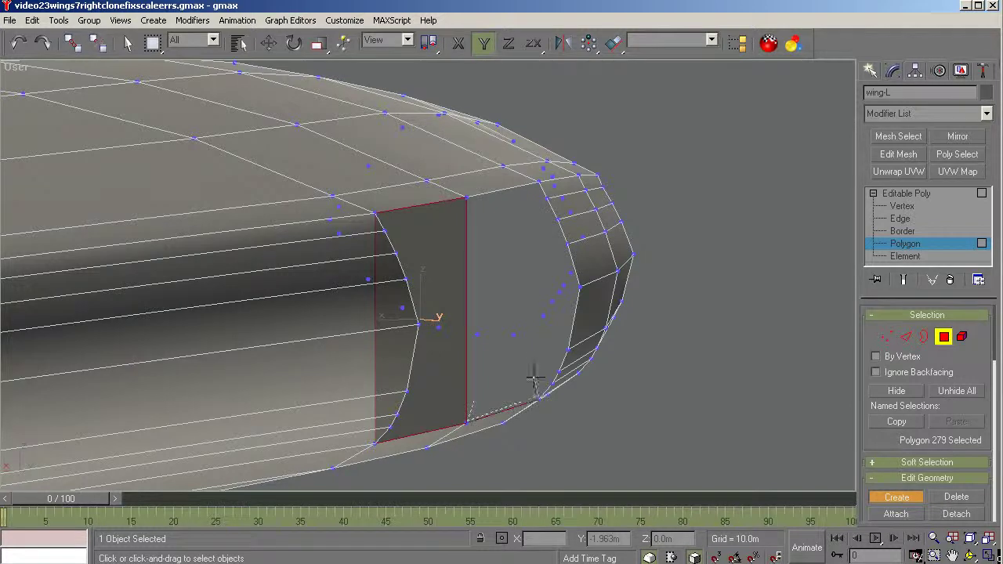
left_click(537, 185)
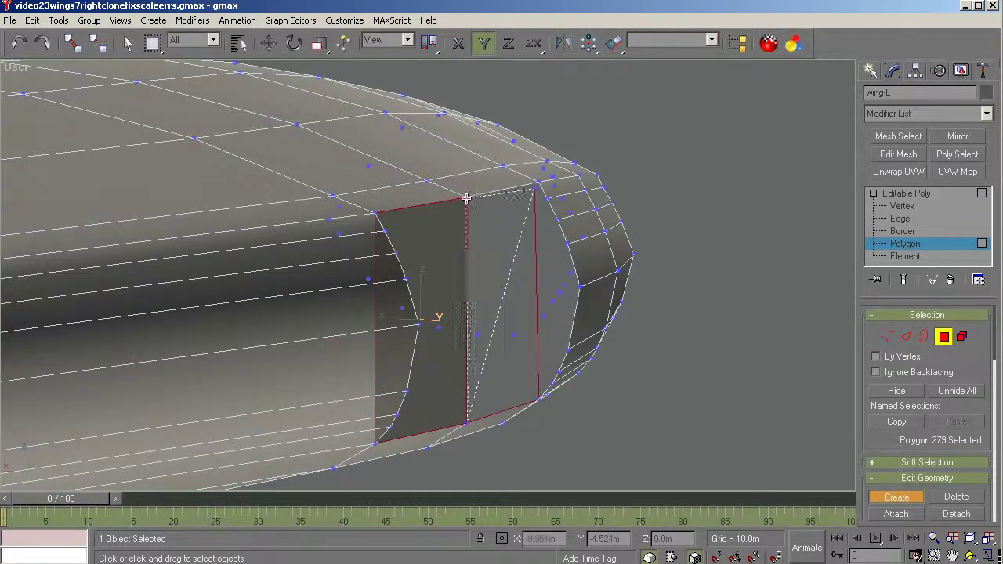
left_click(467, 199)
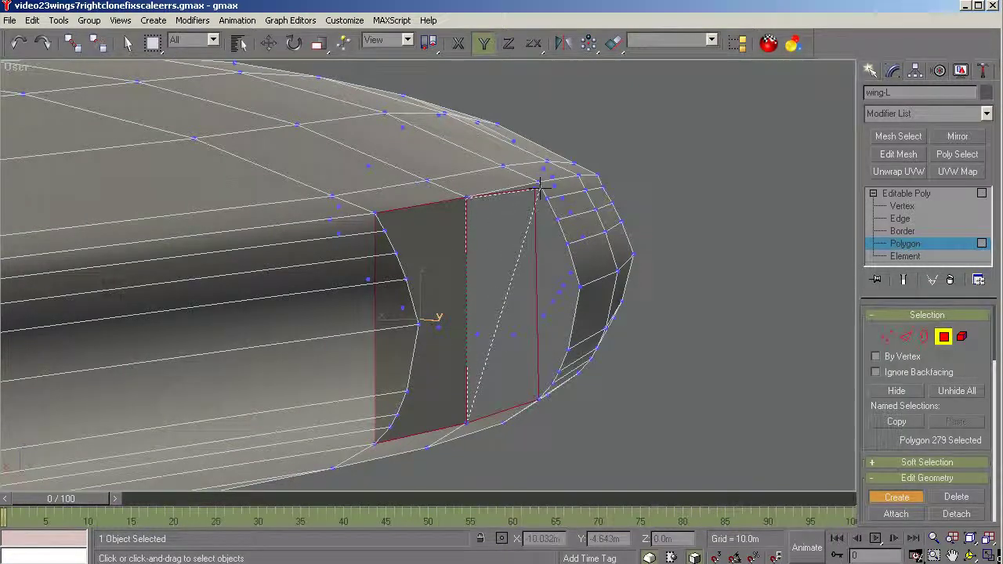
scroll(539, 184, "up", 5)
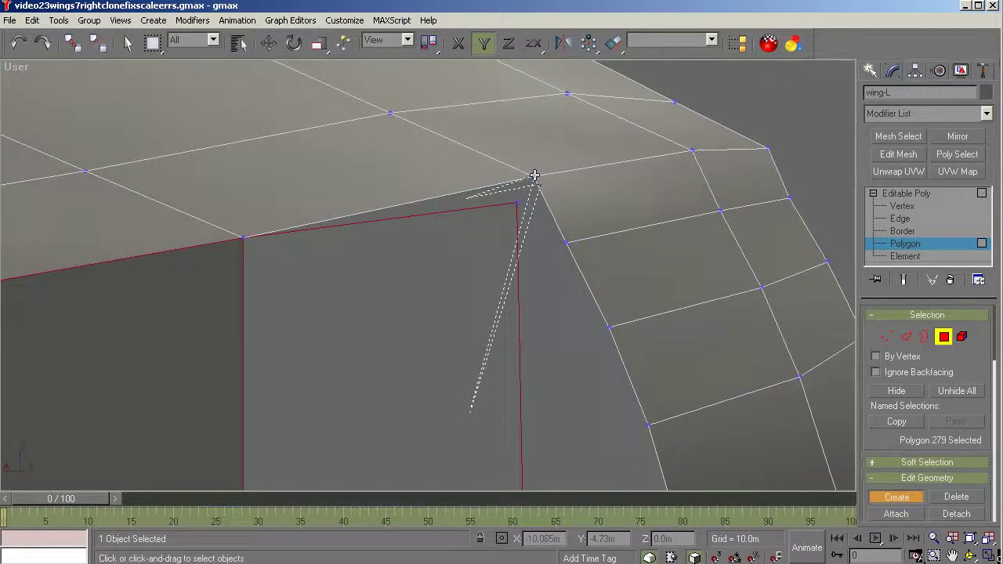
left_click(532, 180)
right_click(447, 260)
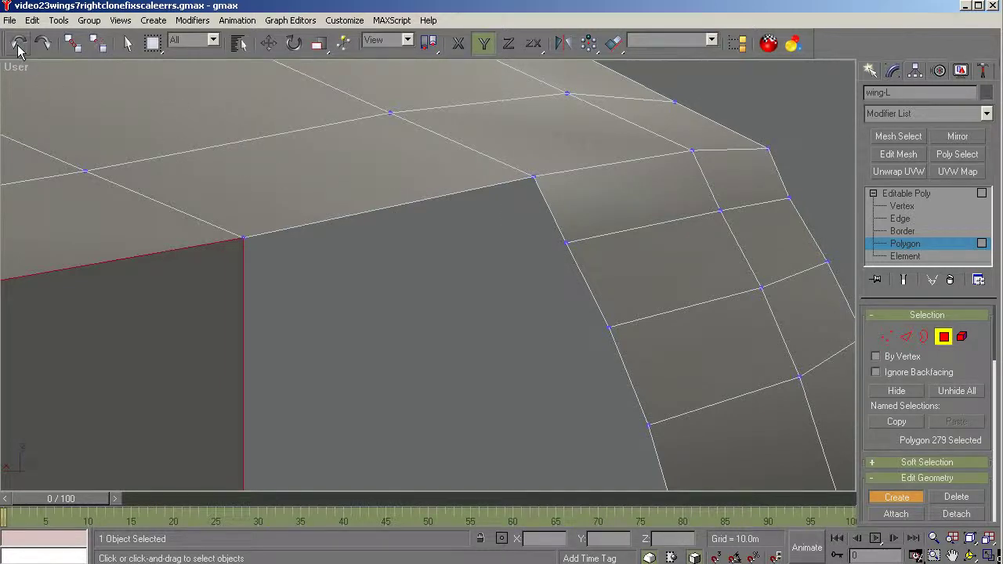
Create a four-sided polygon across the outboard half of the wingtip opening, sharing the first back-wall polygon's outboard vertices.
left_click(934, 538)
left_click_drag(415, 134, 426, 217)
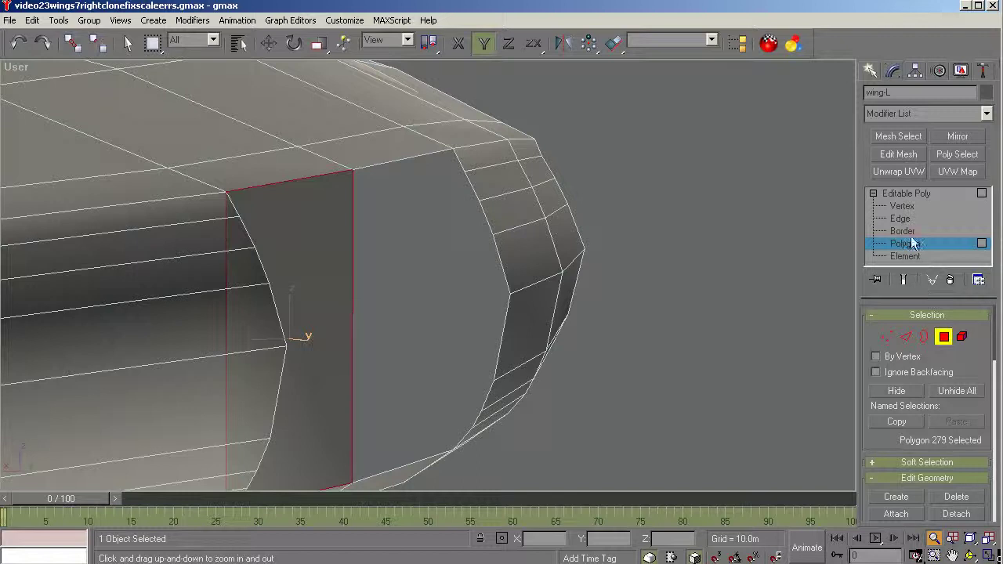
left_click(900, 497)
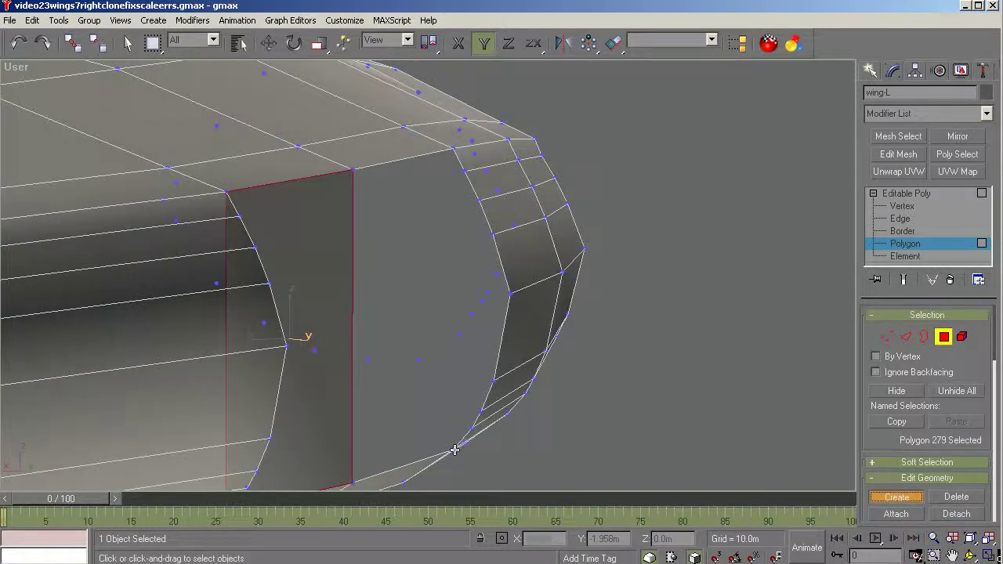
left_click(453, 149)
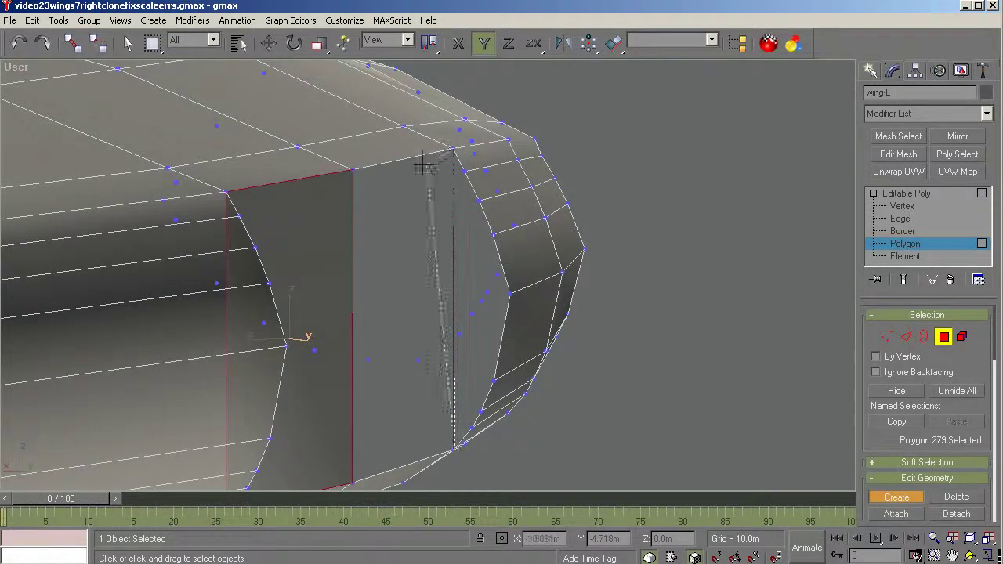
left_click(354, 170)
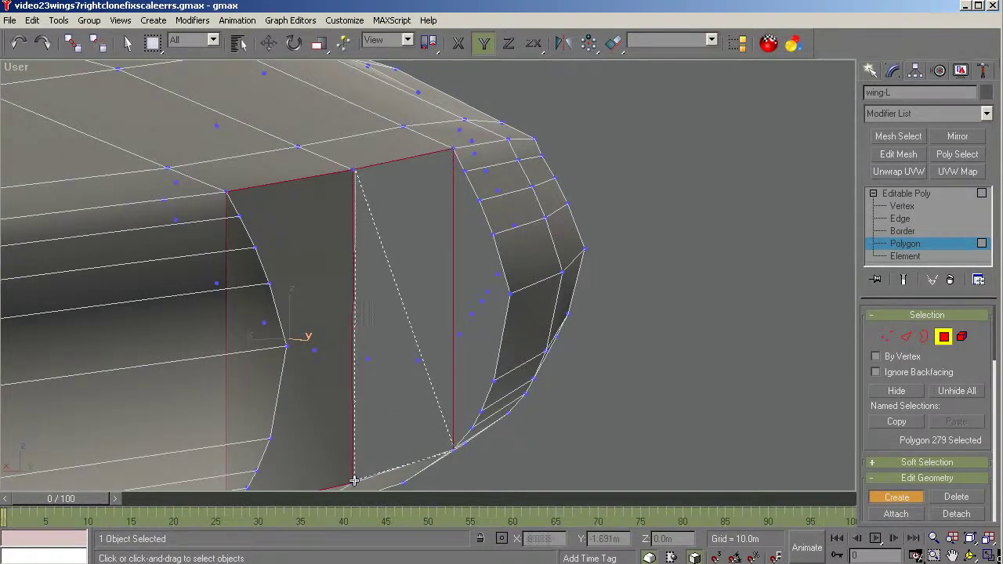
left_click(453, 449)
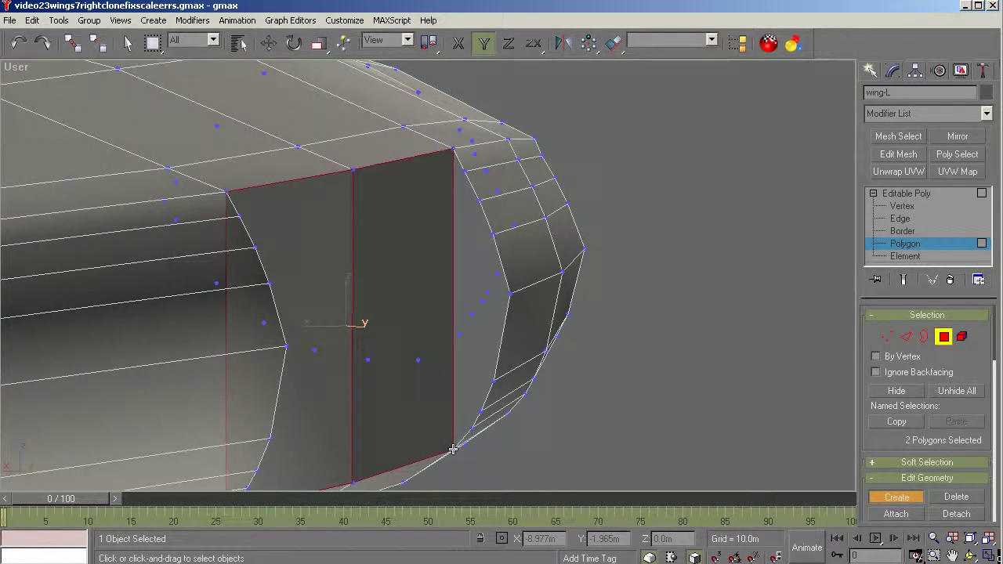
Cap the border of the hole at the outboard end of the wingtip opening on wing-L.
left_click(909, 232)
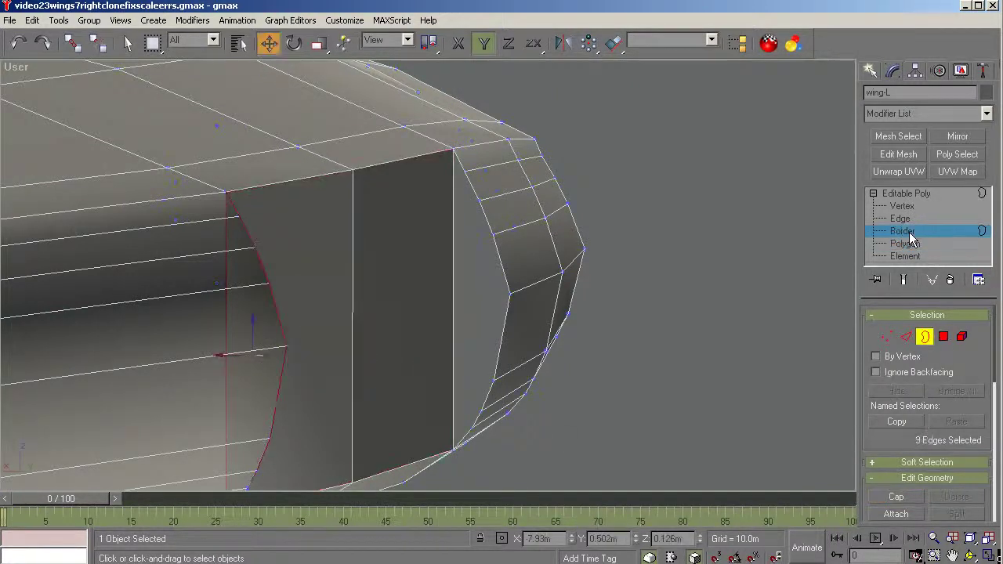
left_click(504, 326)
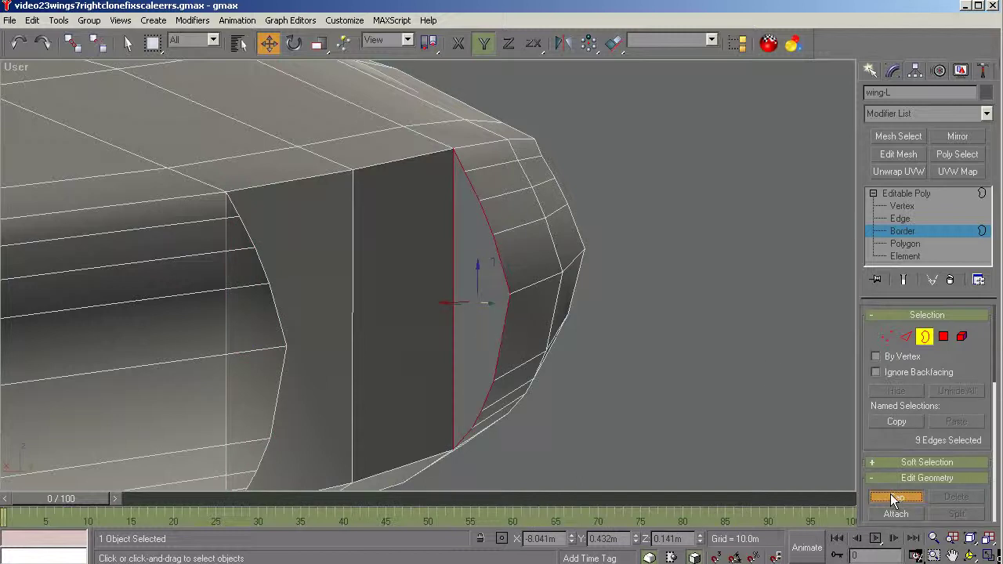
left_click(894, 498)
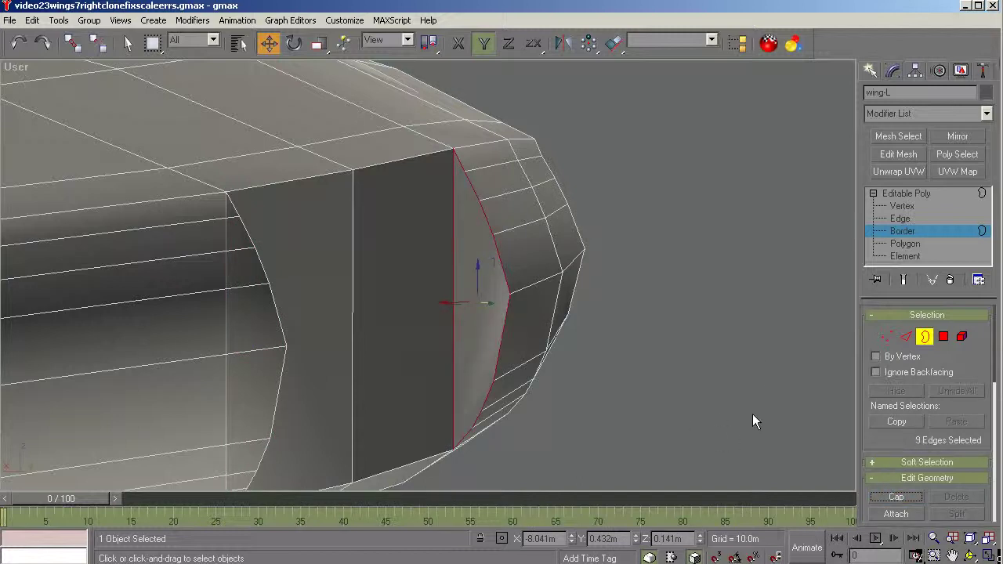
Assign smoothing group 28 to the two back-wall polygons of the wingtip recess.
left_click_drag(997, 366, 1000, 554)
left_click(910, 244)
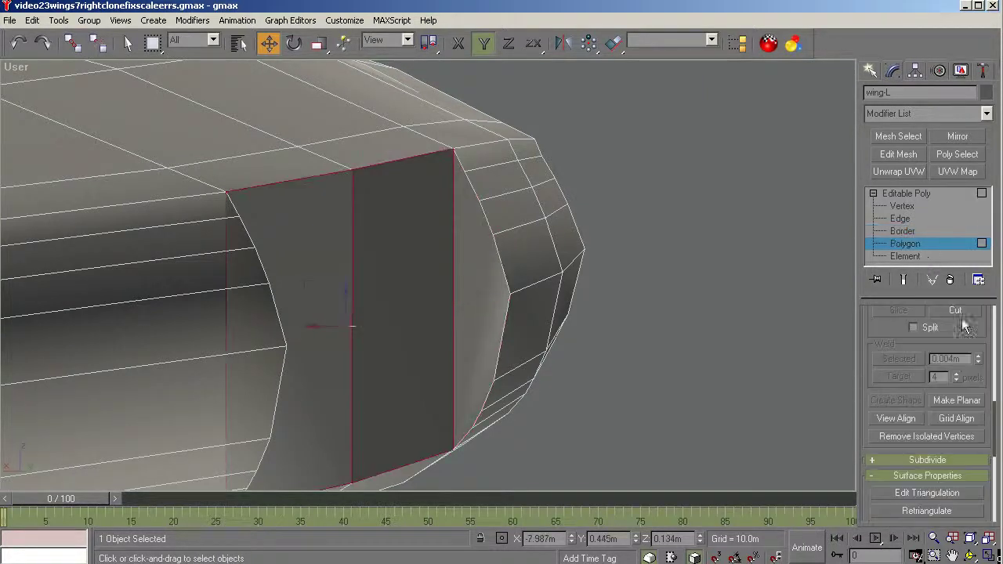
left_click_drag(993, 411, 996, 482)
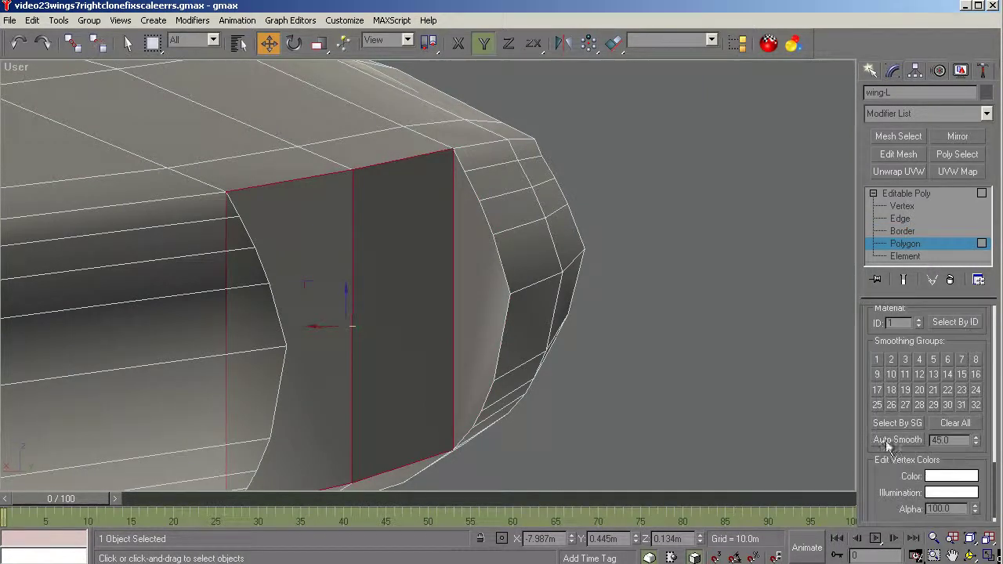
left_click(468, 314)
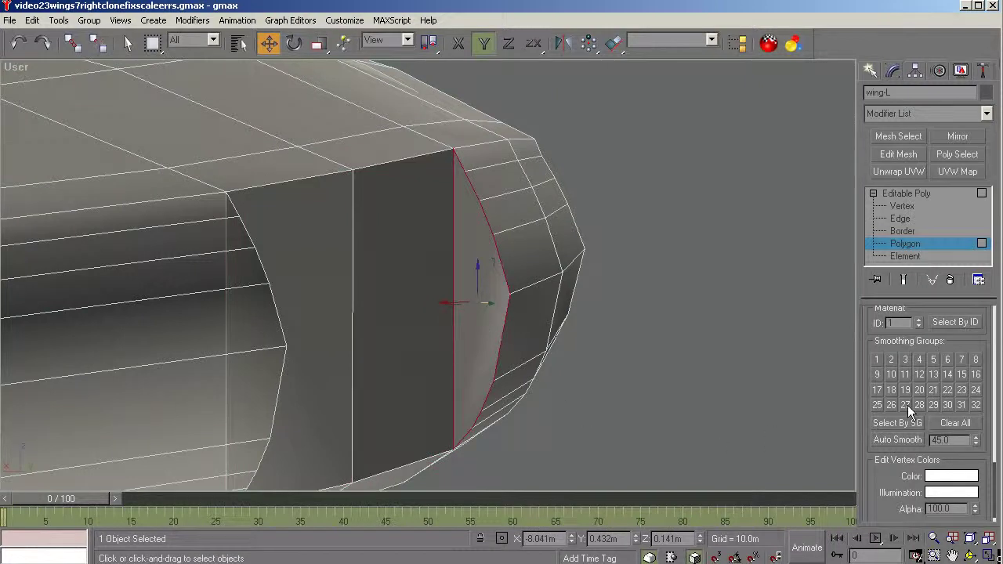
left_click(360, 310)
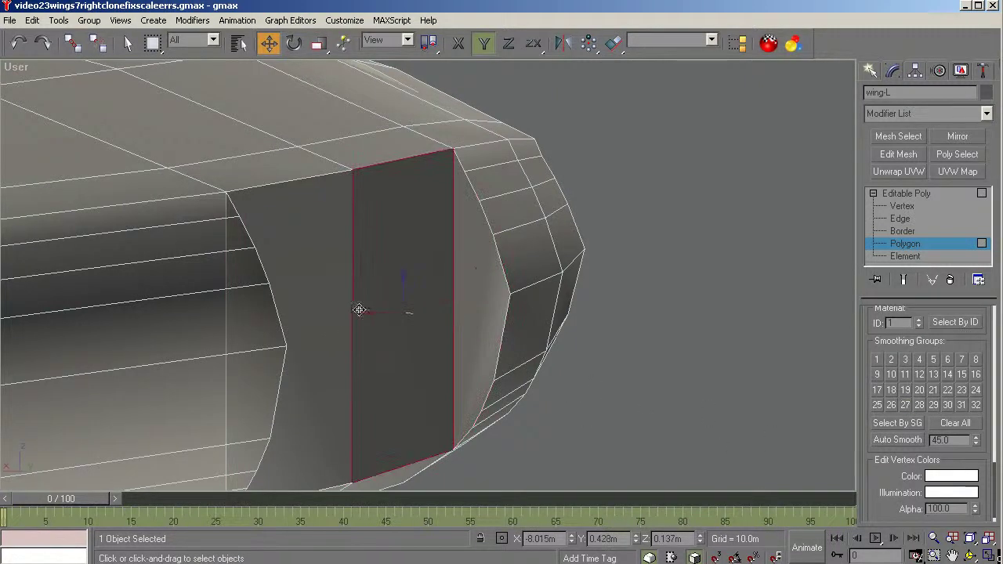
left_click(326, 309, "ctrl")
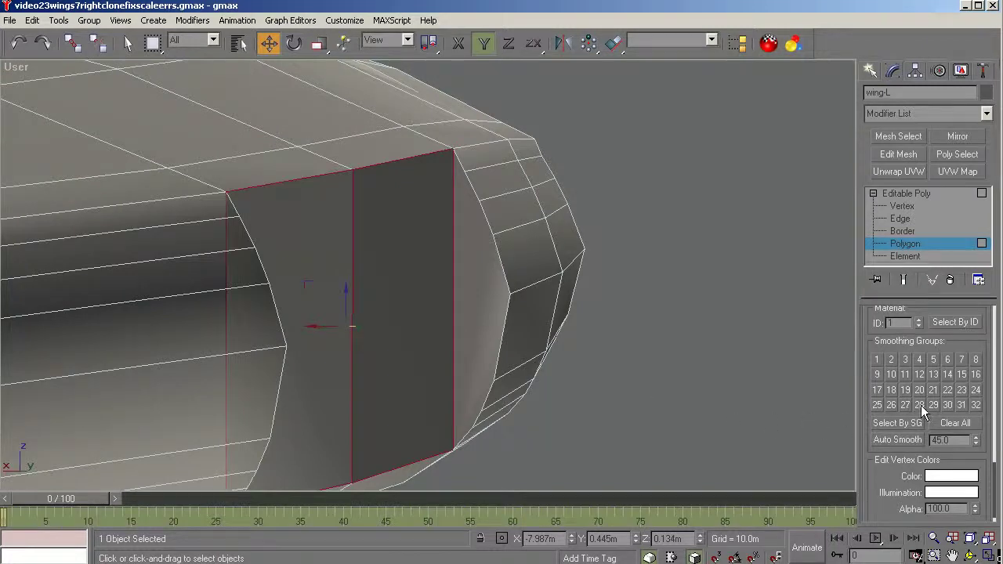
left_click(922, 406)
Assign smoothing group 27 to the capped polygon at the inboard end of the wingtip recess.
left_click(970, 539)
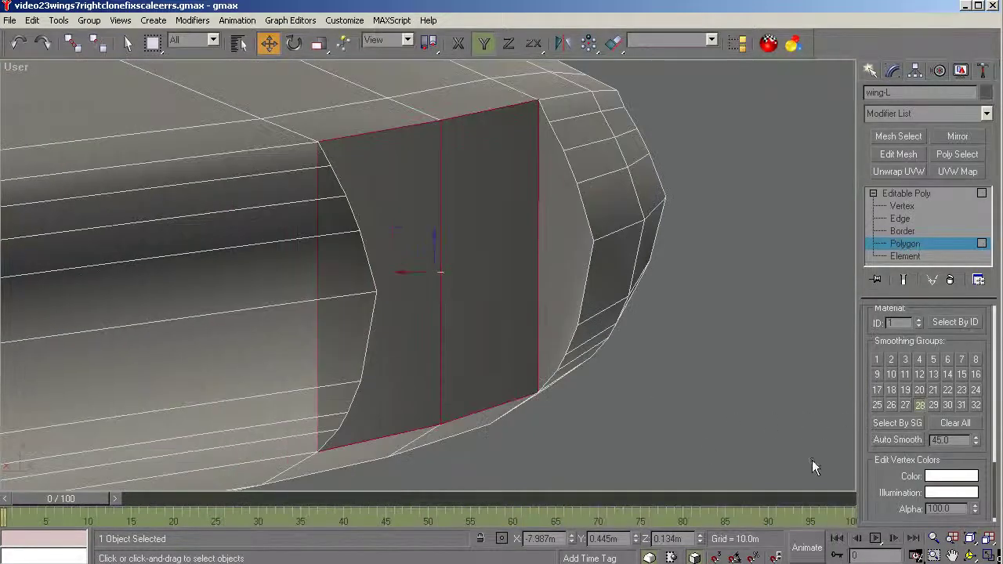
left_click(970, 555)
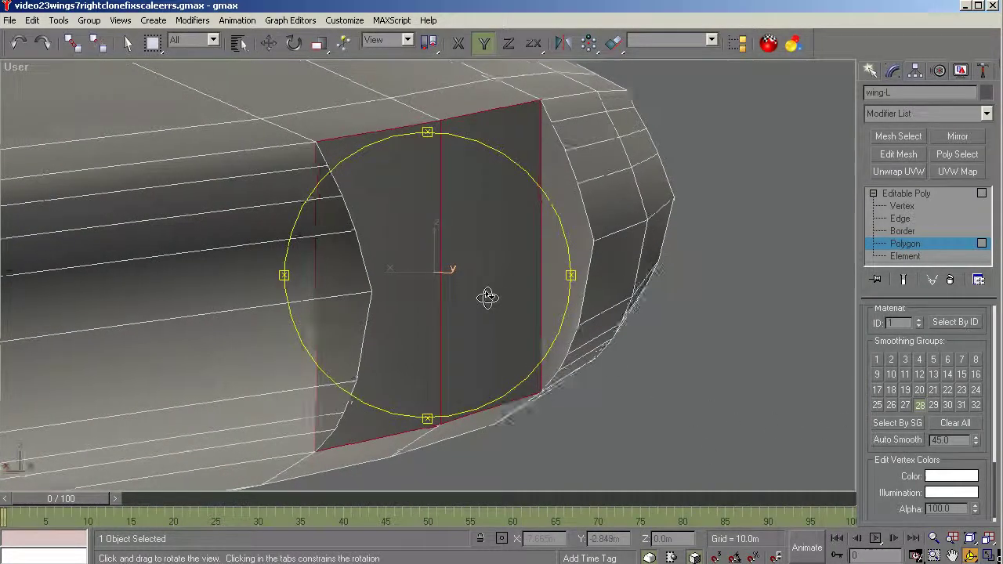
left_click_drag(489, 293, 369, 414)
right_click(379, 480)
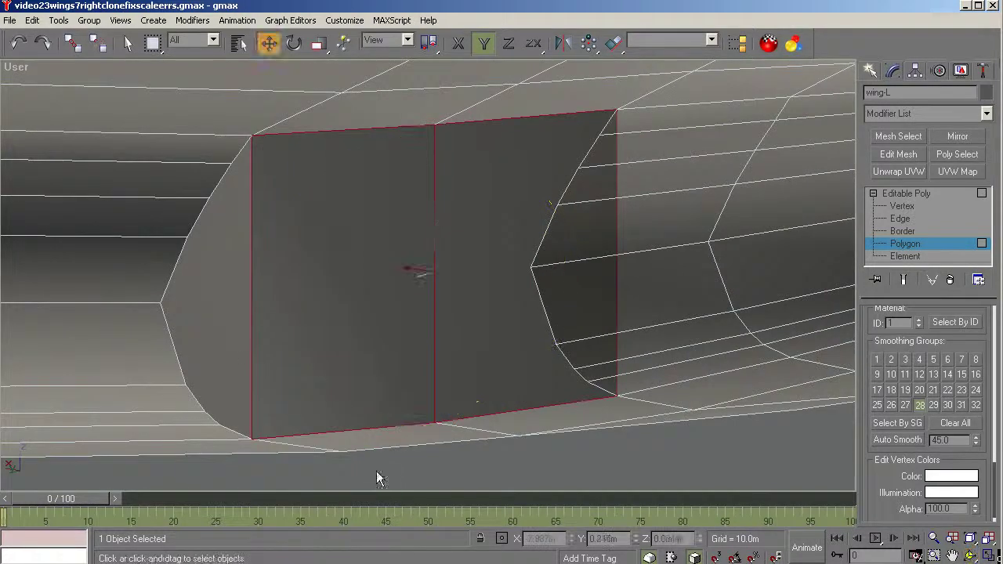
key("w")
left_click(233, 329)
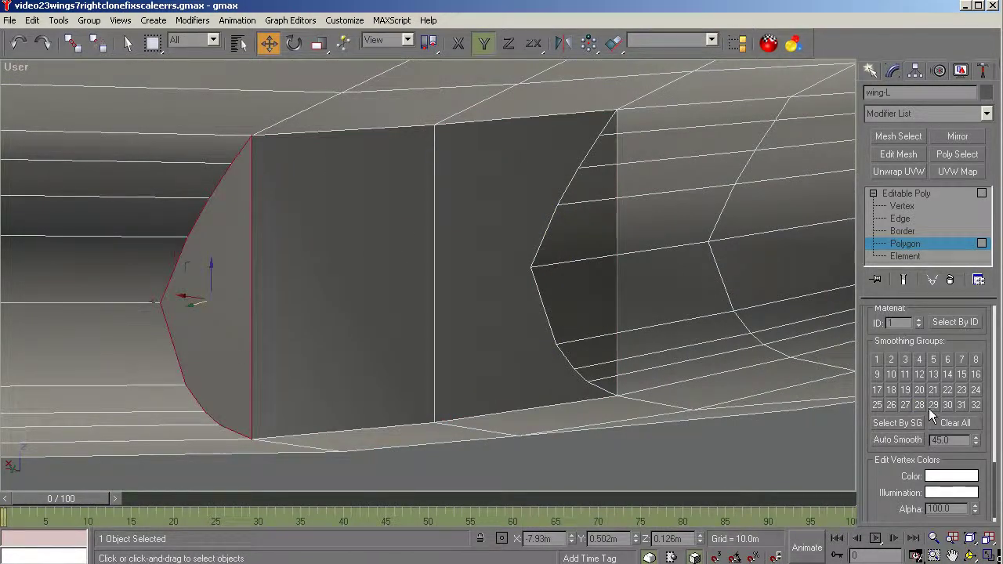
left_click(905, 404)
Finish polygon editing on wing-L and unhide the navlitelens-l object.
left_click(971, 555)
left_click_drag(410, 327, 408, 373)
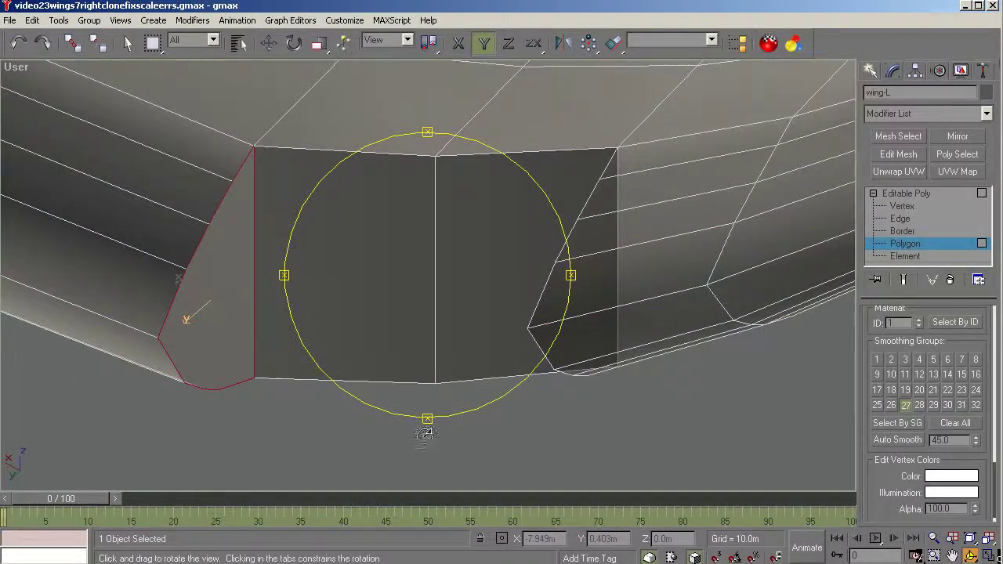
key("w")
left_click(910, 193)
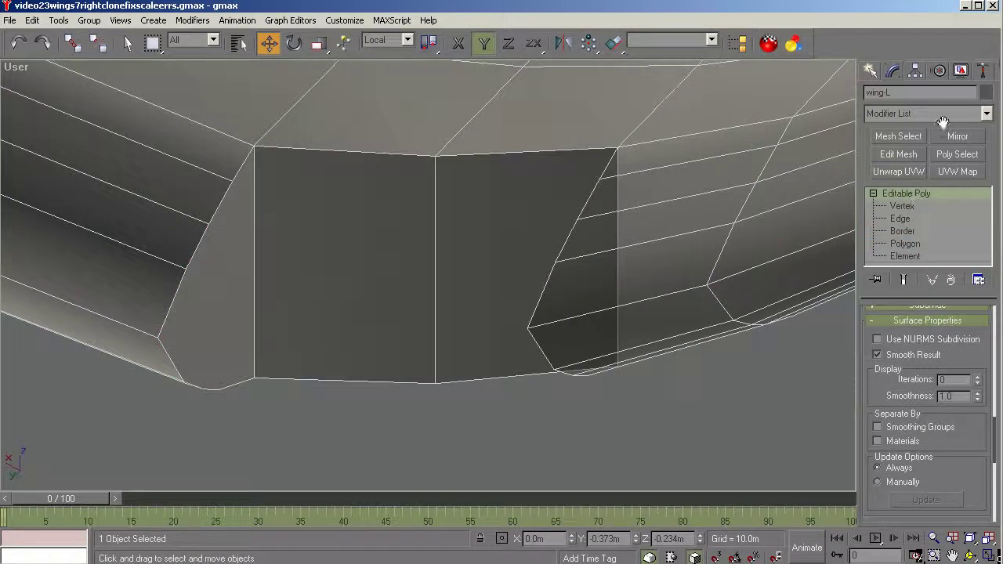
left_click(961, 71)
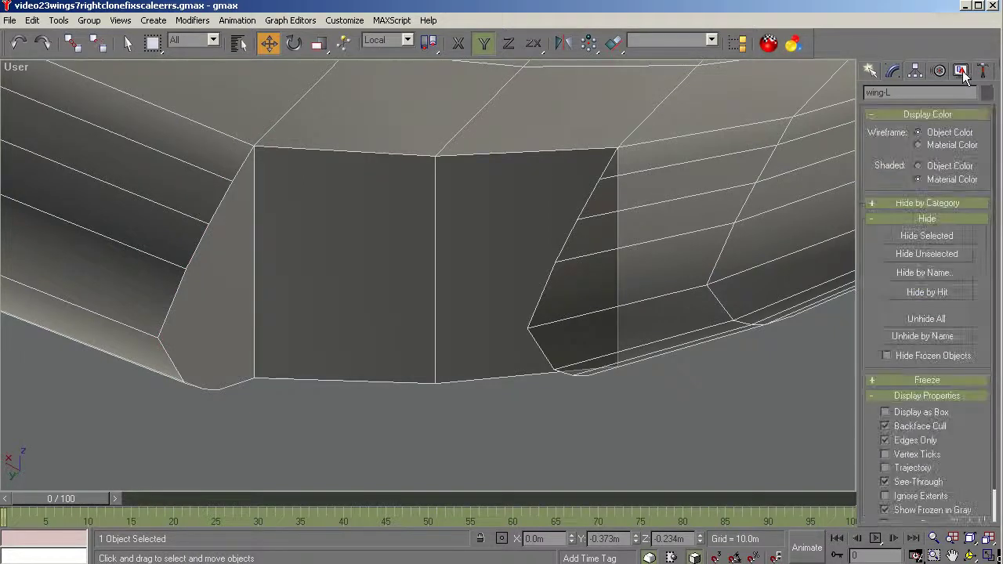
left_click(921, 337)
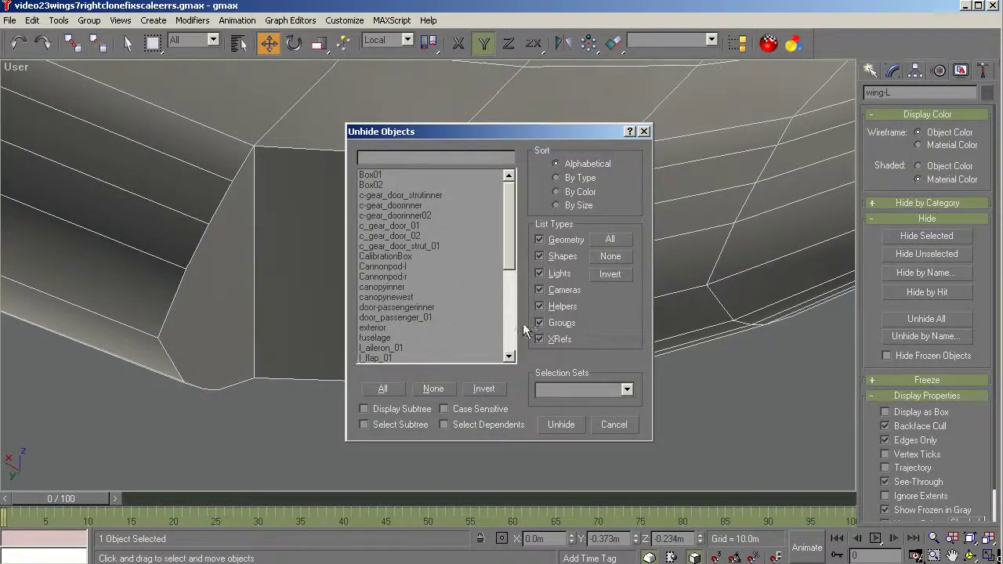
scroll(415, 297, "down", 5)
left_click(387, 267)
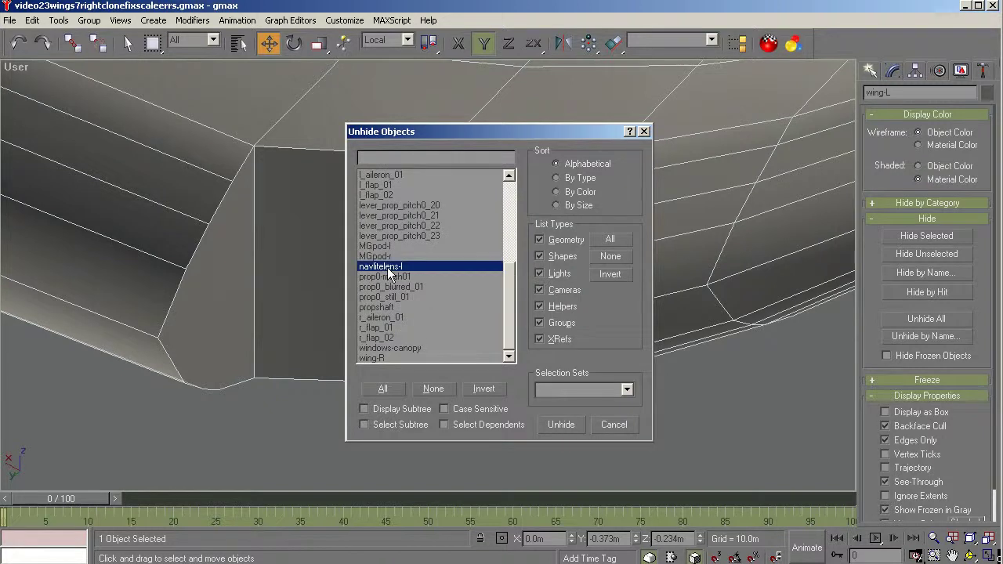
left_click(562, 425)
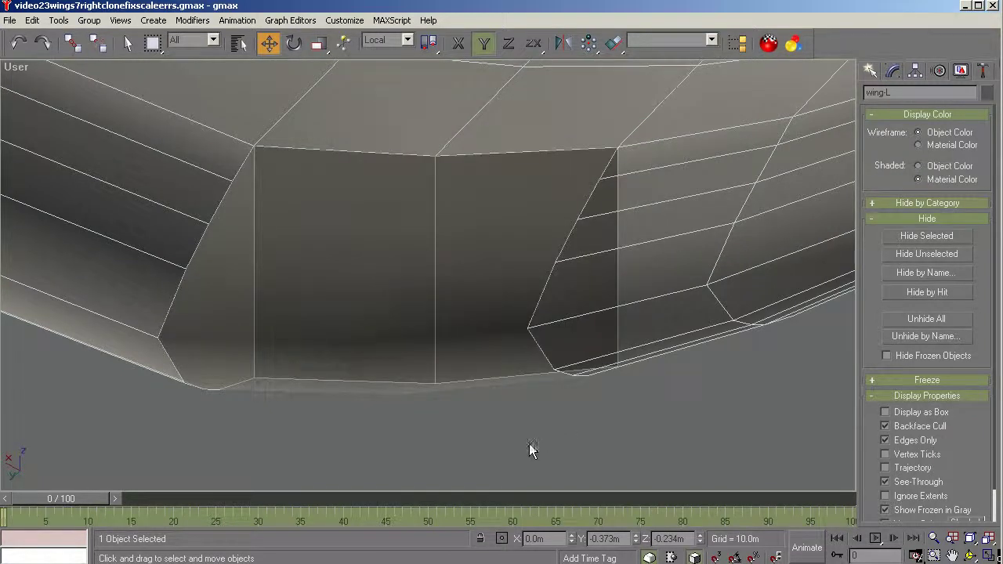
left_click(336, 390)
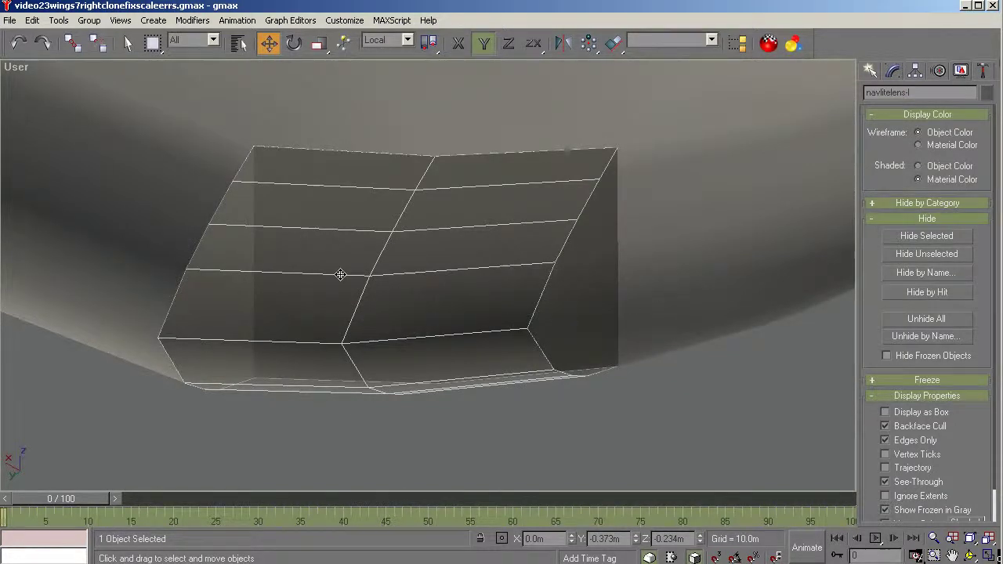
left_click(72, 43)
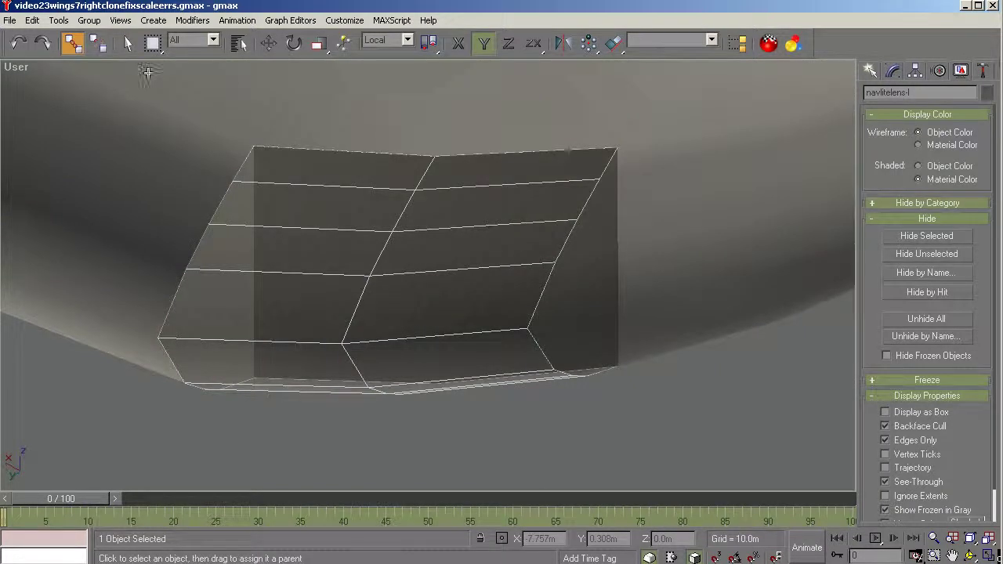
left_click(128, 43)
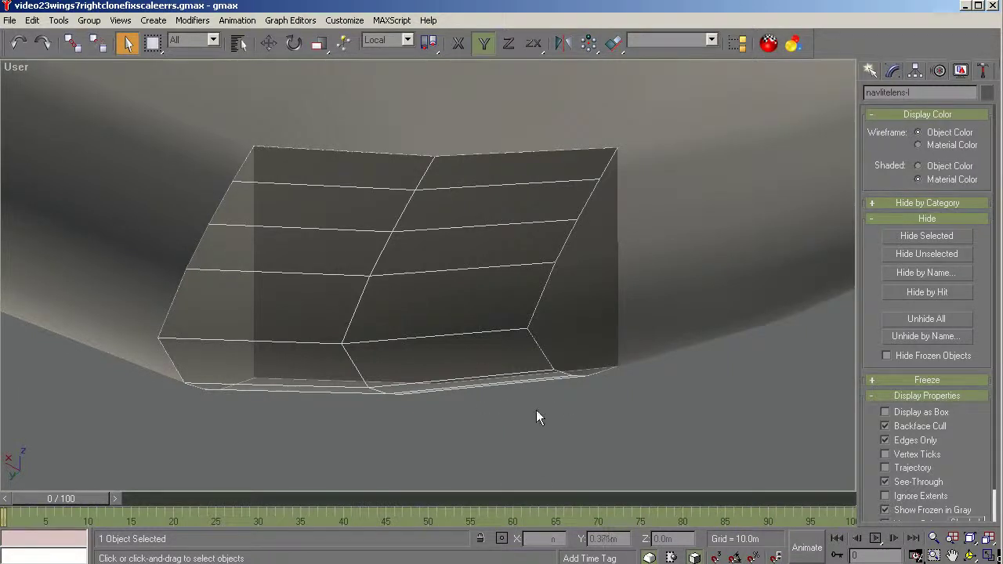
Turn off the See-Through display property for wing-L, then deselect it.
left_click(970, 555)
left_click_drag(472, 417, 504, 444)
right_click(580, 427)
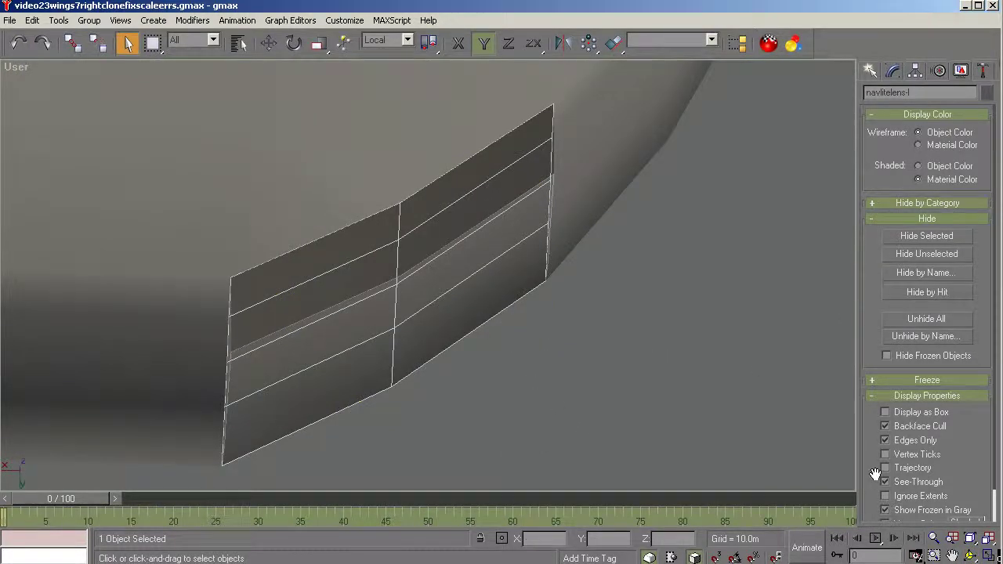
left_click(669, 276)
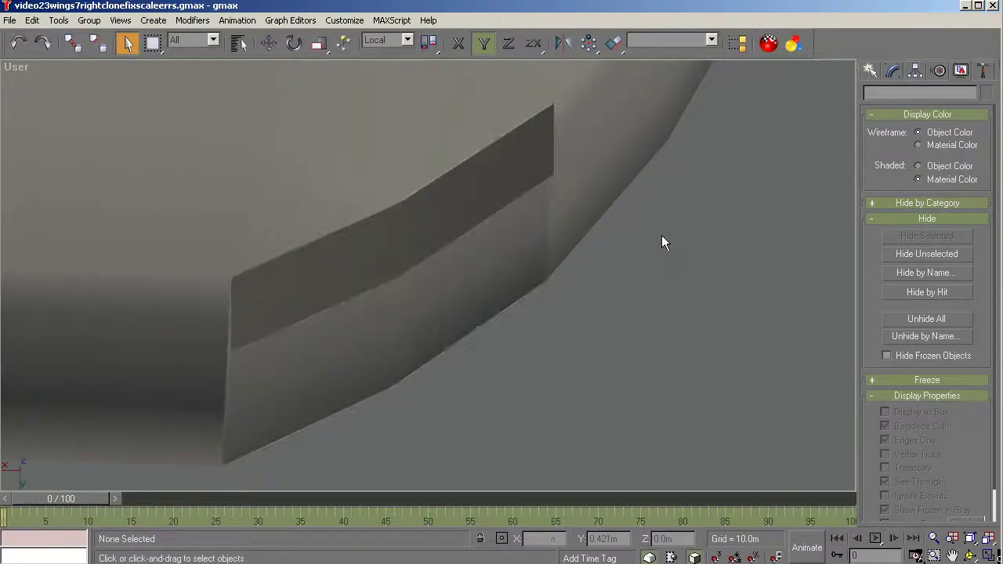
left_click_drag(691, 146, 692, 146)
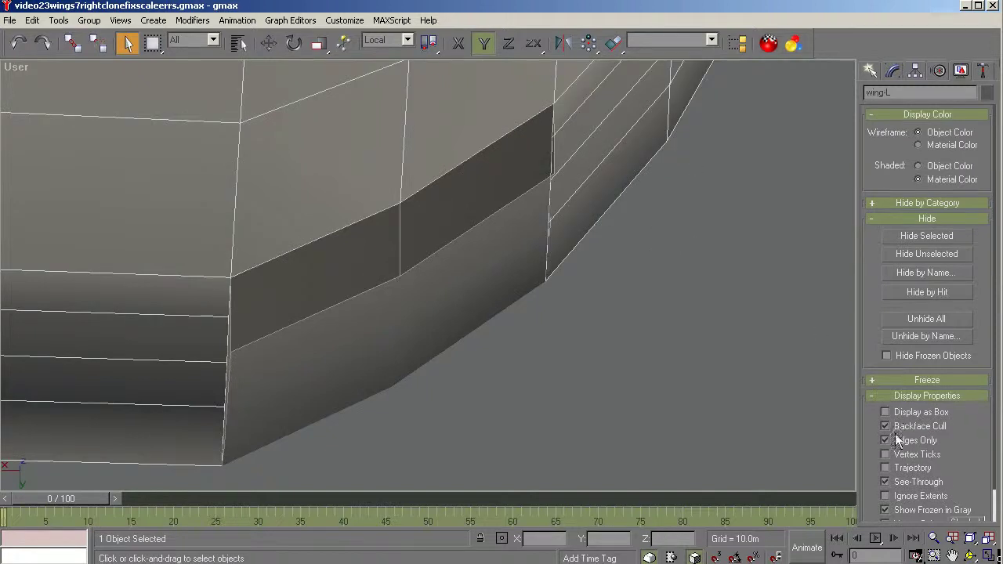
left_click(885, 482)
left_click(649, 435)
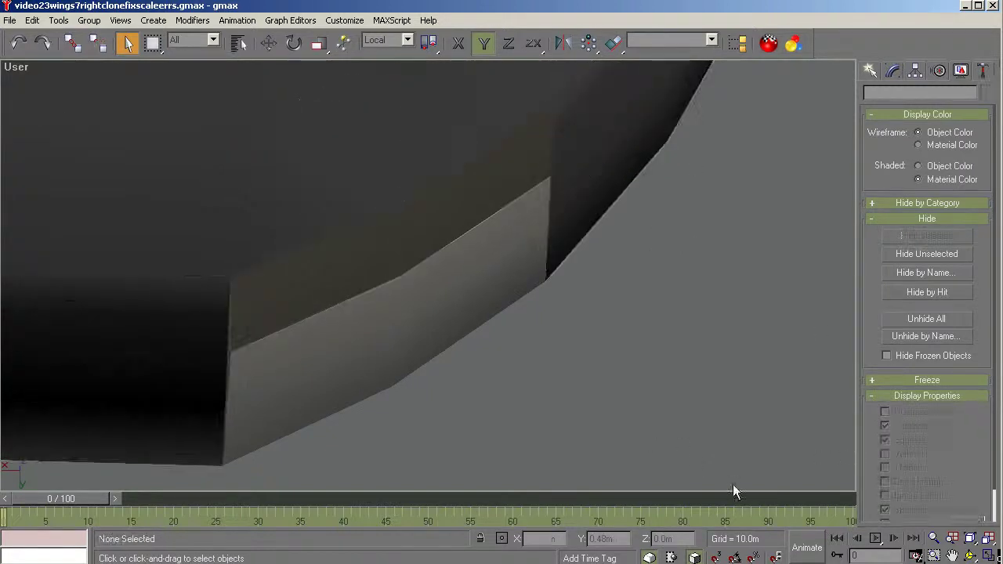
Select navlitelens-l and examine how it sits on the wingtip from several angles and against the whole wing.
left_click(448, 333)
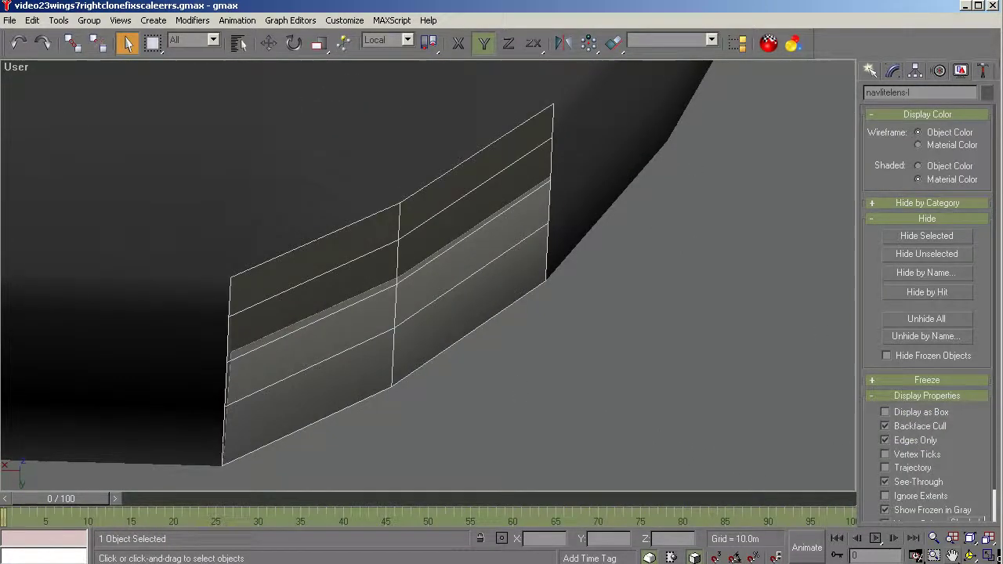
left_click(971, 555)
left_click_drag(465, 340, 418, 153)
left_click_drag(418, 225, 243, 353)
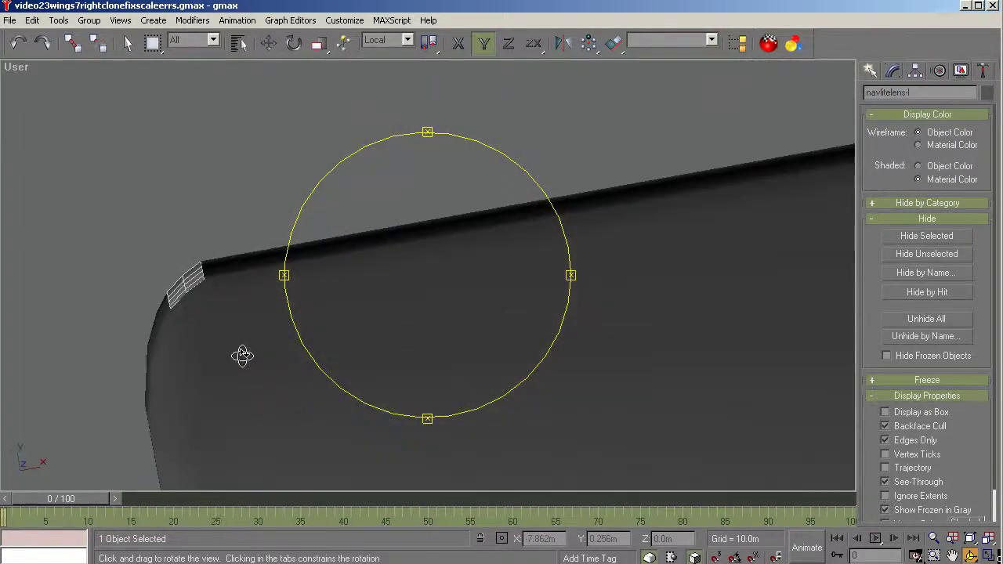
left_click_drag(116, 243, 194, 249)
mouse_move(332, 282)
left_mouse_down()
mouse_move(359, 273)
mouse_move(316, 280)
mouse_move(319, 250)
mouse_move(381, 262)
mouse_move(462, 219)
mouse_move(329, 300)
left_mouse_up()
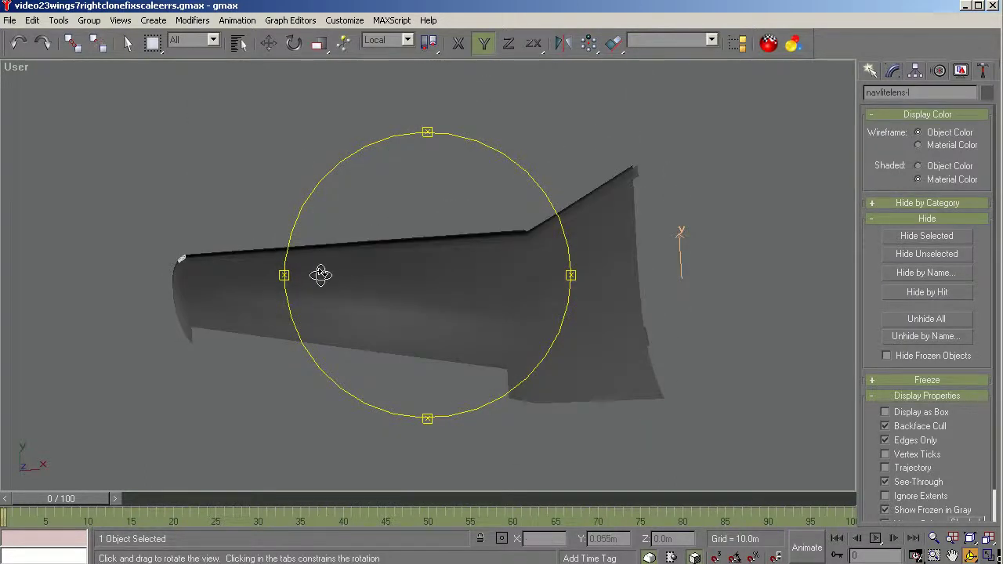
Switch to the top view and unhide the CalibrationBox object to show the reference drawing.
key("t")
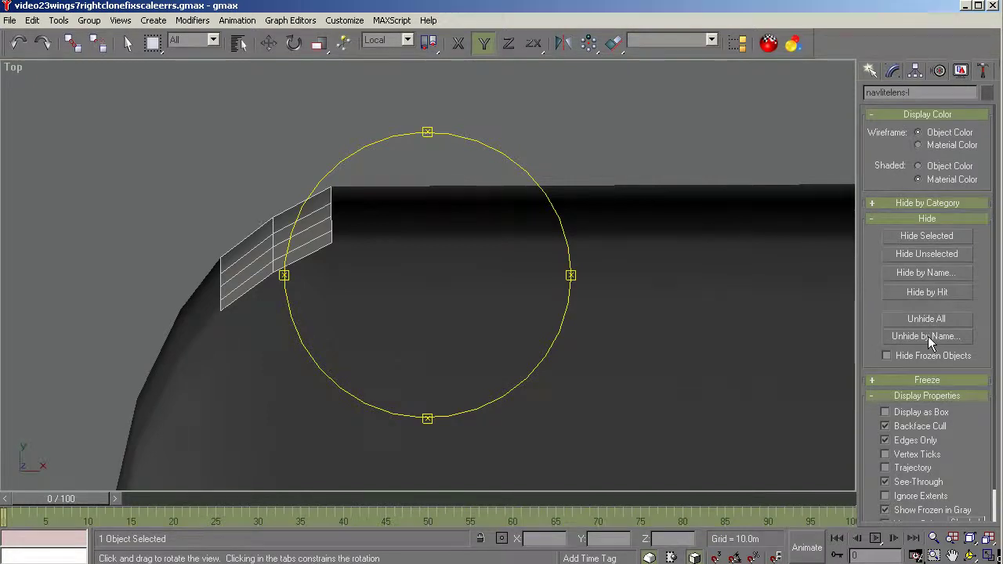
left_click(928, 336)
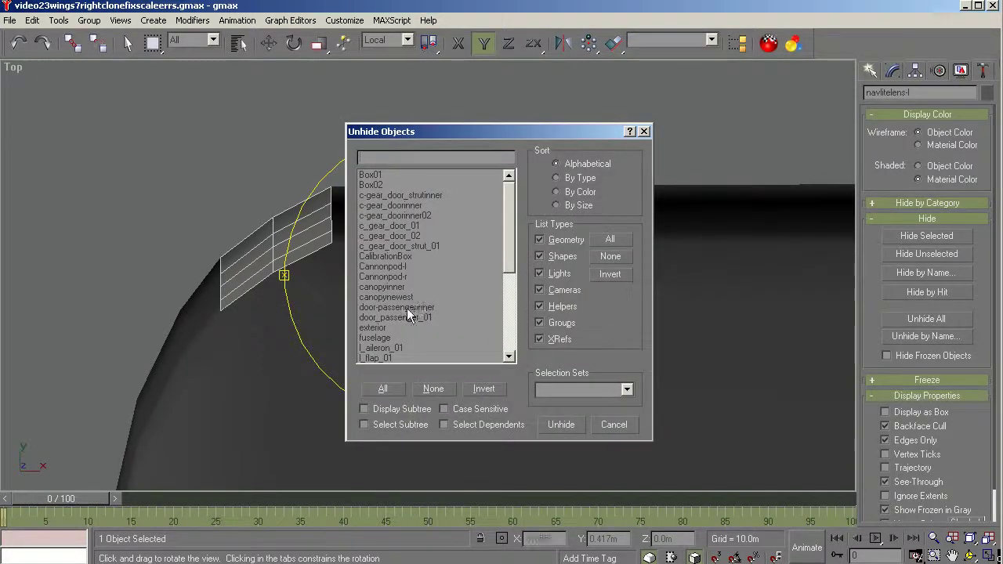
left_click(400, 249)
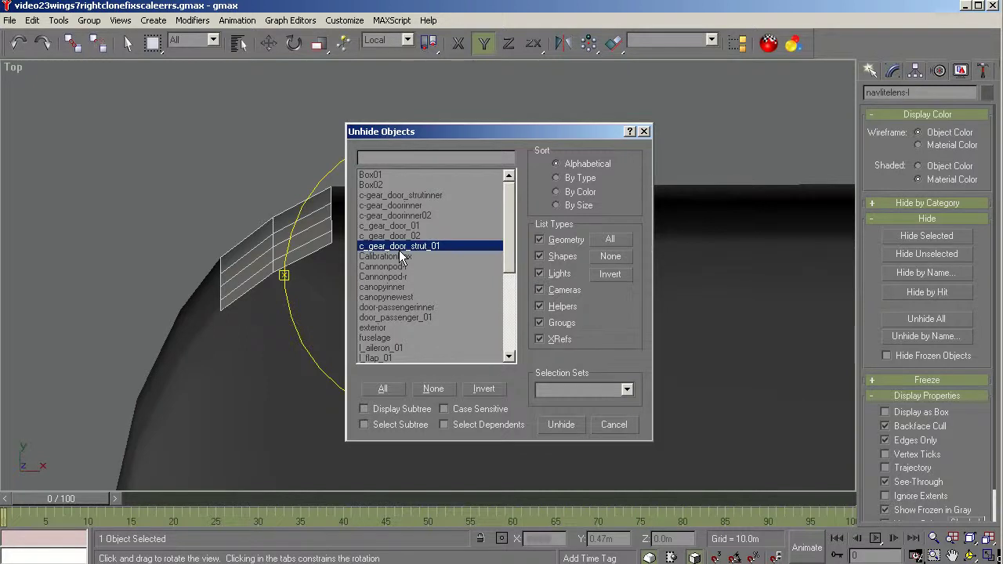
left_click(400, 259)
left_click(561, 425)
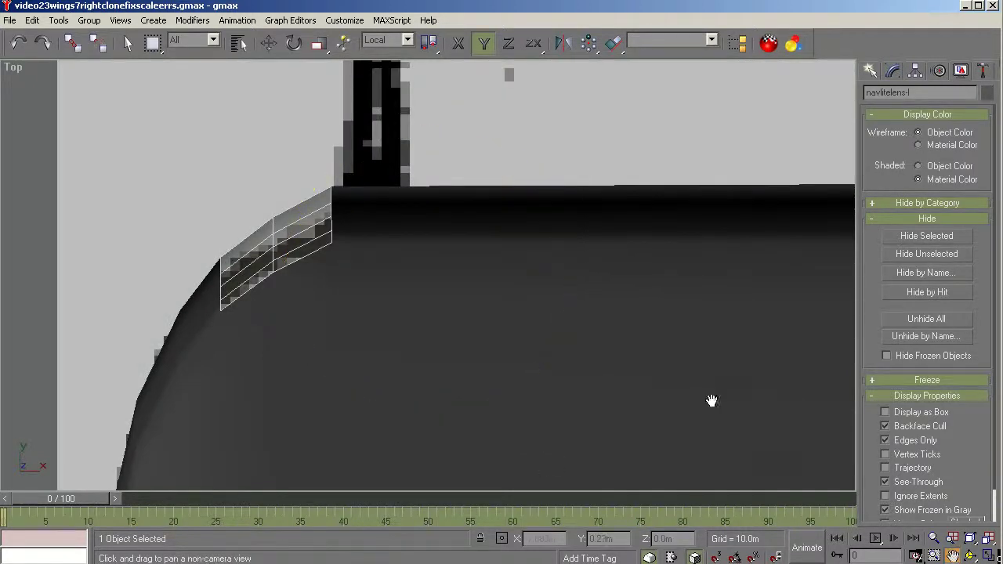
Compare the navlitelens-l and wingtip outline with the reference drawing in the top and back views.
scroll(564, 311, "down", 5)
scroll(375, 387, "down", 3)
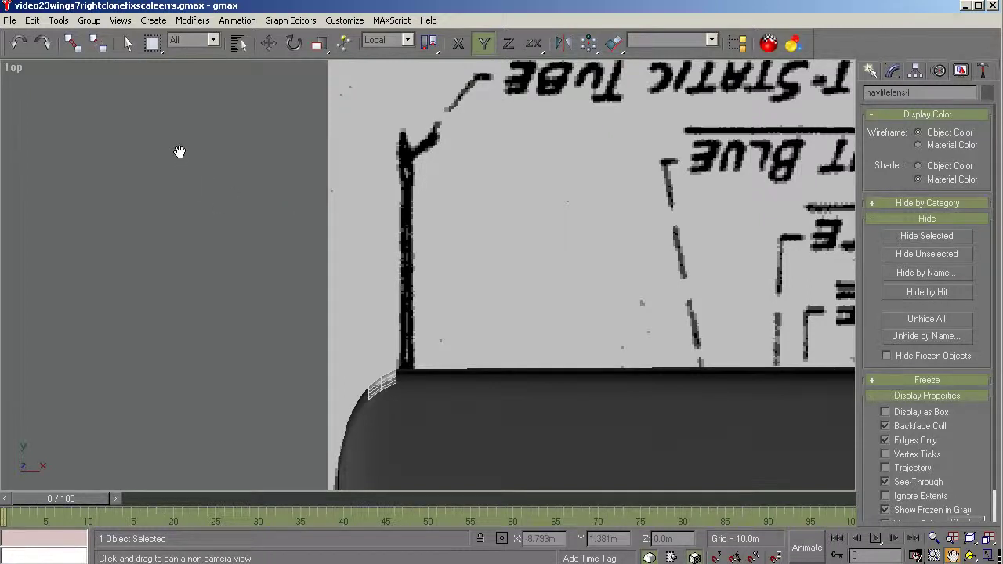
key("k")
key("z")
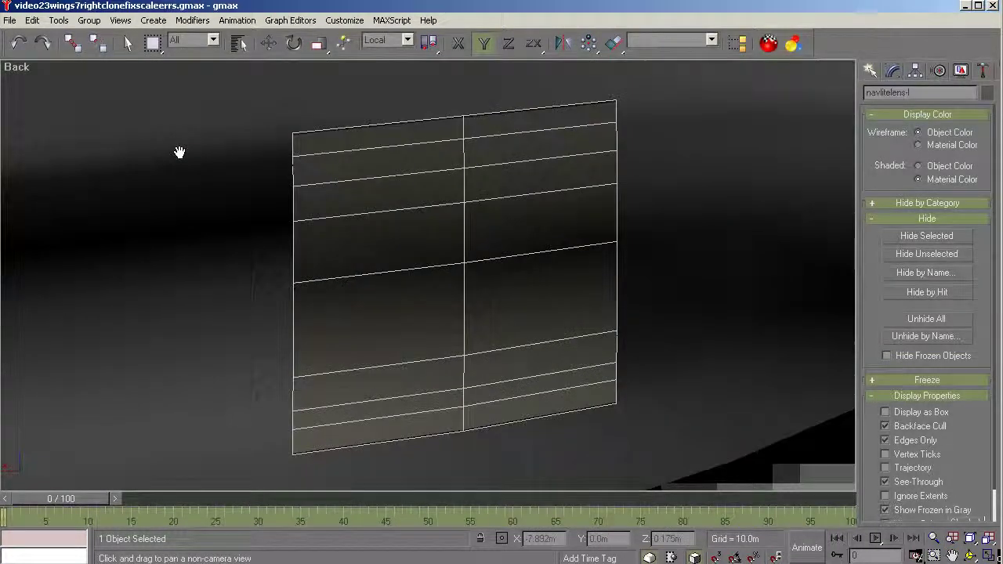
scroll(233, 231, "down", 2)
scroll(545, 256, "down", 5)
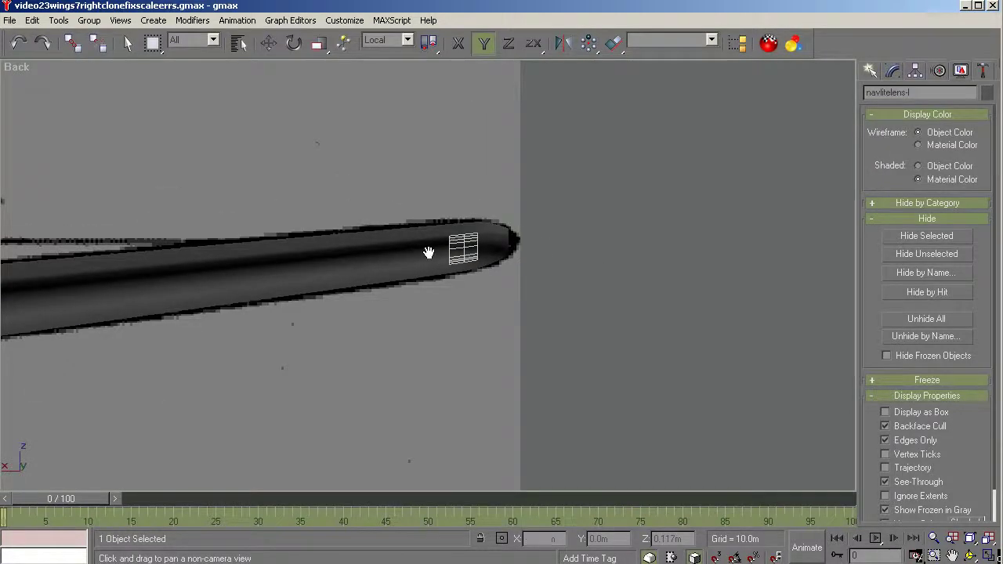
Create a standard cylinder beside the wingtip in the back view, about 0.18 m in radius and 0.31 m high.
left_click(870, 71)
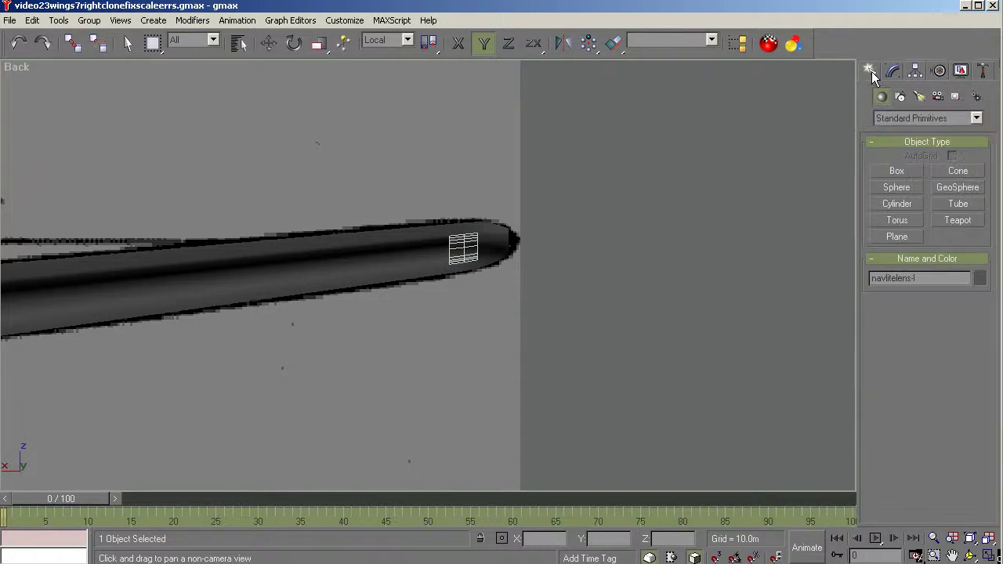
left_click(897, 204)
left_click_drag(665, 233, 647, 273)
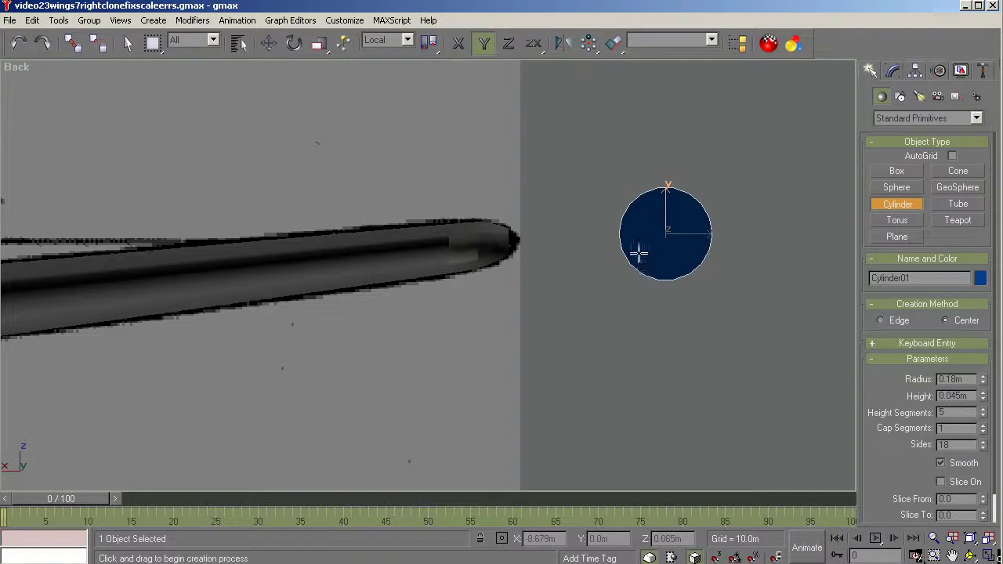
left_click(638, 206)
Reduce the new cylinder's radius to 0.05 m and set its sides to 6.
double_click(972, 379)
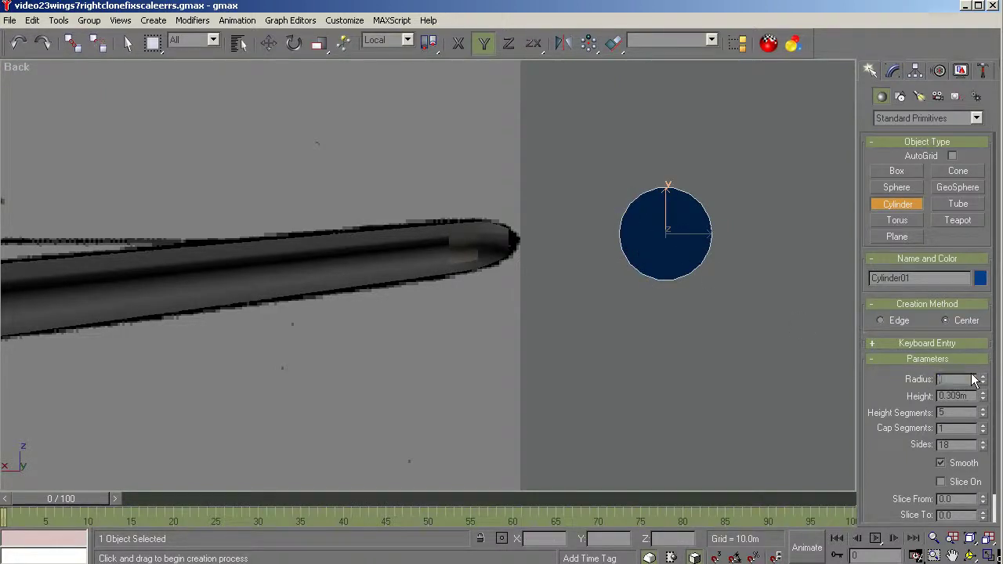
type("0.005")
key("Tab")
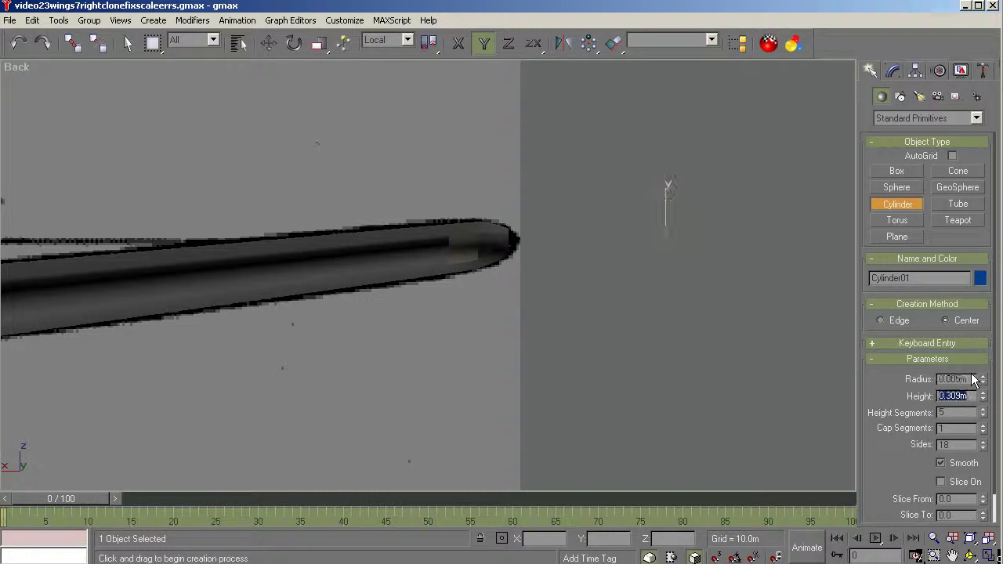
double_click(970, 380)
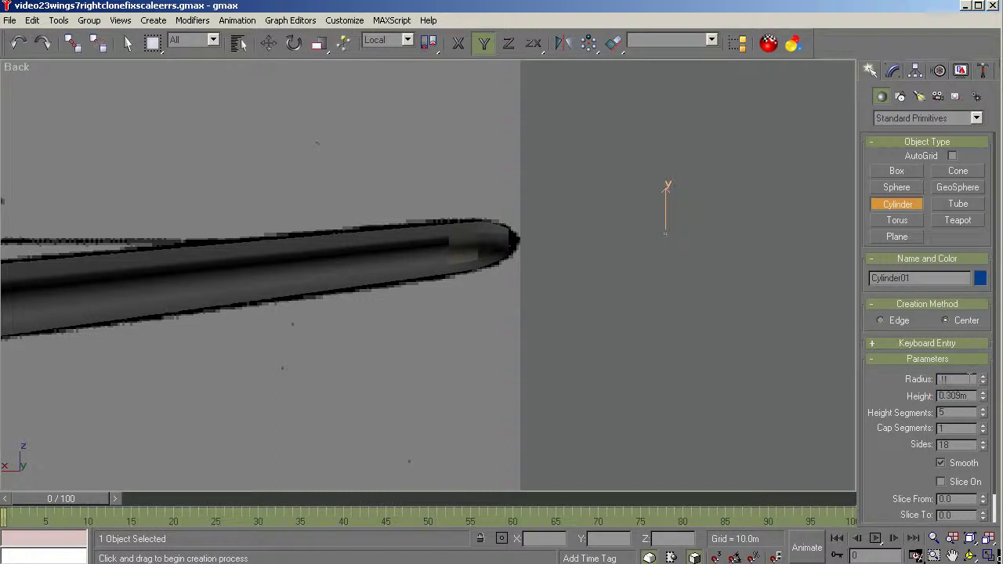
key("Tab")
left_click(960, 380)
key("Tab")
left_click(956, 380)
type(".06")
key("Tab")
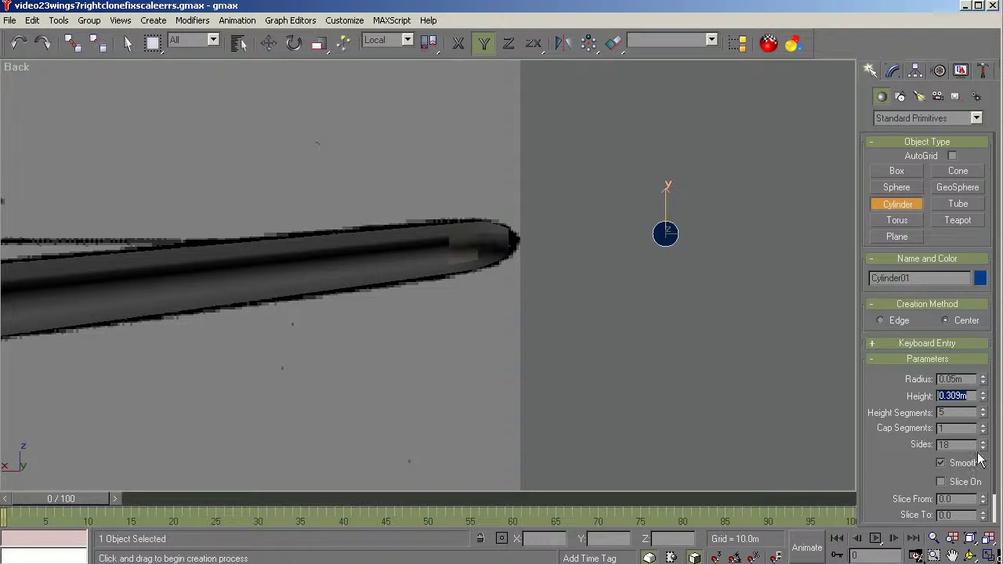
double_click(945, 444)
key("Tab")
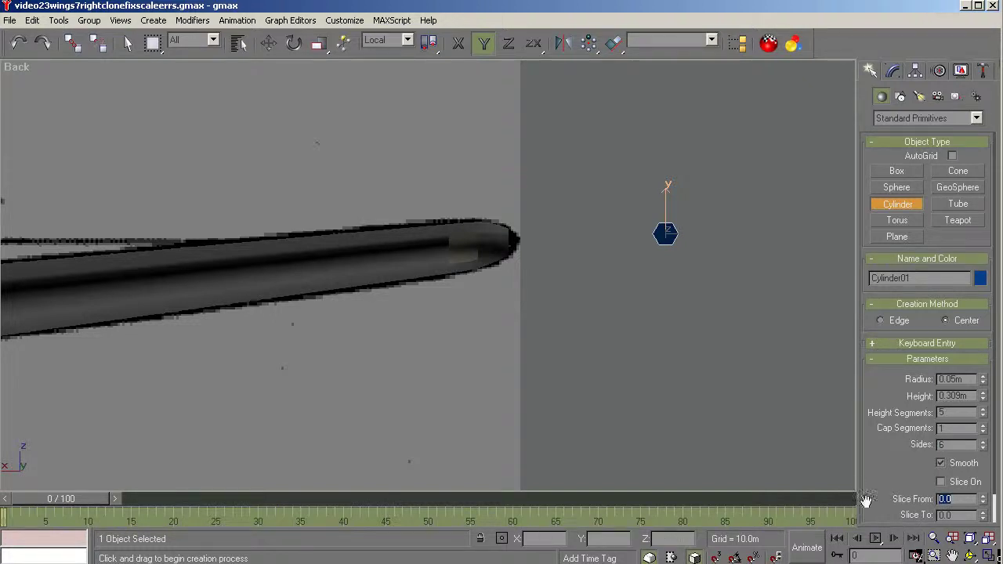
Set the cylinder's height segments to 3 and its radius to 0.04 m, judging its size against the wingtip.
left_click(971, 555)
left_click_drag(557, 400, 448, 397)
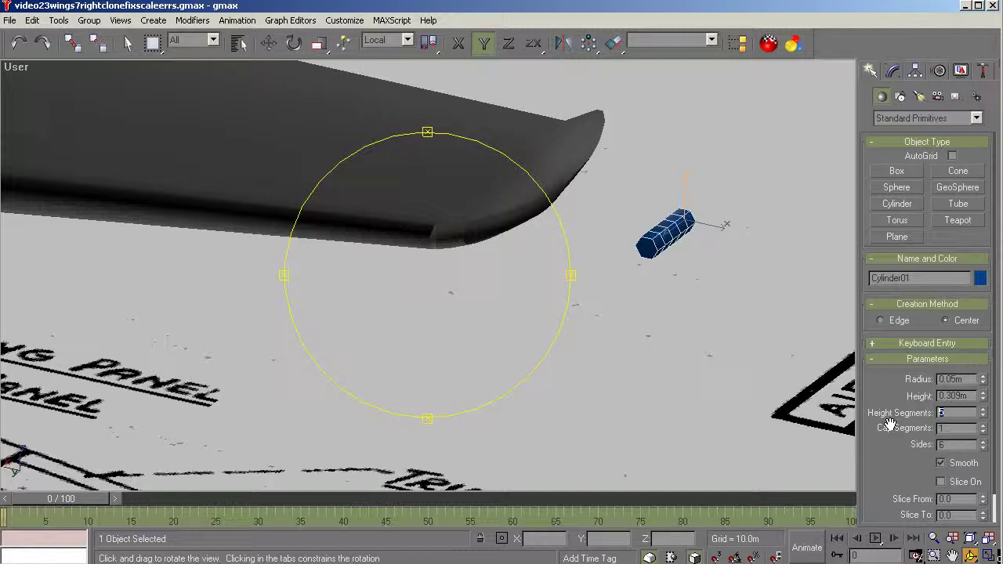
type("3")
key("Tab")
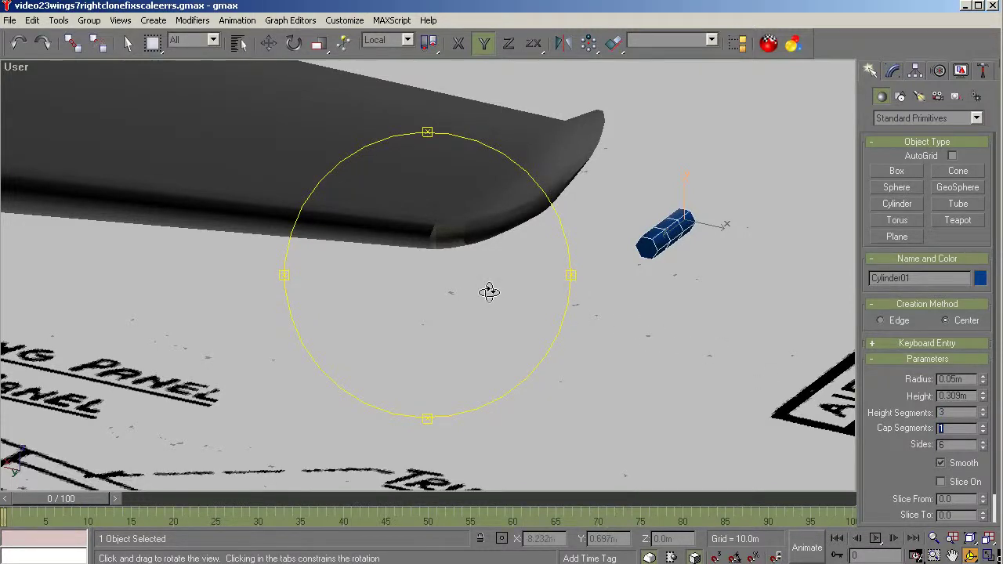
left_click_drag(490, 292, 416, 258)
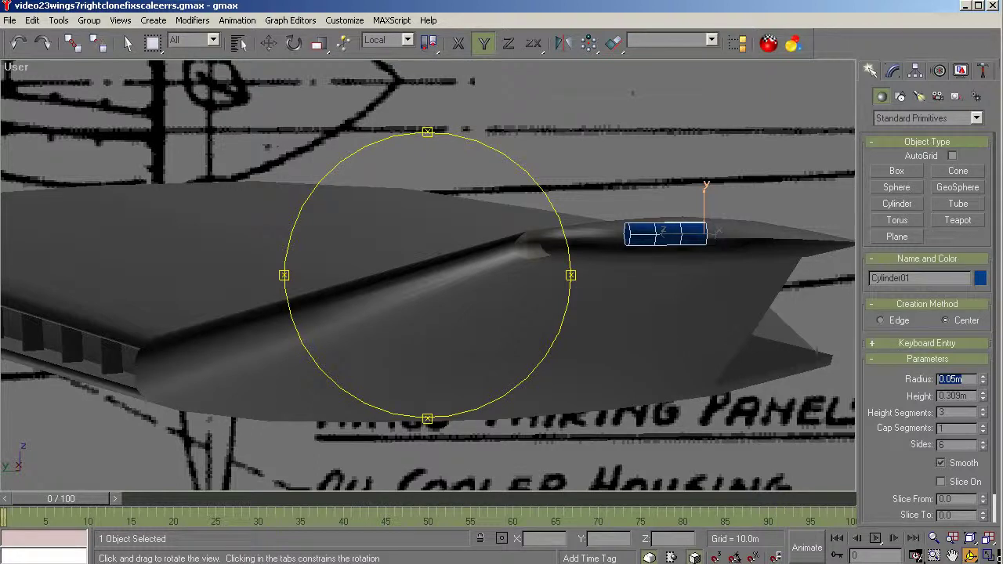
type("04")
key("Tab")
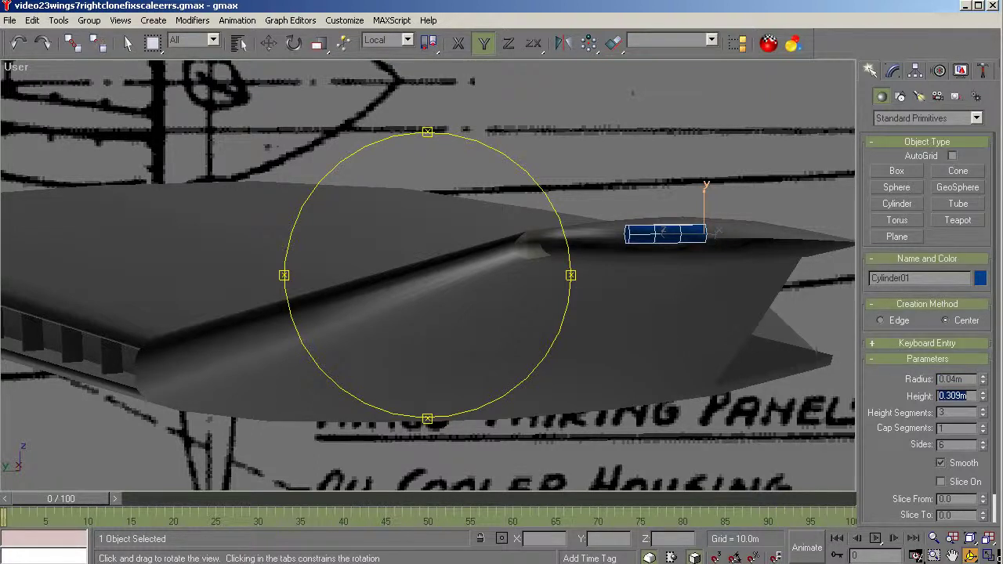
In the top view, move the cylinder onto the drawn pitot-static tube so its base meets the wing's leading edge near the tip.
left_click_drag(438, 304, 325, 405)
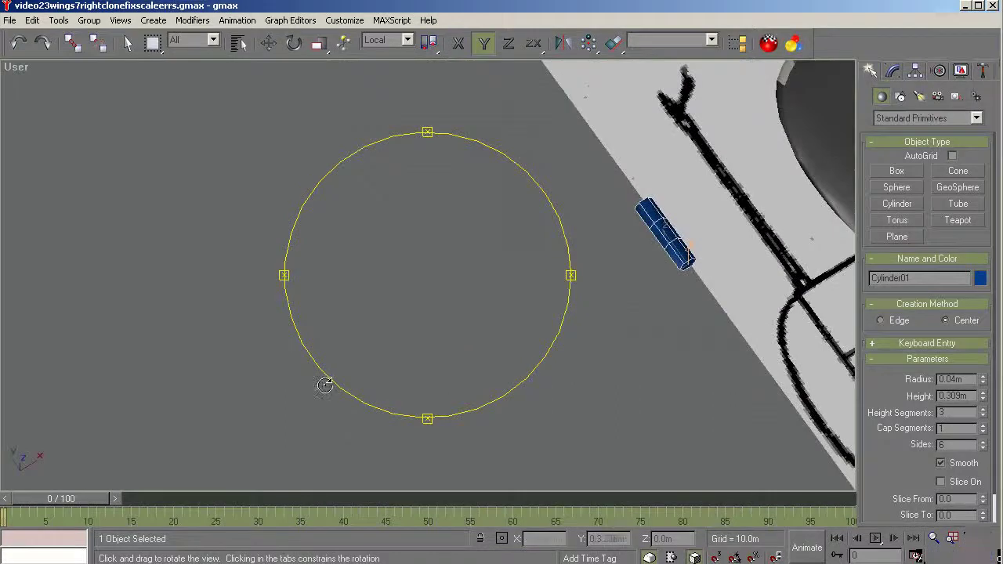
key("shift+z")
key("shift+z")
key("shift+z")
key("shift+z")
key("shift+z")
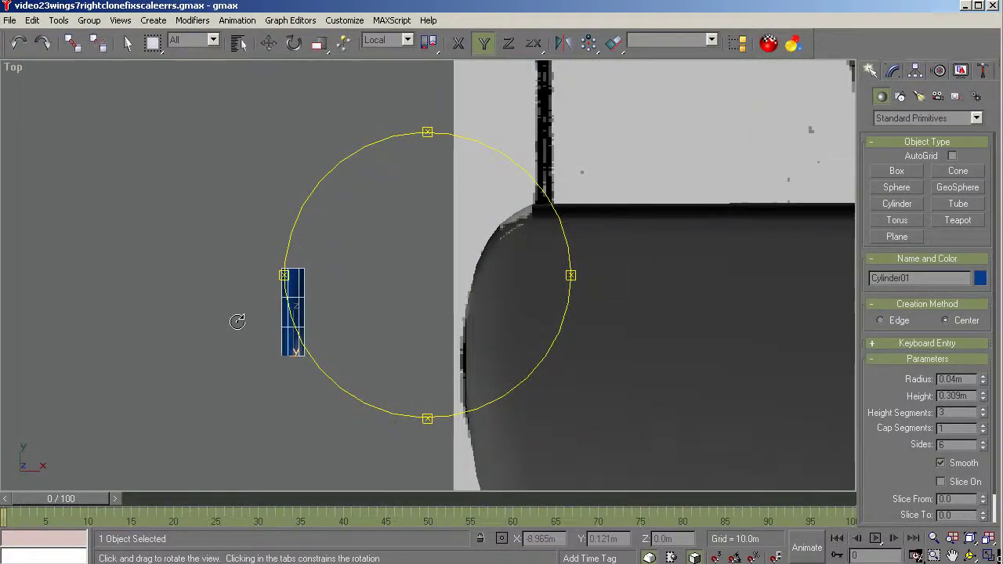
key("shift+z")
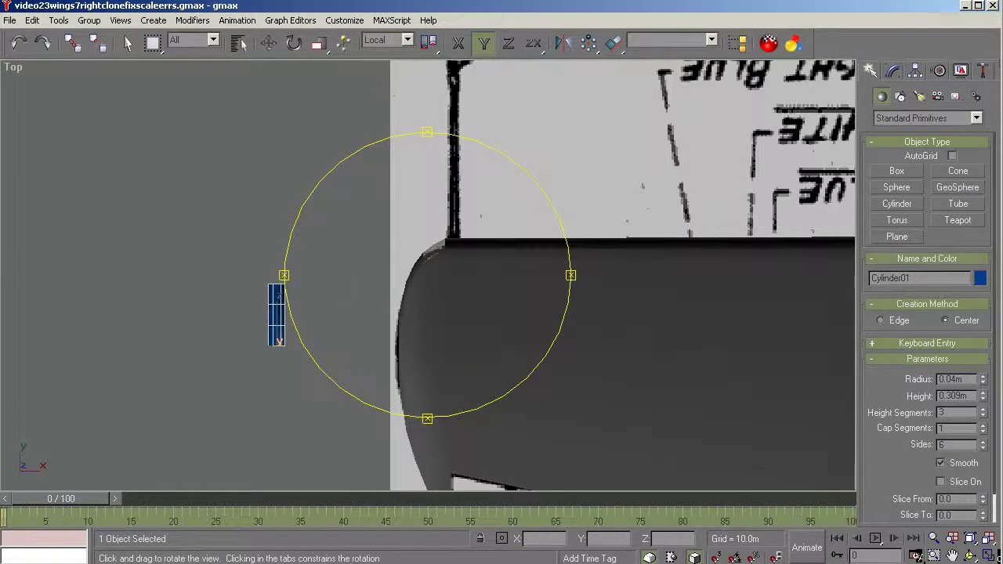
left_click(269, 43)
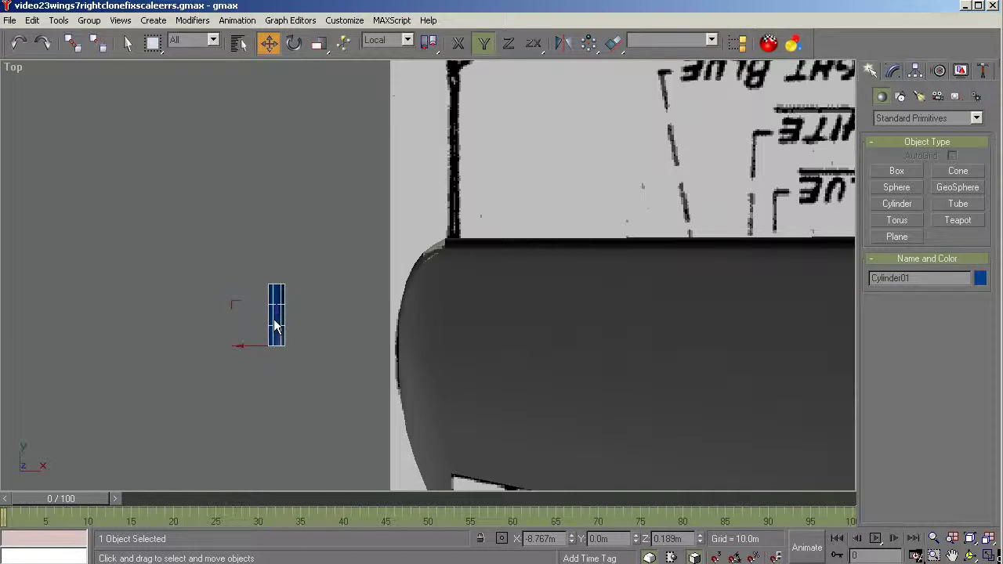
left_click_drag(275, 325, 439, 211)
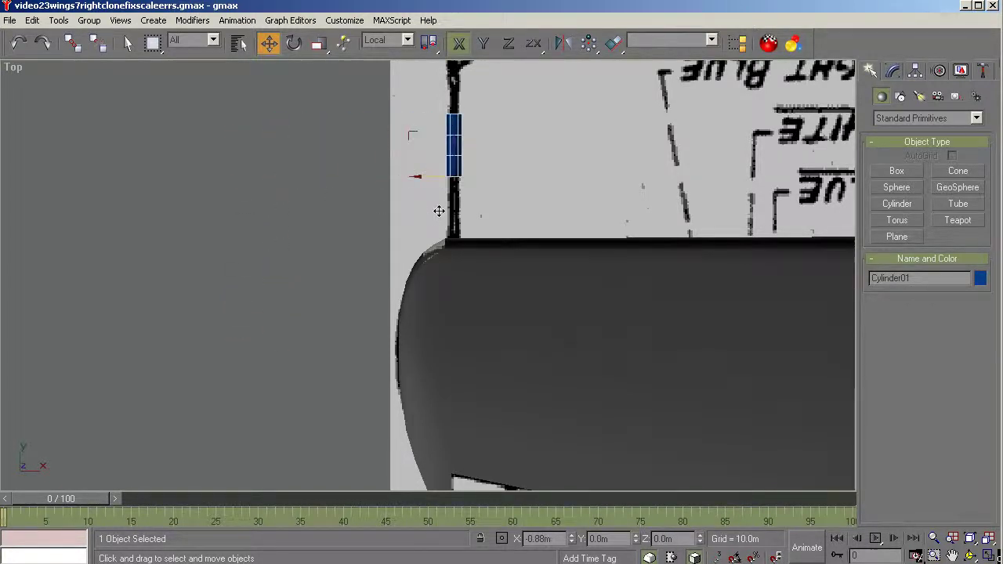
left_click_drag(457, 145, 456, 211)
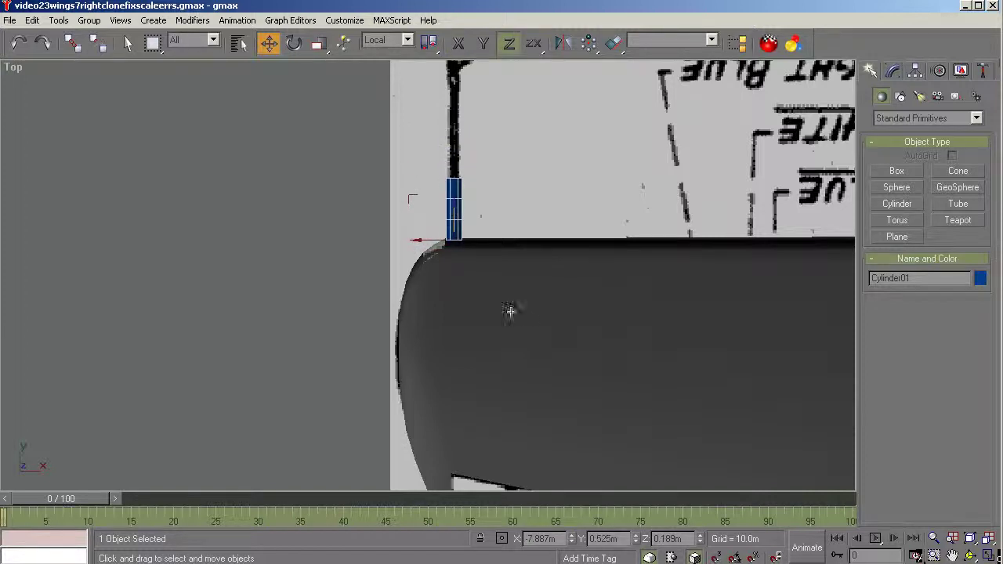
scroll(473, 335, "down", 2)
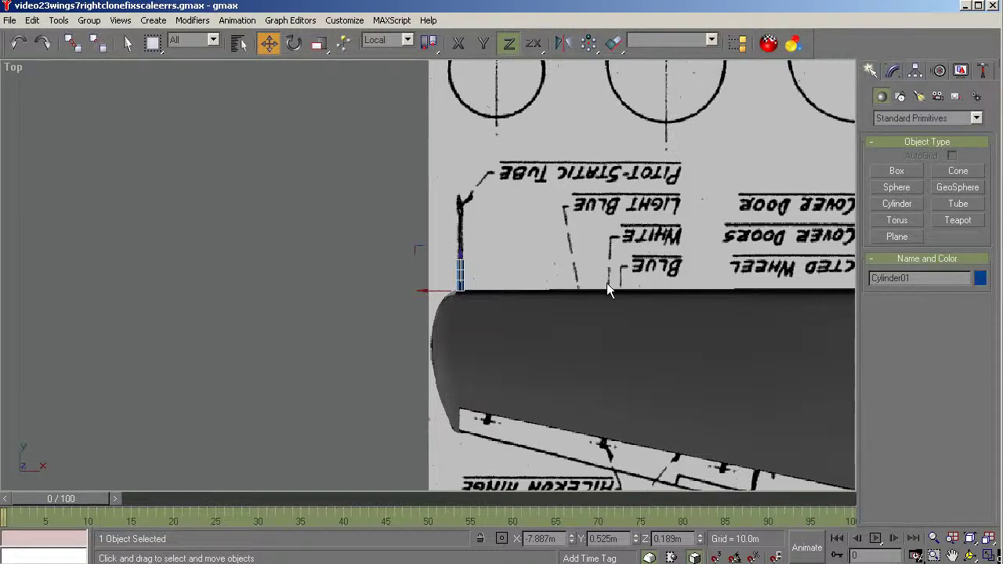
Convert the cylinder to an Editable Poly.
left_click(894, 71)
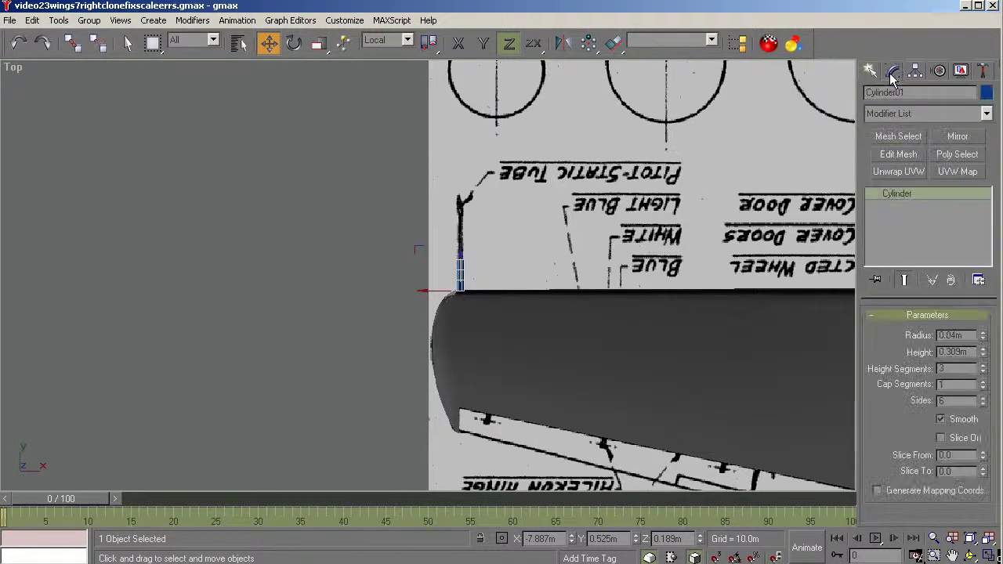
right_click(901, 200)
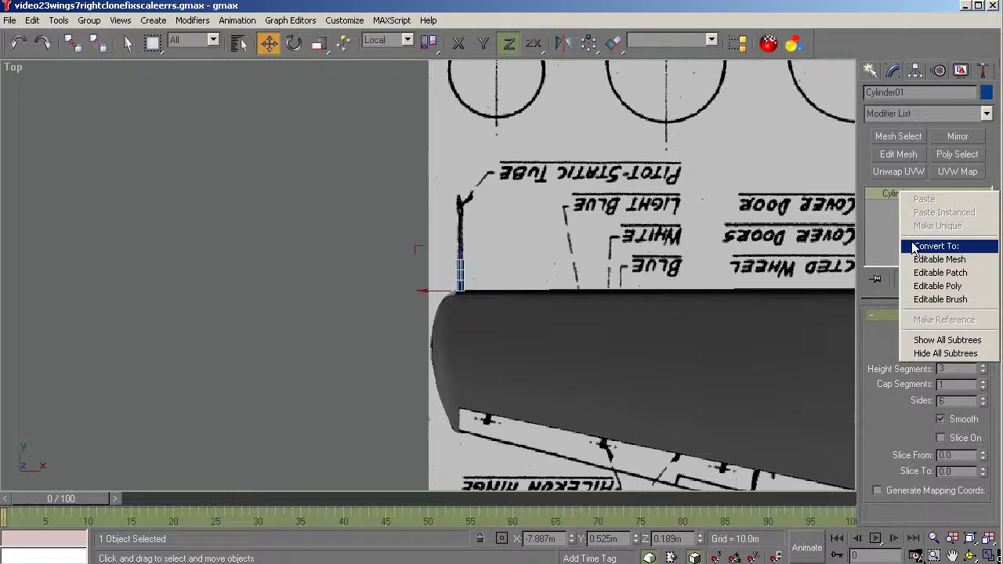
left_click(927, 288)
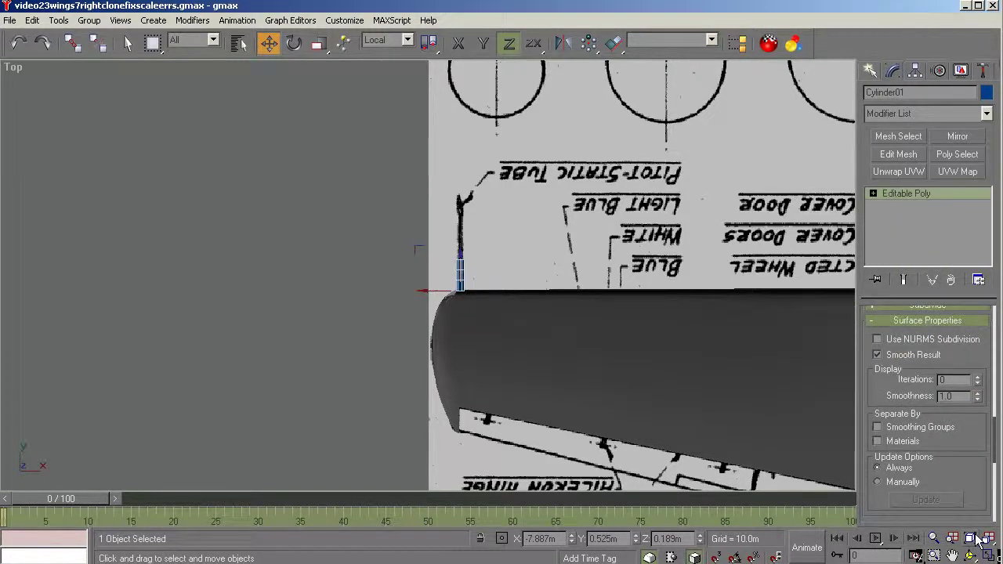
In the left view, move all the cylinder's vertices except the base ring forward to lengthen the tube well ahead of the wing.
key("r")
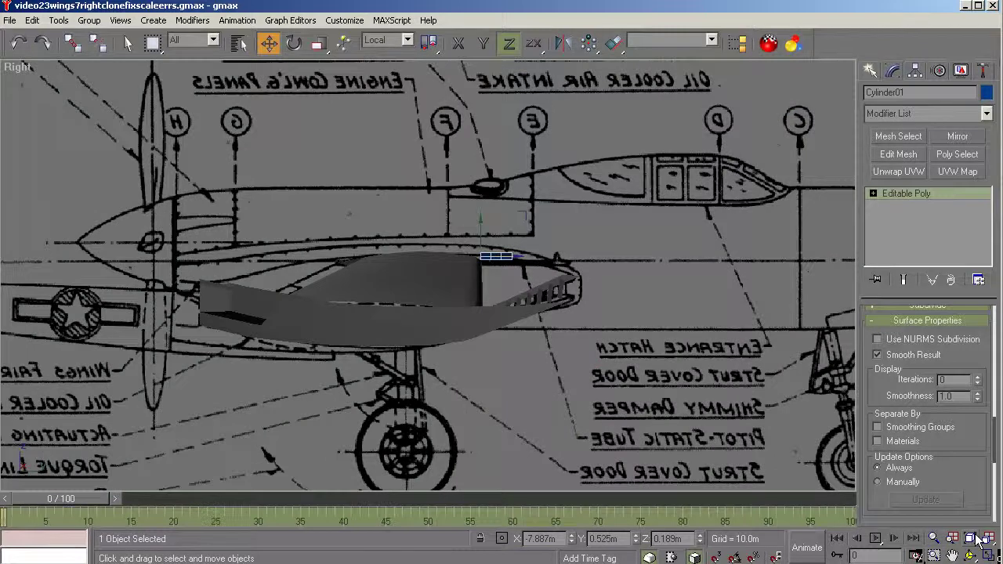
left_click(702, 391)
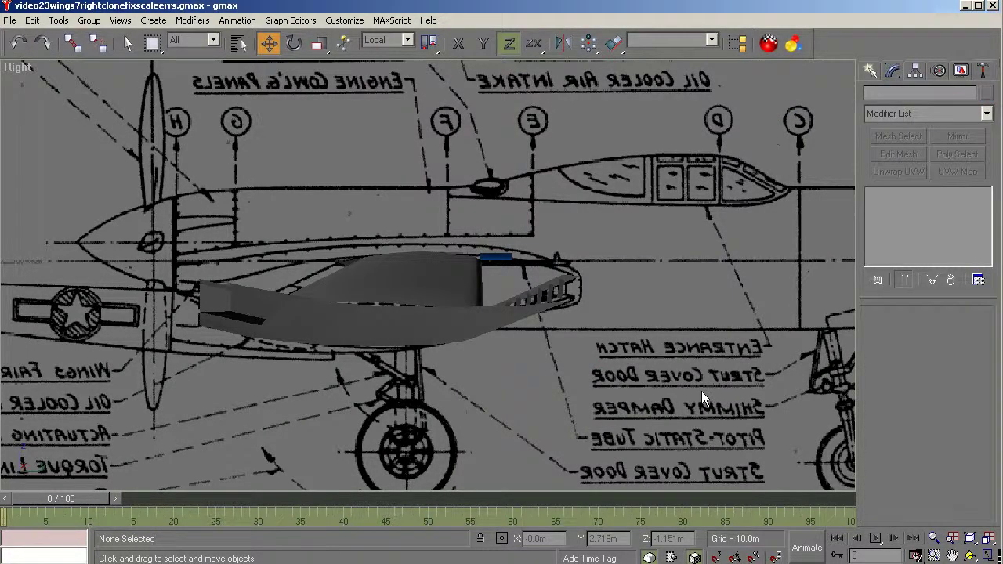
key("l")
scroll(229, 302, "up", 10)
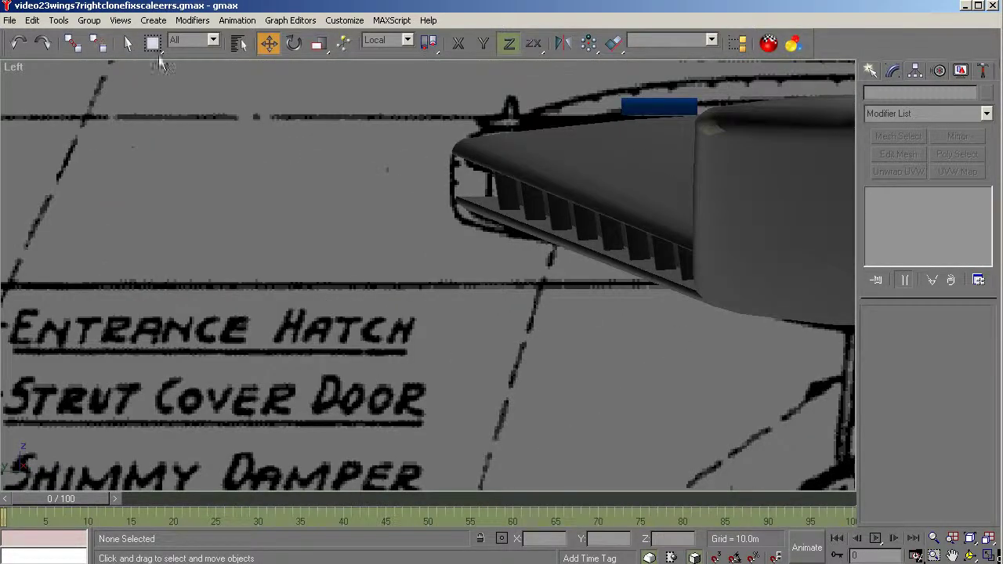
left_click(128, 43)
left_click(687, 105)
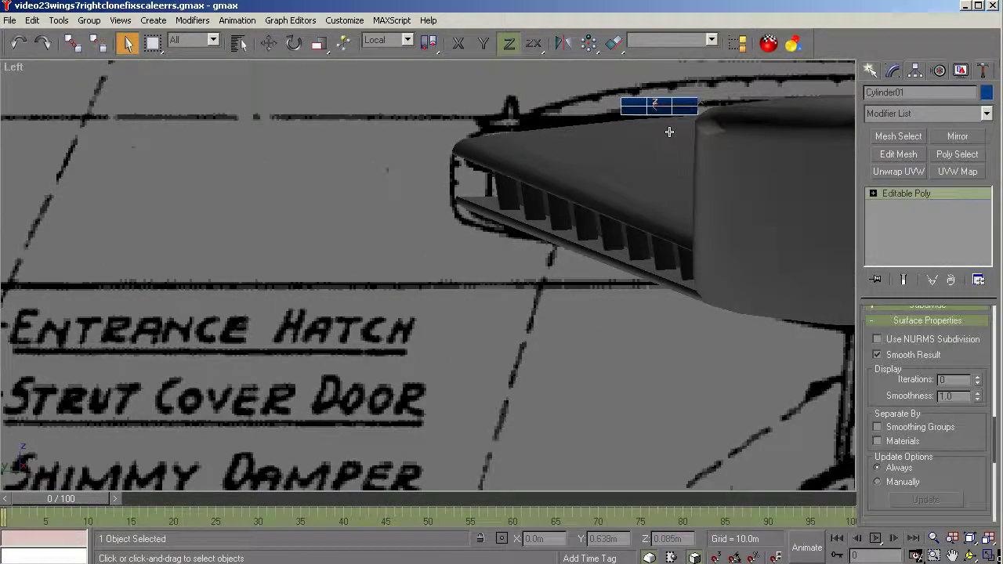
scroll(673, 166, "down", 3)
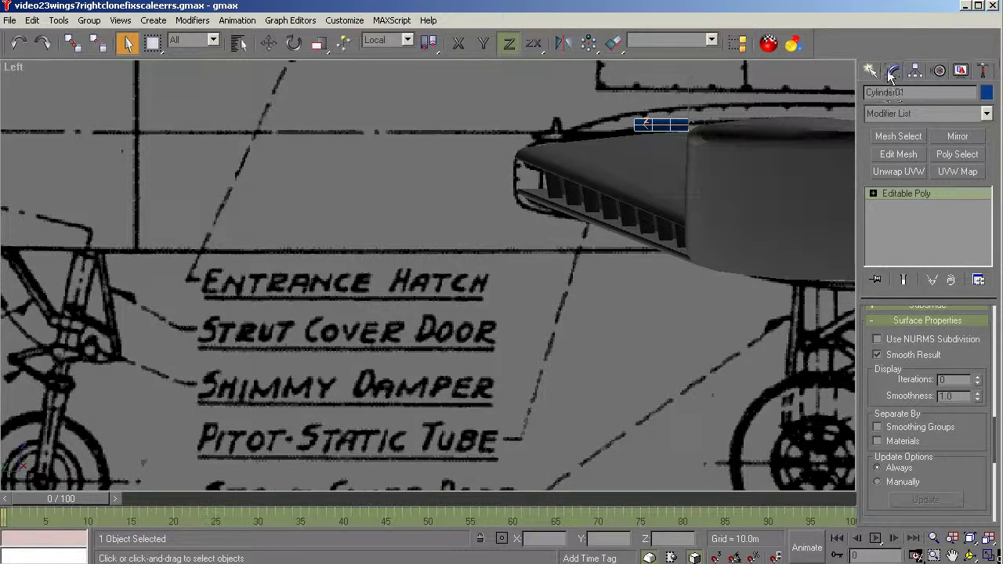
left_click(874, 192)
left_click(899, 206)
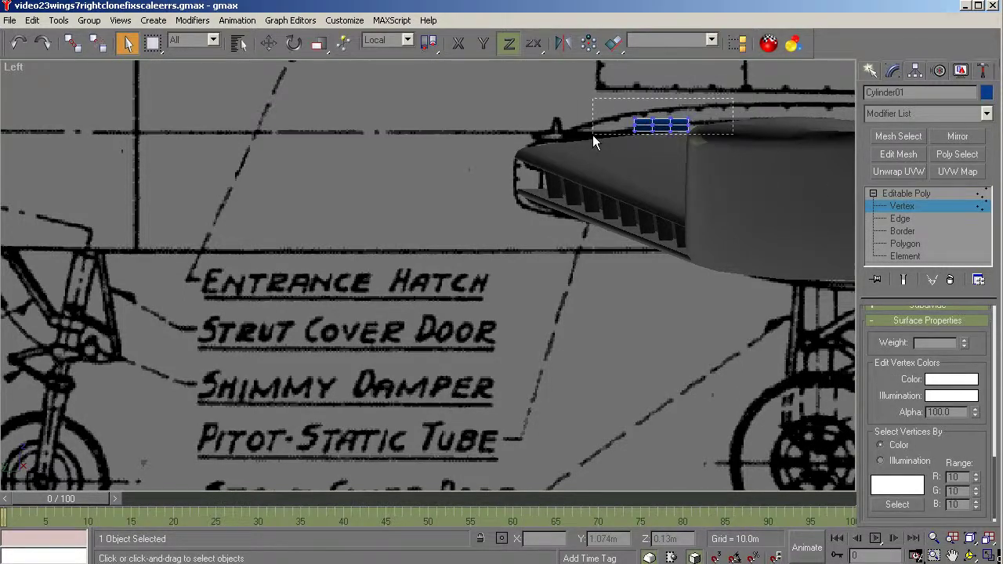
left_click_drag(593, 135, 588, 142)
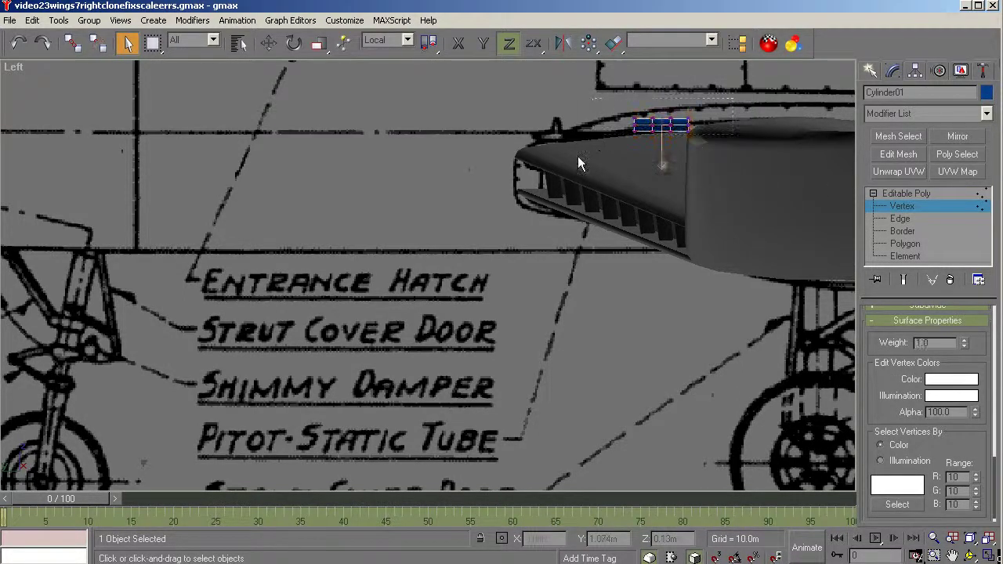
left_click(268, 43)
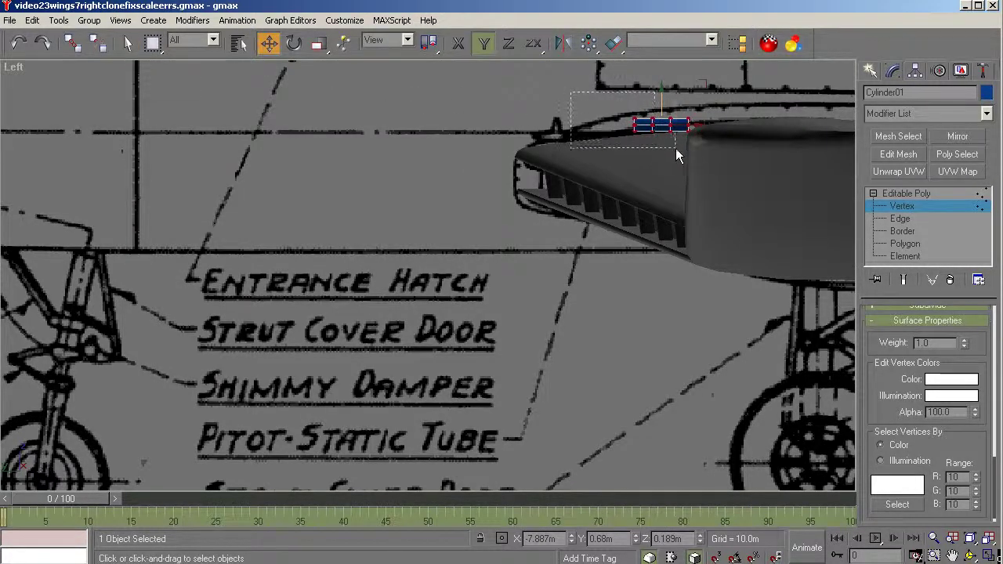
left_click_drag(675, 148, 423, 124)
Compare the lengthened cylinder with the pitot-static tube drawing in the top view.
scroll(463, 259, "down", 2)
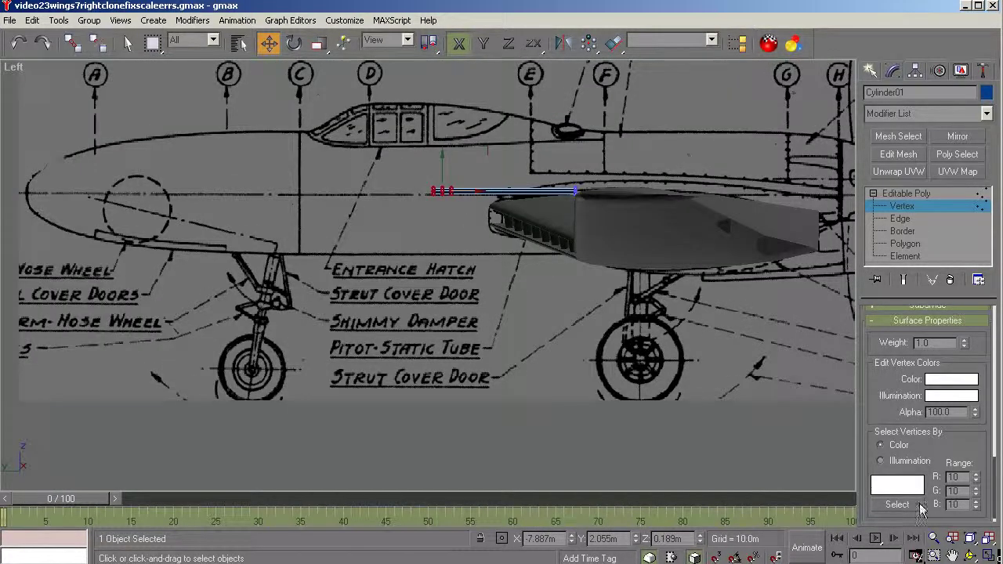
left_click(971, 555)
left_click_drag(427, 339, 392, 314)
key("t")
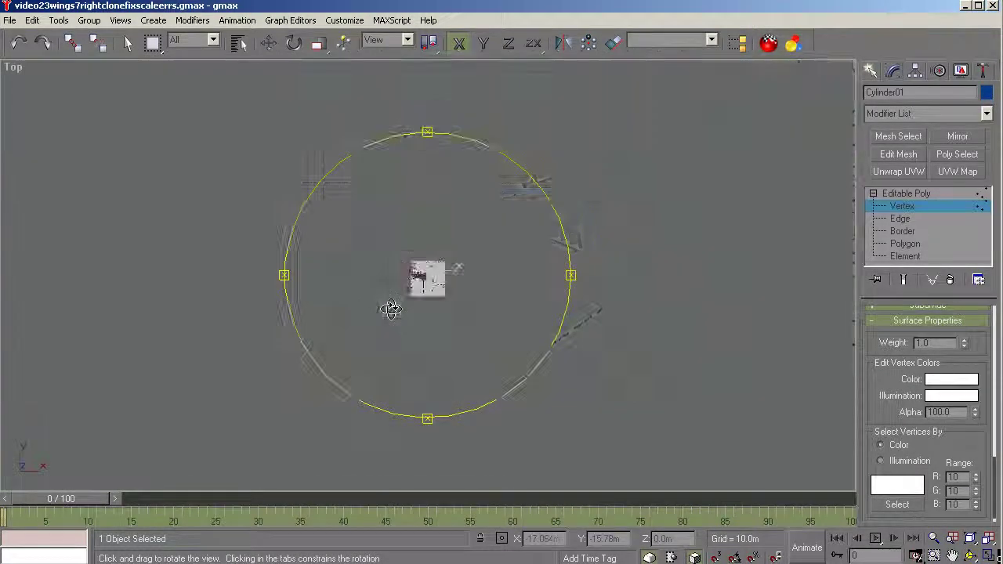
scroll(368, 286, "up", 5)
scroll(471, 248, "down", 3)
scroll(462, 249, "down", 8)
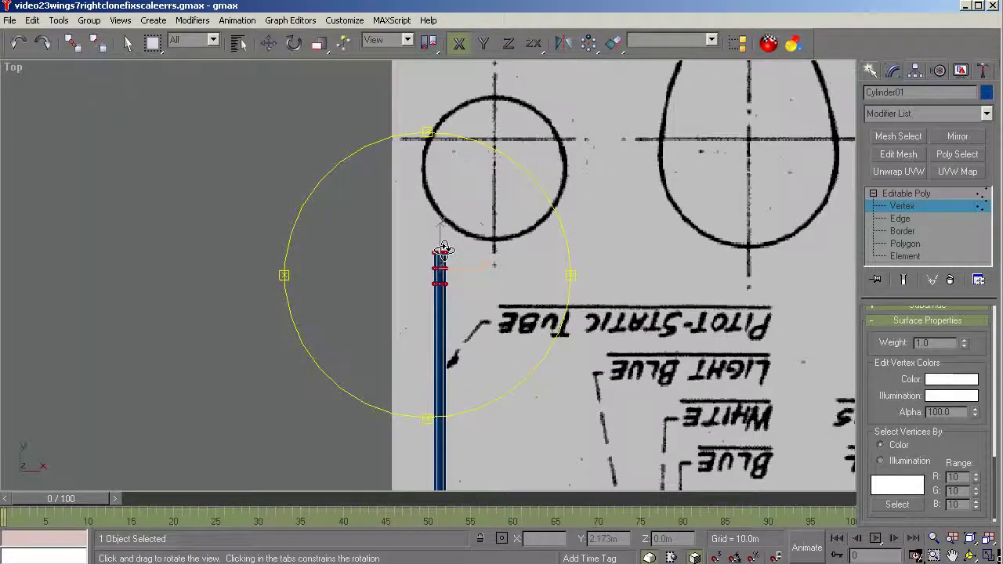
scroll(426, 242, "up", 1)
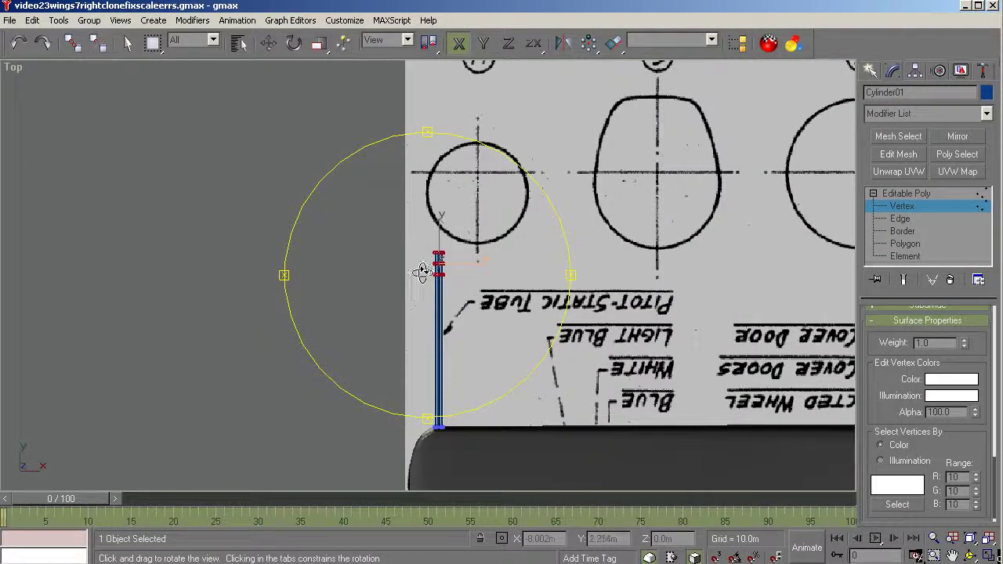
Leave vertex editing and move the whole cylinder outboard to about X -8.01 m, beside the drawn pitot-static tube.
left_click(906, 193)
key("w")
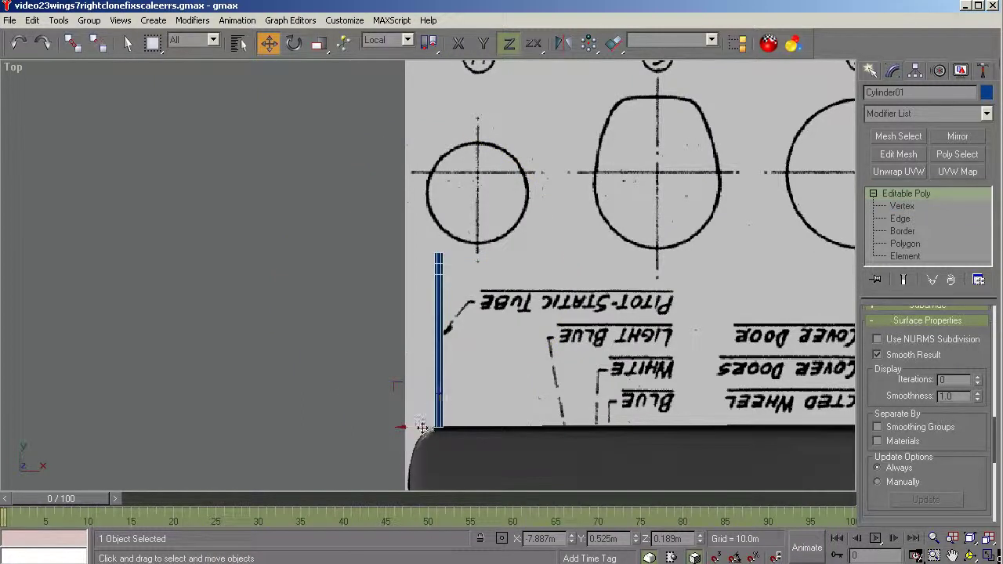
left_click_drag(422, 428, 409, 429)
scroll(413, 341, "up", 2)
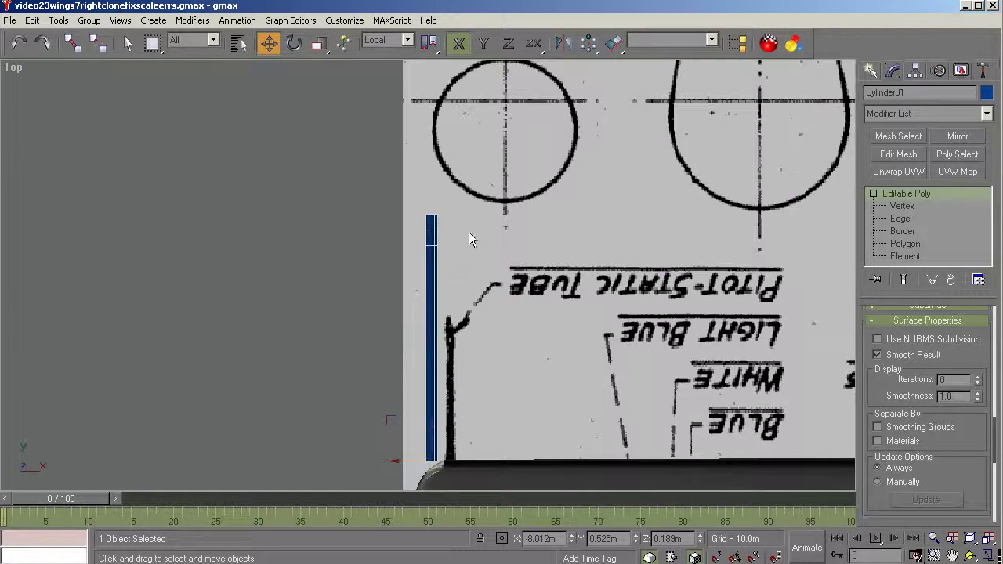
Shorten the cylinder by moving its forward vertices back to about Y 1.33 m, matching the drawn pitot-static tube's length, and leave vertex editing.
left_click(926, 210)
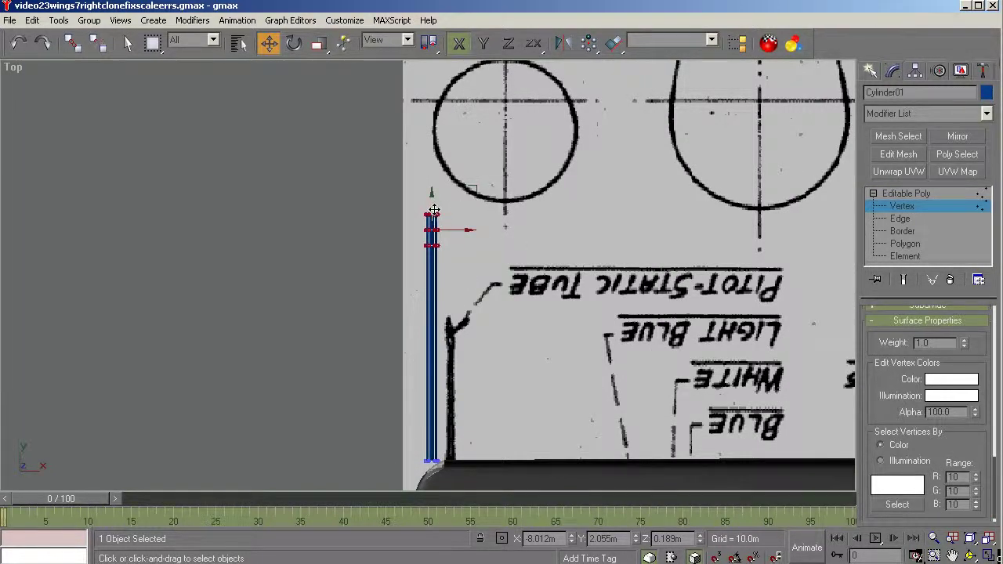
left_click_drag(434, 211, 437, 316)
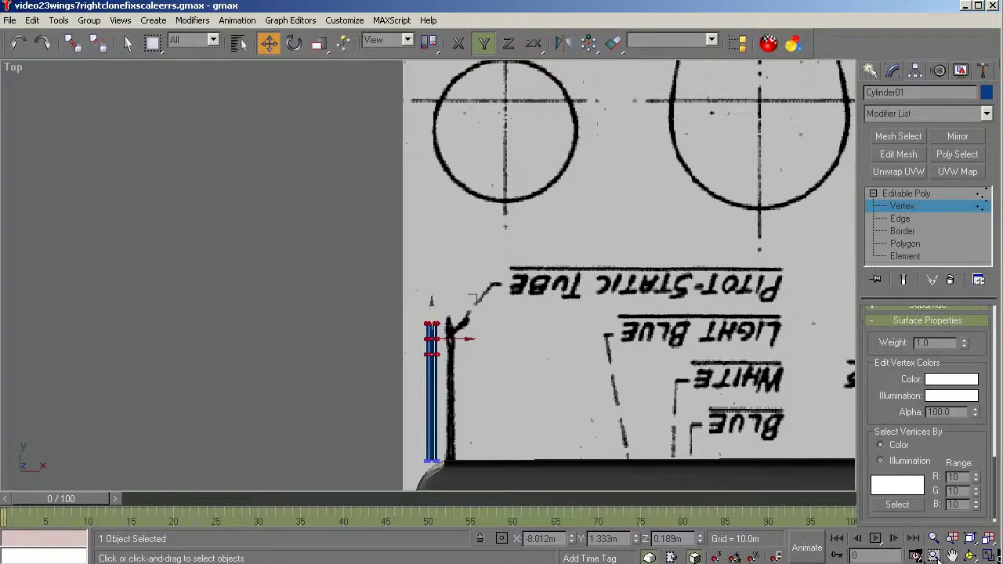
left_click(971, 555)
left_click_drag(374, 340, 504, 211)
left_click(901, 194)
Move the whole cylinder back, down and inboard to about X -7.79 m, Y 0.41 m, Z 0.1 m, against the wing's leading edge.
key("w")
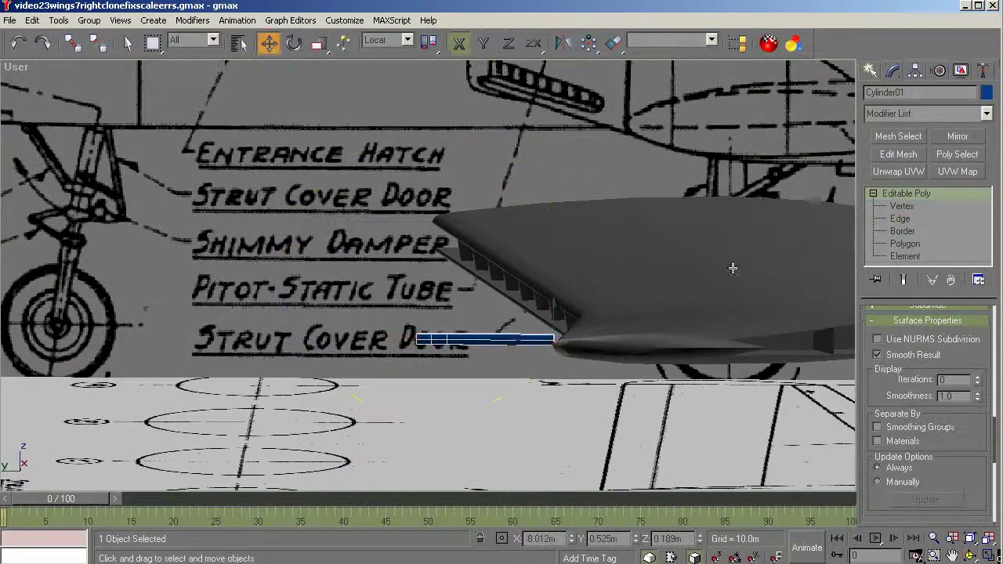
left_click_drag(552, 319, 556, 351)
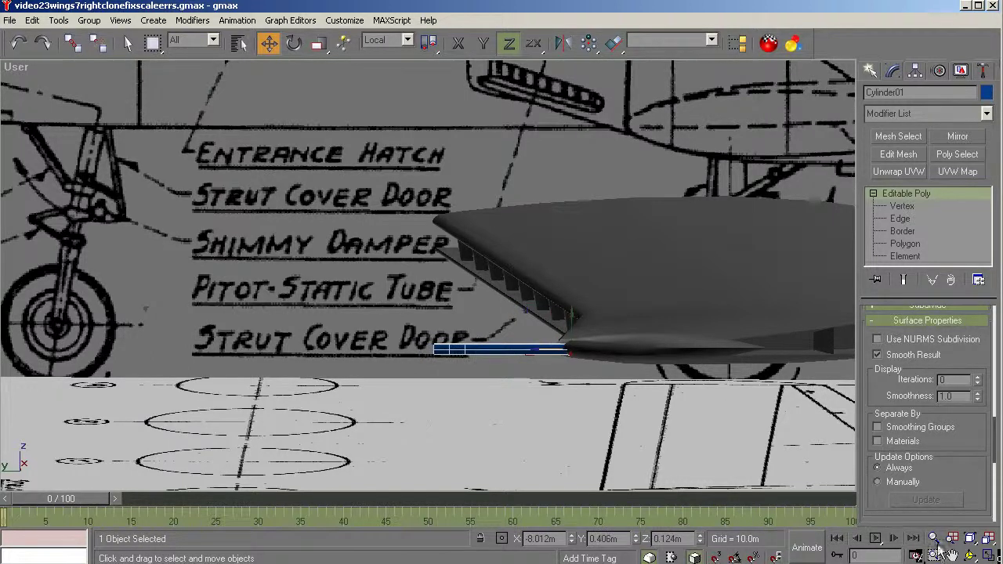
left_click(971, 555)
left_click_drag(385, 320, 554, 323)
key("w")
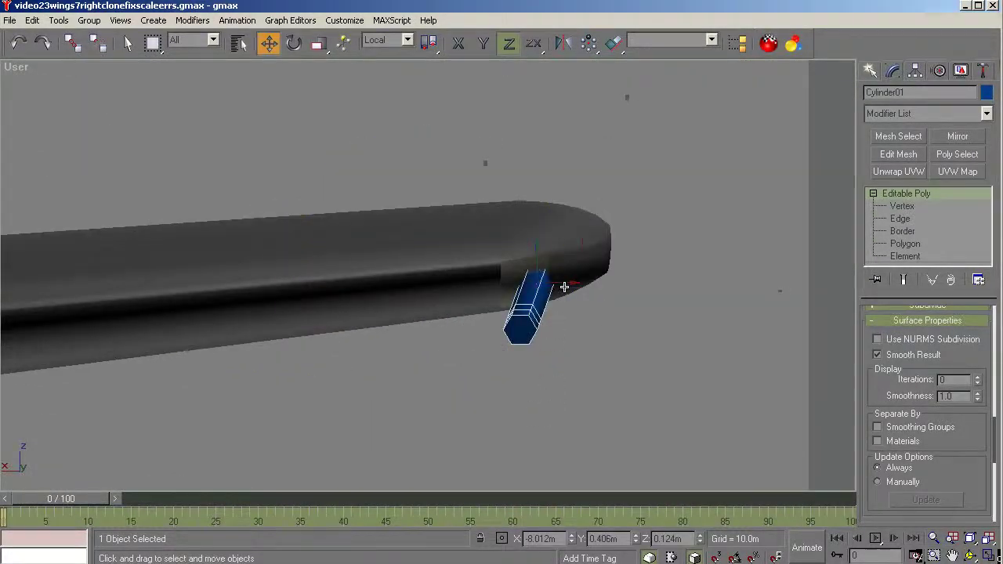
left_click_drag(564, 288, 470, 287)
left_click_drag(446, 255, 443, 259)
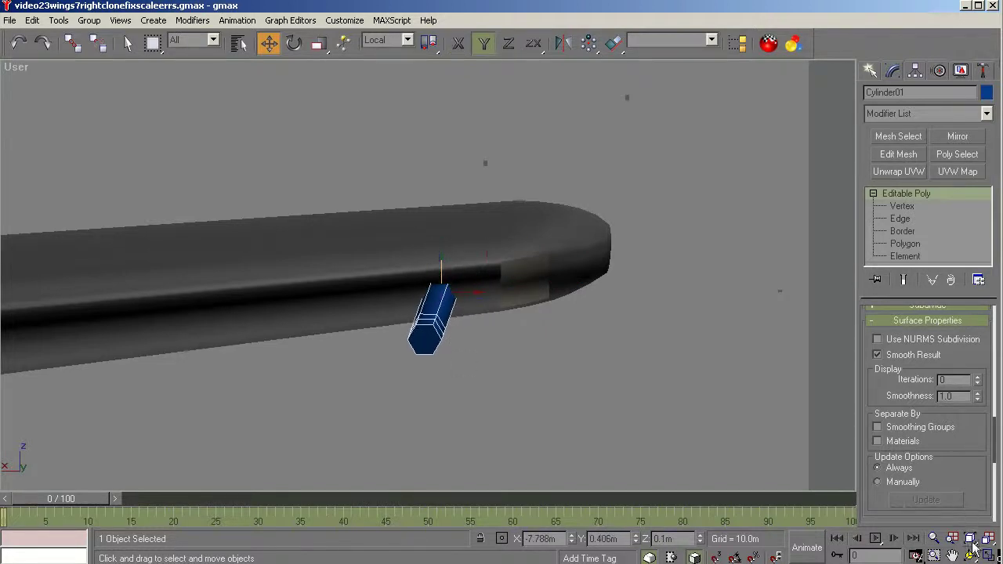
With Ignore Backfacing on, extrude the tube's upper polygon between the two forward rings upward to about Z 0.30 m as a fin.
left_click(971, 555)
left_click_drag(475, 353, 352, 310)
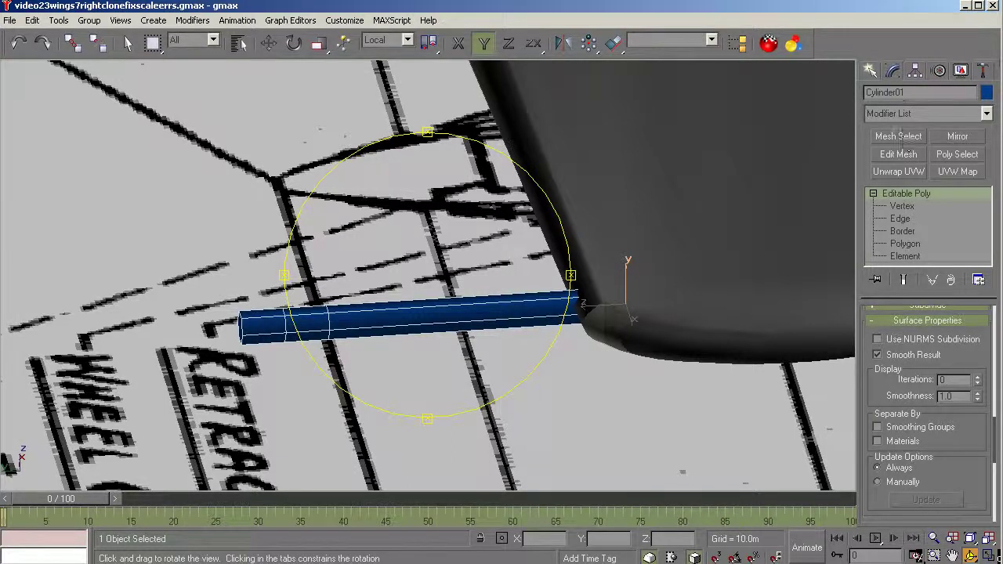
left_click(905, 243)
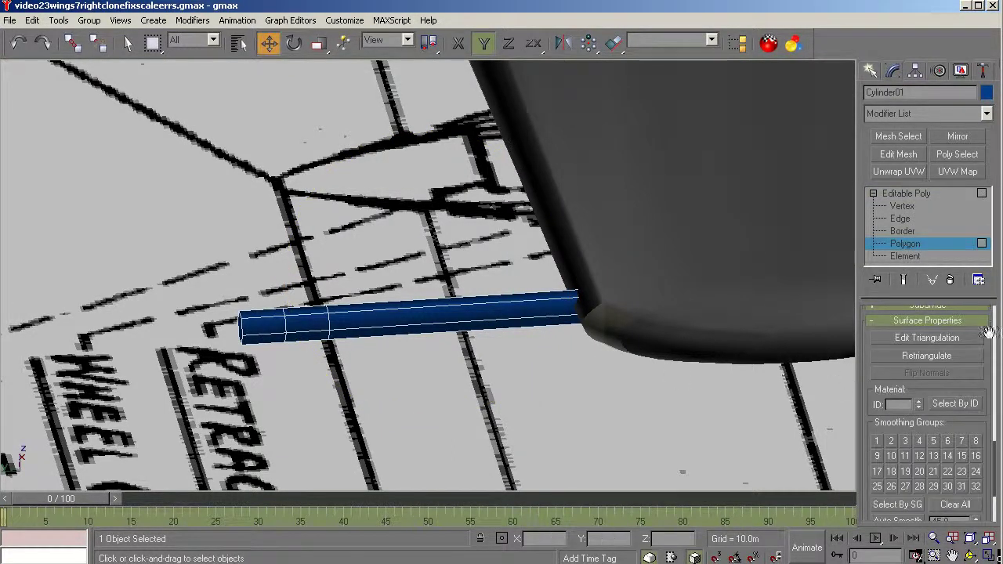
scroll(998, 325, "up", 10)
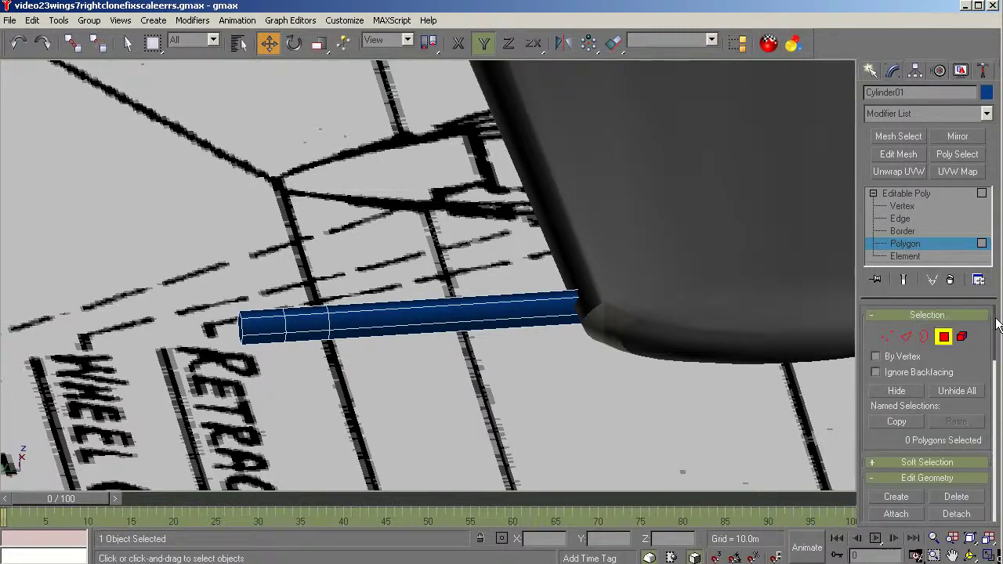
left_click(890, 375)
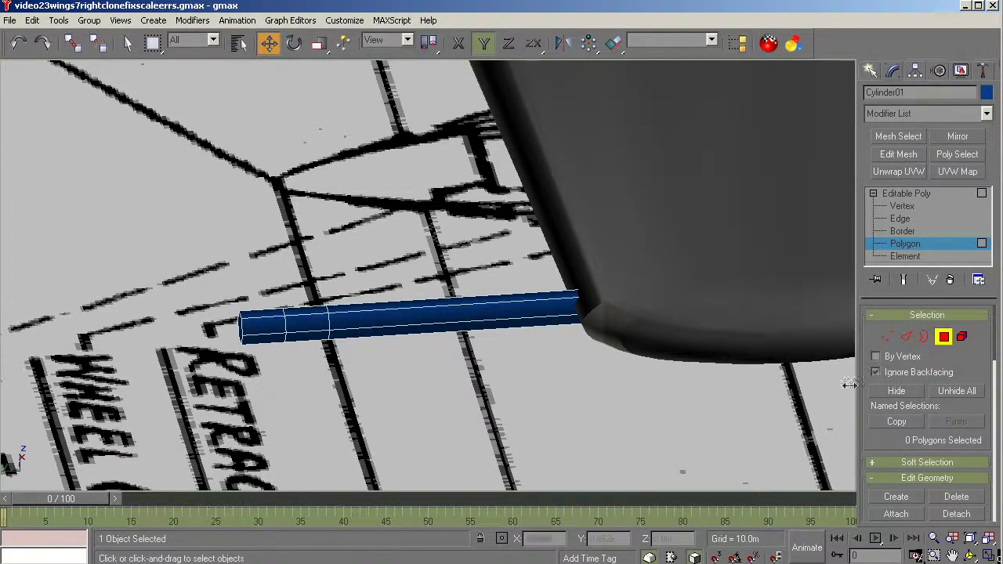
left_click(309, 314)
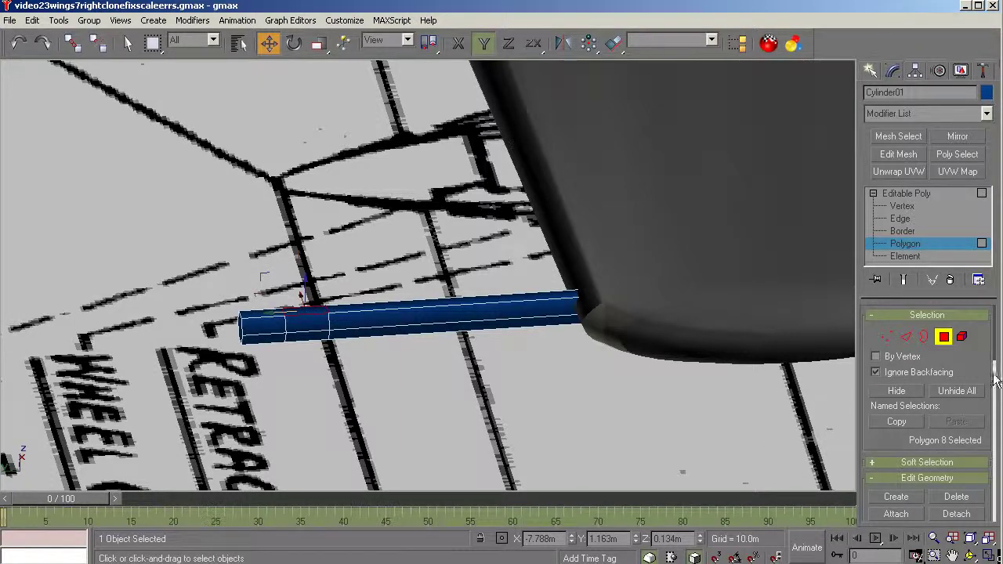
left_click_drag(998, 354, 999, 392)
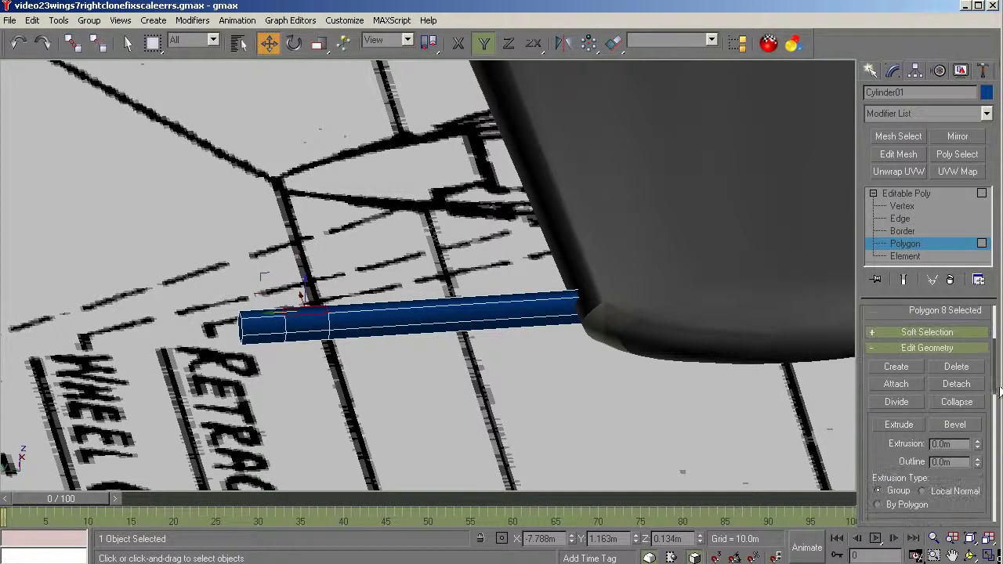
left_click(909, 427)
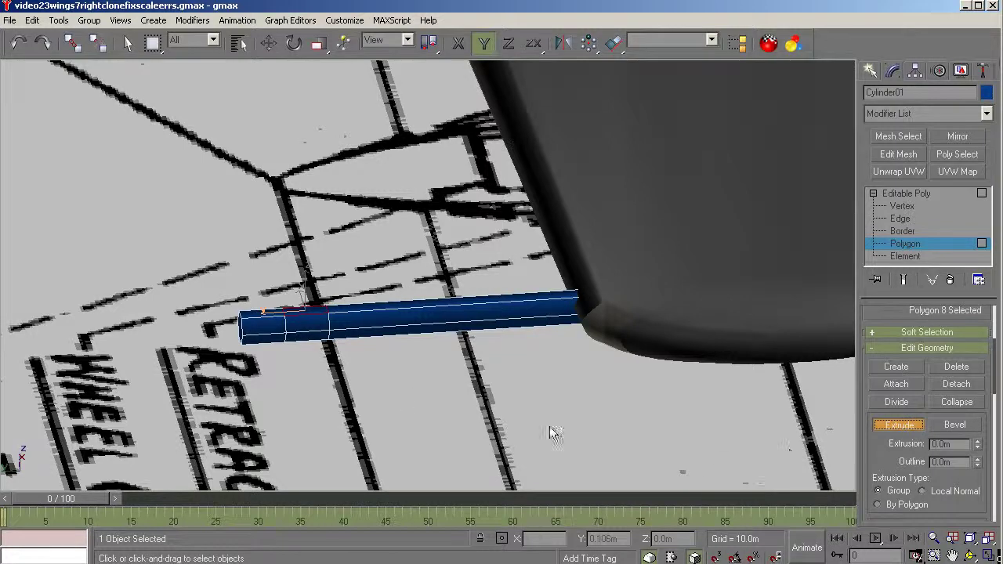
left_click_drag(312, 309, 329, 229)
Scale the fin's top polygon shorter lengthwise and move it back toward the wing to about Y 1.04 m.
left_click(320, 44)
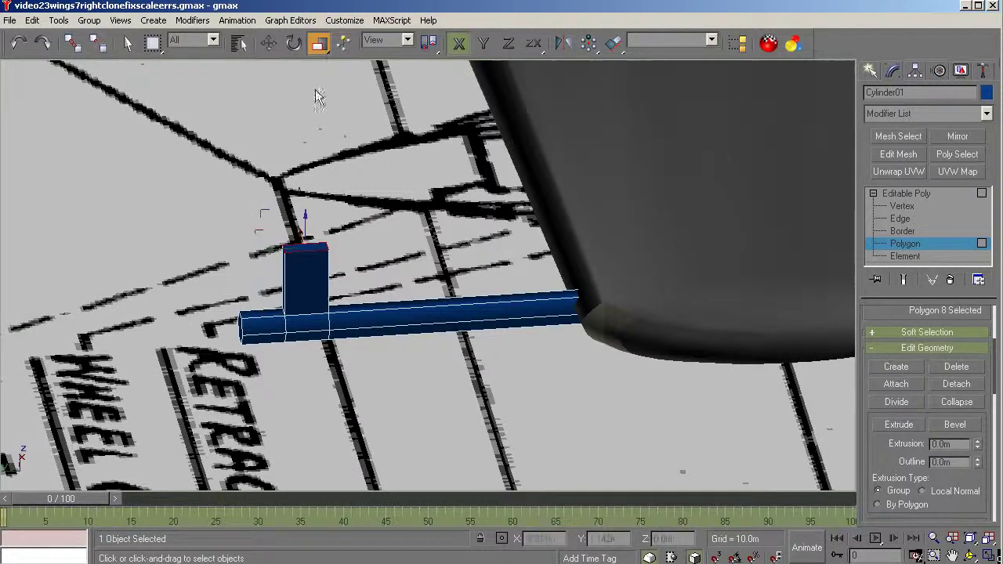
left_click_drag(276, 251, 283, 360)
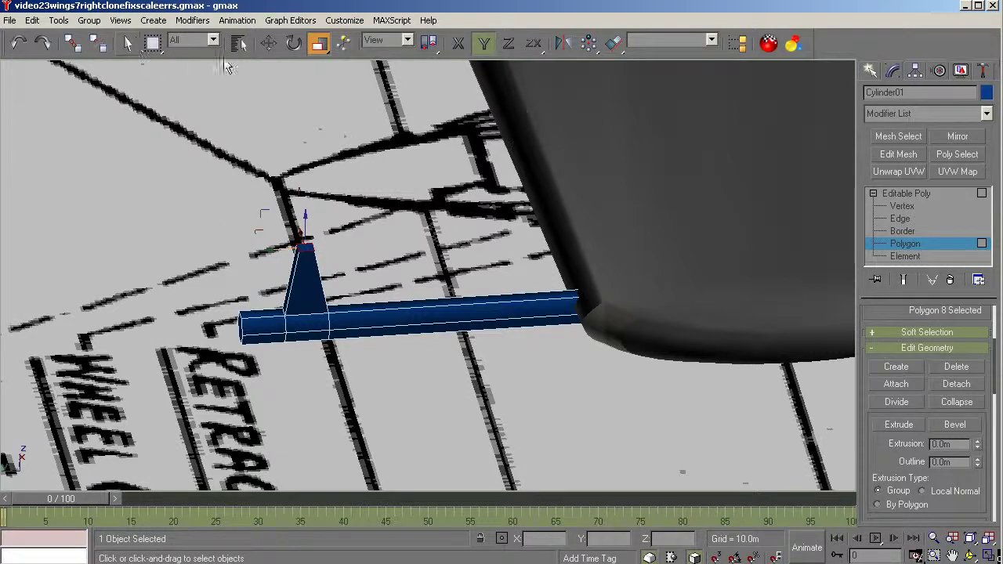
left_click(269, 44)
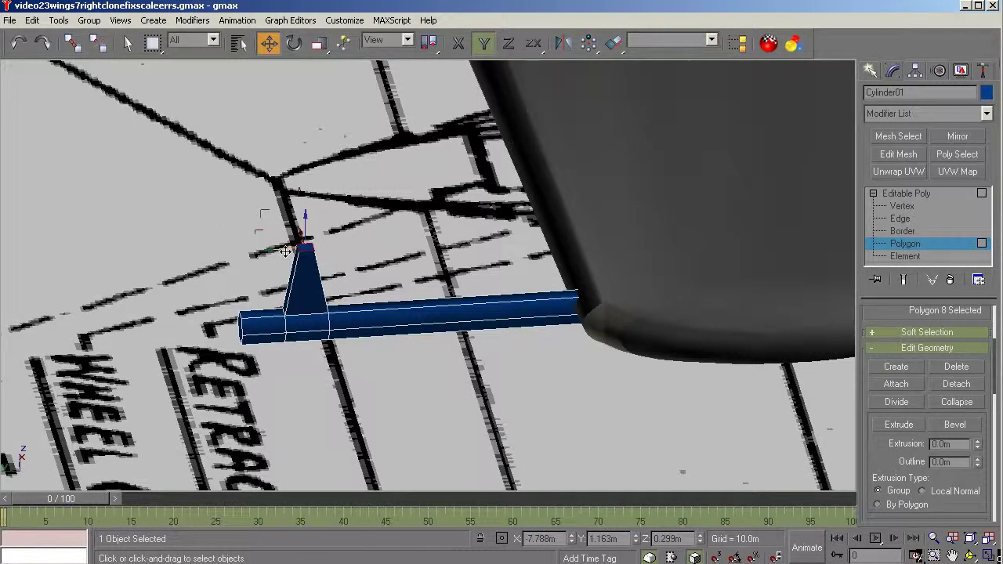
left_click_drag(282, 250, 334, 249)
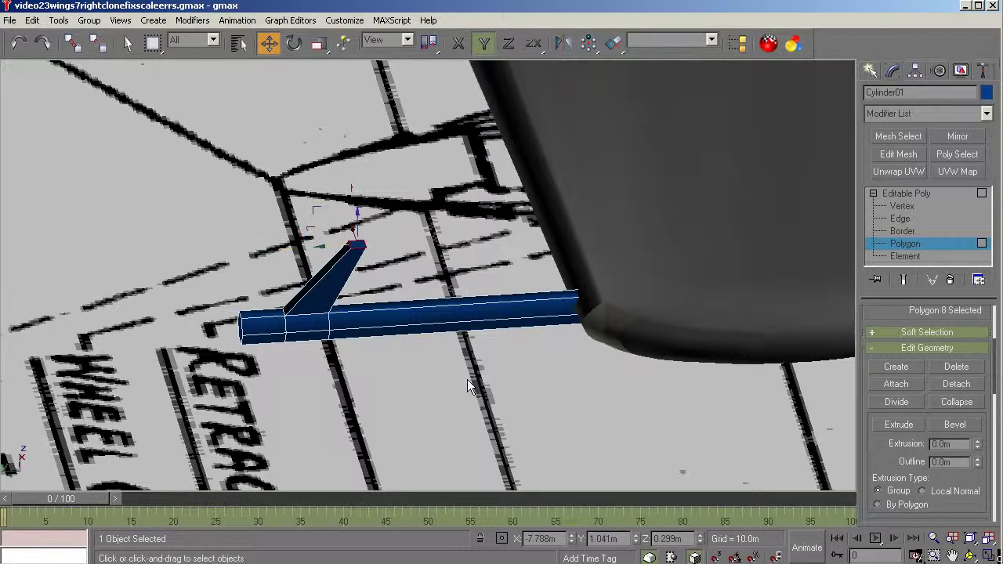
Select all the pitot tube's vertices and scale them to 51% in width in the back view.
left_click(971, 555)
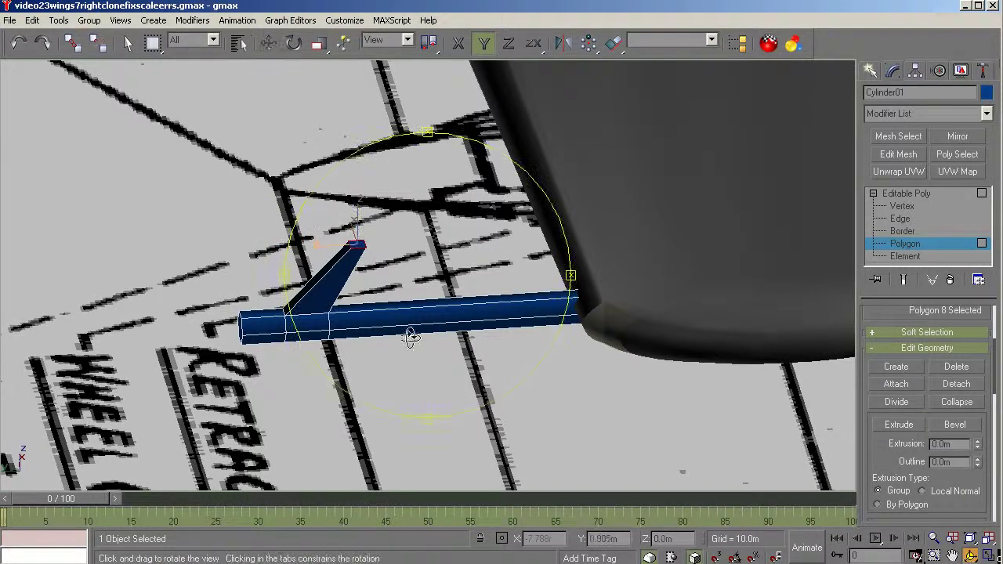
left_click_drag(410, 336, 400, 424)
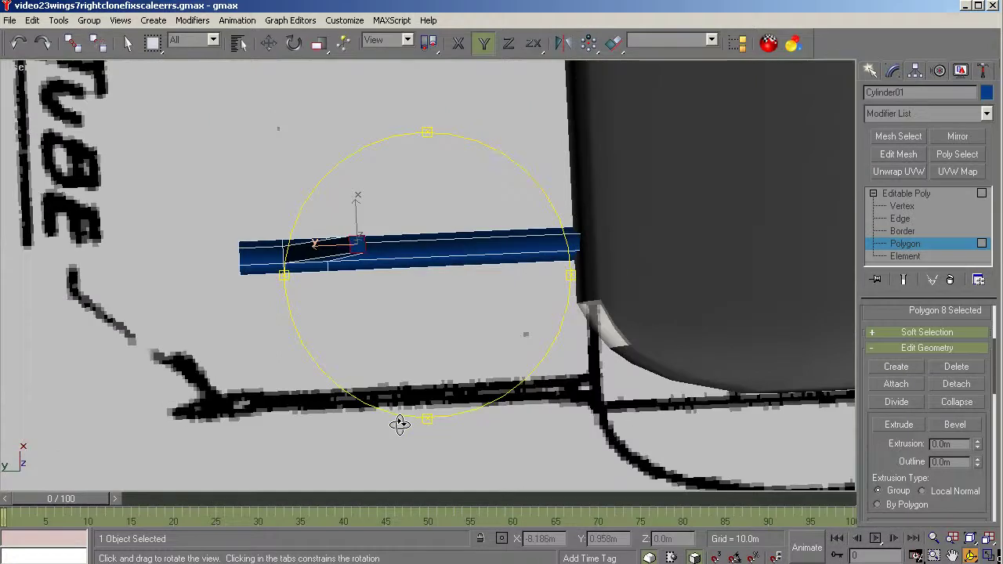
left_click(902, 210)
left_click_drag(175, 171, 401, 317)
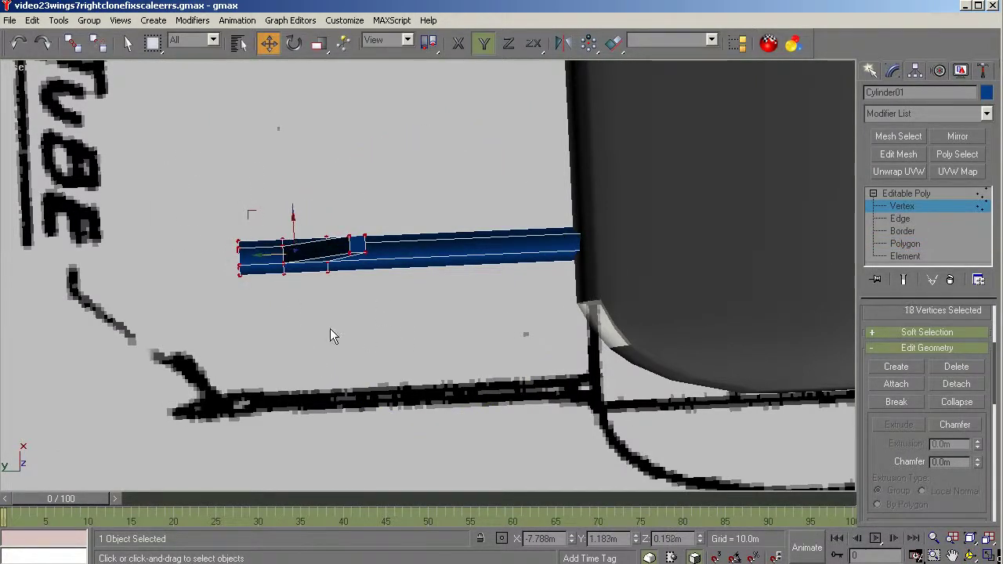
left_click(318, 45)
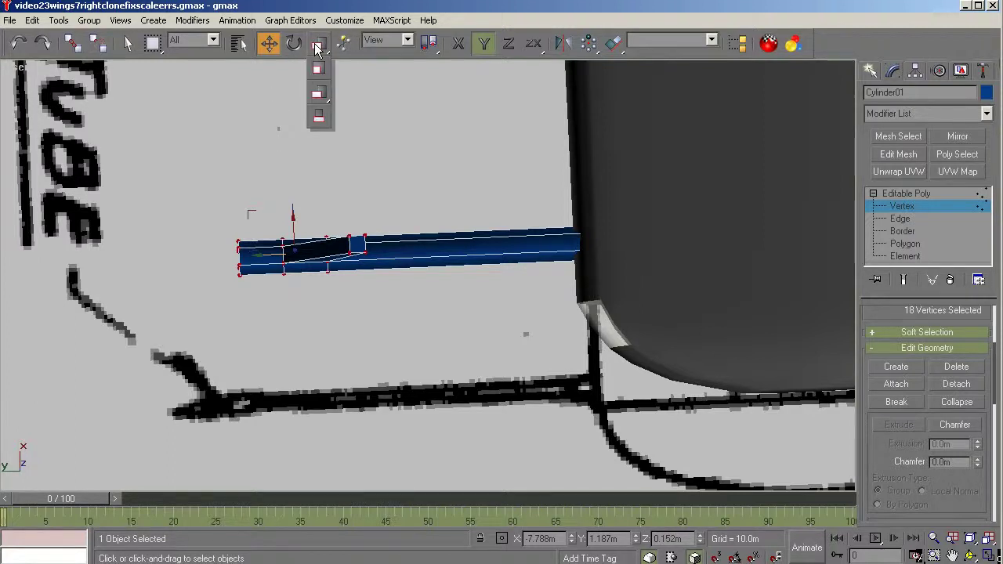
mouse_move(317, 47)
left_mouse_down()
mouse_move(321, 68)
mouse_move(318, 45)
left_mouse_up()
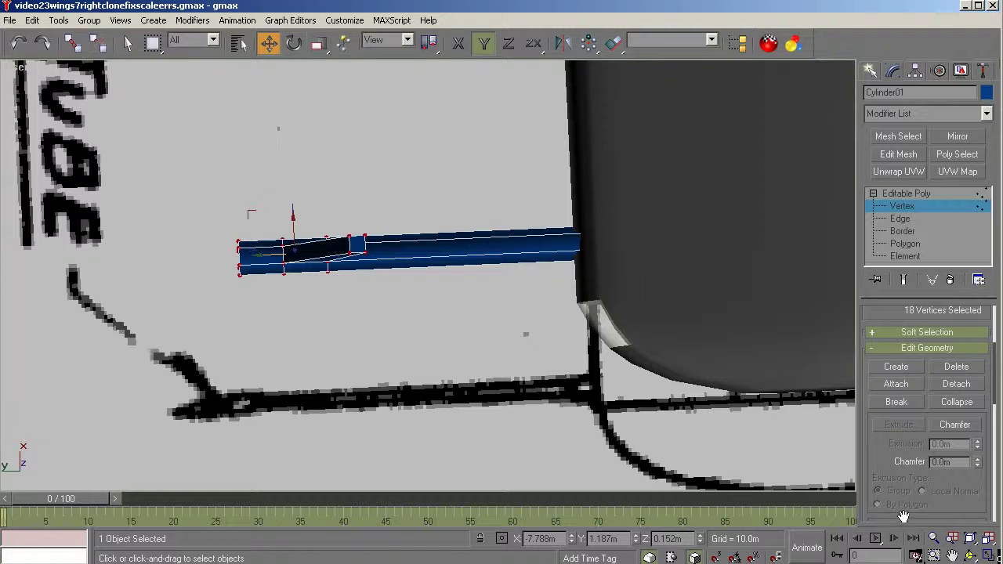
key("k")
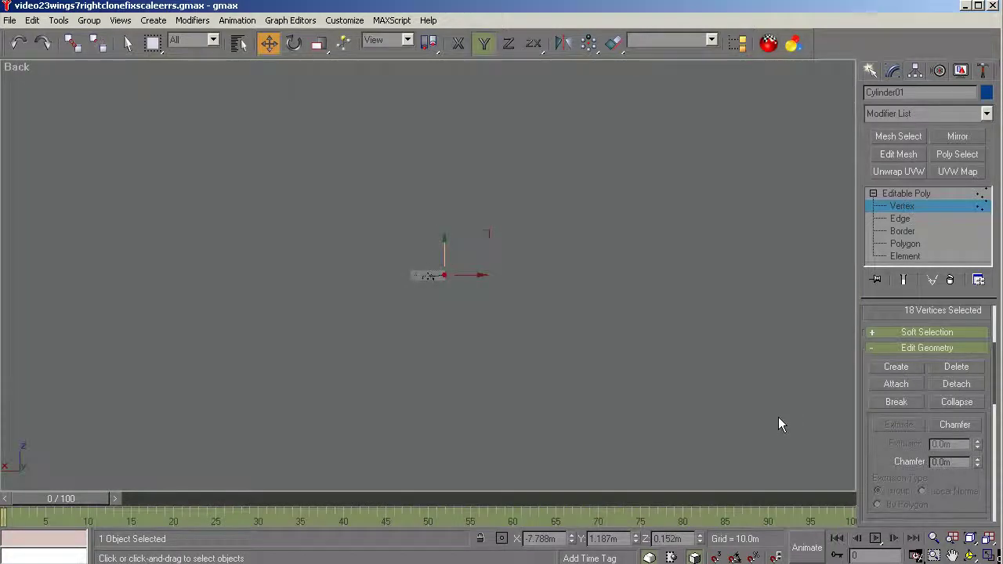
key("z")
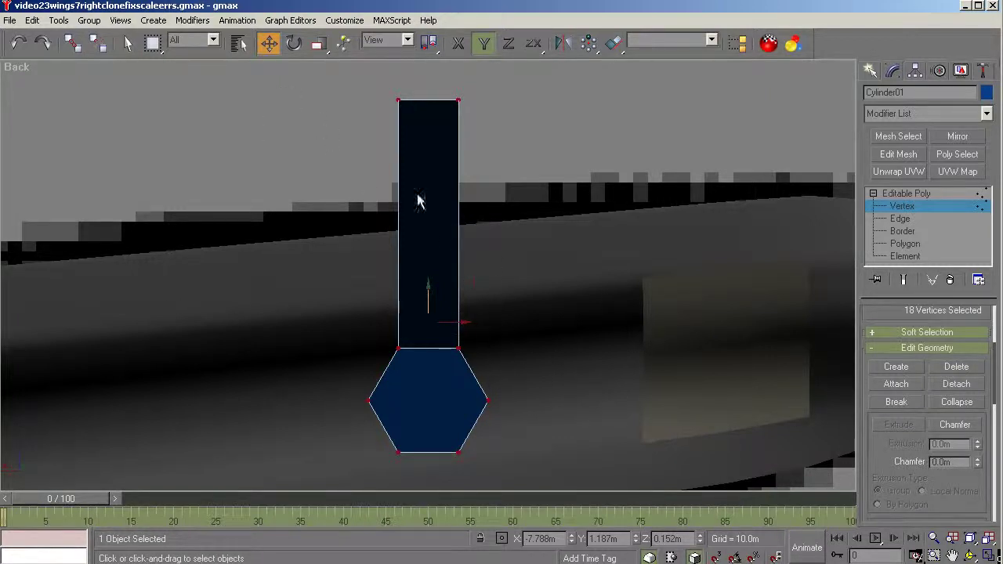
left_click(32, 20)
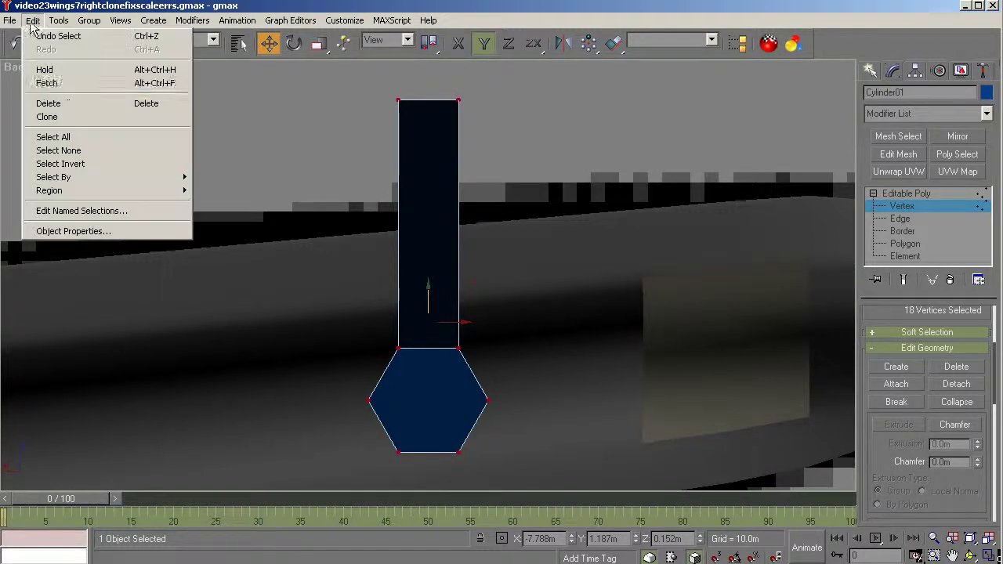
left_click(59, 137)
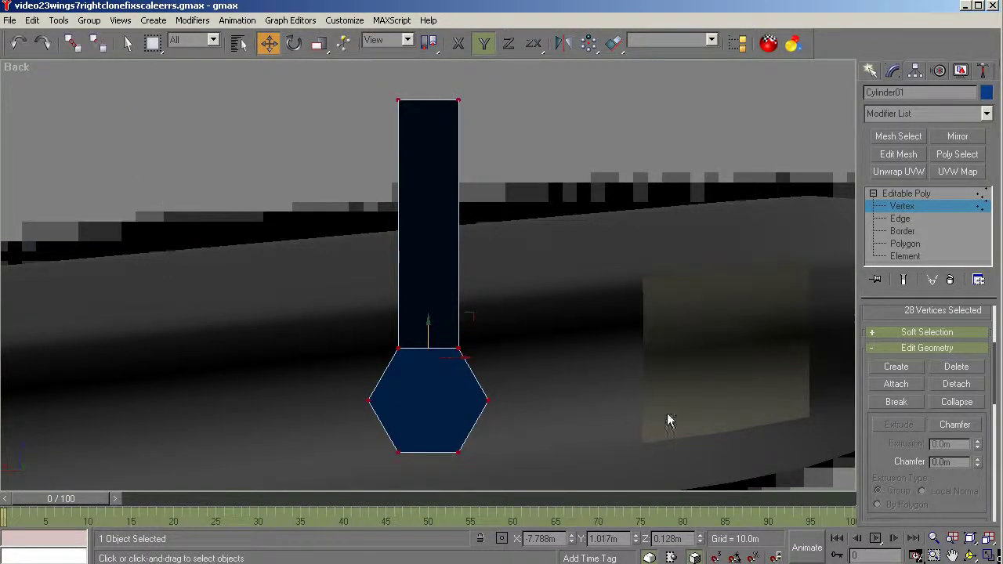
left_click(320, 43)
key("F5")
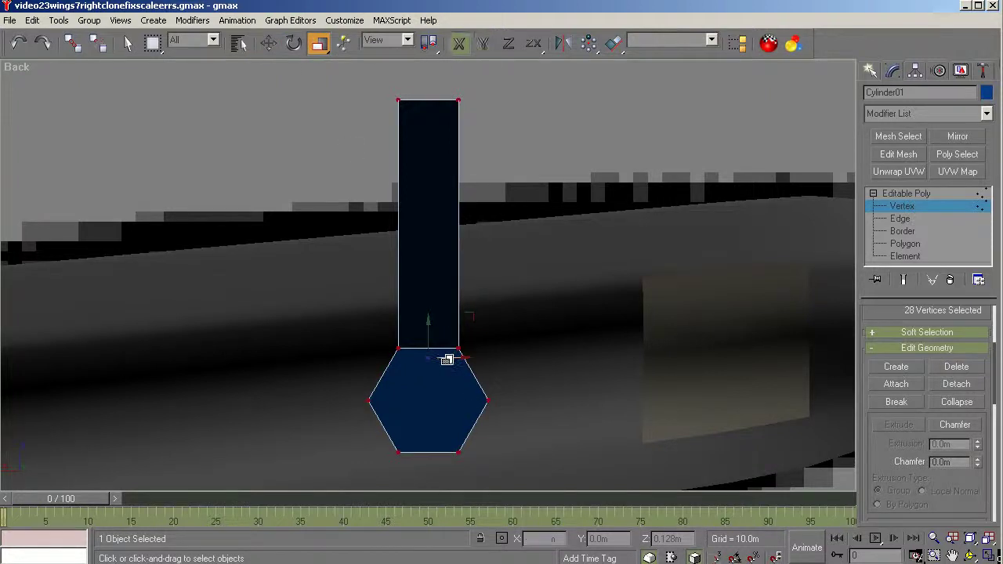
left_click_drag(447, 359, 440, 439)
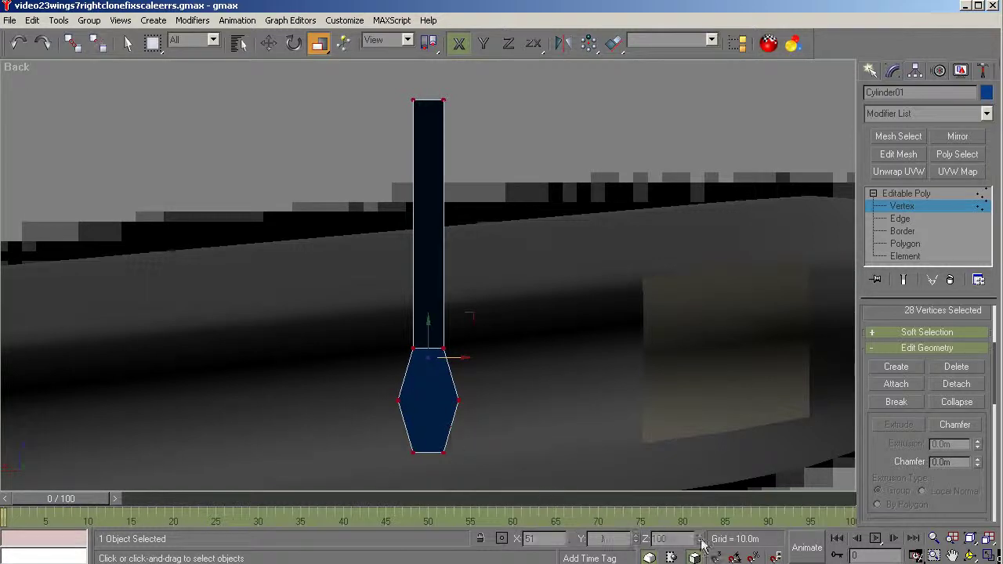
Select the four vertices at the fin's tip and scale them closer together in width.
left_click(971, 555)
left_click_drag(478, 264, 371, 302)
key("r")
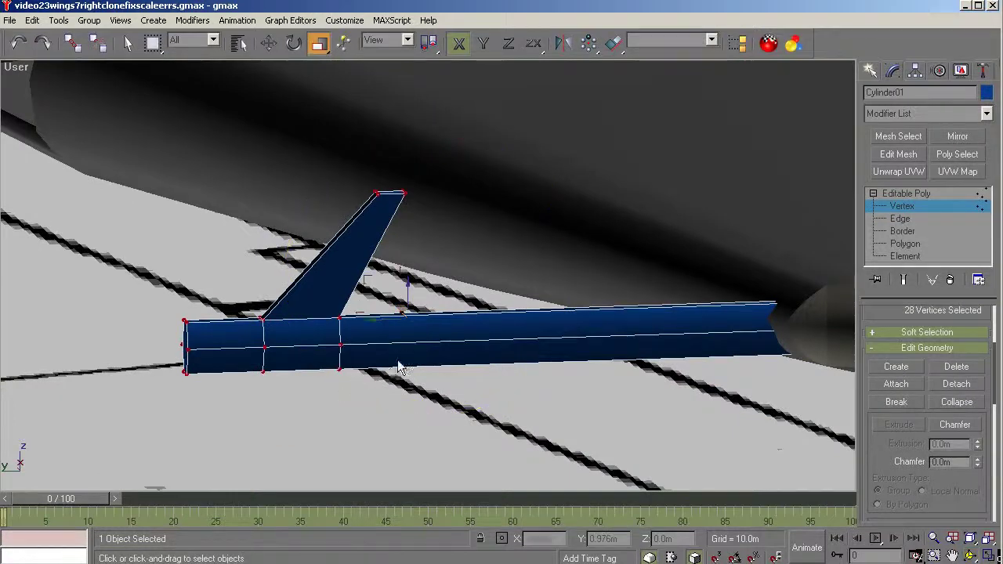
left_click_drag(329, 226, 331, 227)
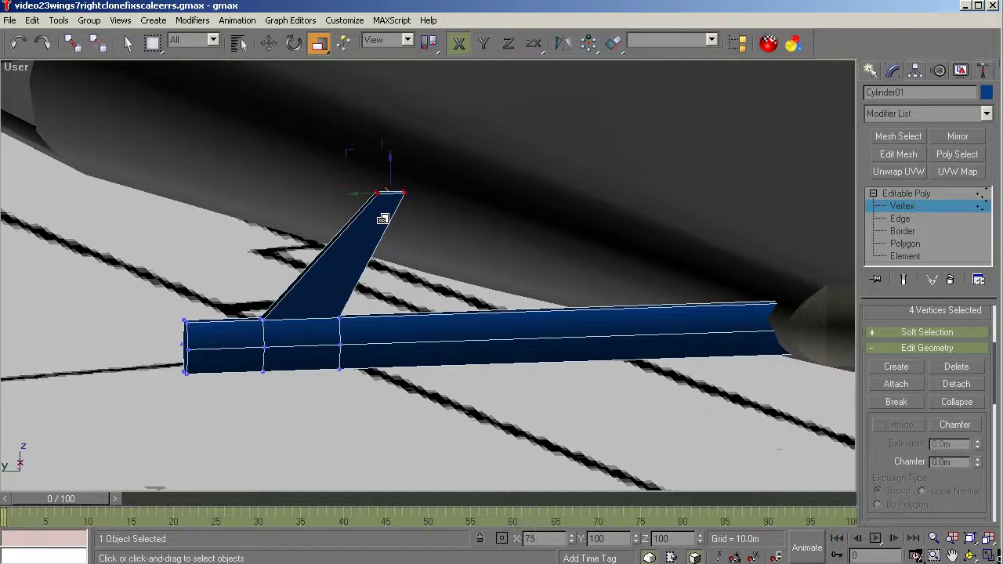
left_click_drag(382, 219, 381, 254)
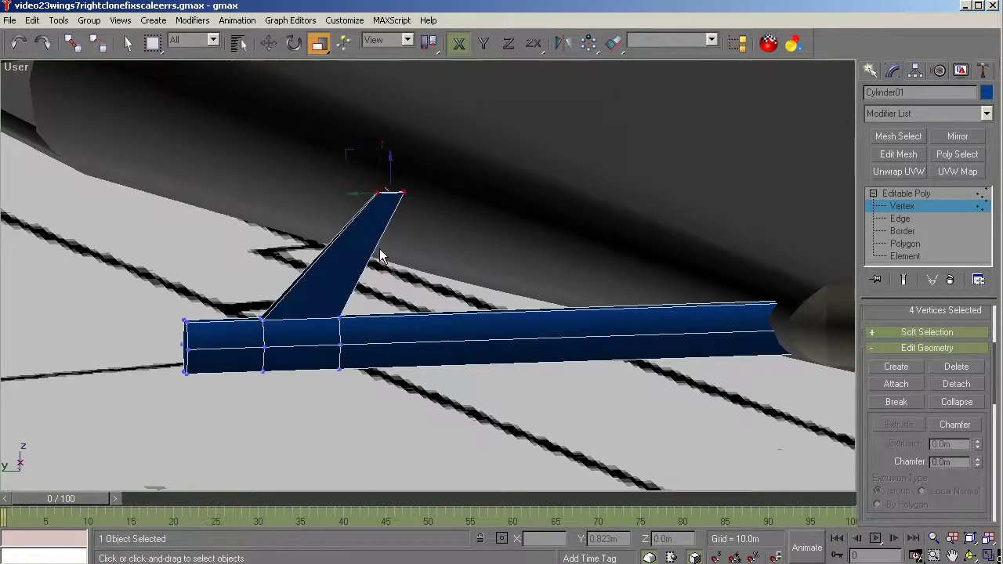
Weld the front pair of vertices at the fin's tip together, and weld the rear pair the same way, using the 0.1 m threshold.
scroll(371, 221, "up", 4)
left_click(268, 43)
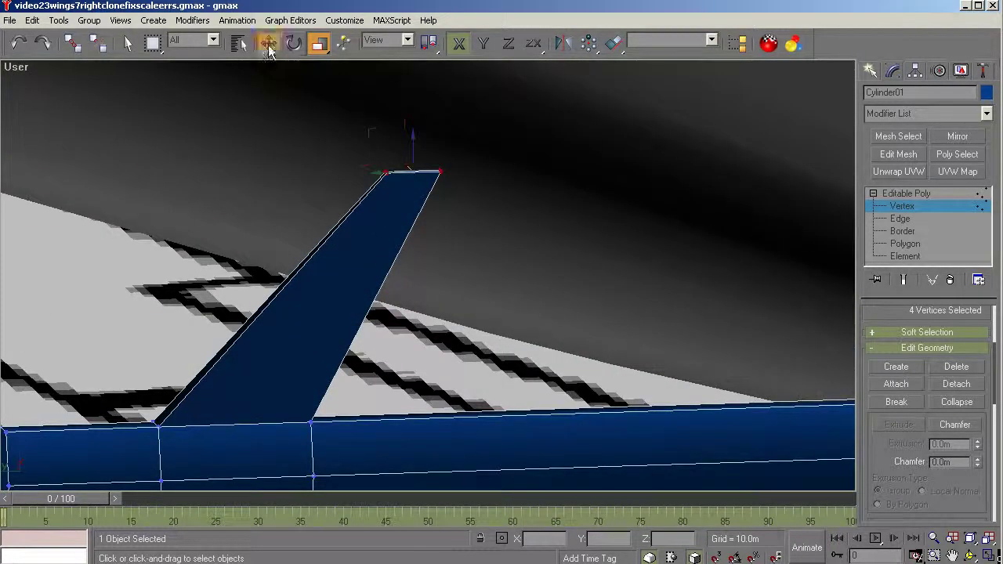
left_click(383, 178)
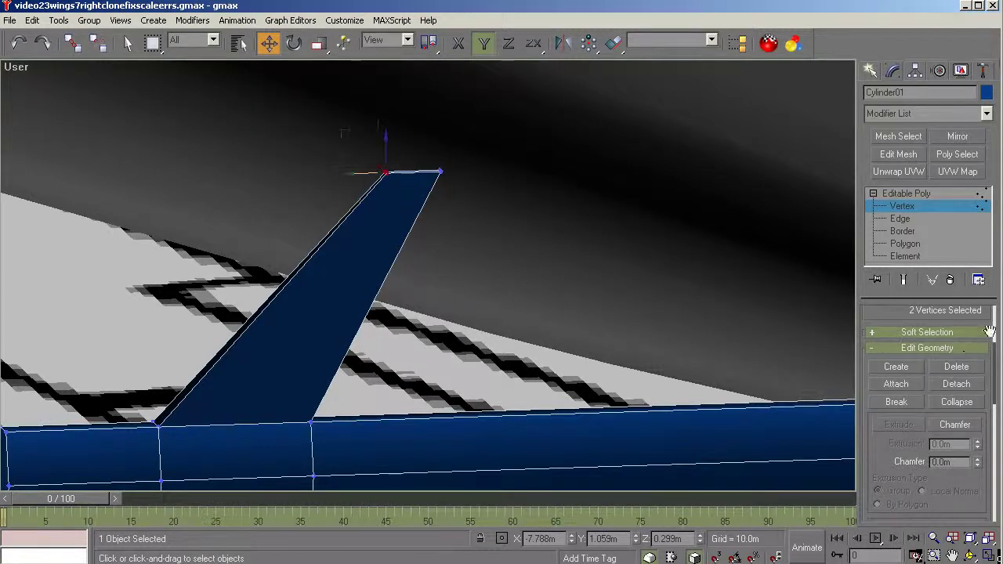
scroll(992, 352, "down", 5)
left_click(899, 418)
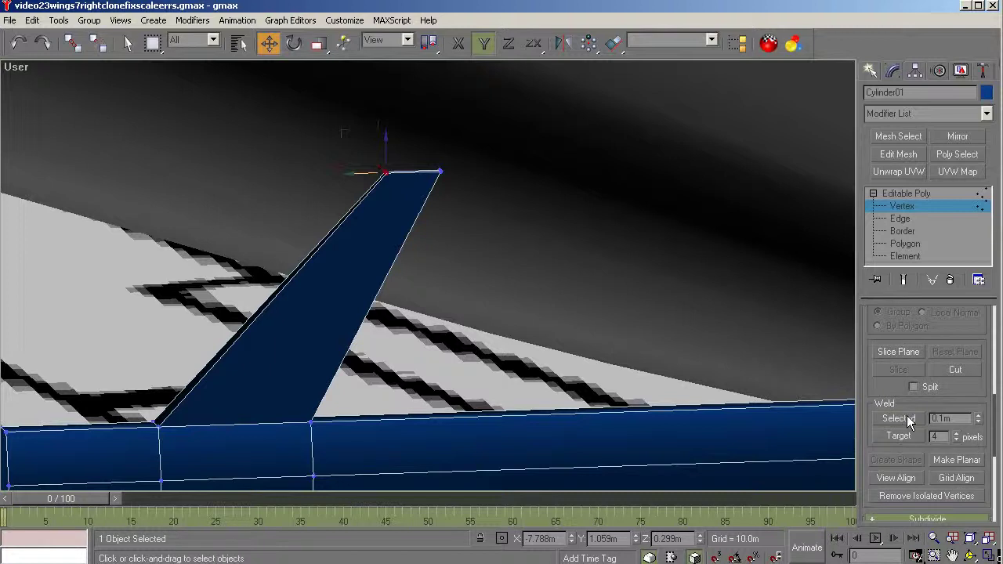
left_click(439, 171)
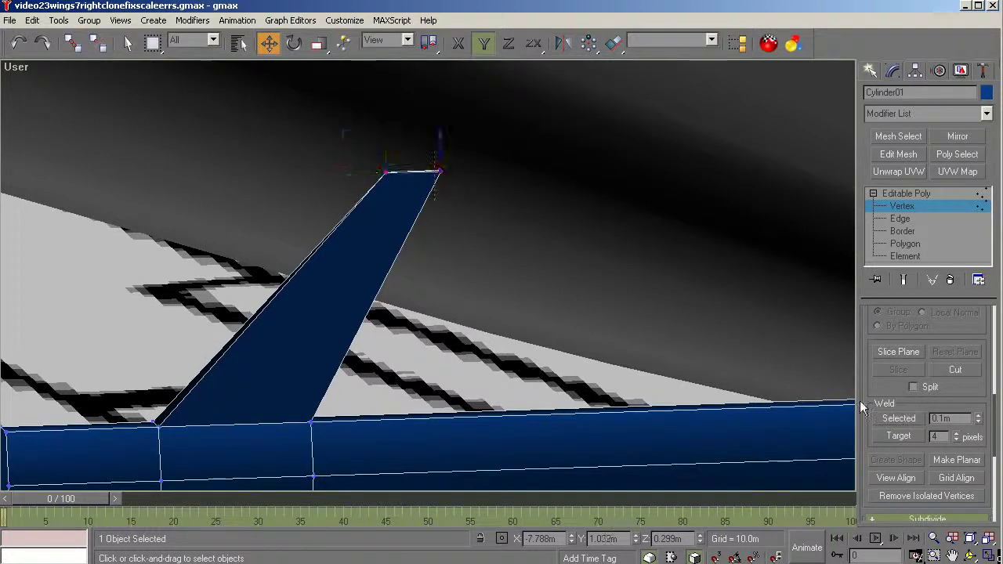
left_click(896, 420)
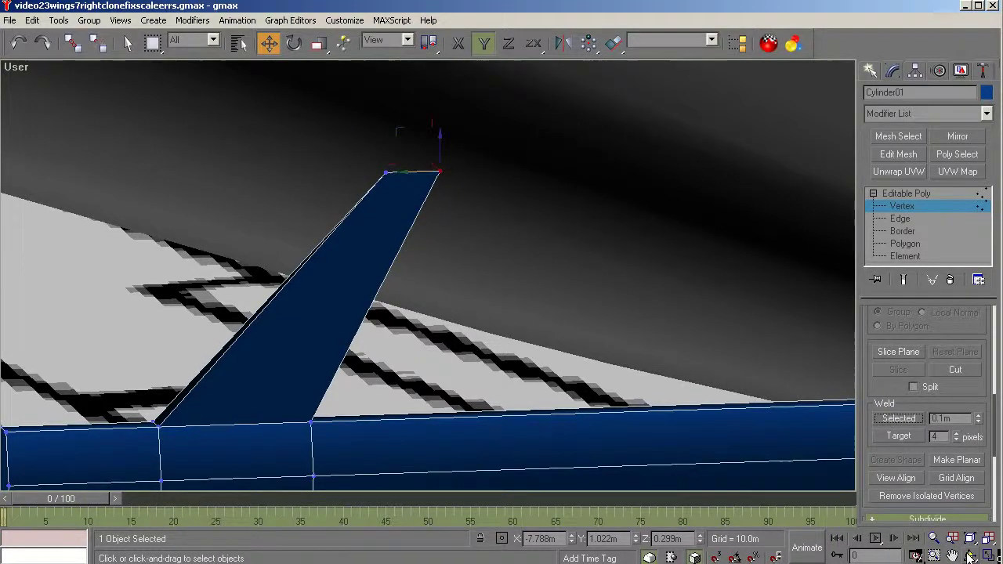
Select the ring of vertices at the pitot tube's front end and scale it down in height to taper the nose.
left_click(970, 555)
left_click_drag(486, 324, 376, 307)
right_click(208, 347)
left_click_drag(196, 318, 278, 437)
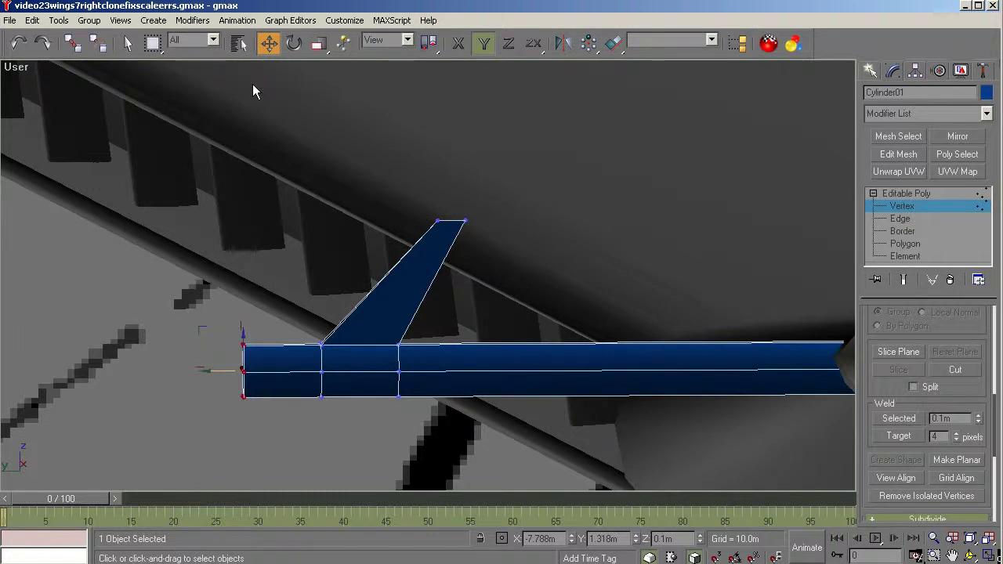
left_click(319, 45)
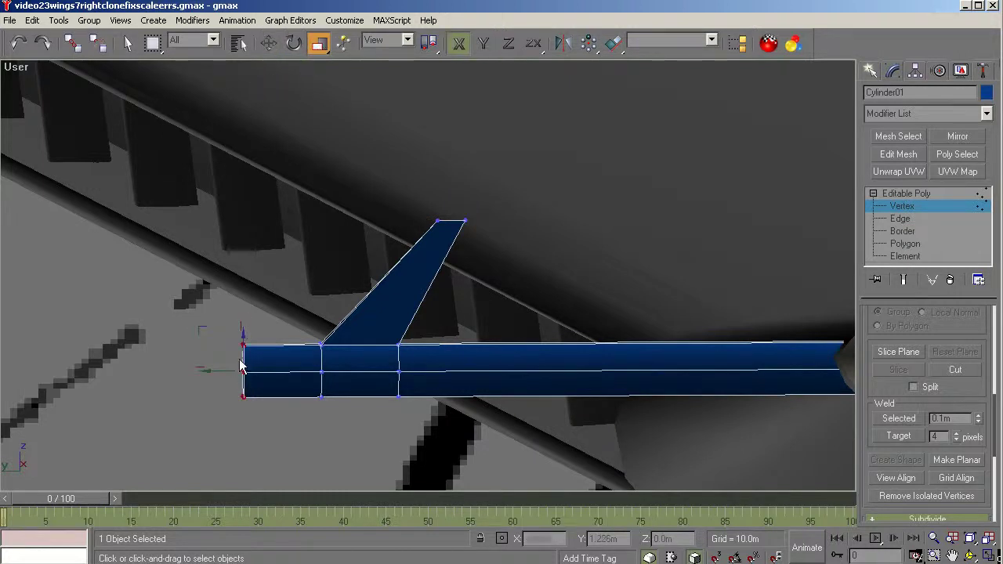
left_click_drag(241, 344, 227, 457)
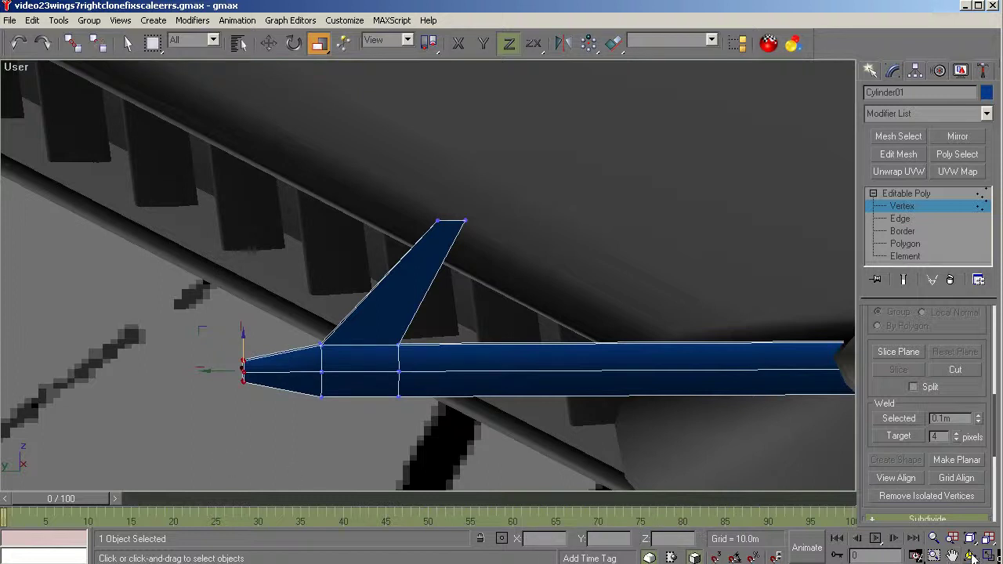
Scale the selected ring at the tube's front end narrower in width, viewing the nose from the front.
left_click(970, 555)
left_click_drag(494, 353, 448, 332)
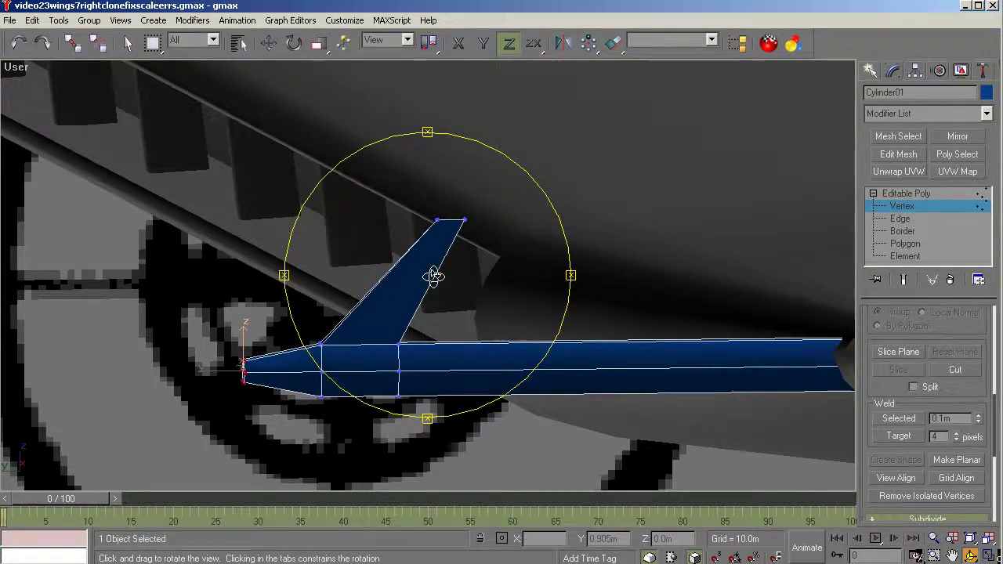
mouse_move(432, 278)
left_mouse_down()
mouse_move(441, 285)
mouse_move(439, 276)
left_mouse_up()
left_click_drag(387, 359, 447, 361)
key("r")
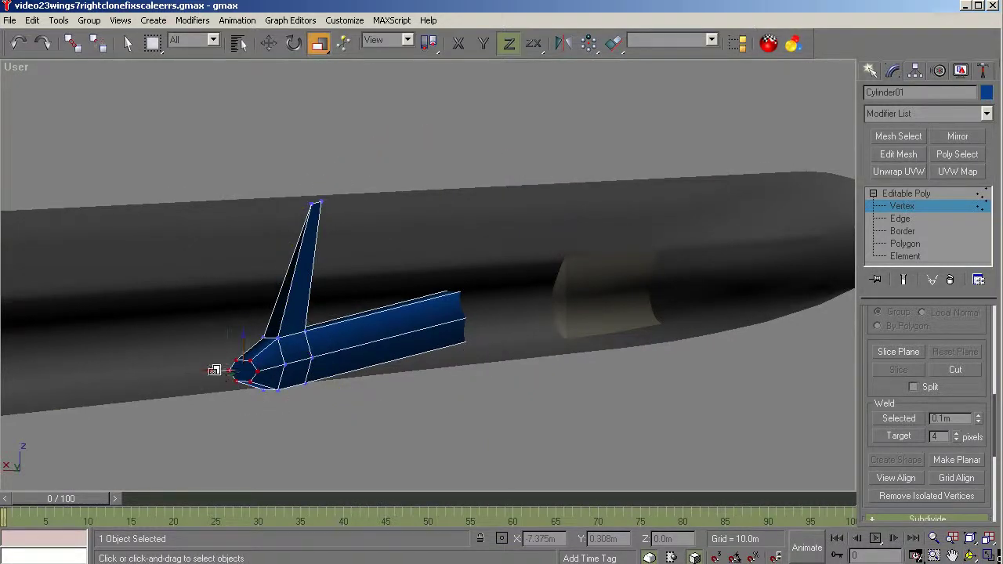
Scale the selected vertices at the tip of the pitot tube narrower along the X axis.
key("F5")
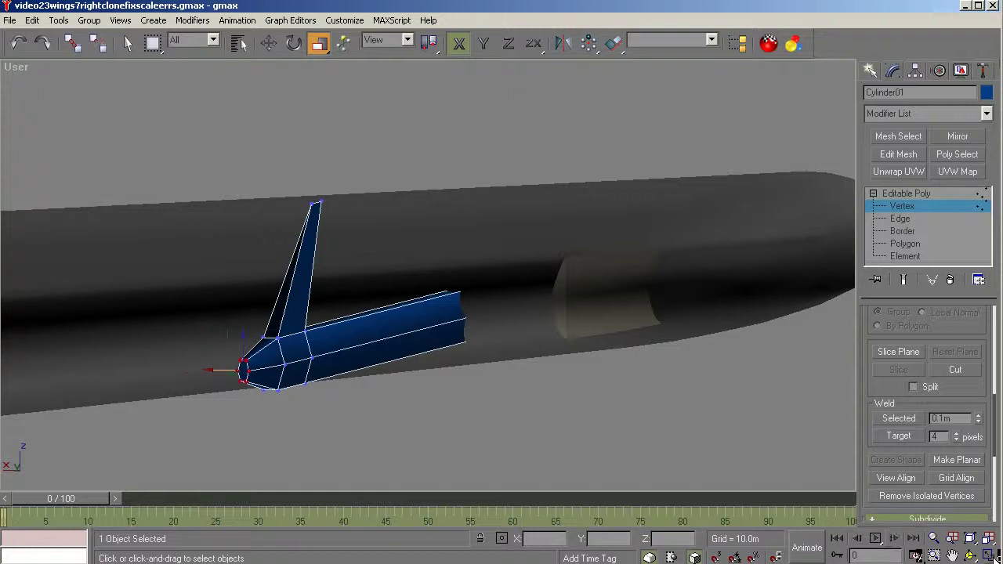
left_click(972, 555)
left_click_drag(477, 320, 425, 329)
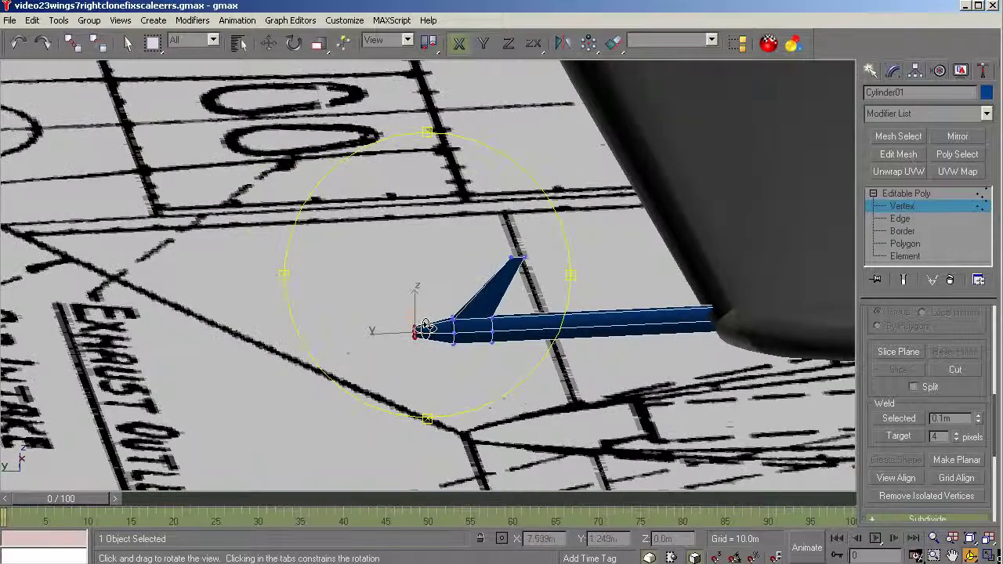
Change the pitot tube's object color to the dark grey custom color and leave vertex editing.
left_click(987, 92)
left_click(618, 324)
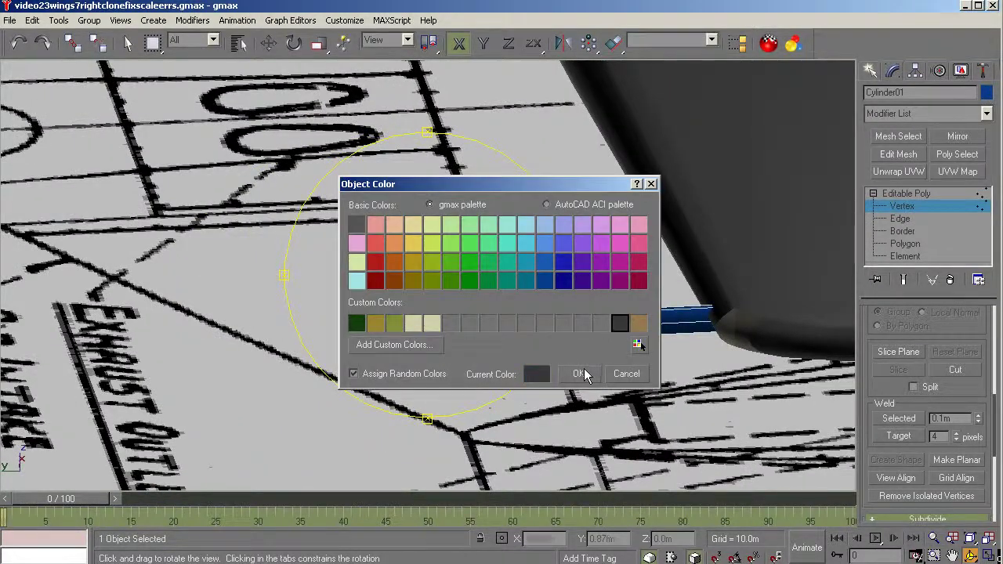
left_click(579, 373)
mouse_move(491, 345)
left_mouse_down()
mouse_move(437, 340)
mouse_move(551, 327)
mouse_move(459, 324)
mouse_move(478, 321)
mouse_move(488, 340)
mouse_move(515, 340)
mouse_move(547, 315)
mouse_move(470, 331)
mouse_move(494, 349)
left_mouse_up()
left_click(907, 193)
Link the pitot tube to the left wing as its parent.
left_click(318, 43)
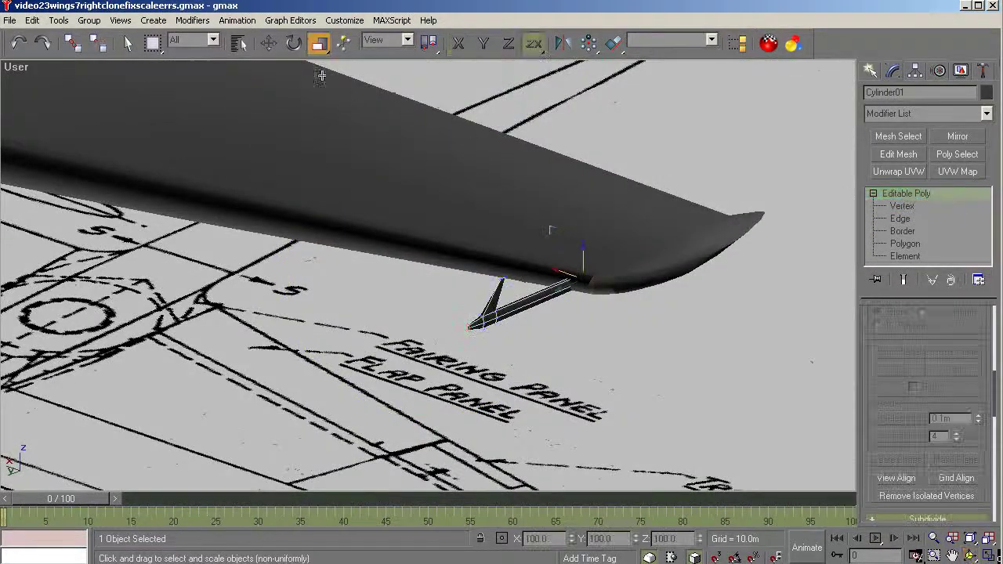
left_click(72, 44)
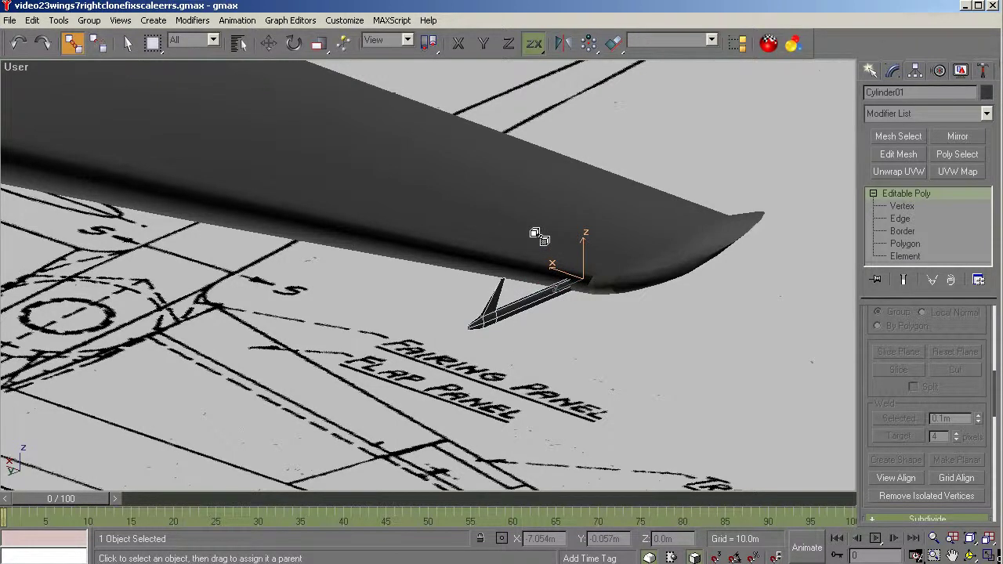
left_click(128, 43)
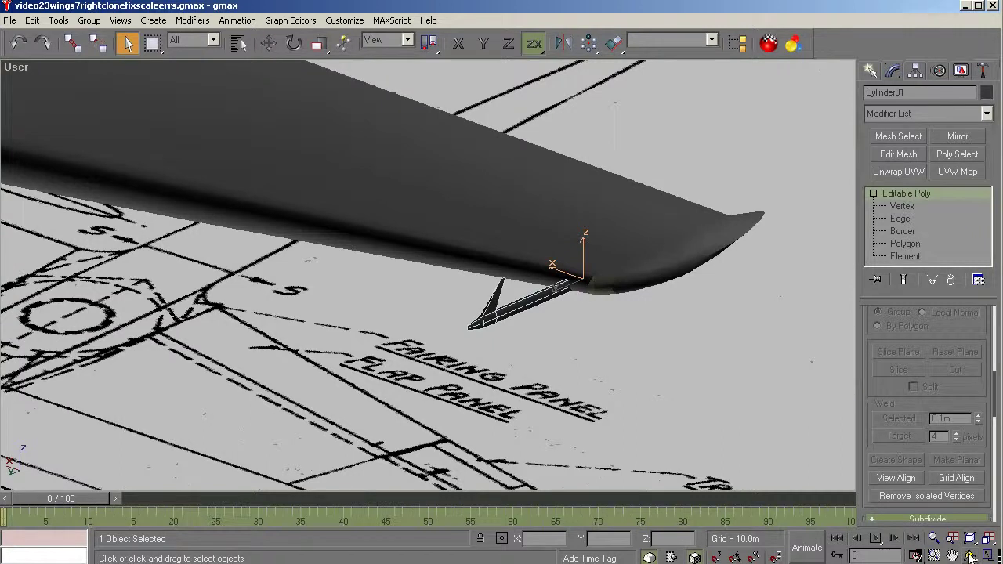
Deselect the pitot tube and hide every object in the scene.
left_click(970, 555)
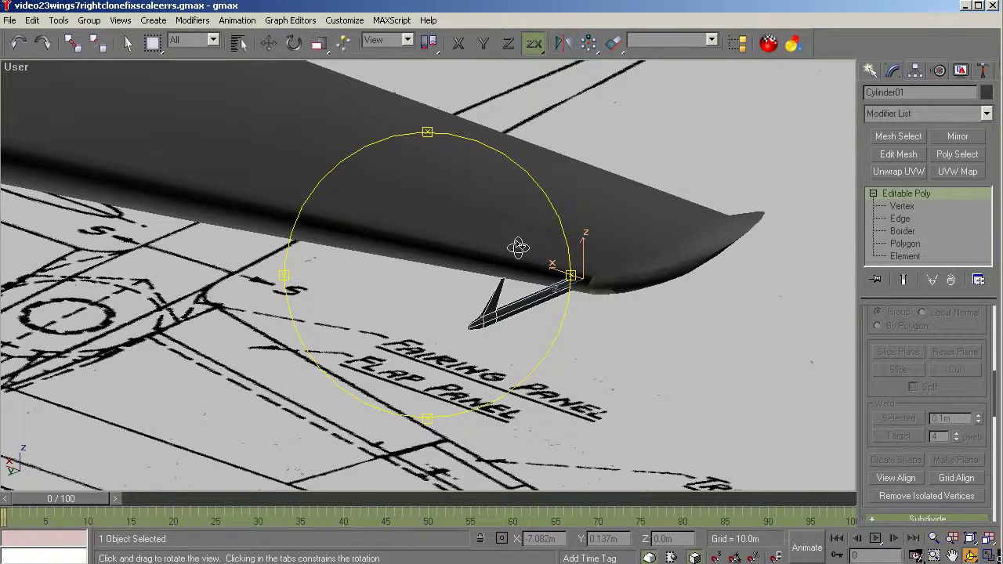
left_click_drag(523, 227, 401, 301)
right_click(178, 254)
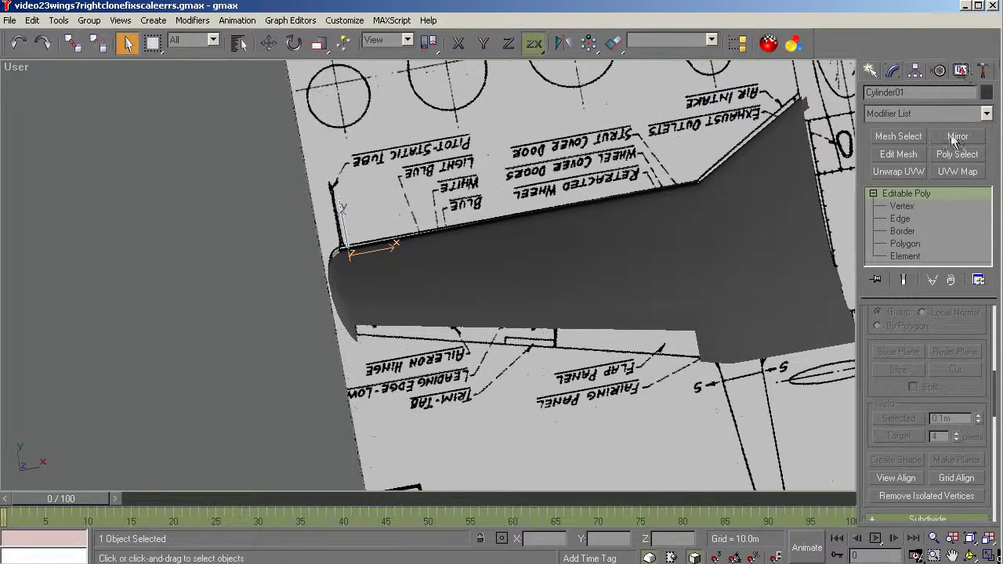
left_click(265, 228)
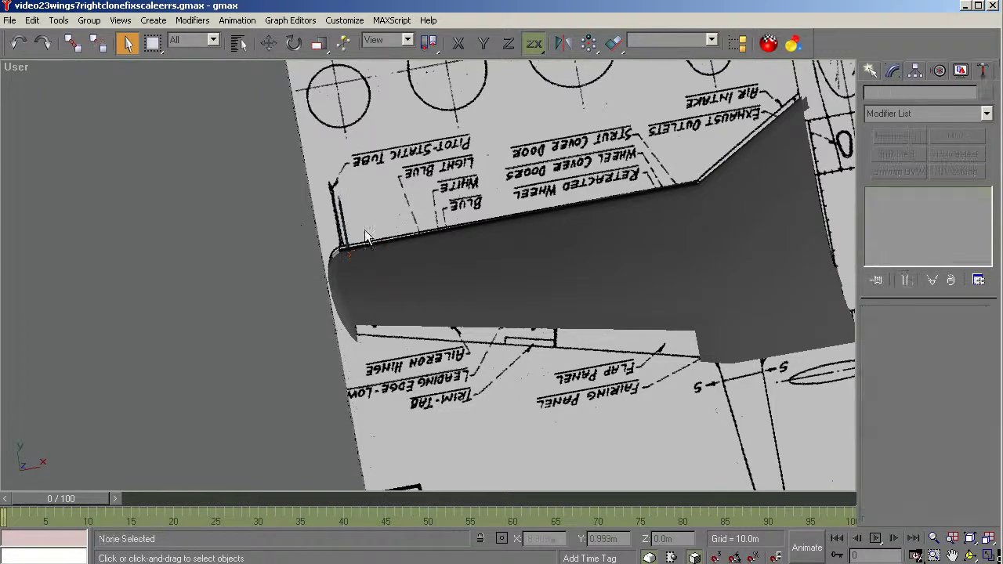
left_click(963, 71)
left_click(928, 255)
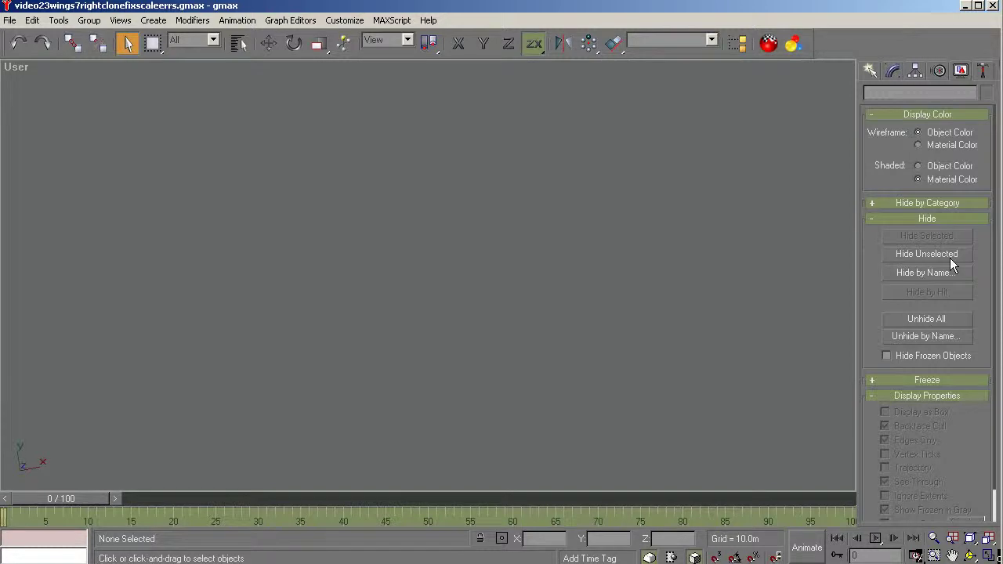
Unhide only l_aileron_01, l_flap_01 and l_flap_02, using the subtree listing of hidden objects.
left_click(926, 337)
left_click(411, 411)
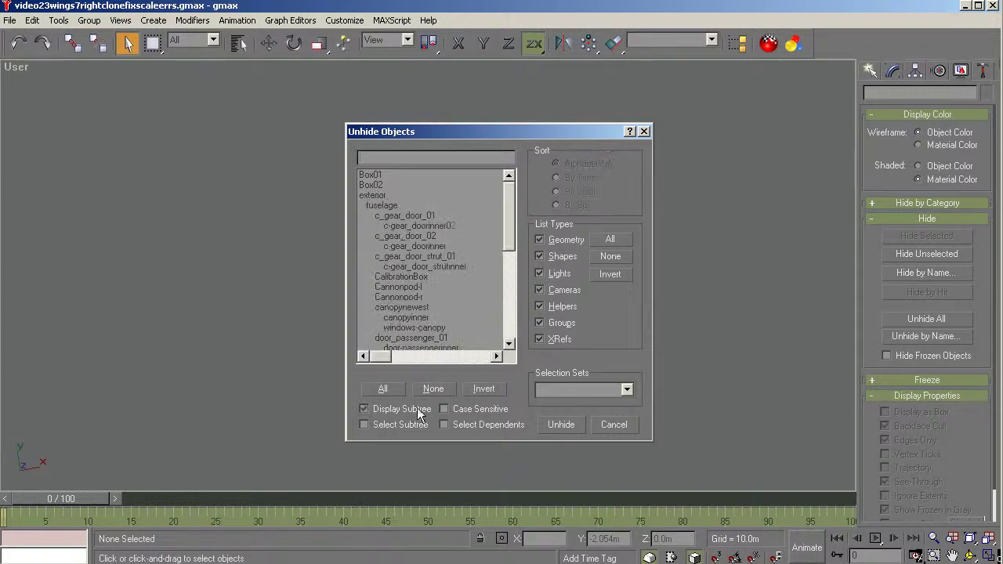
left_click_drag(510, 263, 509, 343)
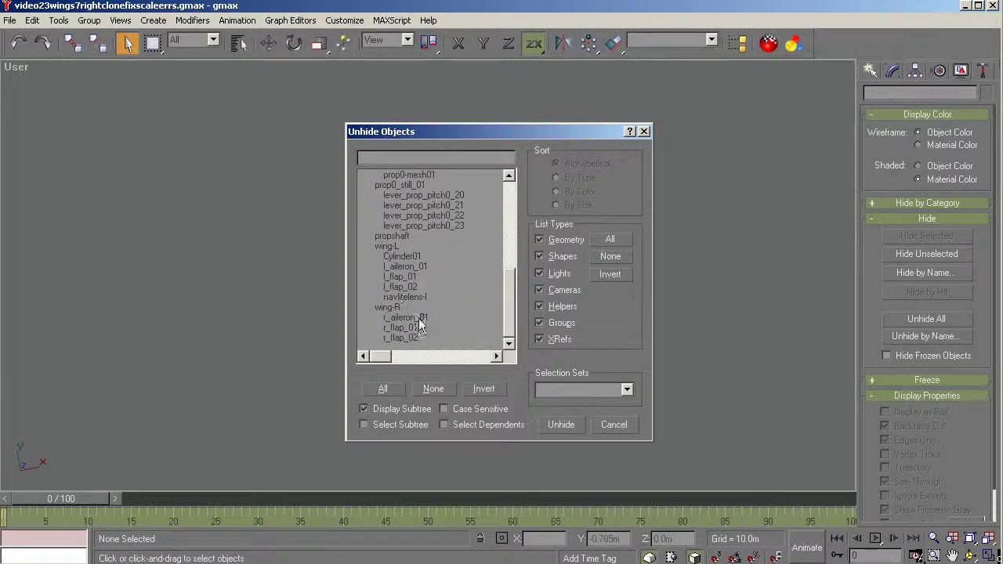
left_click(404, 268)
left_click(408, 279, "ctrl")
left_click(409, 288, "ctrl")
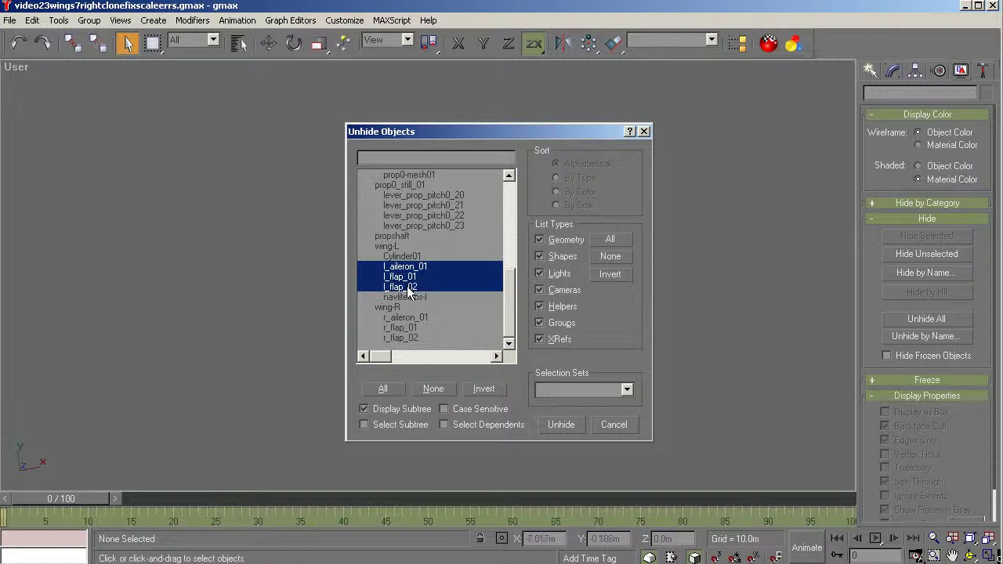
left_click(562, 426)
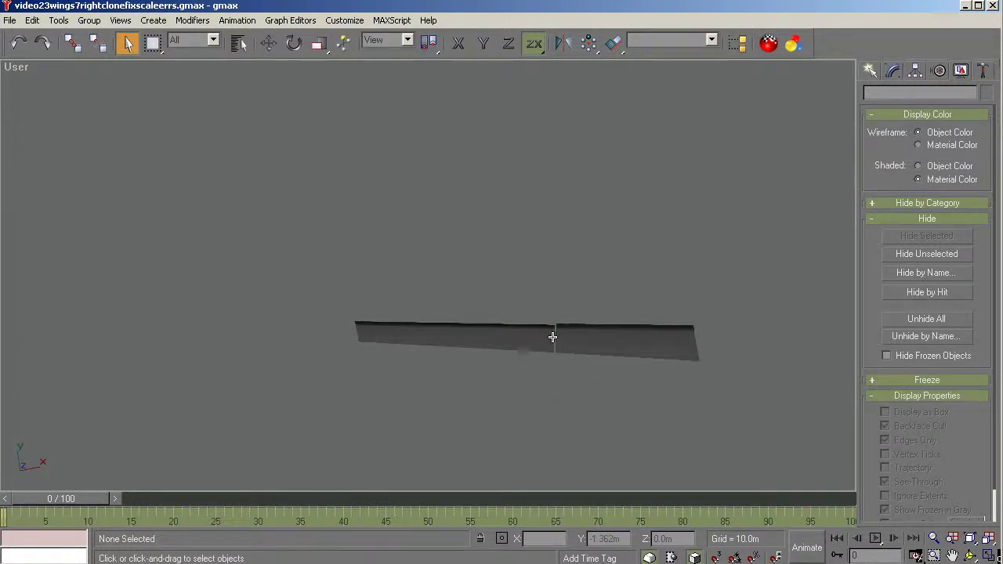
Show the left wing's control surfaces in the Top view with Wireframe display.
key("t")
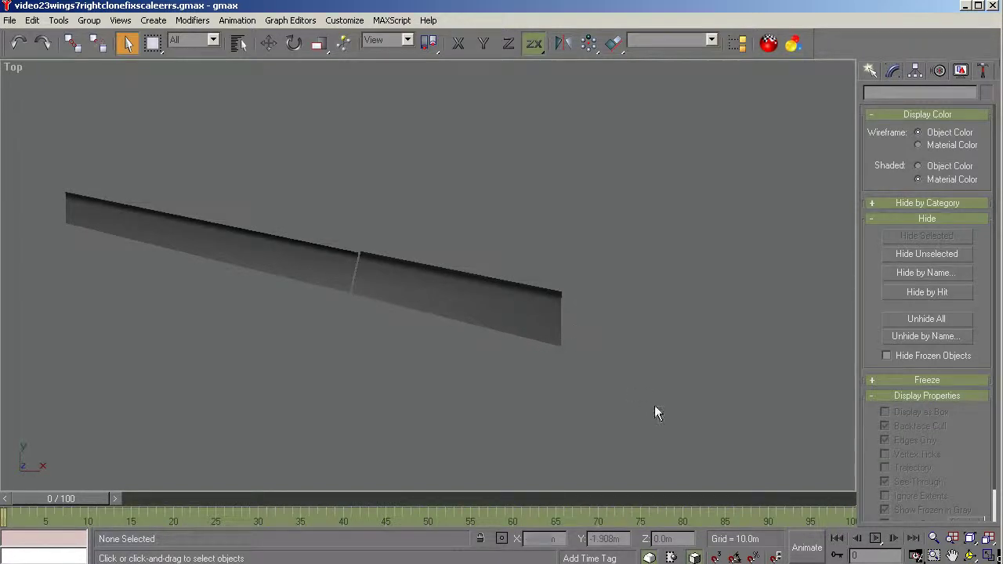
left_click(936, 555)
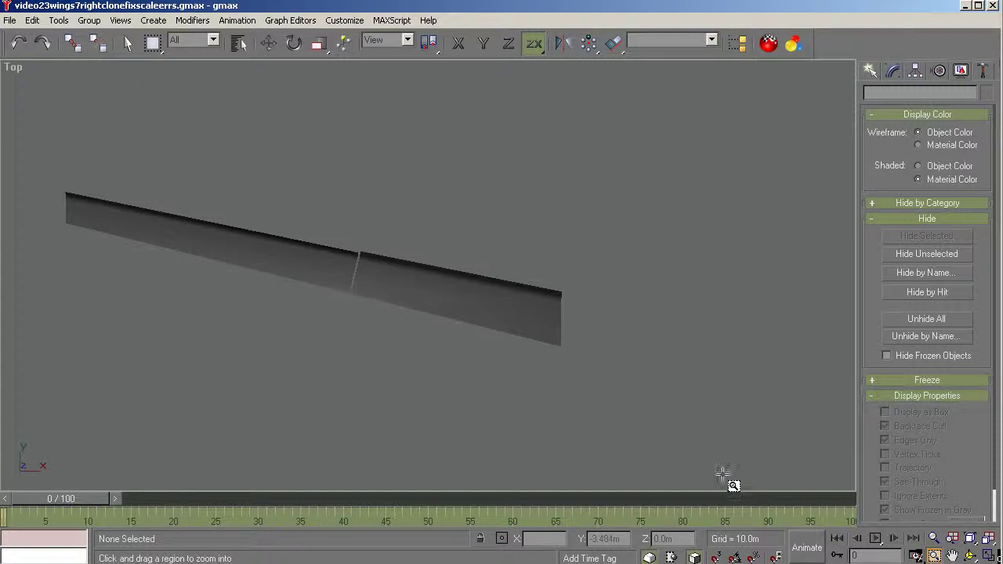
left_click(934, 537)
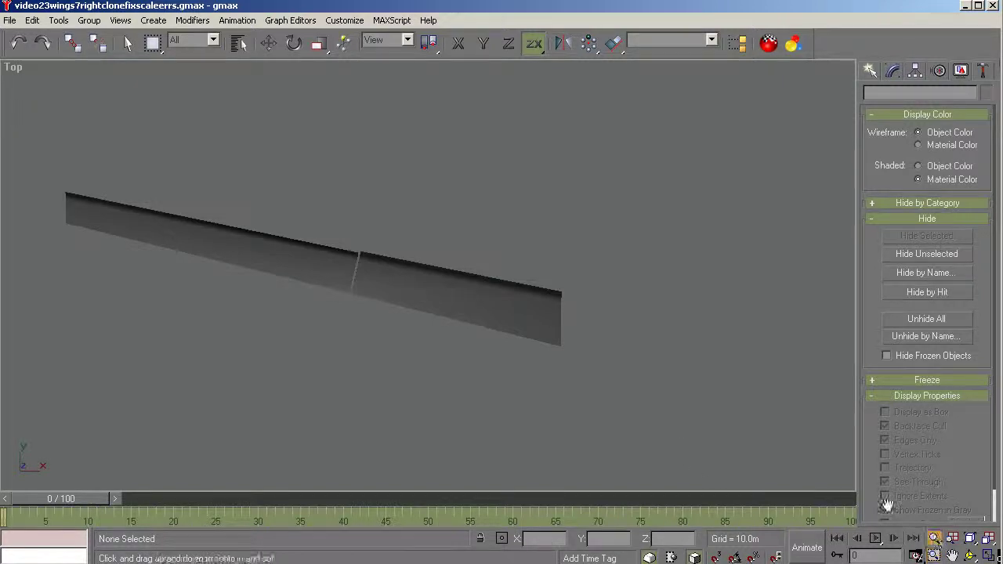
left_click_drag(420, 273, 426, 185)
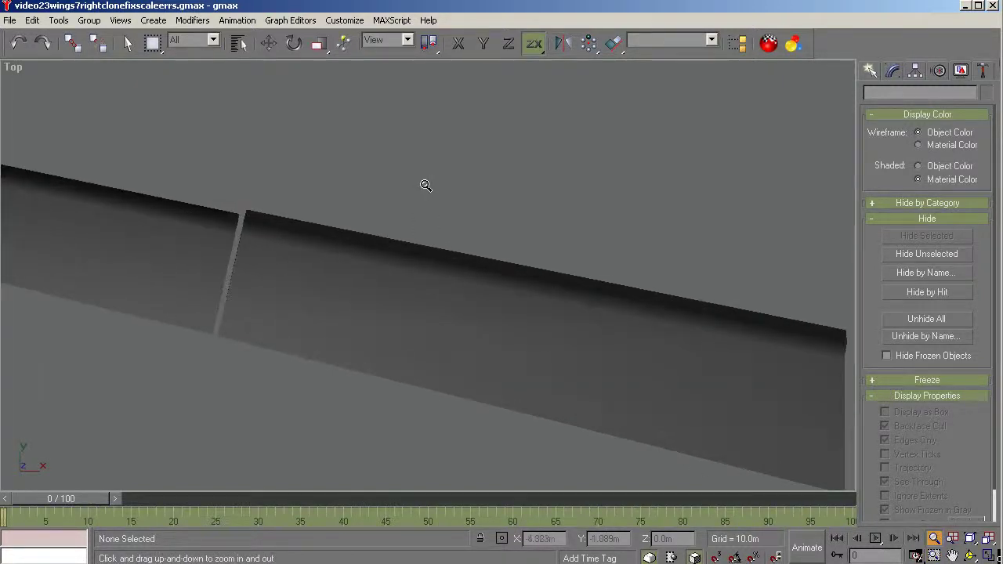
right_click(15, 67)
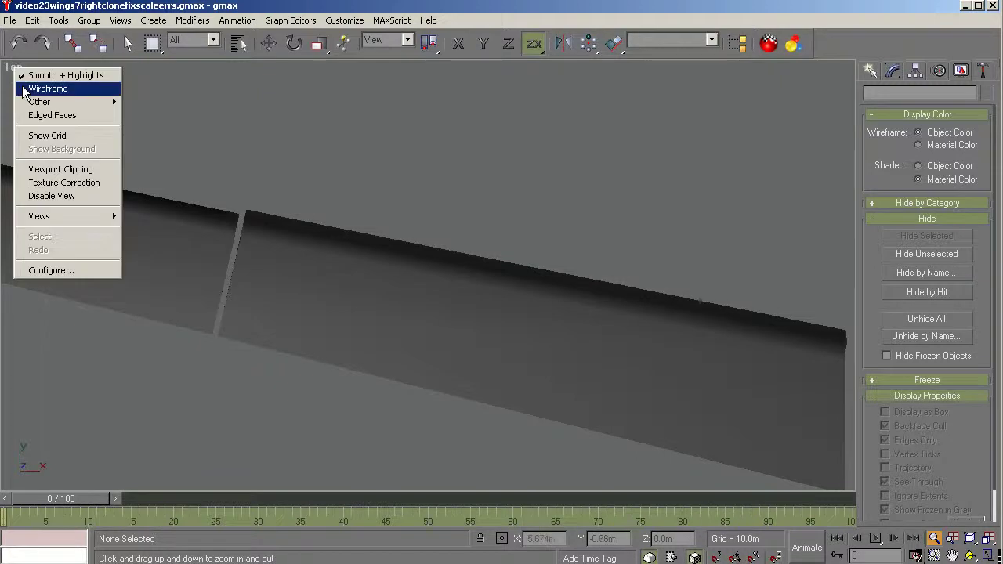
left_click(26, 93)
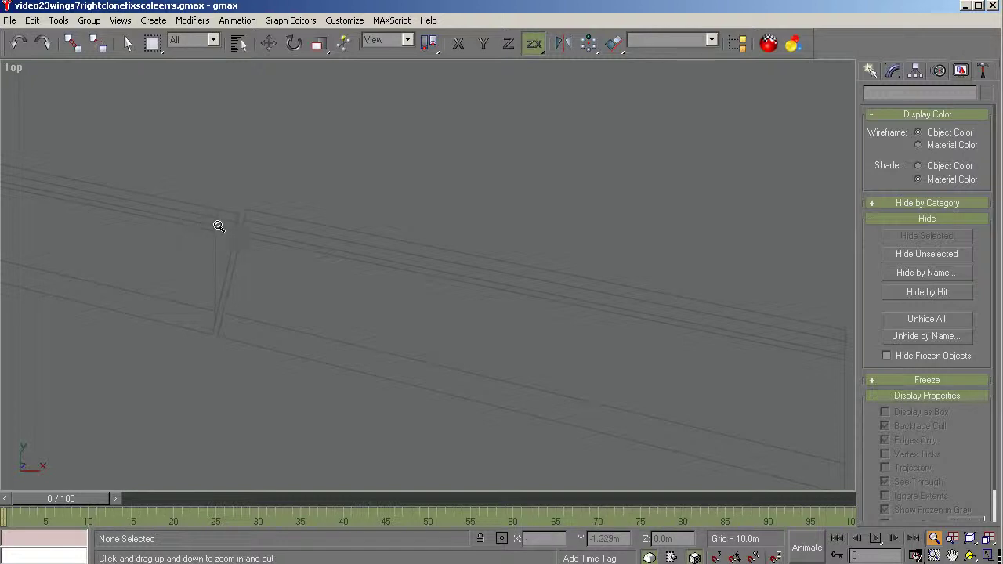
Center the pivot of l_flap_01 to the object and align it to the world, affecting the pivot only.
left_click_drag(191, 219, 501, 277)
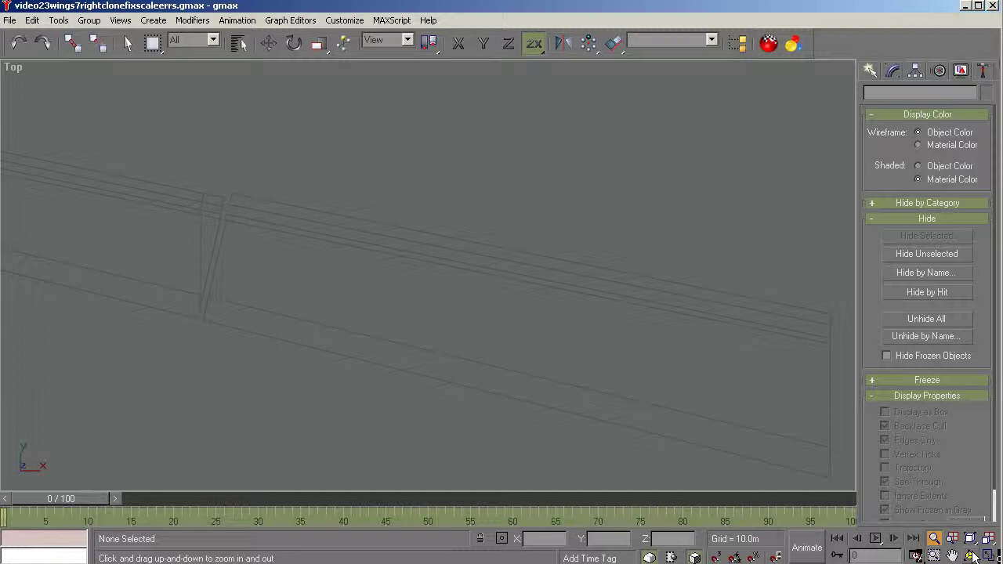
left_click(934, 555)
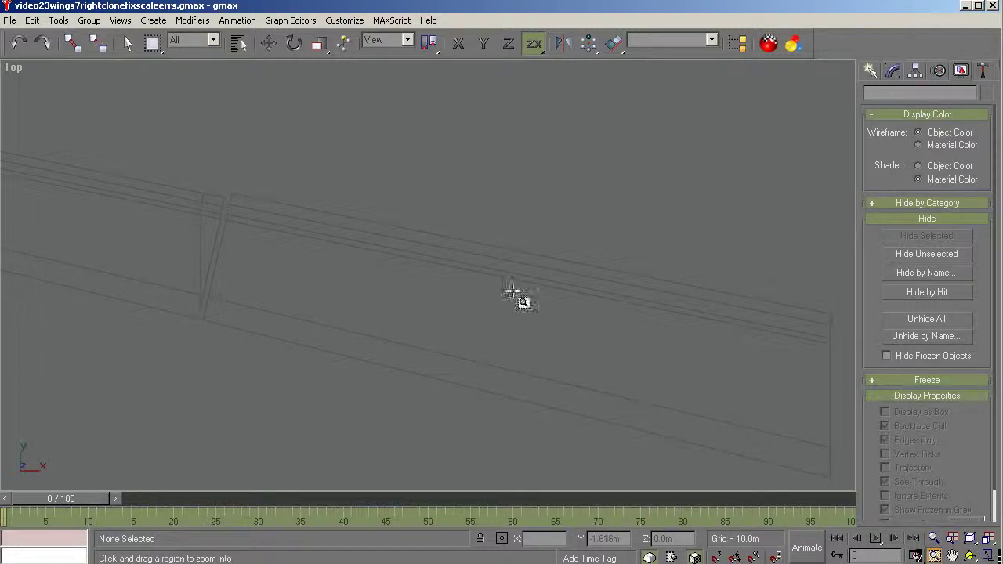
left_click_drag(710, 196, 337, 436)
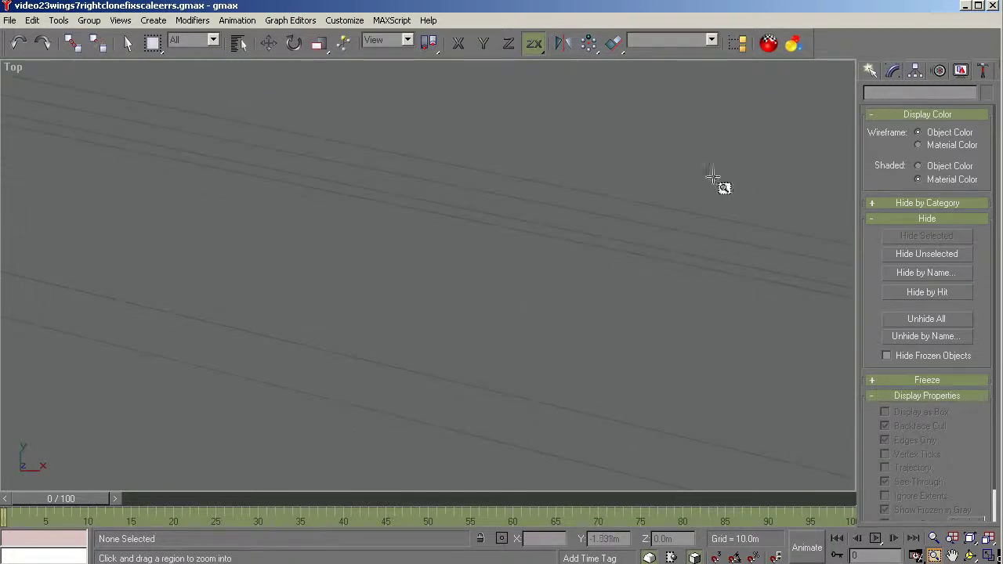
right_click(663, 188)
left_click(610, 244)
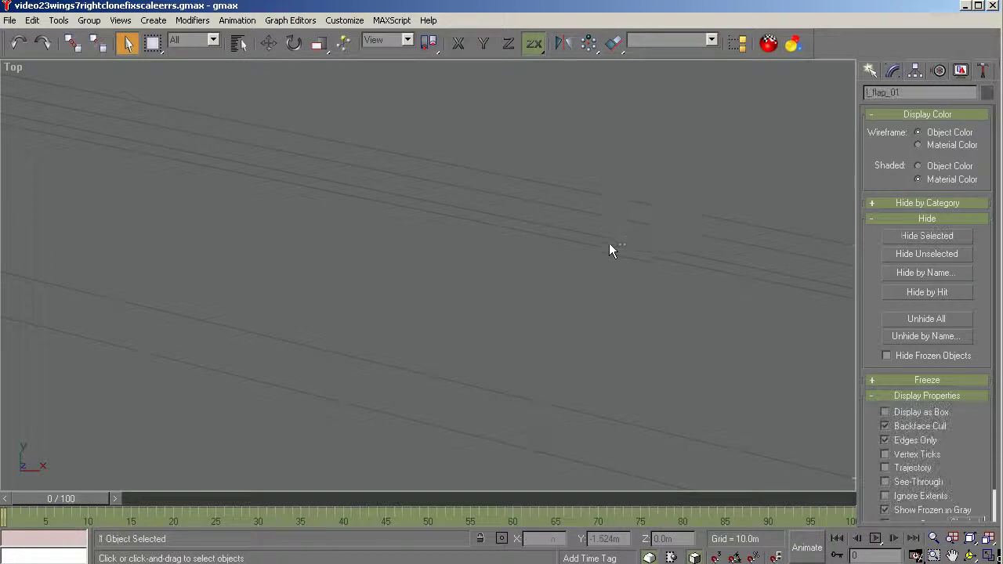
left_click(915, 70)
left_click(909, 170)
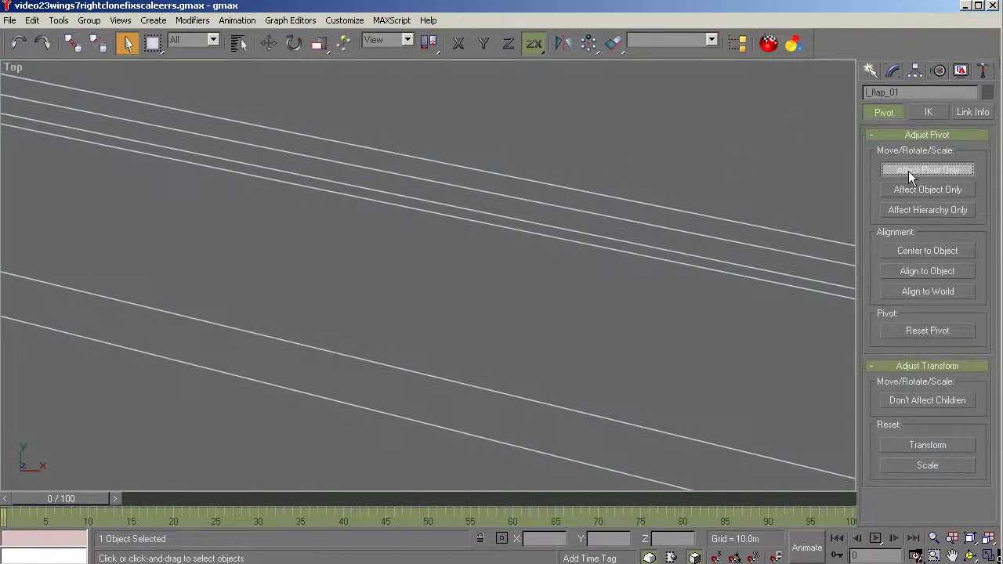
left_click(916, 253)
left_click(917, 290)
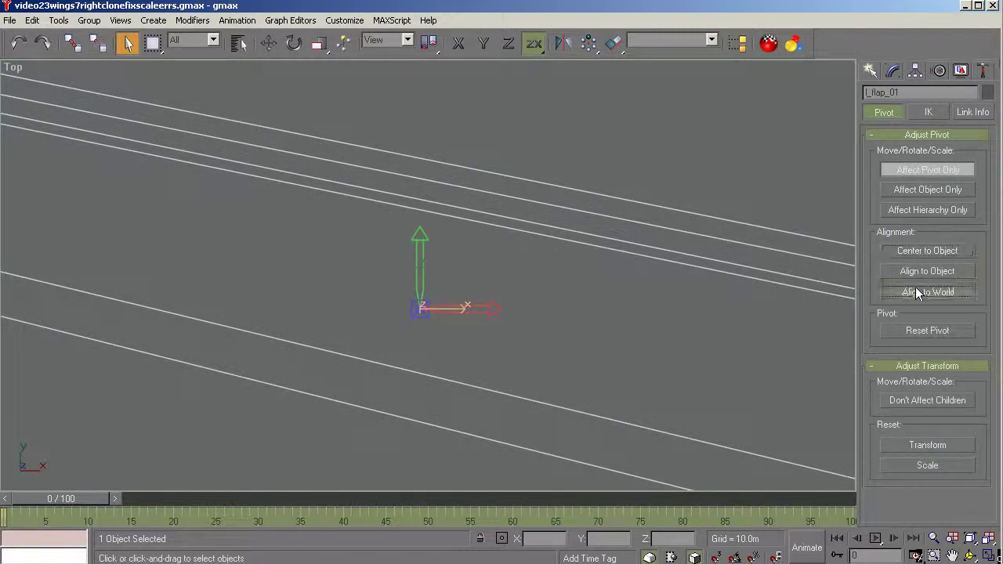
Move l_flap_01's pivot along its local Y axis to the second lengthwise edge from the flap's front, with the edges levelled in view.
left_click(972, 555)
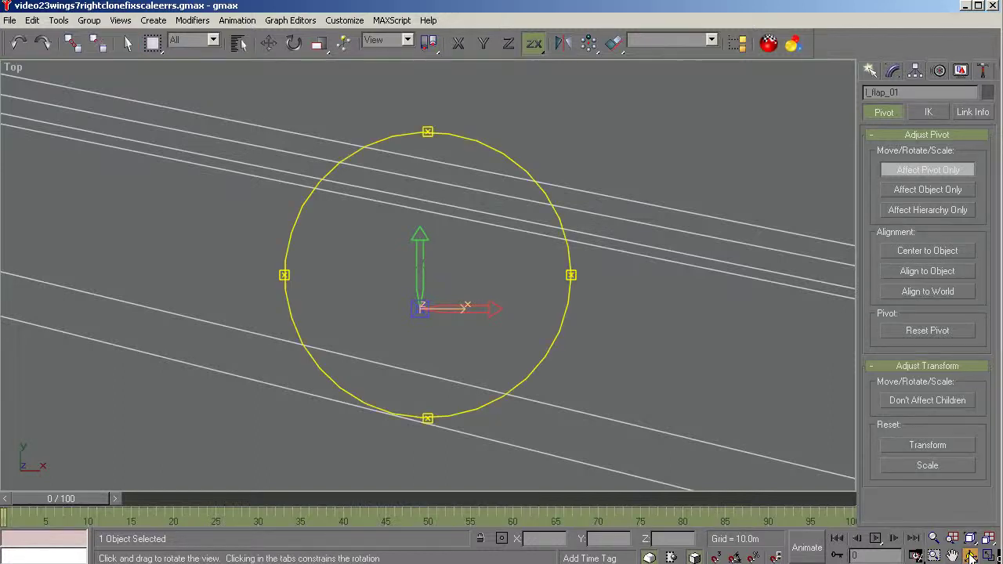
left_click_drag(746, 440, 744, 362)
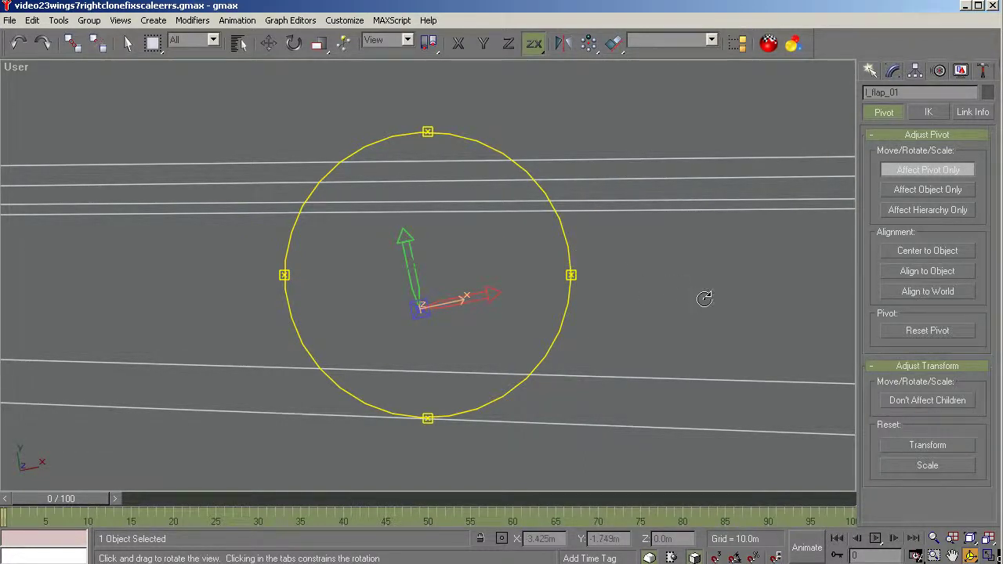
left_click_drag(703, 299, 705, 299)
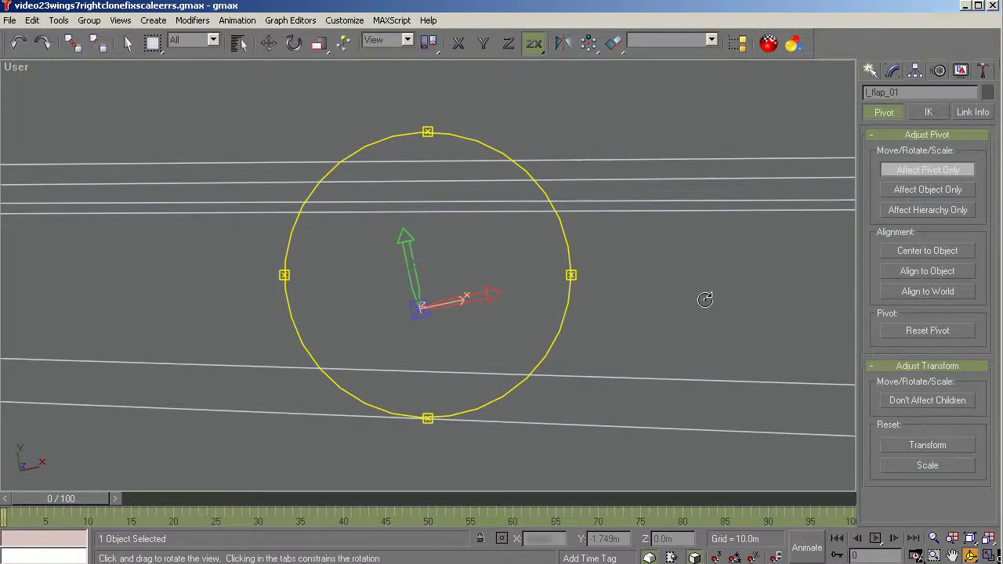
left_click_drag(414, 196, 415, 204)
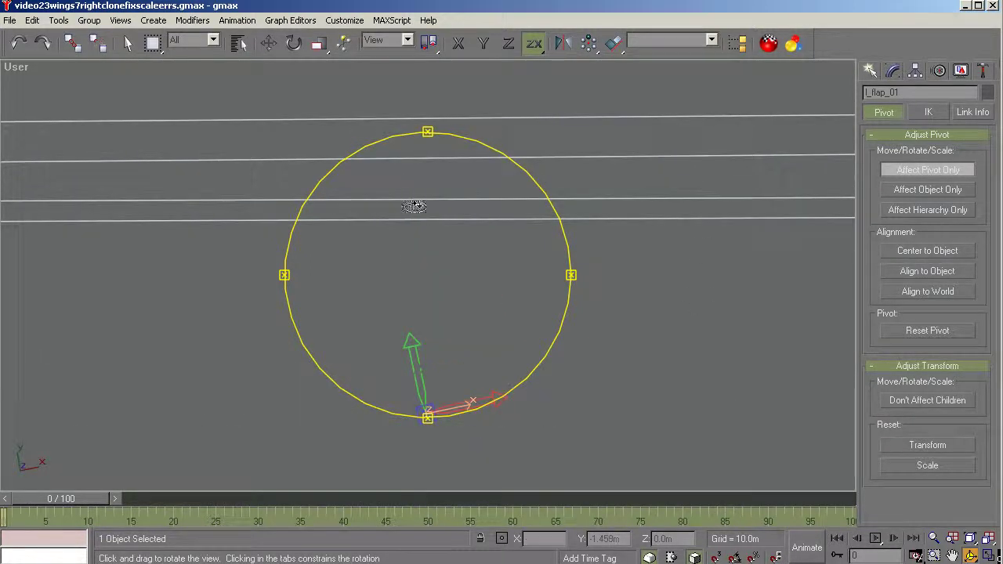
left_click_drag(732, 264, 735, 269)
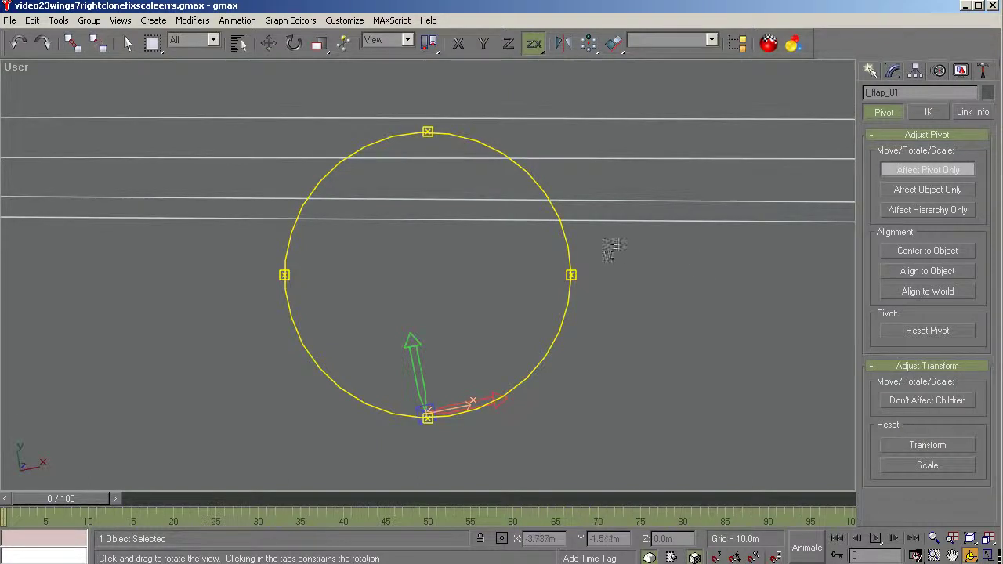
left_click(269, 44)
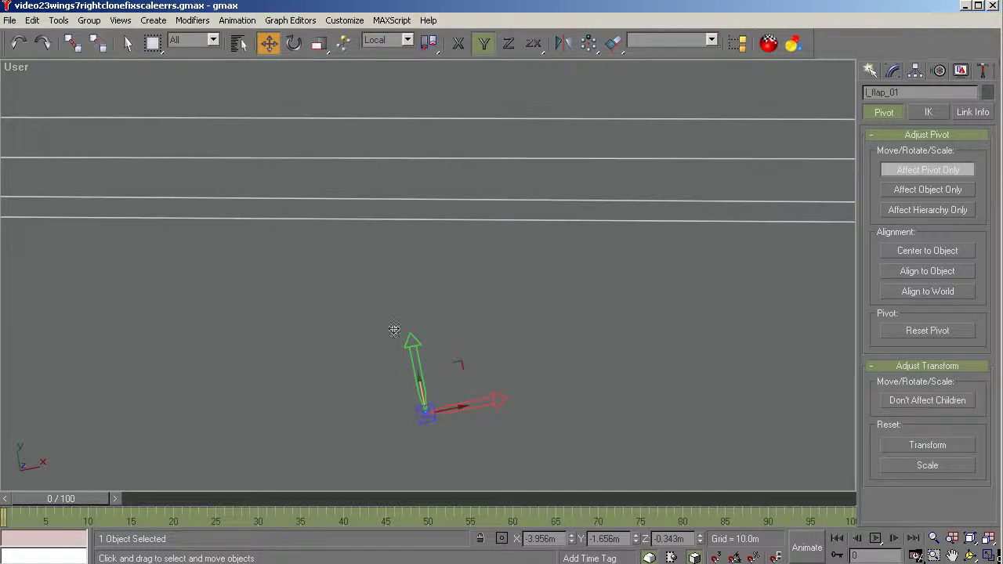
left_click_drag(421, 392, 376, 135)
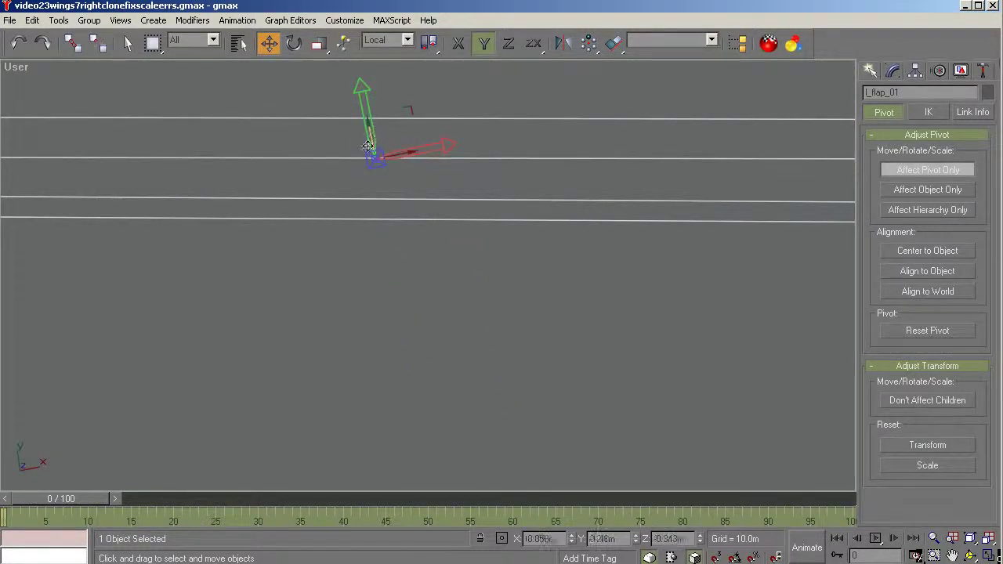
Refine l_flap_01's pivot position exactly onto that edge and rotate the pivot about Z to about -11.3 degrees so X follows the edge.
scroll(336, 138, "up", 4)
scroll(335, 138, "up", 6)
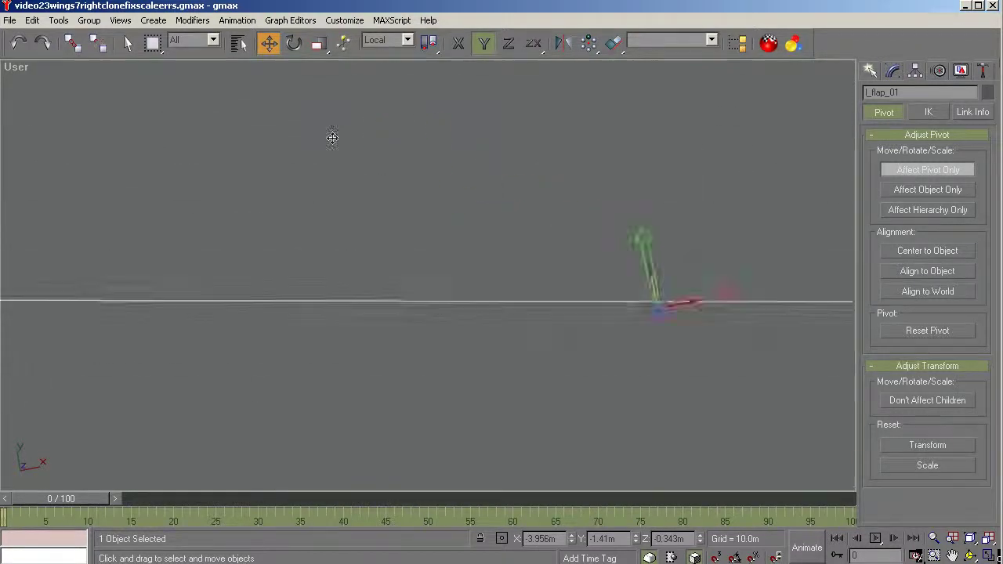
scroll(556, 268, "up", 5)
scroll(156, 197, "down", 4)
scroll(534, 264, "up", 2)
scroll(396, 277, "up", 2)
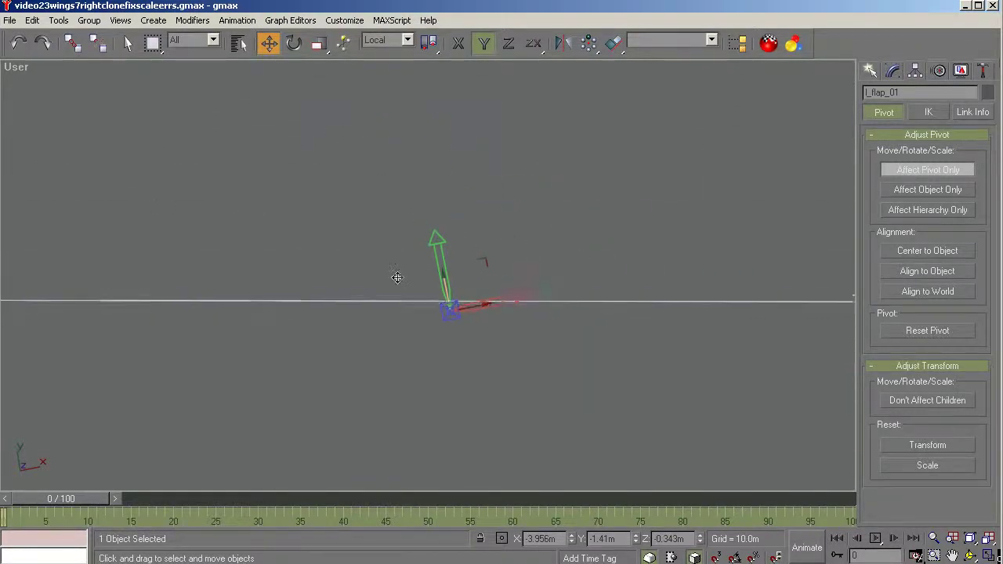
scroll(427, 337, "up", 4)
scroll(546, 145, "up", 2)
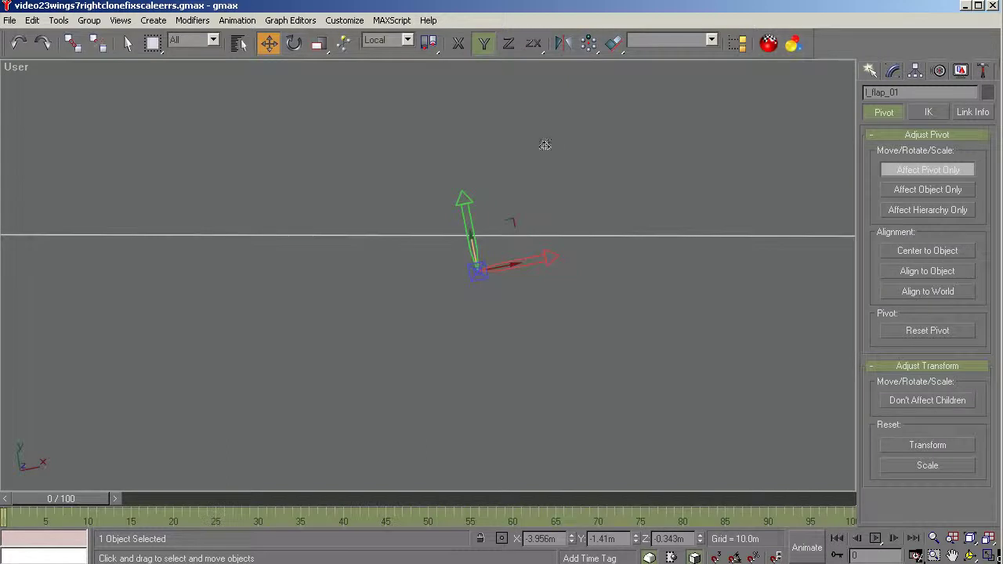
left_click_drag(473, 250, 465, 214)
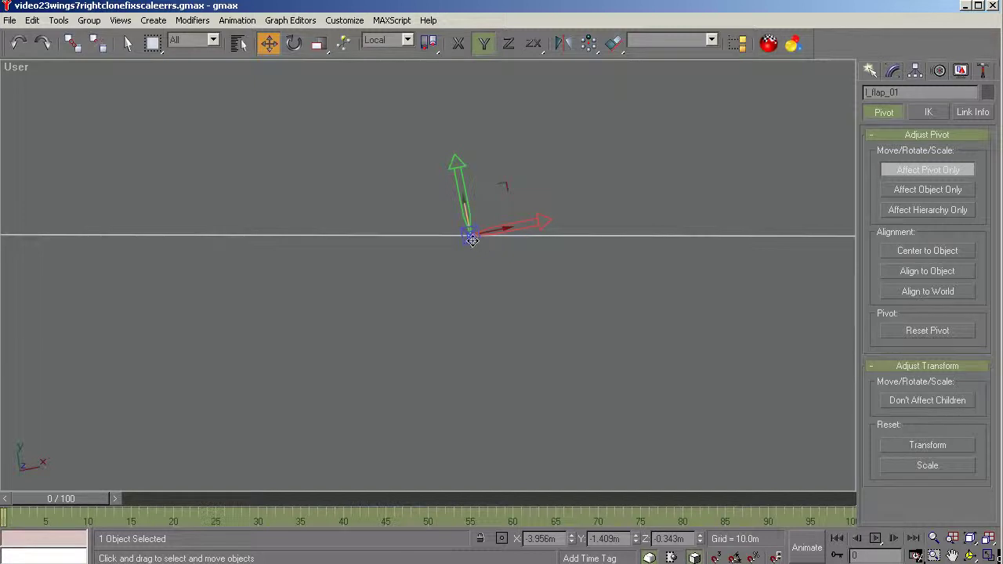
left_click(294, 43)
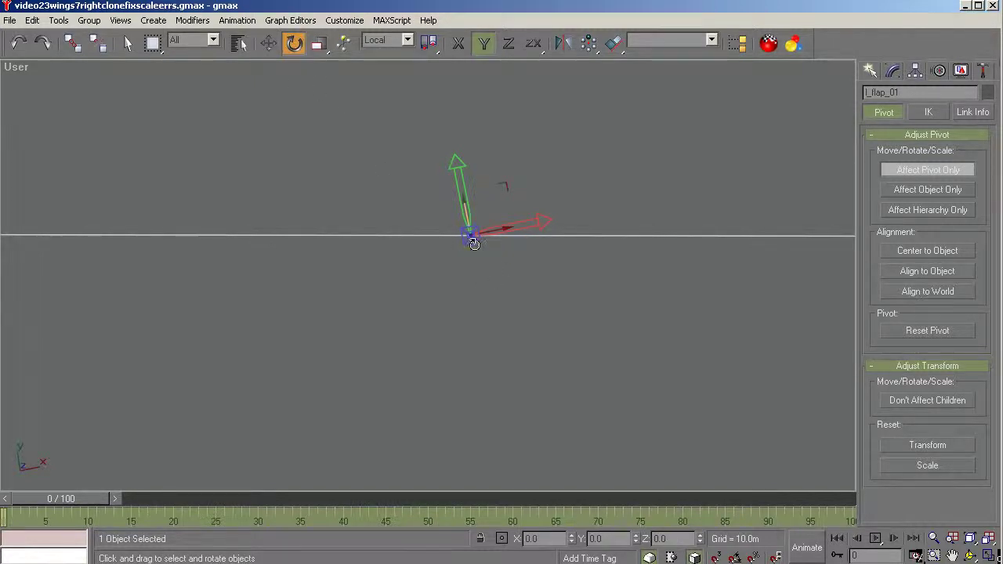
mouse_move(471, 226)
left_mouse_down()
mouse_move(497, 537)
mouse_move(470, 227)
left_mouse_up()
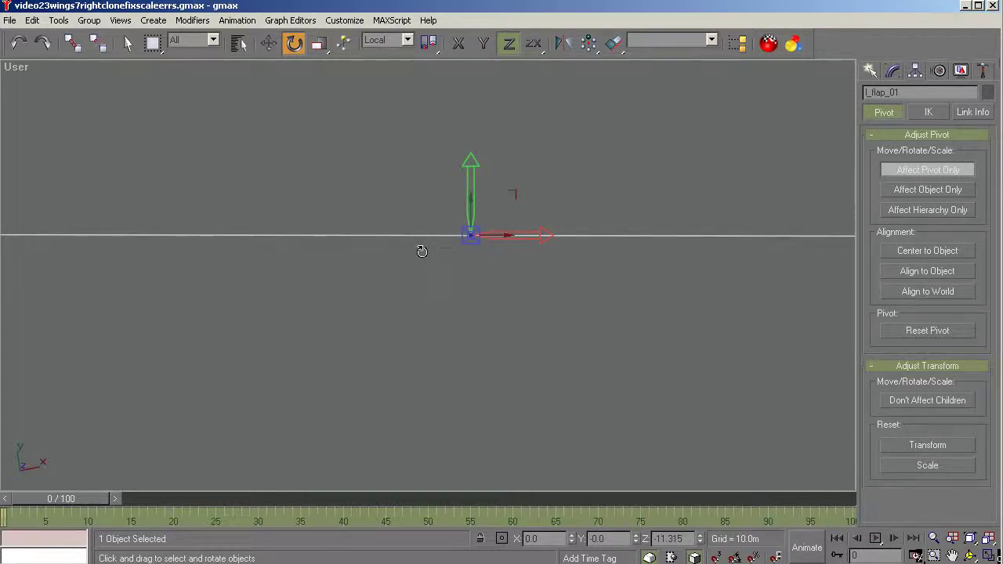
Starting from the Back view, rotate l_flap_01's pivot about local Y by about 5.7 degrees so its X axis runs parallel to the flap's edges.
key("k")
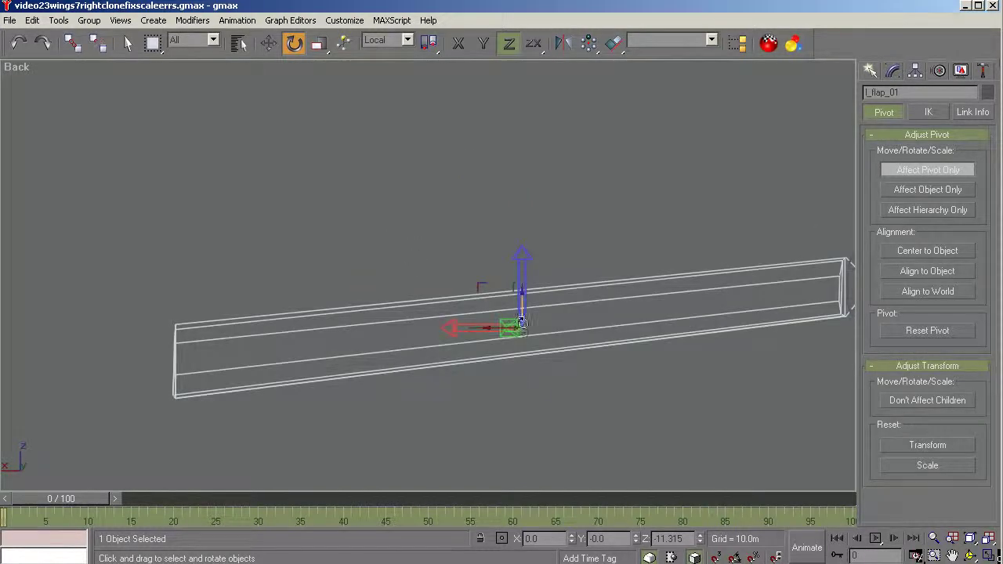
left_click(935, 555)
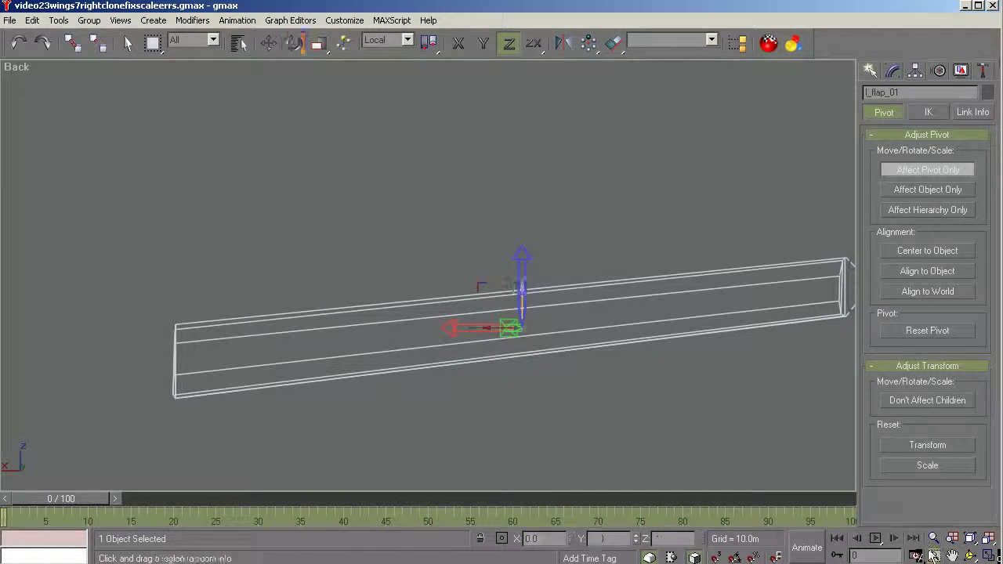
left_click_drag(553, 256, 421, 423)
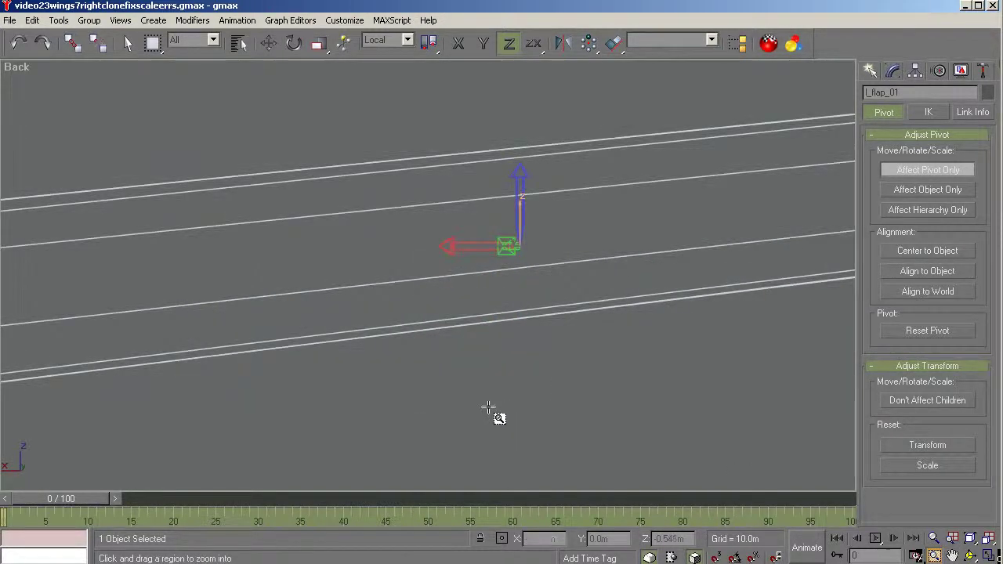
left_click(972, 556)
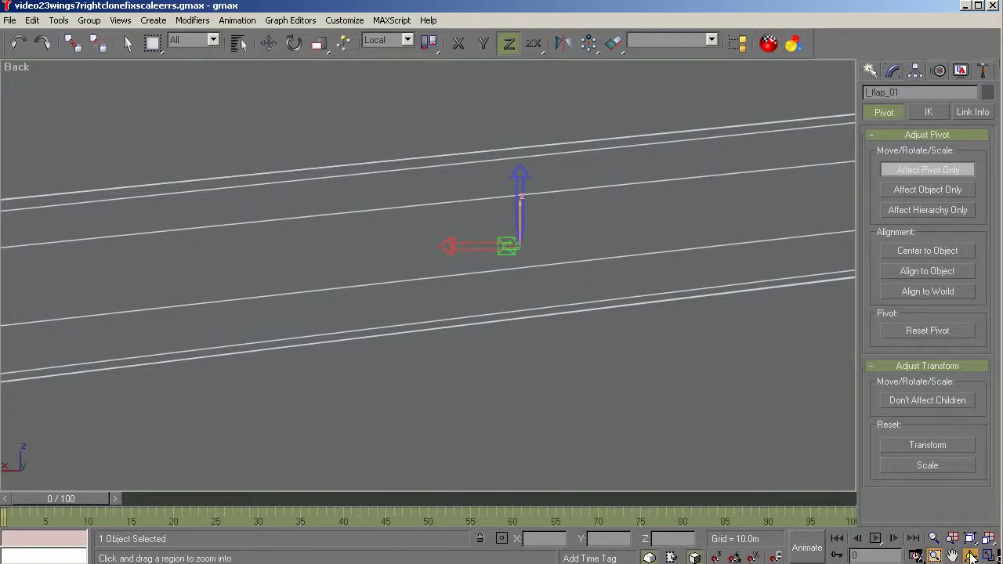
left_click_drag(758, 341, 773, 376)
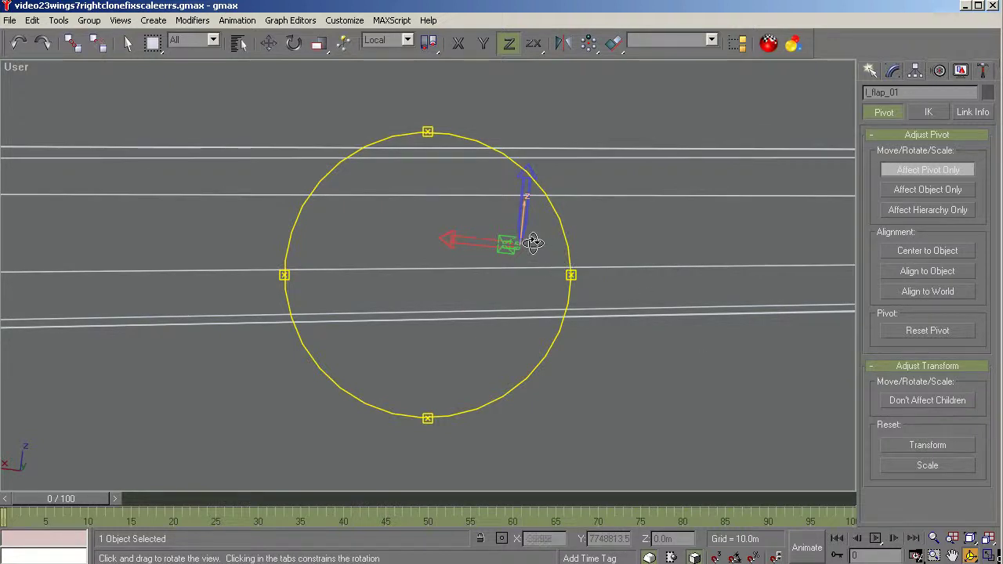
left_click_drag(533, 243, 530, 239)
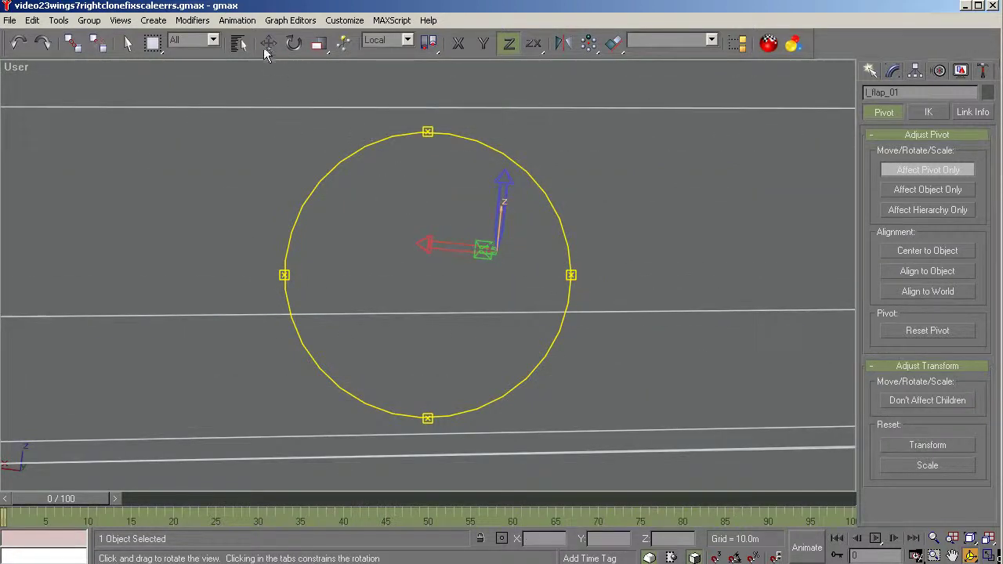
left_click(294, 43)
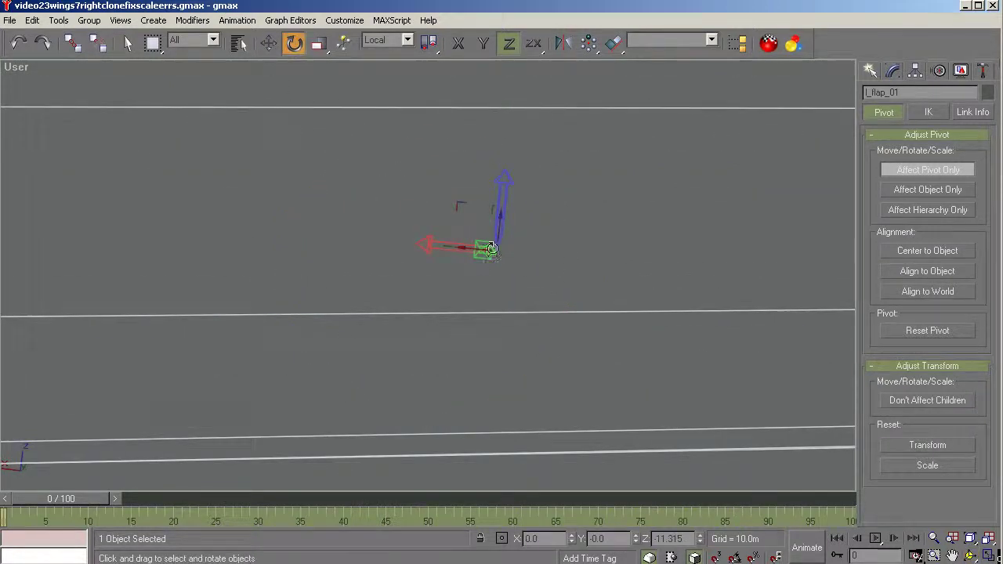
left_click_drag(489, 247, 617, 141)
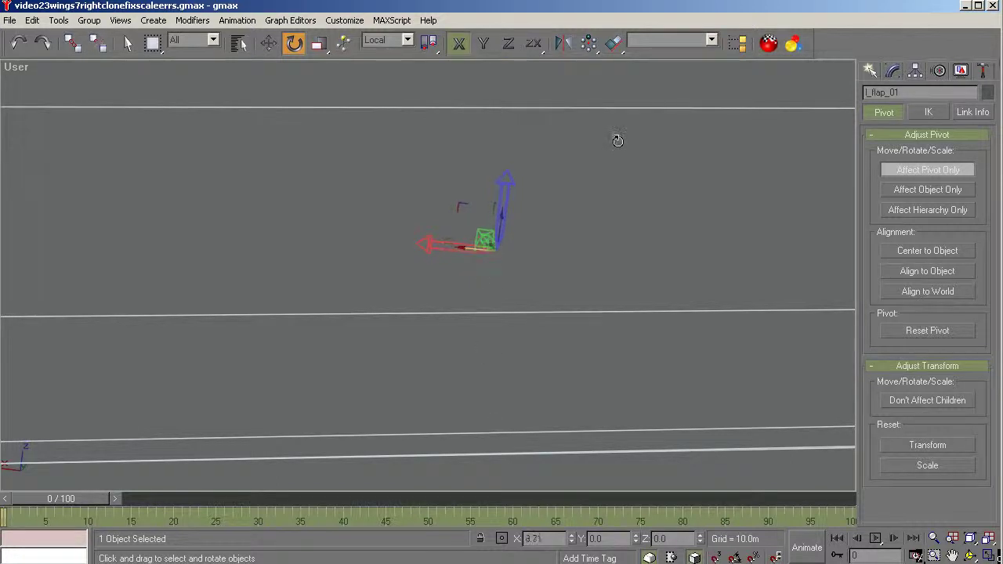
left_click(19, 44)
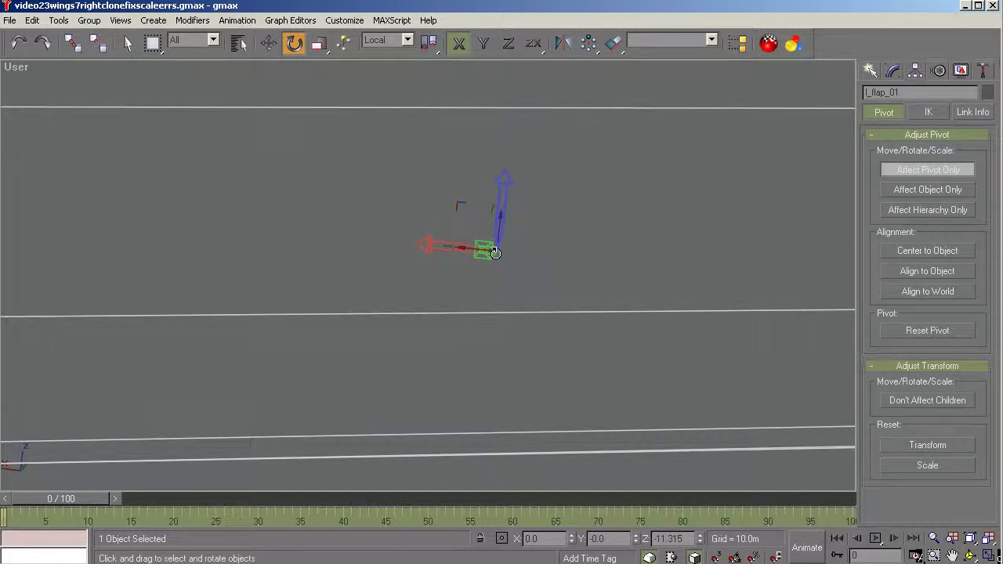
left_click_drag(495, 252, 501, 471)
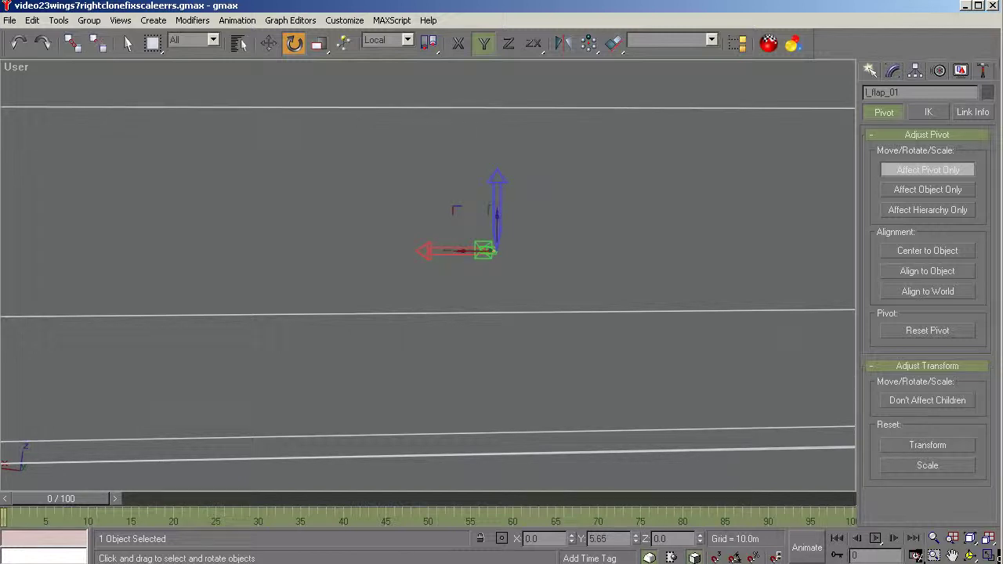
key("Return")
Check l_flap_01's pivot in the Top and Front views, turn off pivot-only editing and select l_aileron_01.
key("t")
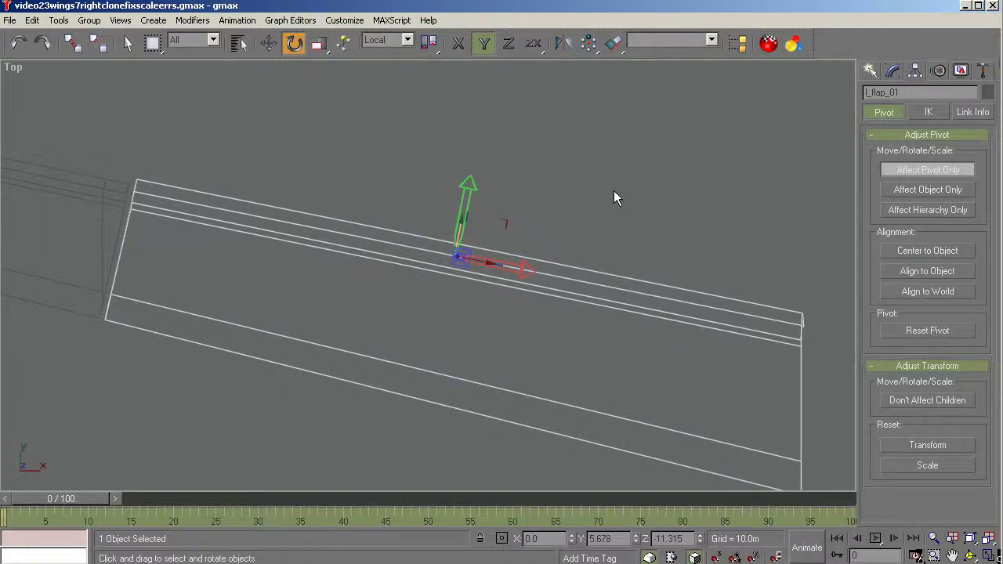
key("f")
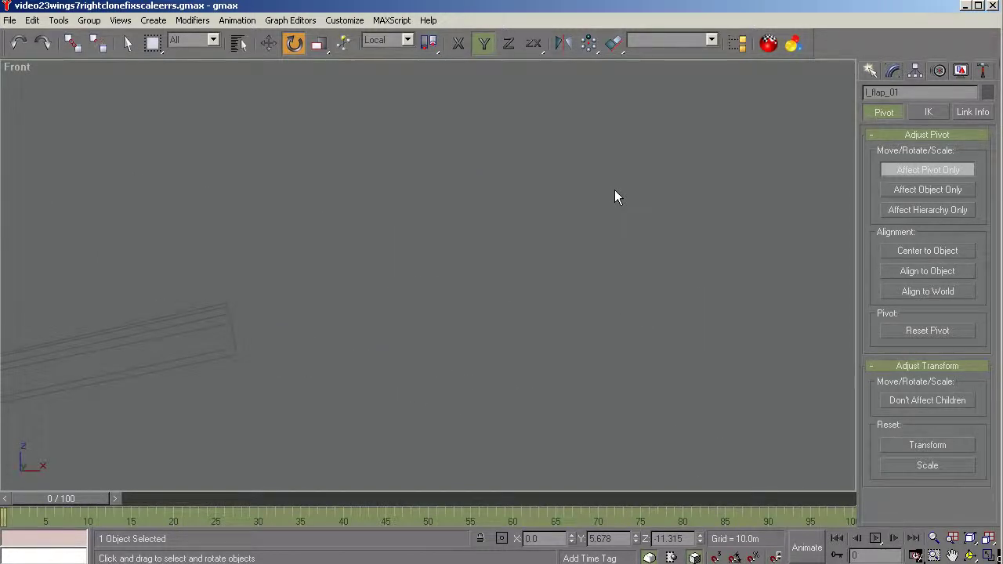
key("z")
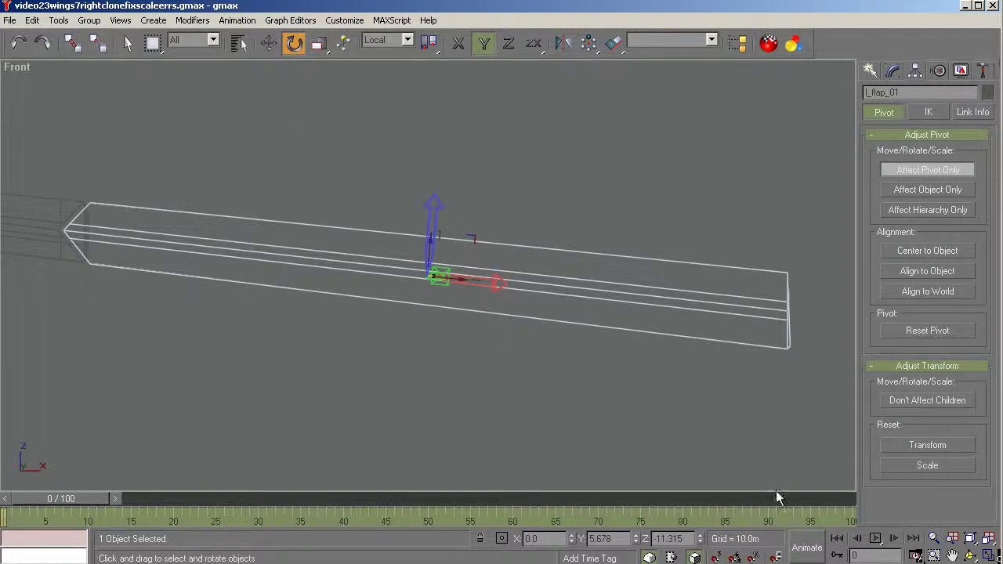
left_click(932, 540)
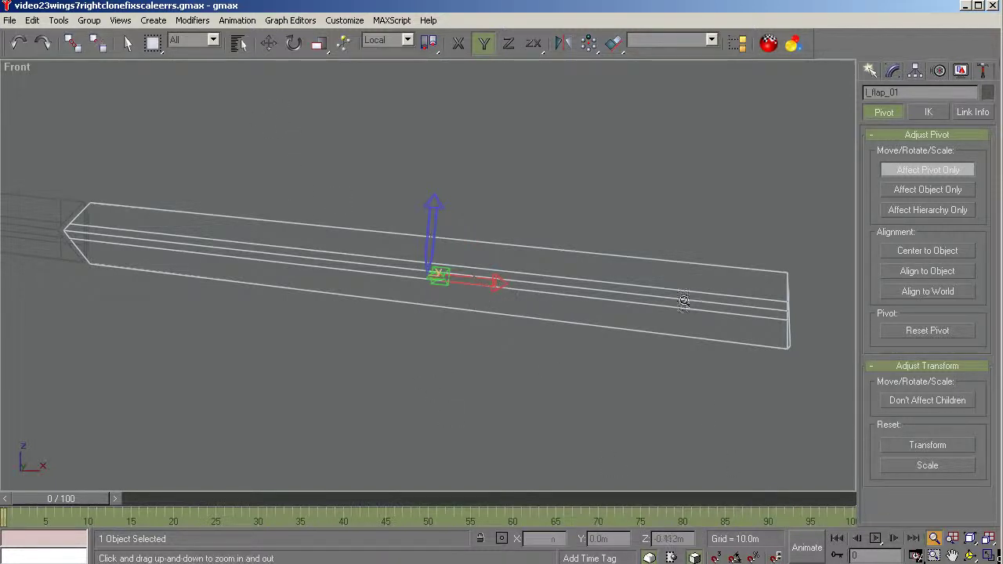
left_click_drag(417, 314, 465, 307)
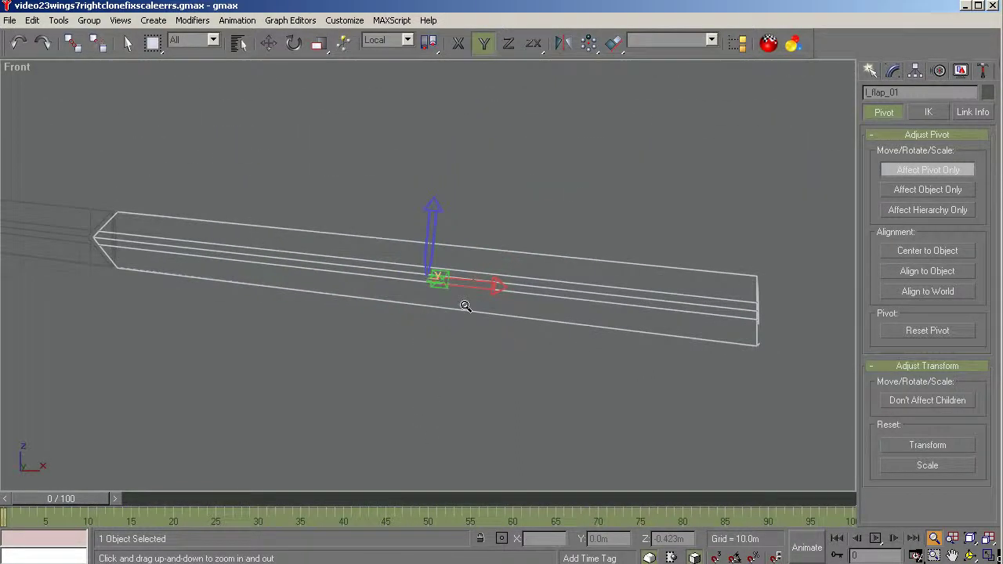
left_click(931, 170)
left_click_drag(43, 320, 37, 303)
left_click(125, 45)
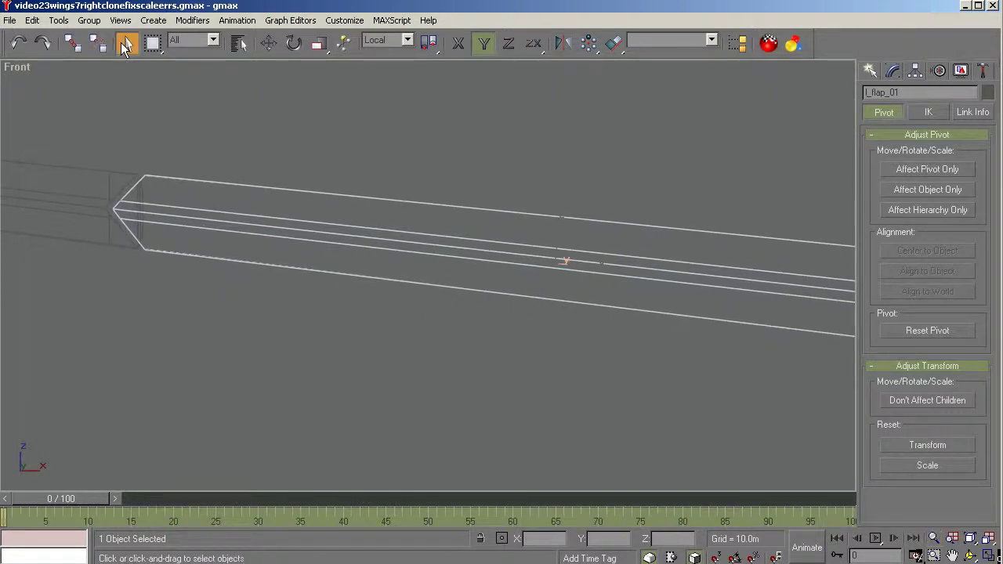
left_click(52, 210)
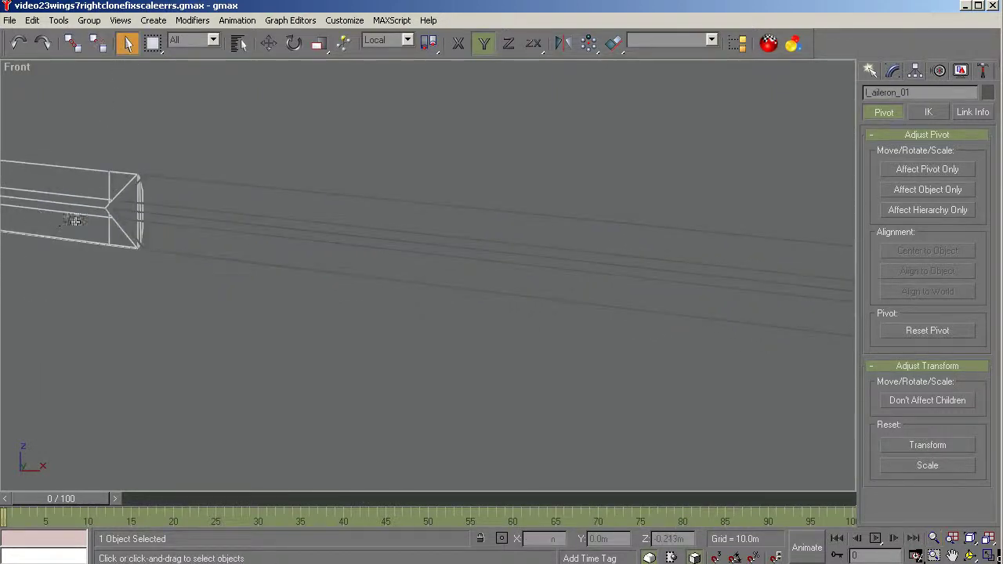
Center the pivot of l_aileron_01 to the object and align it to the world in the Top view, affecting the pivot only.
key("t")
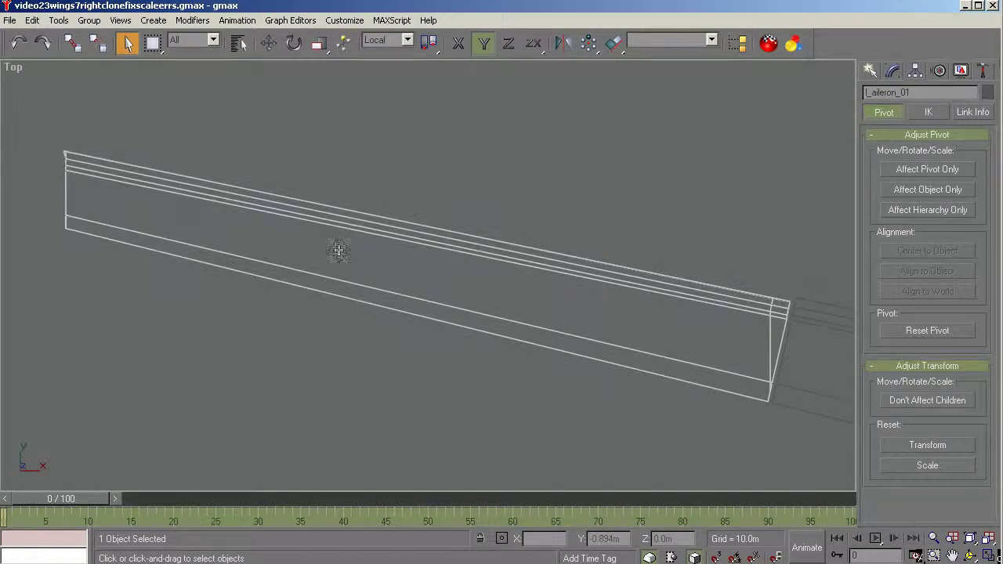
left_click(909, 170)
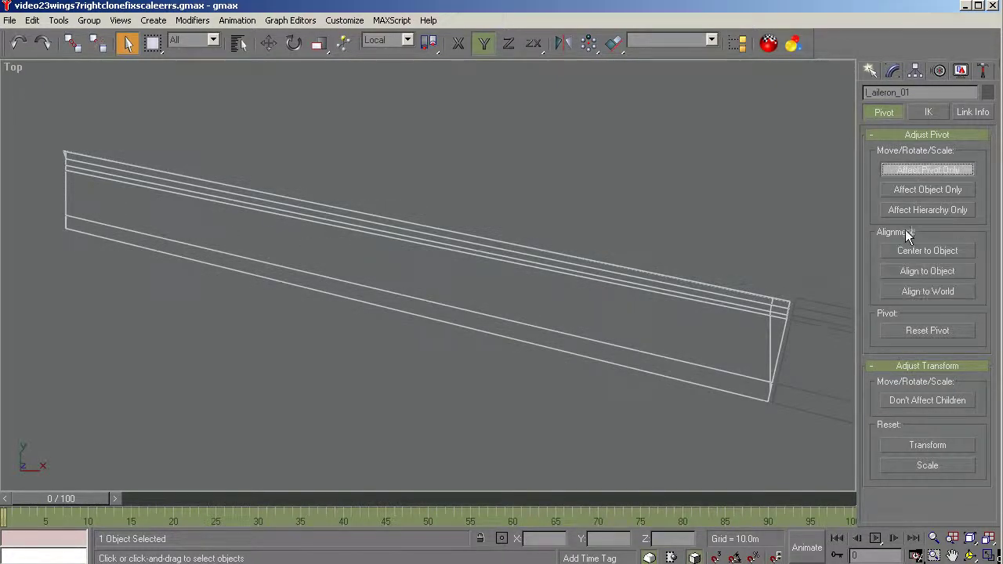
left_click(911, 252)
left_click(914, 291)
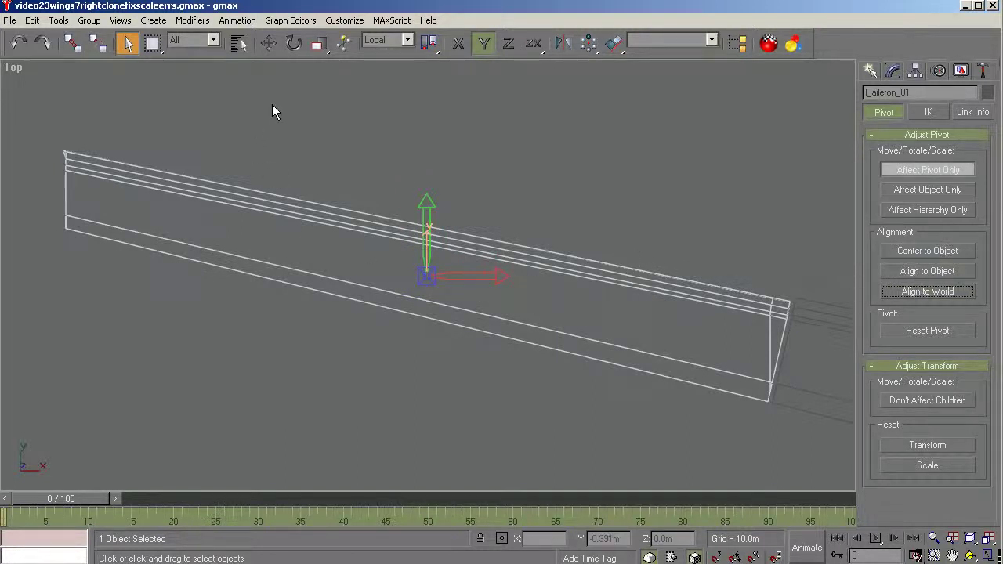
Move l_aileron_01's pivot along its Y axis to the second lengthwise edge from the aileron's front.
left_click(268, 45)
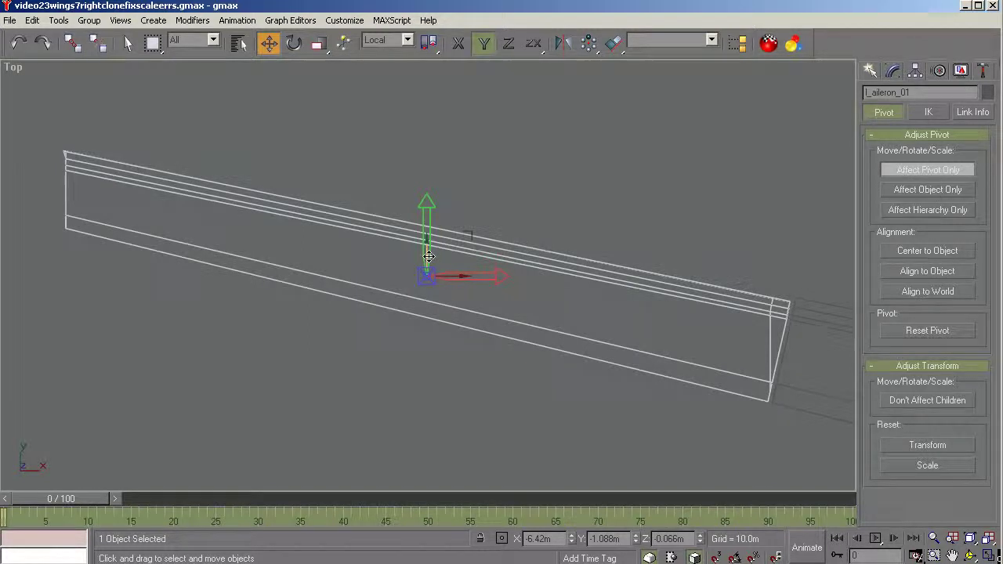
left_click_drag(429, 256, 425, 222)
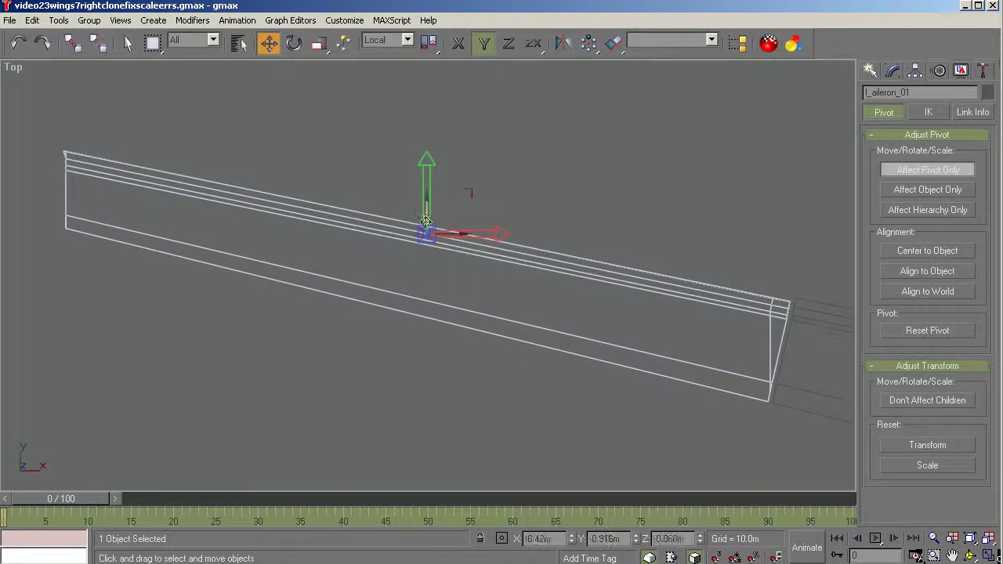
Fine-tune l_aileron_01's pivot by about 0.001 m along its Y axis so it sits exactly on the chosen lengthwise edge.
scroll(451, 243, "up", 2)
scroll(282, 193, "up", 3)
scroll(677, 225, "up", 4)
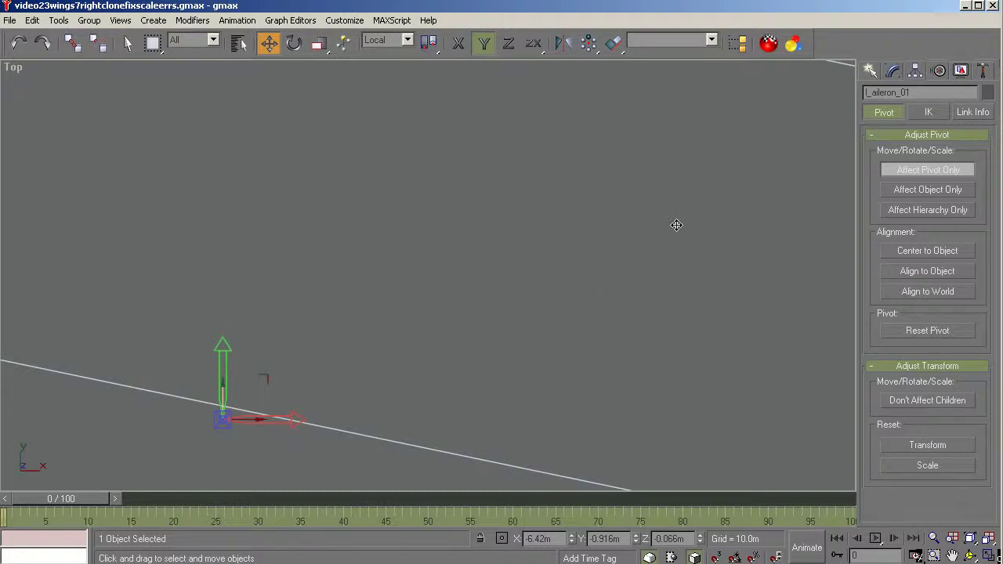
scroll(662, 235, "down", 2)
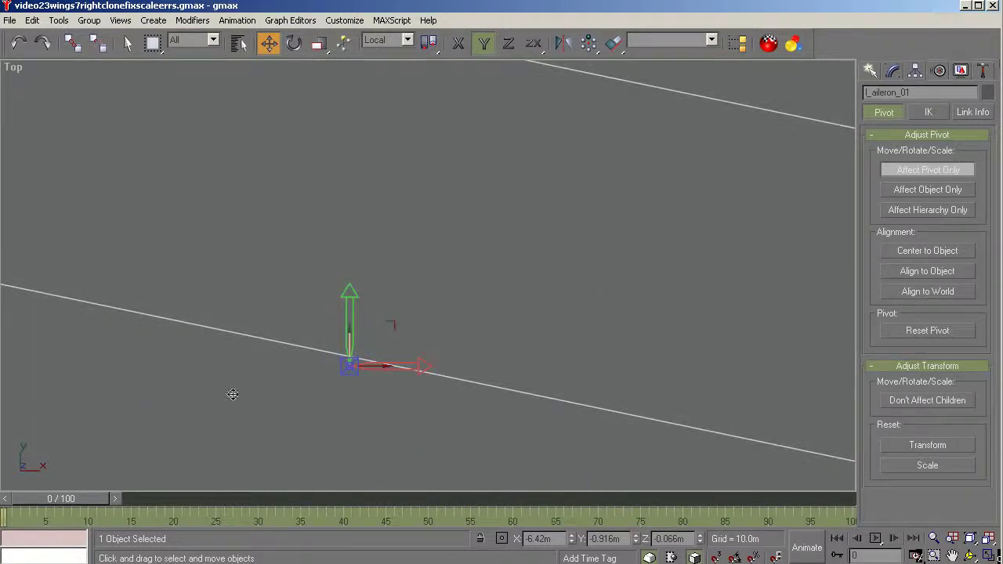
scroll(251, 339, "up", 4)
scroll(502, 474, "up", 2)
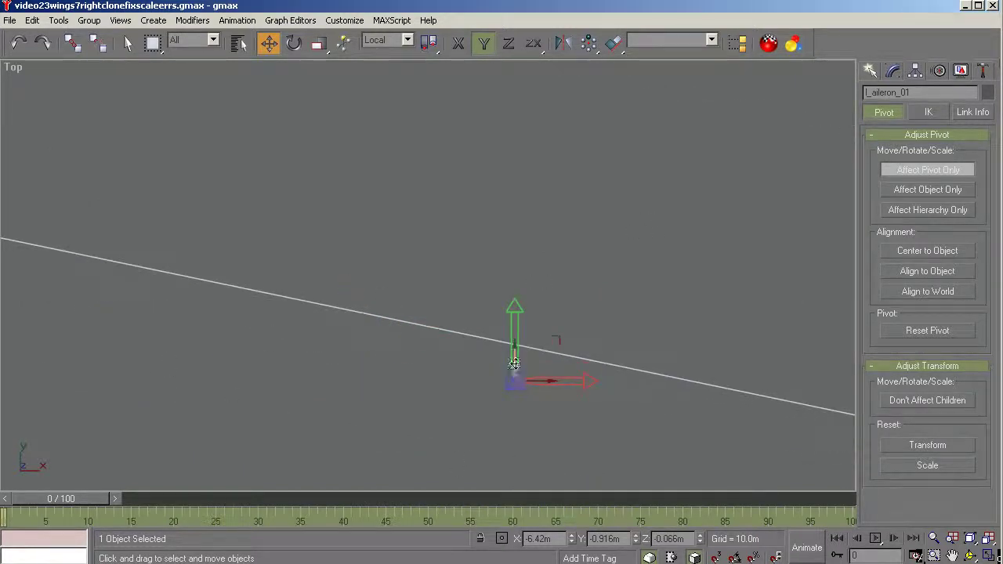
left_click_drag(513, 354, 511, 316)
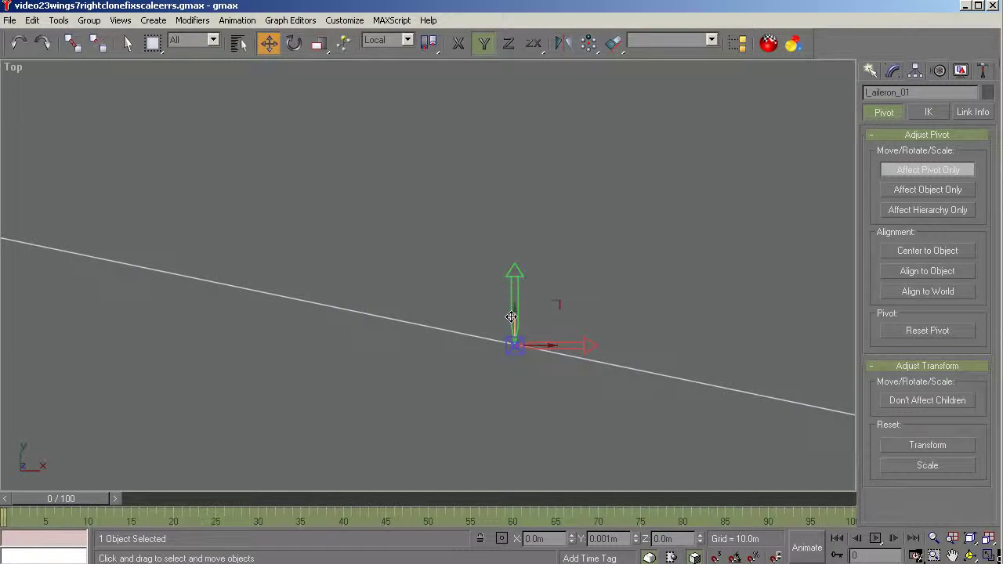
Rotate l_aileron_01's pivot about local Z by about -11.28 degrees so its X axis follows the lengthwise edge in the Top view.
left_click(295, 44)
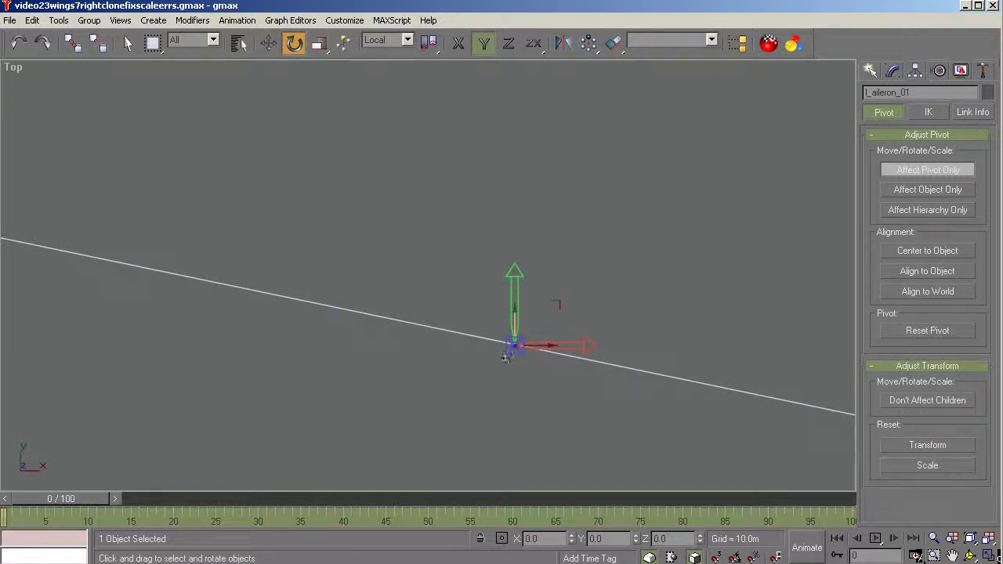
left_click_drag(510, 194, 444, 349)
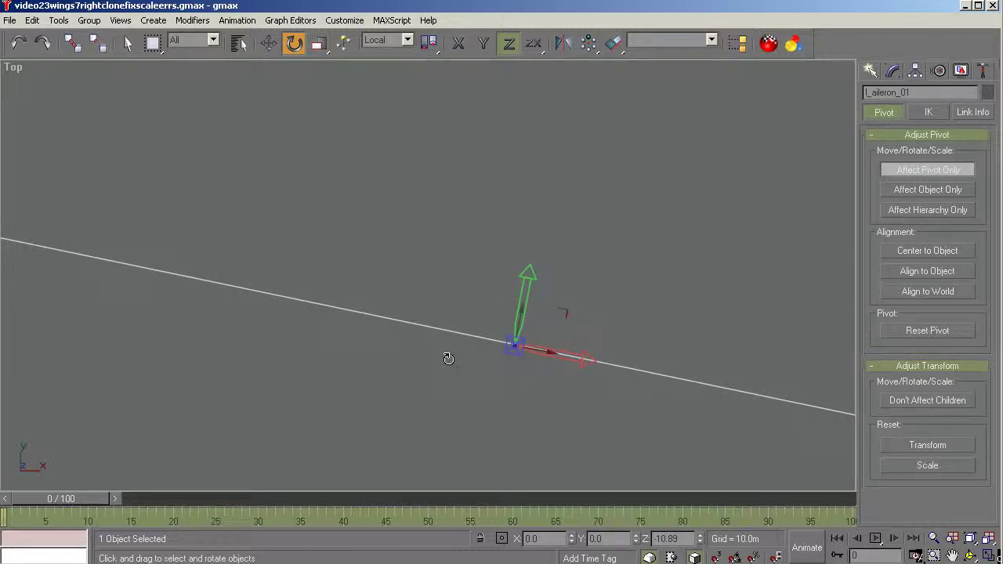
left_click_drag(447, 354, 446, 330)
scroll(418, 327, "down", 10)
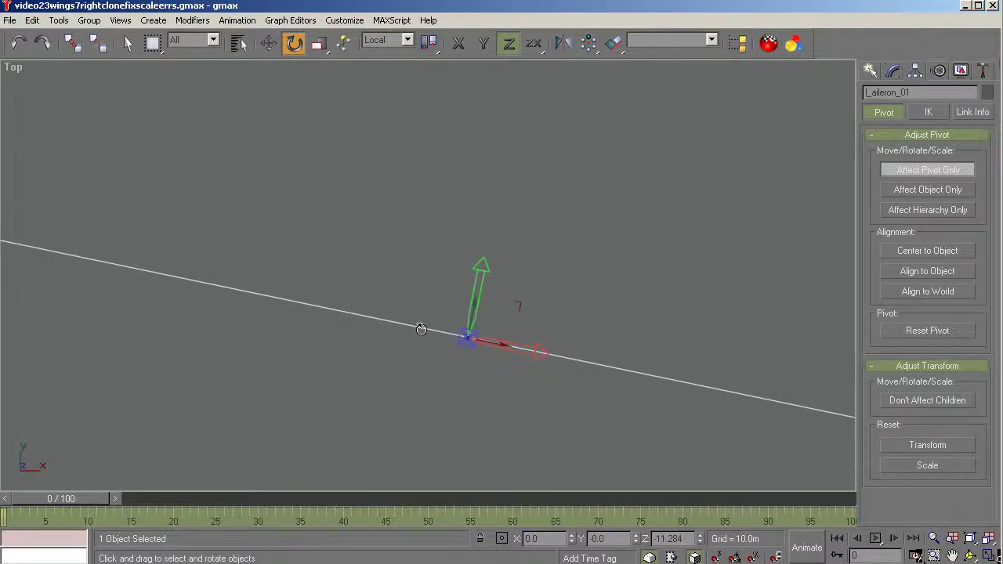
scroll(416, 326, "down", 8)
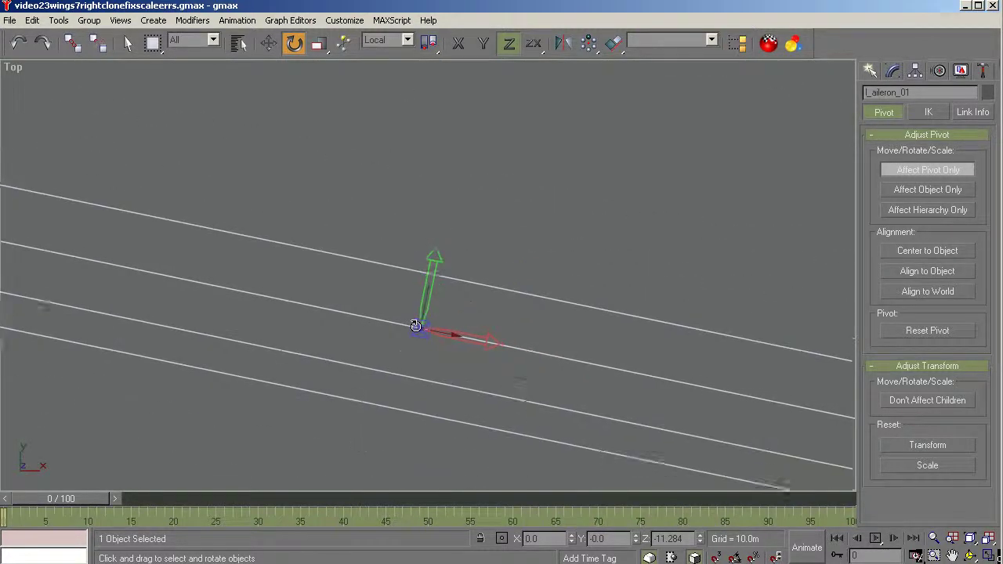
scroll(416, 326, "down", 8)
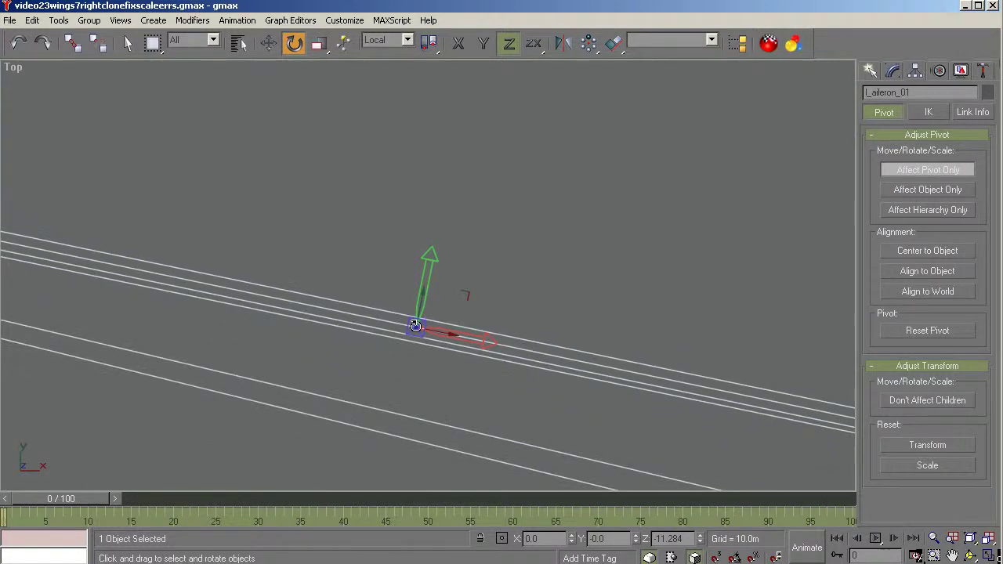
scroll(415, 326, "up", 10)
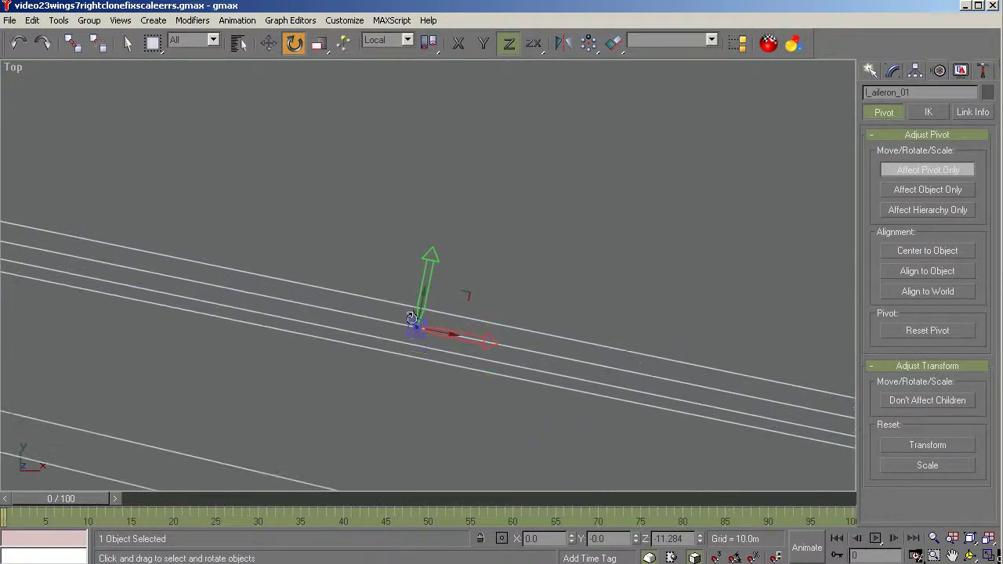
Starting from the Back view with the aileron levelled, rotate l_aileron_01's pivot about local Y by about 5.6 degrees so its X axis parallels the edges.
key("k")
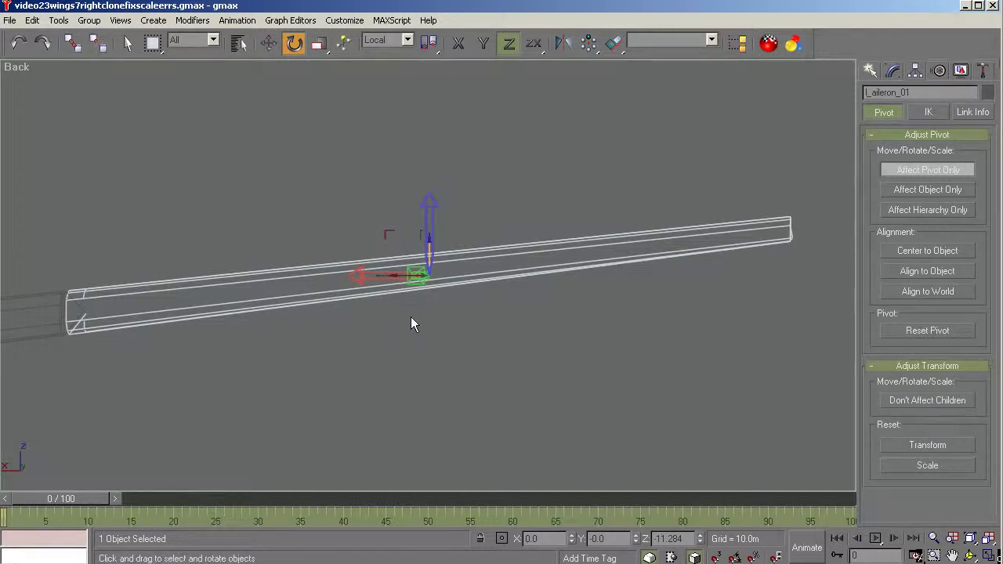
scroll(424, 306, "up", 5)
scroll(451, 206, "up", 3)
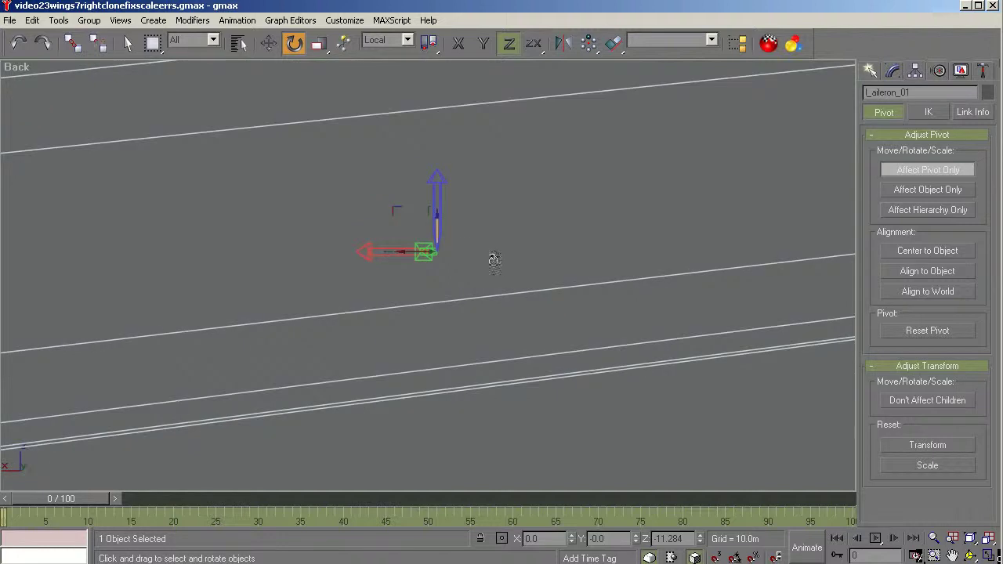
left_click(970, 555)
left_click_drag(728, 326, 737, 363)
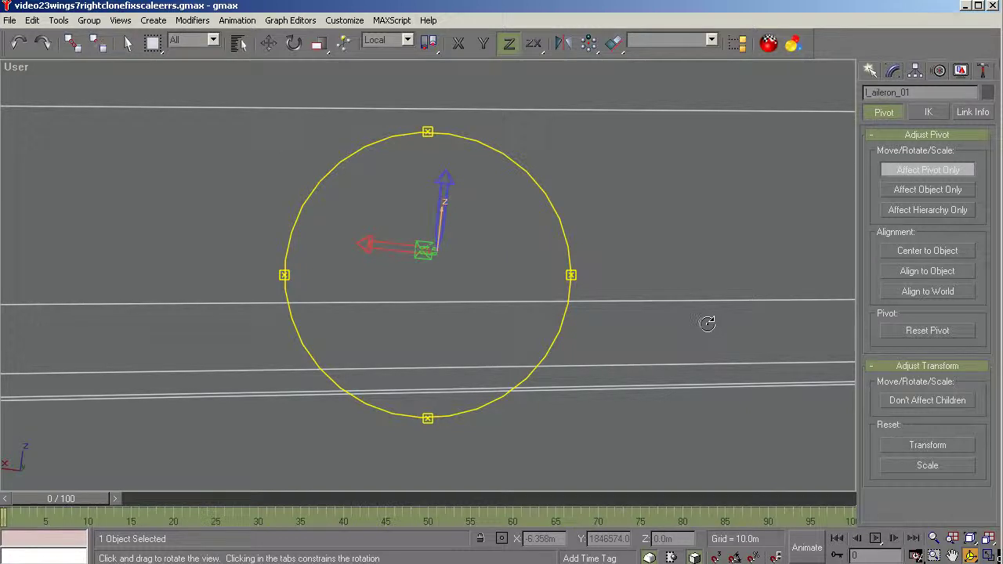
left_click_drag(708, 323, 708, 320)
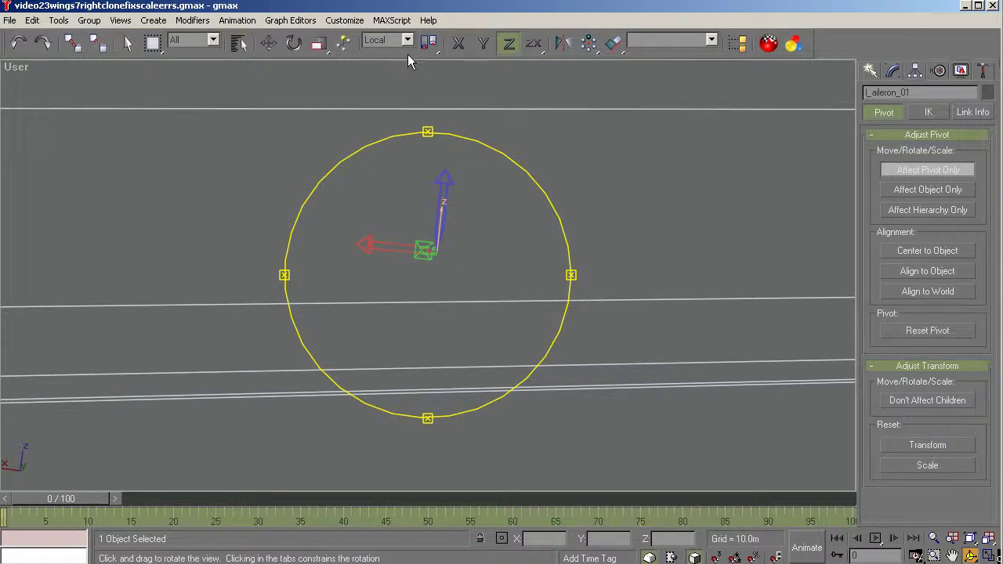
left_click_drag(636, 248, 638, 247)
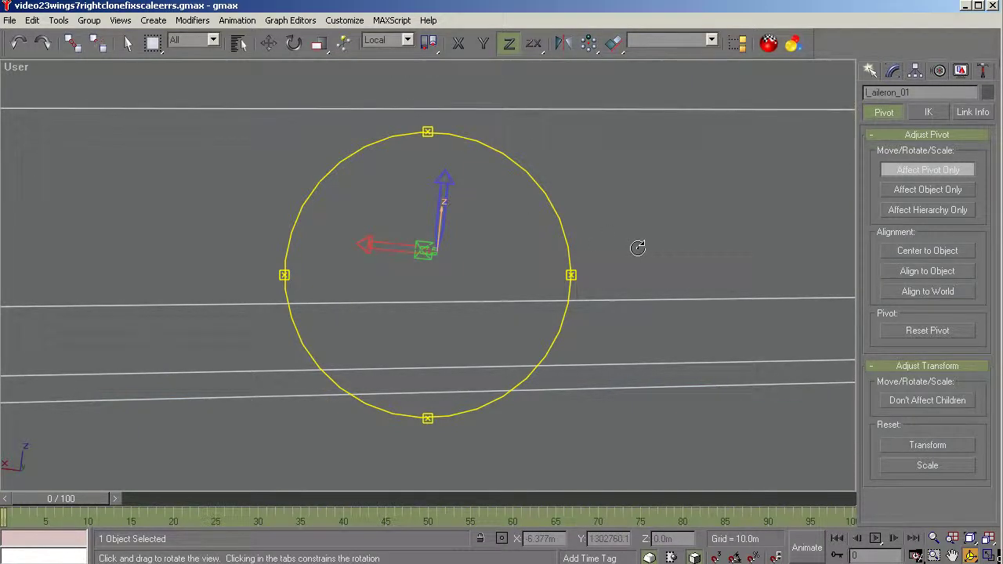
left_click(293, 49)
left_click(484, 44)
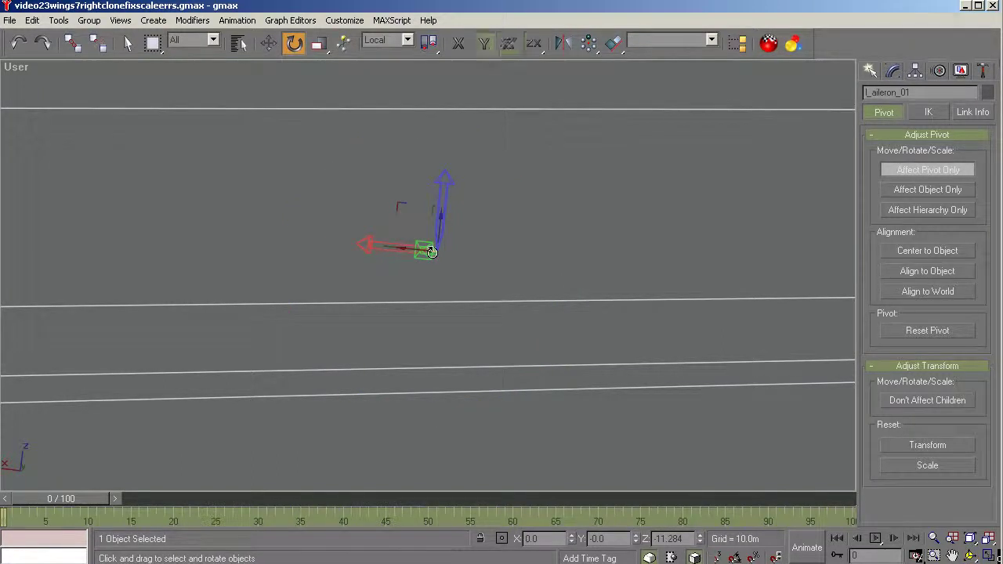
left_click_drag(441, 333, 446, 353)
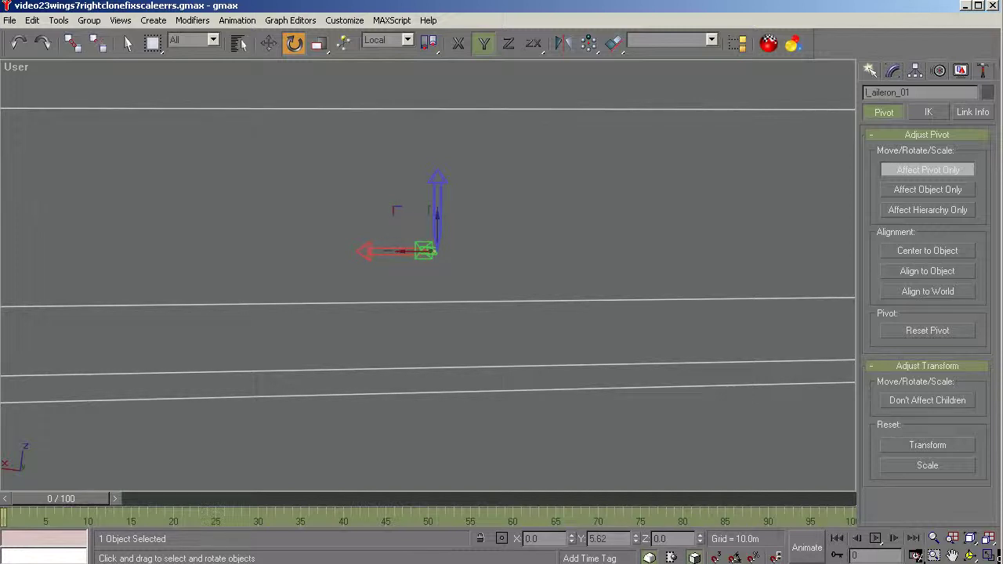
left_click_drag(605, 406, 546, 392)
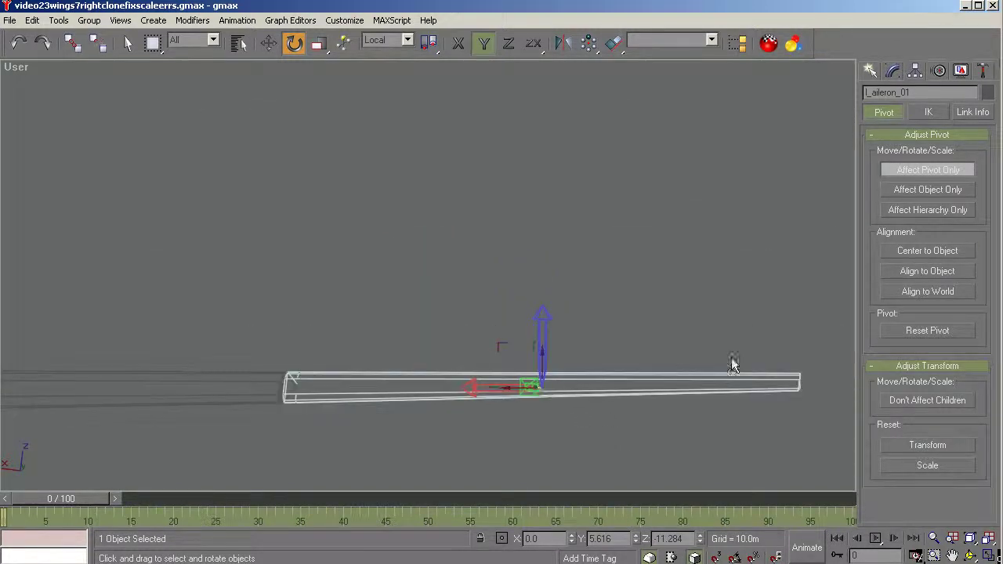
Turn off pivot-only editing for l_aileron_01 and select l_flap_02.
left_click(920, 169)
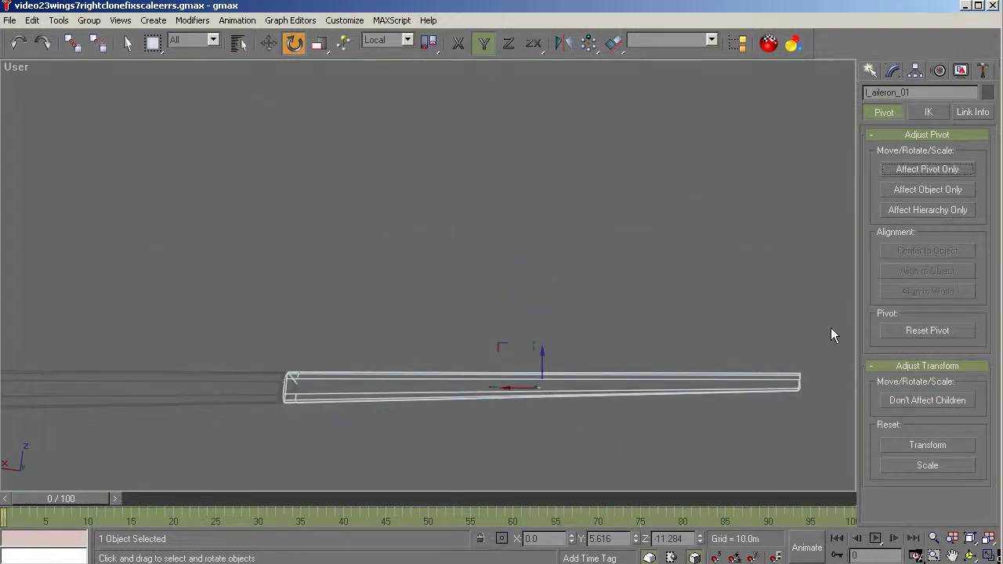
left_click(971, 538)
left_click(714, 403)
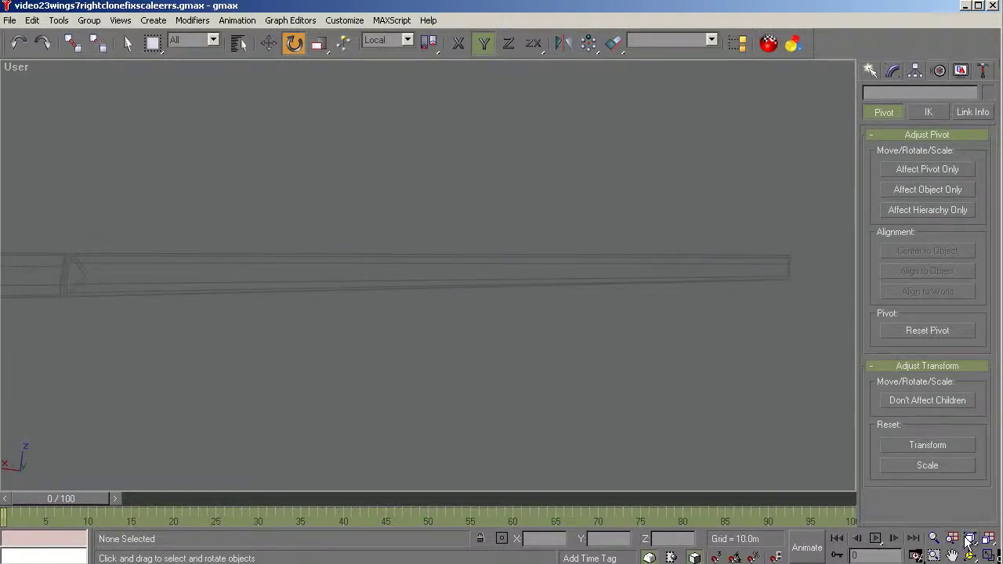
left_click(970, 539)
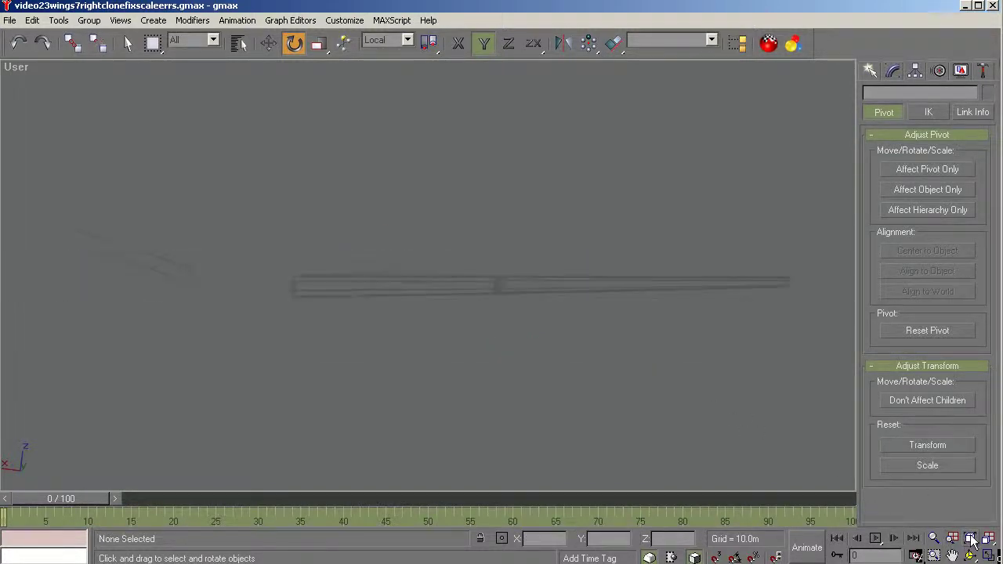
left_click(169, 244)
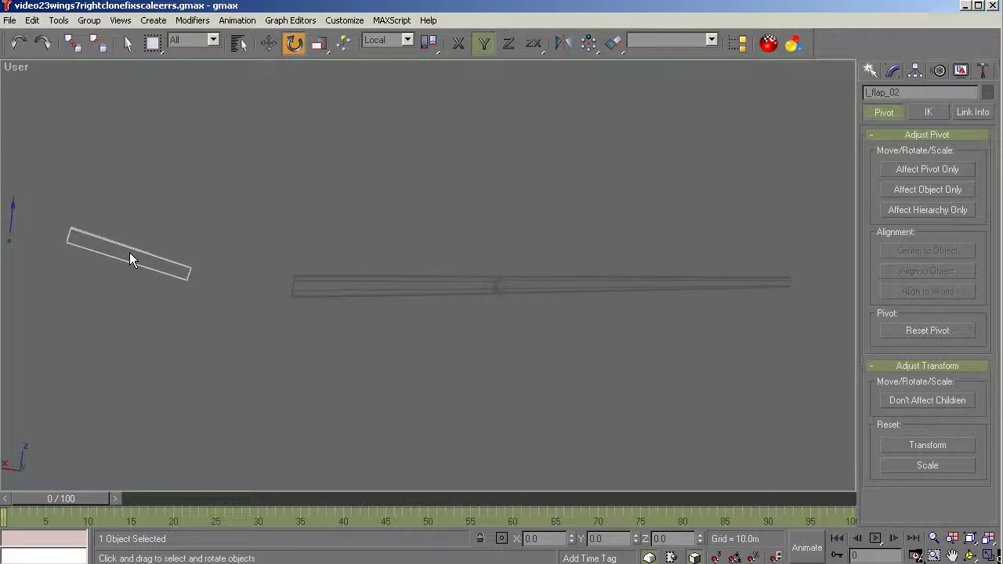
In the Bottom view, center l_flap_02's pivot to the object and align it to the world, affecting the pivot only.
key("b")
key("z")
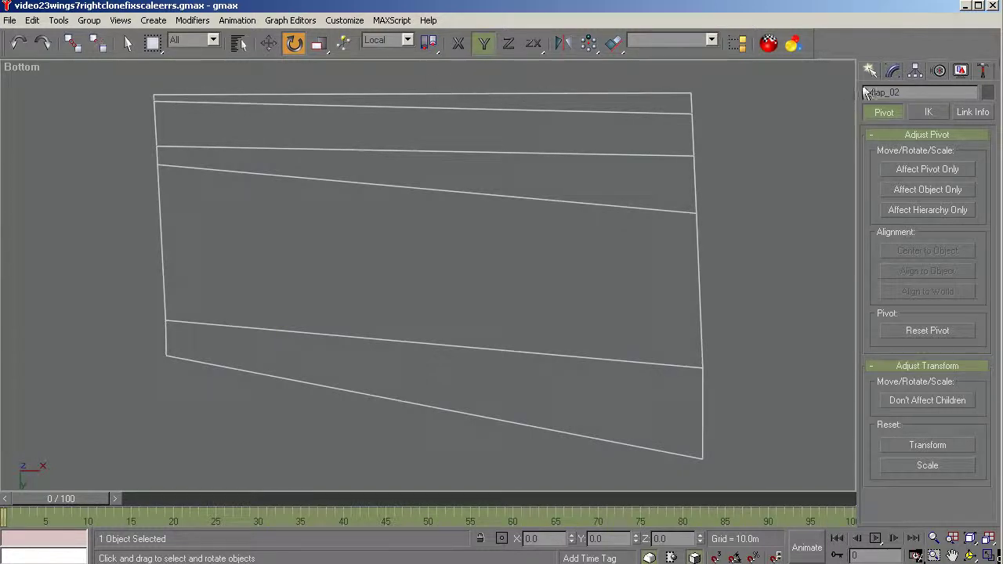
left_click(917, 171)
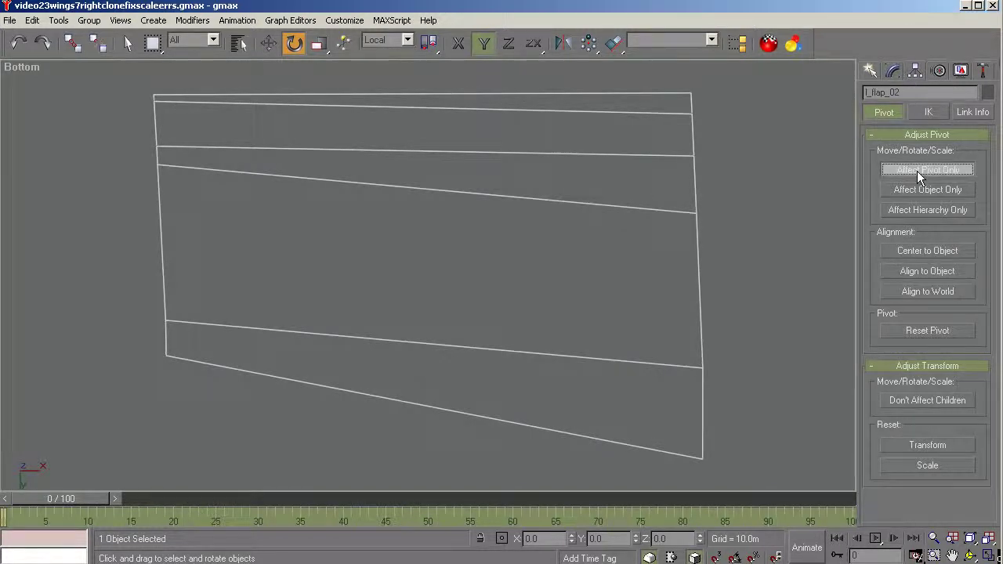
left_click(919, 250)
left_click(917, 291)
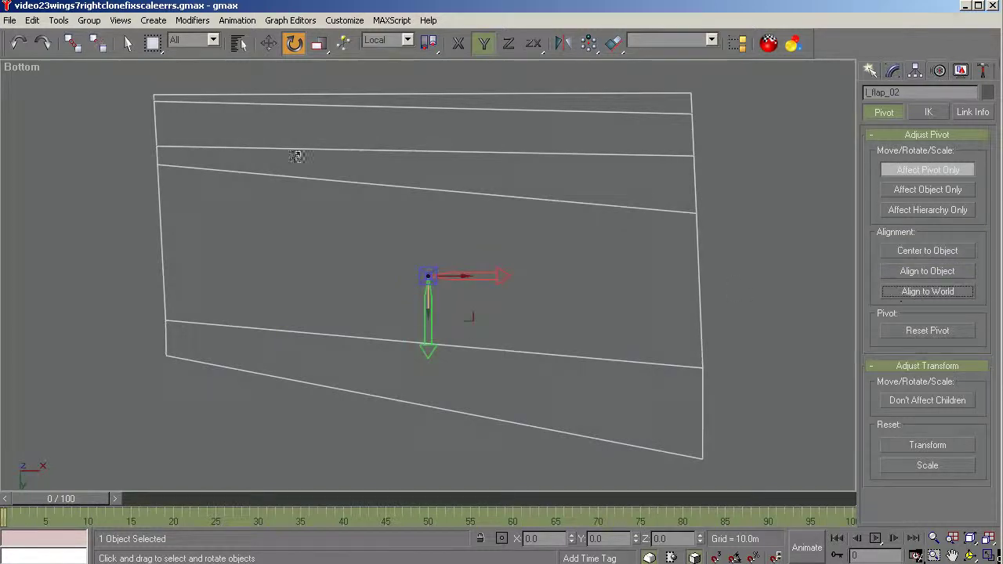
Move l_flap_02's pivot along its Y axis onto the flap's outermost lengthwise edge on the negative Y side, at about Y -2.265 m.
left_click(268, 43)
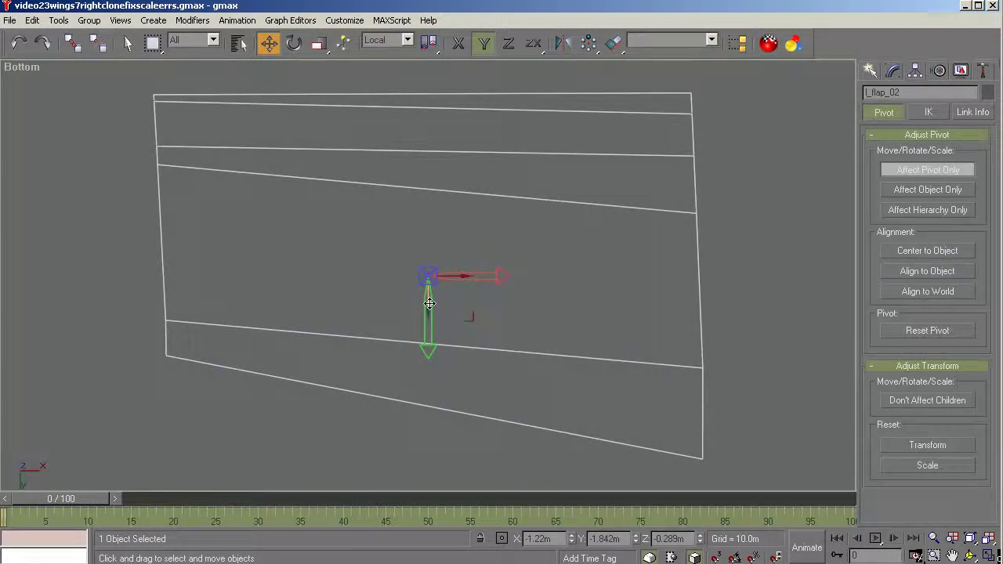
left_click_drag(430, 304, 423, 123)
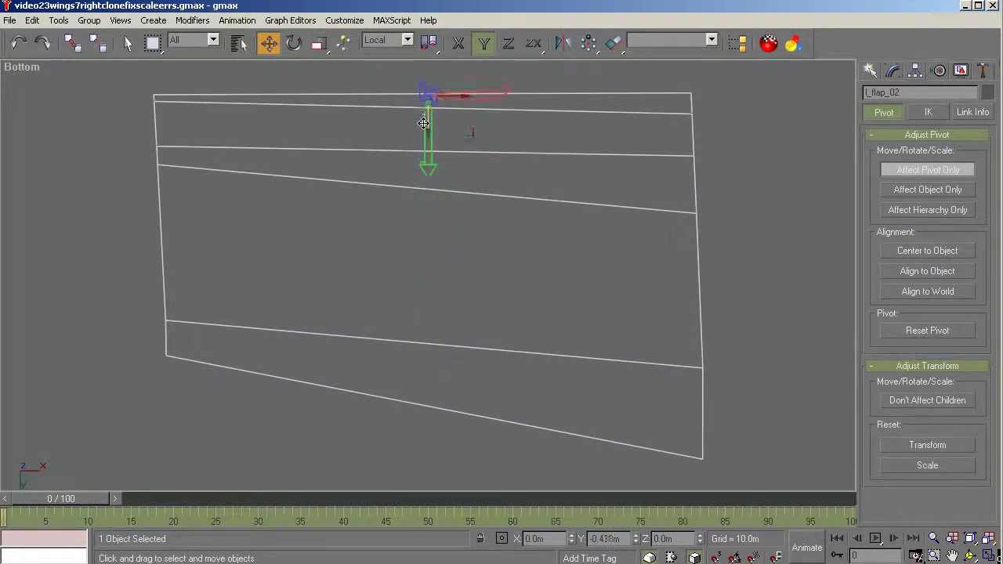
scroll(432, 164, "up", 8)
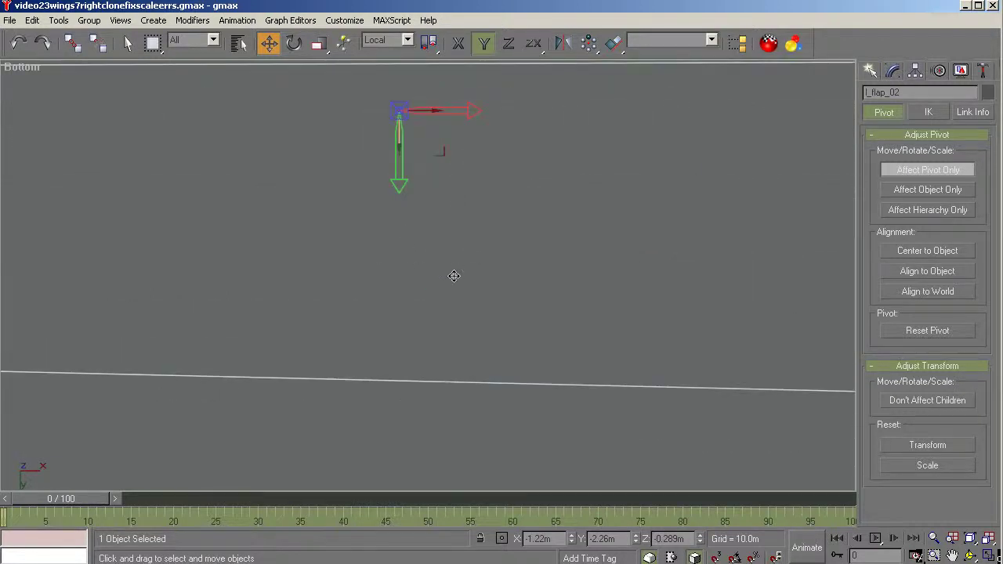
scroll(324, 89, "up", 5)
scroll(329, 304, "down", 3)
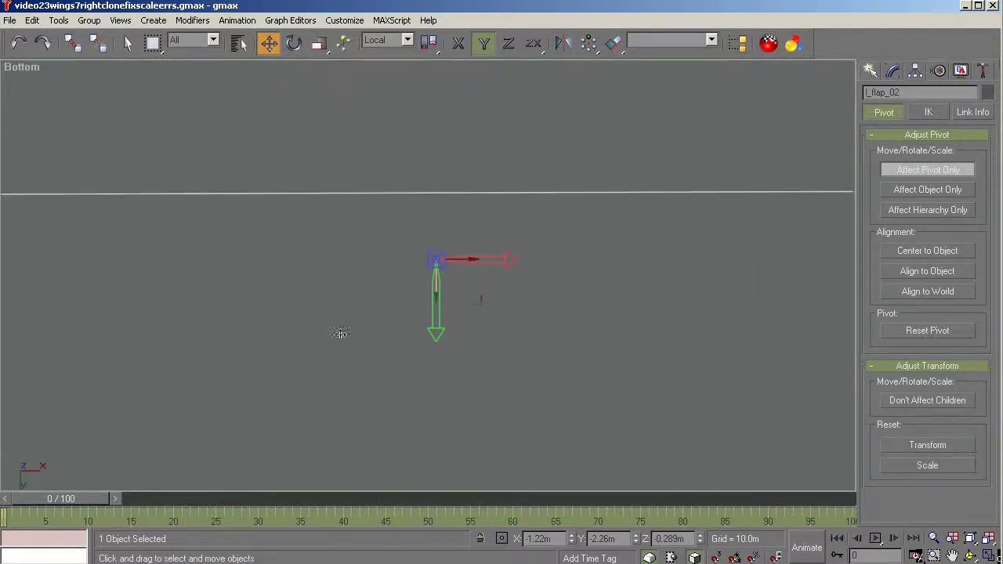
scroll(396, 209, "up", 4)
left_click_drag(507, 382, 523, 193)
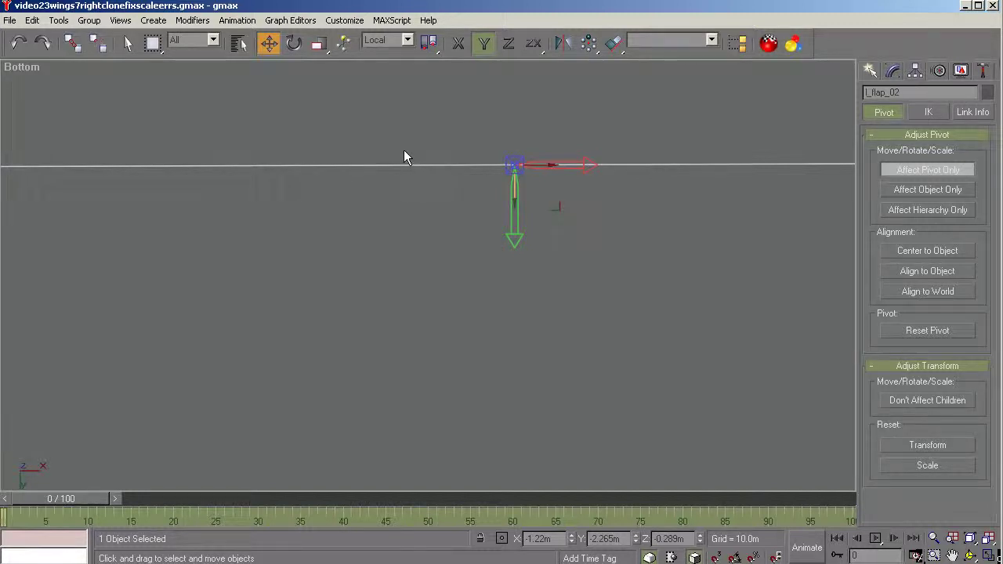
From the Back view, raise l_flap_02's pivot onto the upper edge, about Z -0.219 m, and rotate it about -11.96 degrees around local Y to parallel it.
key("k")
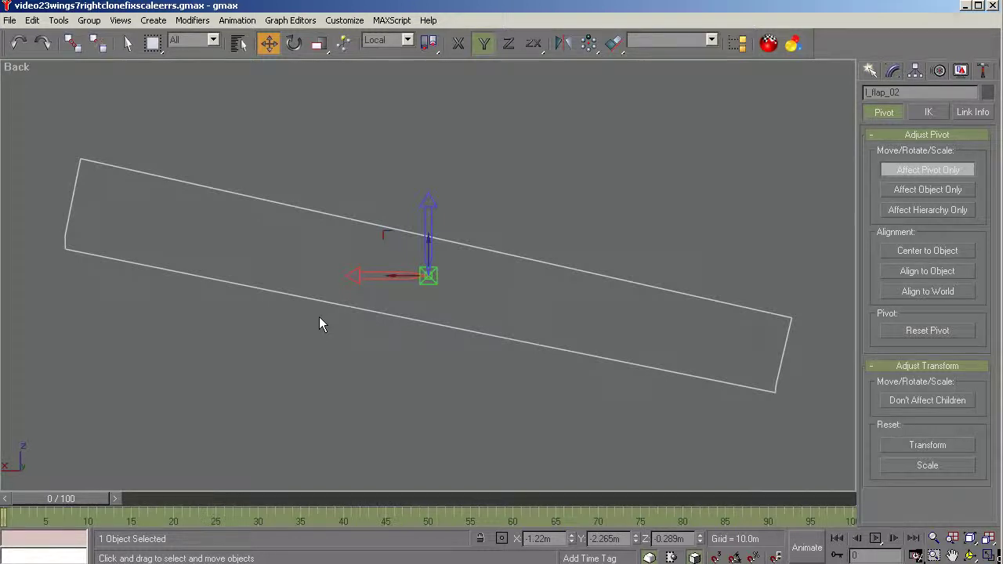
left_click_drag(428, 249, 429, 210)
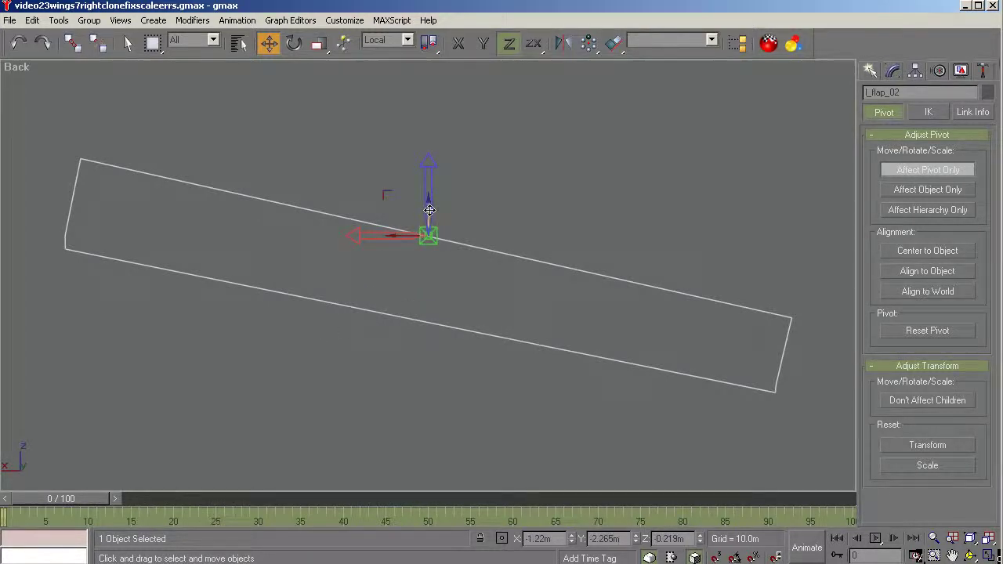
left_click(970, 555)
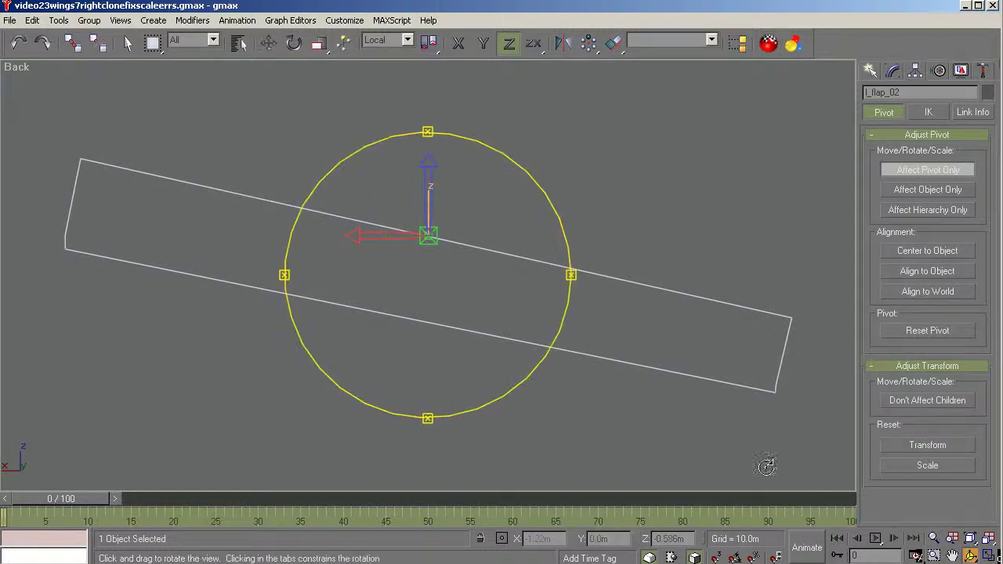
left_click_drag(761, 466, 728, 377)
left_click(953, 555)
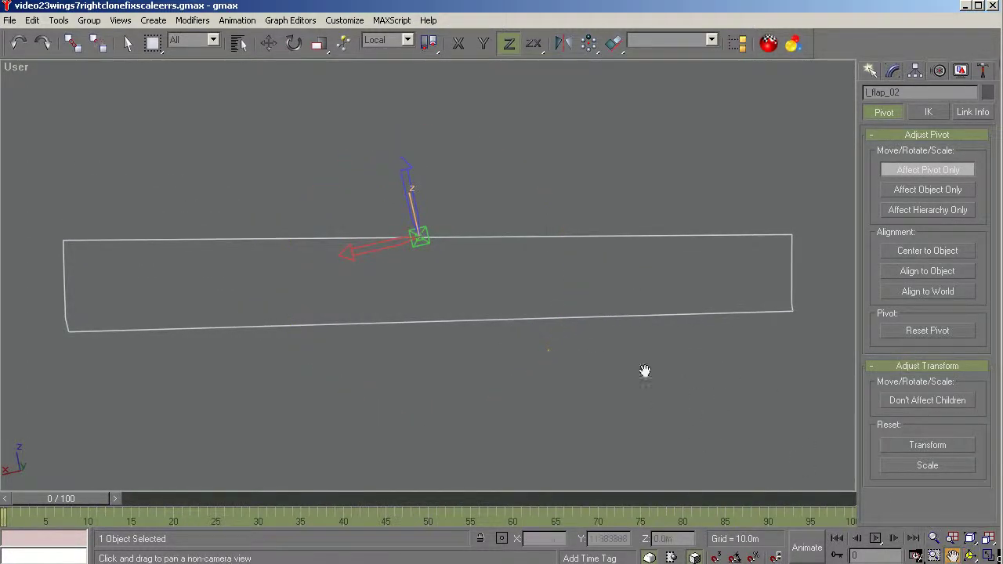
left_click_drag(646, 369, 639, 203)
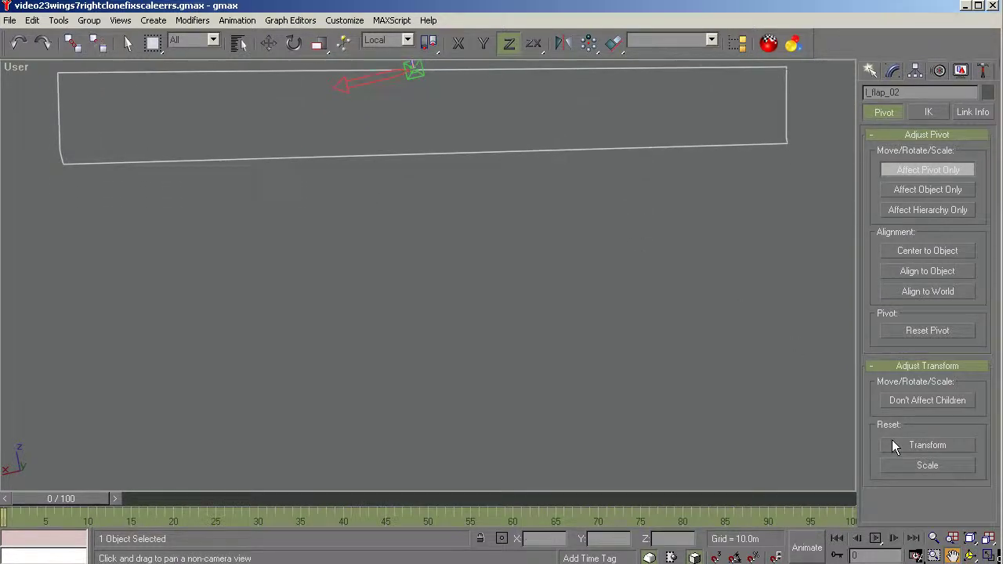
left_click(970, 555)
left_click_drag(793, 316, 792, 317)
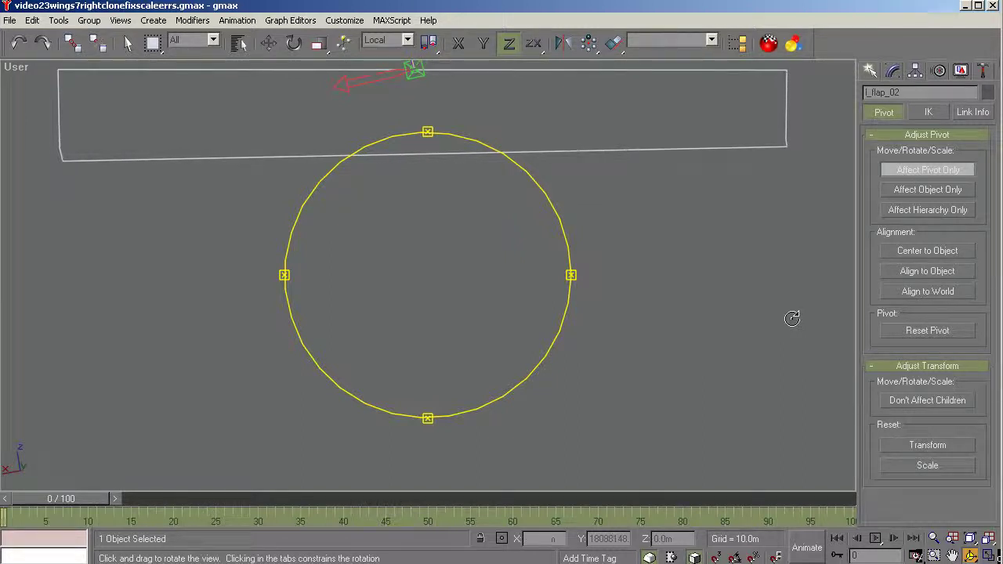
left_click_drag(611, 464, 478, 208)
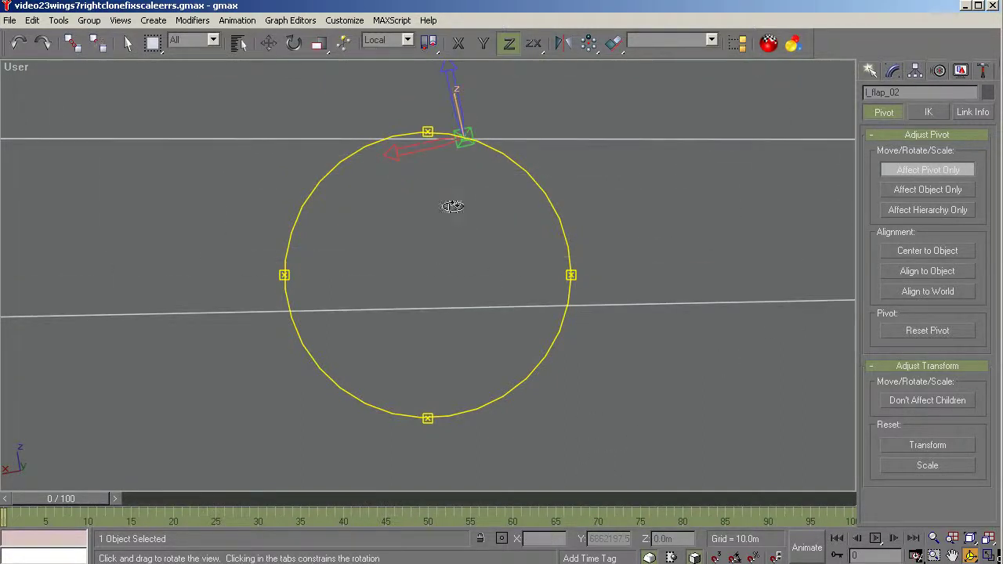
left_click(294, 43)
left_click_drag(459, 140, 468, 82)
Fine-tune l_flap_02's pivot along its local Z axis so it sits exactly on the upper edge, at about Z -0.22 m.
scroll(416, 102, "up", 8)
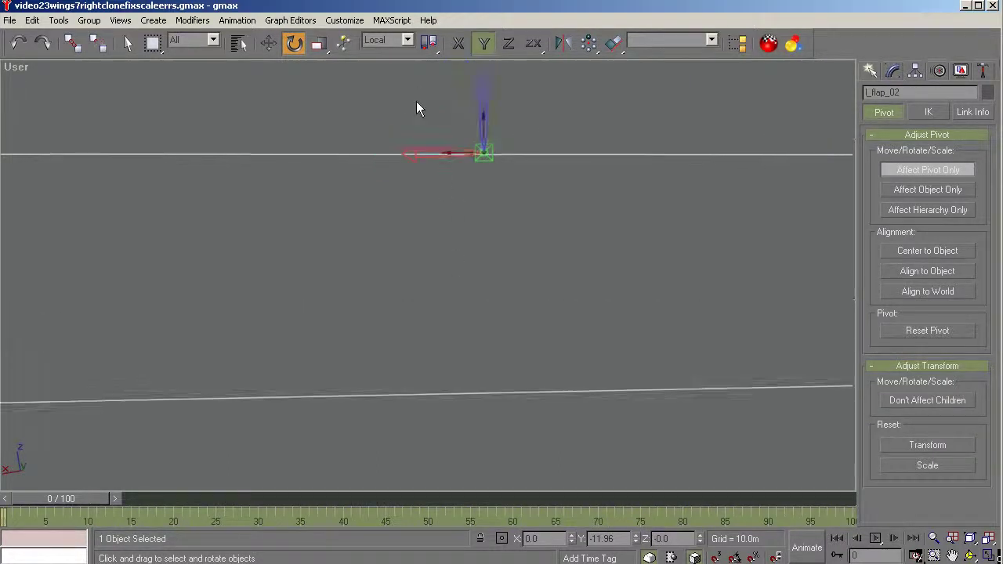
scroll(386, 155, "up", 4)
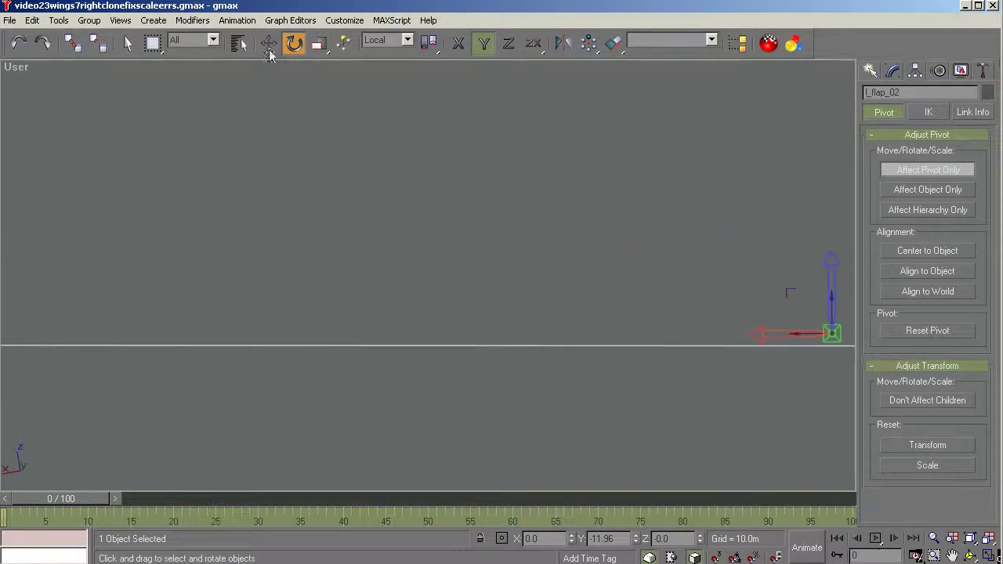
middle_click_drag(118, 166, 510, 321)
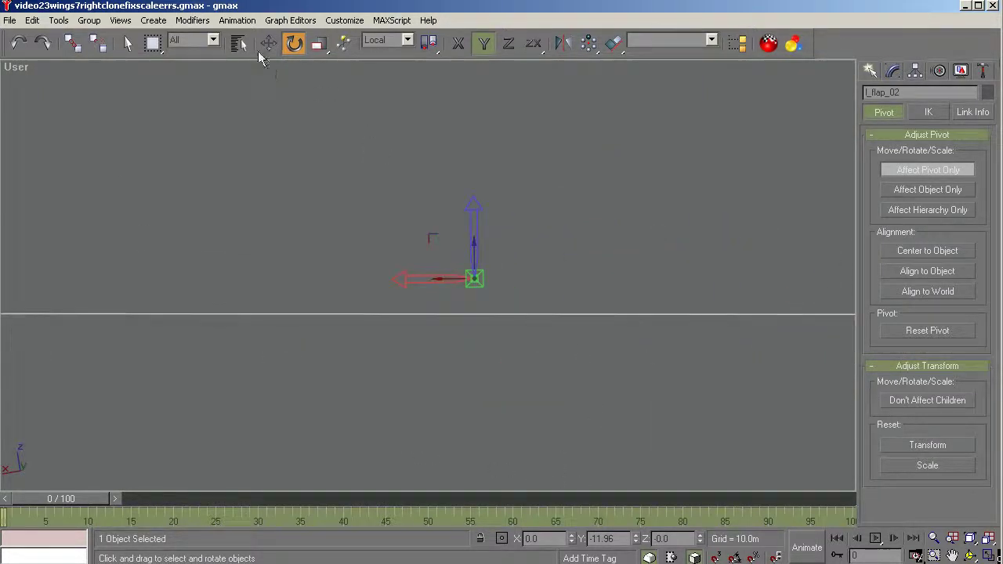
left_click(269, 43)
left_click_drag(476, 260, 476, 294)
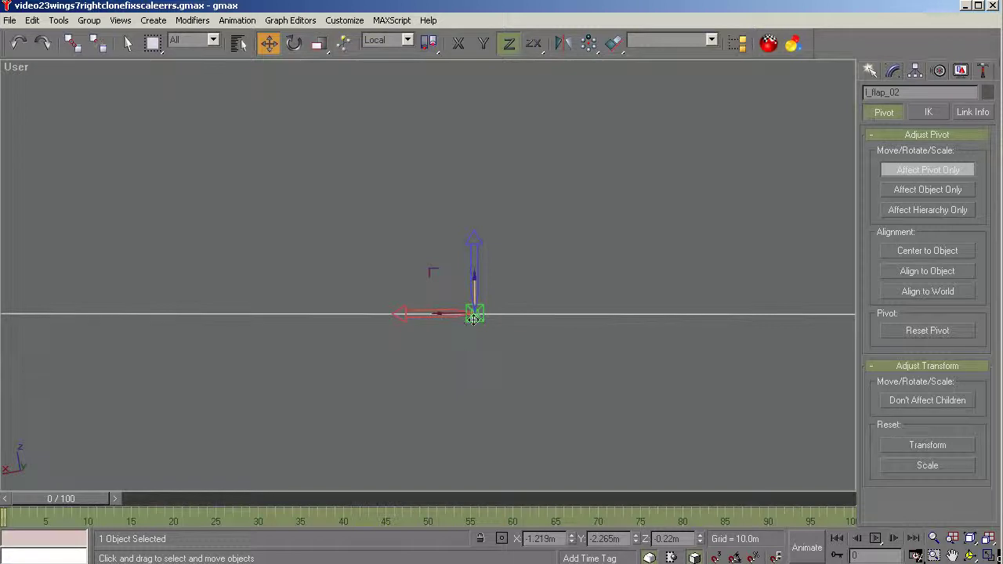
middle_click_drag(474, 319, 449, 311)
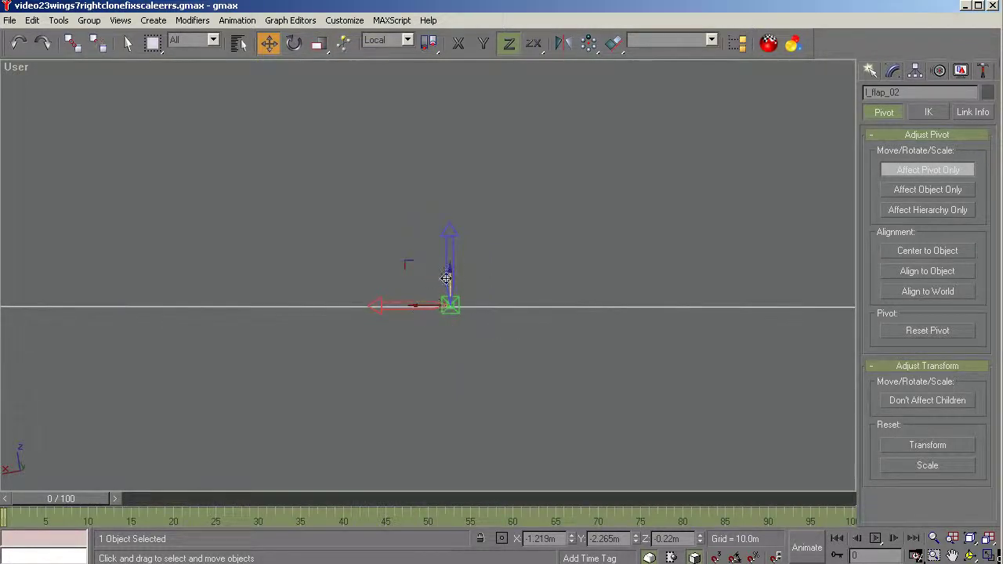
left_click_drag(449, 277, 449, 281)
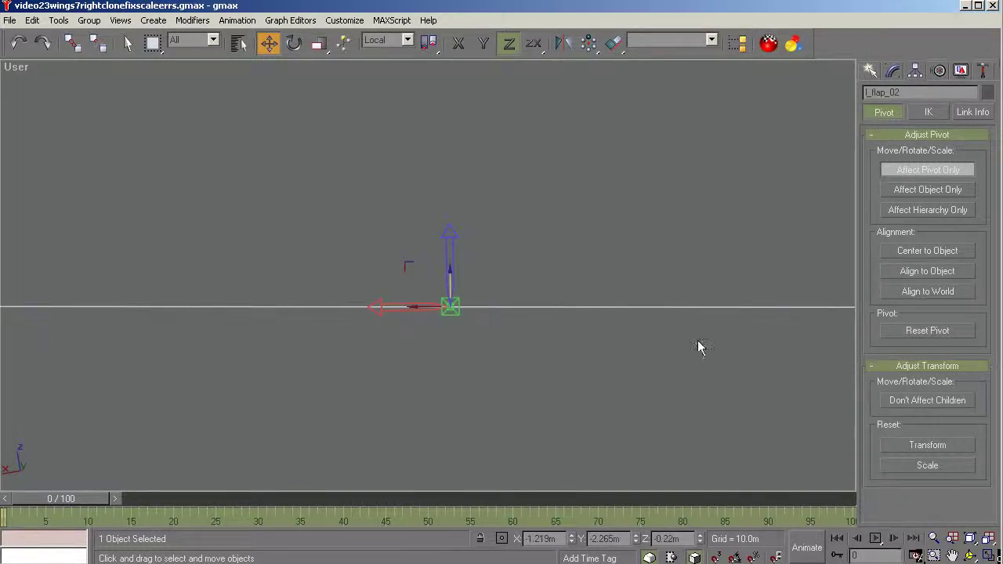
Check l_flap_02's pivot position and axis direction against the hinge edge in the Top view and from a slightly tilted angle.
middle_click_drag(545, 366, 533, 378)
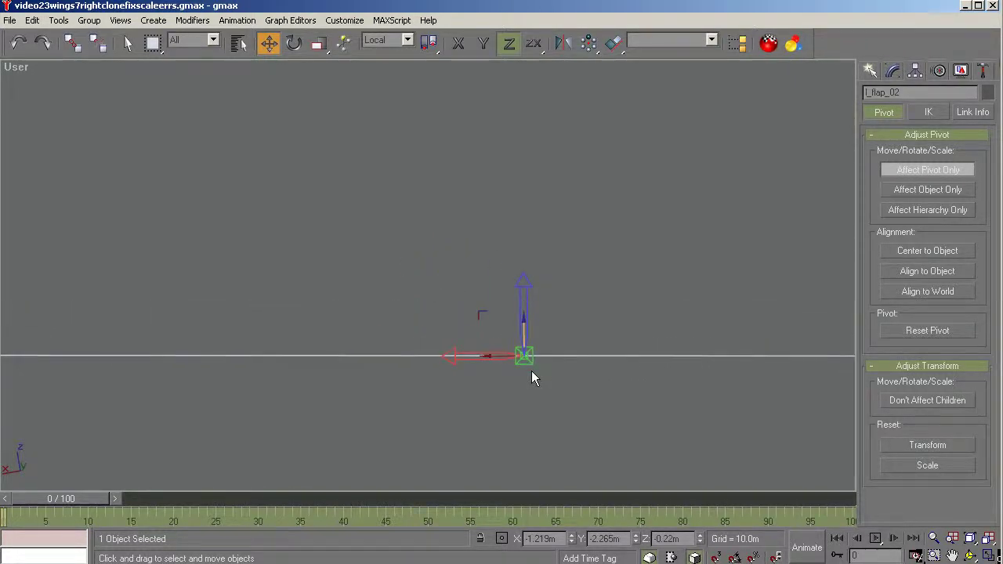
scroll(532, 379, "down", 8)
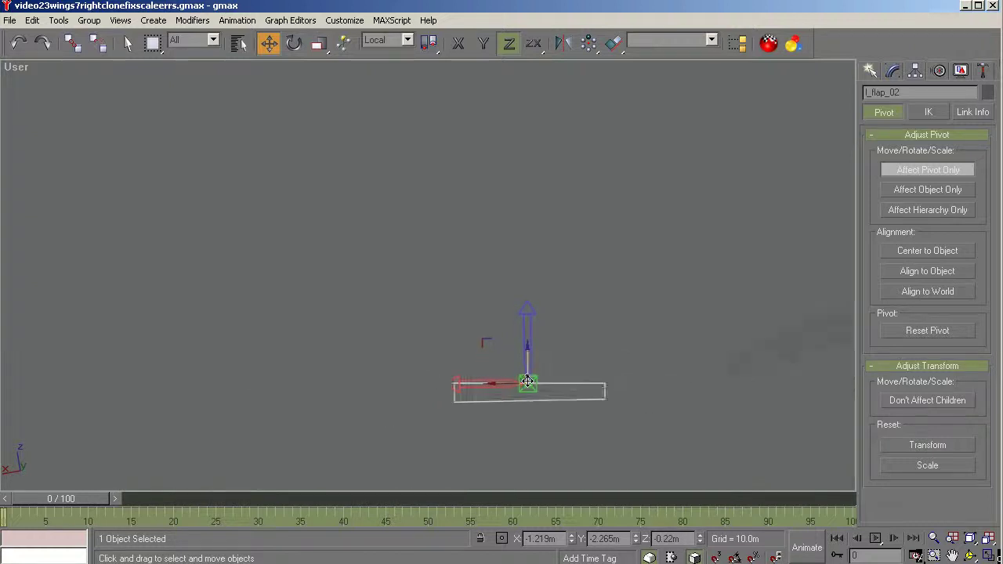
scroll(528, 382, "up", 6)
key("t")
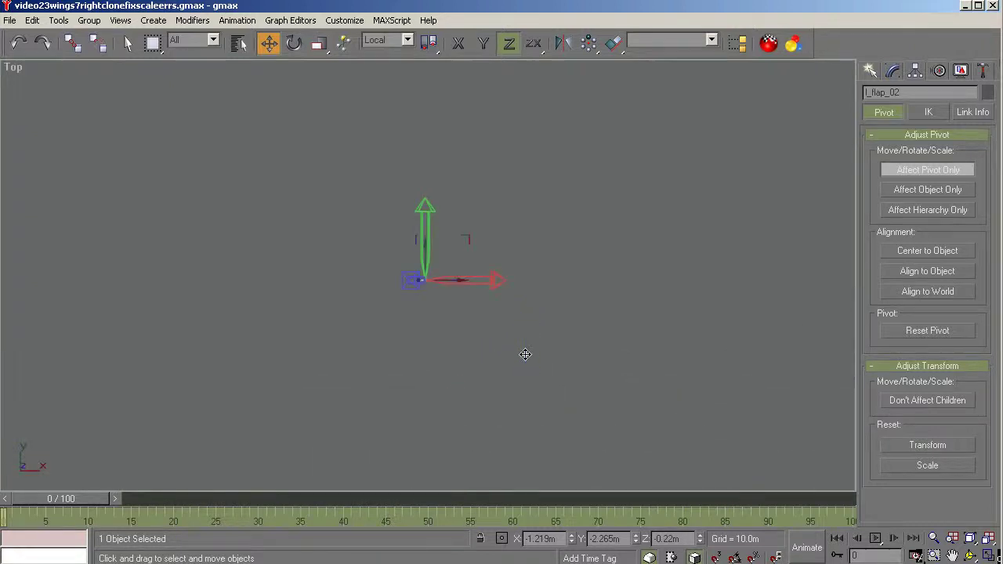
scroll(525, 354, "down", 3)
scroll(152, 321, "down", 5)
scroll(222, 368, "up", 4)
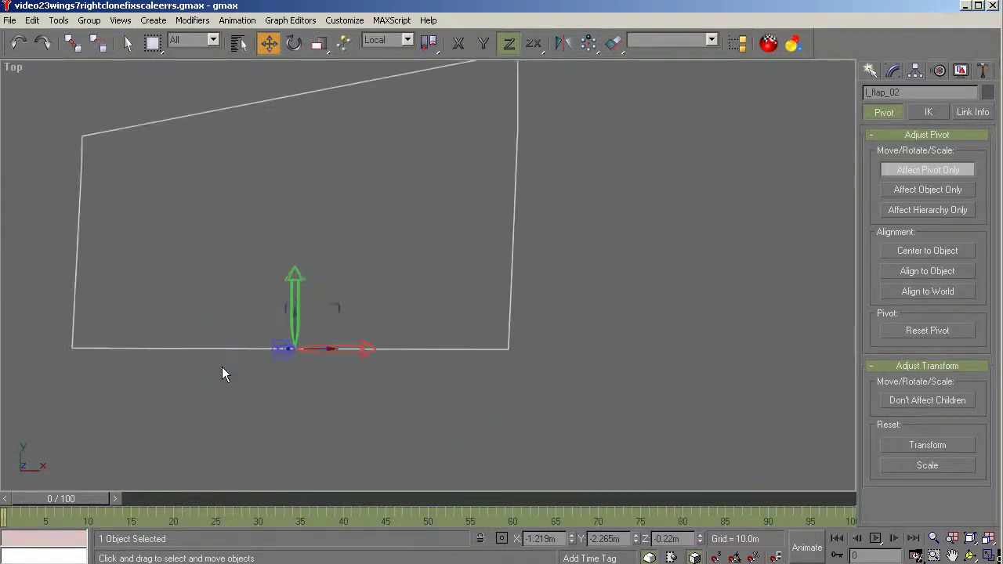
left_click(970, 555)
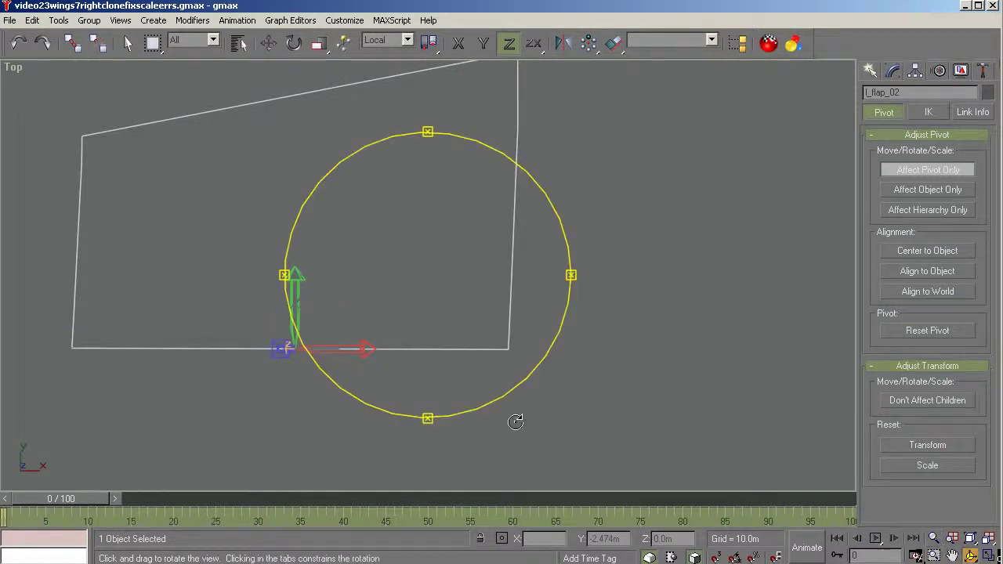
mouse_move(426, 416)
left_mouse_down()
mouse_move(416, 215)
mouse_move(430, 336)
mouse_move(400, 209)
mouse_move(427, 412)
left_mouse_up()
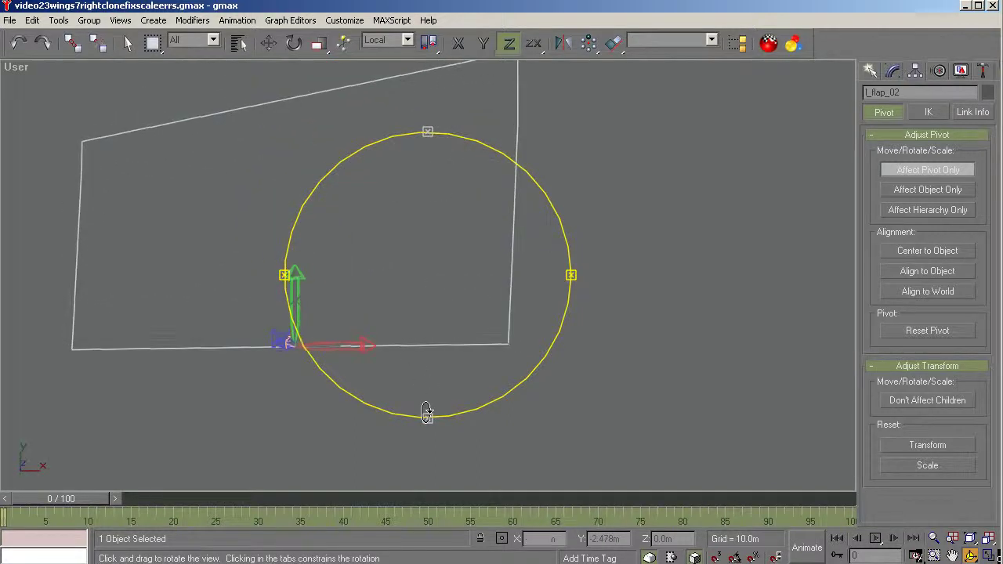
Turn off pivot-only editing for l_flap_02 and switch the viewport to shaded display, viewing the flap at an angle.
left_click(913, 170)
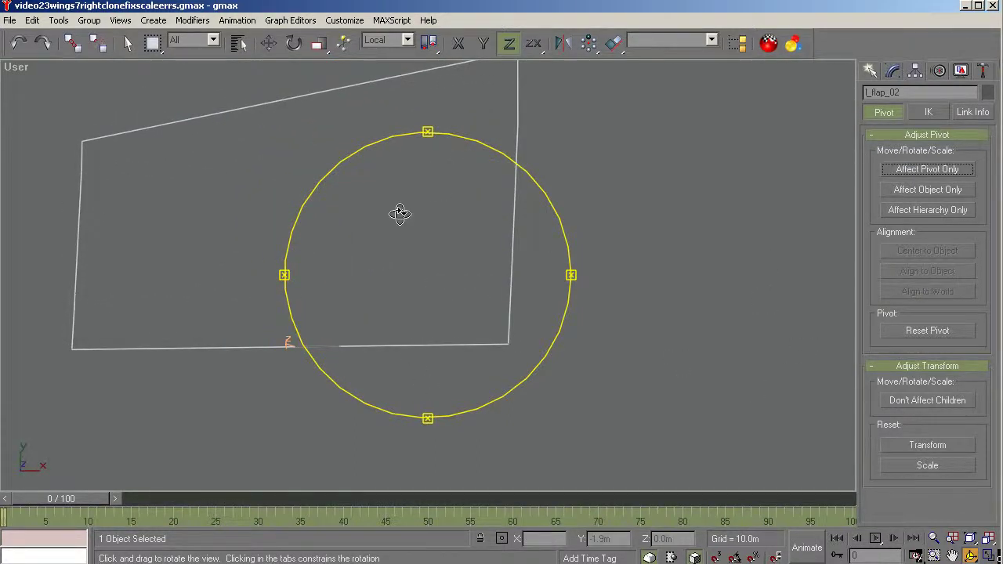
right_click(17, 69)
left_click(32, 85)
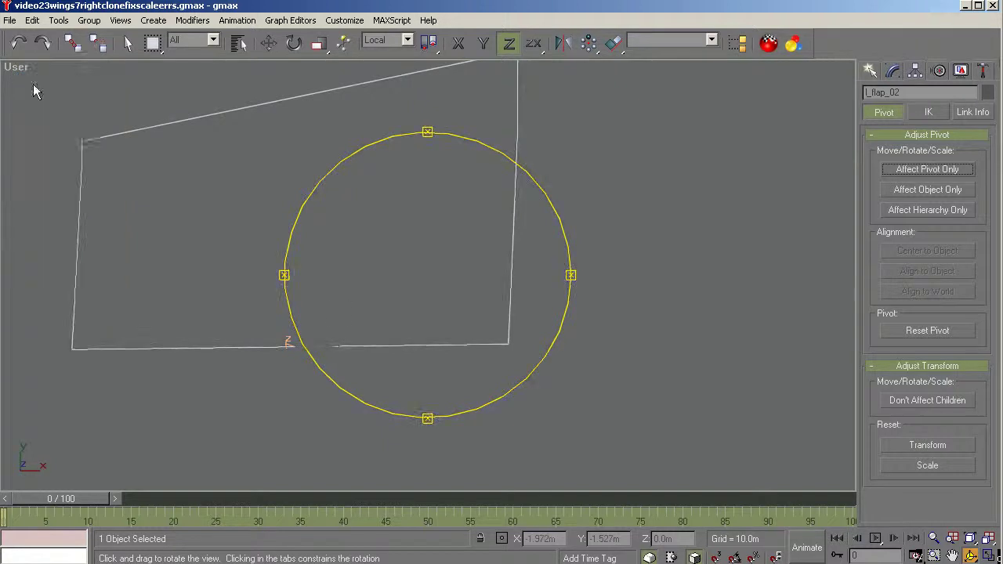
key("b")
left_click_drag(388, 359, 359, 336)
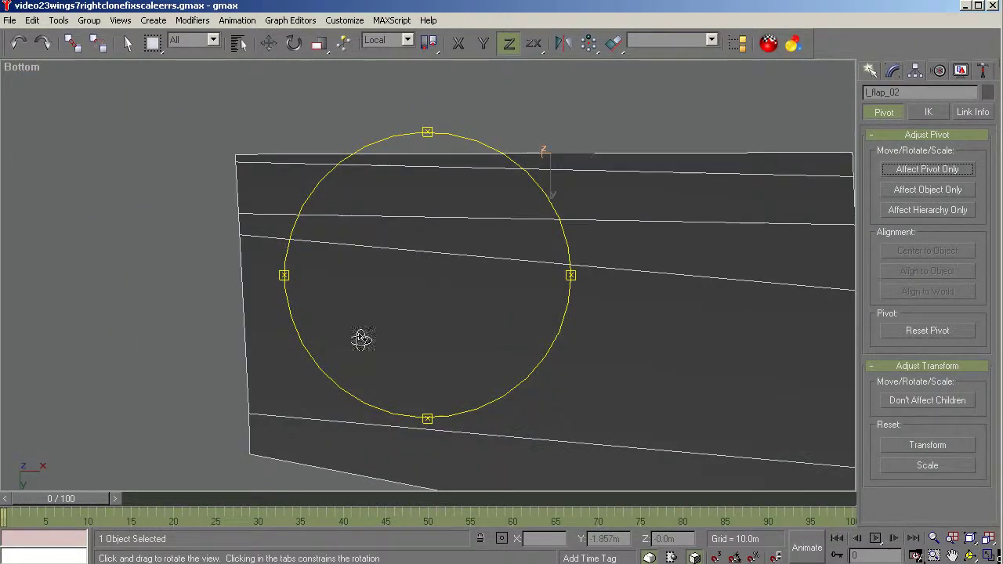
mouse_move(429, 279)
left_mouse_down()
mouse_move(432, 417)
mouse_move(504, 385)
mouse_move(518, 397)
mouse_move(476, 361)
mouse_move(452, 374)
mouse_move(452, 358)
mouse_move(467, 369)
mouse_move(457, 354)
mouse_move(452, 377)
mouse_move(421, 403)
mouse_move(411, 381)
mouse_move(412, 416)
mouse_move(412, 394)
mouse_move(422, 416)
mouse_move(475, 387)
mouse_move(454, 389)
mouse_move(433, 333)
left_mouse_up()
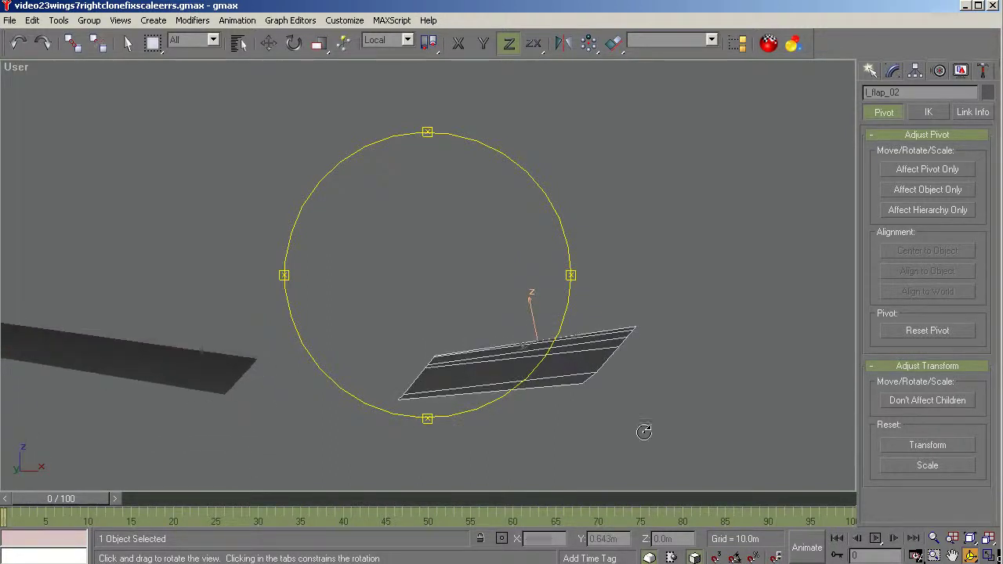
key("w")
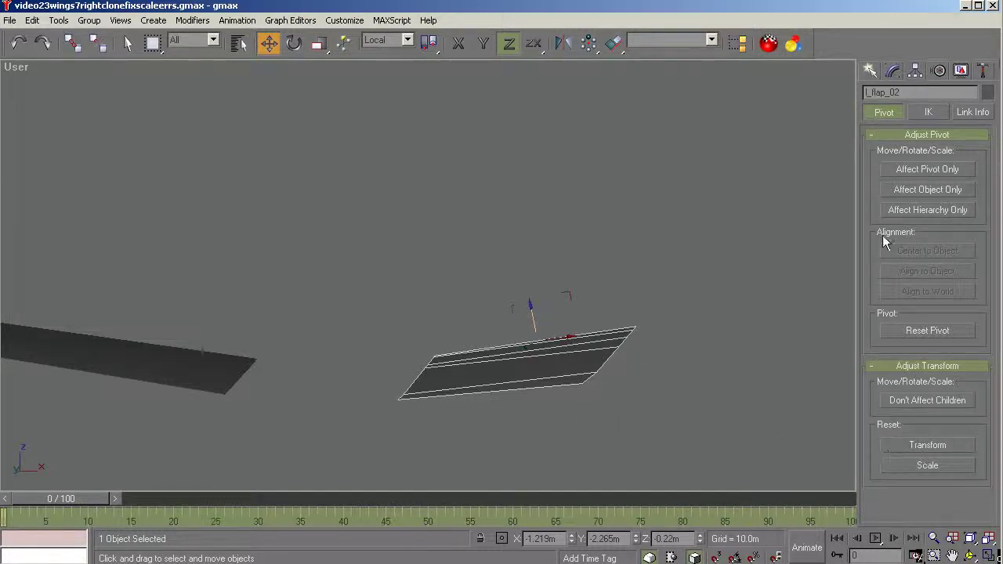
Clone l_flap_02 as a single copy named l_flapinner.
left_click(893, 72)
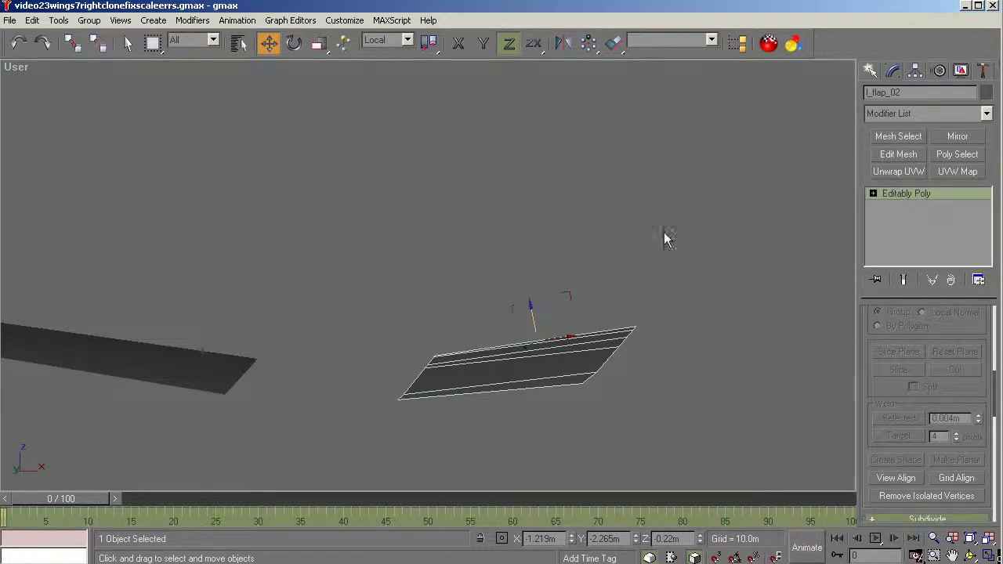
key("ctrl+v")
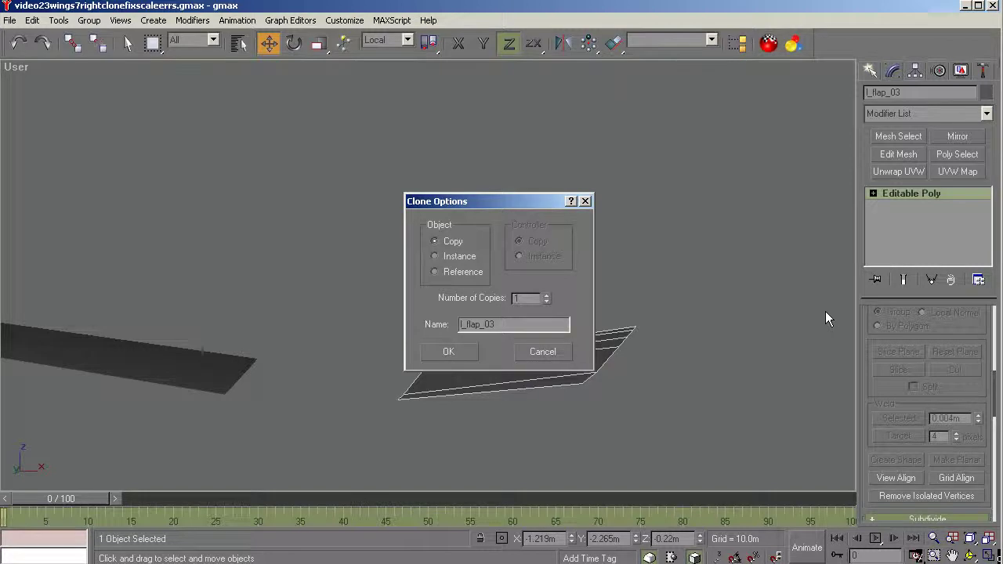
key("BackSpace")
type("pinner")
left_click(451, 353)
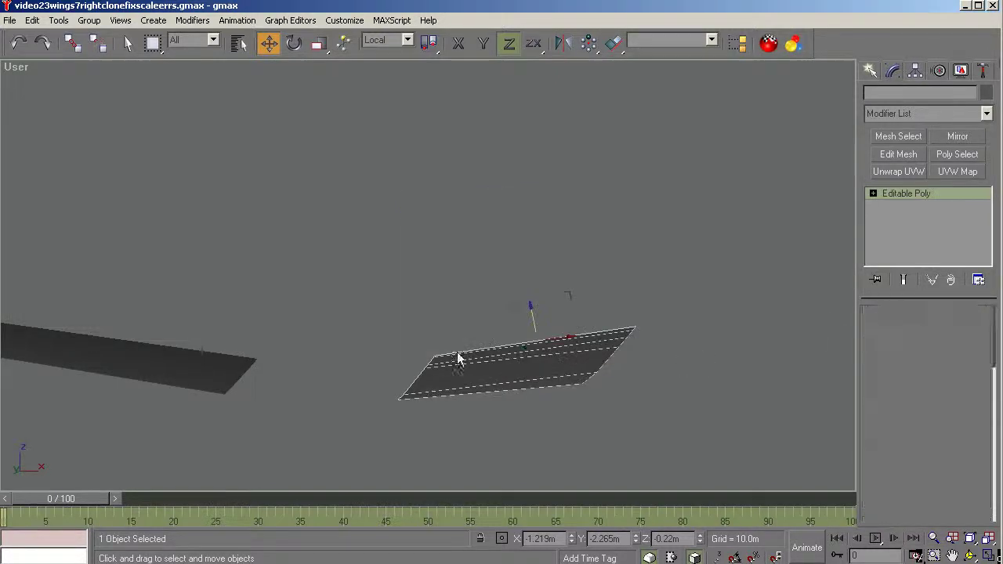
Convert l_flapinner to an editable mesh and flip the normals of all its polygons.
right_click(930, 196)
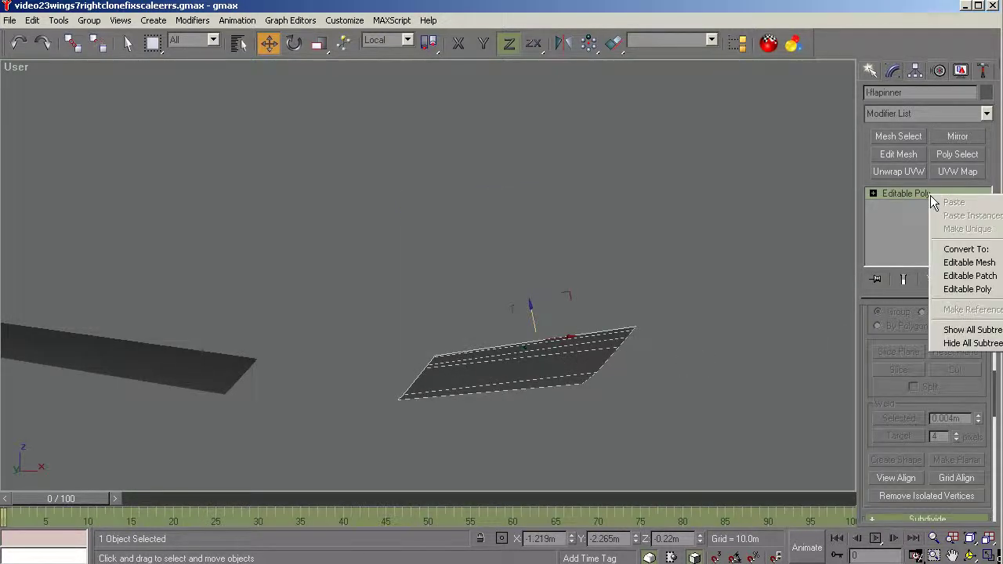
left_click(955, 263)
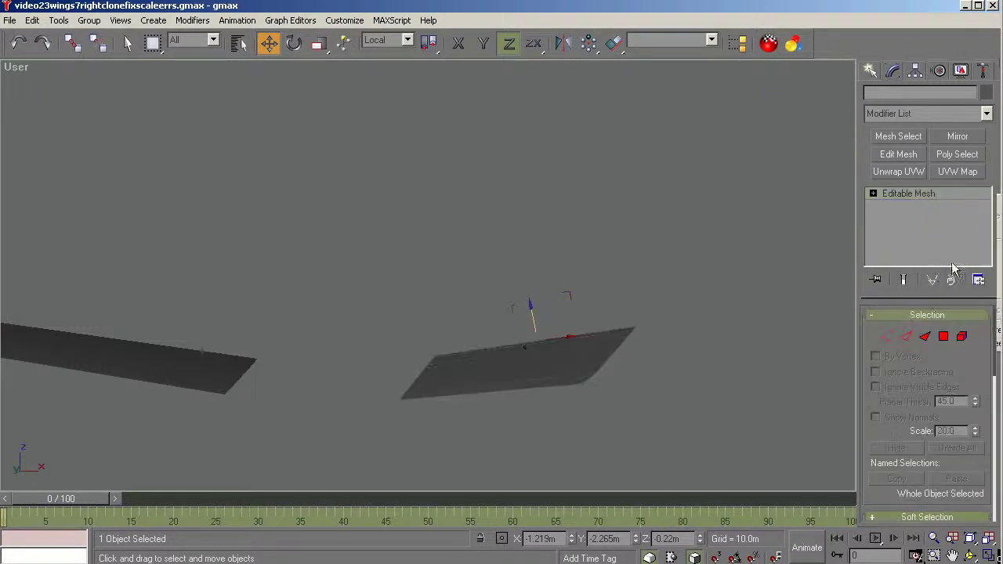
left_click(945, 338)
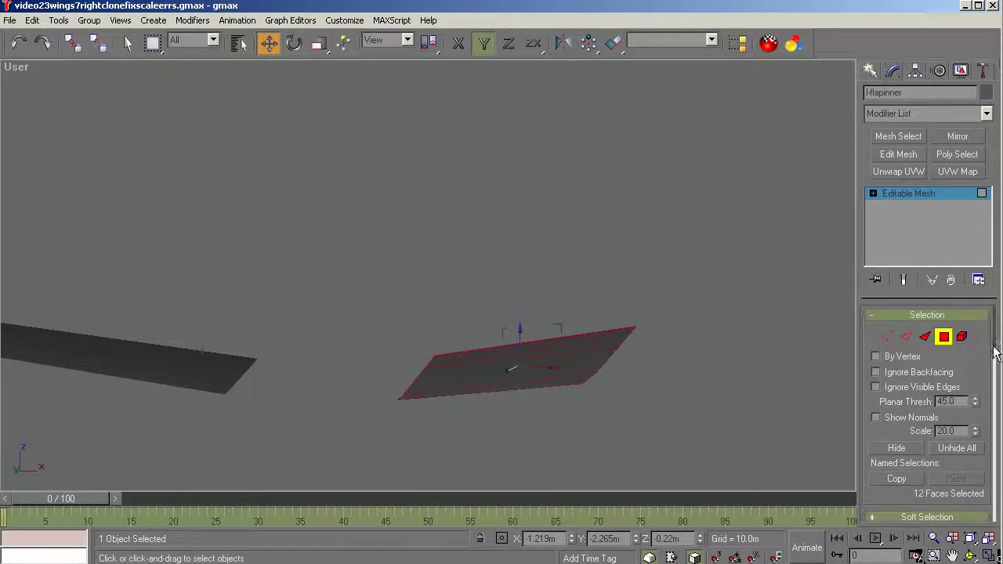
left_click_drag(994, 344, 997, 485)
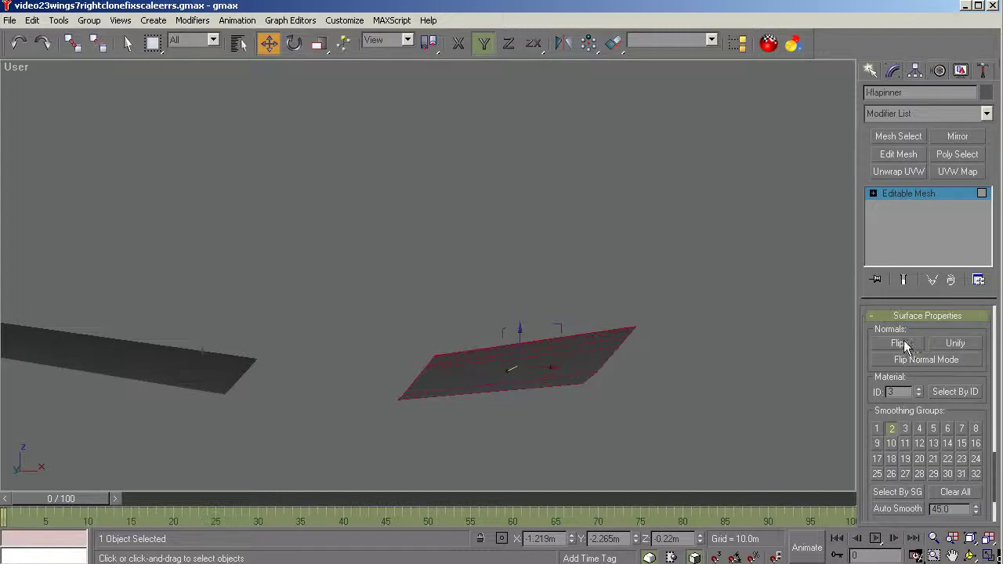
left_click(898, 343)
Extrude all of l_flapinner's selected polygons as a group by about 0.006 m.
left_click(970, 555)
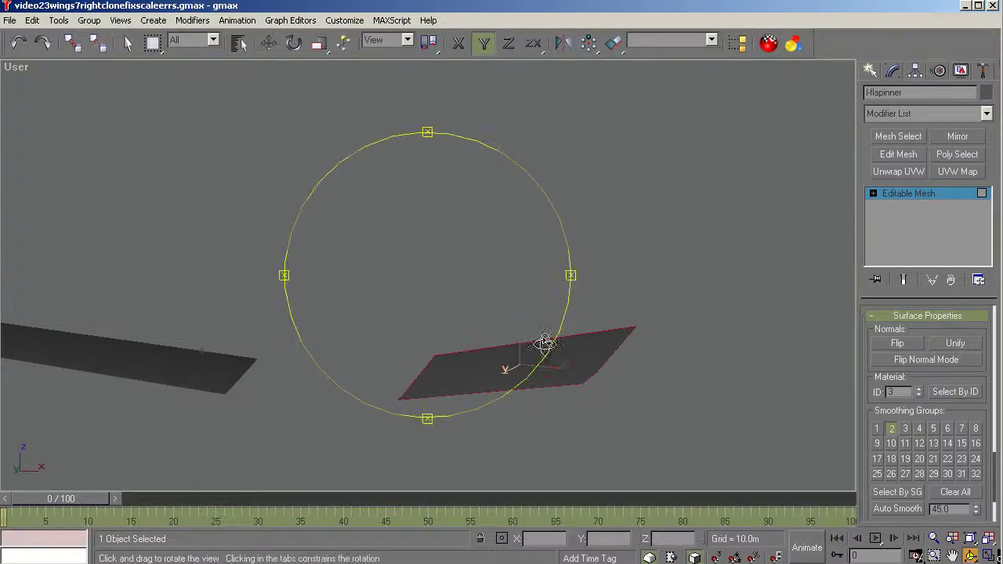
left_click_drag(544, 340, 457, 428)
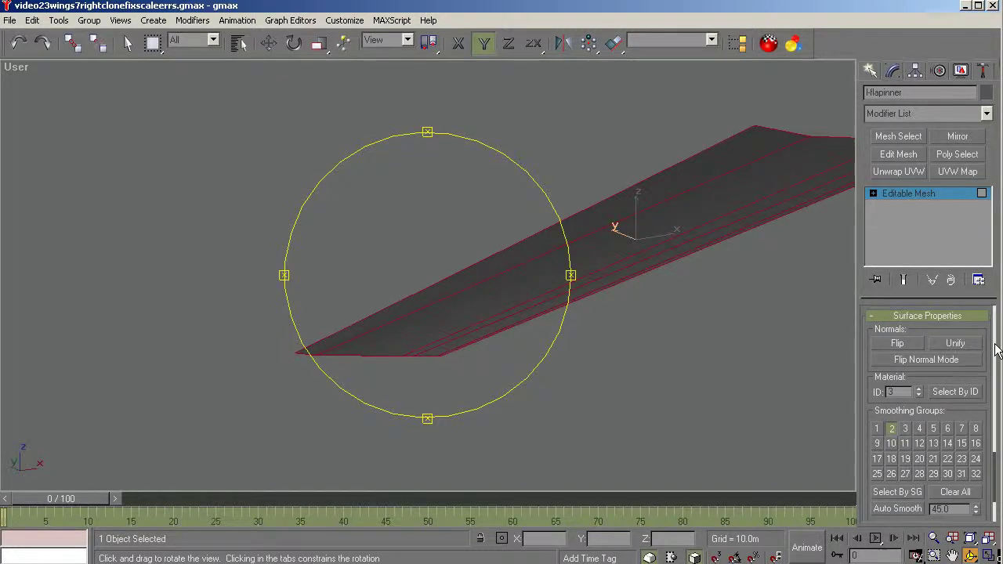
scroll(996, 351, "up", 10)
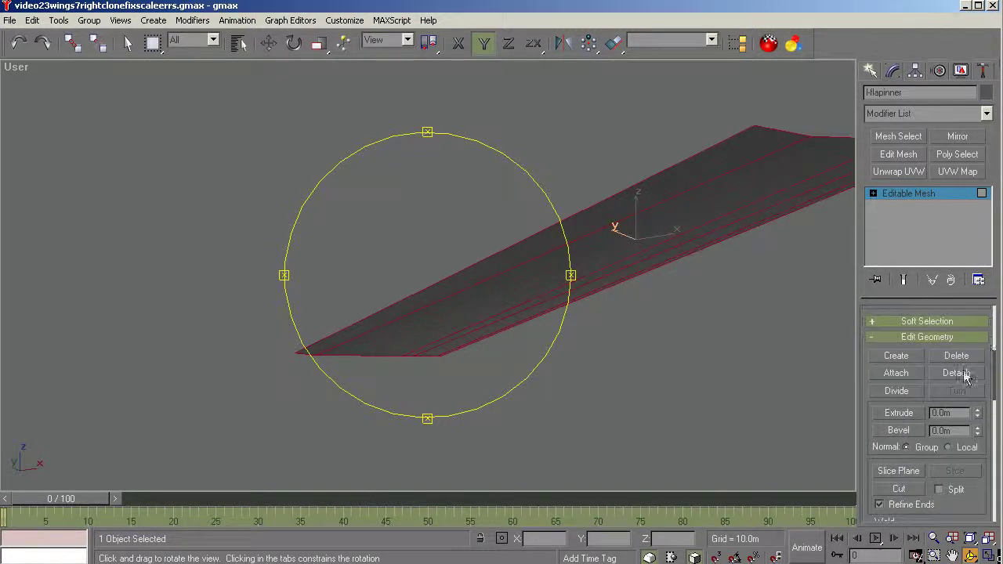
left_click(899, 413)
left_click_drag(605, 253, 608, 243)
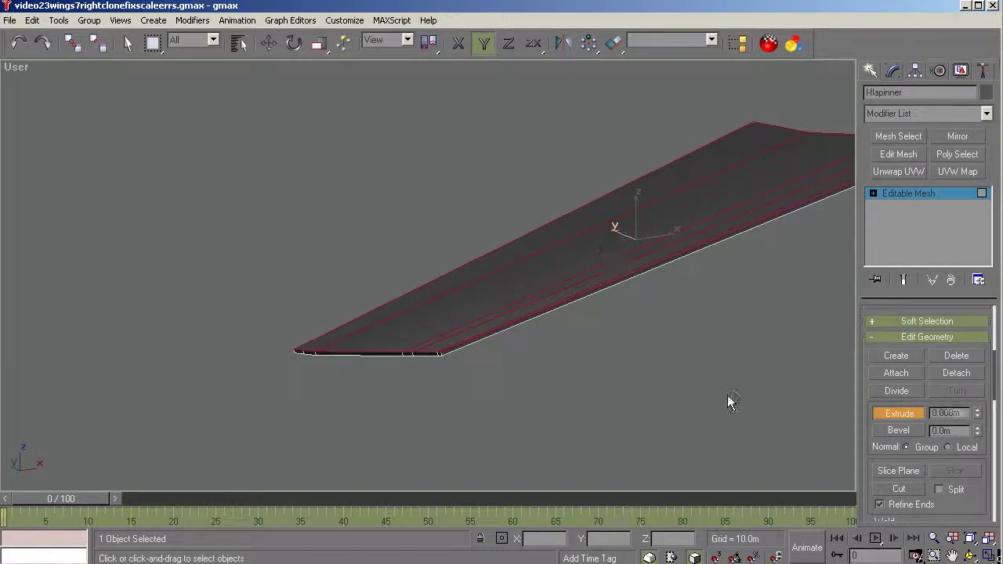
Undo the last extrusion of l_flapinner's polygons.
left_click(969, 555)
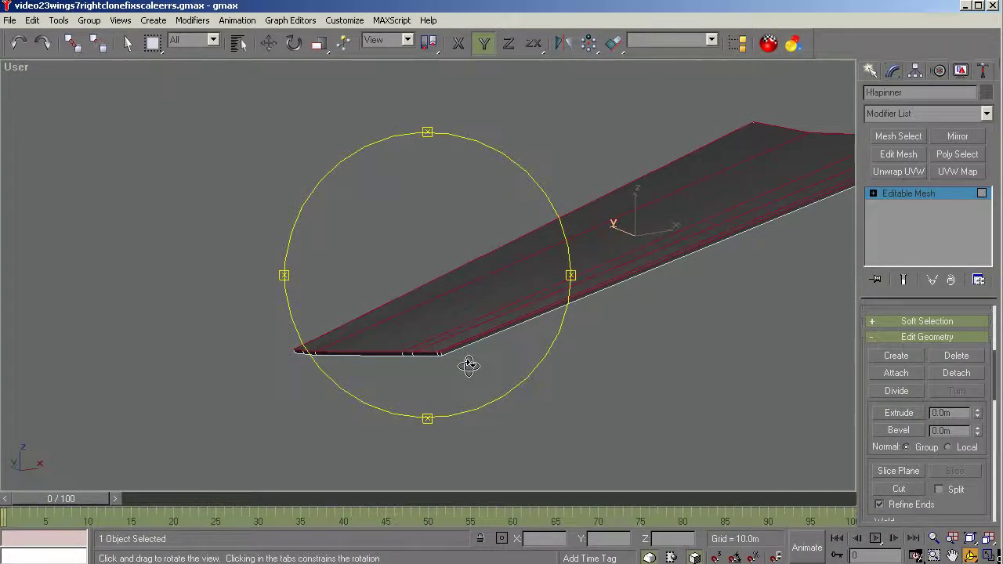
left_click_drag(470, 365, 484, 343)
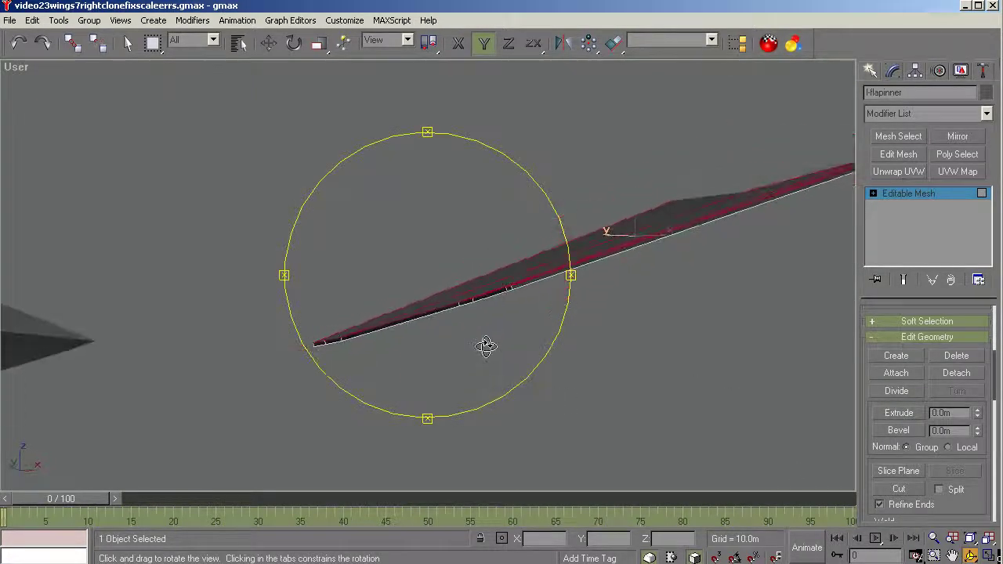
left_click(19, 42)
left_click_drag(401, 276, 390, 298)
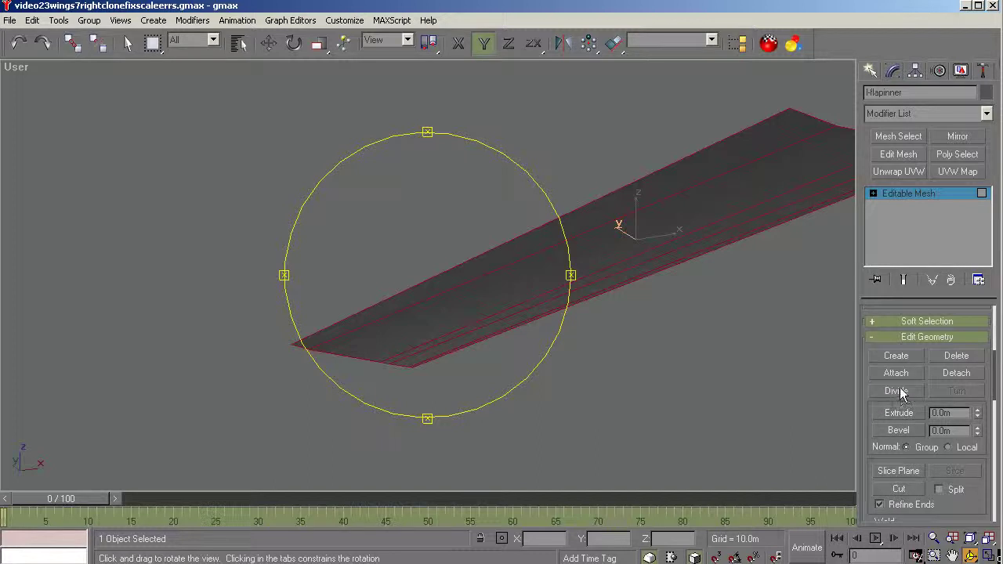
left_click_drag(470, 378, 467, 373)
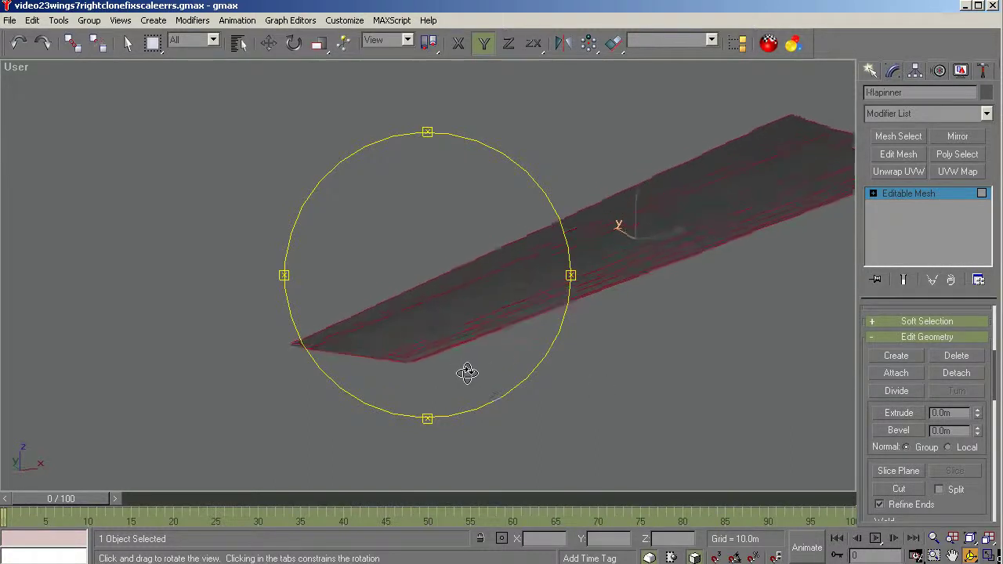
Extrude l_flapinner's selected polygons as a group by about 0.014 m.
left_click(902, 416)
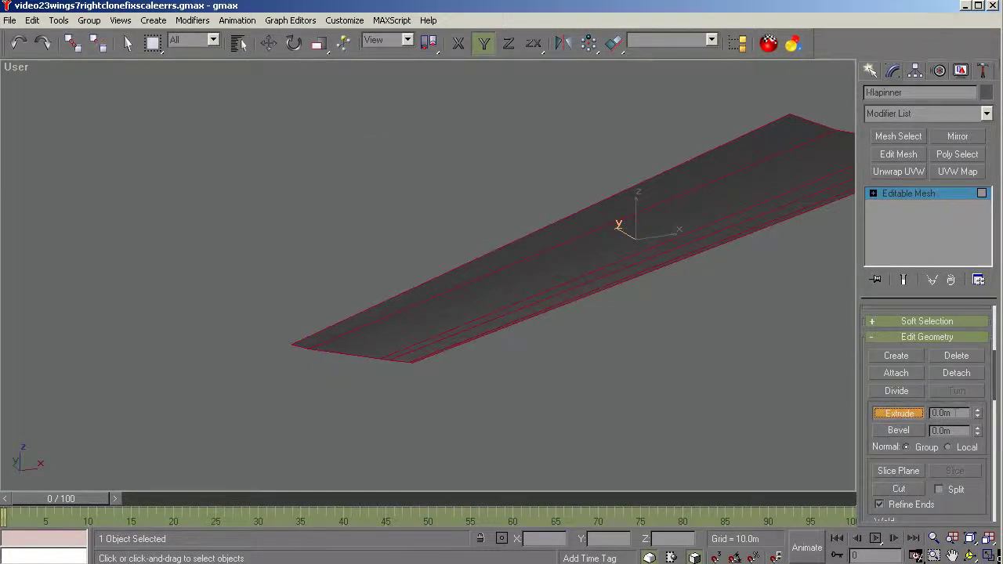
left_click_drag(584, 273, 584, 269)
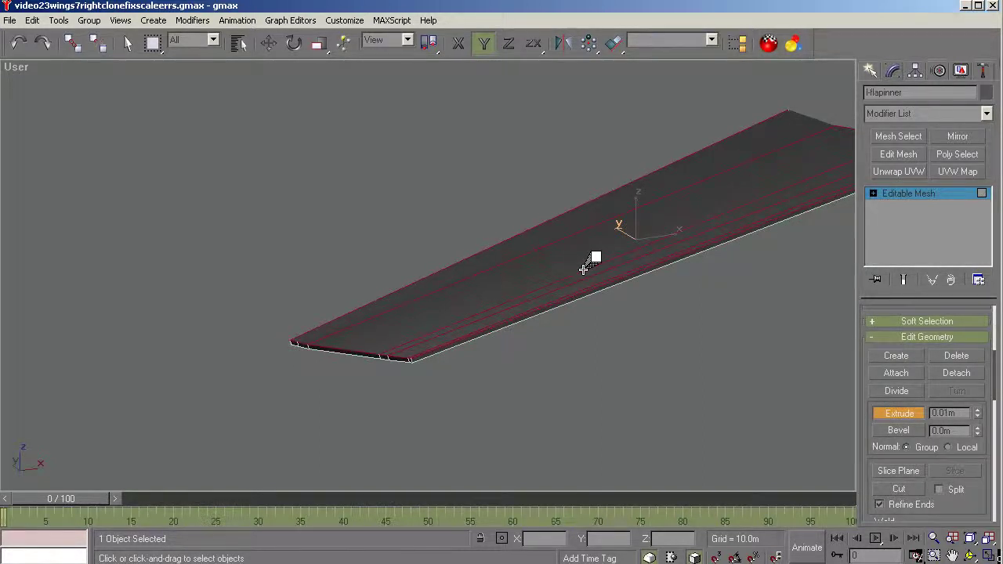
left_click_drag(583, 269, 584, 268)
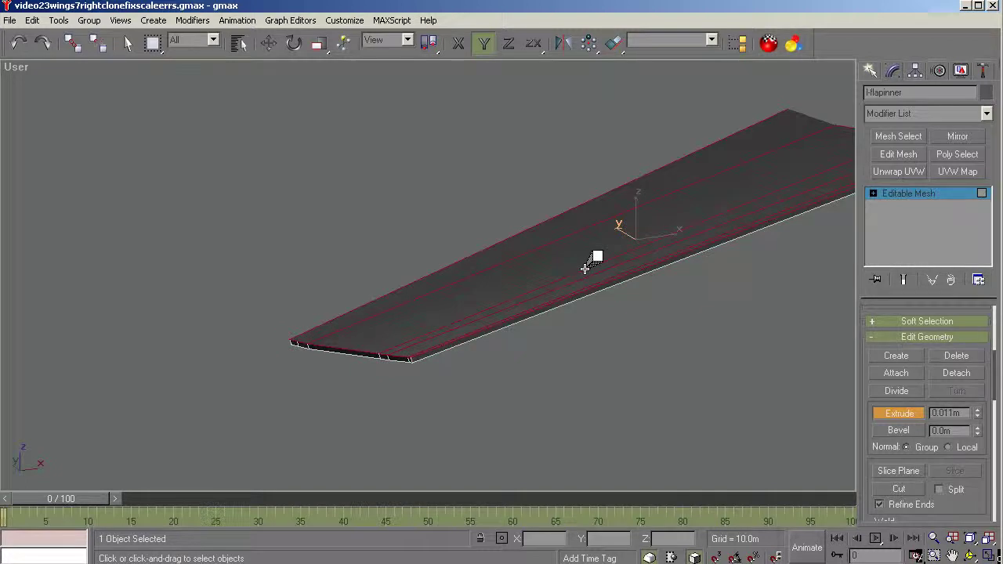
left_click_drag(584, 268, 585, 267)
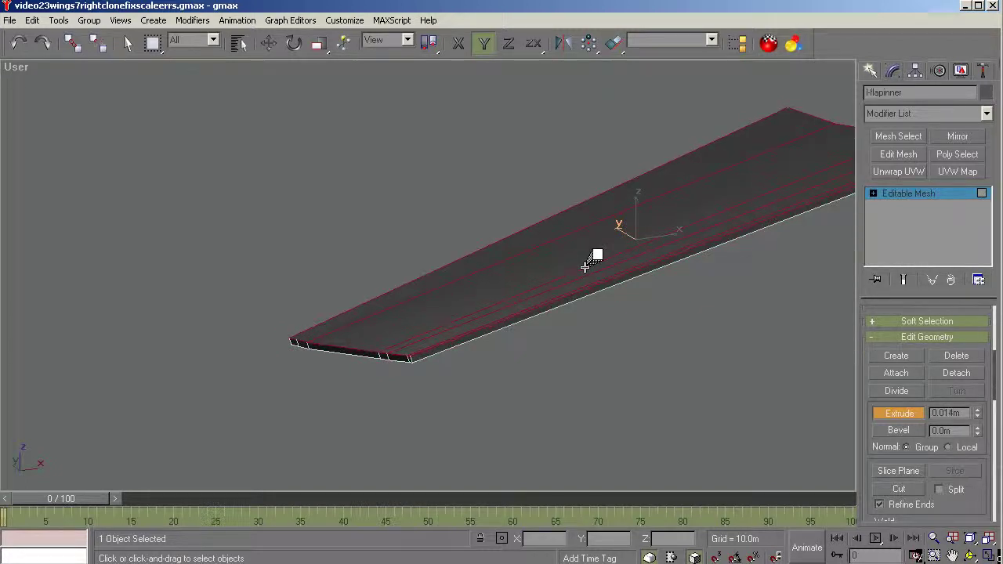
left_click_drag(585, 266, 588, 269)
left_click(901, 415)
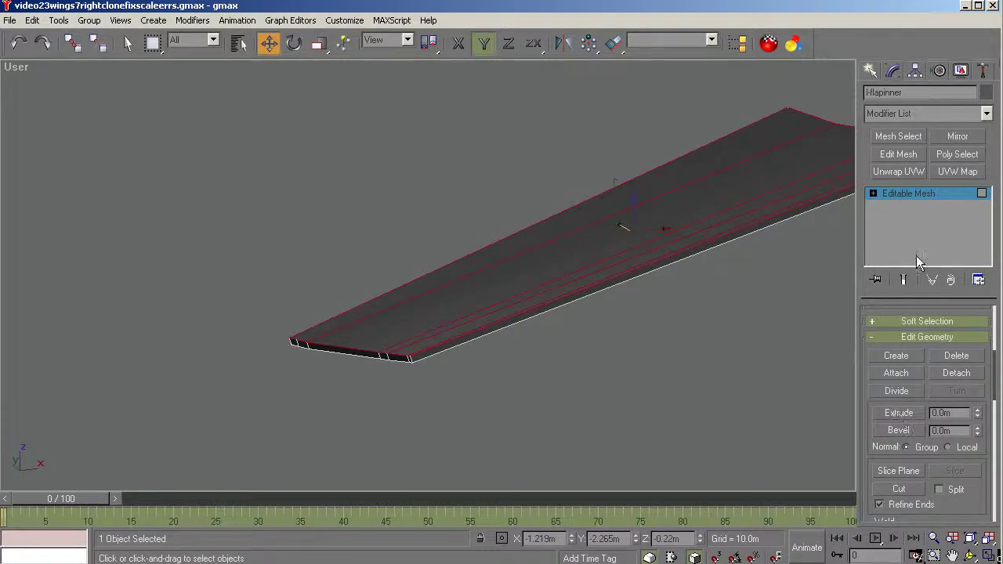
Select all of l_flapinner's polygons and auto-smooth them with the 45.0 threshold.
left_click(32, 21)
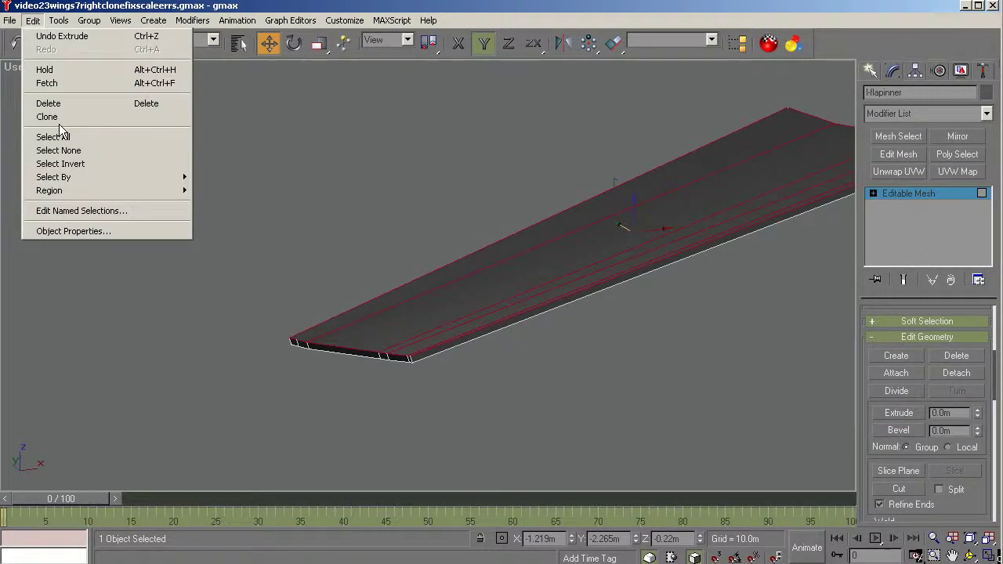
left_click(67, 138)
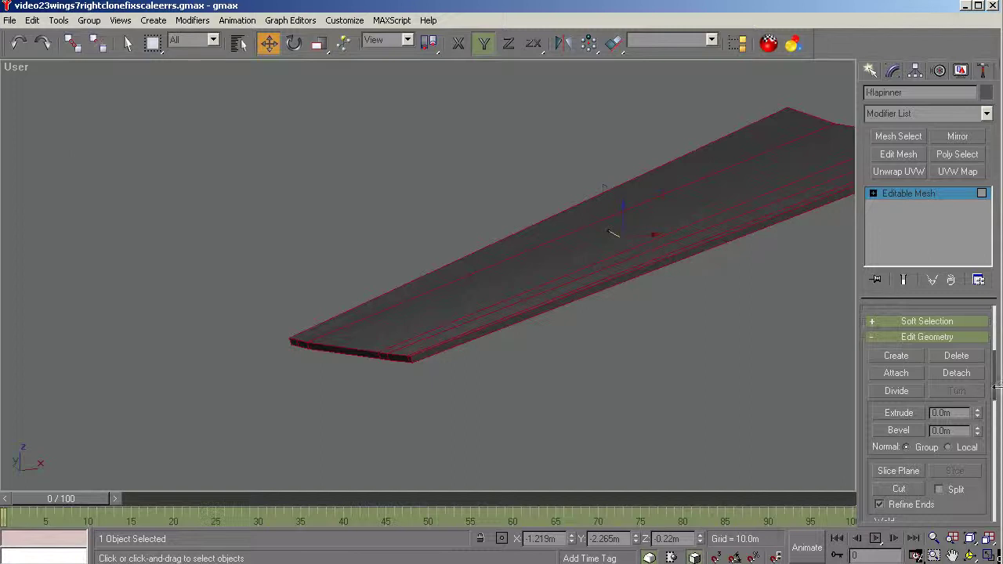
scroll(997, 392, "down", 10)
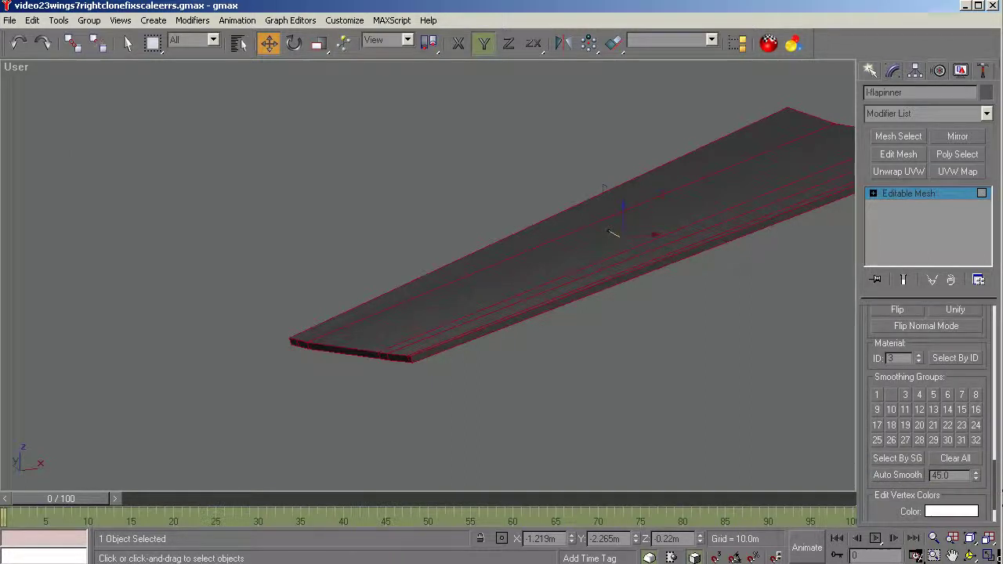
left_click(912, 473)
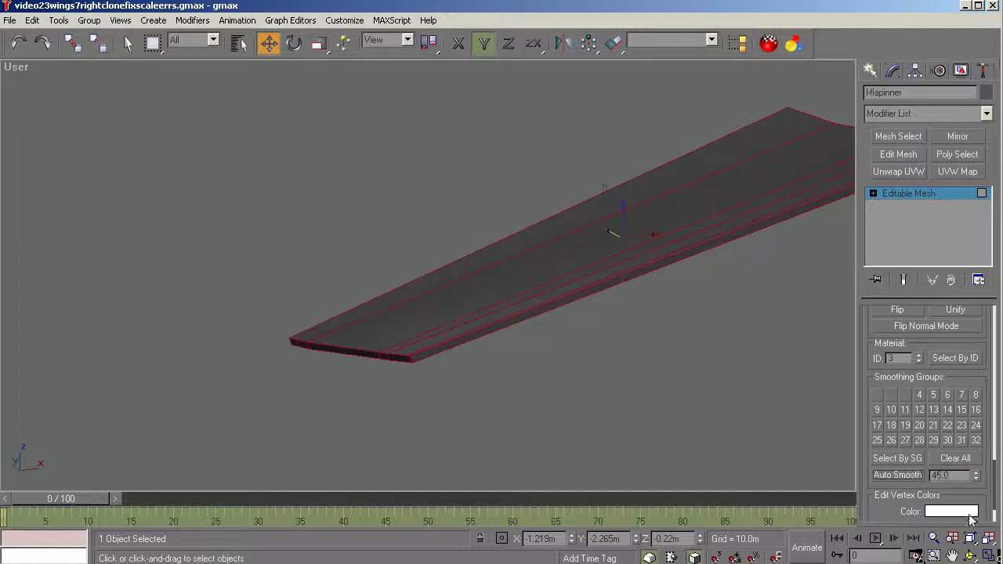
Link l_flapinner to l_flap_02 as its parent.
left_click(971, 555)
left_click_drag(564, 410, 457, 392)
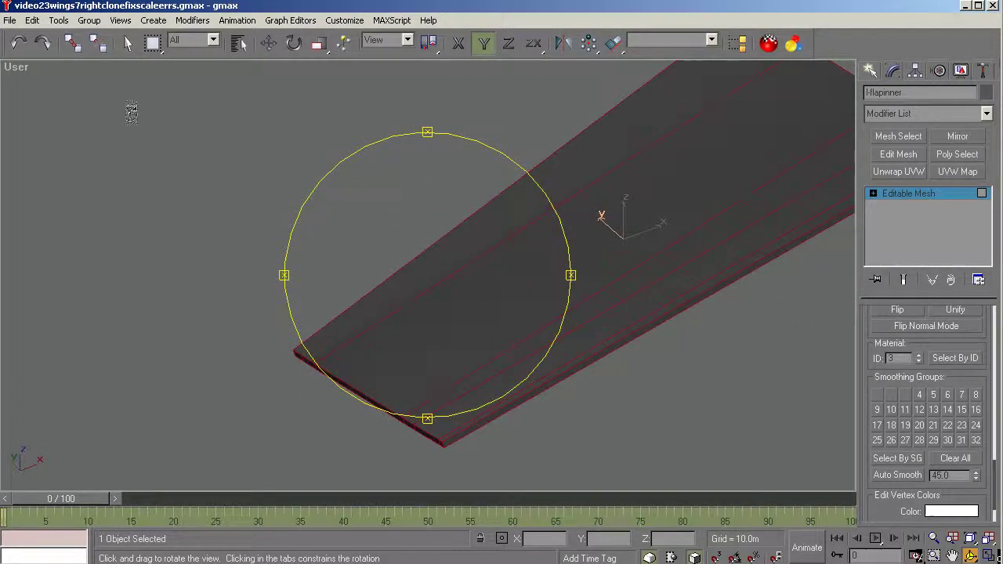
left_click(72, 43)
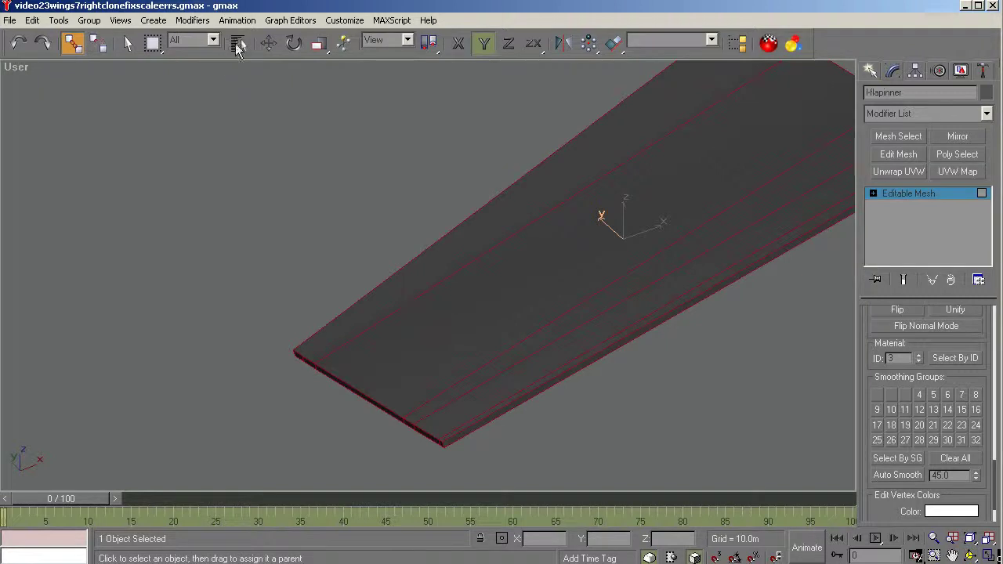
left_click(239, 43)
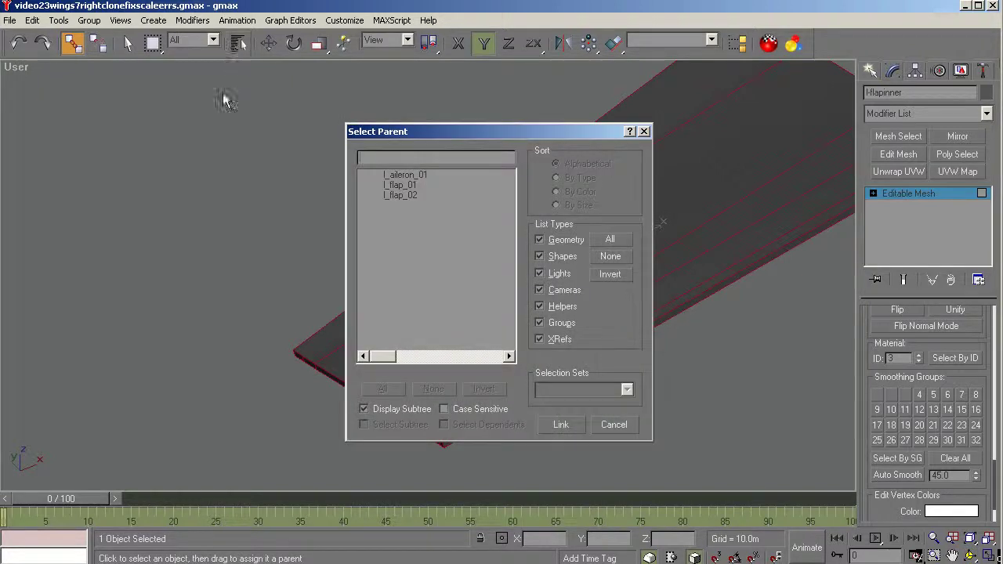
left_click(402, 195)
left_click(562, 424)
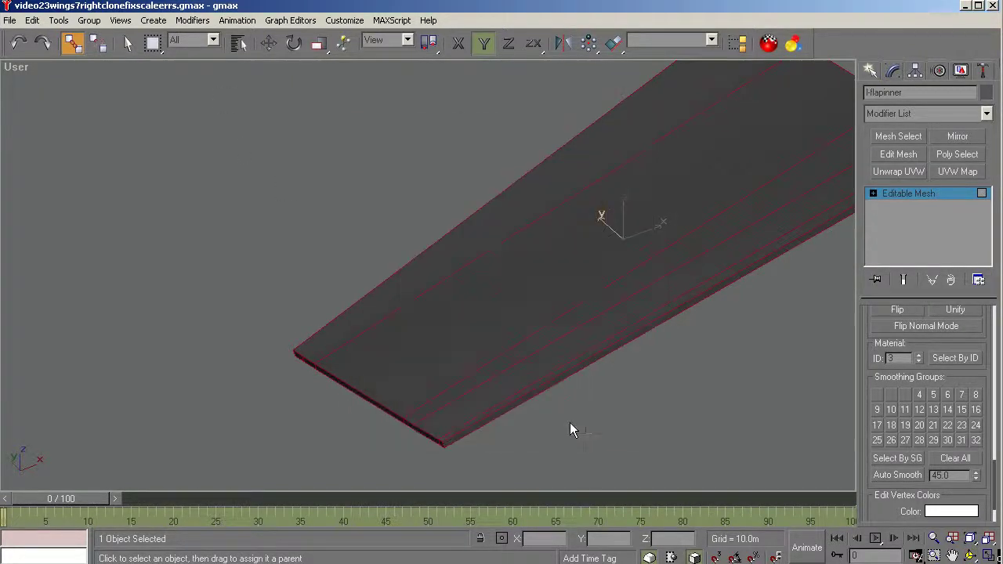
End linking, check l_flapinner from several angles, and leave its polygon editing level.
left_click(970, 555)
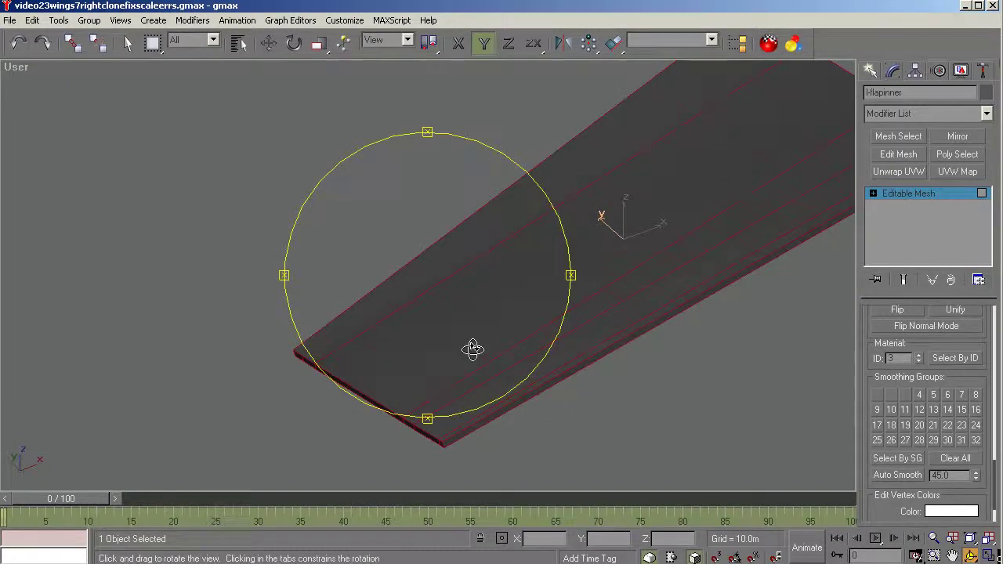
left_click_drag(473, 347, 482, 310)
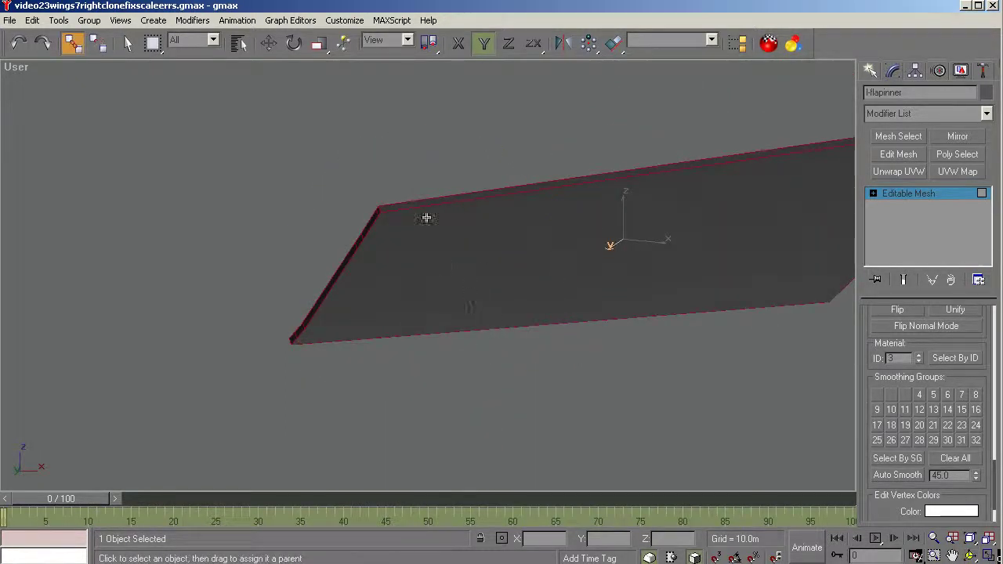
left_click(130, 45)
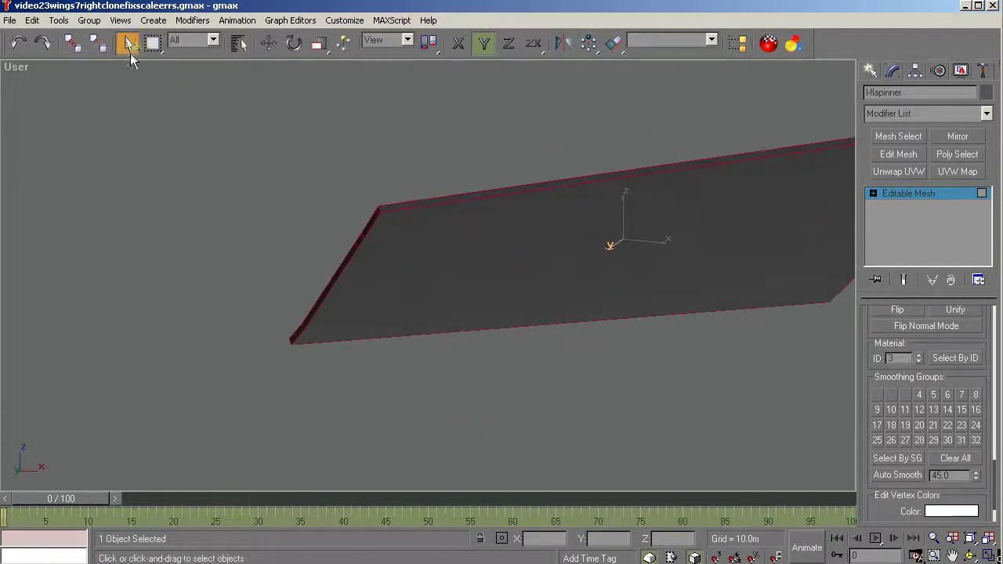
left_click(965, 555)
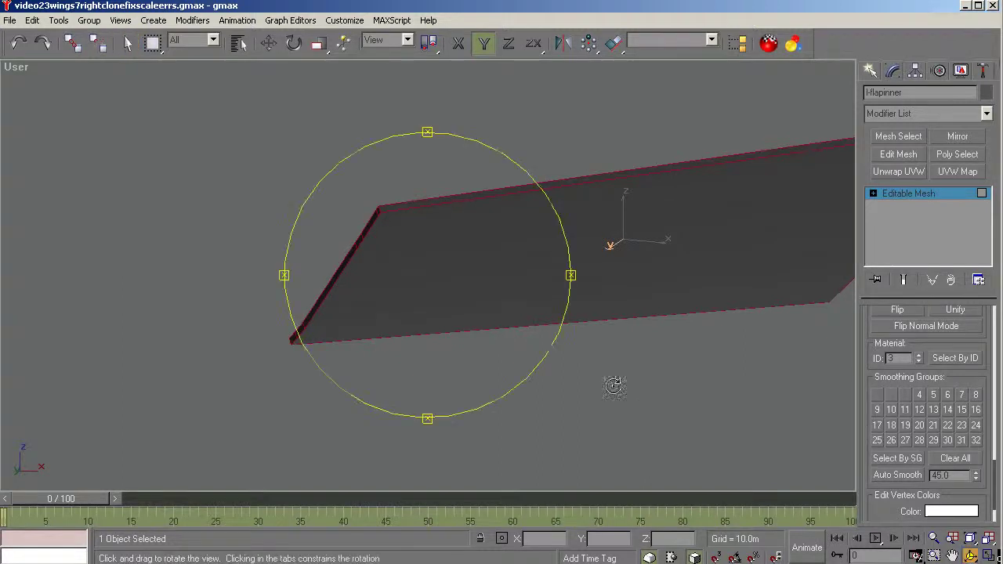
left_click_drag(445, 308, 434, 448)
left_click_drag(542, 331, 472, 311)
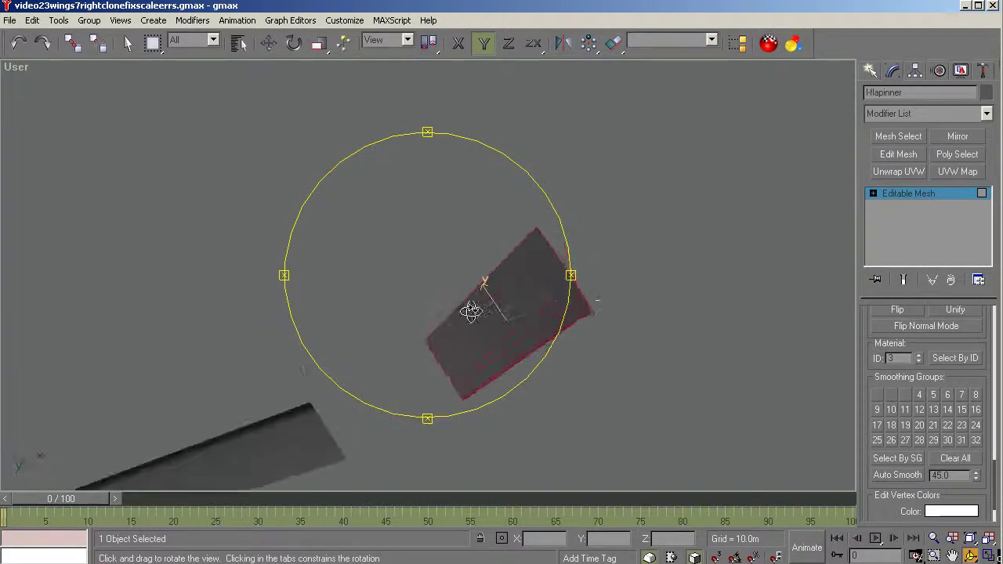
right_click(685, 287)
left_click(890, 196)
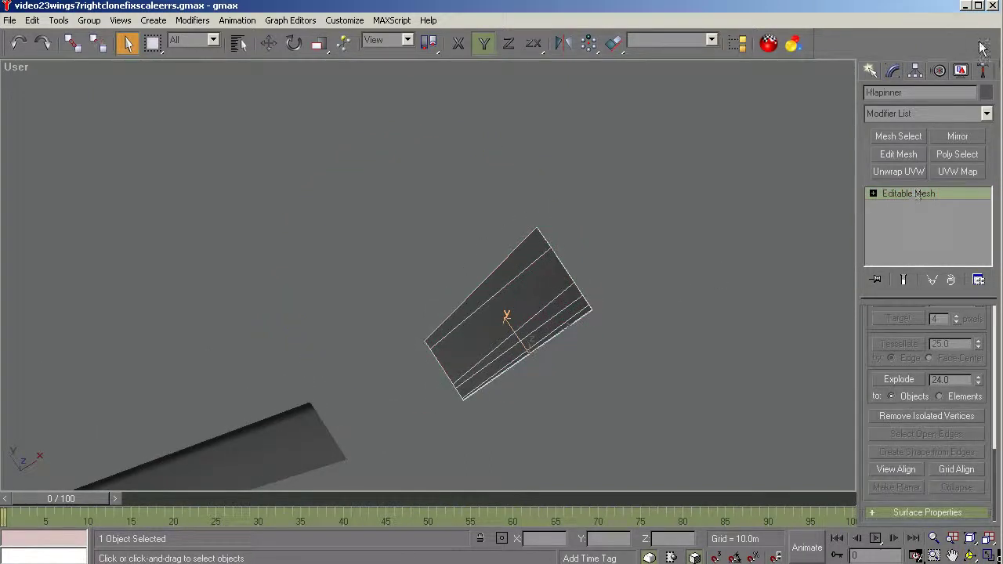
Unhide wing-L and the child objects linked beneath it.
left_click(961, 71)
left_click(925, 336)
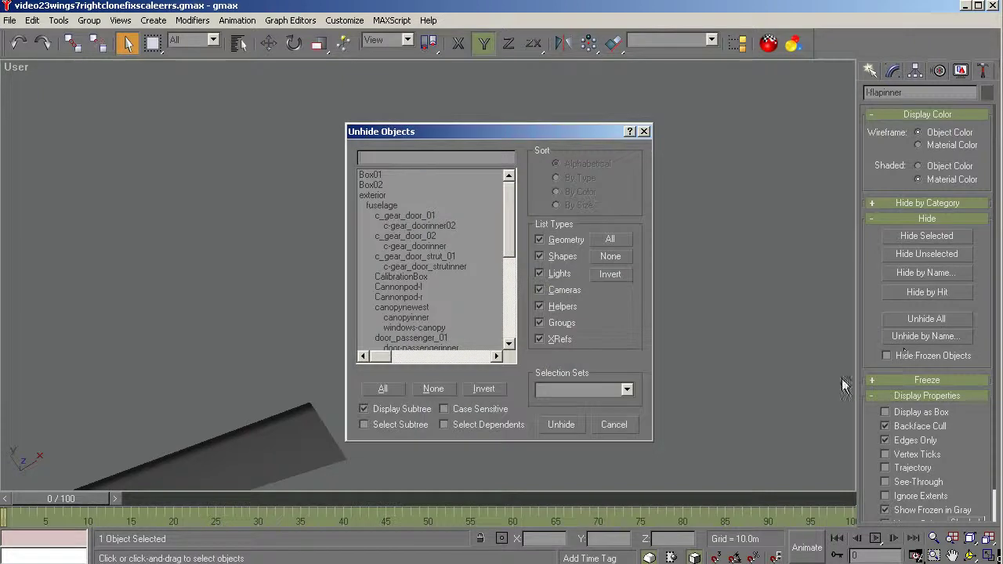
left_click_drag(505, 222, 521, 345)
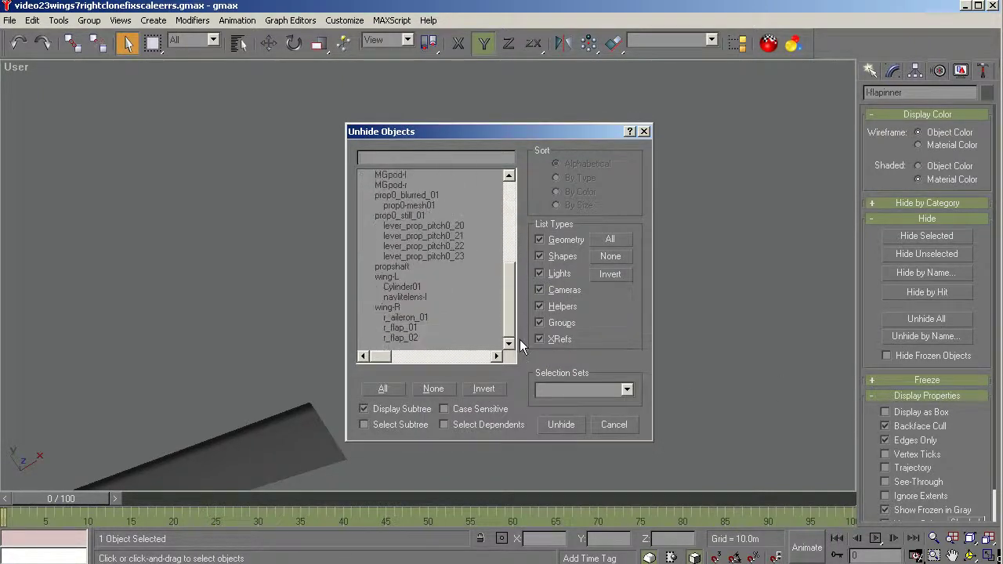
left_click(387, 287)
left_click(388, 278)
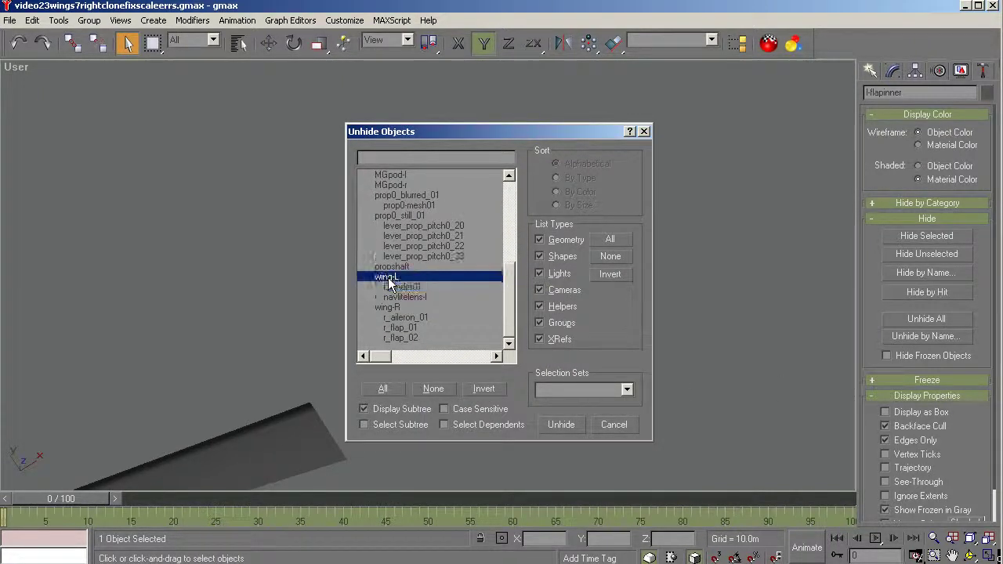
left_click(408, 297, "shift")
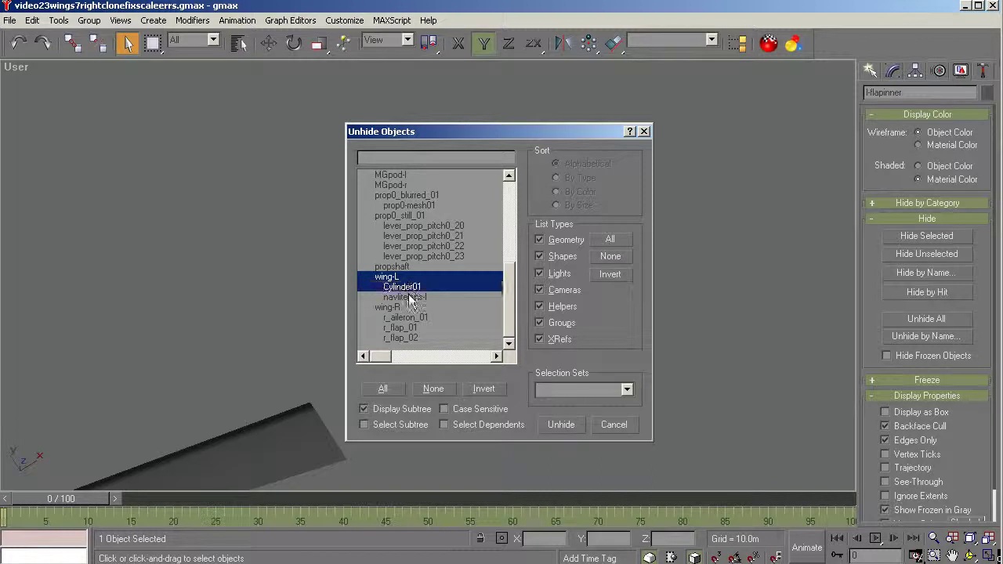
left_click(561, 425)
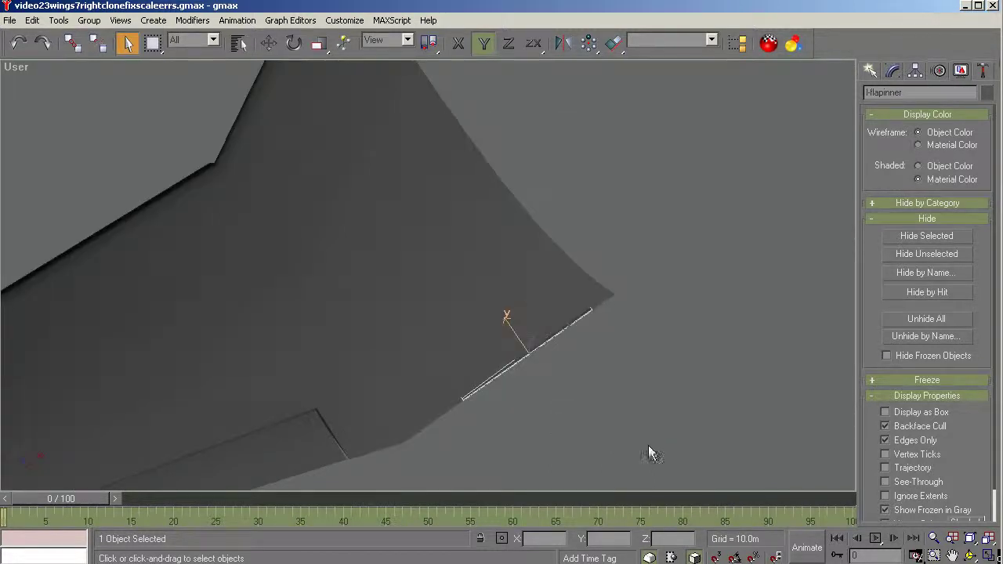
Select the four raised vertices of l_flapinner nearest the flap's trailing edge in its vertex sub-object level.
left_click(971, 555)
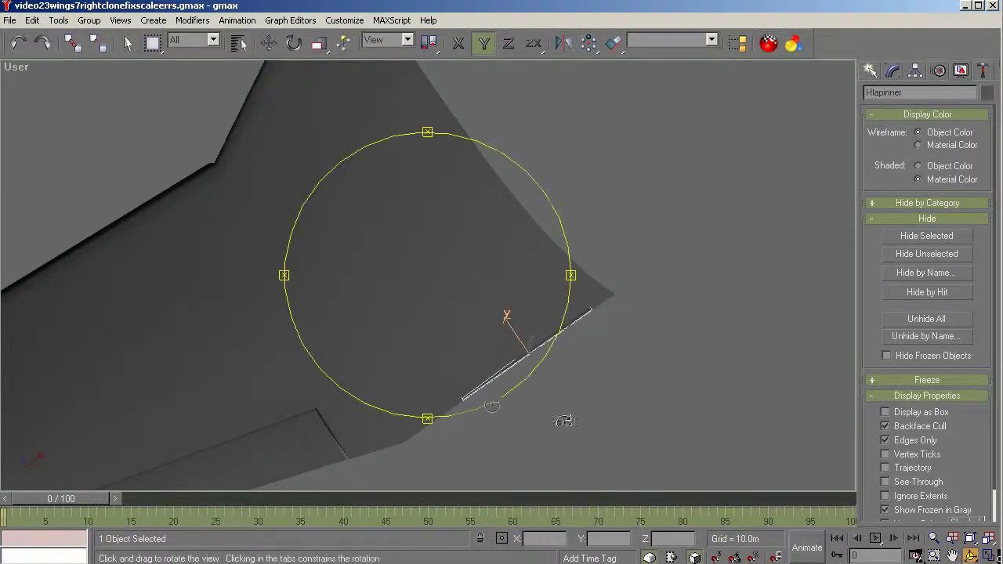
left_click_drag(462, 376, 549, 280)
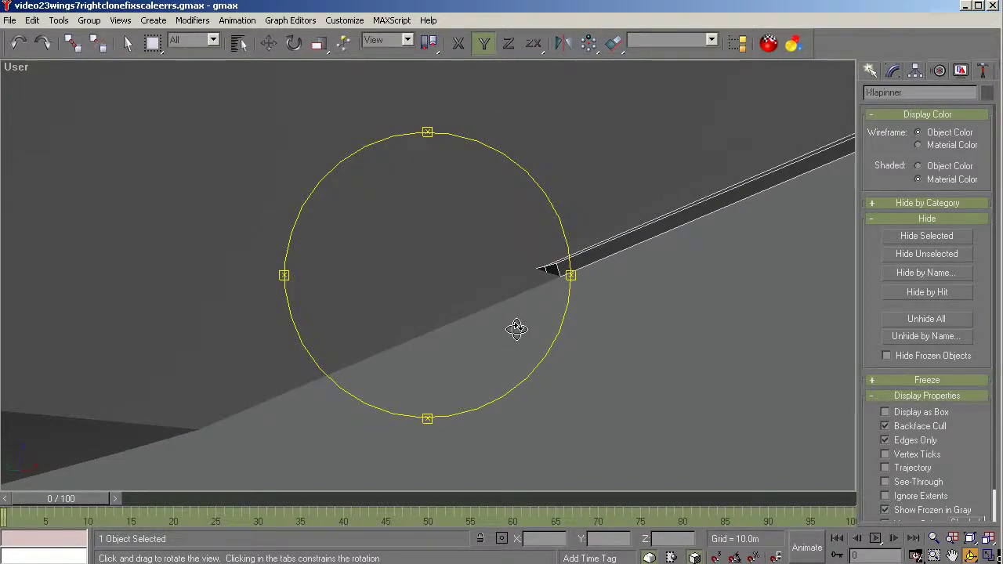
left_click_drag(506, 336, 315, 296)
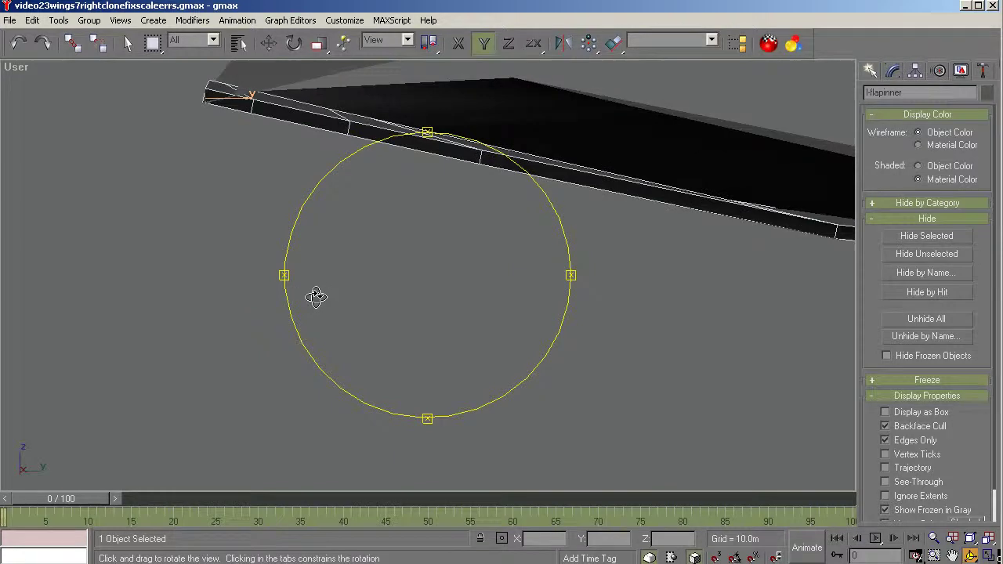
left_click(894, 72)
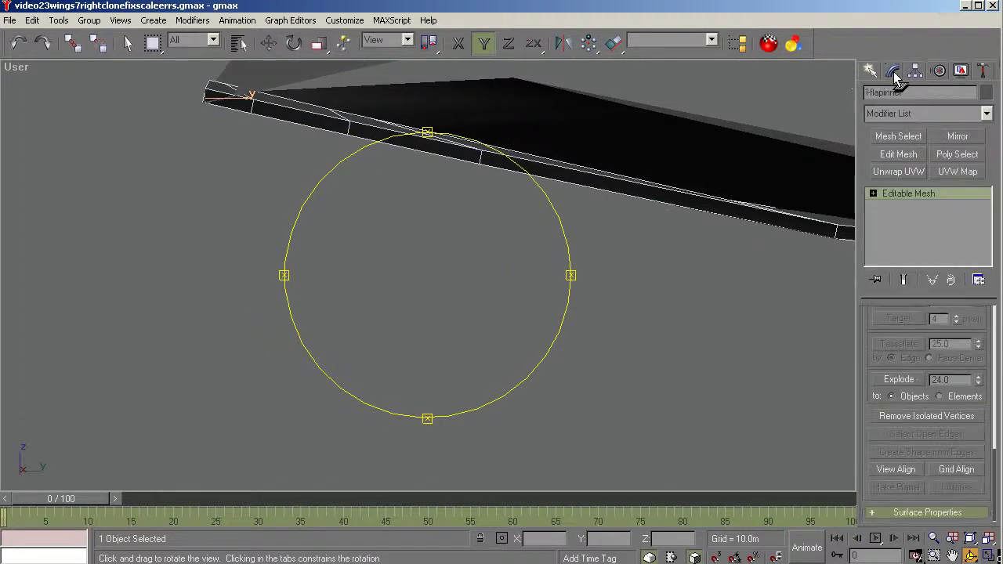
left_click(873, 193)
left_click(901, 205)
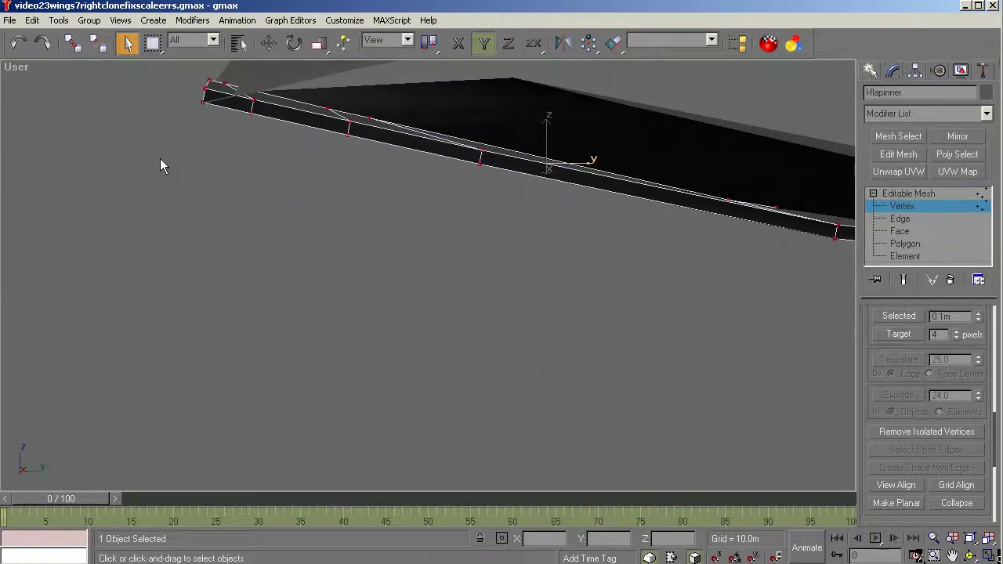
left_click_drag(190, 67, 218, 96)
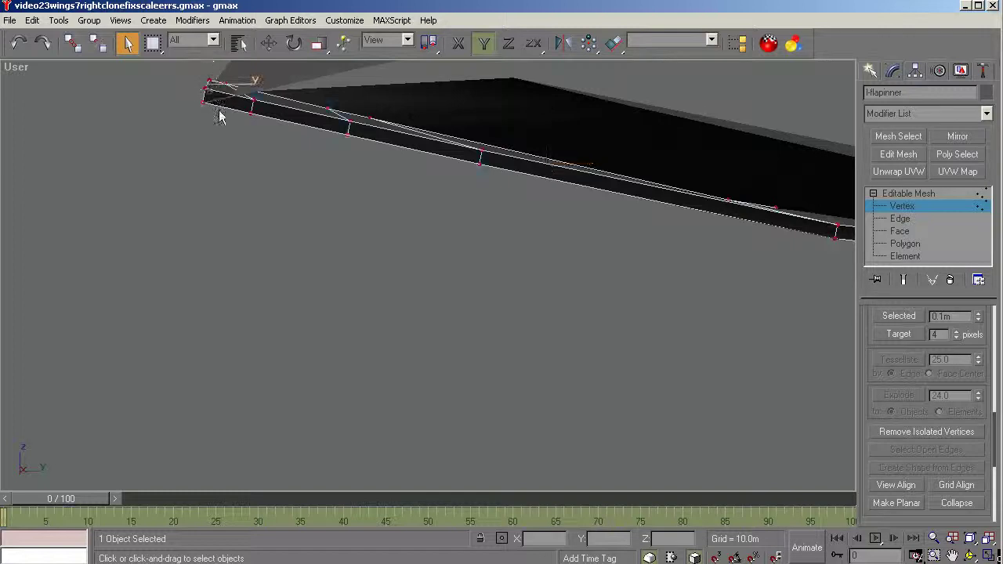
scroll(980, 331, "up", 5)
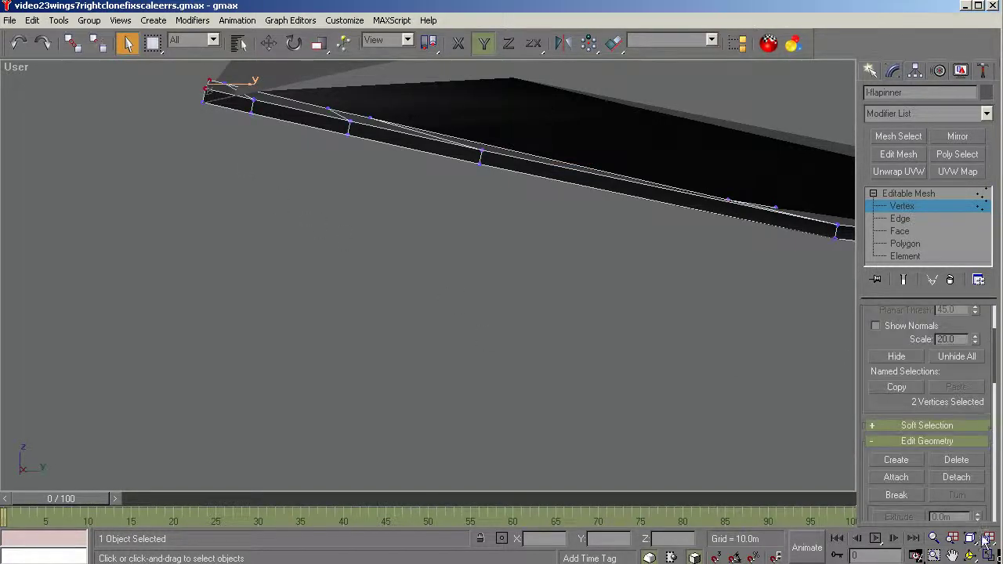
left_click(970, 555)
left_click_drag(334, 287, 334, 287)
right_click(220, 207)
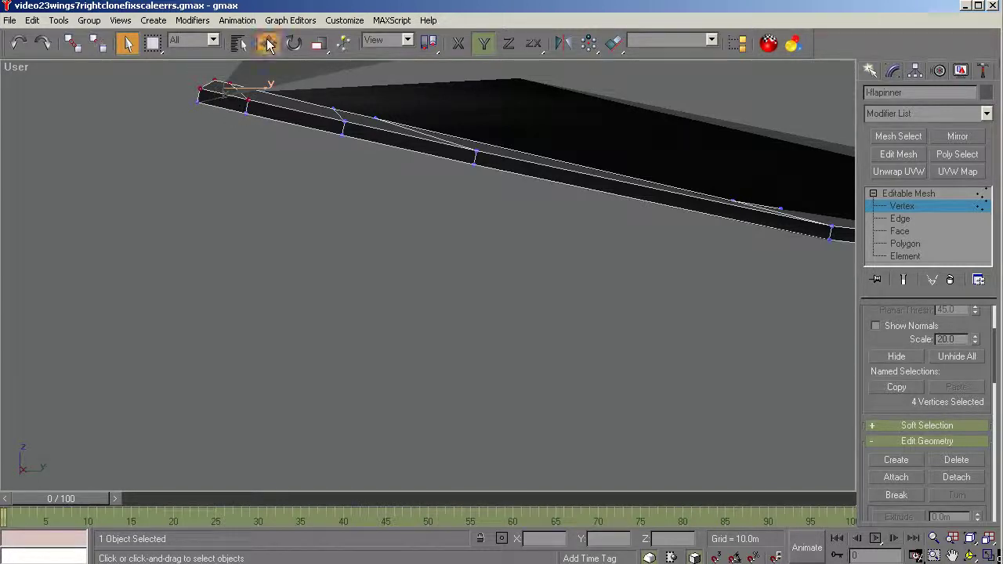
Move the four selected vertices inward and down to about Y -2.19 m, Z -0.227 m, and leave l_flapinner's vertex level.
left_click(268, 44)
left_click_drag(244, 88, 278, 91)
left_click(278, 77)
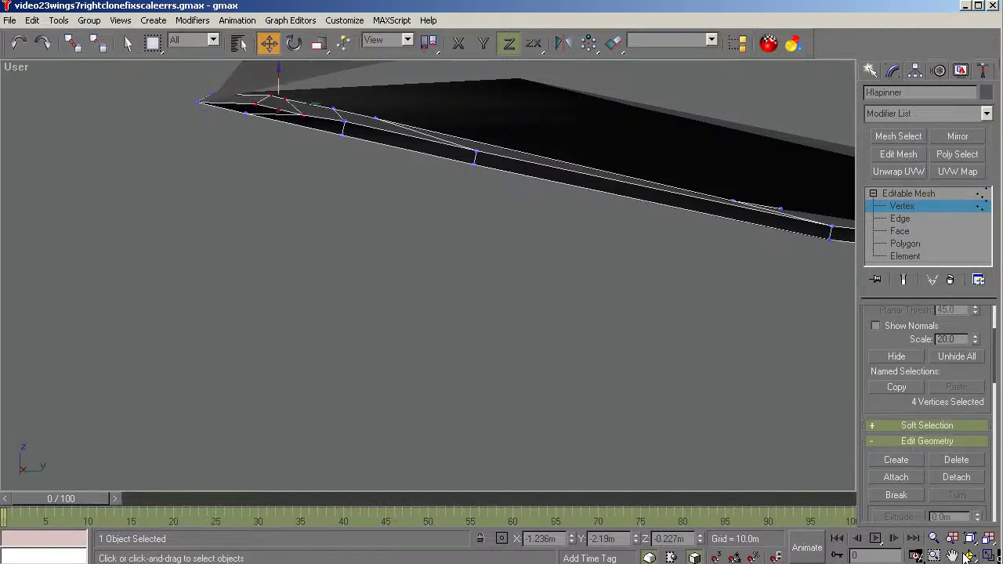
left_click(970, 555)
left_click_drag(398, 371, 563, 411)
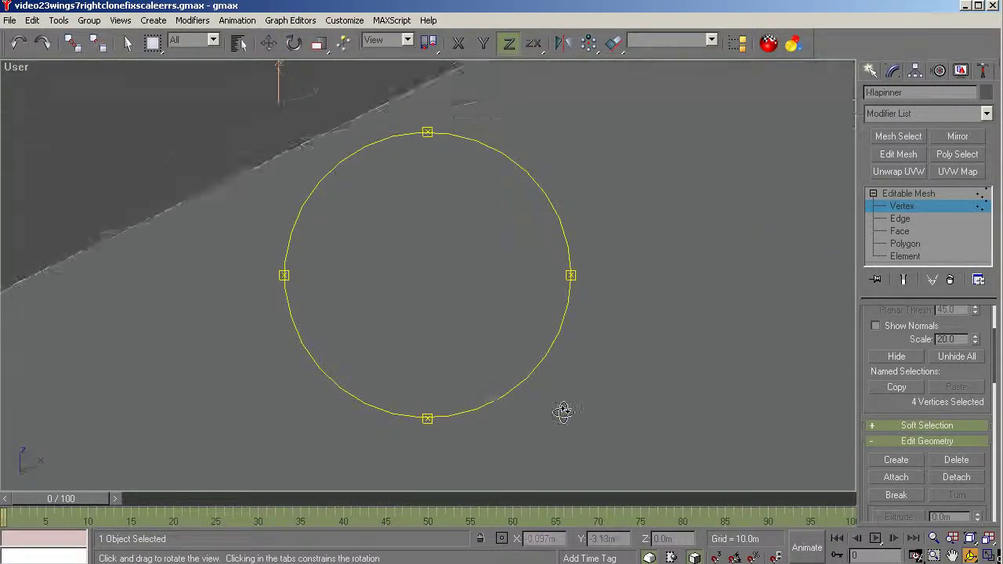
left_click_drag(349, 313, 406, 264)
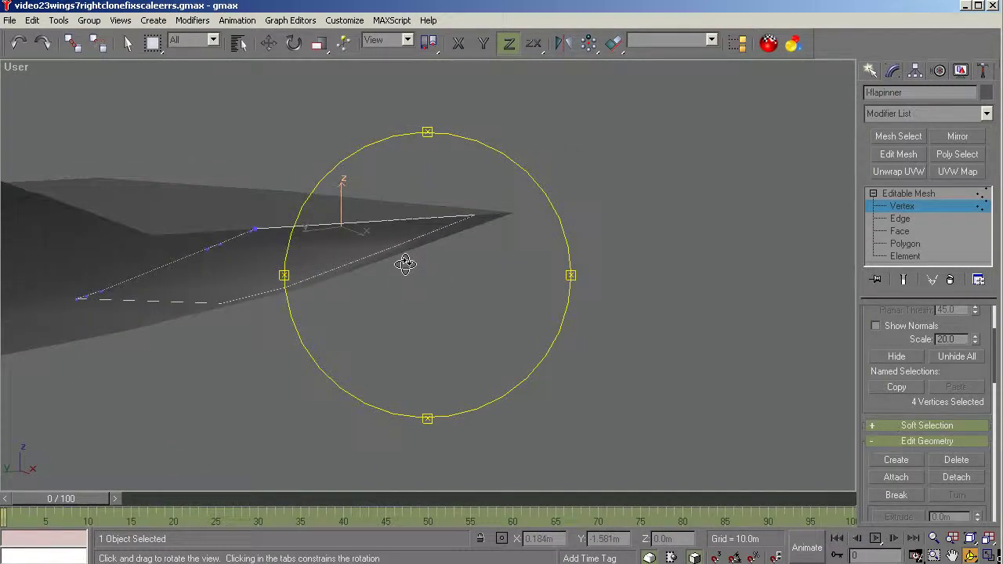
left_click(896, 196)
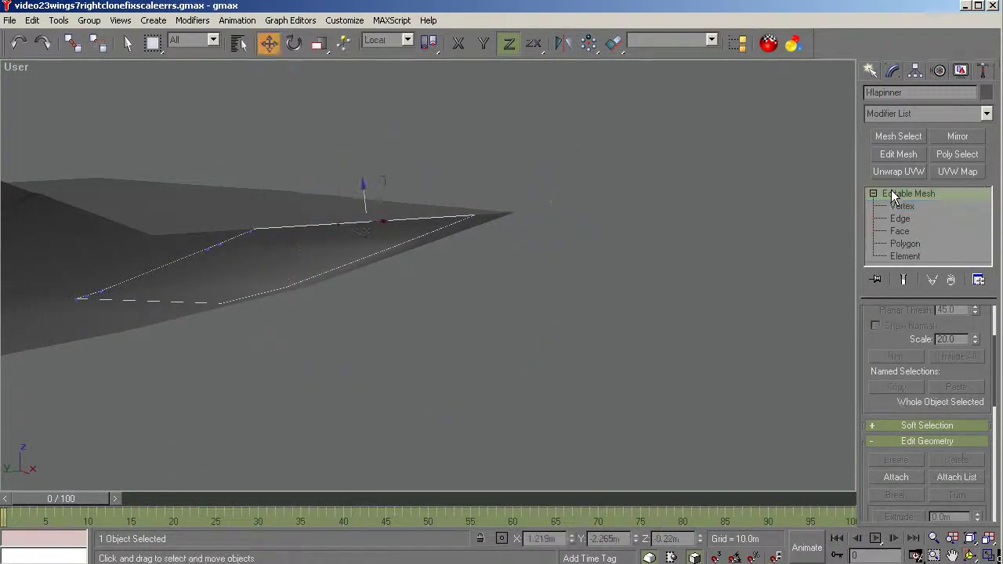
Select l_flap_02, view it from the left and from beneath the wing, and activate the Rotate tool.
left_click(444, 353)
left_click(313, 261)
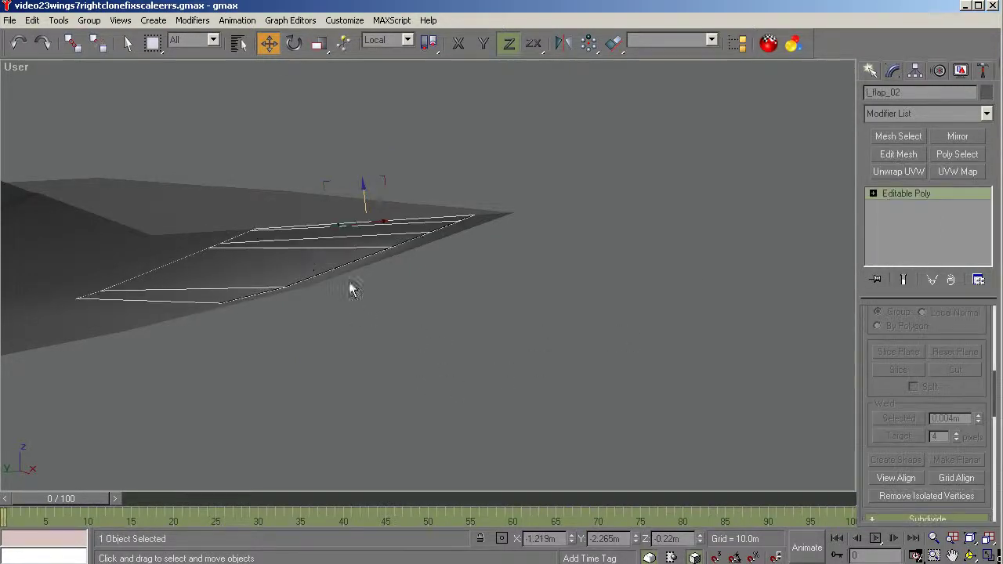
scroll(607, 332, "down", 5)
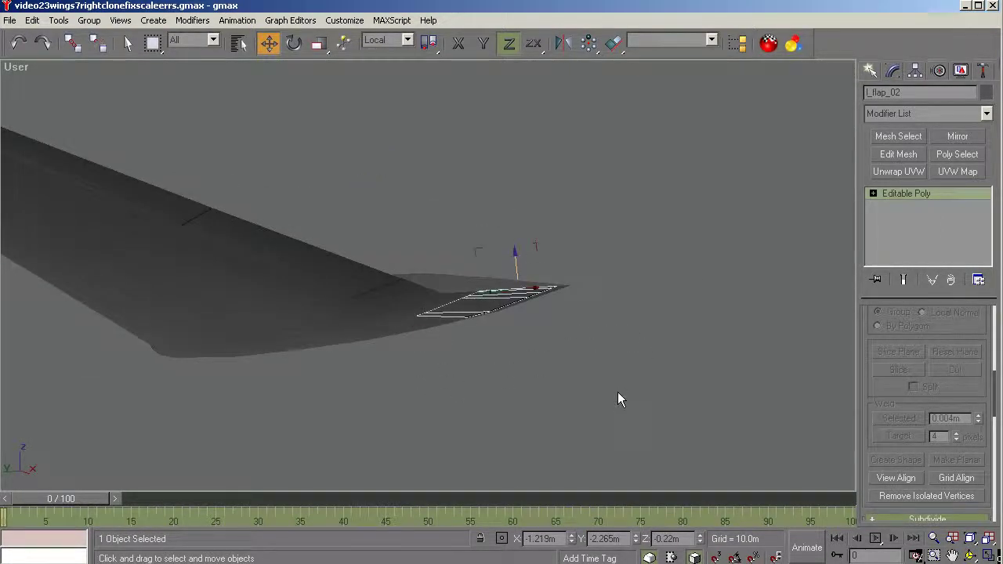
key("l")
scroll(617, 399, "up", 3)
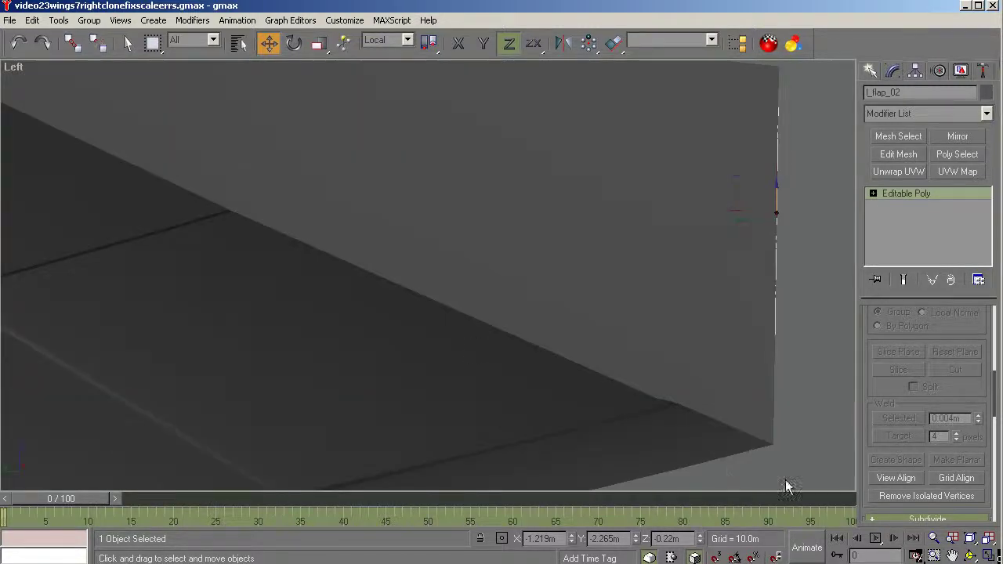
left_click(970, 555)
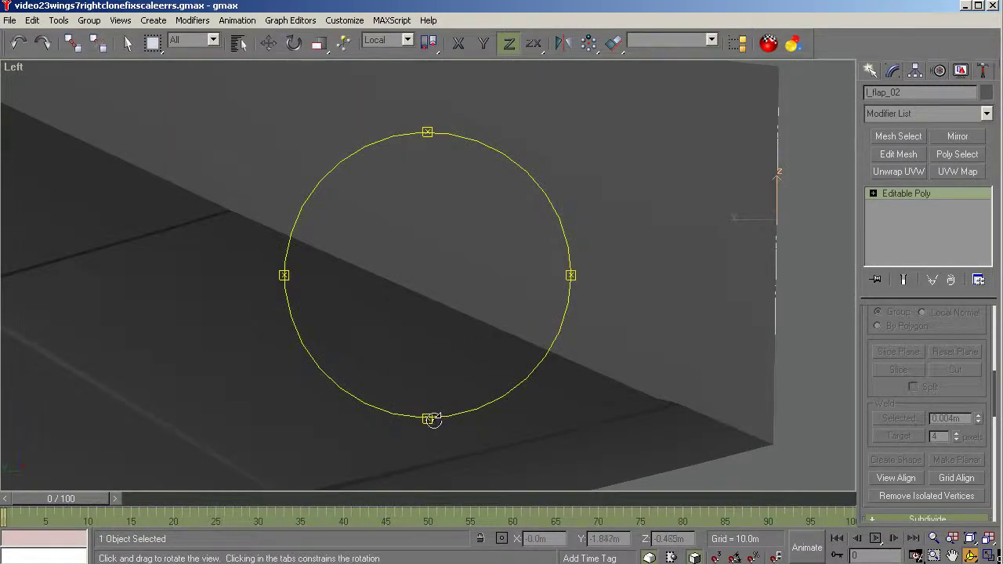
left_click_drag(427, 418, 428, 415)
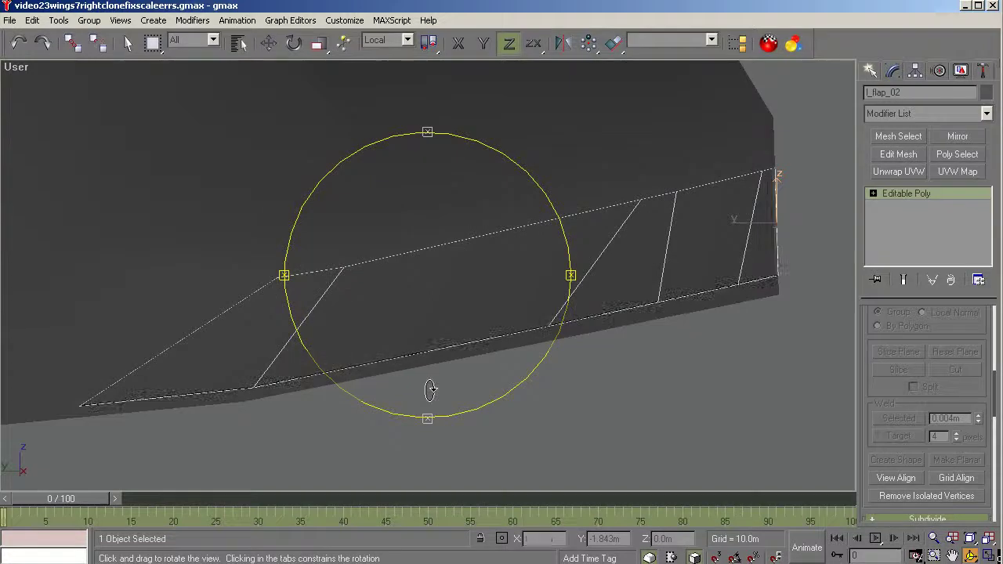
right_click(491, 441)
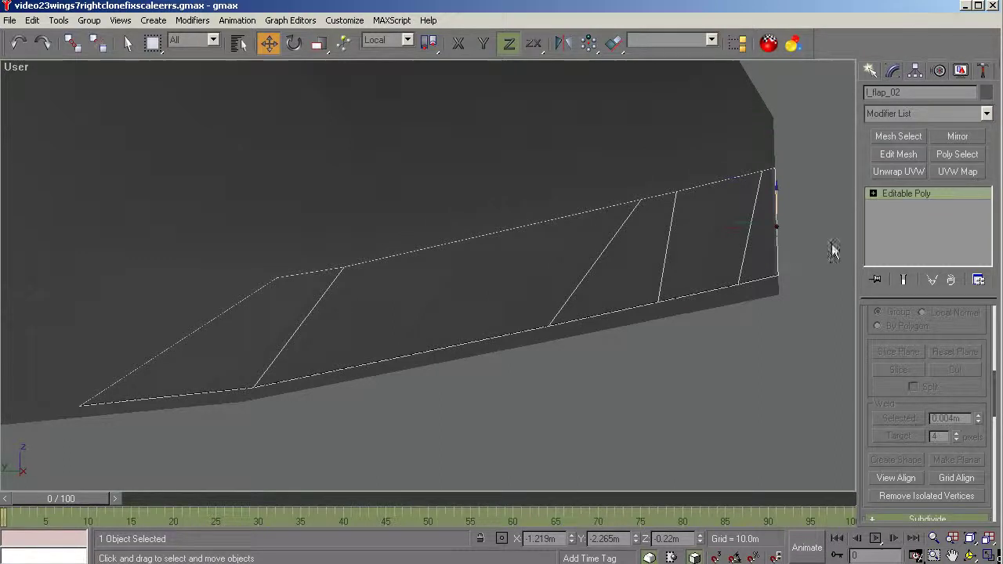
left_click(293, 44)
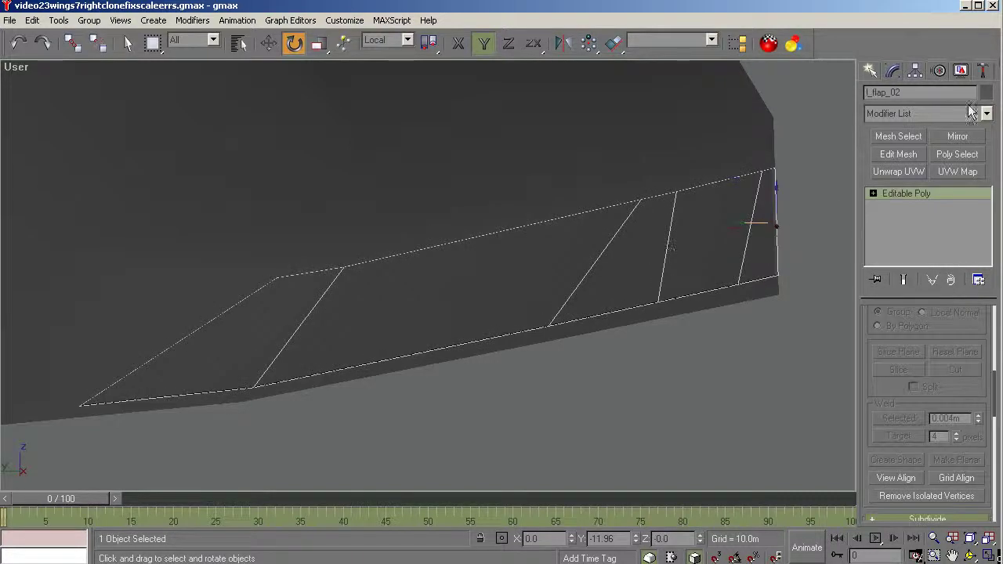
In the Bottom view, move only l_flap_02's pivot along its local Y axis onto the slanted hinge edge, at about Y -1.54 m.
left_click(915, 72)
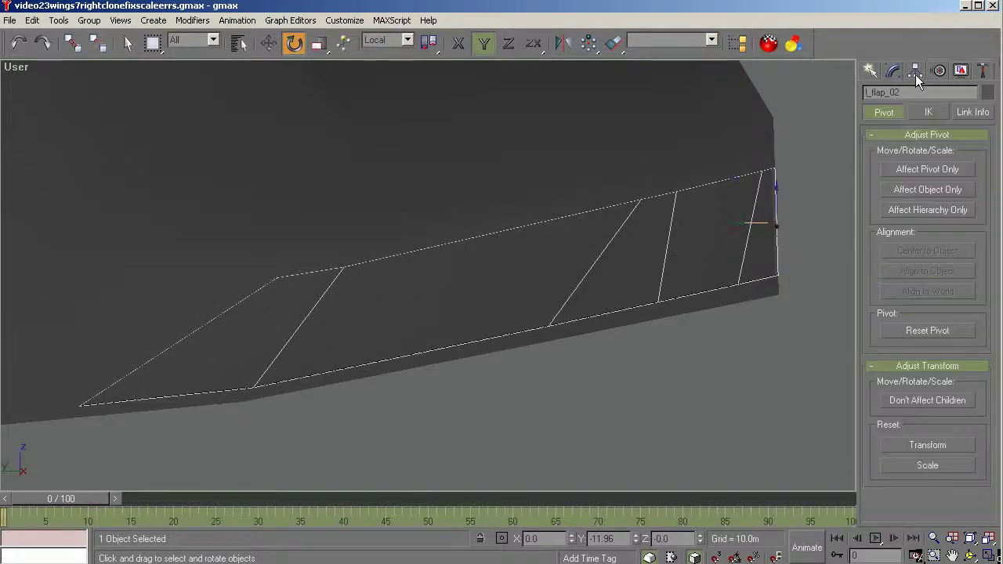
left_click(912, 170)
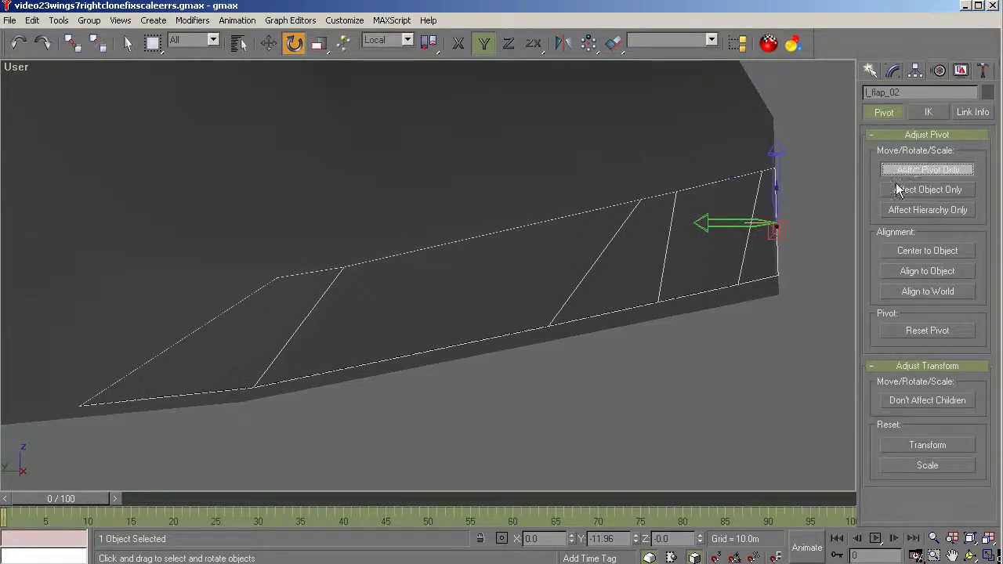
left_click(970, 555)
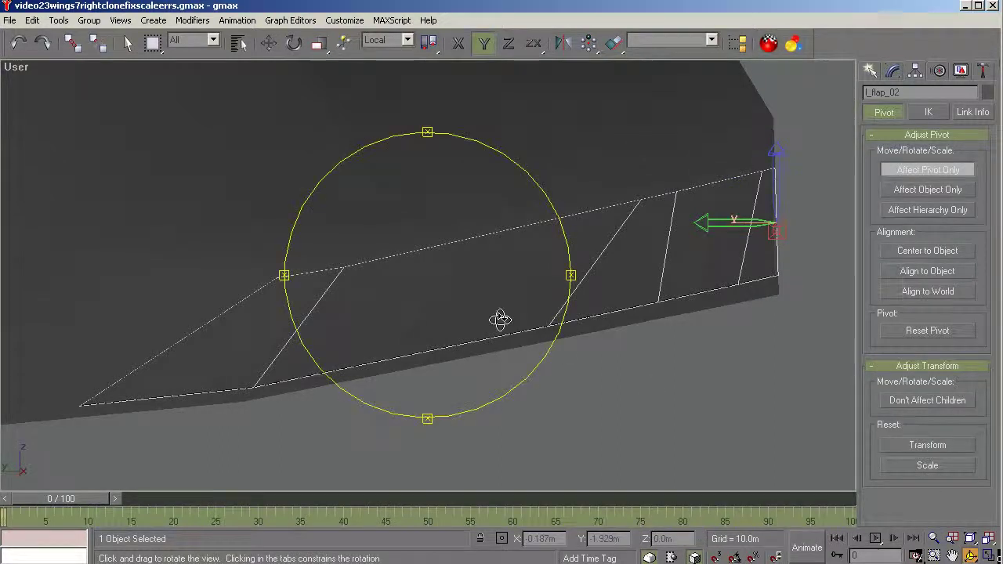
left_click_drag(499, 318, 441, 259)
key("b")
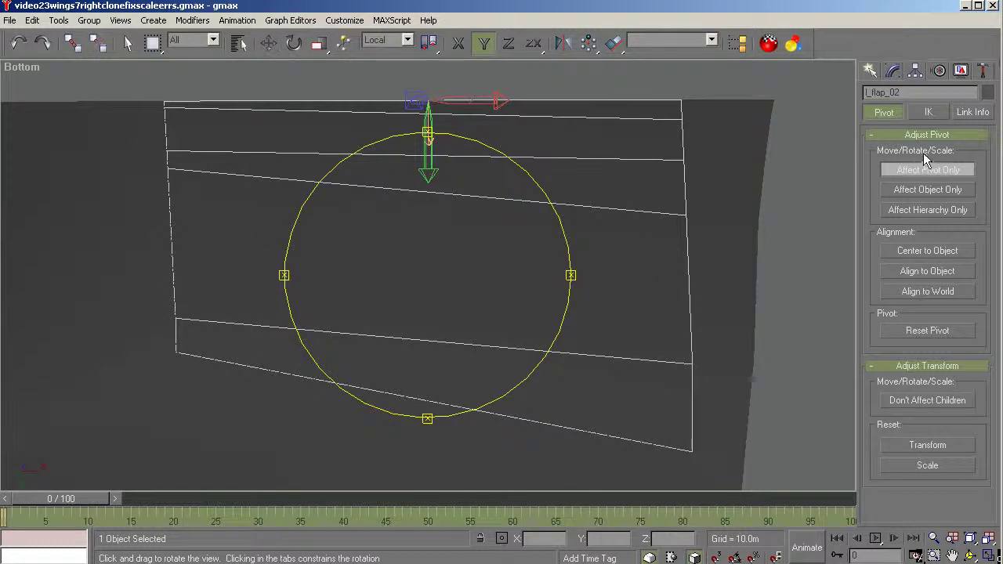
left_click(268, 44)
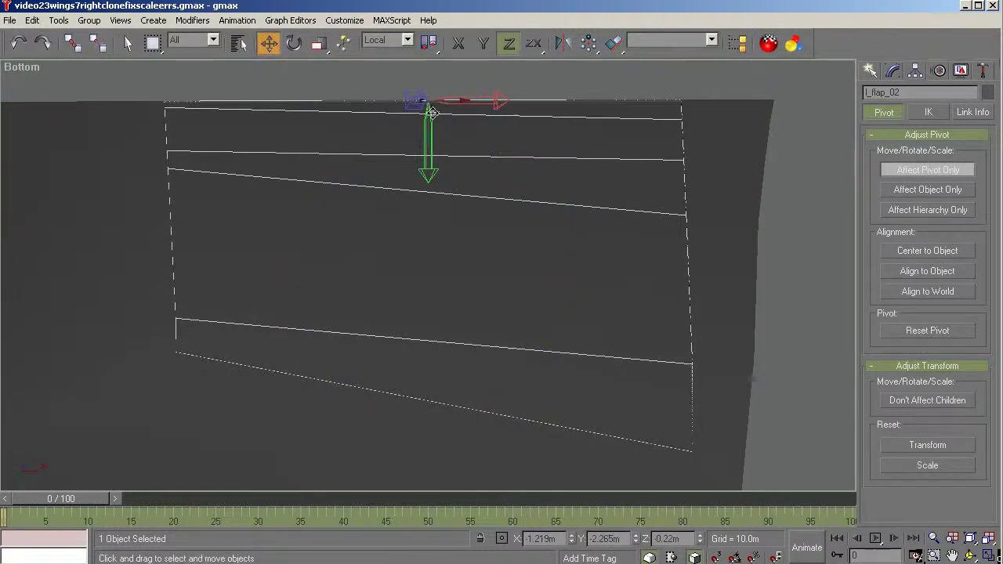
left_click_drag(428, 117, 444, 417)
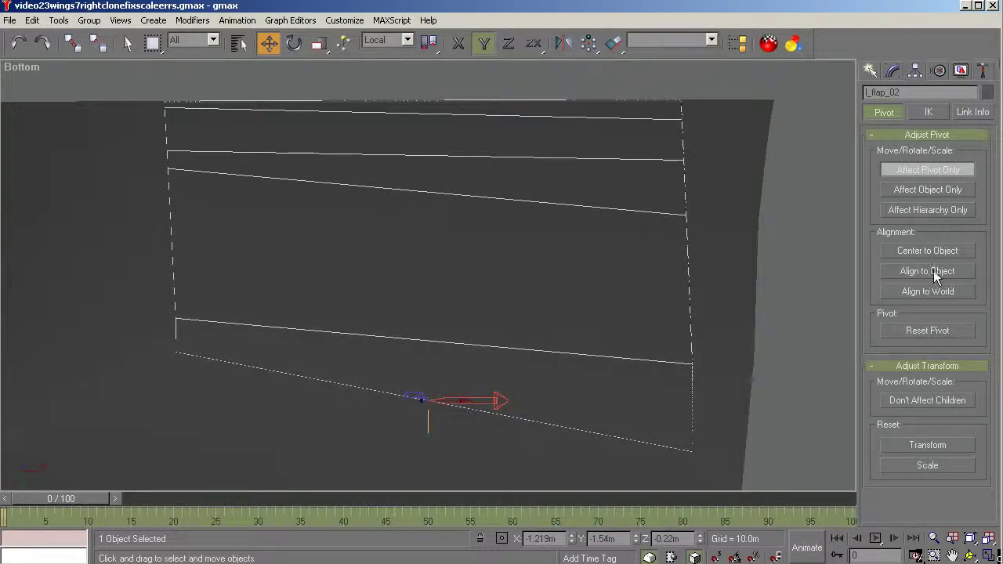
Hide everything except l_flap_02 and show it in wireframe with a close-up of the pivot on the hinge edge.
left_click(964, 72)
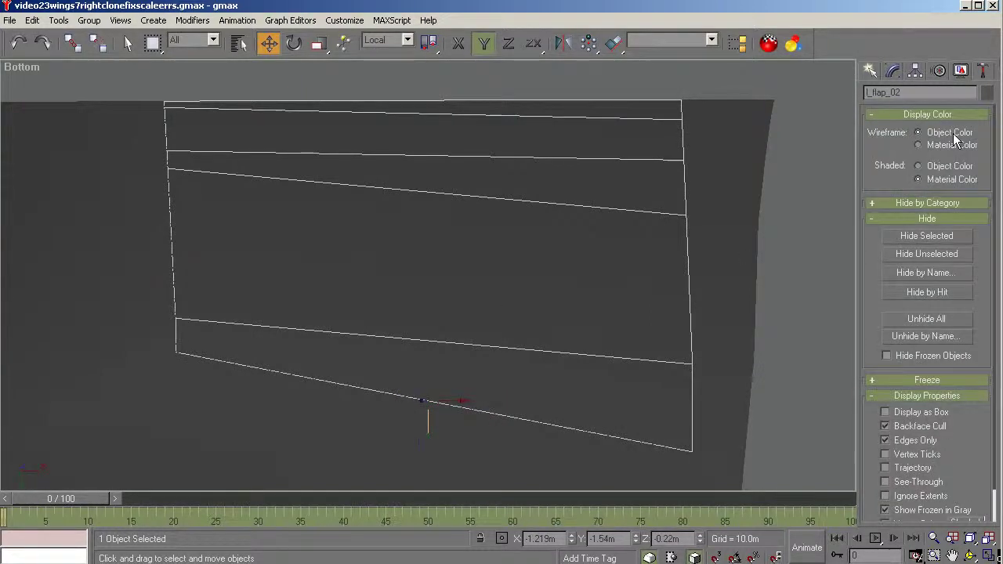
left_click(928, 257)
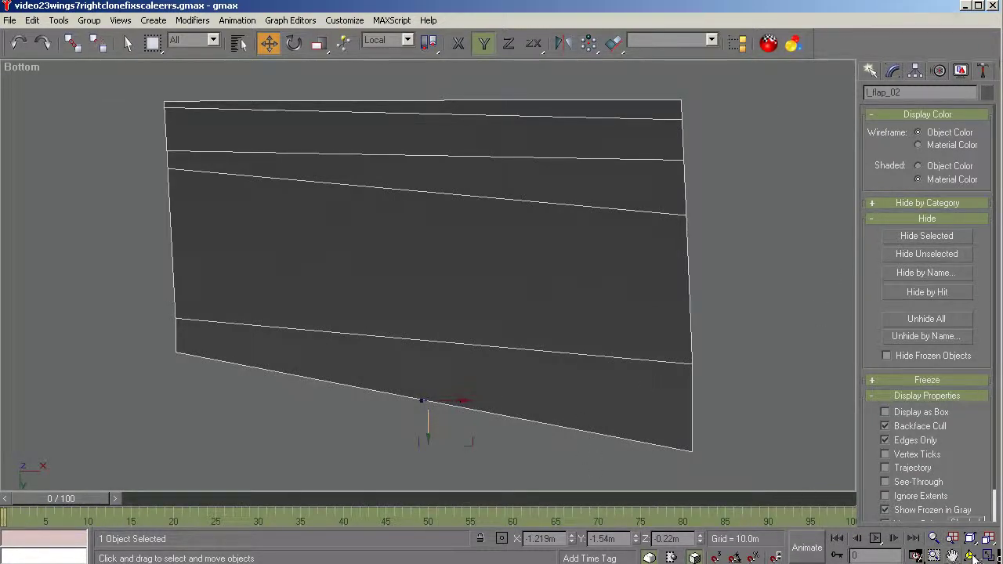
left_click(935, 555)
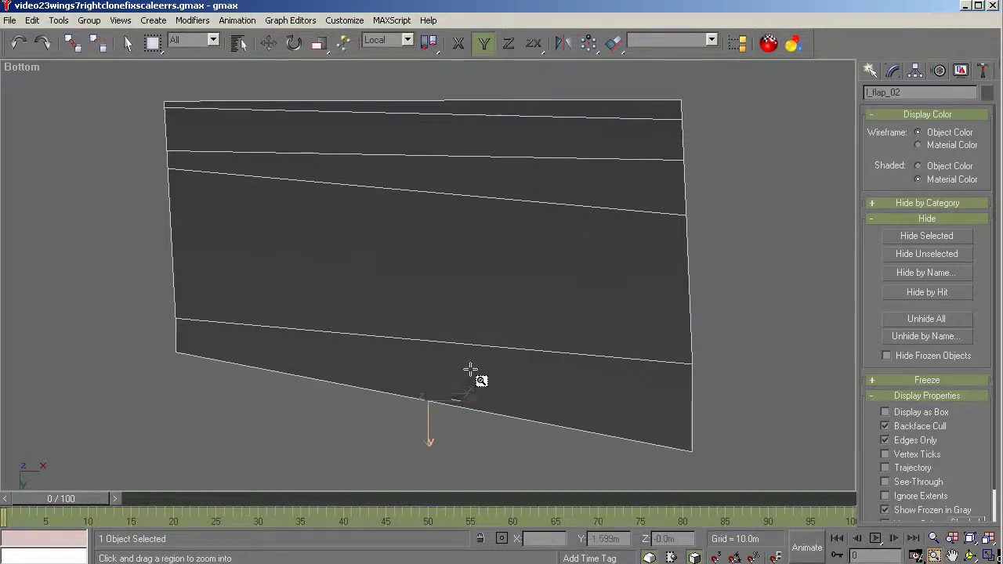
left_click_drag(471, 371, 402, 433)
left_click_drag(427, 230, 410, 314)
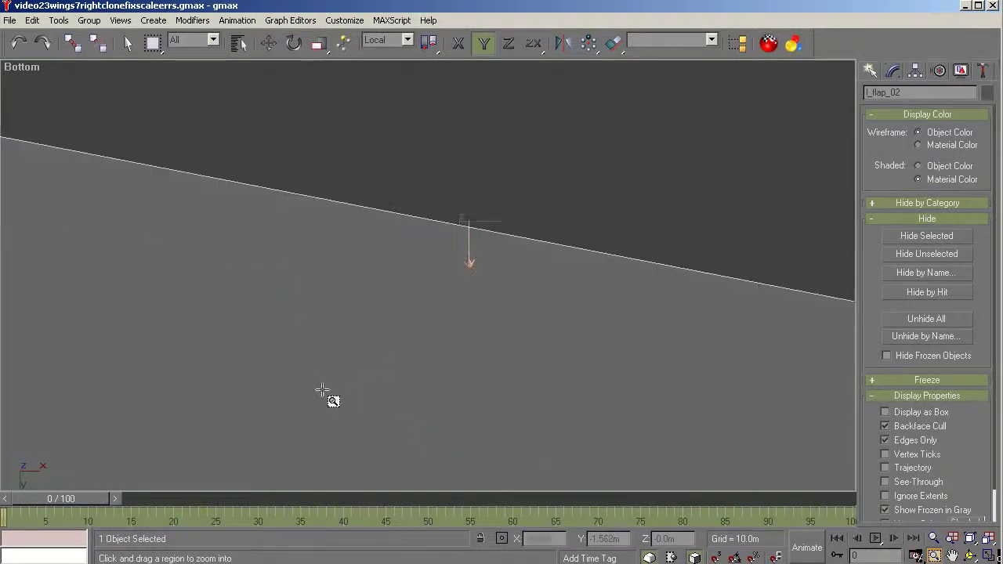
right_click(29, 66)
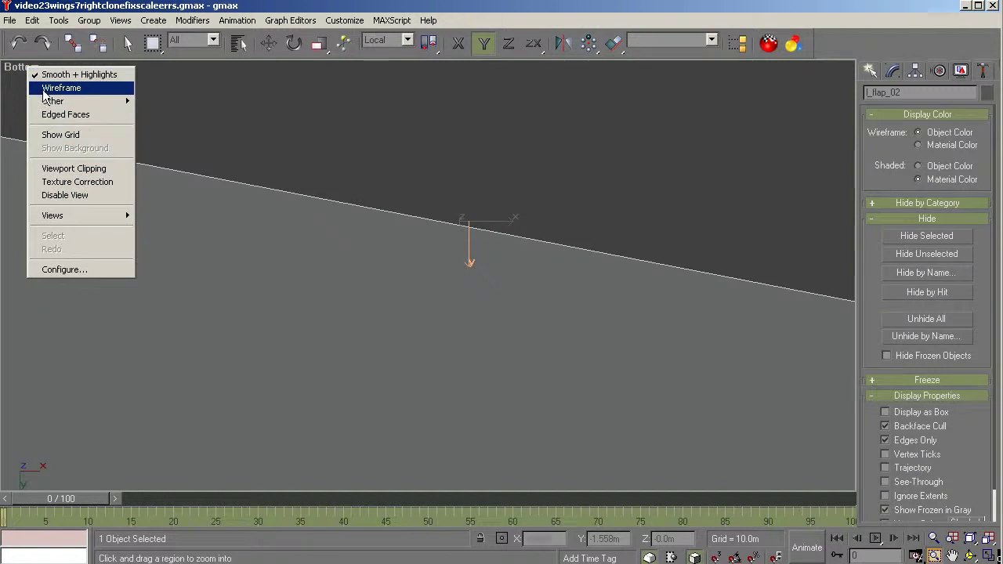
left_click(47, 86)
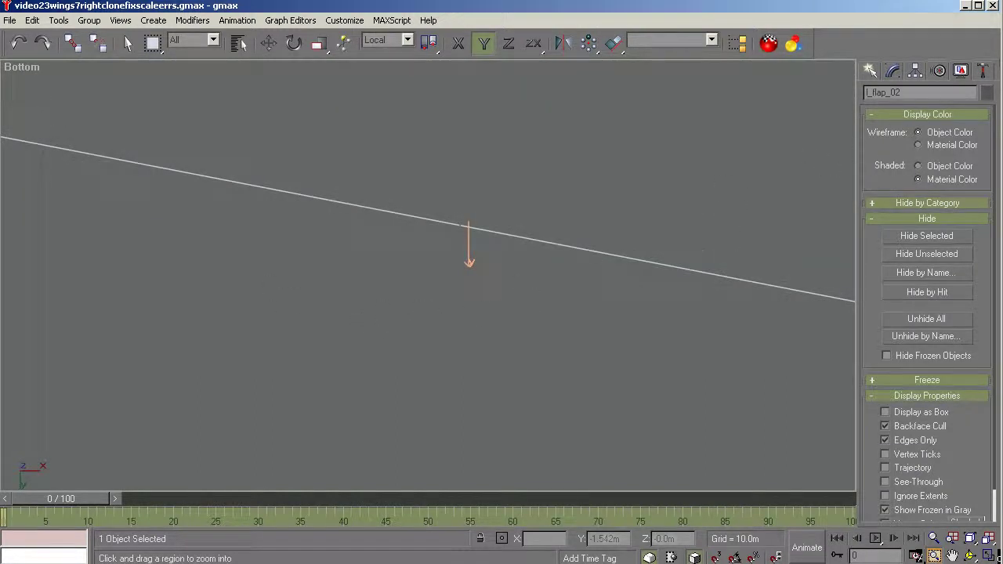
Fine-tune only l_flap_02's pivot along local Y so it sits exactly on the hinge edge, at about Y -1.539 m.
left_click(917, 74)
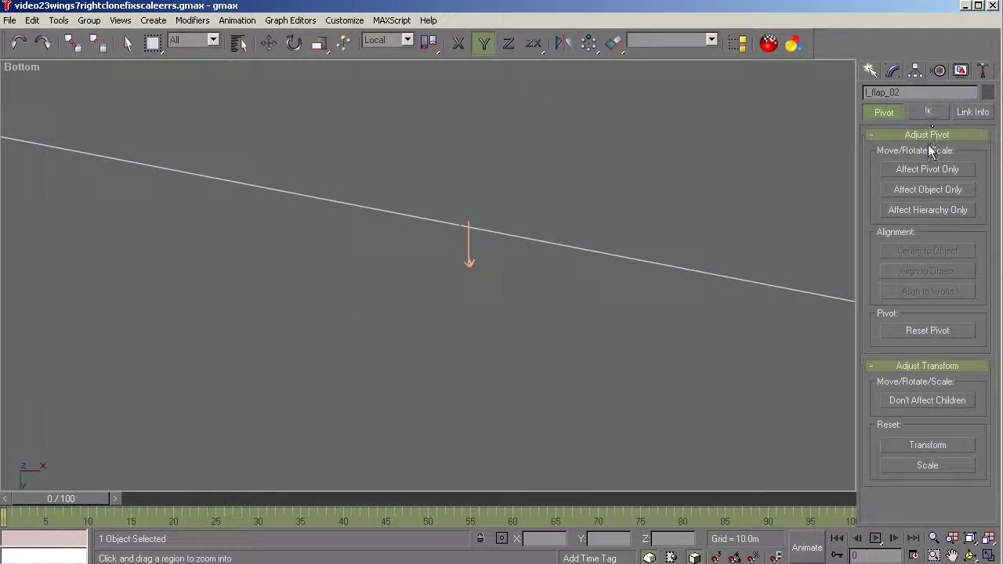
left_click(922, 170)
key("w")
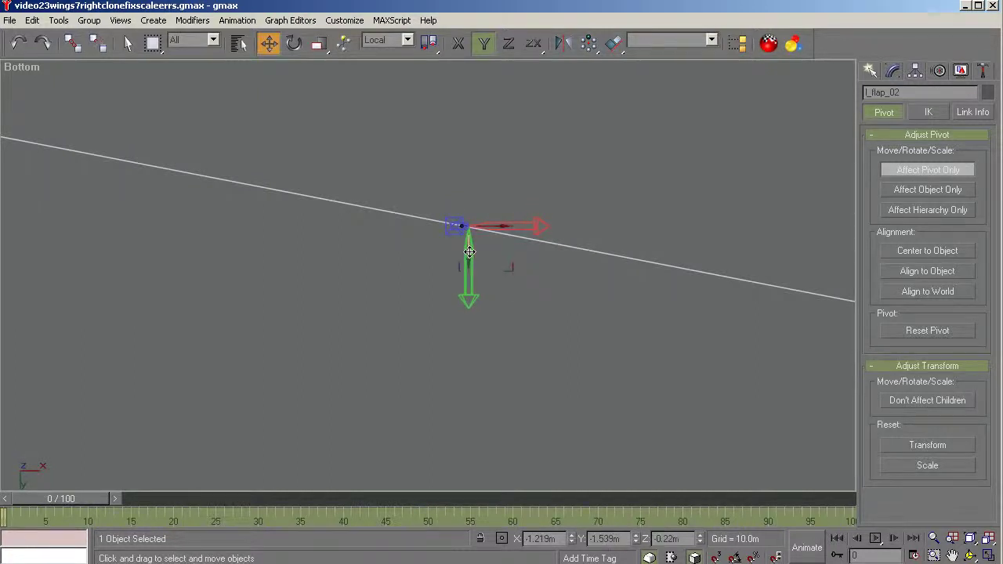
middle_click_drag(467, 247, 473, 211)
middle_click_drag(474, 300, 469, 292)
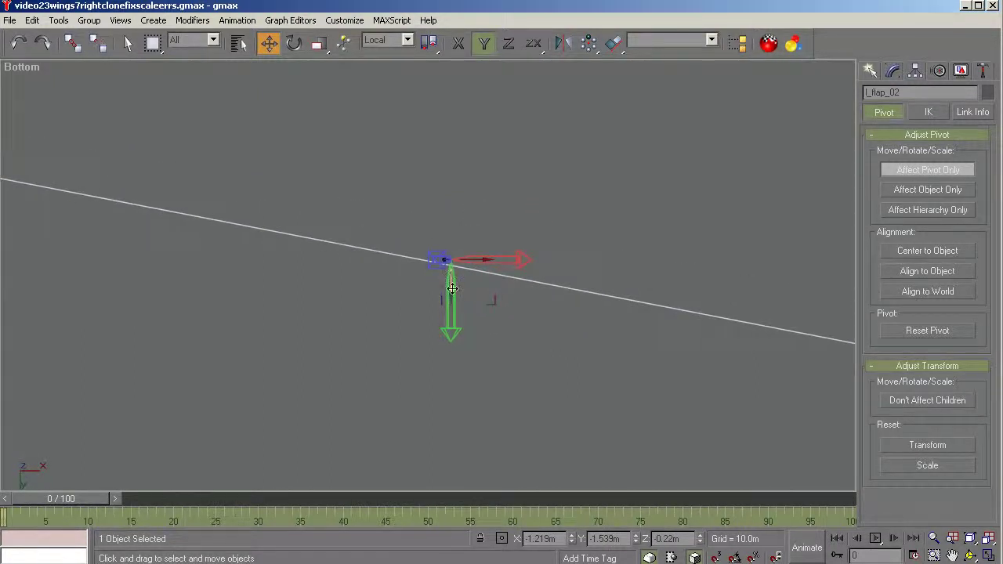
left_click_drag(452, 288, 455, 292)
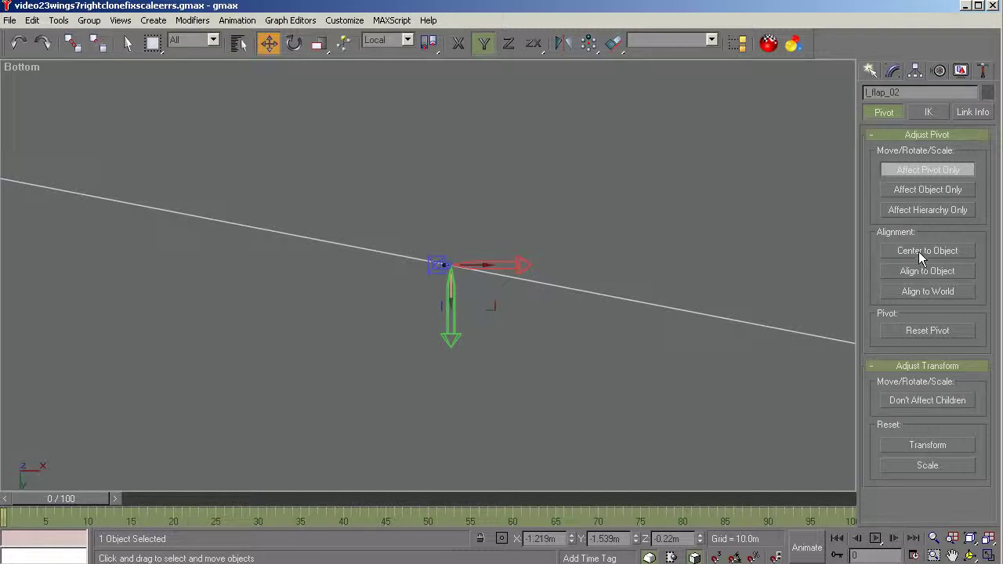
Align l_flap_02's pivot to the world and rotate only the pivot about 11.1 degrees around local Z, along the hinge edge.
left_click(922, 293)
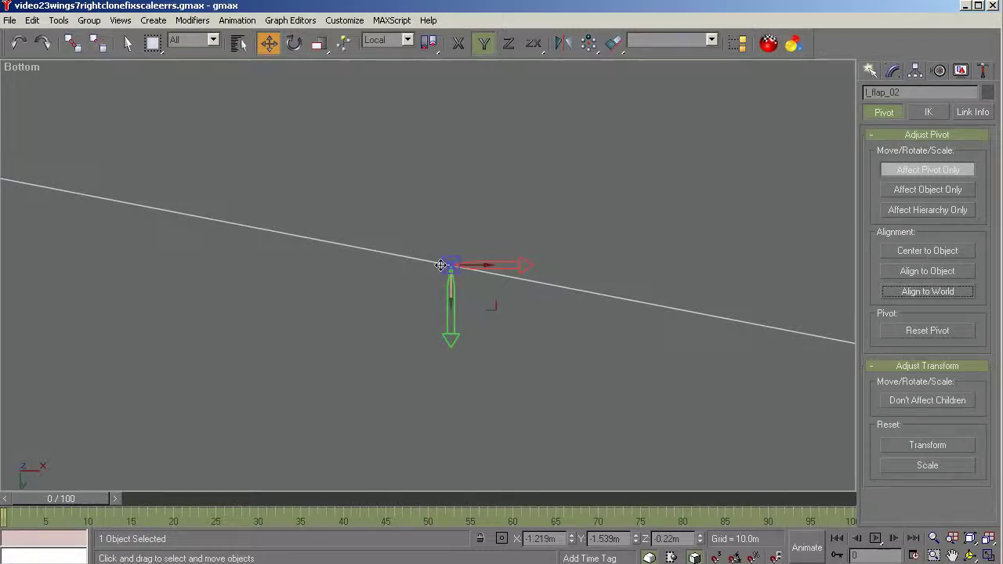
left_click(294, 43)
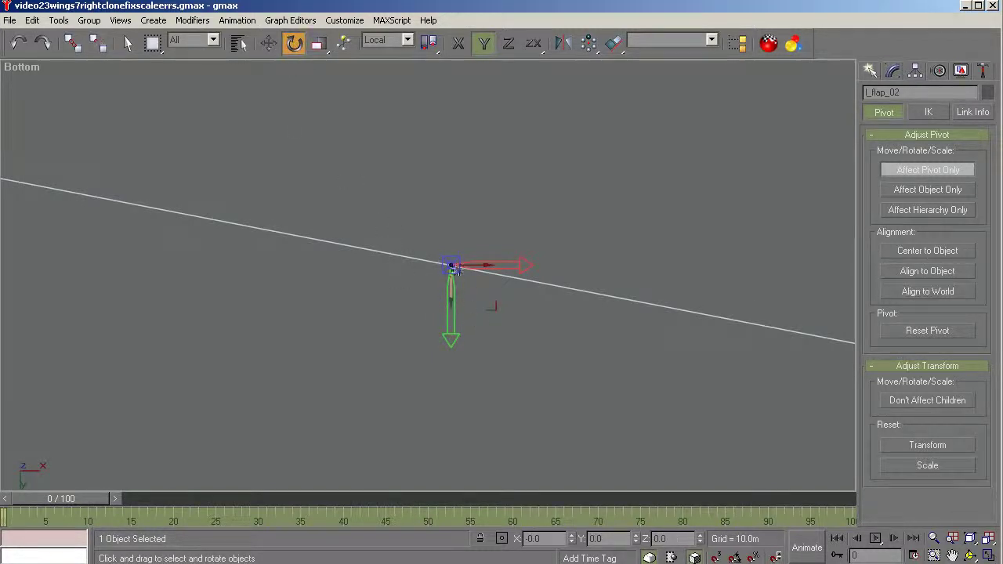
left_click_drag(451, 265, 508, 358)
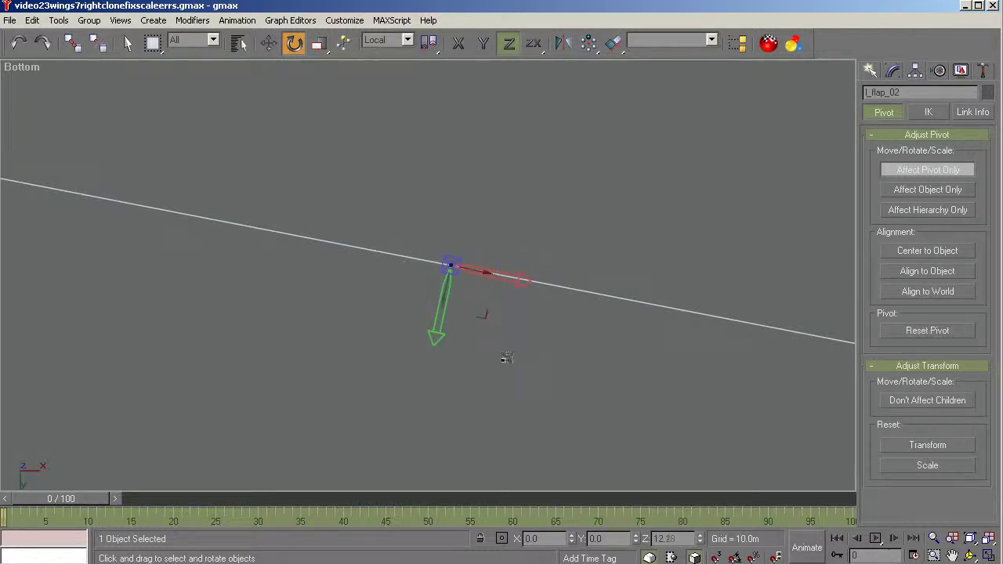
left_click_drag(507, 314, 512, 268)
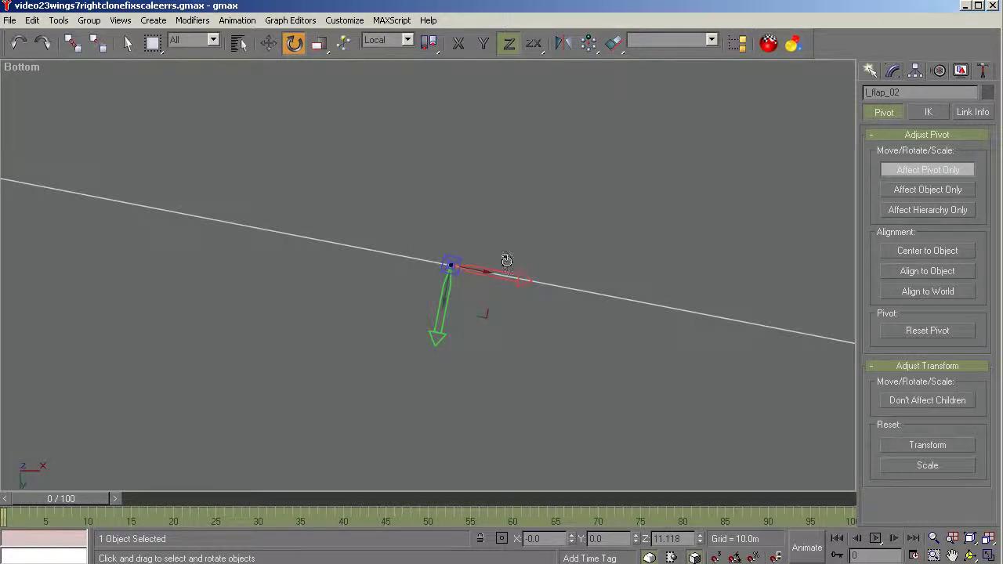
From behind the flap, rotate only l_flap_02's pivot about -12.74 degrees around local Y to follow the hinge edge, and end pivot-only editing.
key("k")
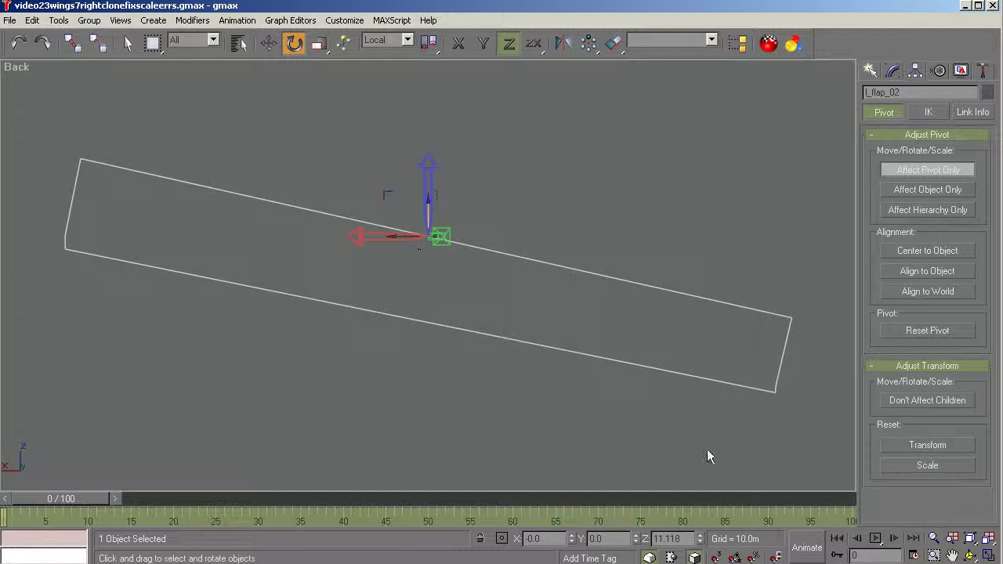
left_click(971, 555)
left_click_drag(748, 443, 761, 391)
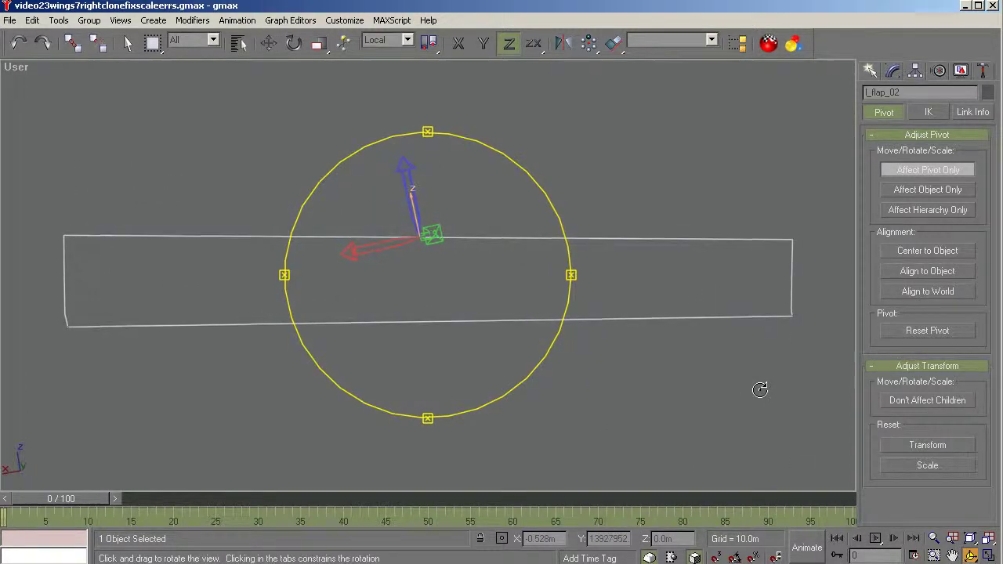
left_click(952, 555)
left_click_drag(633, 392, 632, 249)
scroll(425, 274, "down", 2)
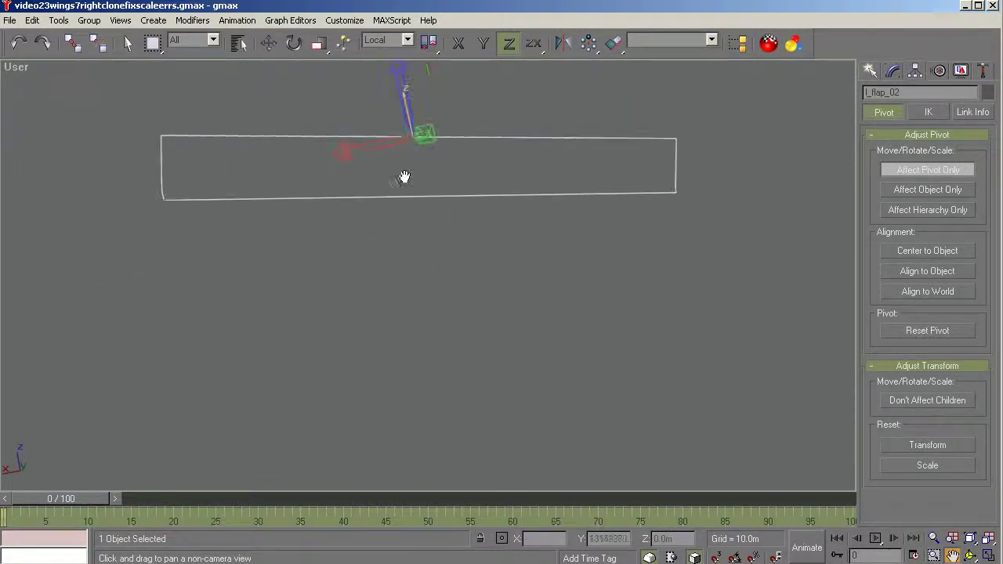
scroll(405, 168, "up", 8)
scroll(392, 217, "down", 3)
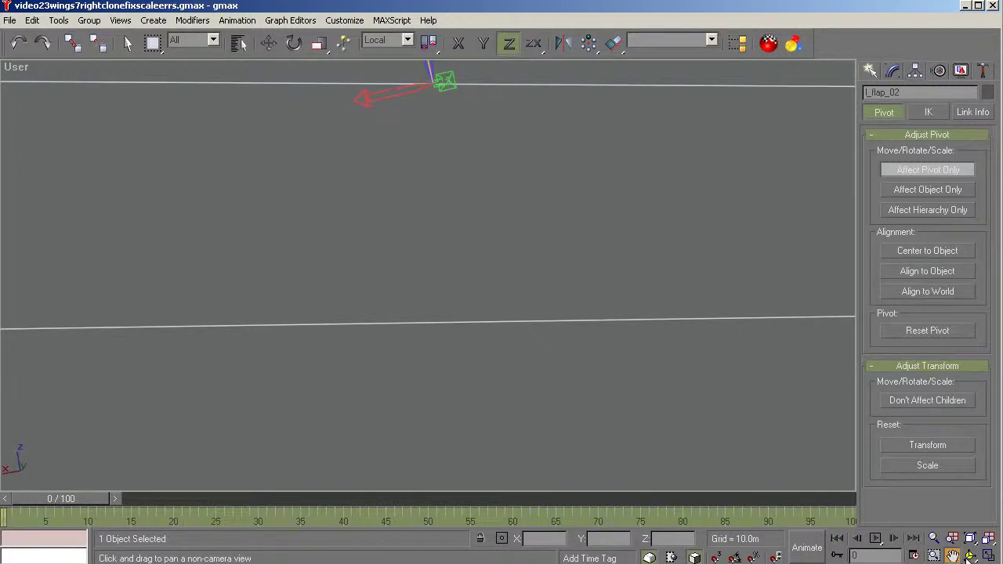
left_click(971, 555)
left_click_drag(723, 244, 721, 246)
left_click_drag(546, 326, 520, 342)
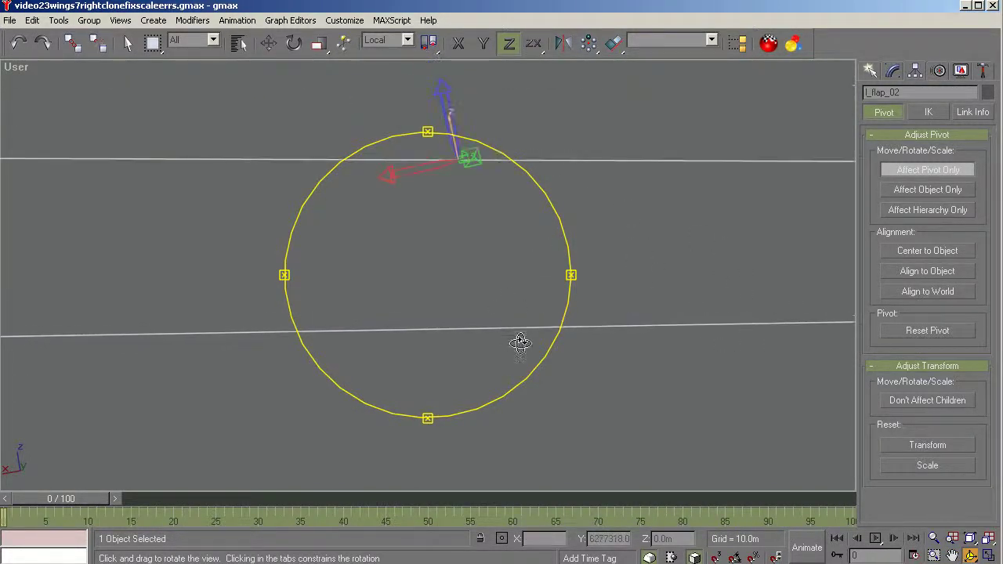
left_click_drag(470, 134, 438, 144)
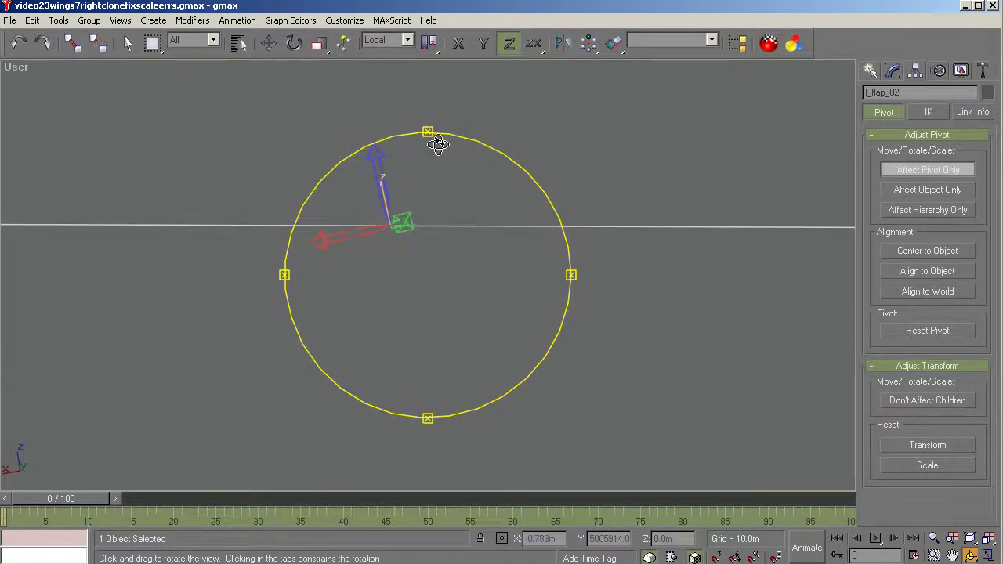
left_click(294, 42)
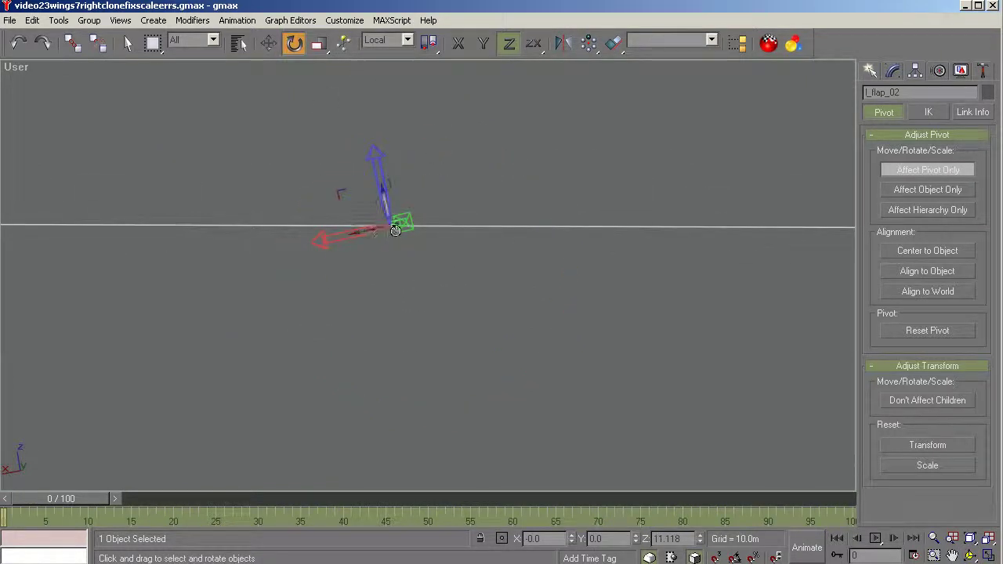
key("F6")
left_click_drag(398, 295, 61, 130)
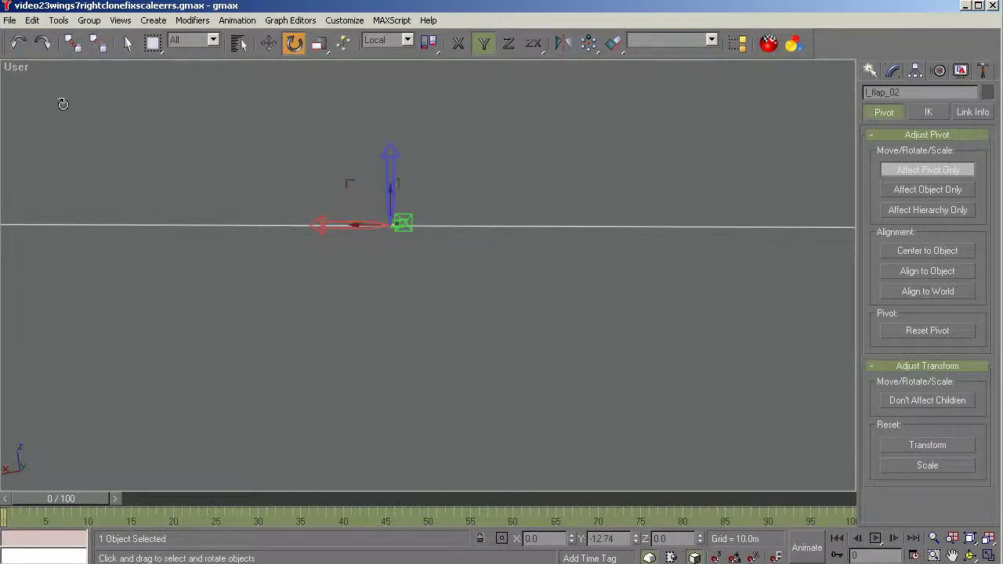
middle_click_drag(402, 235, 548, 347)
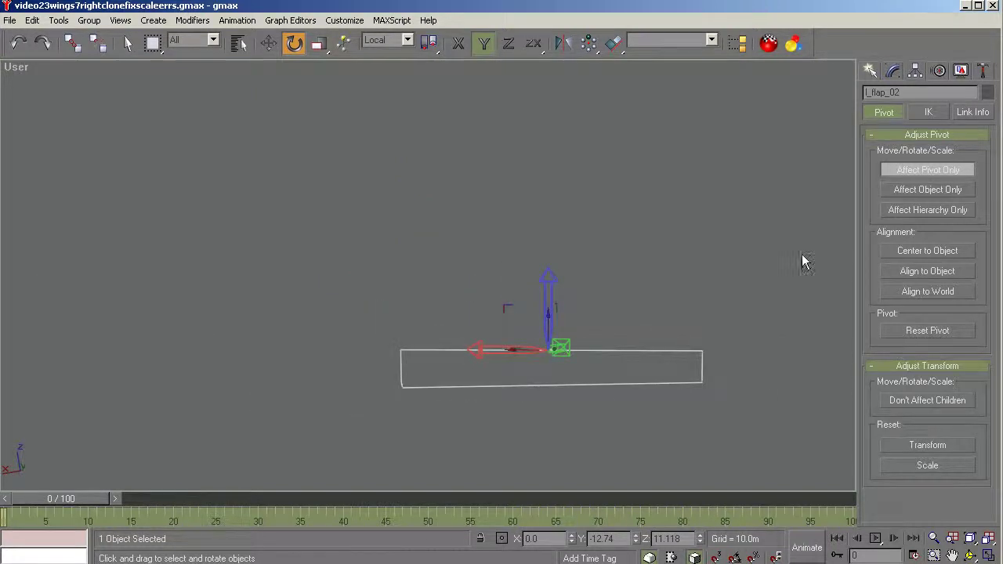
left_click(908, 172)
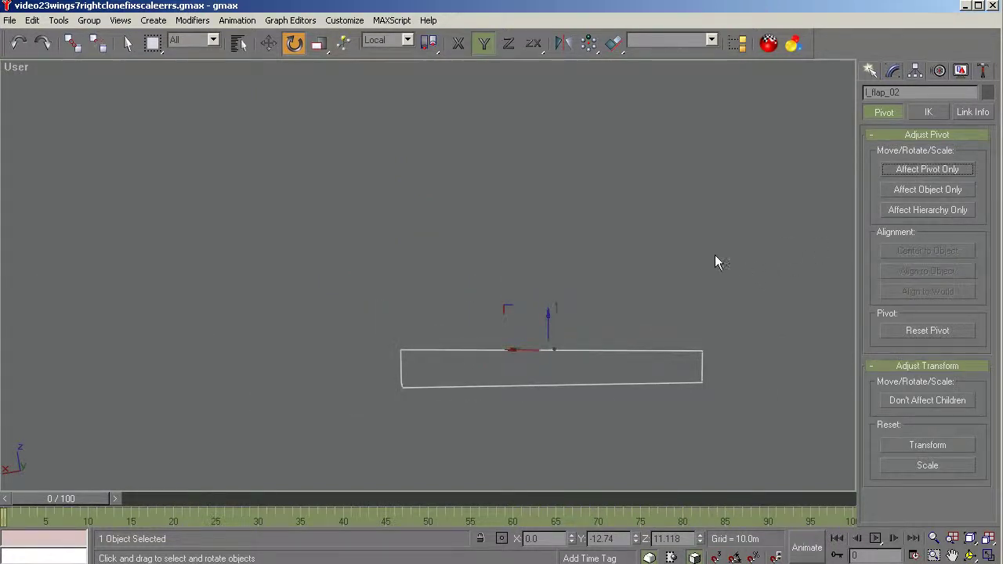
Examine l_flap_02 and its pivot from the left and at an angle, and display the view with Smooth + Highlights shading.
key("l")
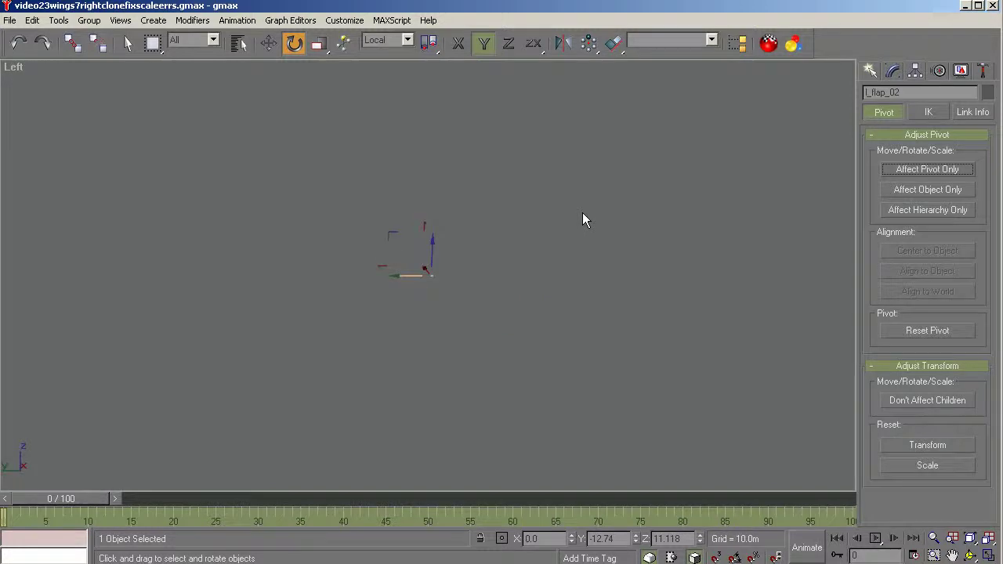
key("ctrl+alt+z")
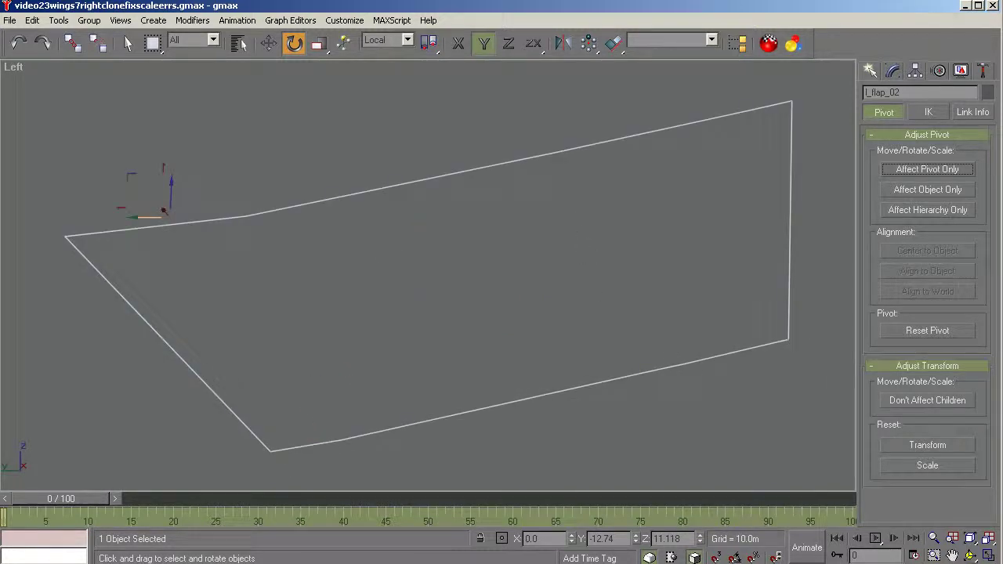
left_click(953, 555)
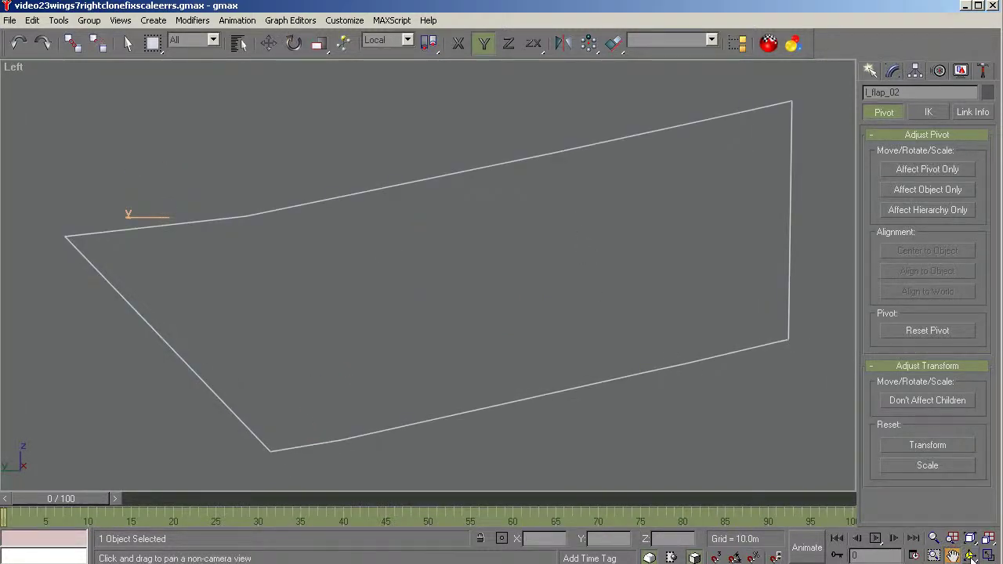
left_click(971, 556)
mouse_move(429, 421)
left_mouse_down()
mouse_move(419, 385)
mouse_move(432, 432)
left_mouse_up()
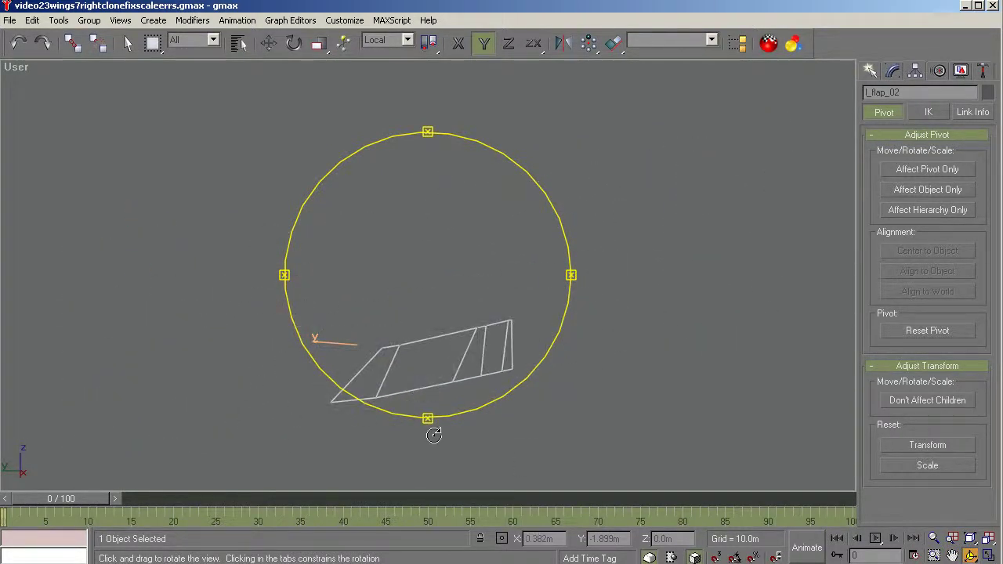
key("e")
right_click(17, 68)
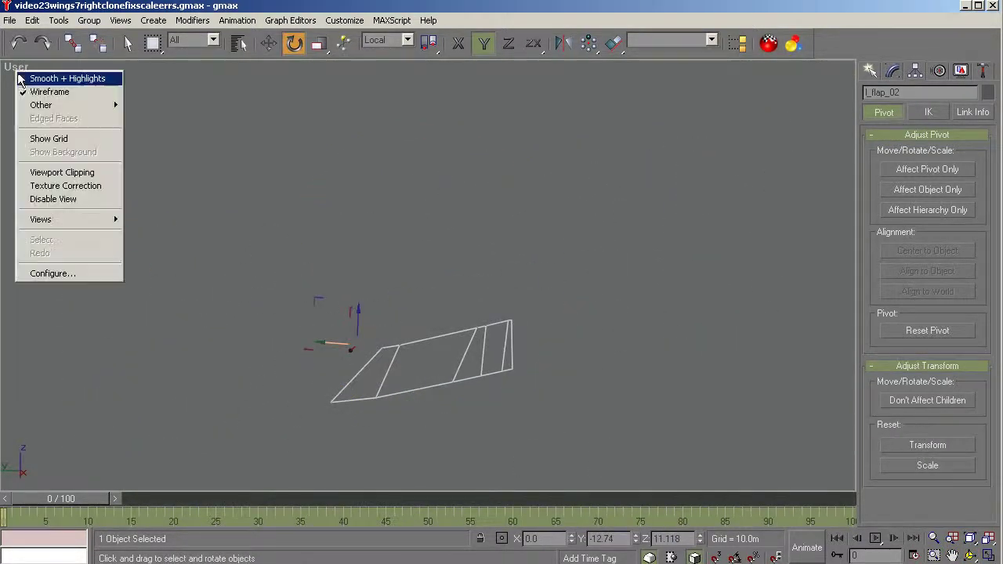
left_click(27, 80)
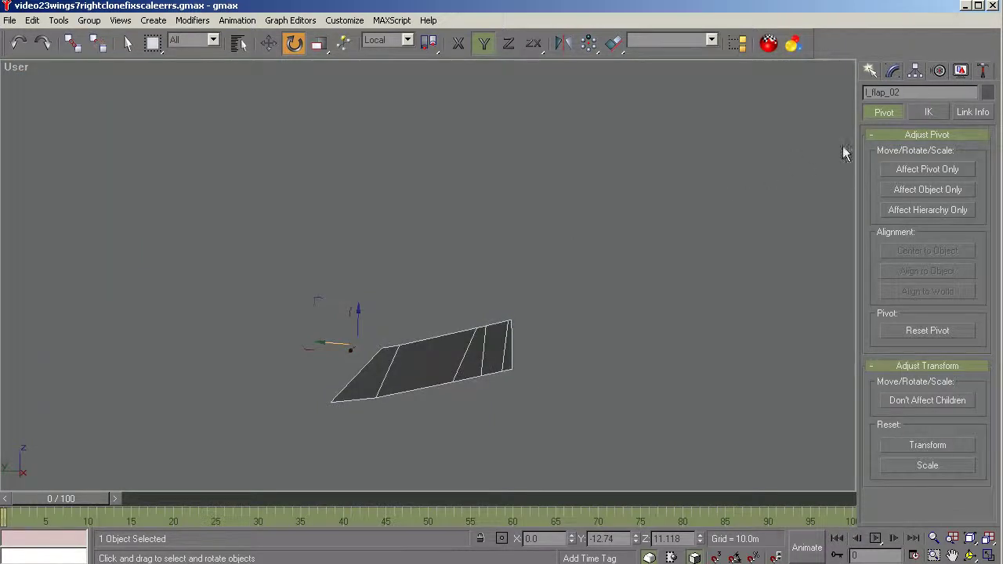
Unhide wing-L, Cylinder01, l_aileron_01, l_flap_01, l-flapinner and navlitelens-l to view l_flap_02 in place, and undo the unhiding.
left_click(961, 70)
left_click(927, 337)
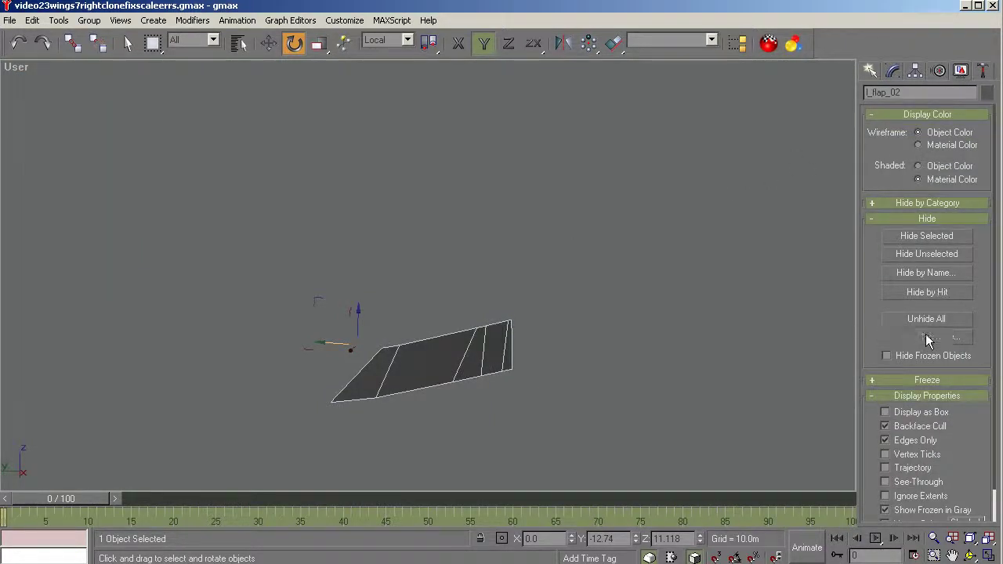
left_click_drag(512, 232, 511, 323)
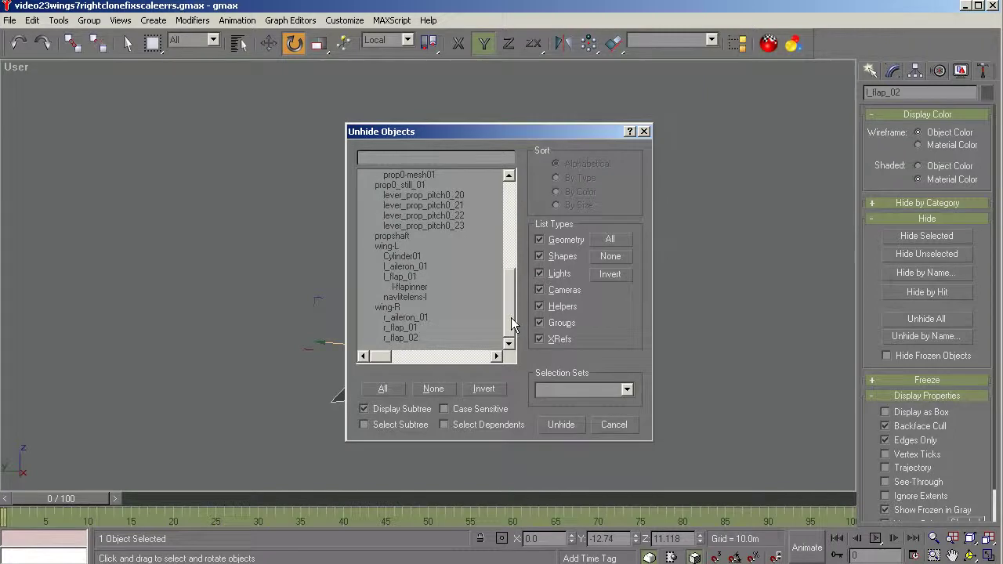
left_click(390, 248)
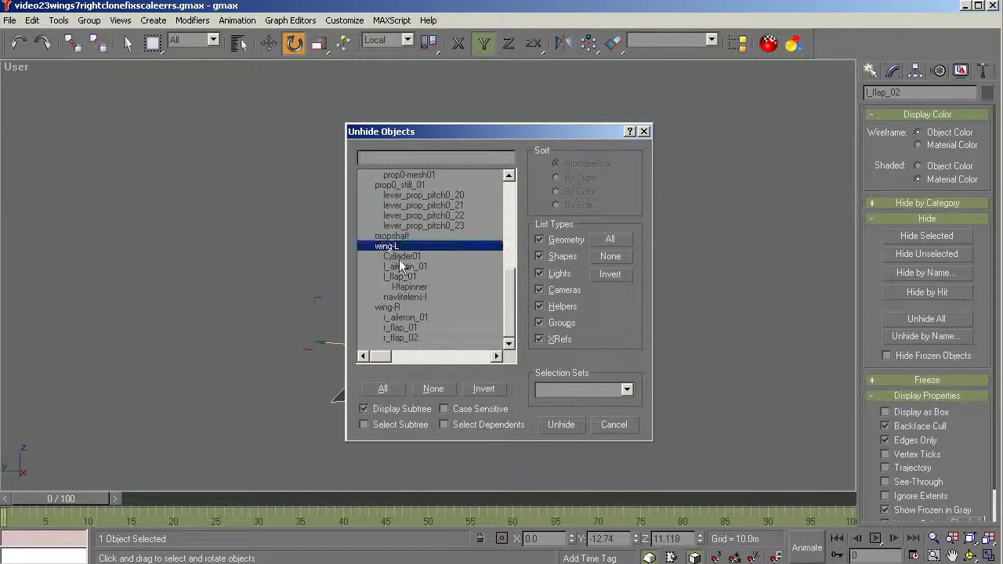
left_click(409, 296, "shift")
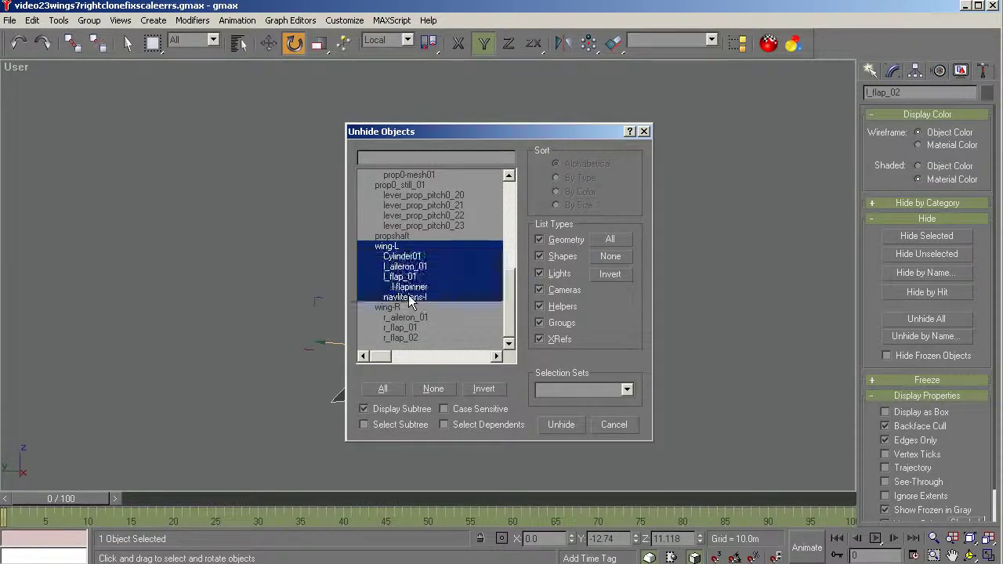
left_click(571, 423)
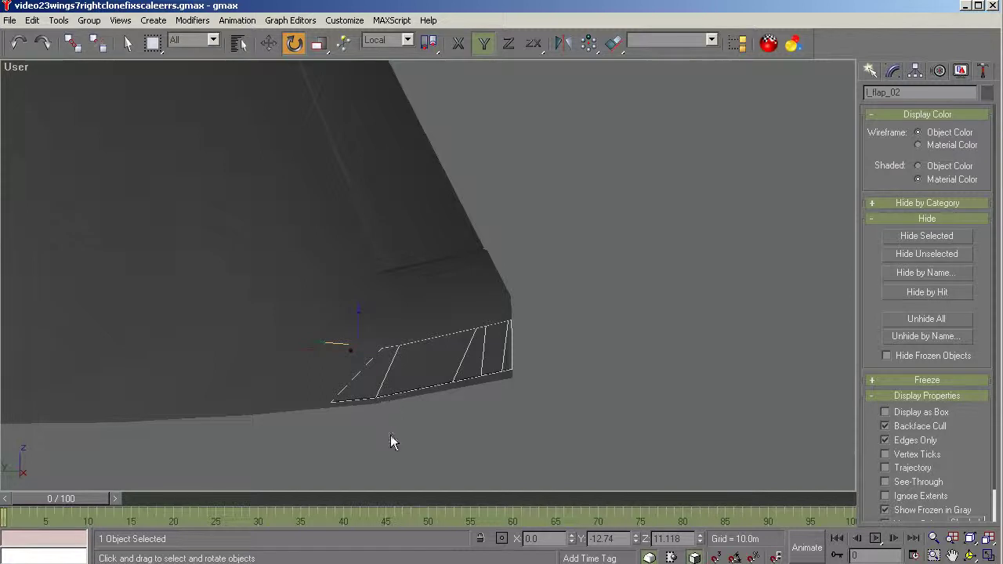
left_click(970, 556)
left_click_drag(437, 347, 14, 354)
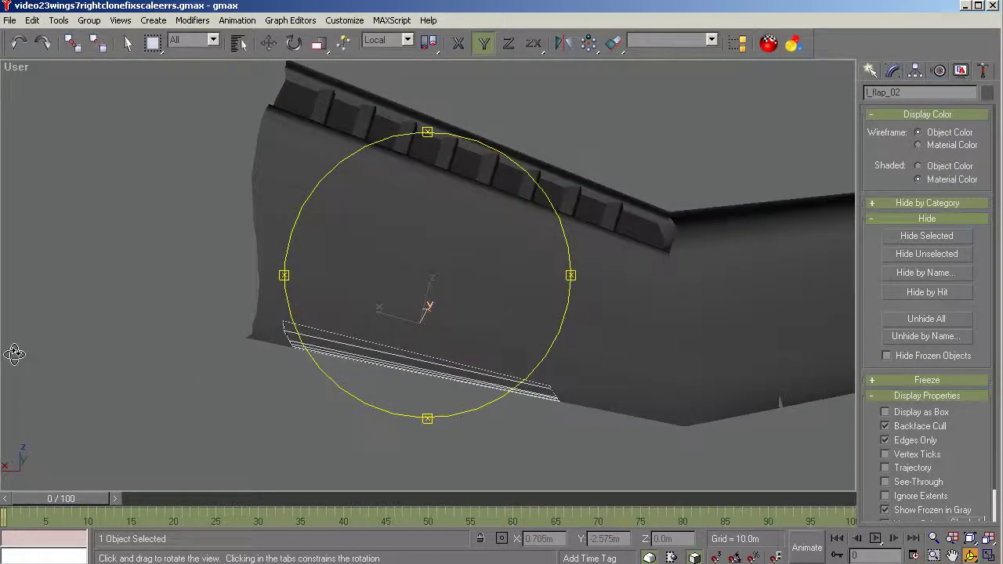
left_click_drag(14, 60, 15, 49)
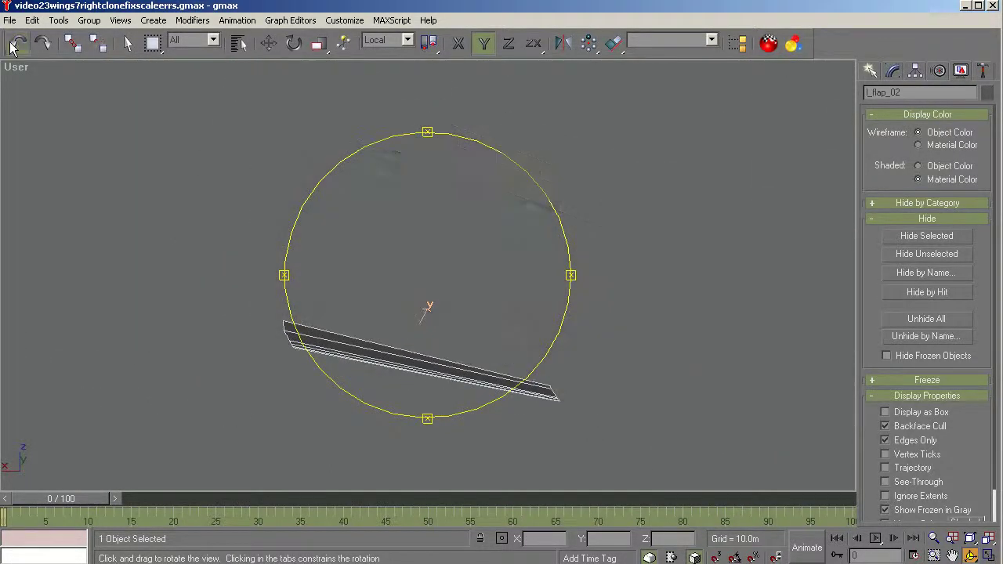
Move only l_flap_02's pivot down along its local Z axis onto the flap's upper hinge edge, at about Z -0.366 m.
left_click_drag(414, 376, 450, 338)
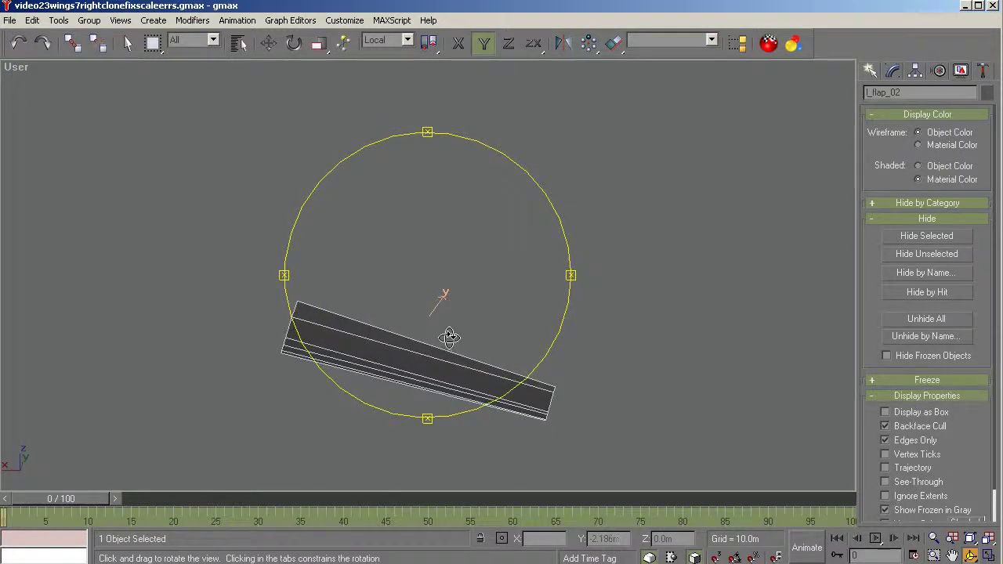
scroll(450, 338, "up", 3)
left_click_drag(539, 390, 690, 298)
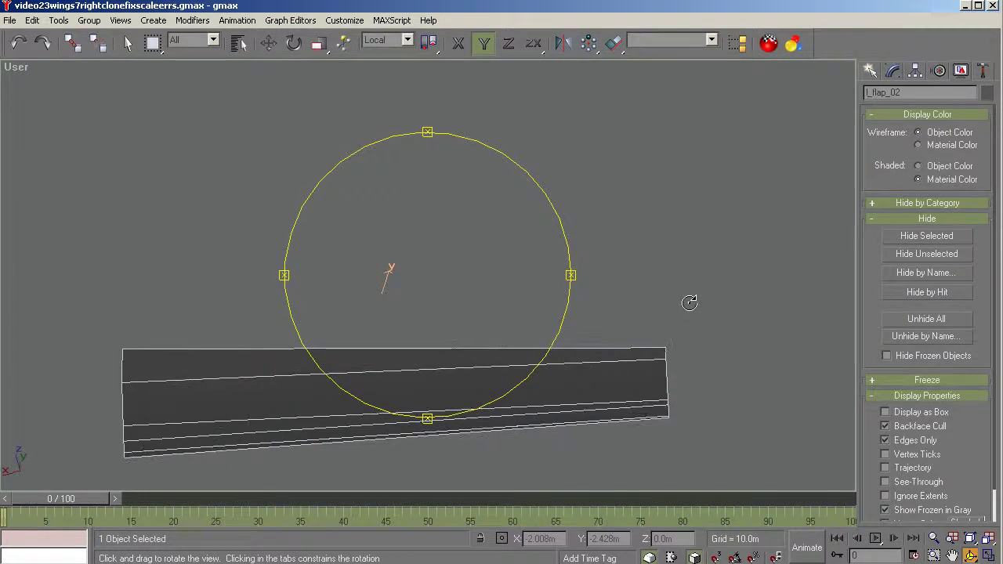
left_click(914, 72)
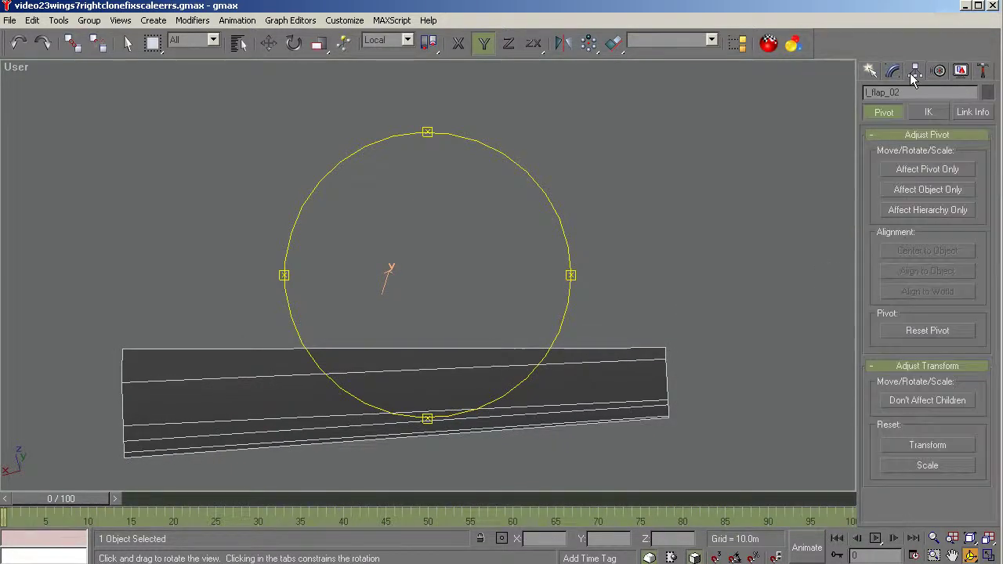
left_click(911, 172)
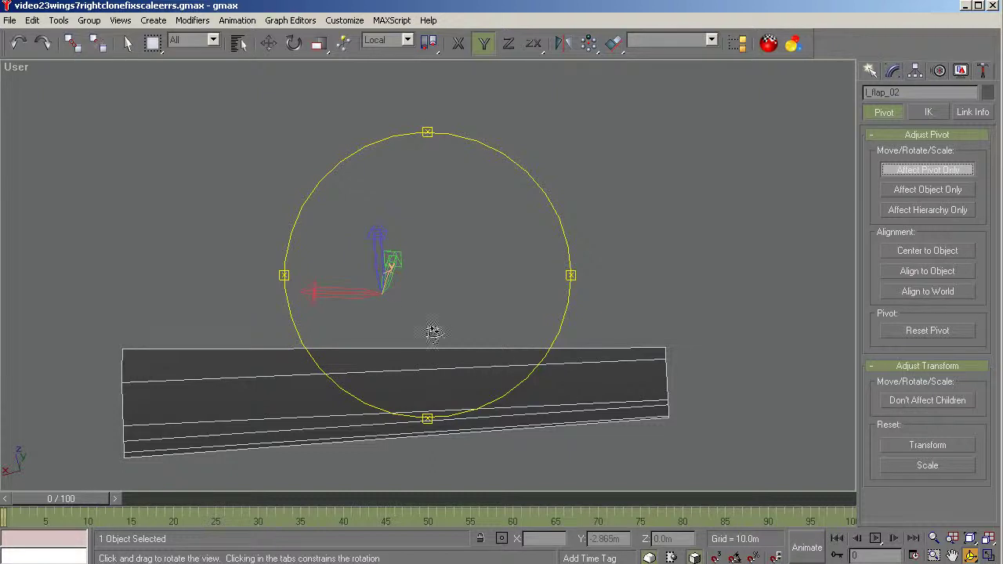
left_click(269, 43)
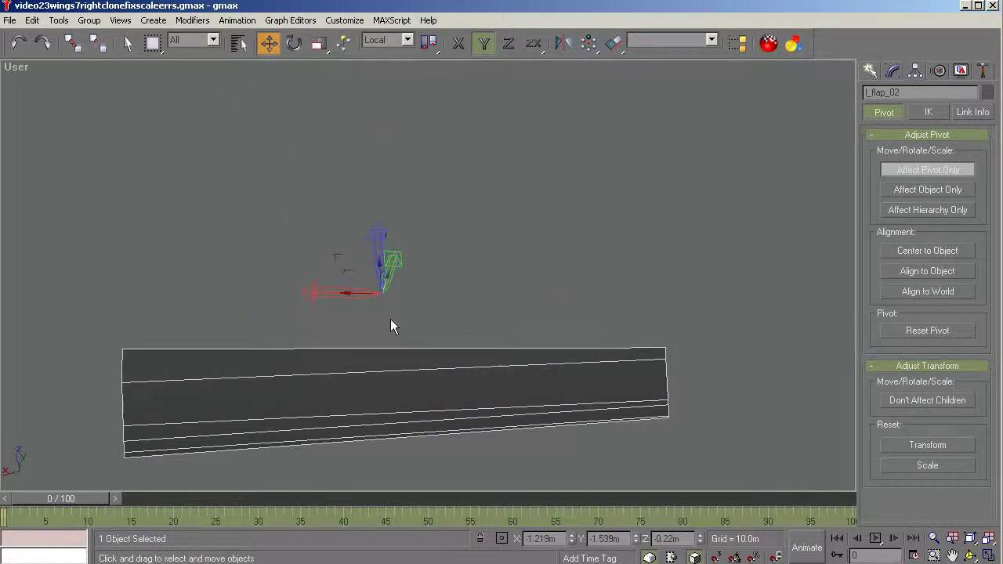
left_click_drag(382, 283, 385, 347)
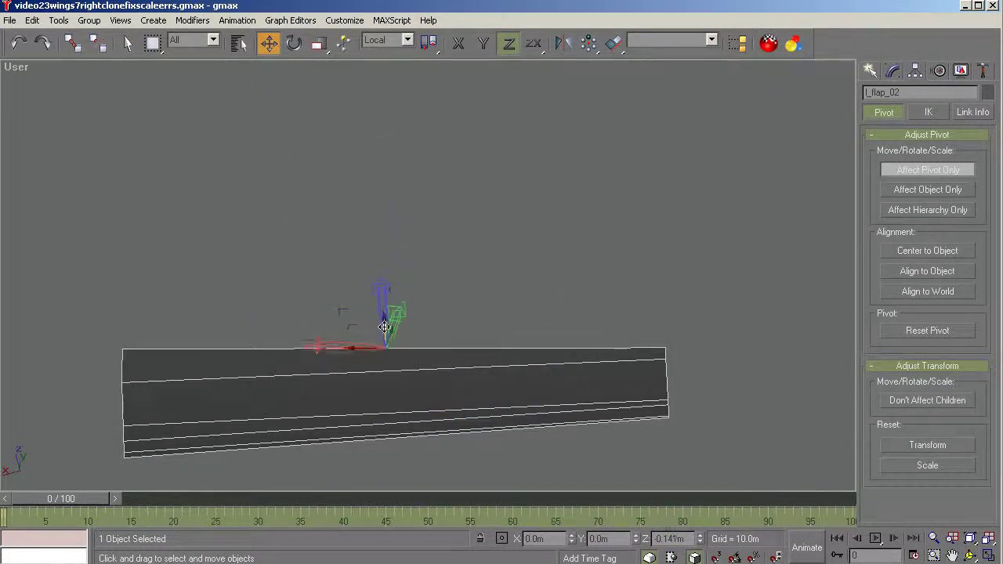
Fine-tune only l_flap_02's pivot along local Z so it sits exactly on the upper hinge edge, at about Z -0.365 m.
scroll(399, 359, "up", 4)
scroll(231, 258, "up", 3)
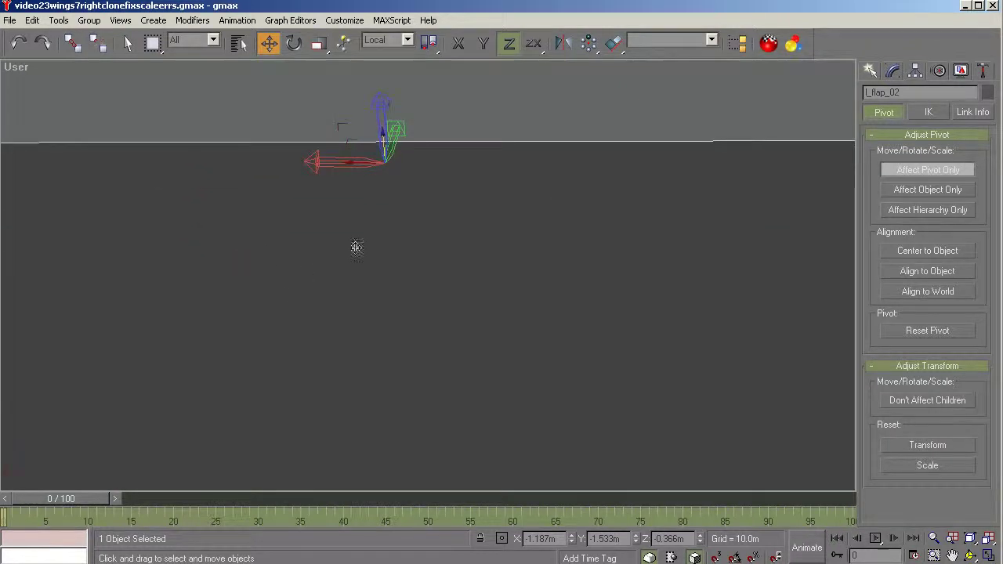
left_click_drag(387, 143, 388, 118)
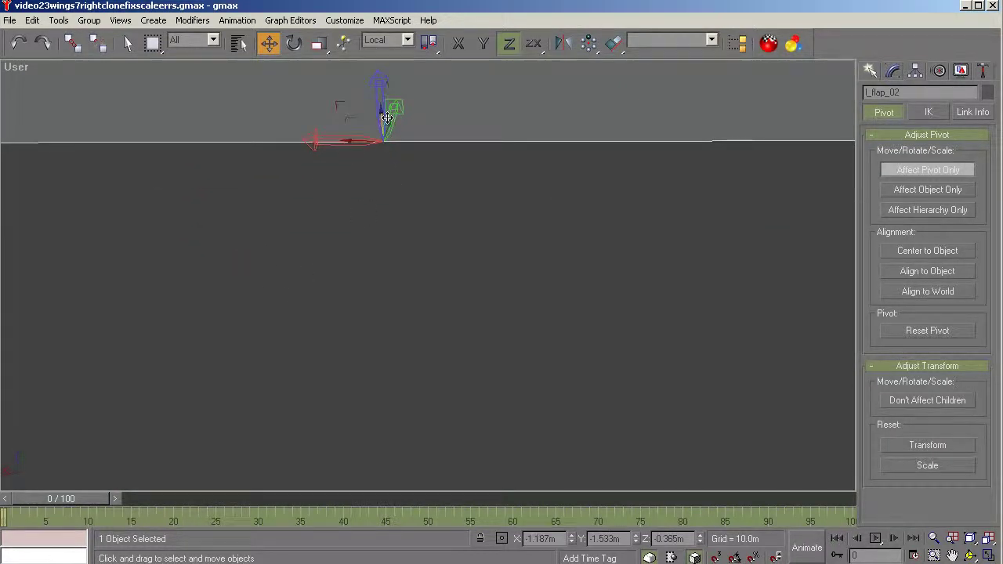
Inspect l_flap_02's pivot against the hinge edge from the bottom, front and at an angle, and stop affecting only the pivot.
middle_click_drag(393, 181, 498, 171)
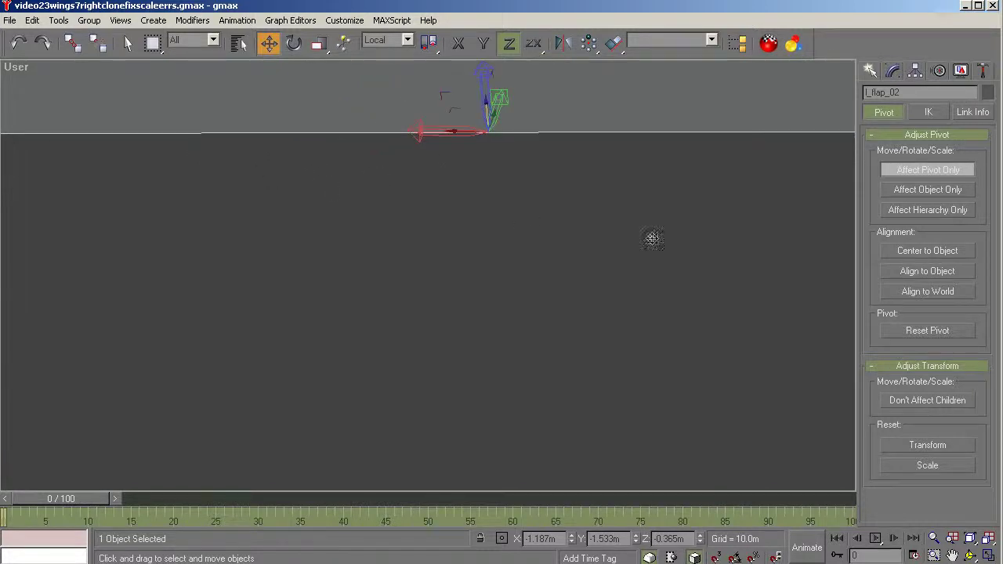
left_click(970, 555)
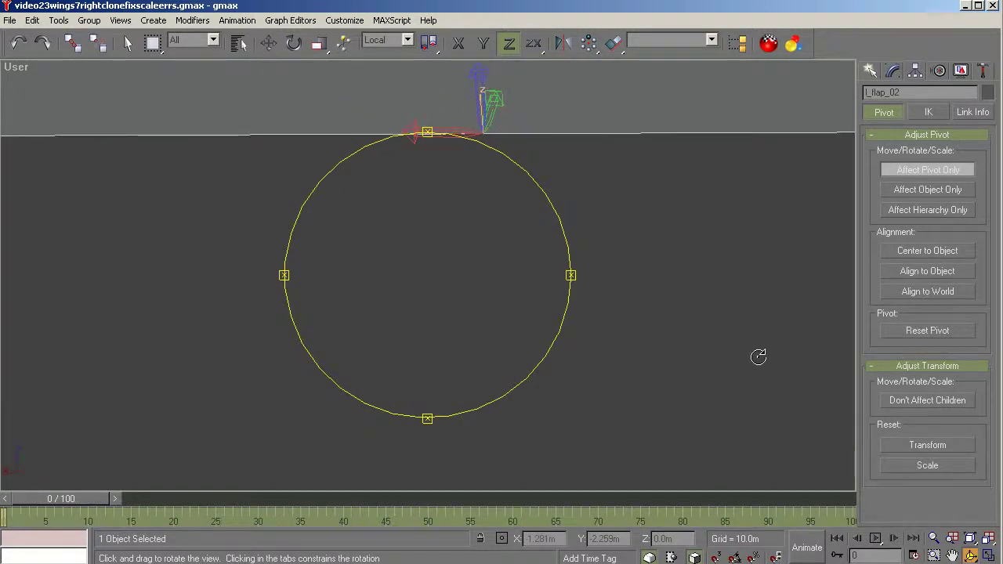
left_click_drag(758, 357, 758, 357)
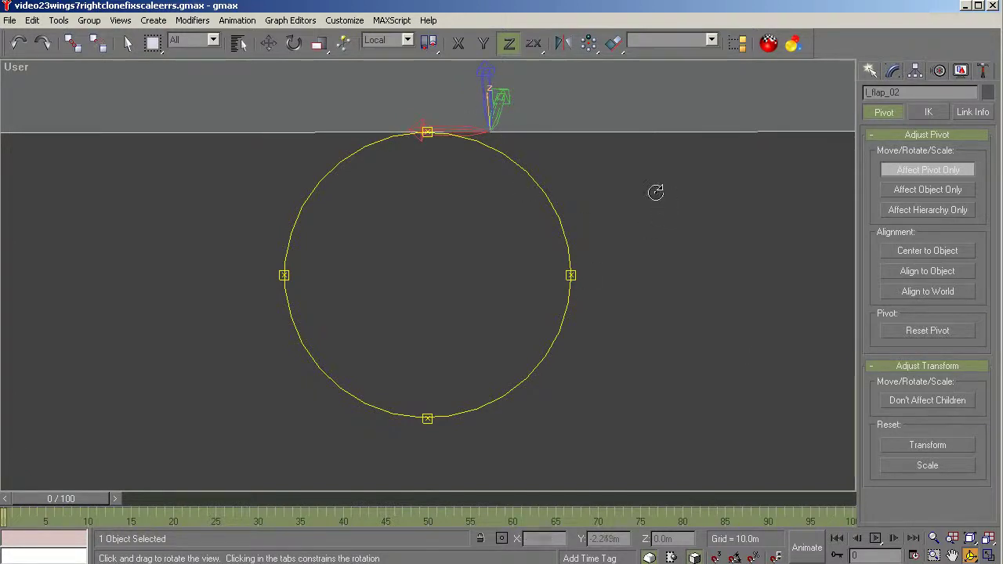
key("b")
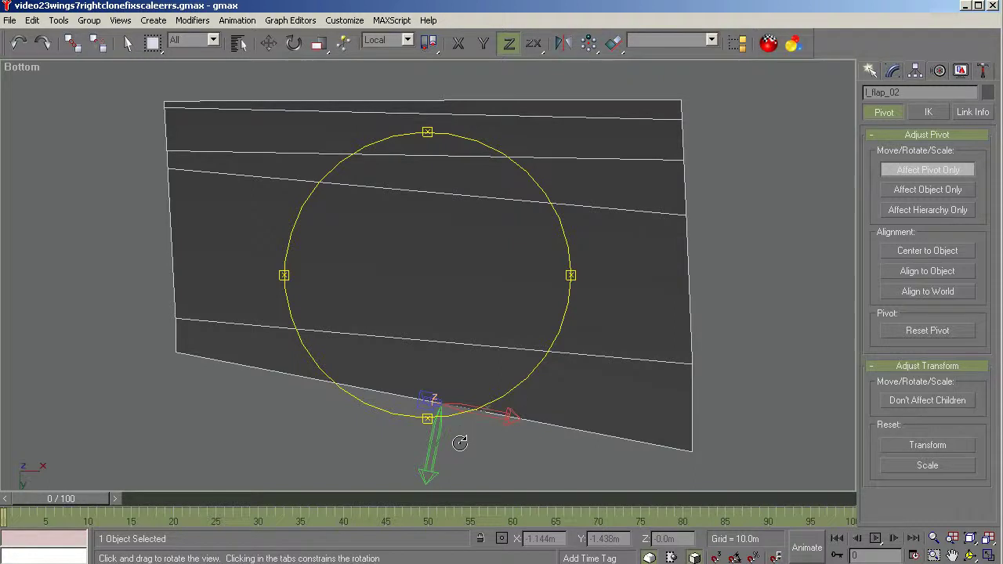
left_click_drag(475, 458, 204, 123)
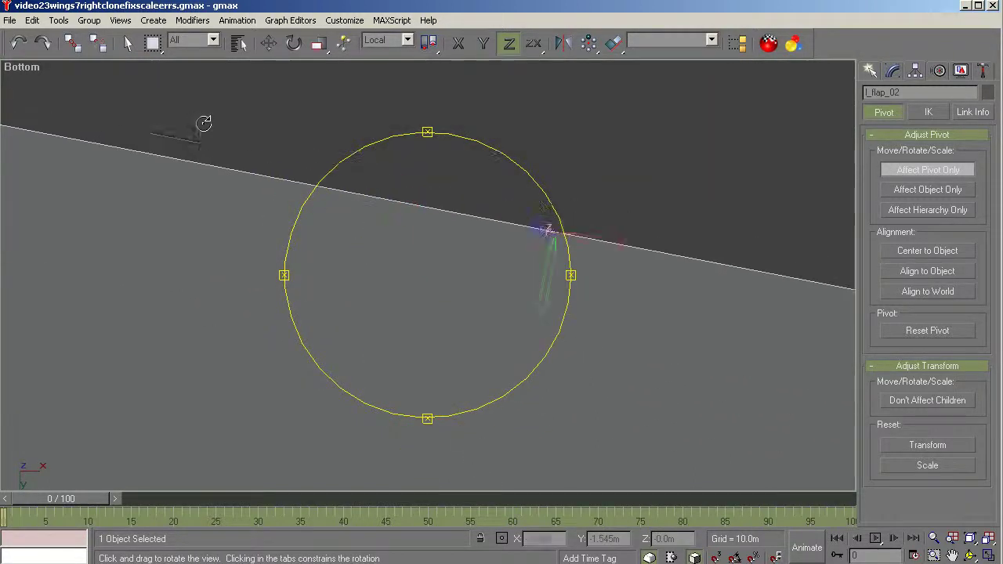
left_click_drag(329, 218, 329, 218)
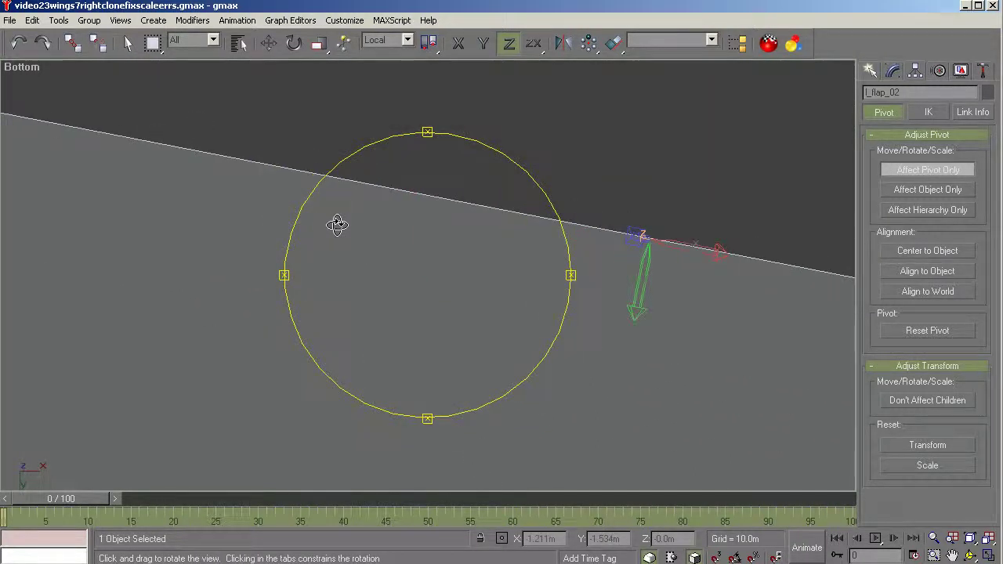
key("f")
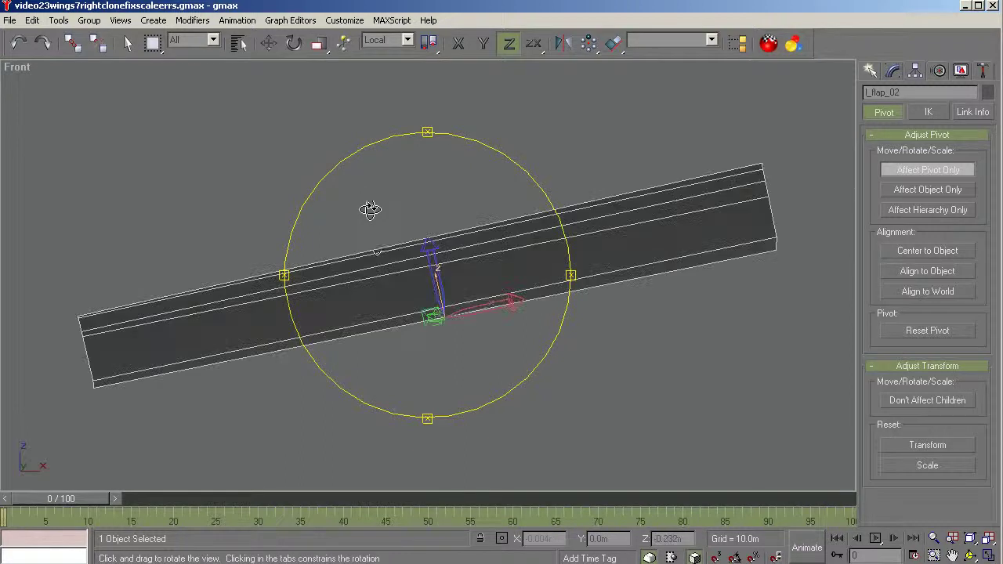
left_click_drag(431, 359, 556, 331)
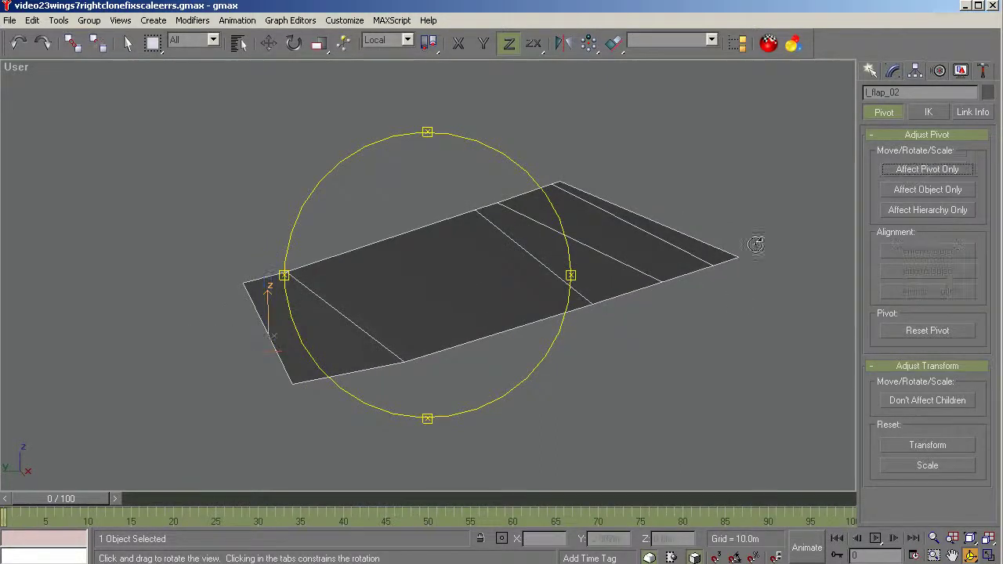
right_click(734, 370)
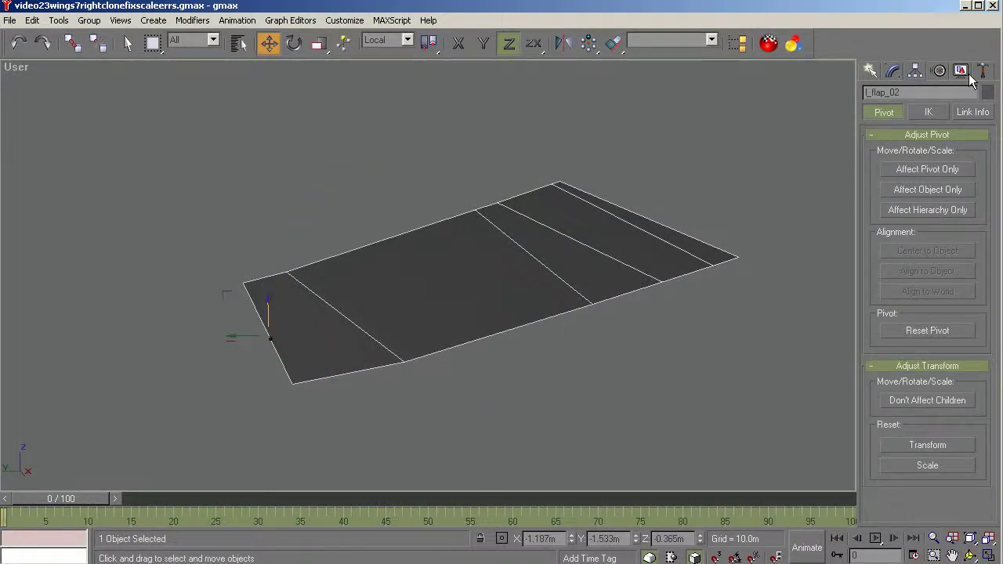
Unhide wing-L together with its subtree: Cylinder01, l_aileron_01, l_flap_01, l-flapinner and navlitelens-l.
left_click(962, 72)
left_click(927, 336)
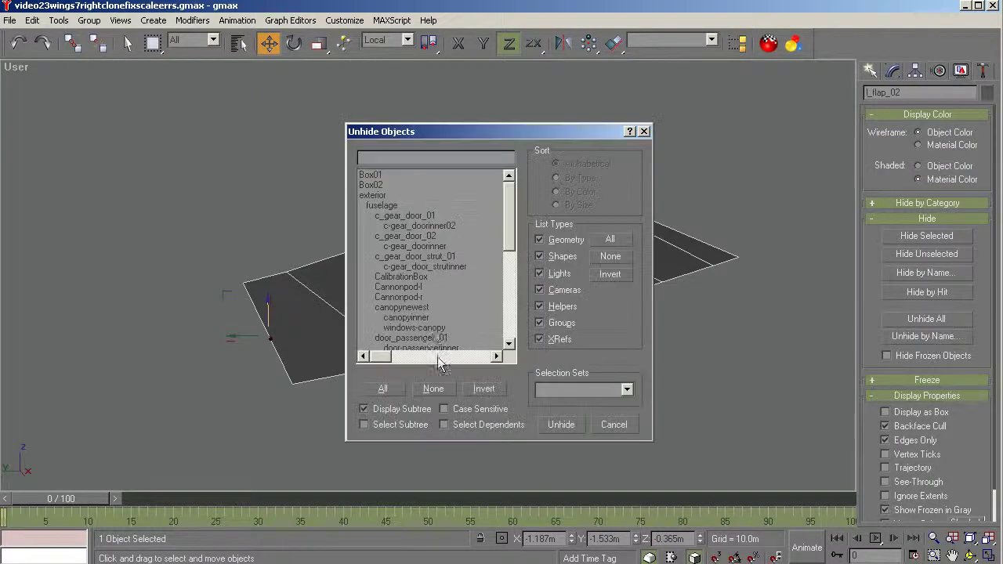
left_click_drag(509, 235, 523, 345)
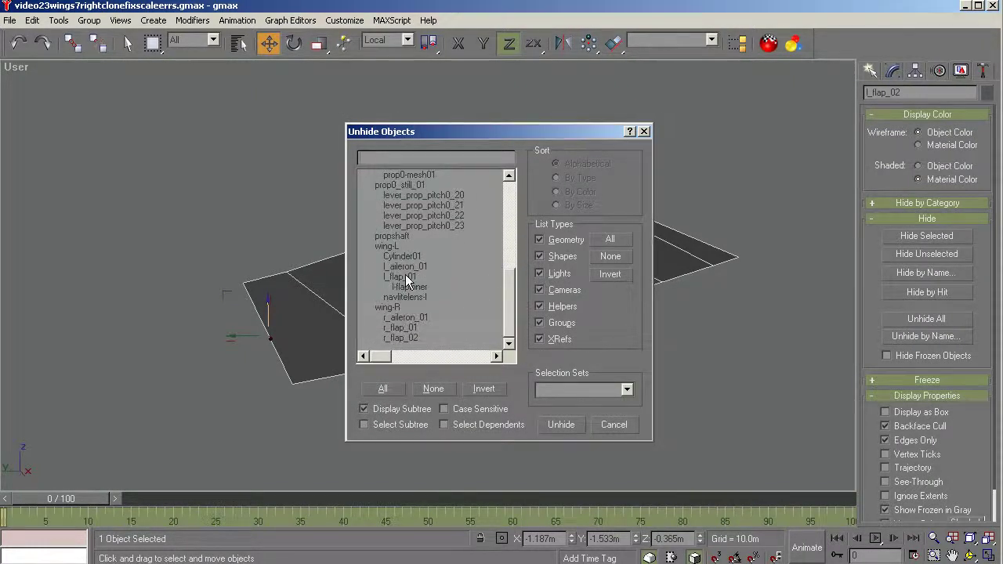
left_click(392, 247)
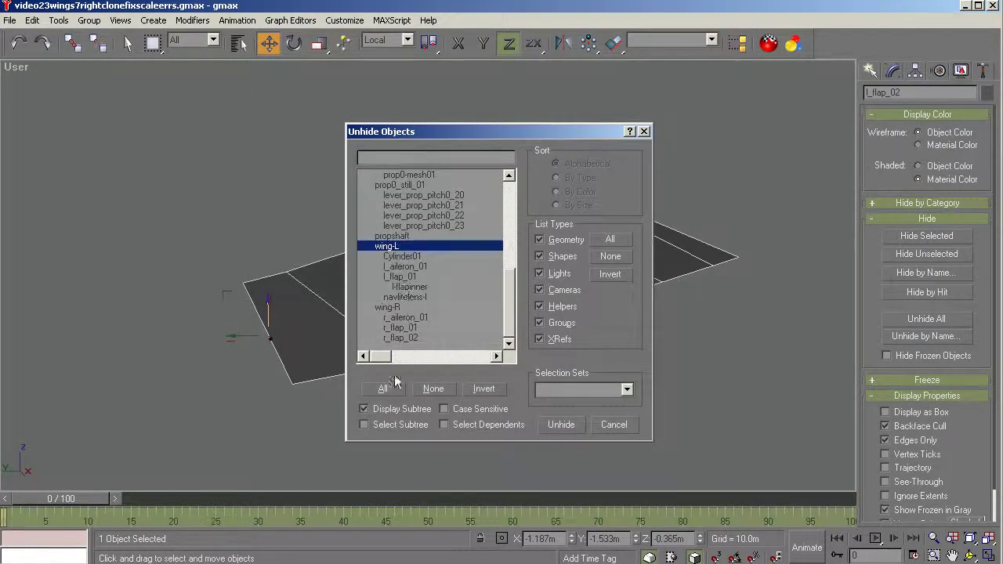
left_click(380, 424)
left_click(386, 348)
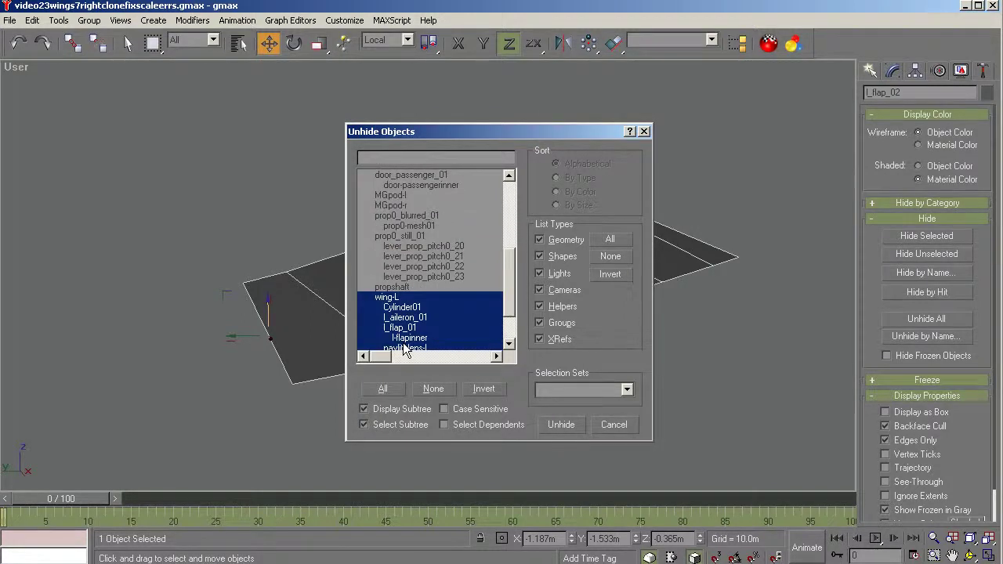
left_click(558, 425)
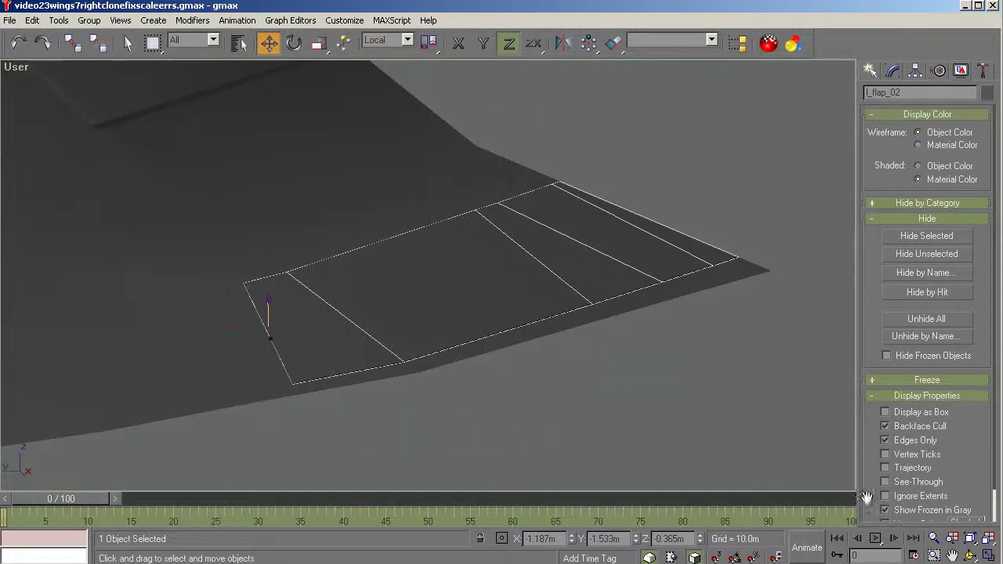
Ready l_flap_02 for rotation about its local axes and examine it in place from a low angle under the wing.
left_click(917, 71)
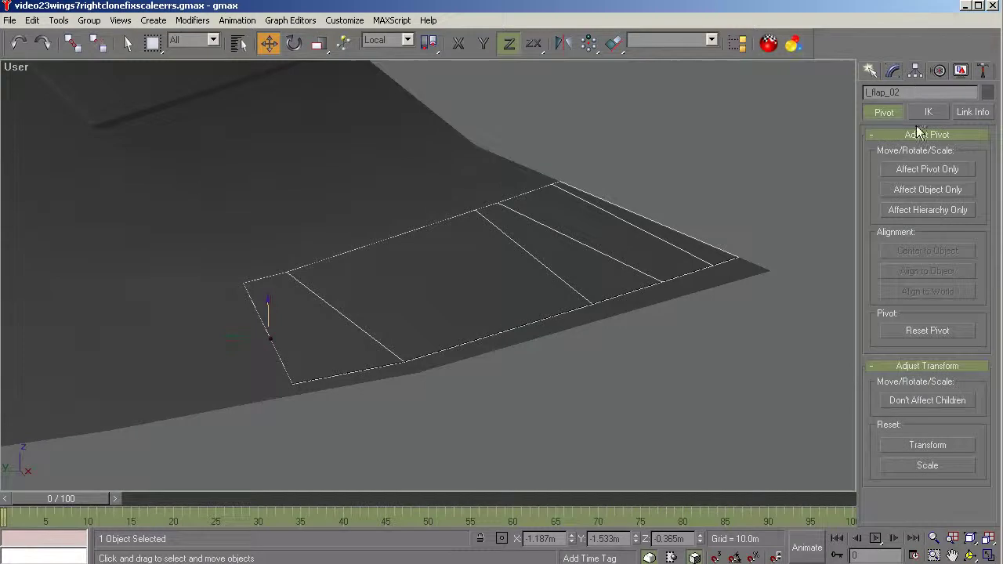
left_click(916, 169)
left_click(916, 169)
left_click(299, 47)
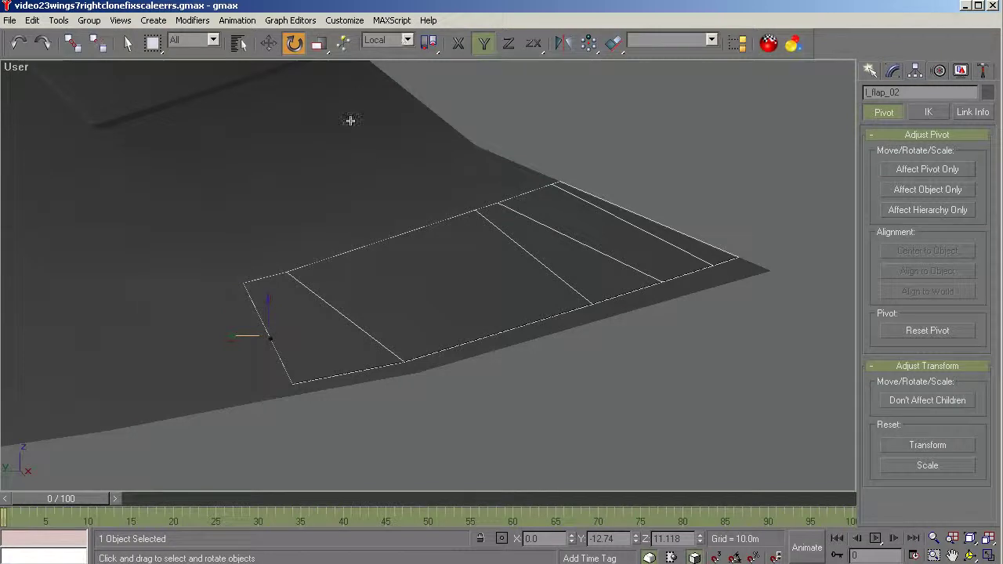
left_click(970, 557)
left_click_drag(400, 403, 390, 382)
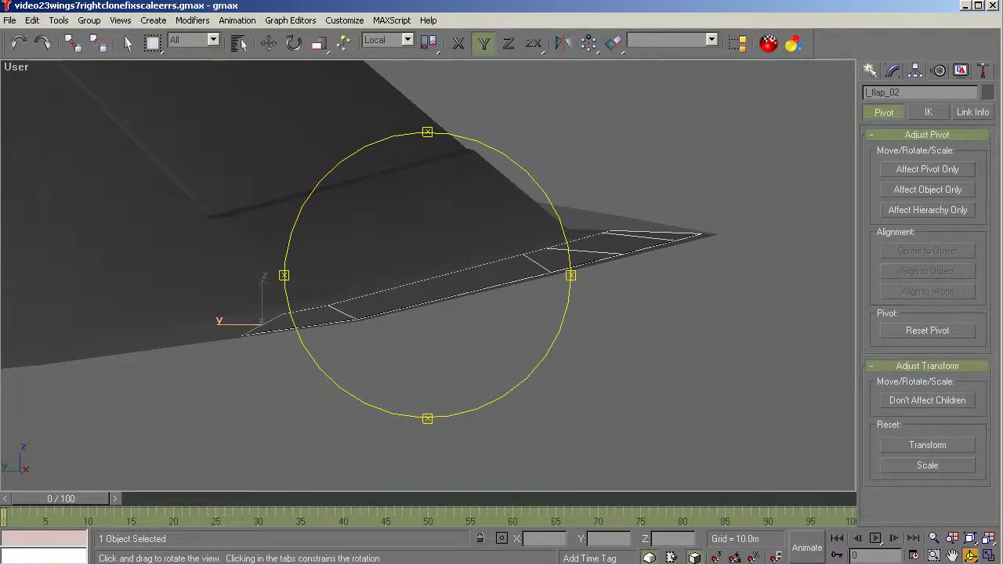
Switch to IrfanView, examine an enlarged area of the FLAPS CLOSED reference photo in the xp-54 Swoose Goose folder, and return to gmax.
key("alt+Tab")
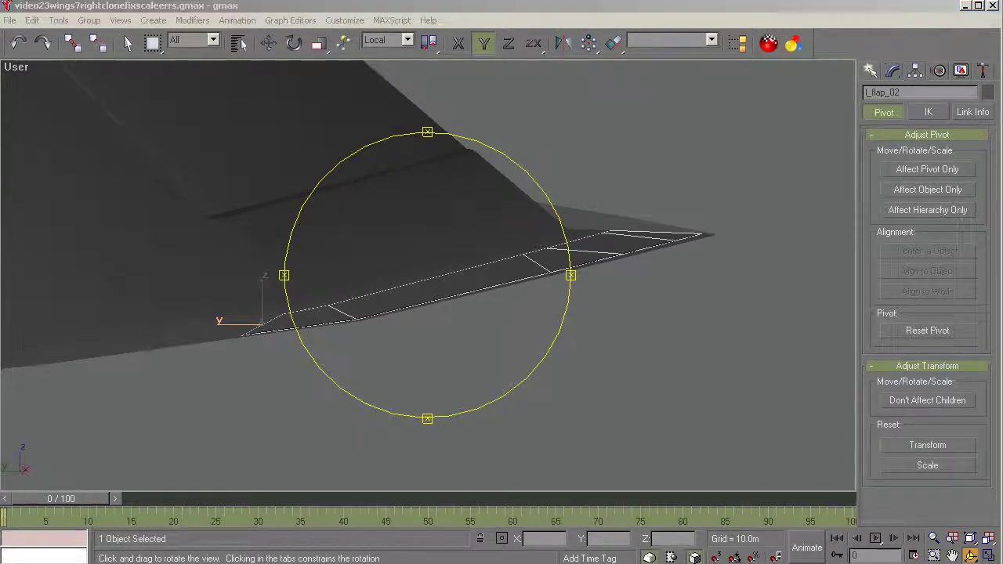
double_click(500, 412)
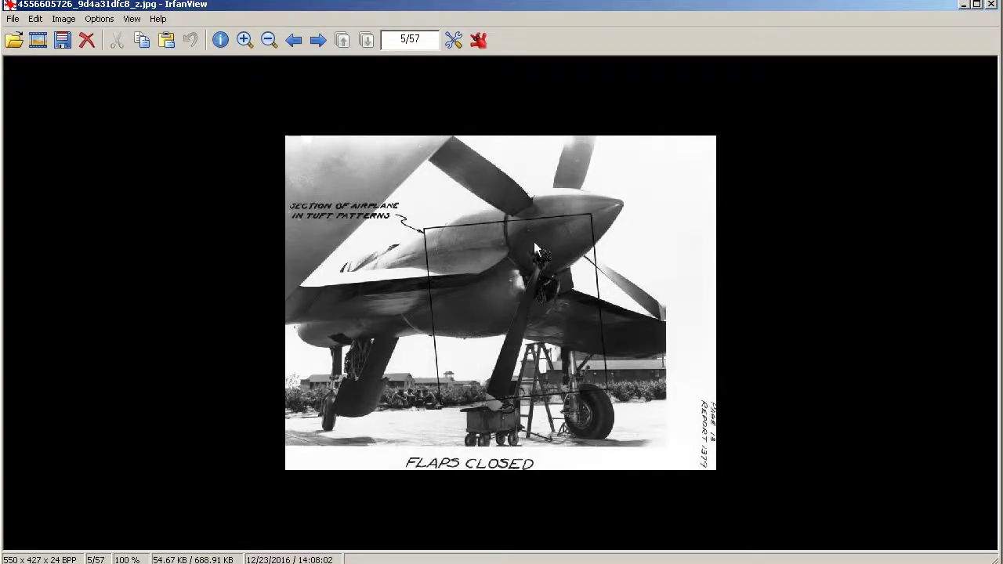
left_click_drag(604, 220, 289, 352)
left_click(330, 350)
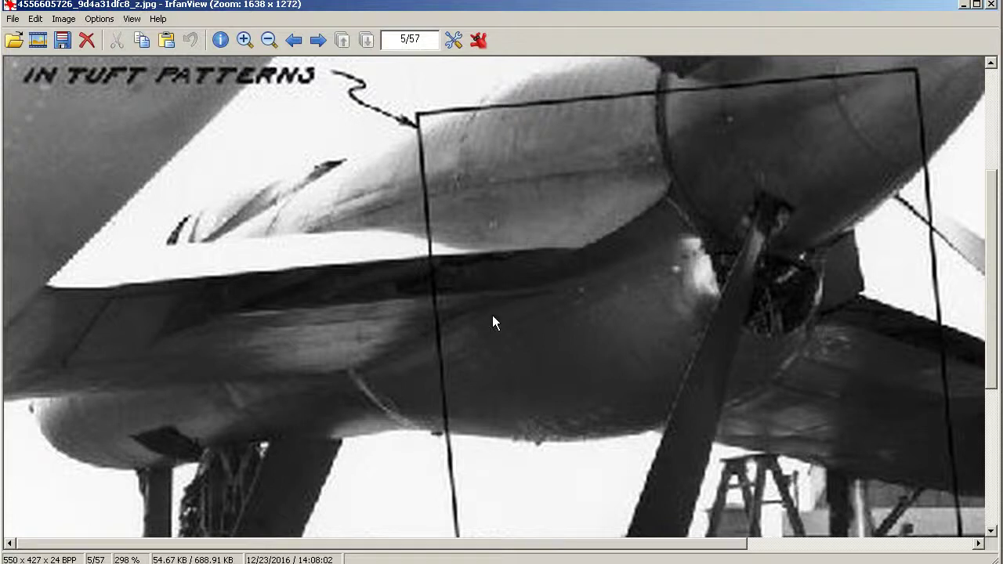
left_click(964, 5)
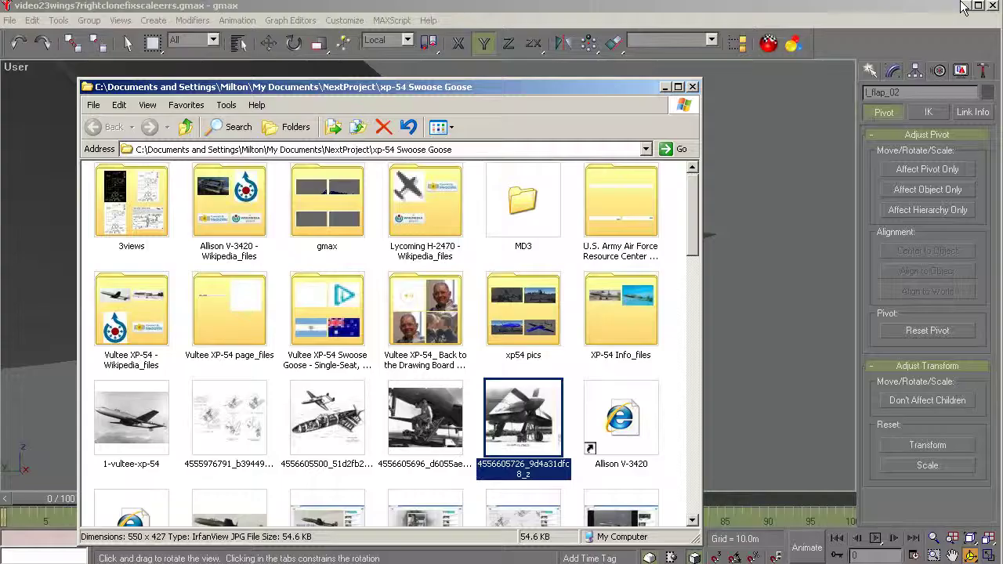
left_click(693, 87)
Rotate l_flap_02 about its local X axis so that it swings down open from the wing.
left_click_drag(477, 296, 484, 293)
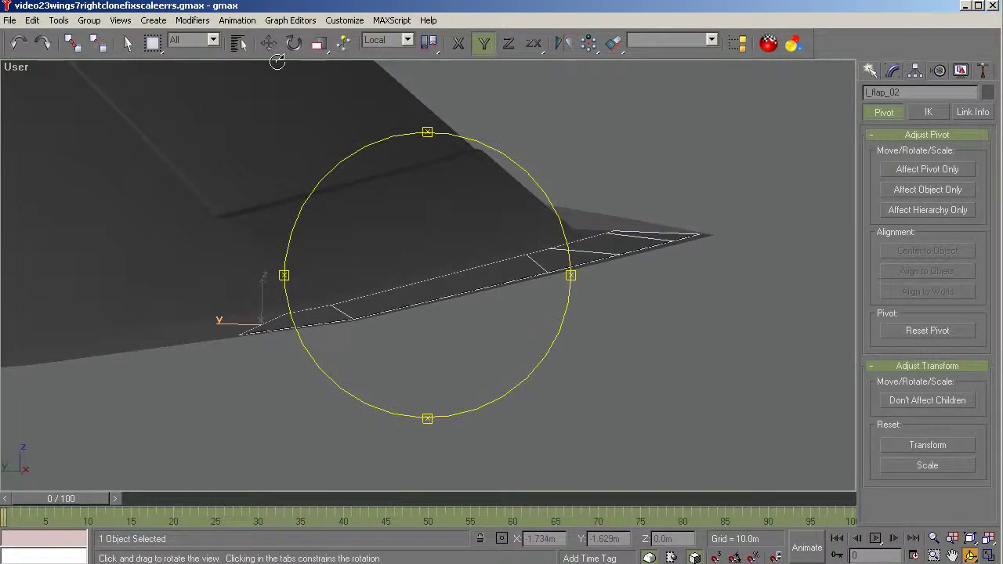
left_click(294, 45)
left_click(269, 329)
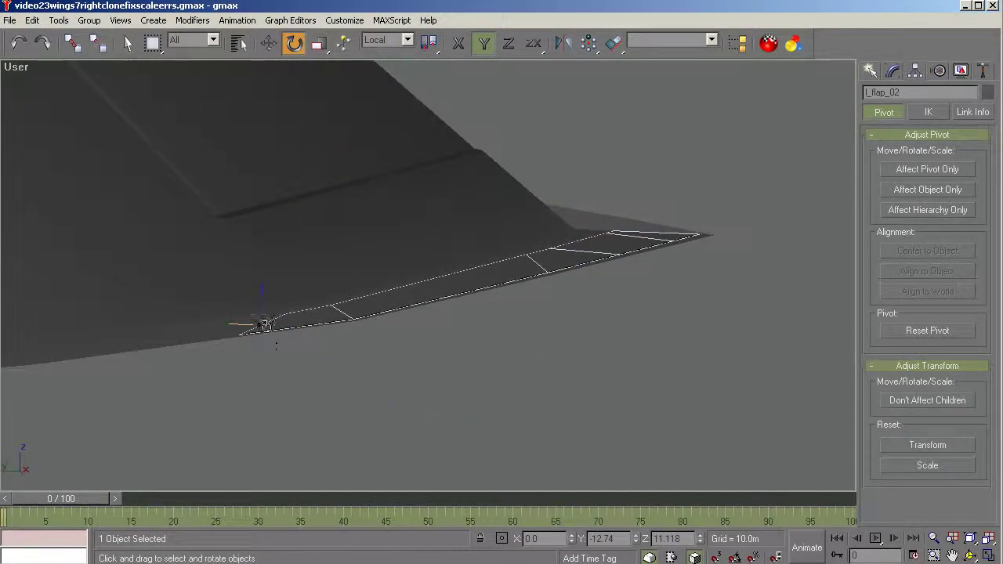
left_click_drag(260, 325, 388, 523)
Examine the opened l_flap_02 and its hinge line from several angles around the wing, and clear the selection.
left_click(971, 555)
left_click_drag(471, 302, 363, 315)
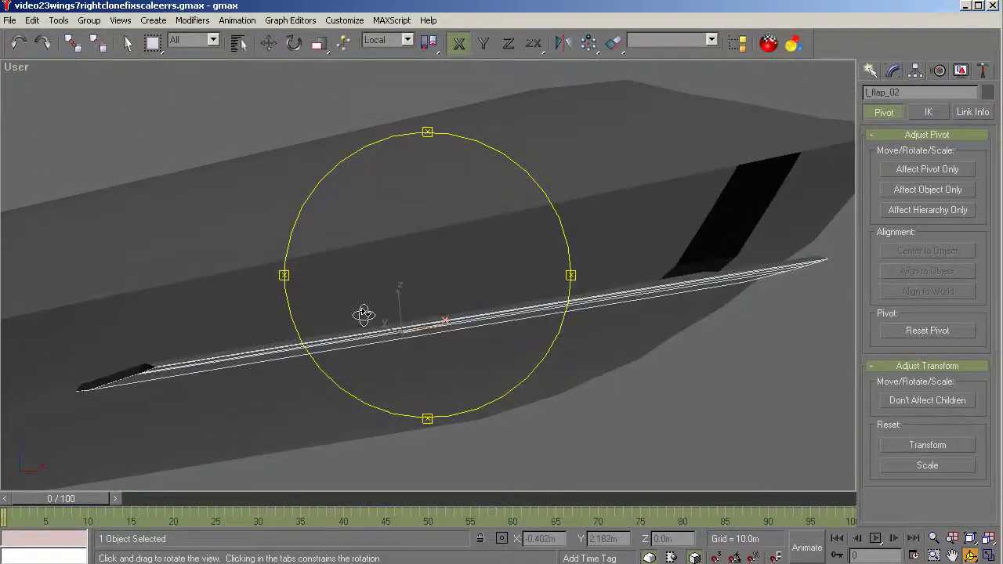
left_click_drag(469, 332, 467, 337)
left_click_drag(386, 292, 530, 325)
left_click_drag(529, 326, 471, 377)
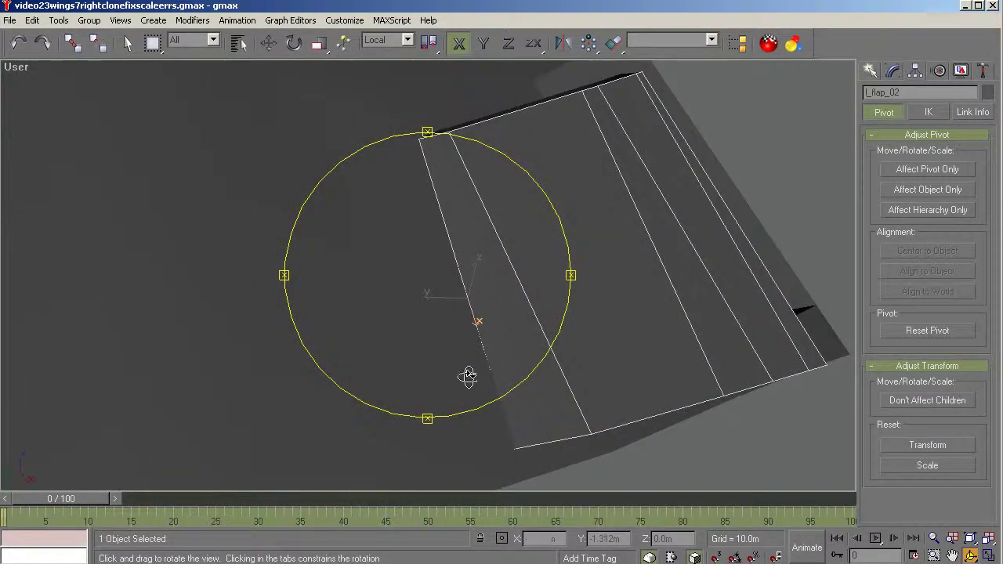
left_click_drag(425, 168, 459, 332)
right_click(564, 374)
left_click(599, 381)
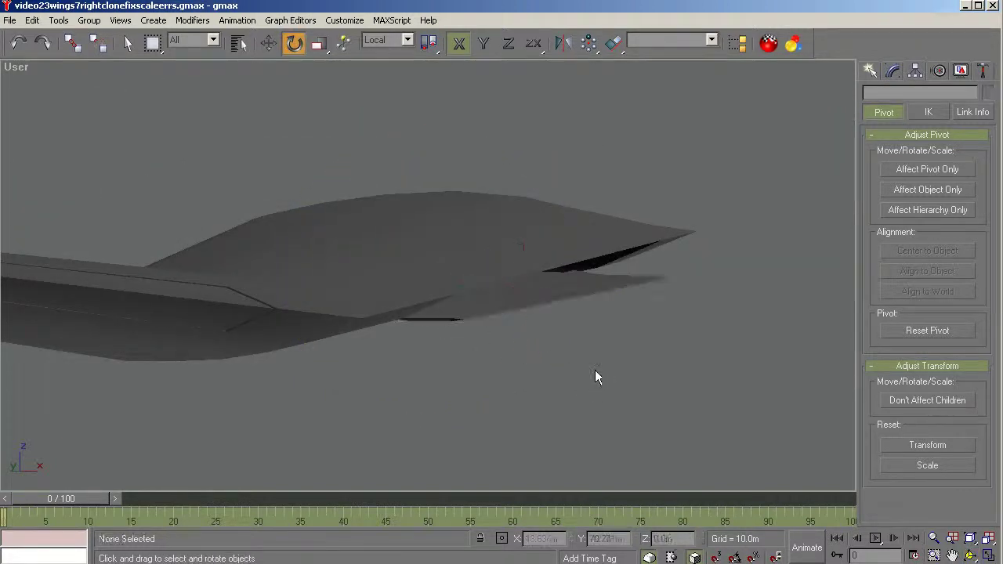
left_click(239, 43)
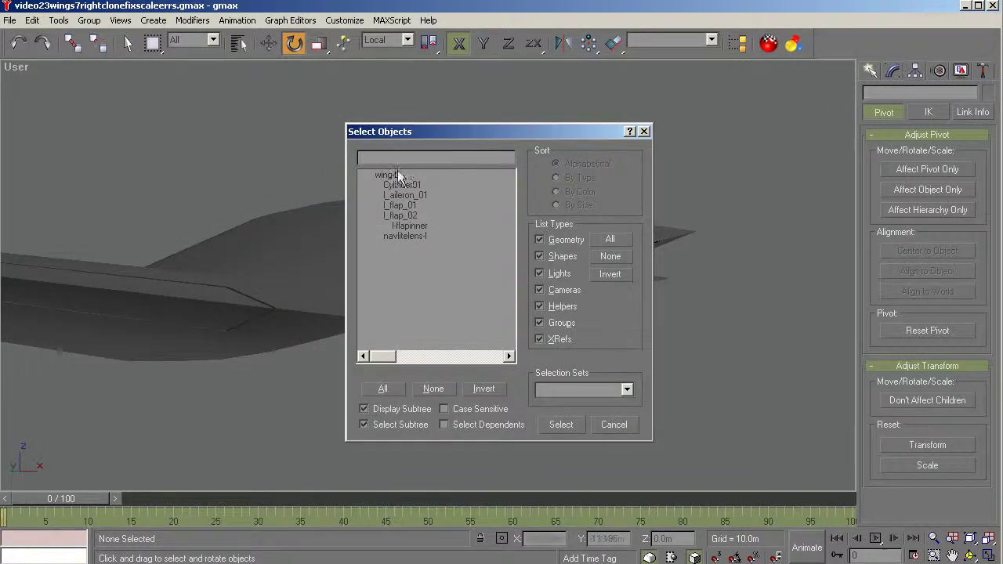
left_click(614, 425)
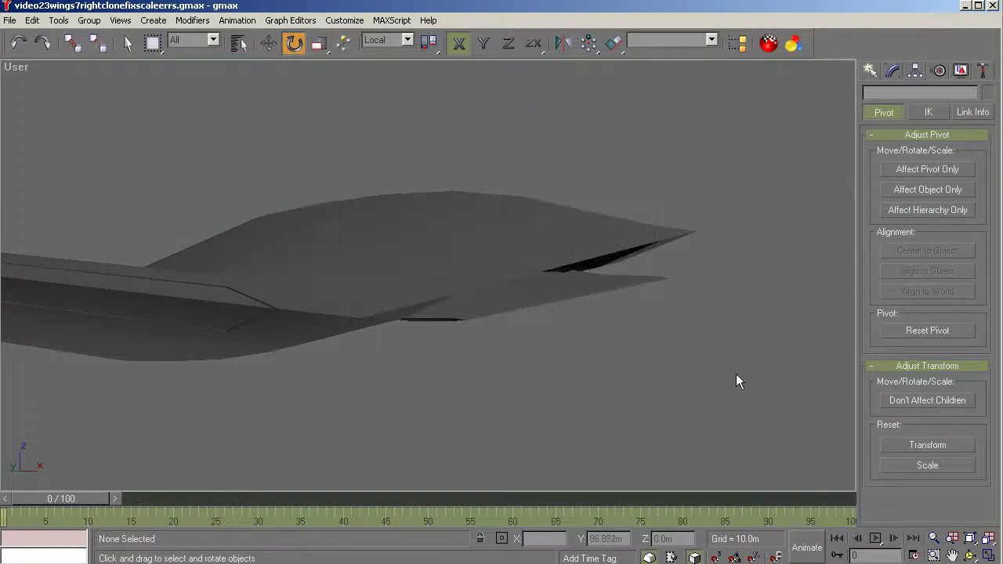
Show the left wing from the top and unfreeze all objects.
key("t")
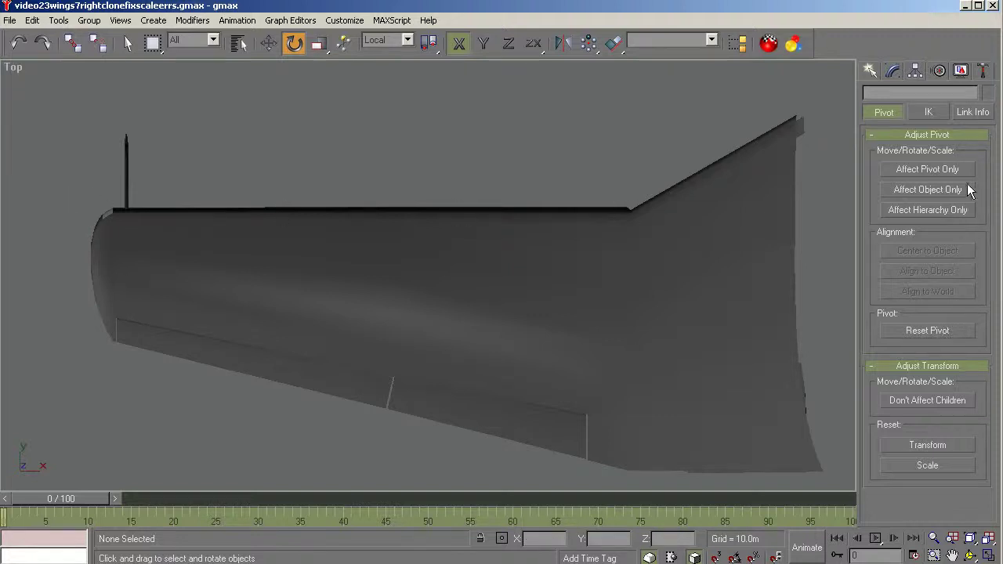
left_click(961, 71)
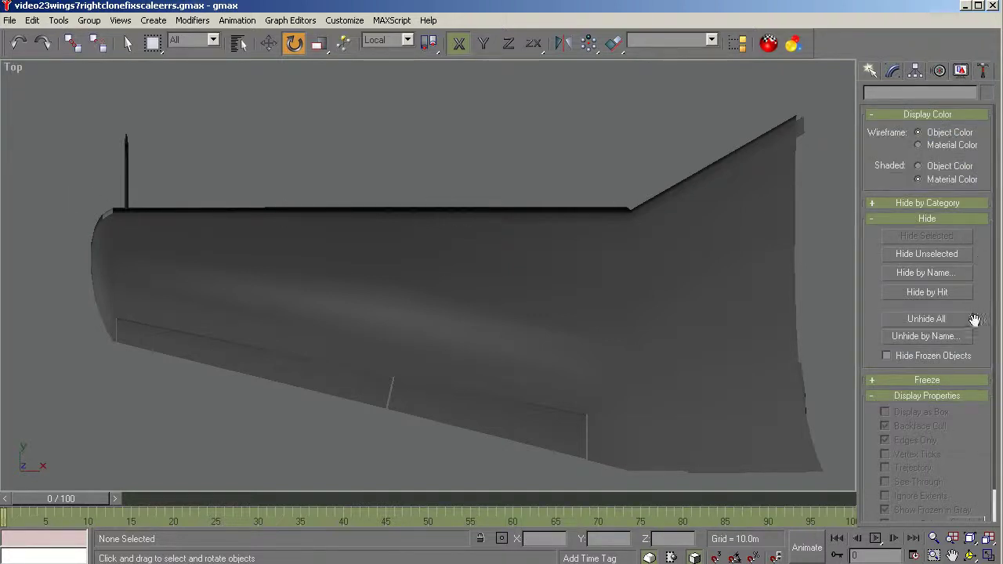
left_click(874, 381)
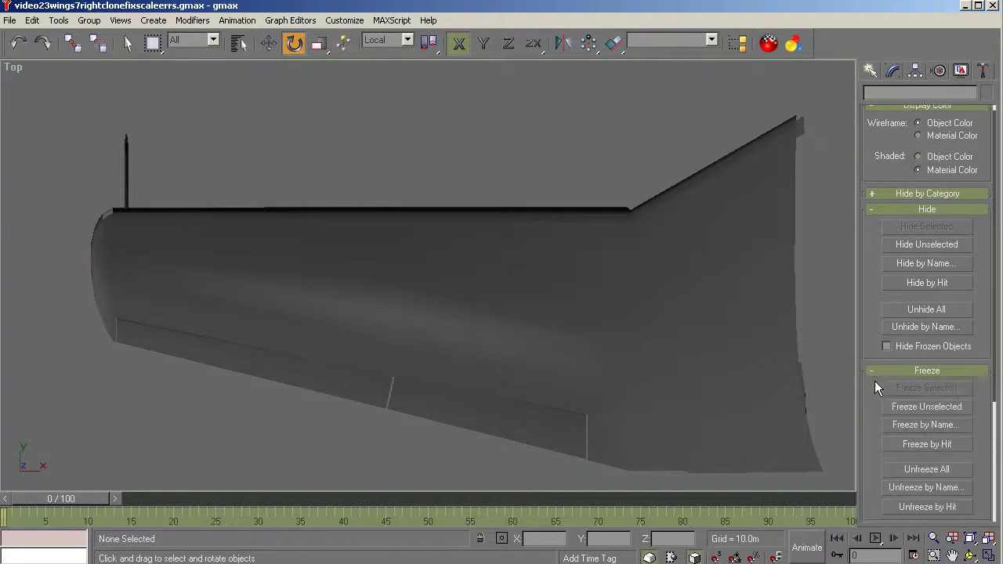
left_click(933, 469)
Select Cylinder01 at the wing tip by name, rename it pitot-l, and deselect it.
left_click(239, 43)
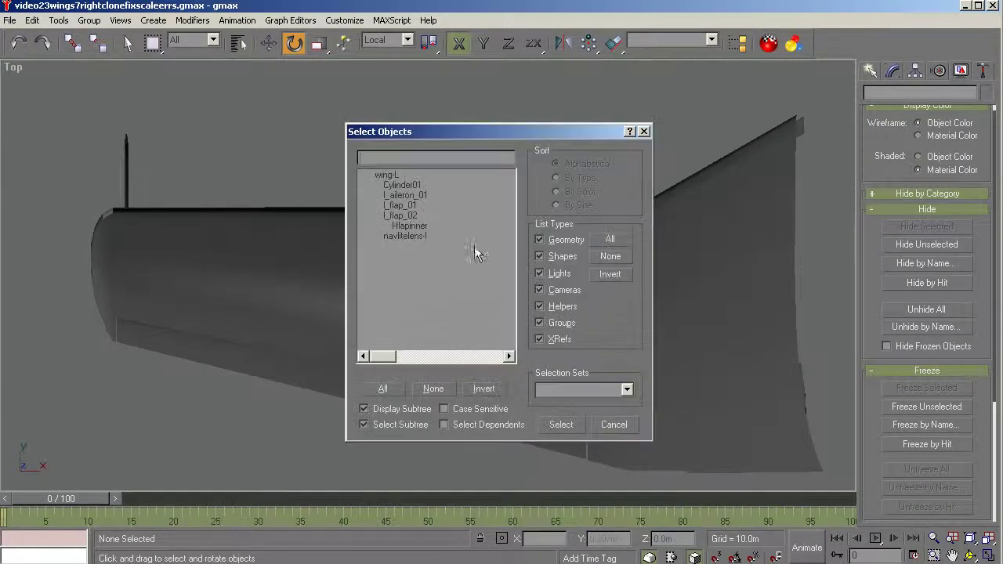
left_click(415, 183)
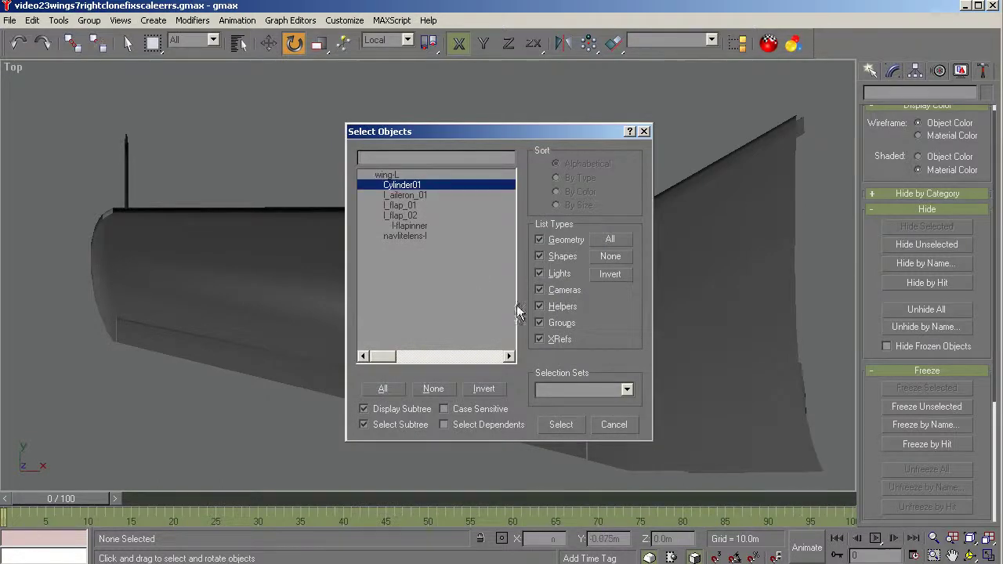
left_click(561, 424)
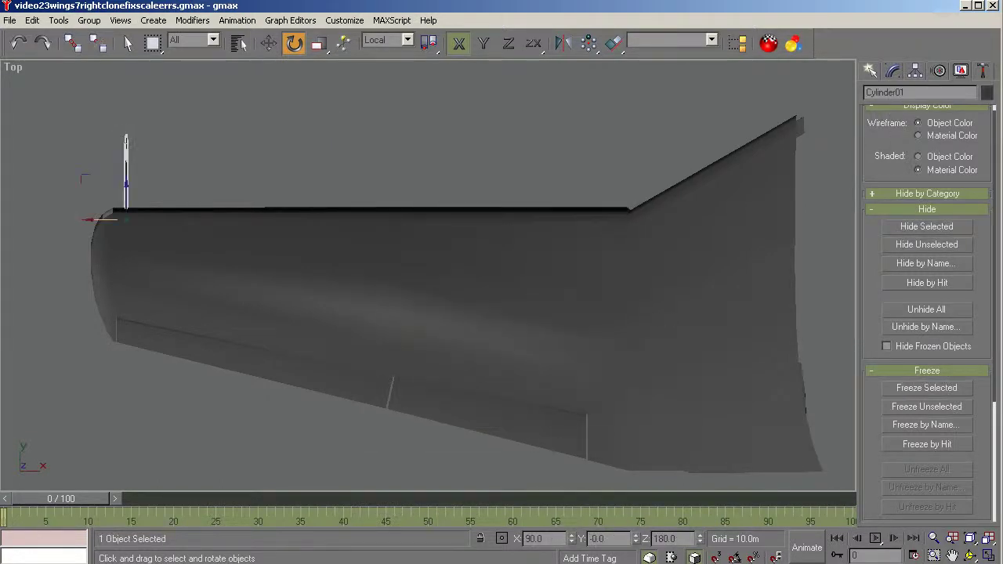
type("pitot-l")
left_click(498, 154)
scroll(141, 133, "down", 5)
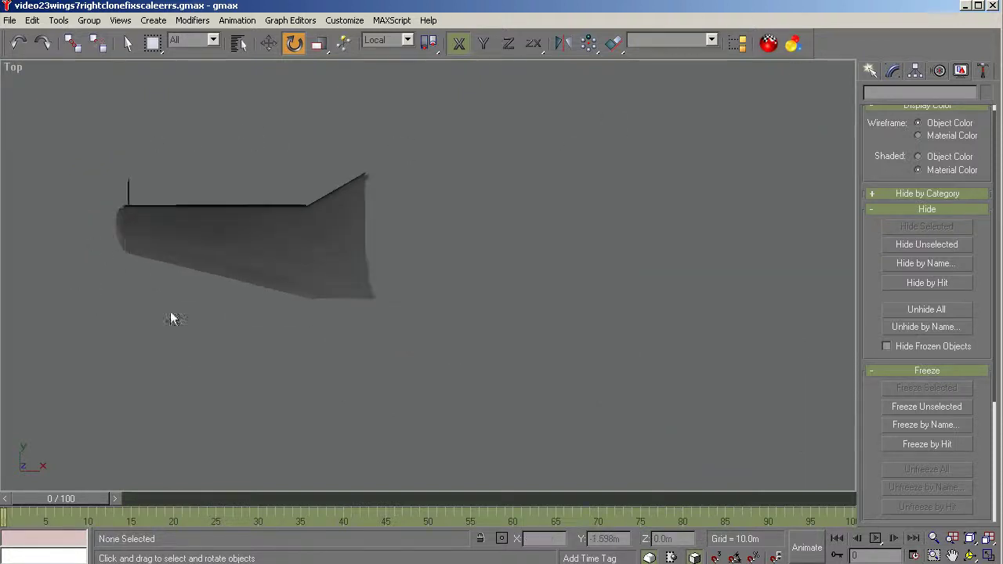
Unhide all objects, then hide the blueprint reference planes behind the aircraft.
left_click(918, 309)
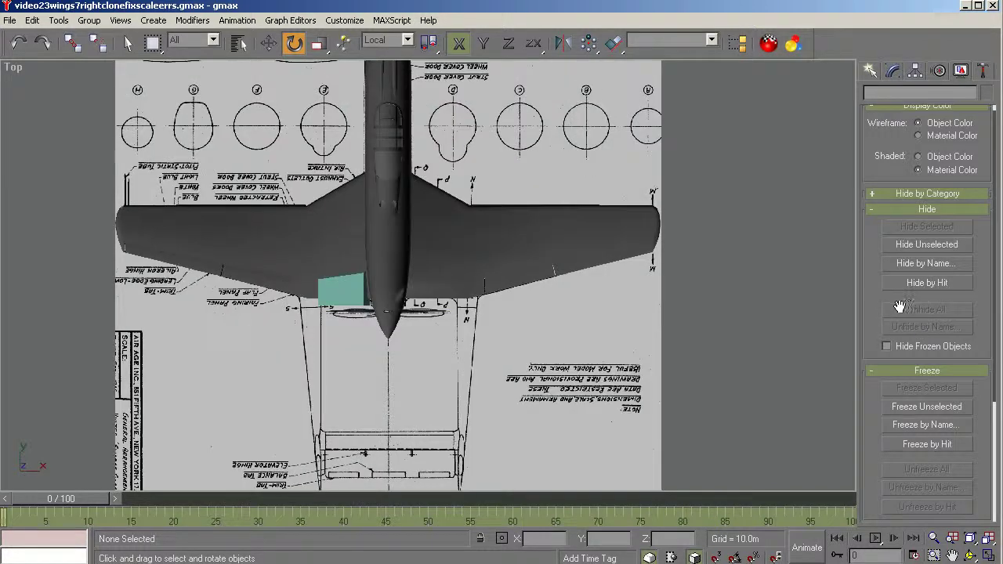
left_click_drag(739, 331, 627, 416)
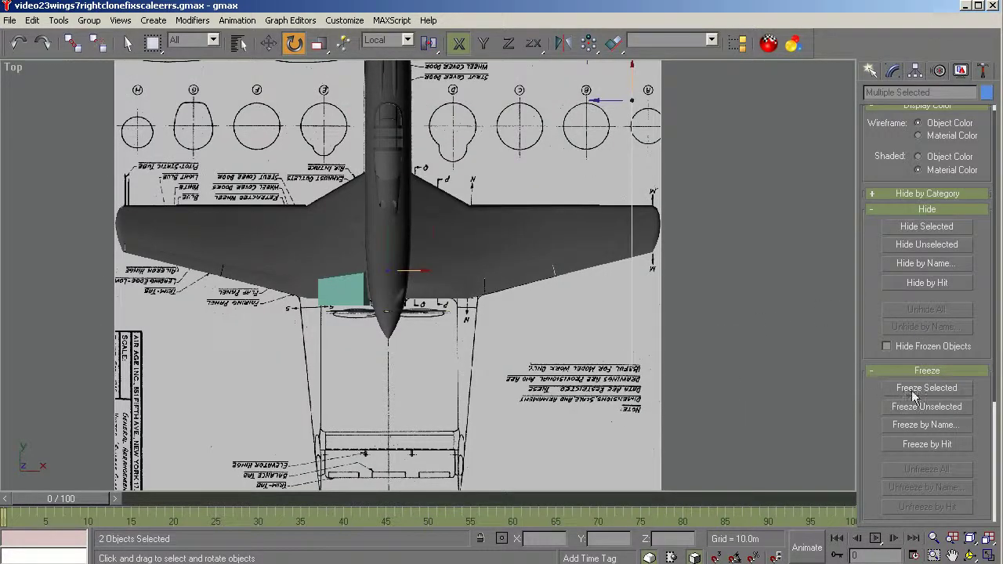
left_click(914, 226)
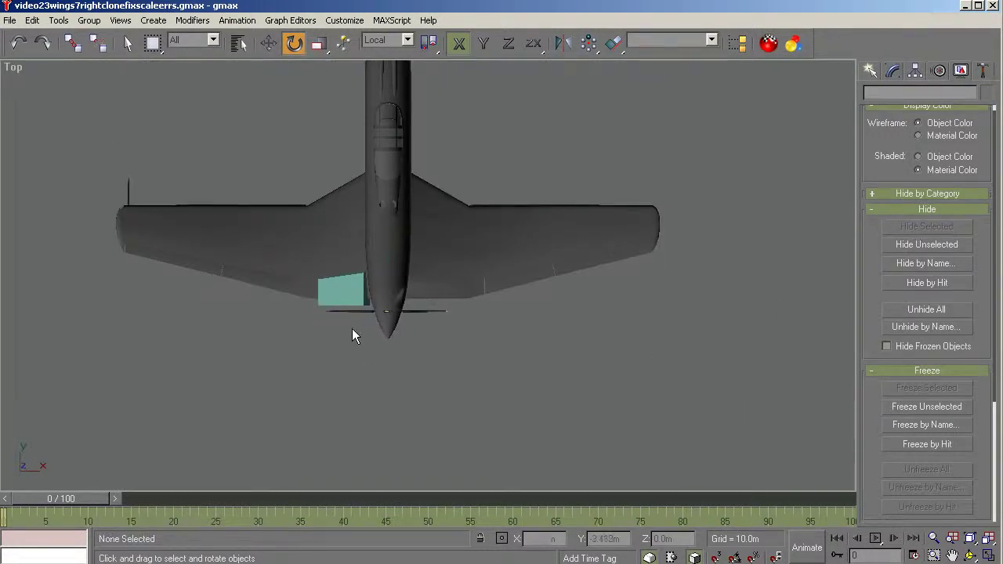
Delete the green Box01 at the left wing root and the old right-wing parts.
left_click(349, 296)
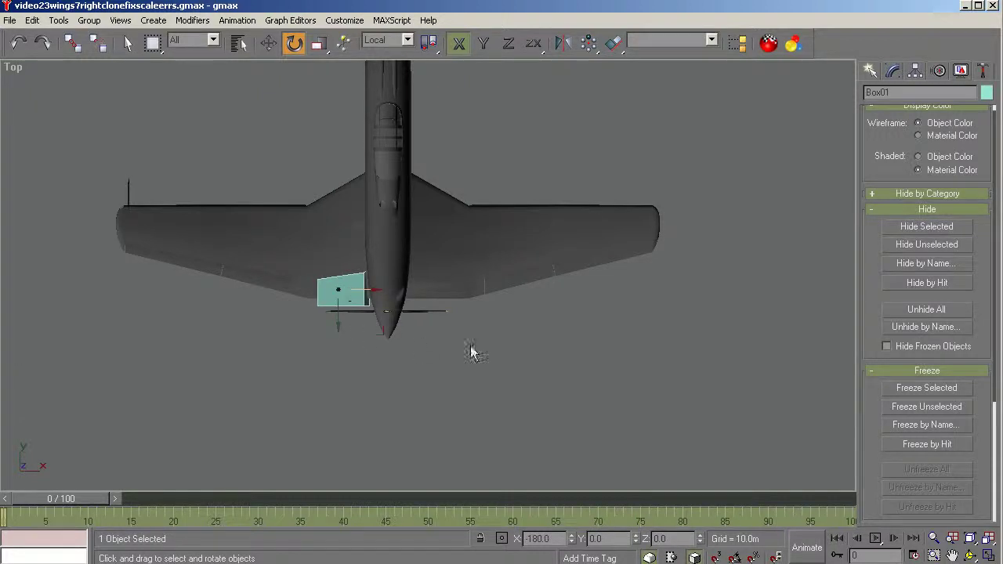
key("Delete")
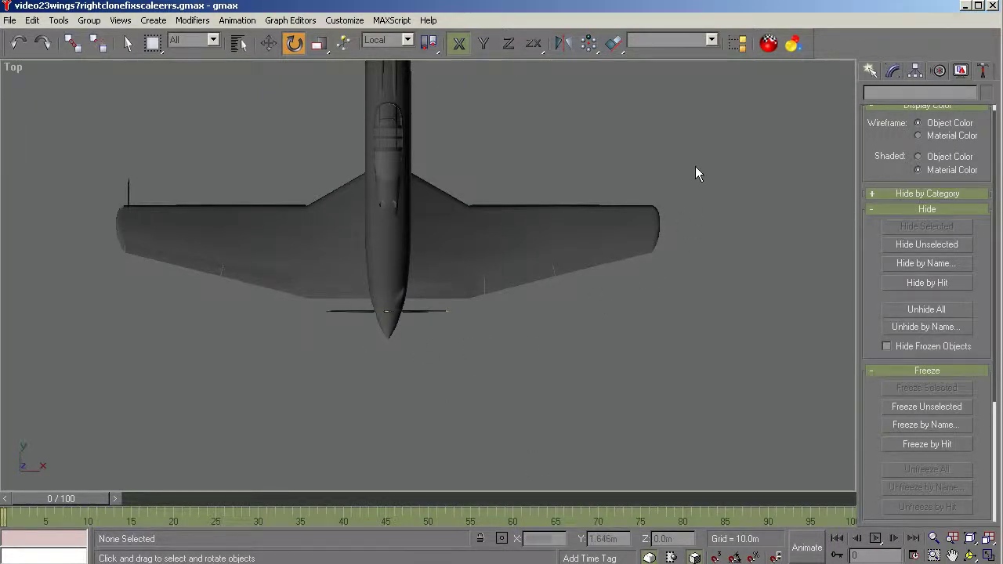
left_click_drag(695, 167, 461, 281)
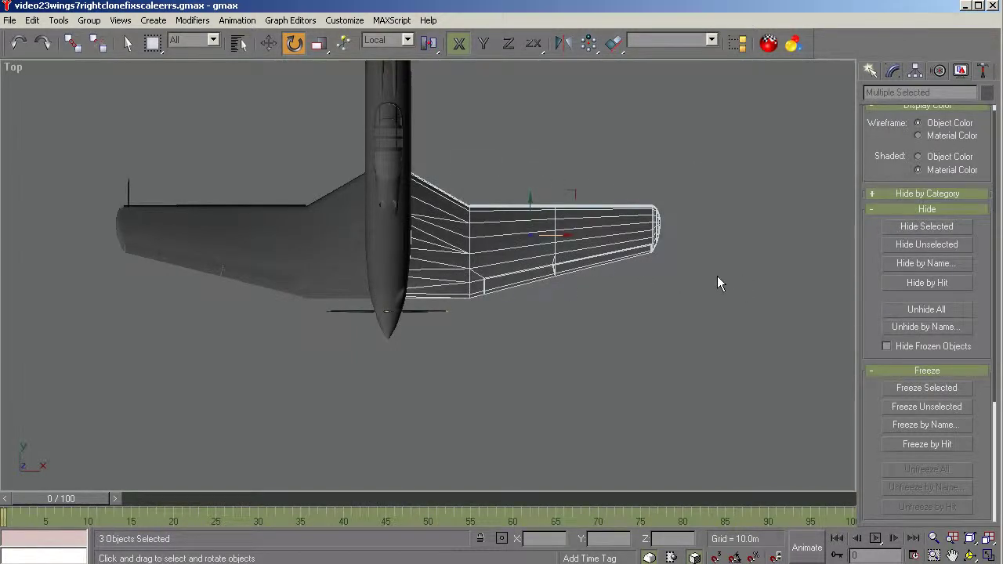
key("Delete")
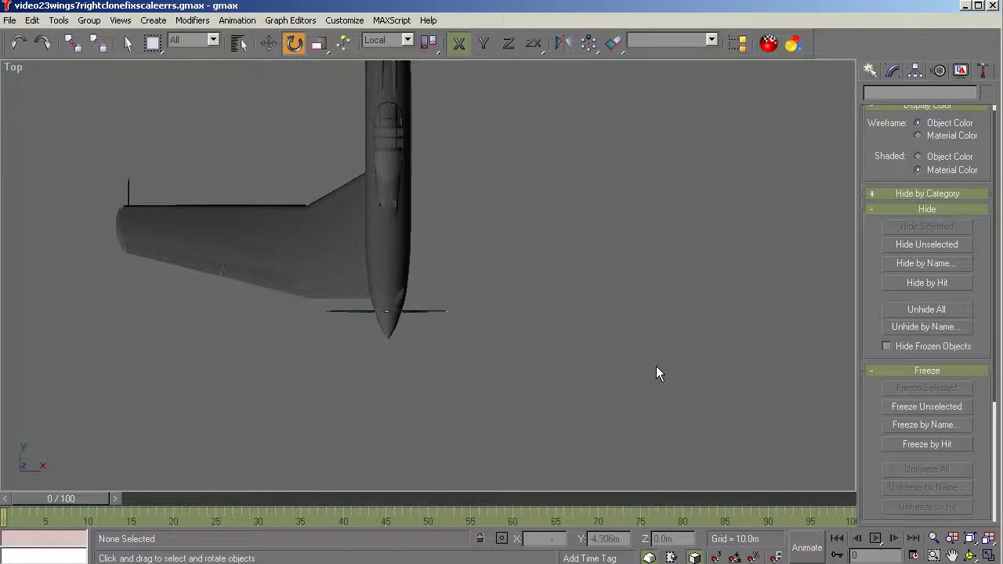
Select the leftover r_flap_02 by name and delete it.
left_click(952, 555)
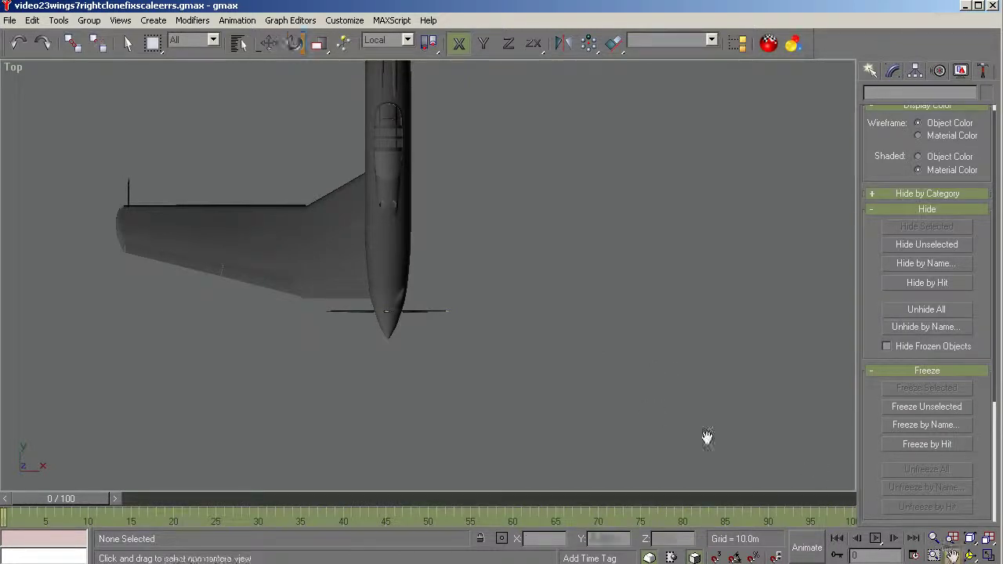
left_click_drag(560, 400, 619, 466)
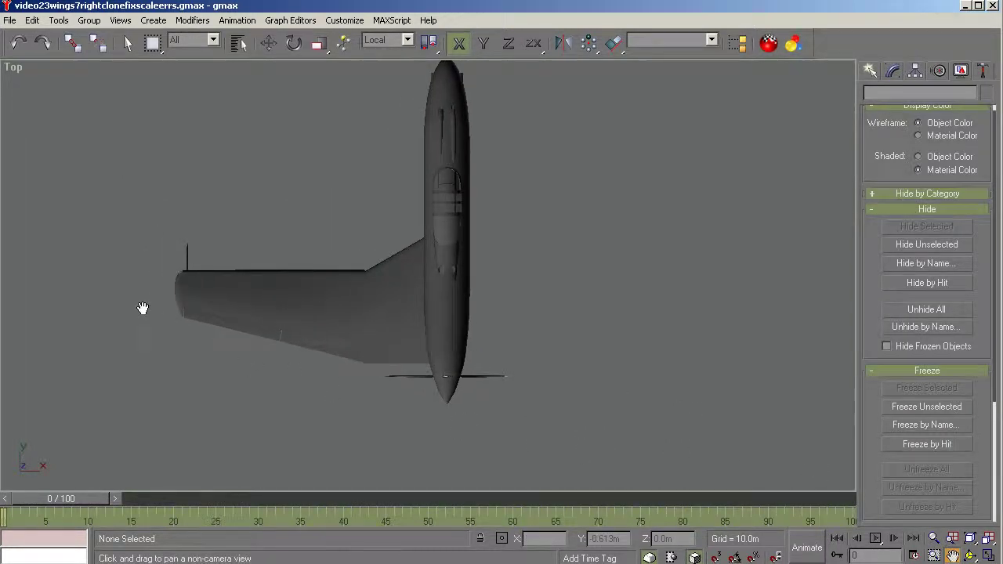
left_click(239, 44)
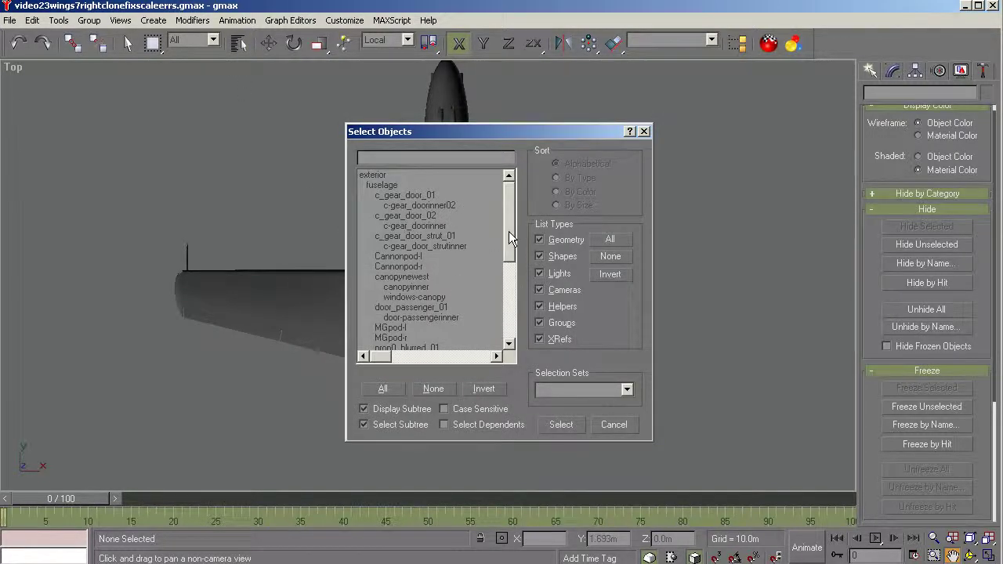
left_click_drag(508, 232, 514, 337)
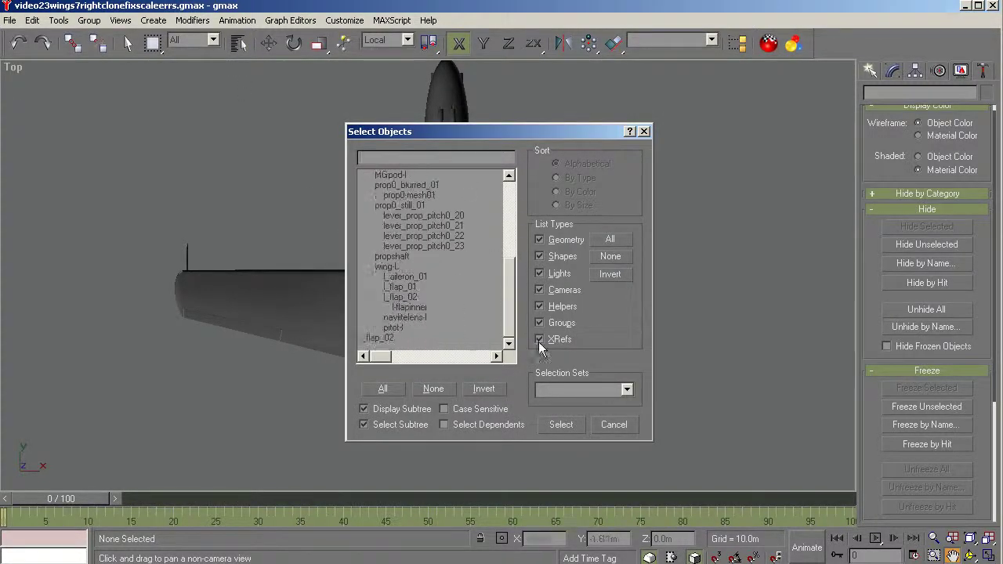
left_click(389, 272)
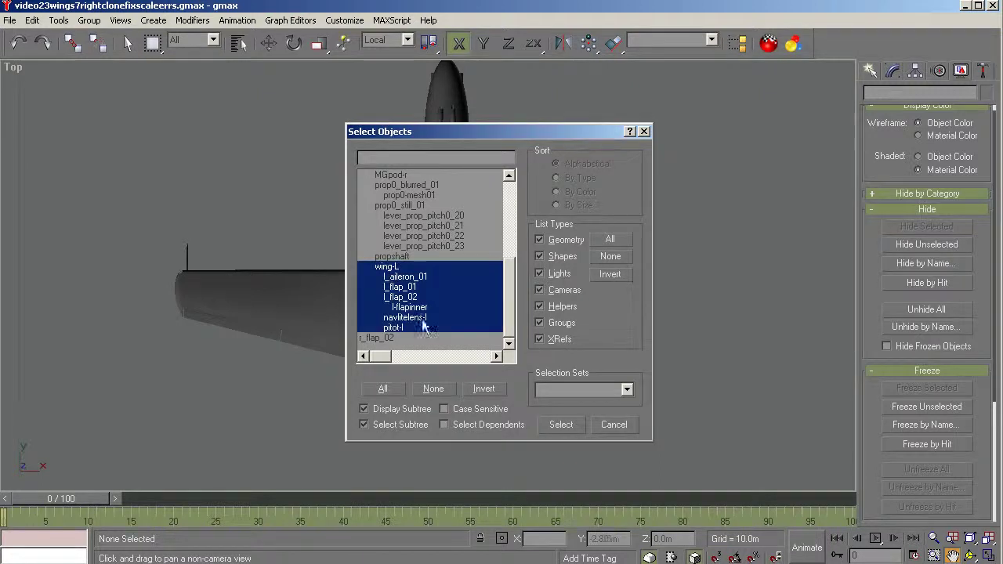
left_click(382, 338)
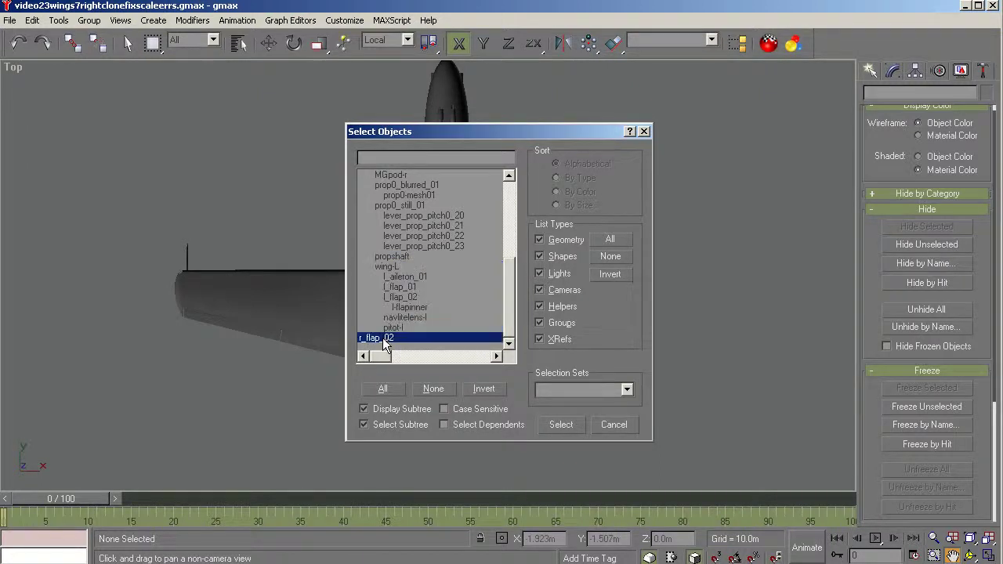
left_click(561, 424)
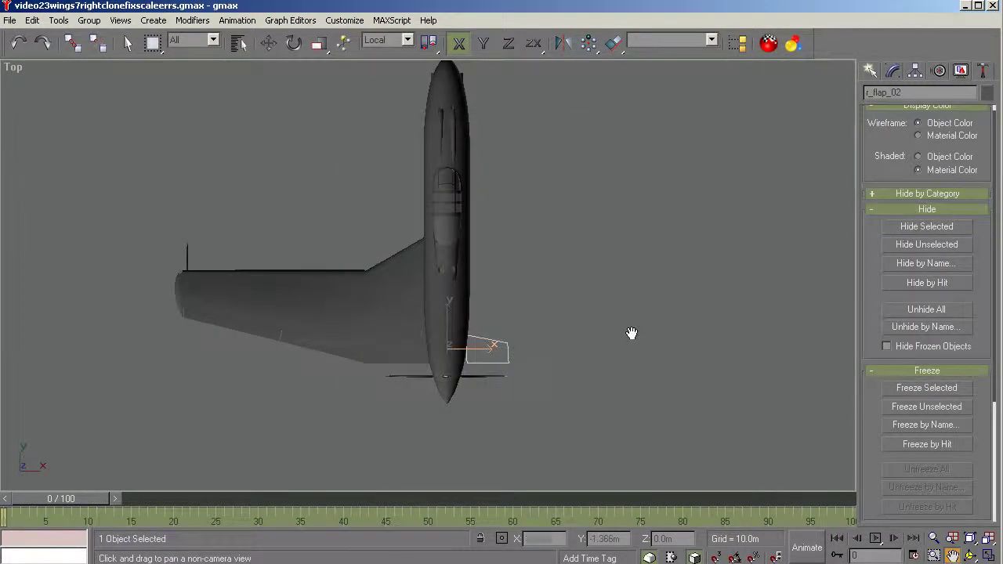
key("Delete")
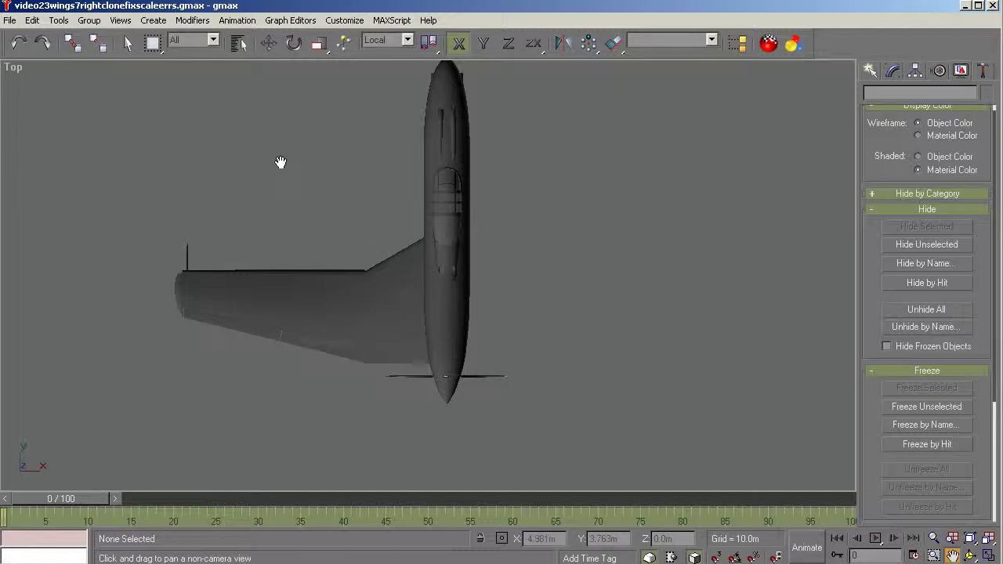
Isolate the left wing and its parts by hiding all other objects, and clear the selection.
left_click(128, 43)
left_click_drag(139, 166, 382, 359)
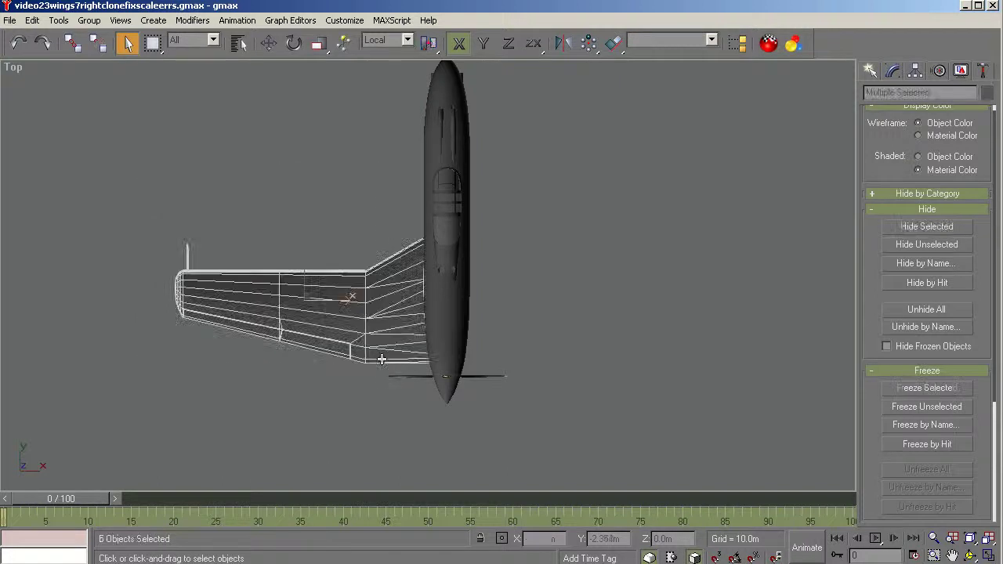
left_click(327, 276, "alt")
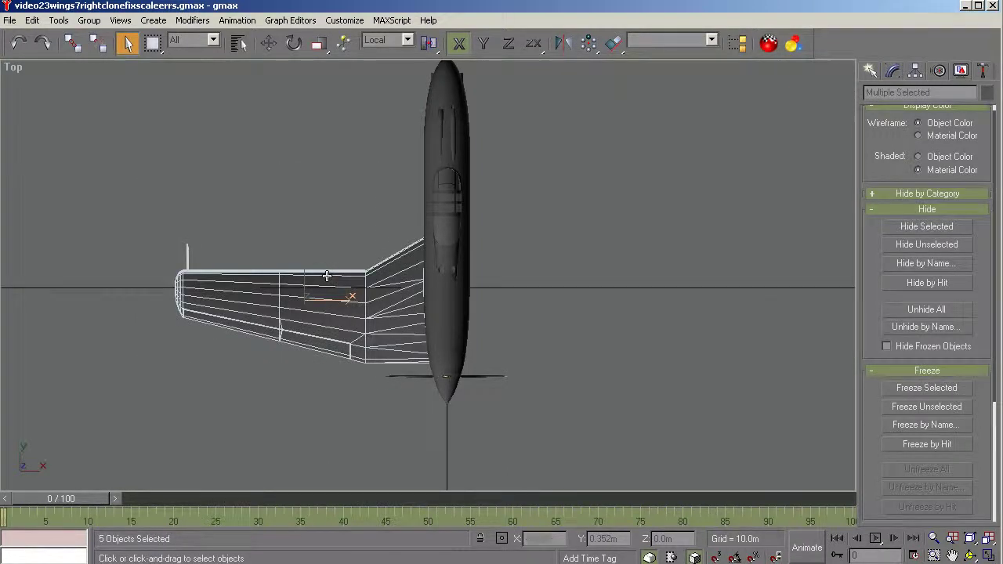
left_click(927, 245)
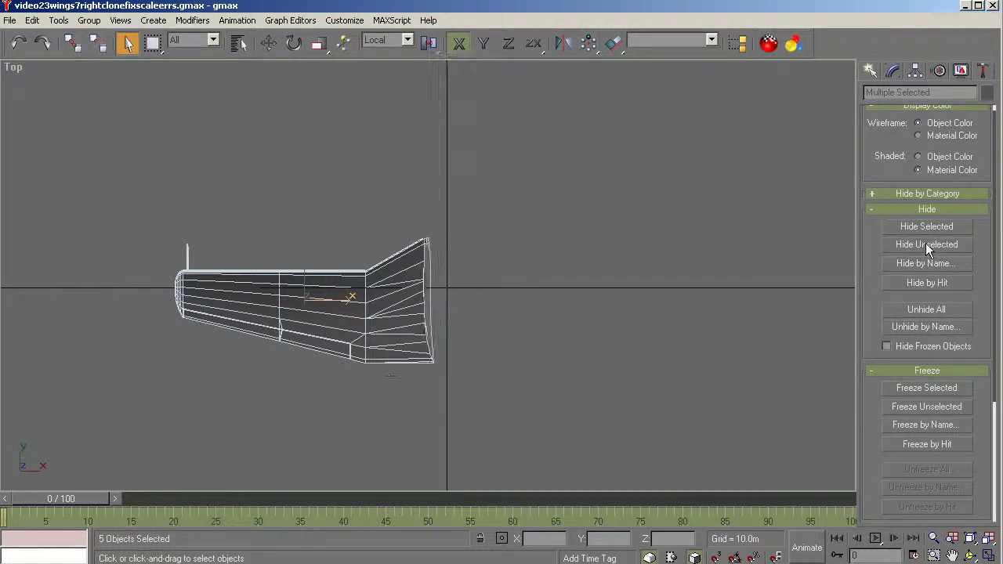
left_click(613, 363)
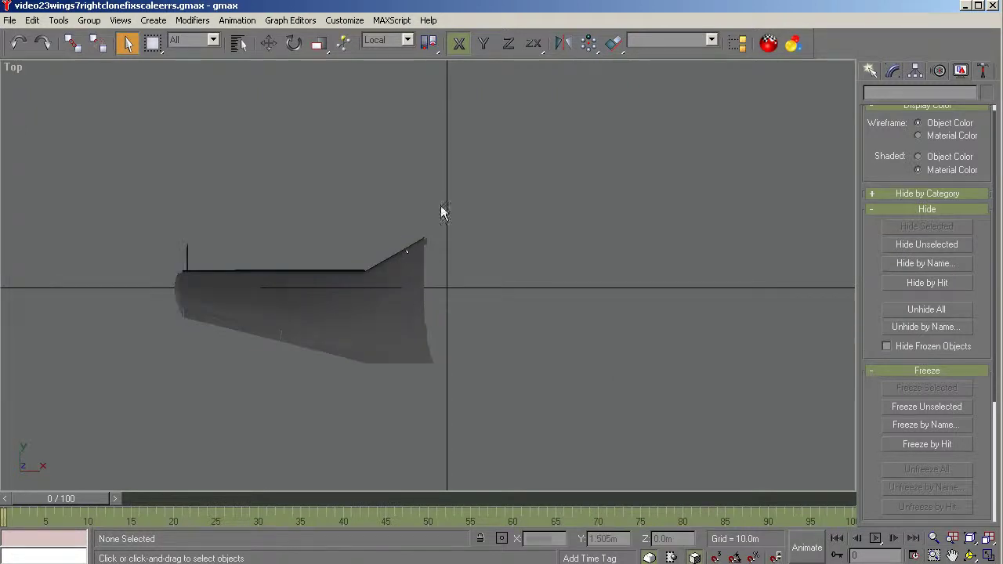
Select wing-L and check where its pivot lies relative to the aircraft's centre line.
left_click_drag(451, 206, 376, 272)
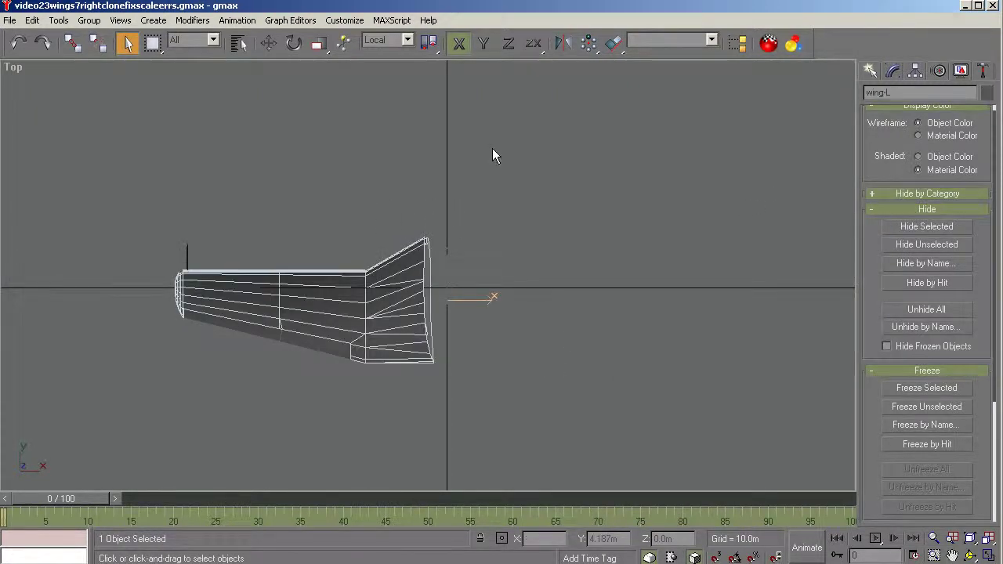
left_click(914, 71)
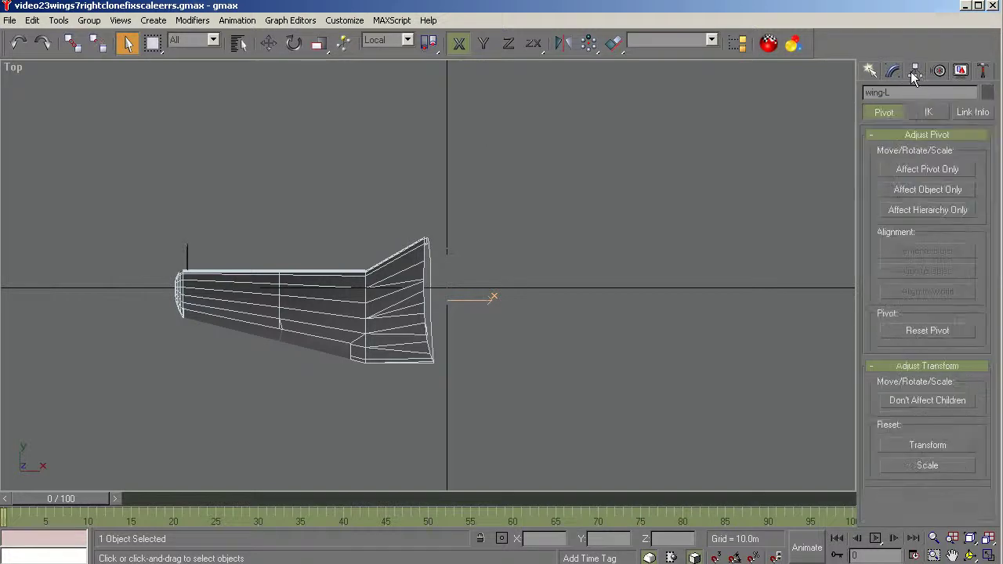
left_click(910, 169)
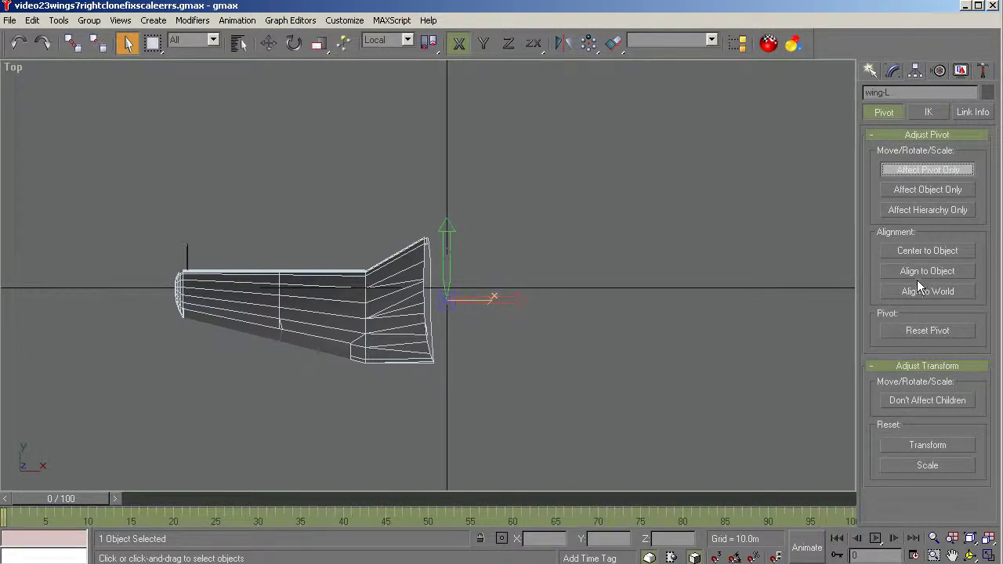
left_click(270, 46)
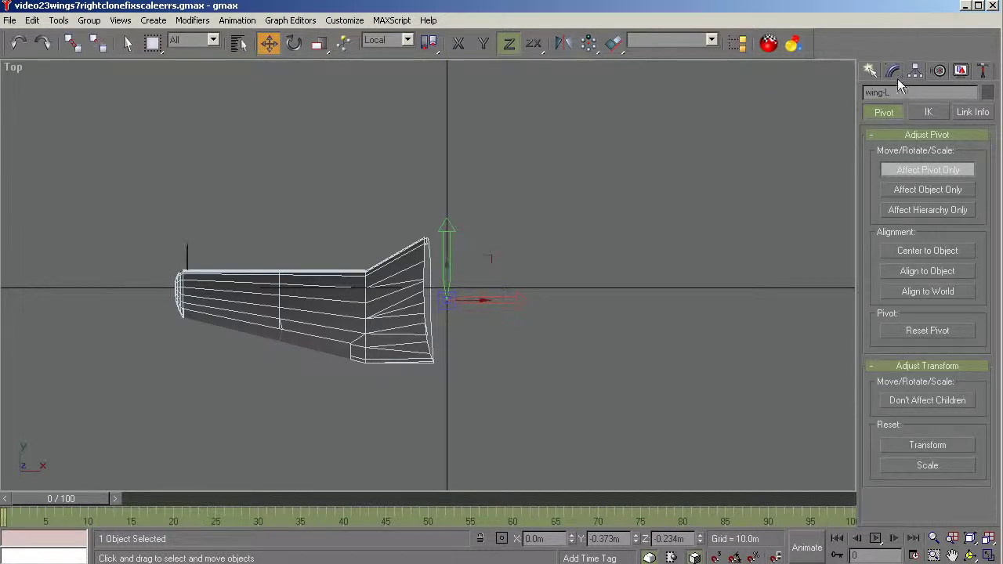
left_click(928, 169)
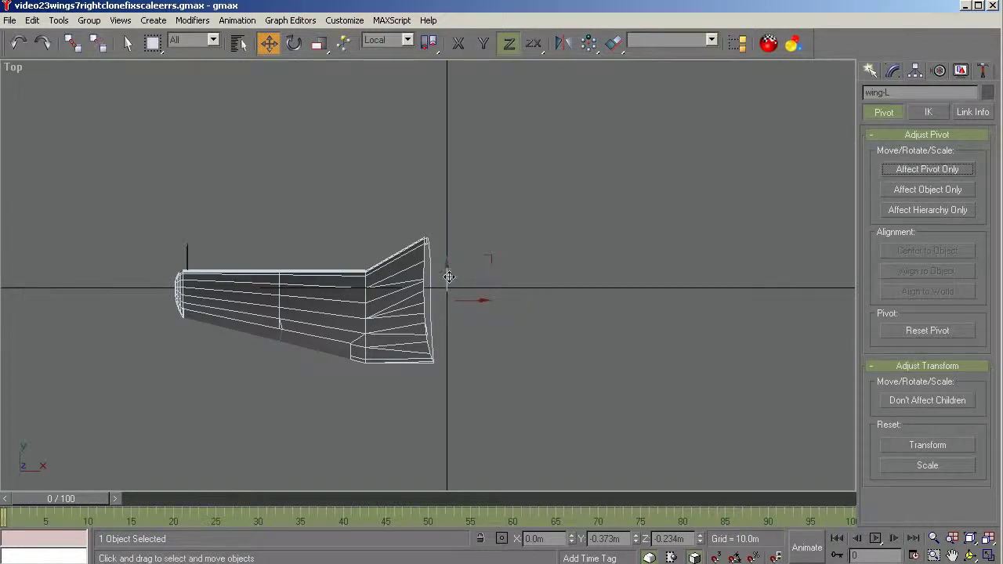
Clone wing-L in place as a copy named wing-R.
left_click_drag(450, 278, 452, 284, "shift")
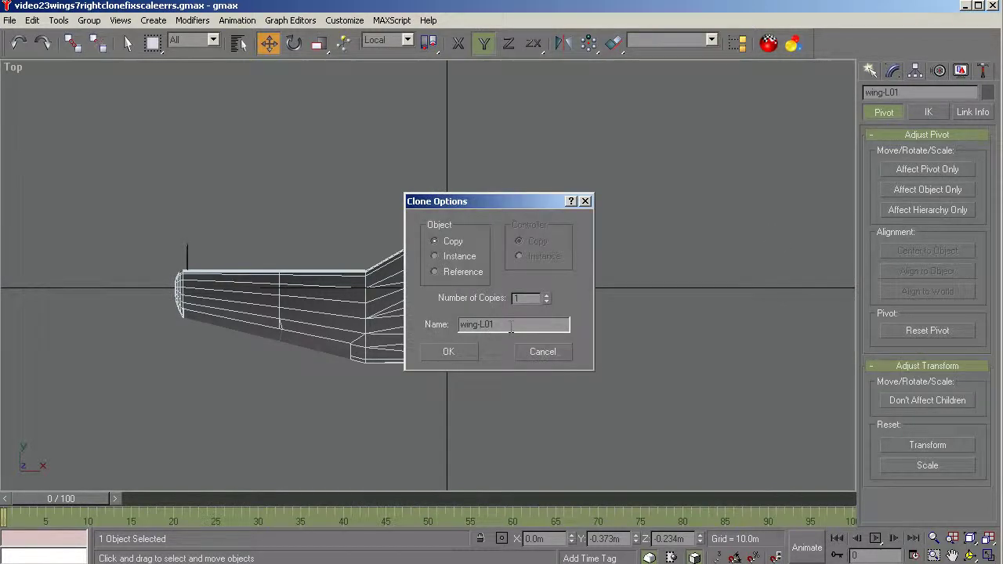
key("BackSpace")
key("BackSpace")
key("BackSpace")
type("-R")
left_click(460, 357)
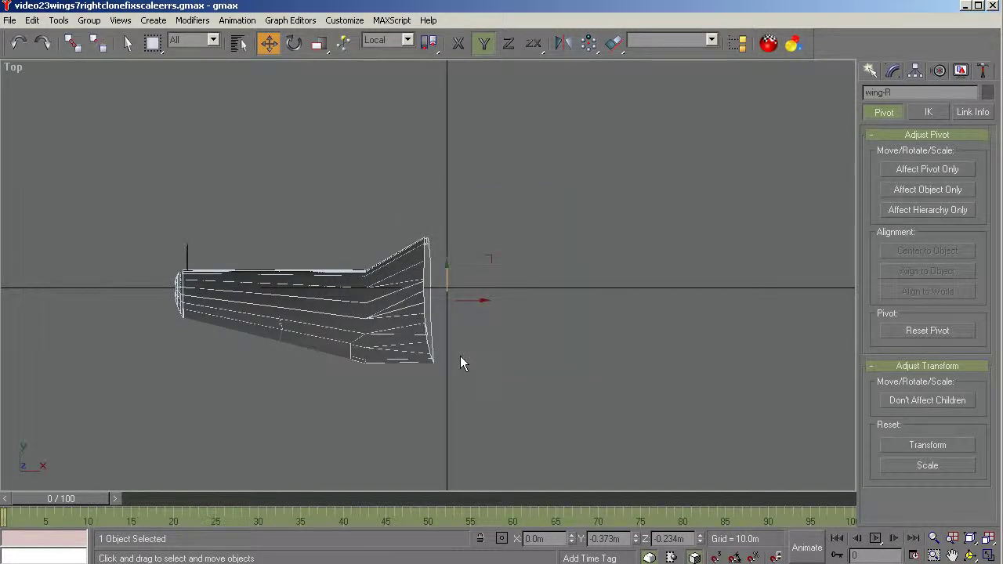
Apply a Mirror modifier to wing-R and set its mirror axis to Z.
left_click(893, 70)
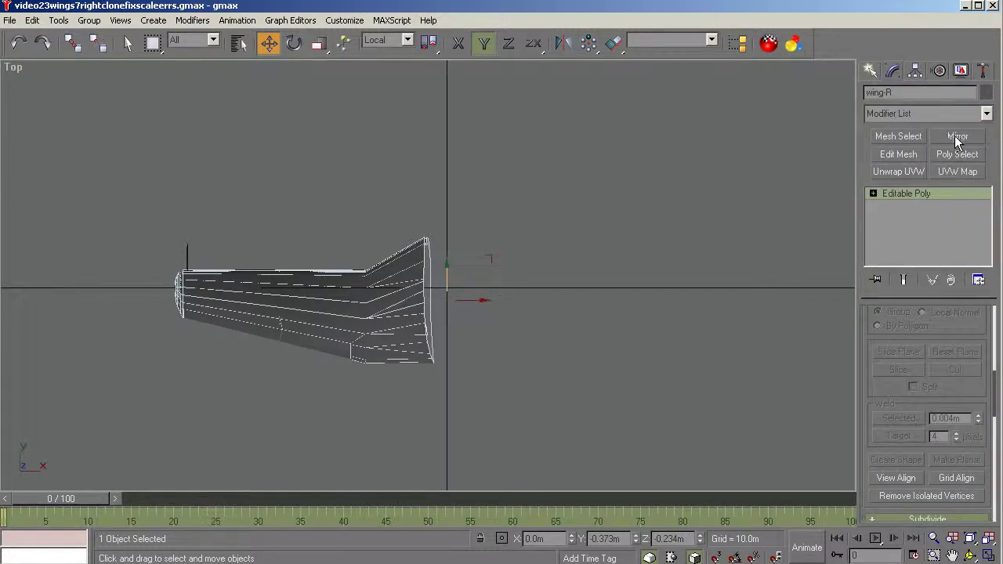
left_click(987, 114)
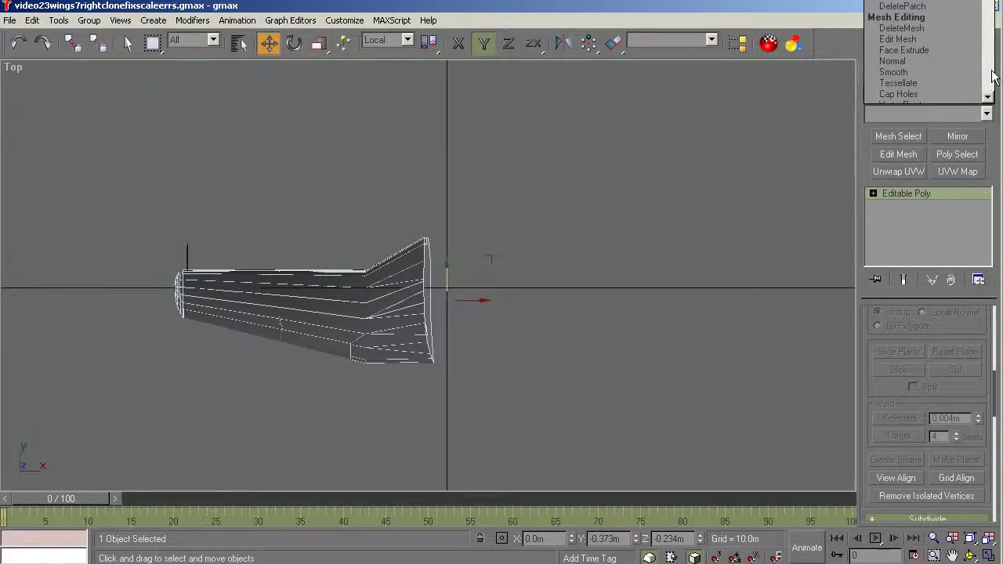
left_click(986, 98)
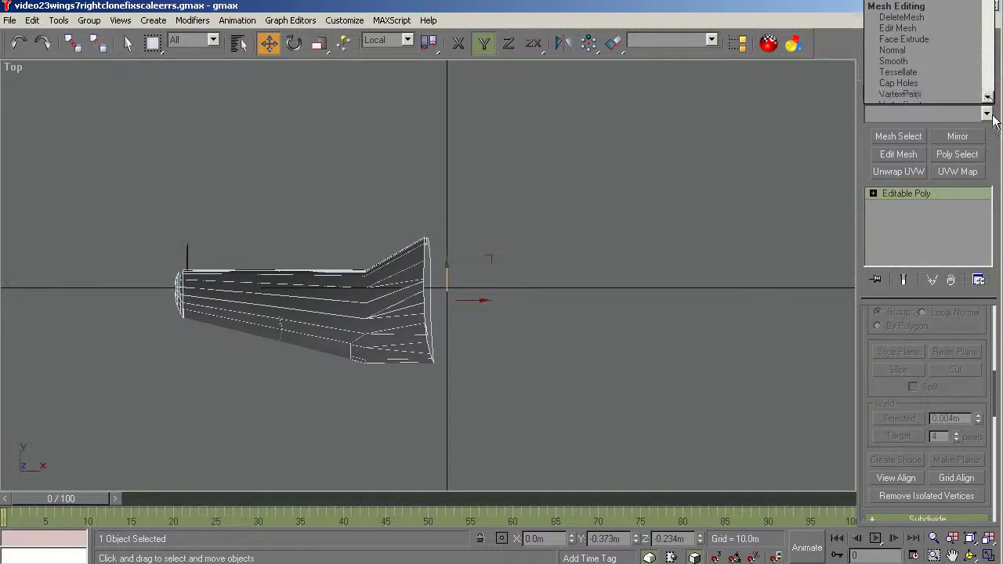
left_click(988, 114)
left_click(987, 115)
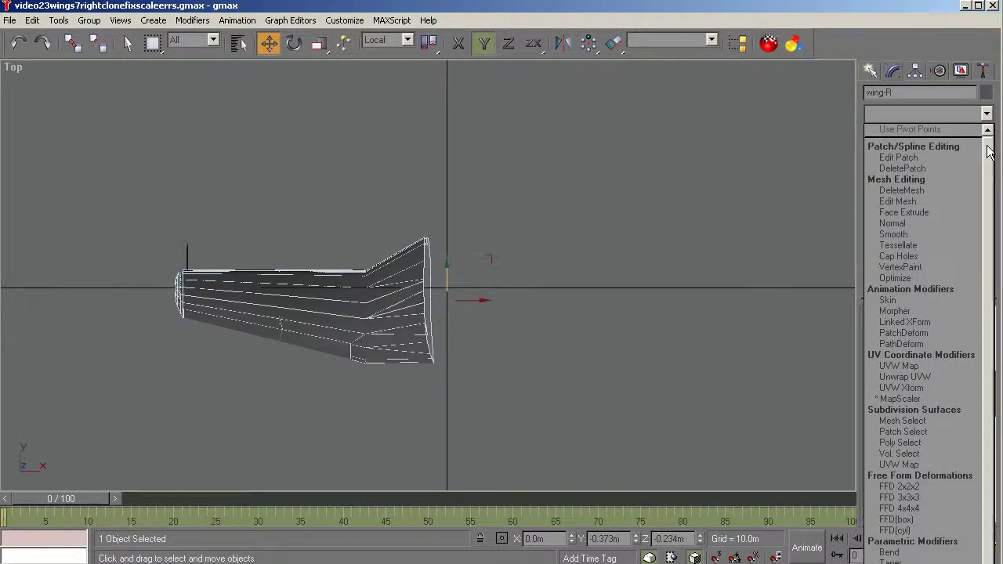
scroll(966, 306, "down", 4)
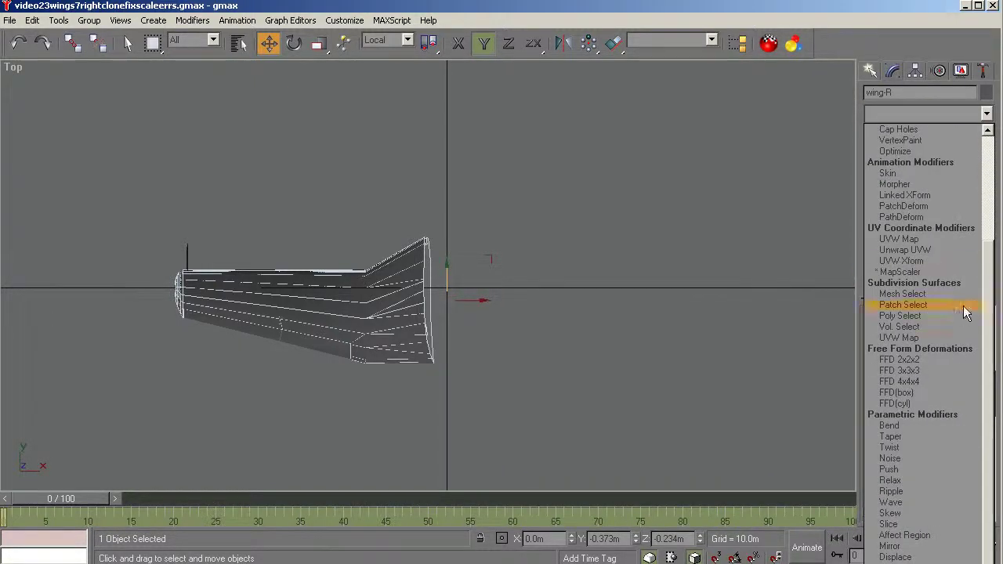
left_click(893, 547)
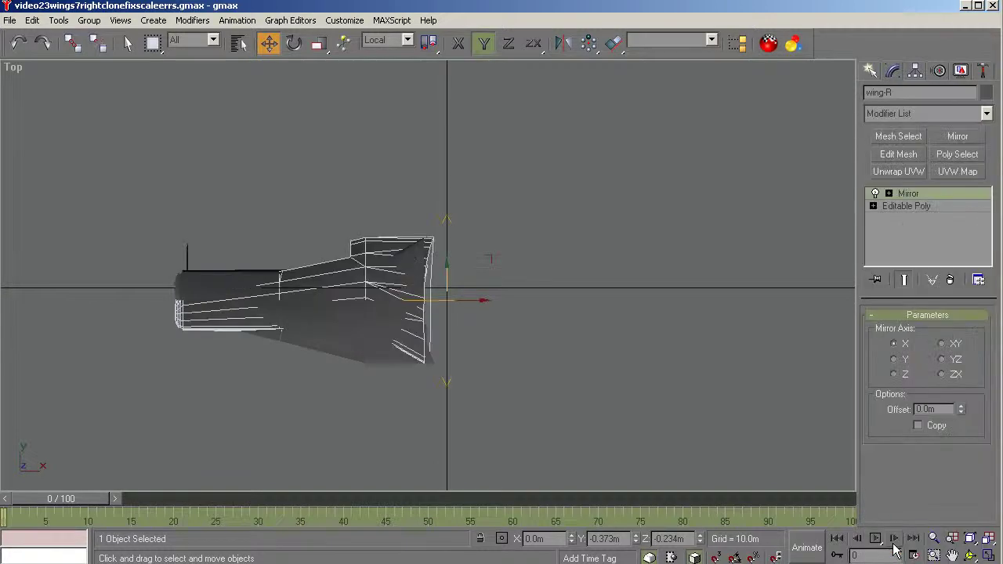
left_click(894, 374)
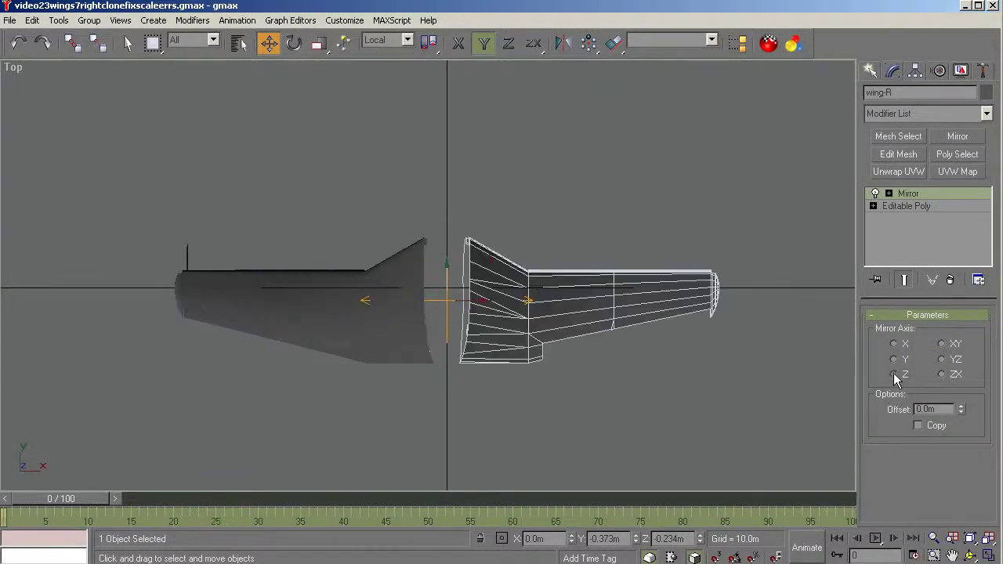
Collapse the entire modifier stack of wing-R with a scene hold, and clear the selection.
right_click(909, 195)
left_click(955, 320)
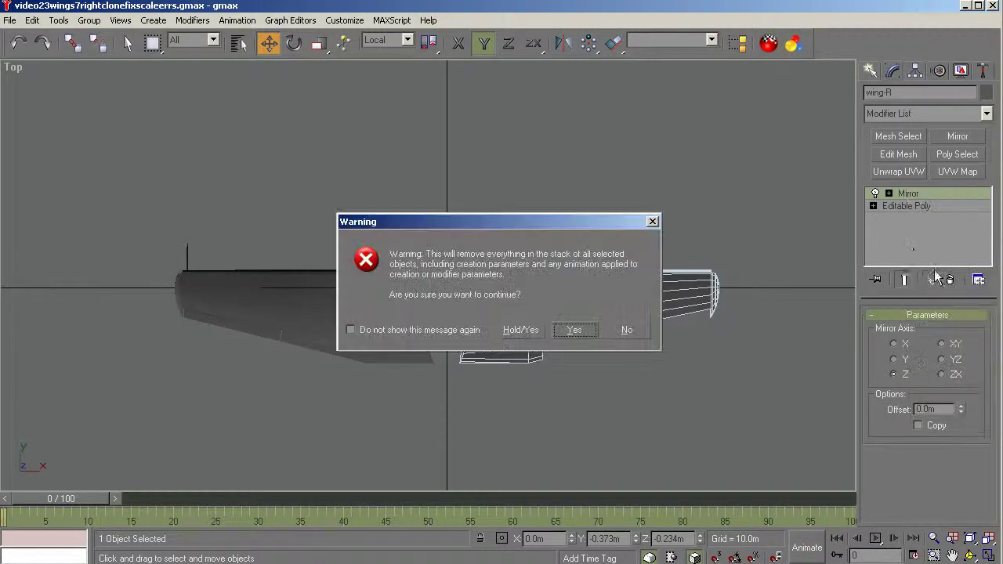
left_click(523, 330)
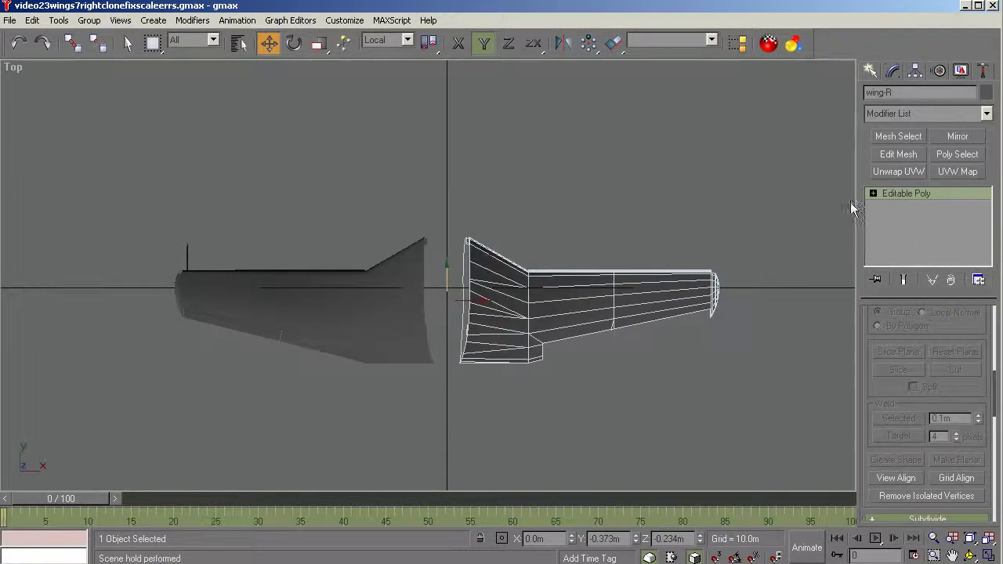
left_click(734, 414)
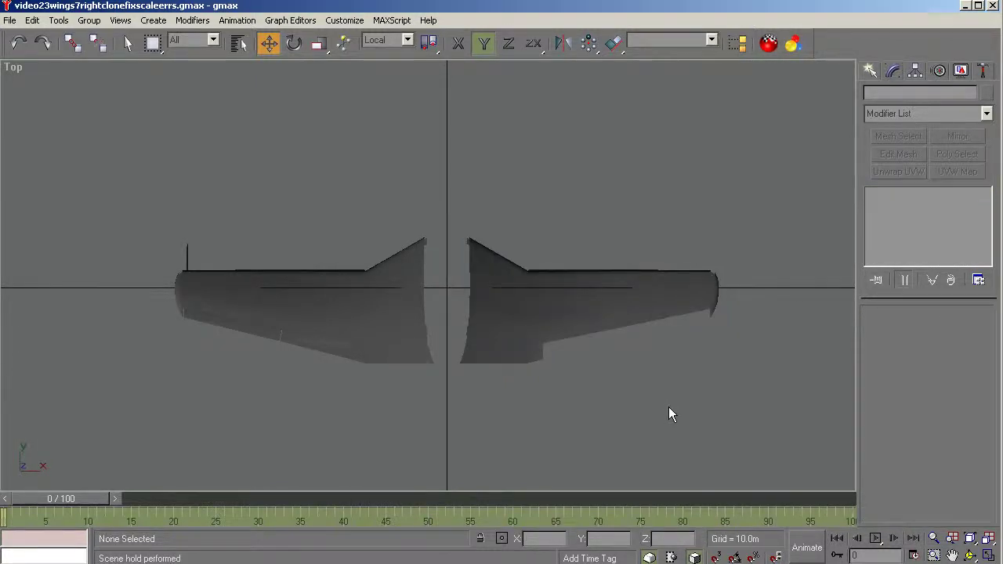
key("k")
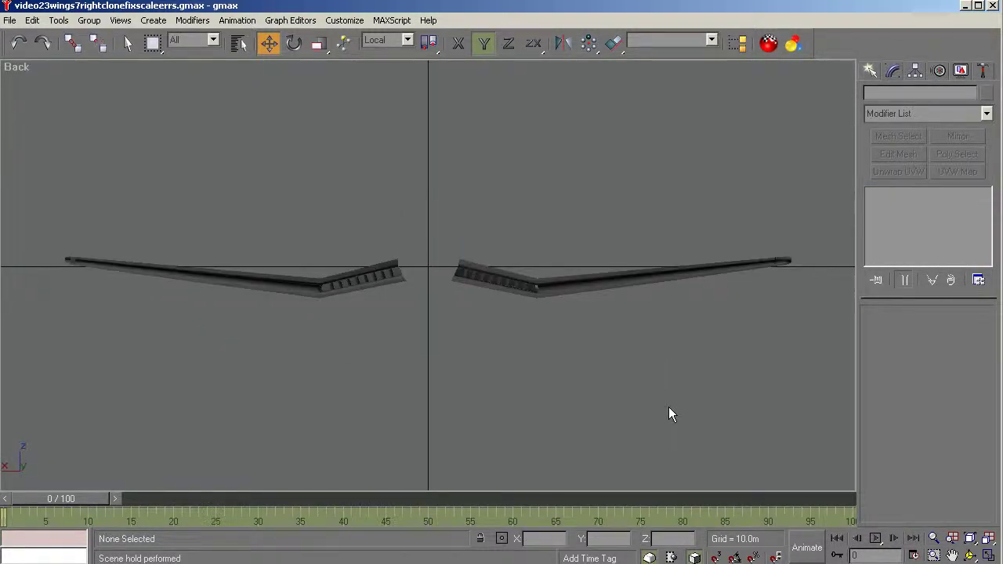
key("t")
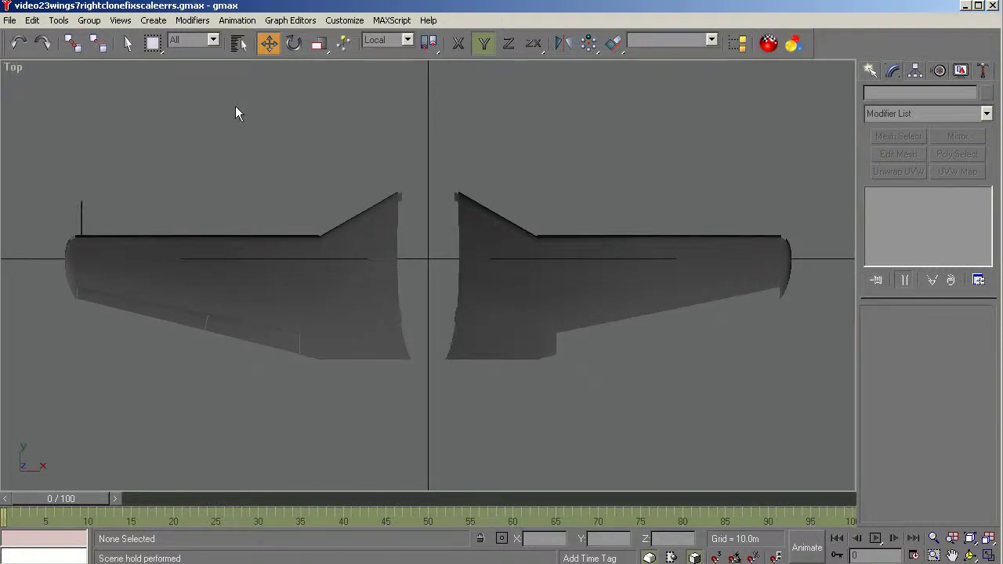
Select l_aileron_01 from the object list and restrict transforms to its pivot only.
left_click(239, 43)
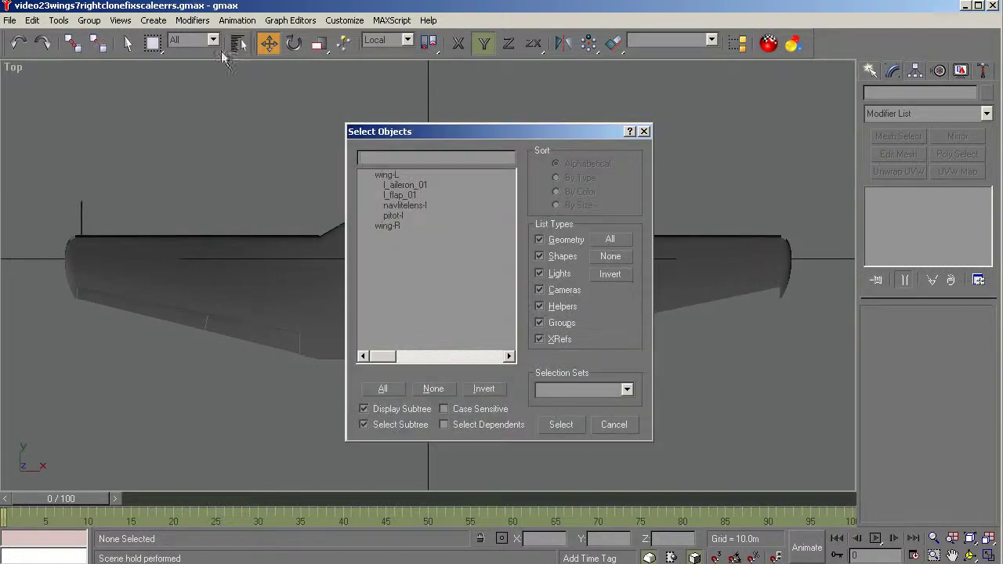
left_click(384, 187)
left_click(562, 425)
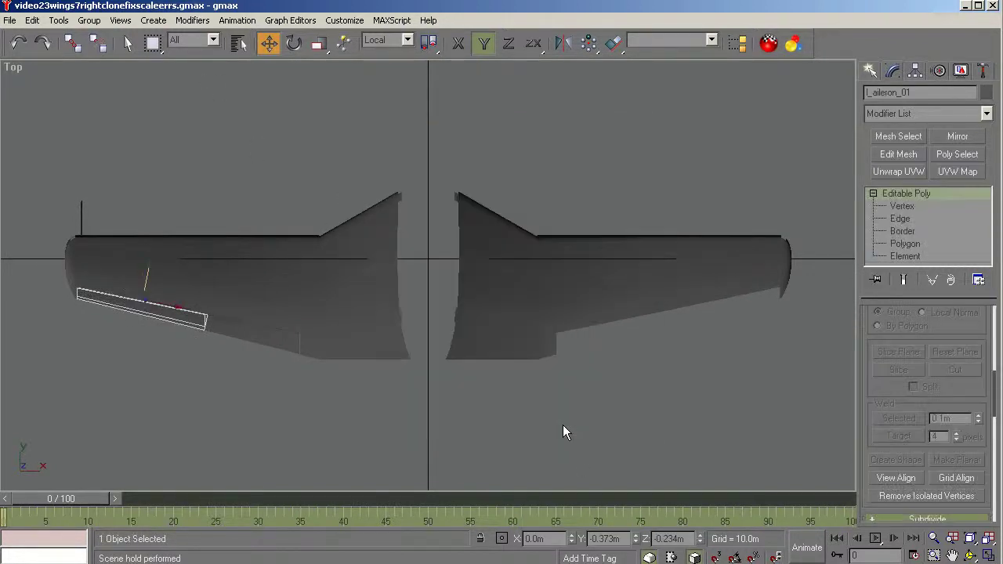
left_click(915, 71)
left_click(911, 171)
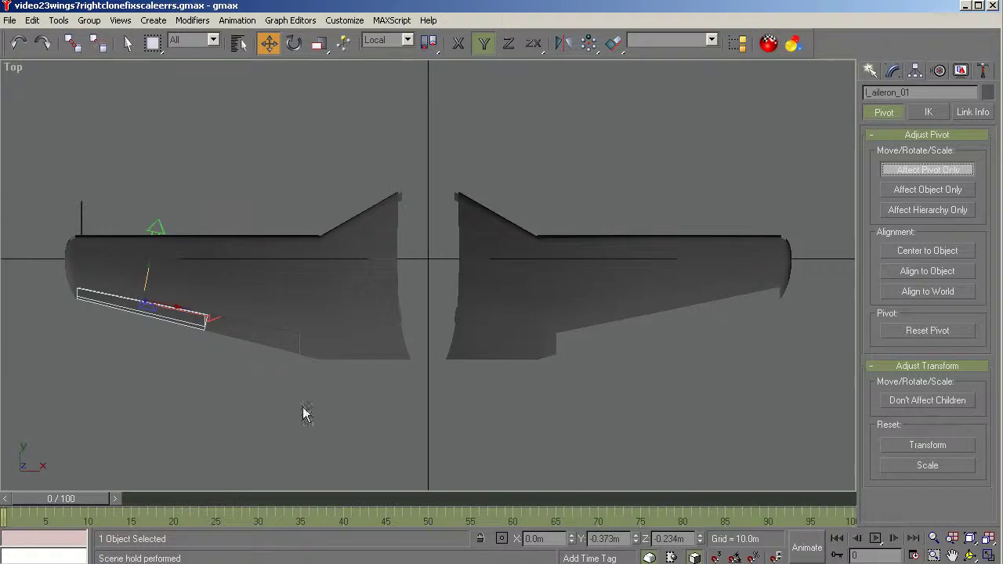
Try to move the left aileron's pivot to X 0 without realigning it.
left_click(194, 313)
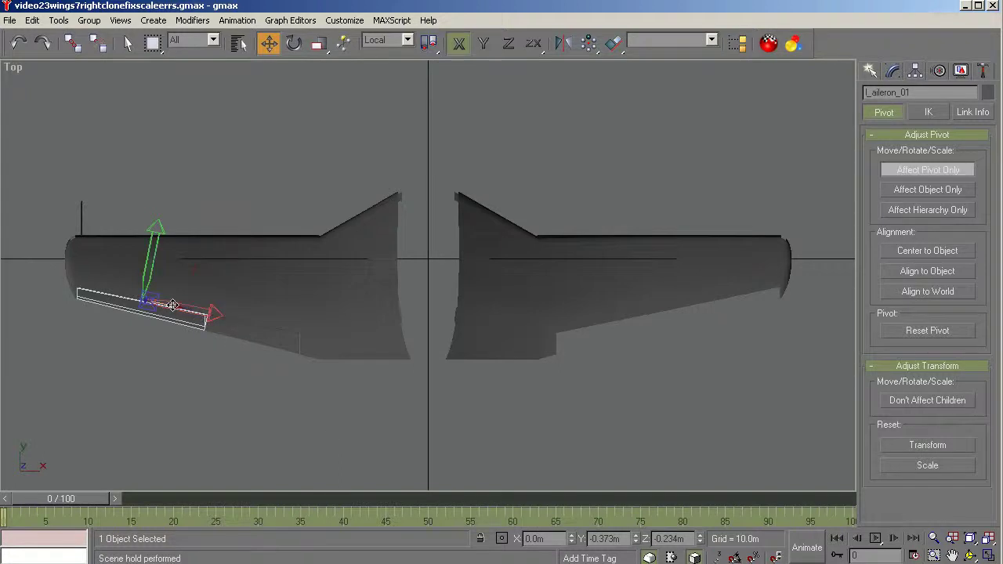
left_click(19, 42)
double_click(541, 539)
type("0")
key("Tab")
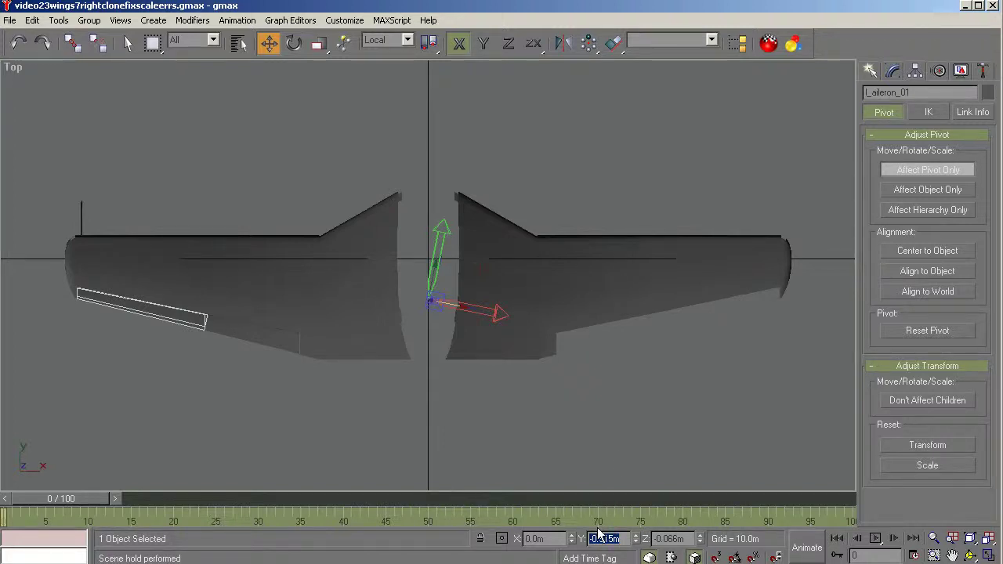
Center the left aileron's pivot on the object, align it to the world, and set its X position to 0.
left_click(931, 253)
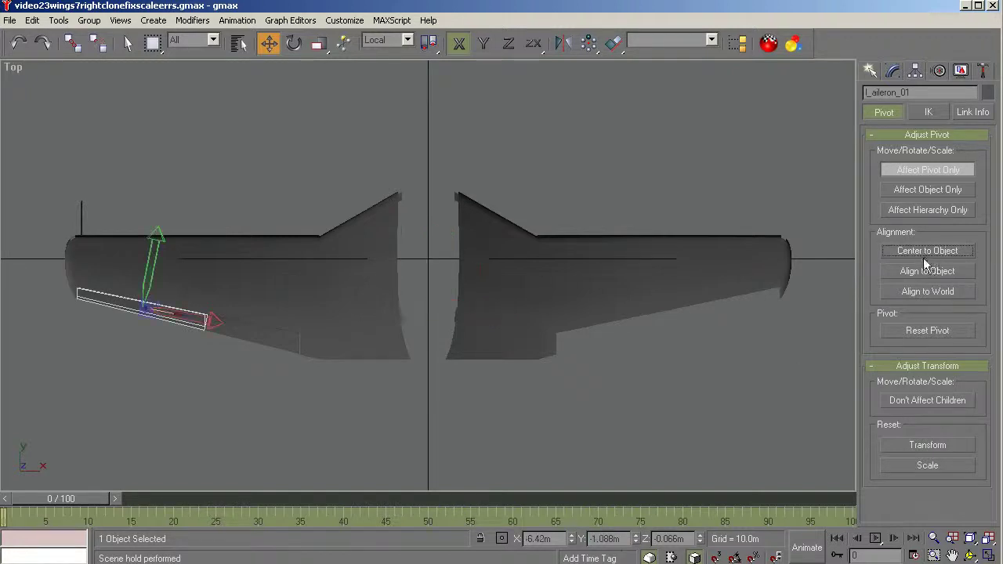
left_click(924, 293)
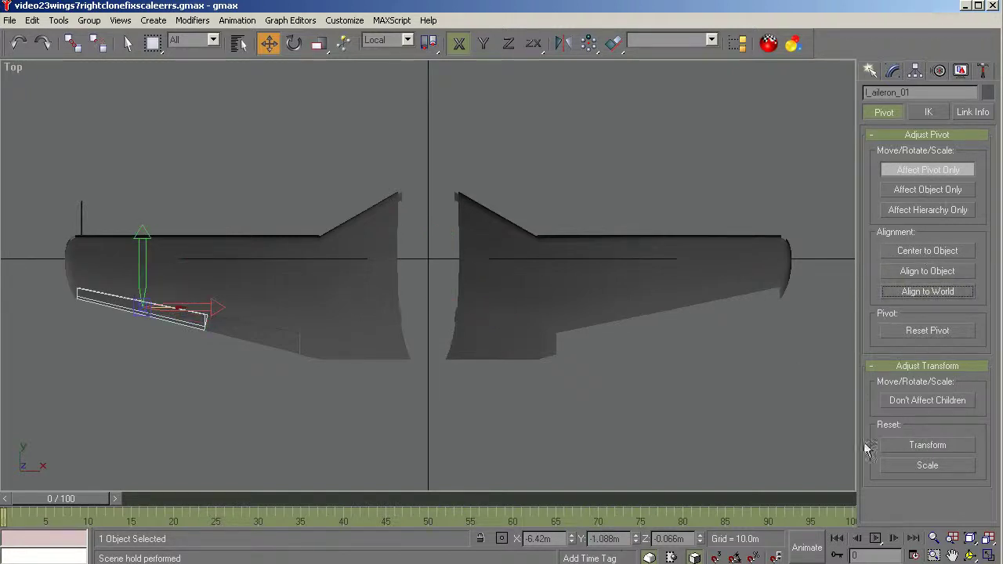
left_click(547, 539)
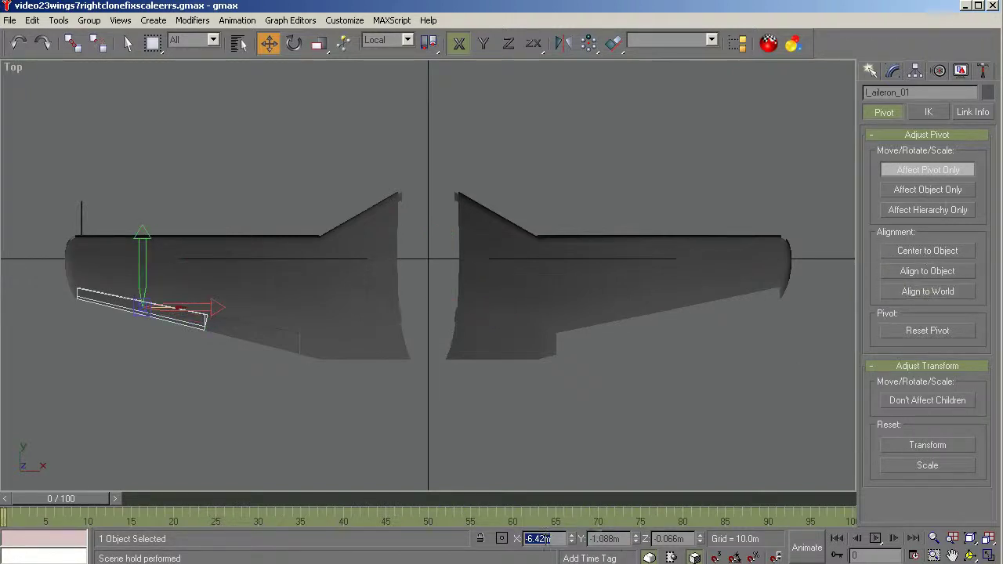
type("0")
left_click(601, 540)
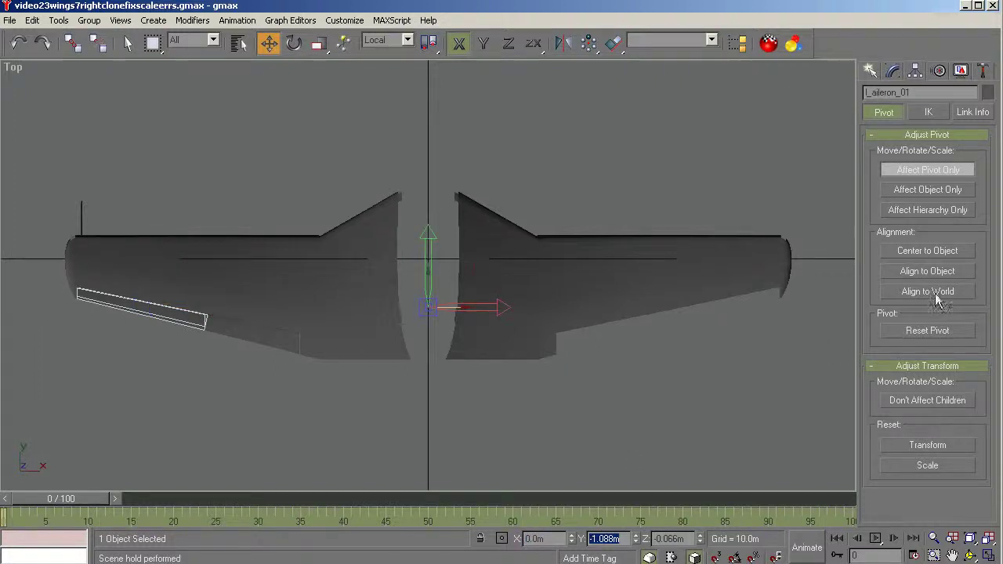
left_click(913, 169)
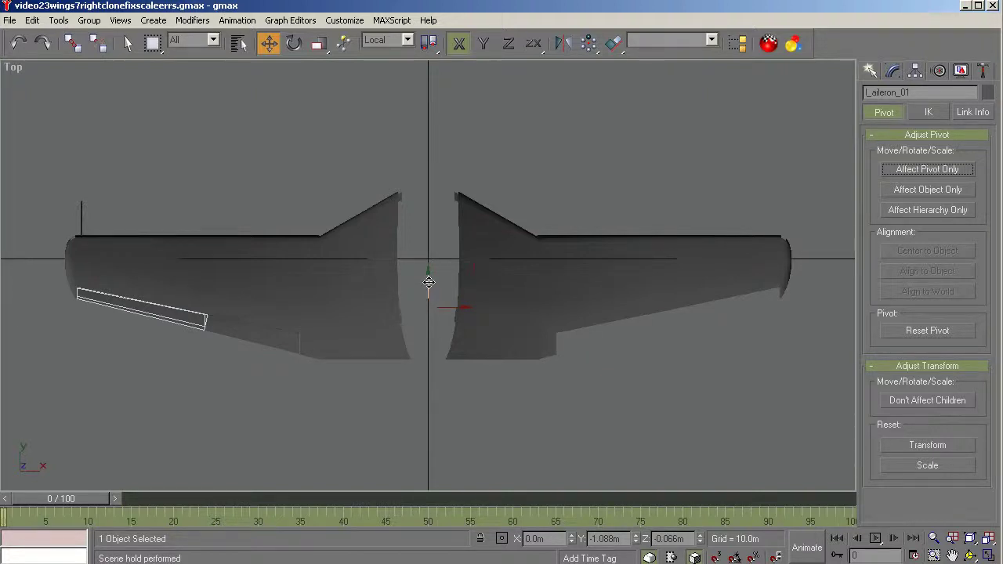
Clone the left aileron as a copy named r_aileron_01 and mirror the copy on the Z axis.
left_click_drag(429, 282, 428, 292, "shift")
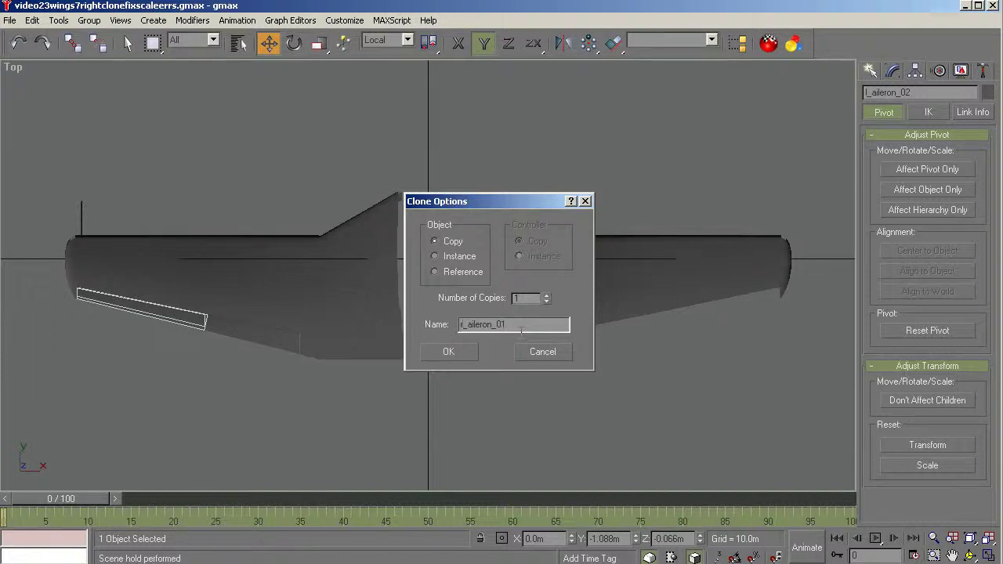
left_click(452, 352)
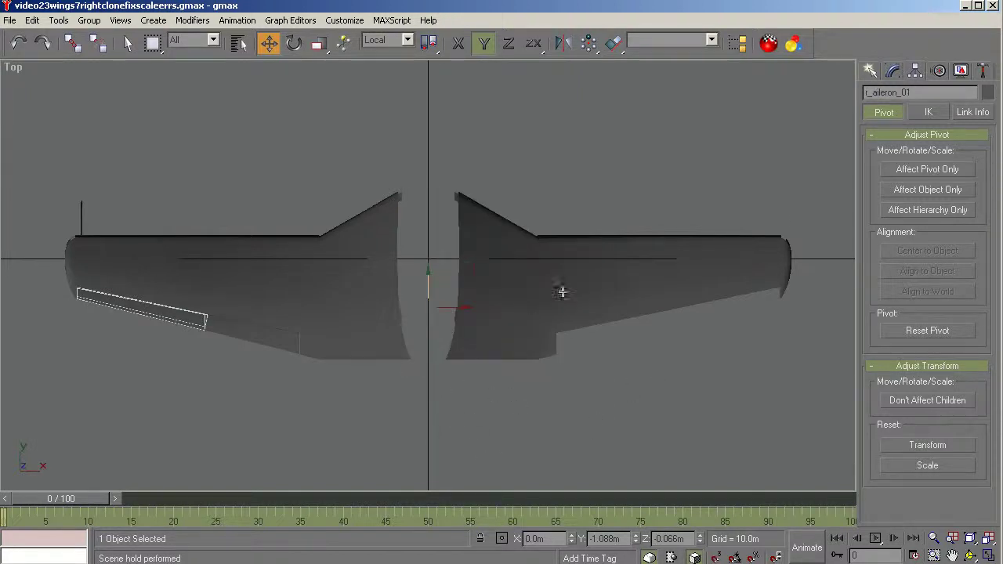
left_click(893, 71)
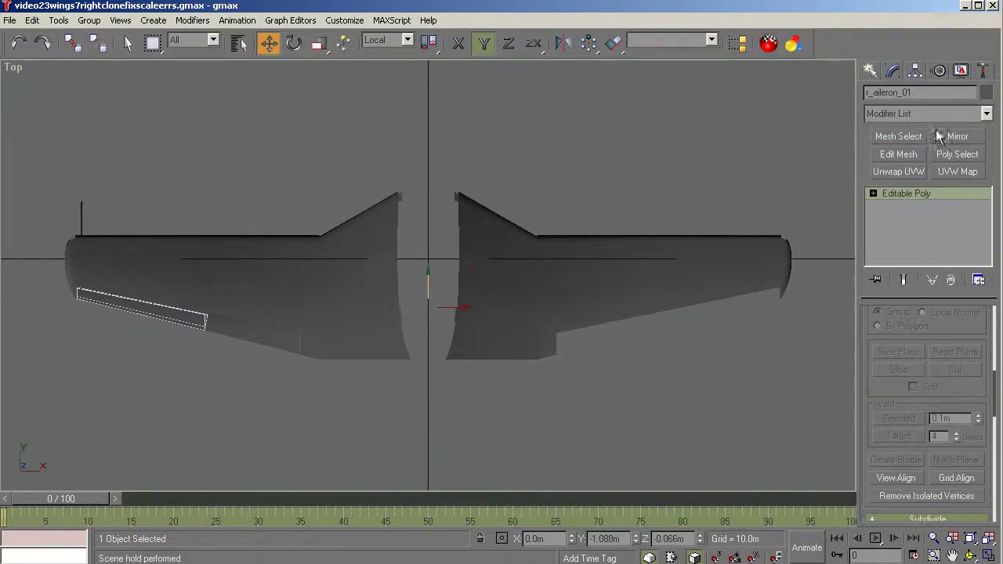
left_click(958, 136)
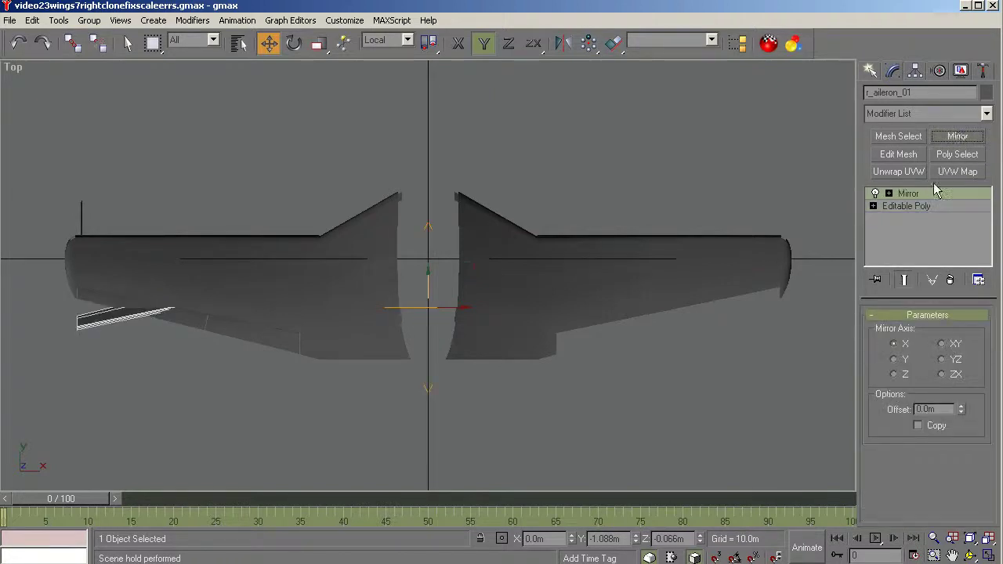
left_click(896, 375)
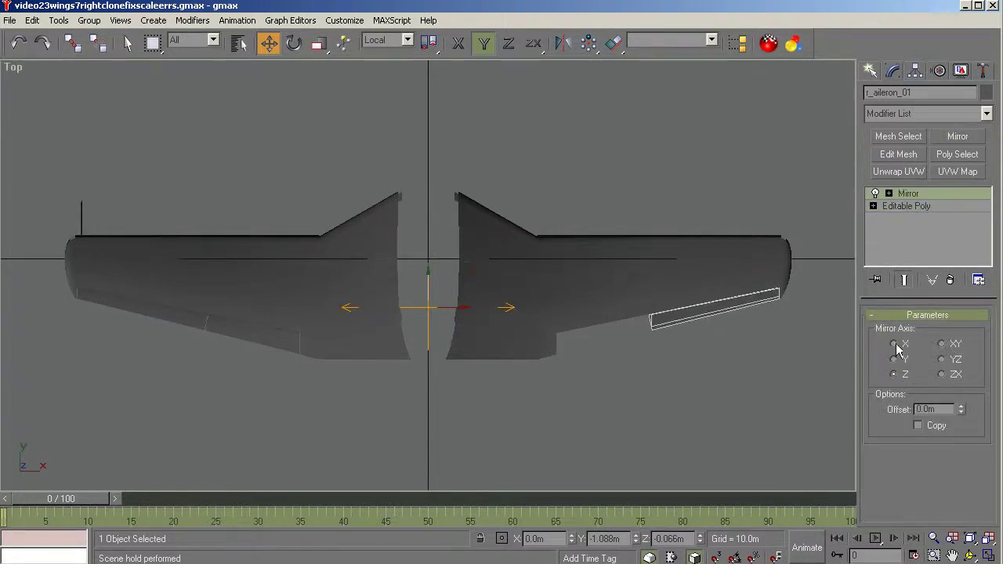
Collapse the entire modifier stack of r_aileron_01 with a scene hold, and link the aileron to wing-R.
right_click(907, 198)
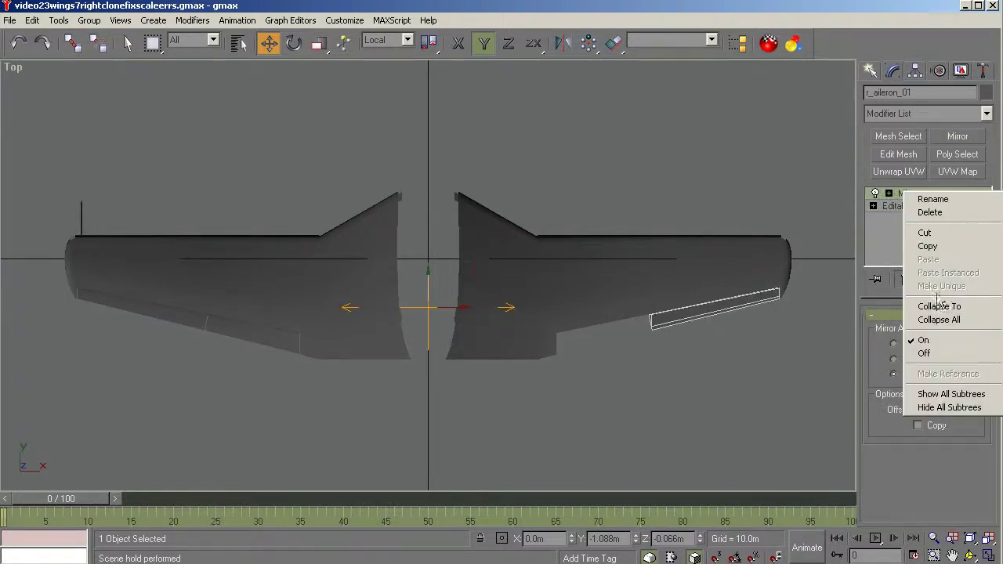
left_click(936, 321)
left_click(530, 336)
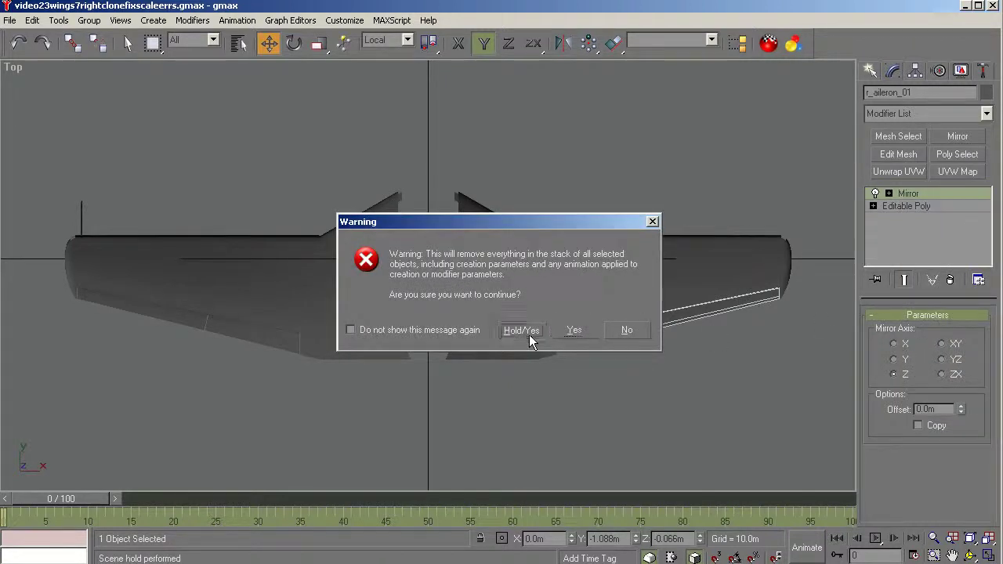
left_click(73, 45)
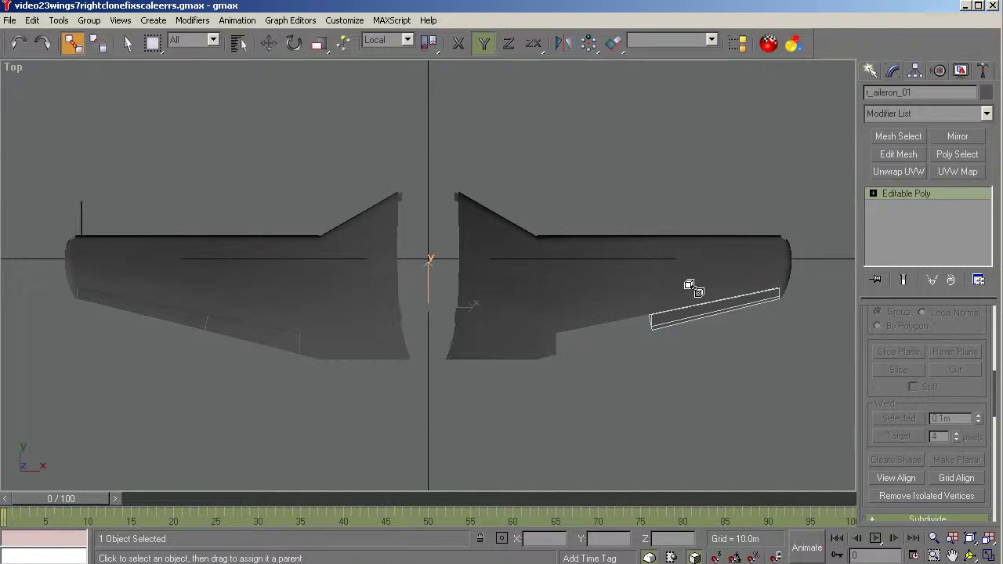
left_click(128, 44)
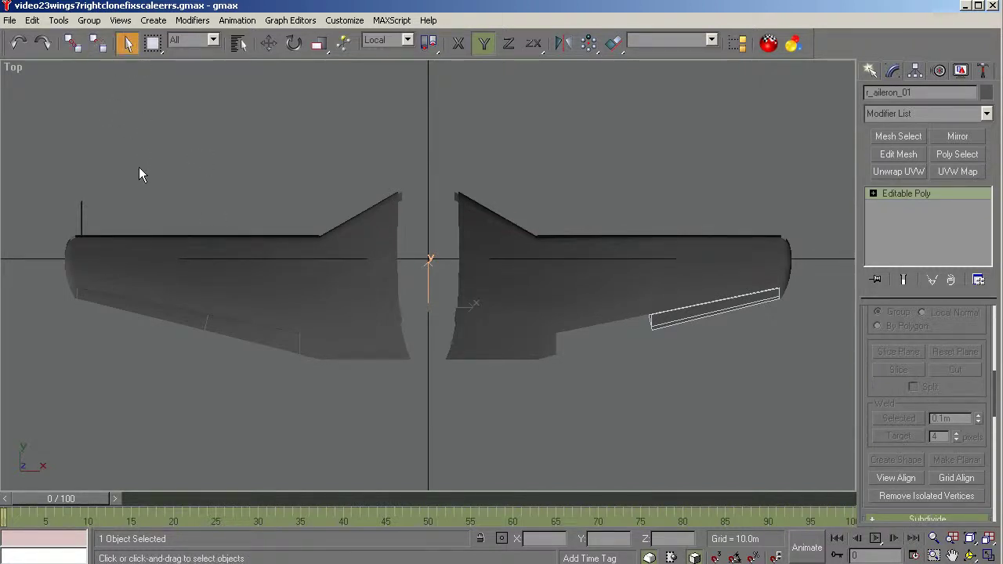
Center the pivot of the left flap l_flap_01 on the object and align it to the world.
left_click(254, 335)
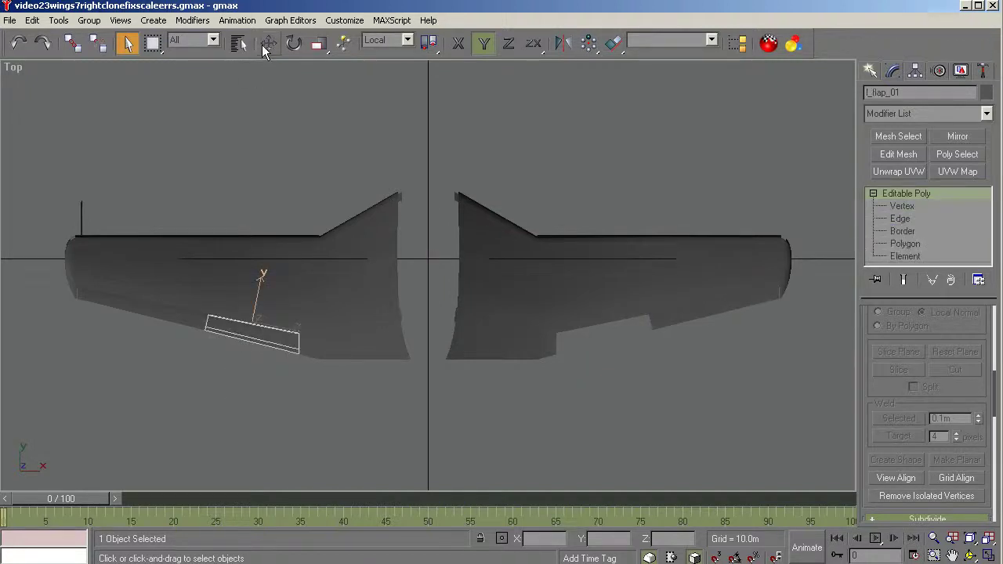
left_click(915, 72)
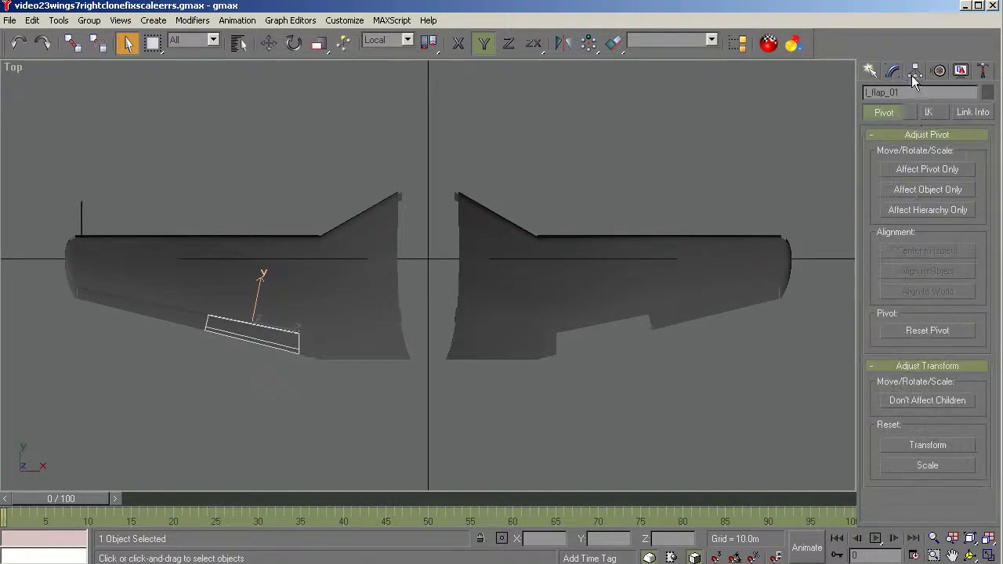
left_click(925, 171)
left_click(925, 250)
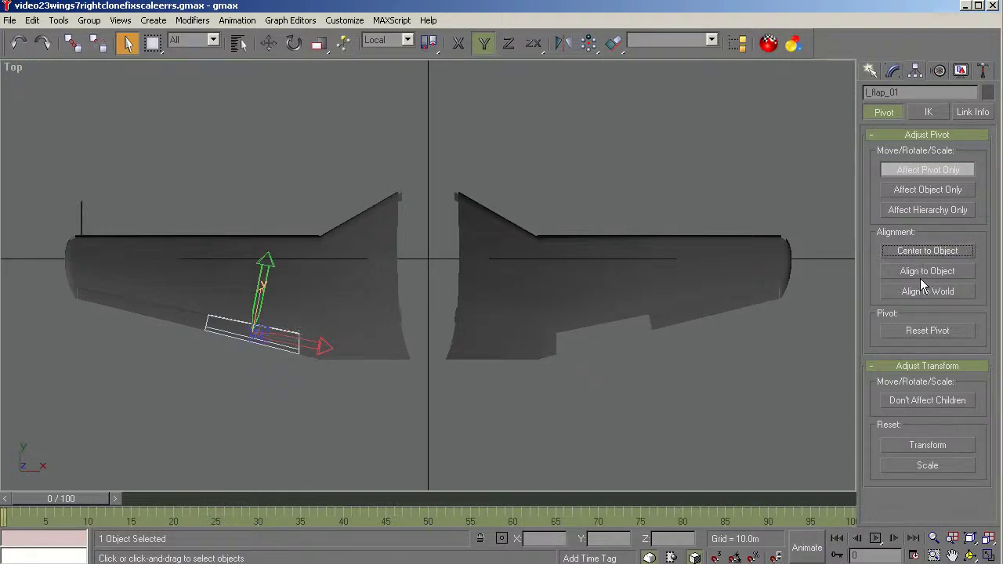
left_click(925, 291)
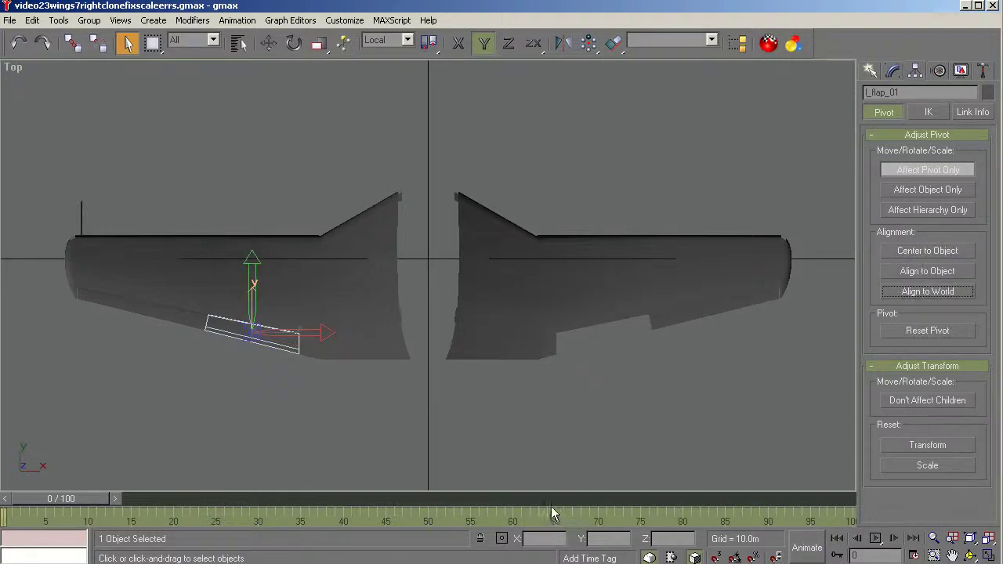
Set the X position of l_flap_01's pivot to 0 and finish the pivot adjustment.
left_click(269, 43)
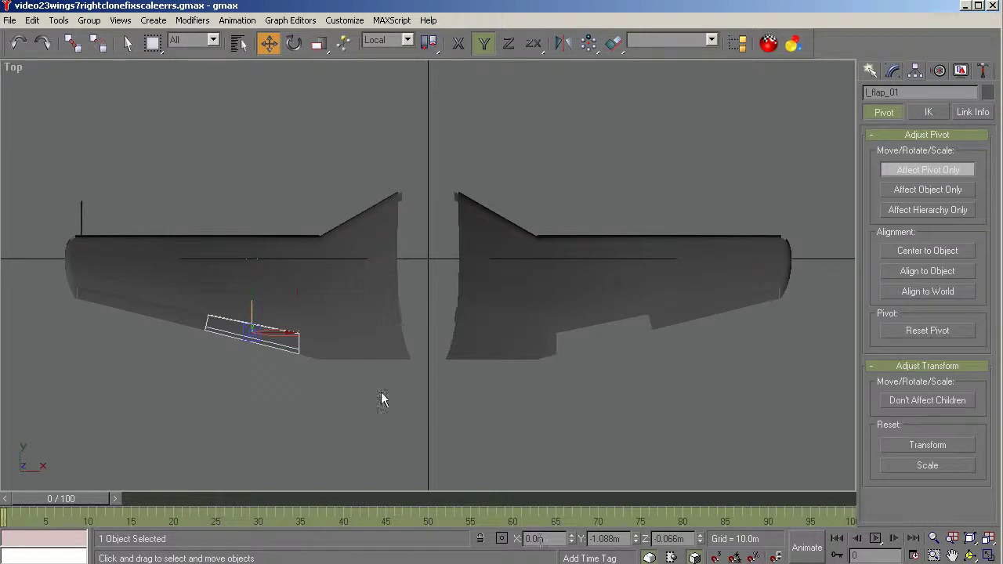
left_click_drag(266, 330, 263, 332)
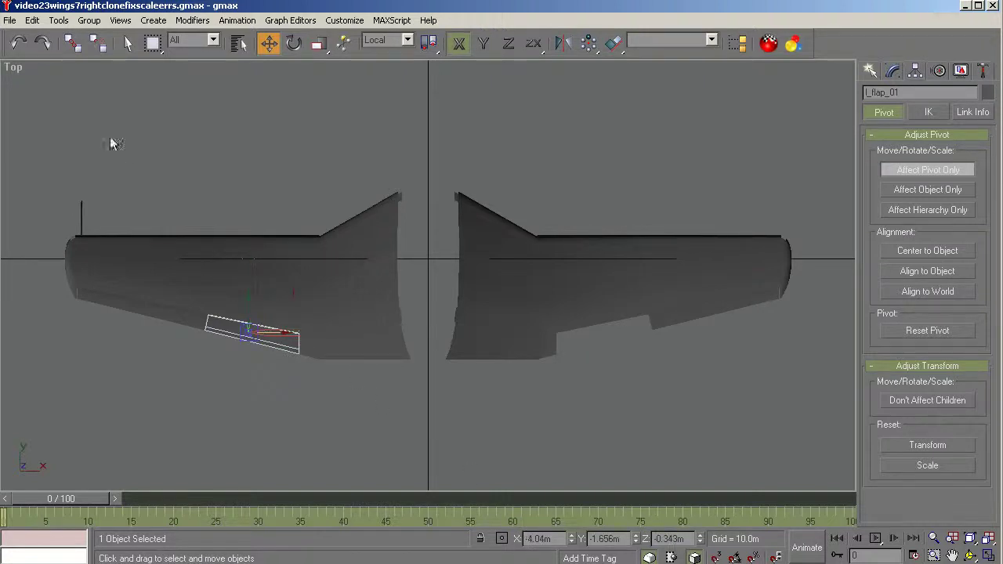
left_click(18, 43)
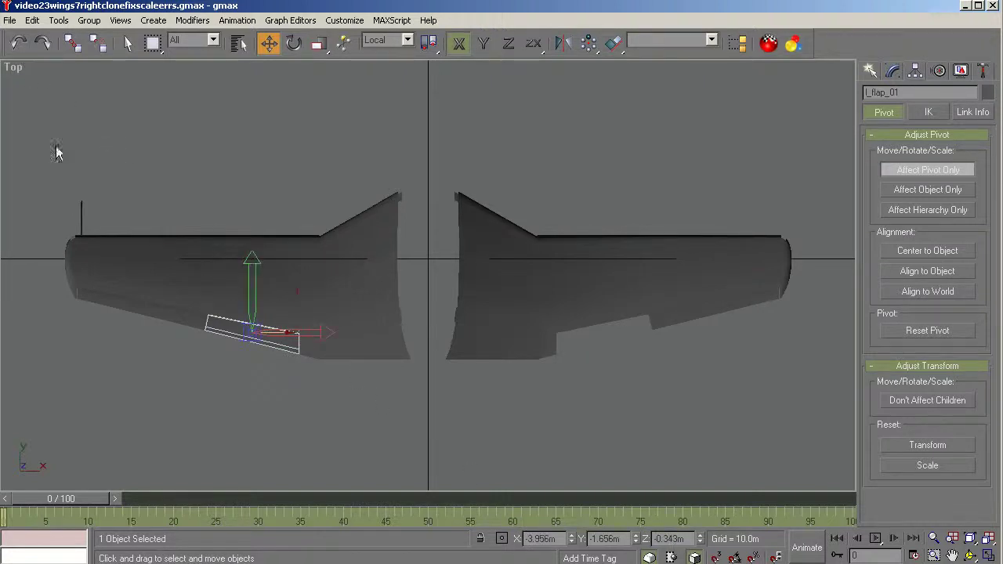
double_click(541, 538)
type("0")
key("Tab")
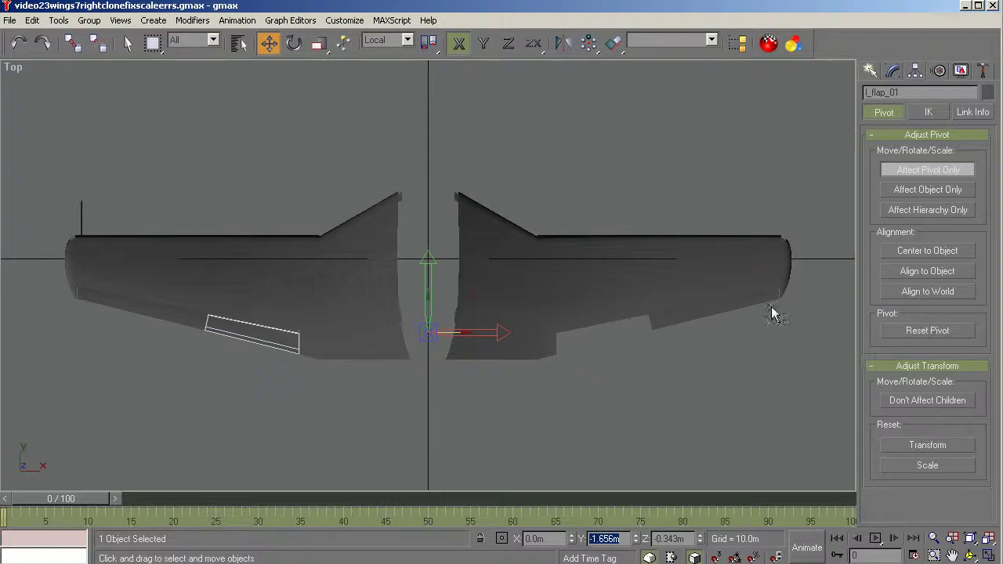
left_click(911, 174)
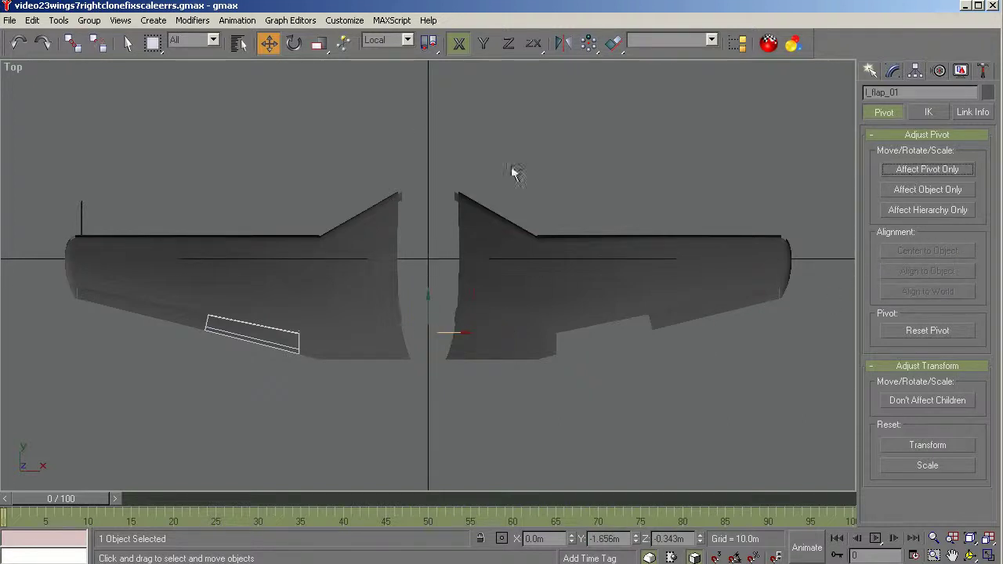
Clone the left flap as a copy named r_flap_01 and mirror the copy on the Z axis.
left_click_drag(429, 317, 428, 314, "shift")
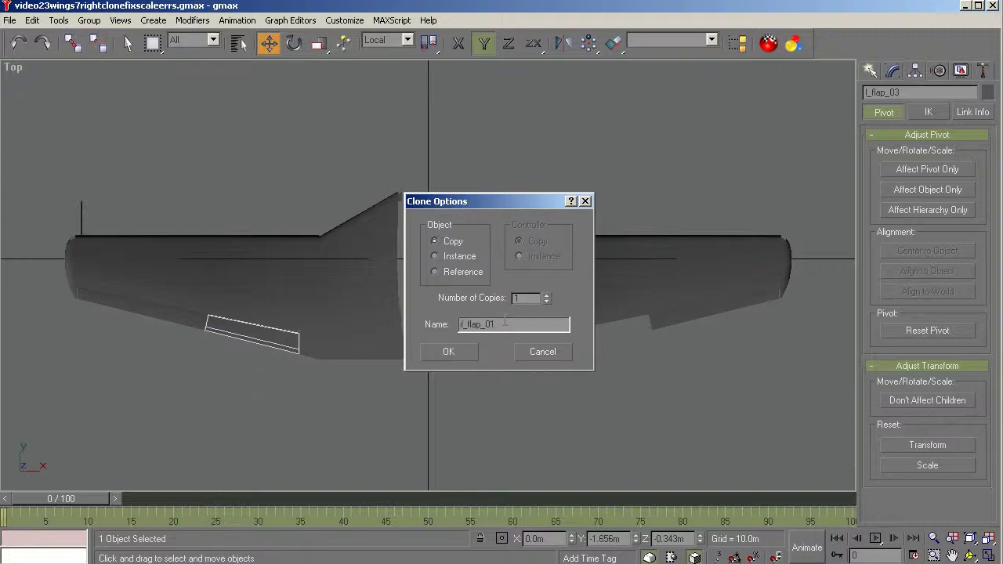
left_click(430, 352)
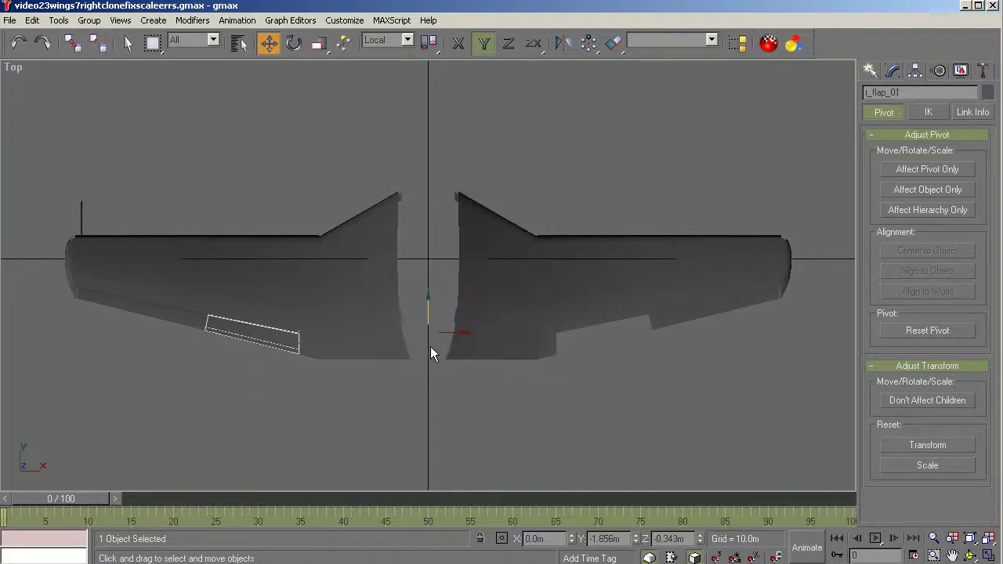
left_click(894, 72)
left_click(956, 138)
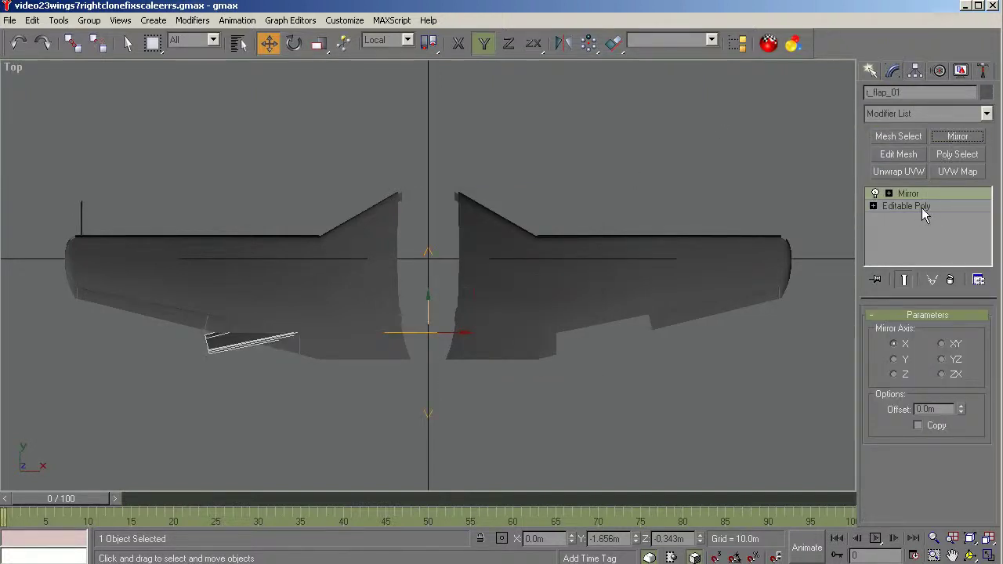
left_click(895, 376)
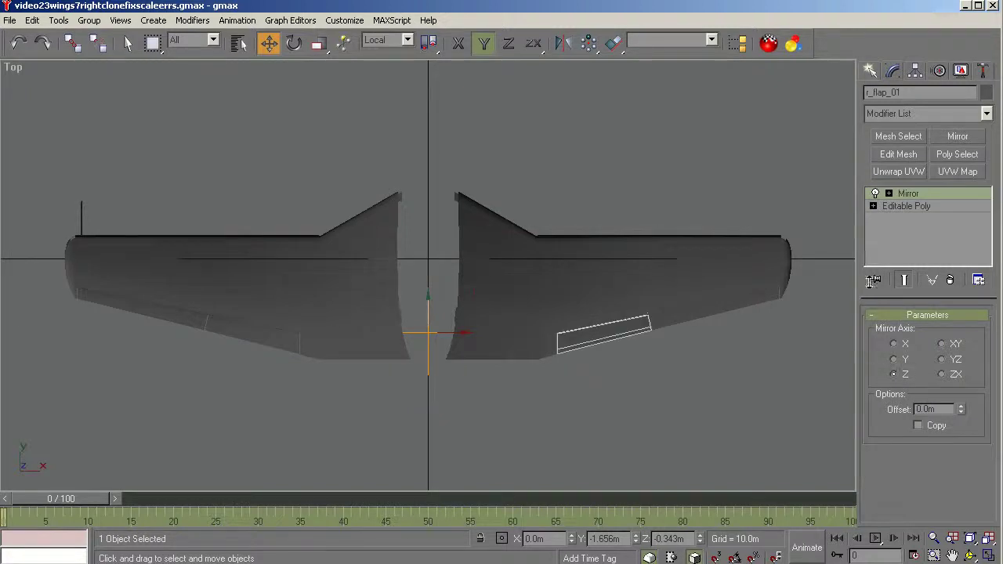
Collapse the entire modifier stack of r_flap_01 with a scene hold.
right_click(900, 196)
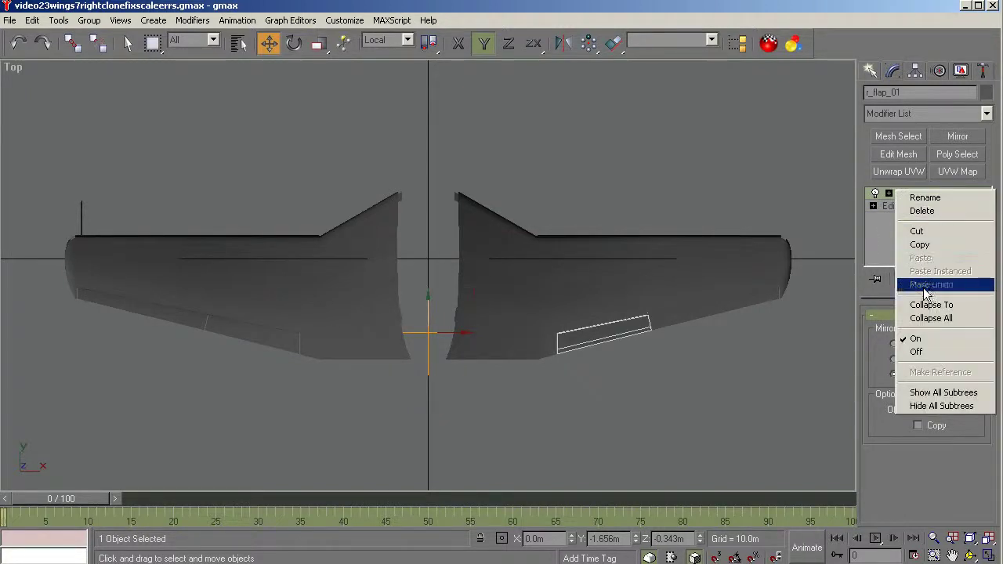
left_click(922, 314)
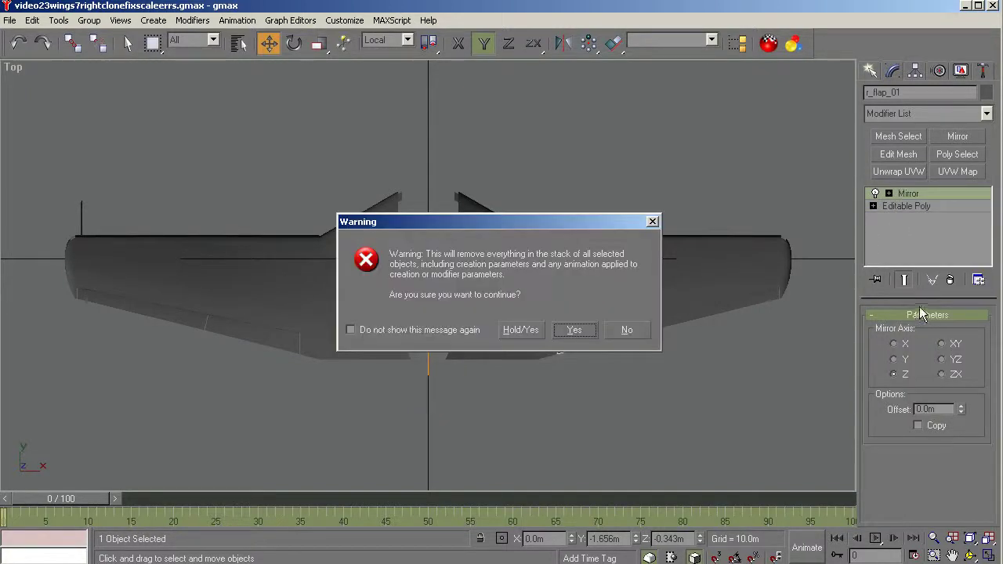
left_click(519, 330)
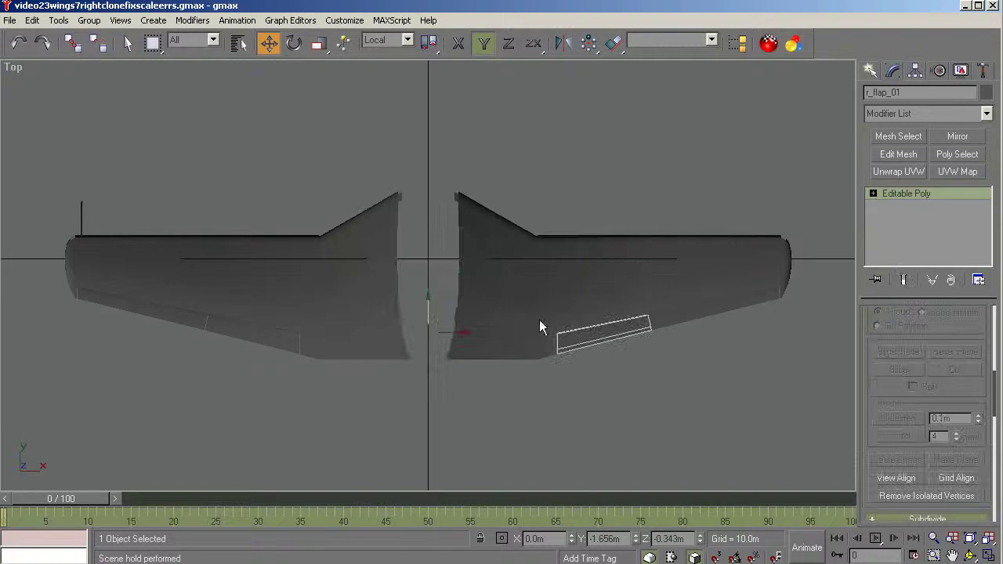
Link r_flap_01 to wing-R and check its parent in the object hierarchy.
left_click(72, 43)
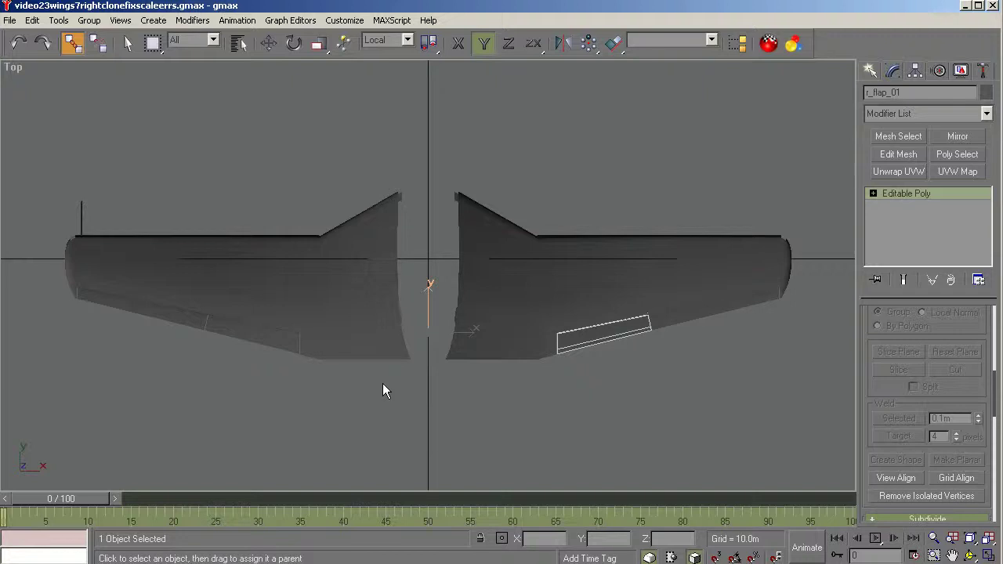
left_click(128, 43)
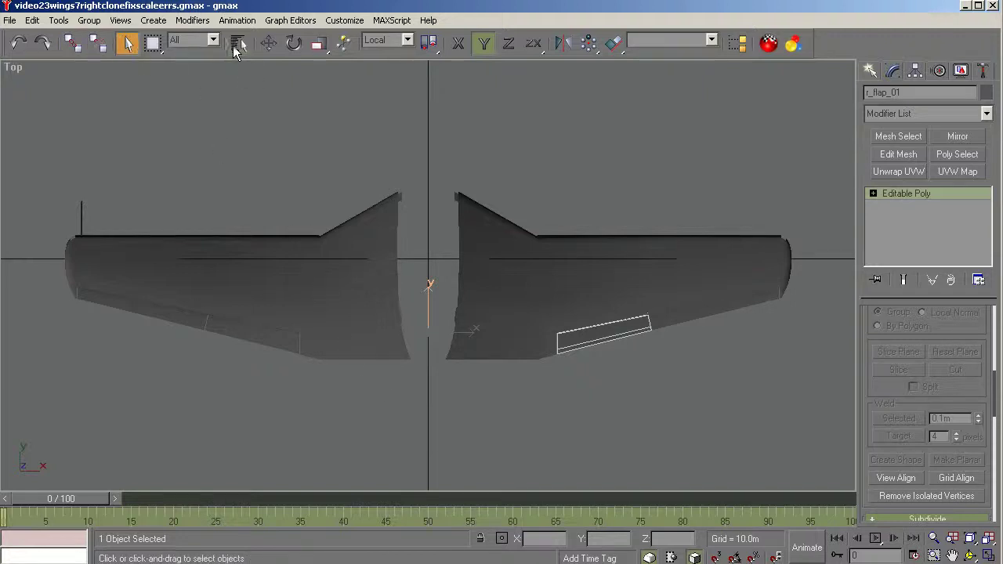
left_click(237, 44)
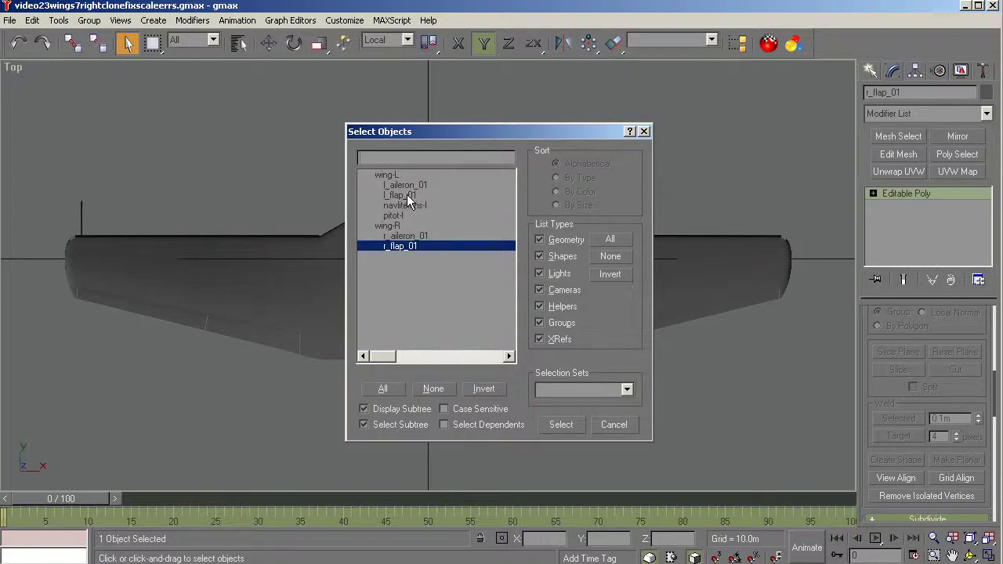
left_click(614, 425)
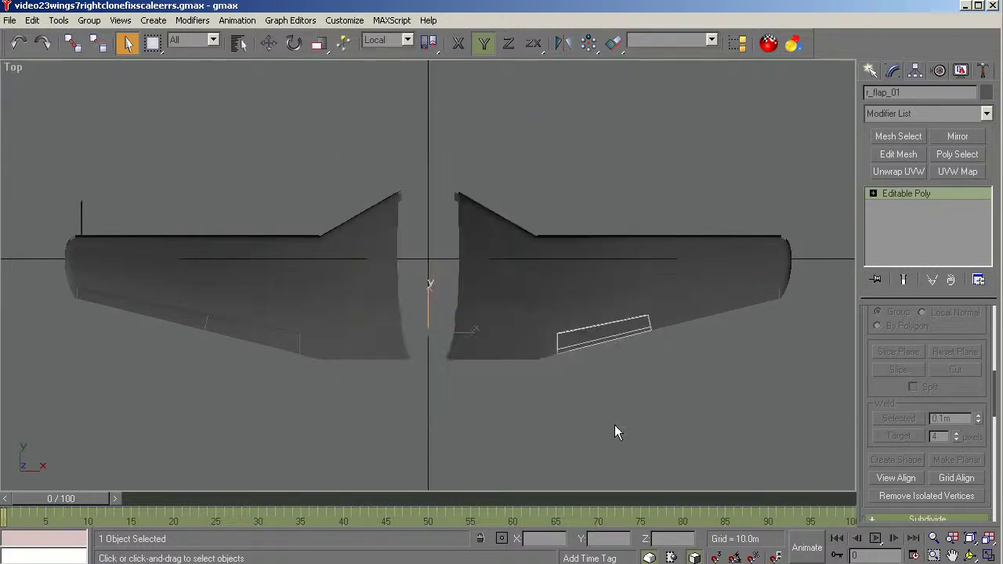
Turn off subtree selection and unhide only the hidden left flap parts l_flap_02 and l-flapinner.
key("b")
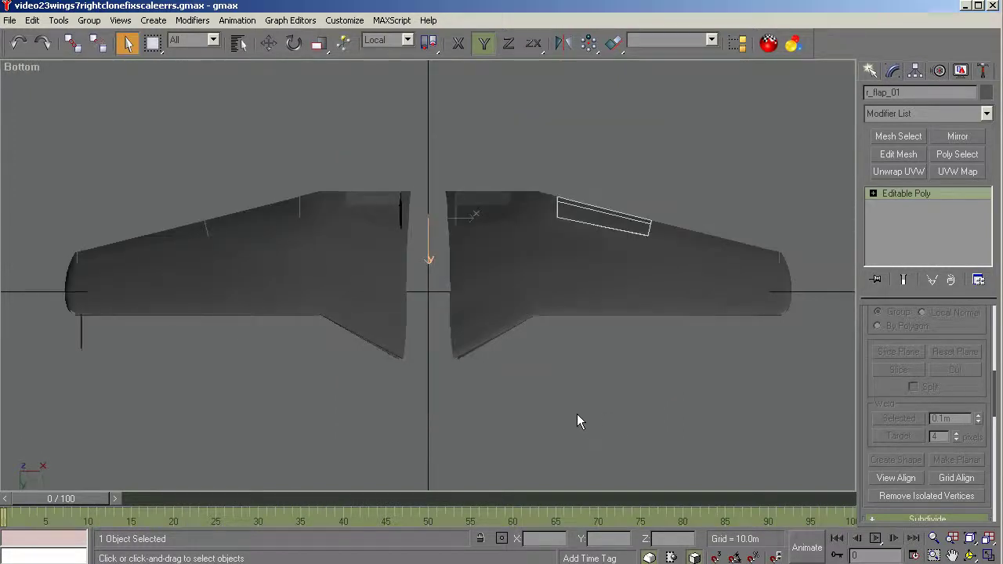
key("t")
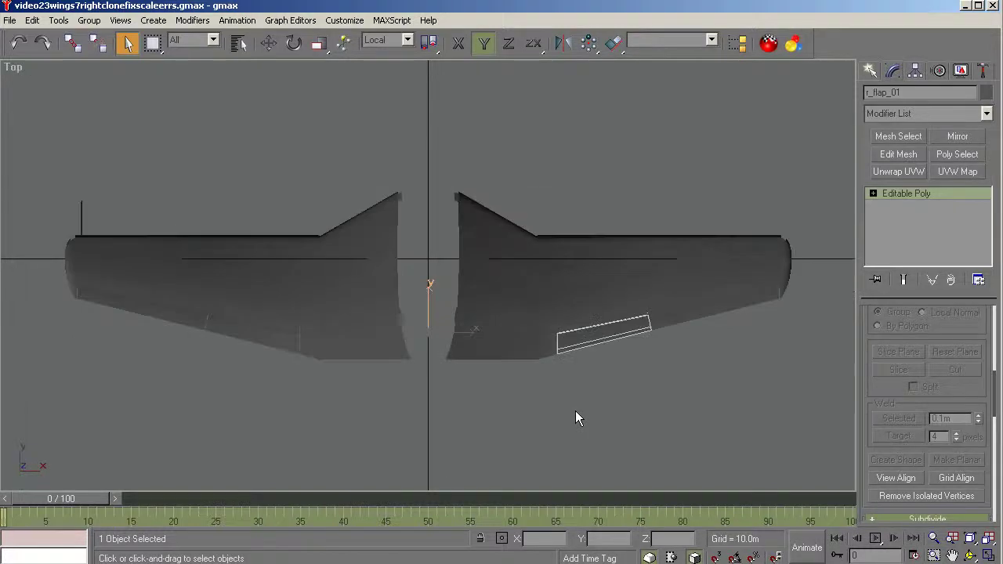
left_click(962, 72)
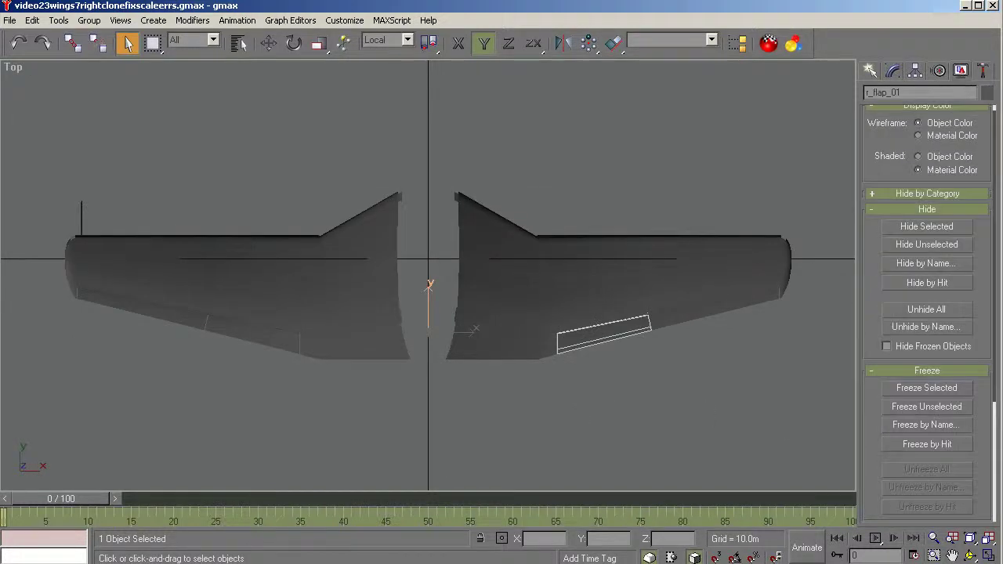
left_click(910, 325)
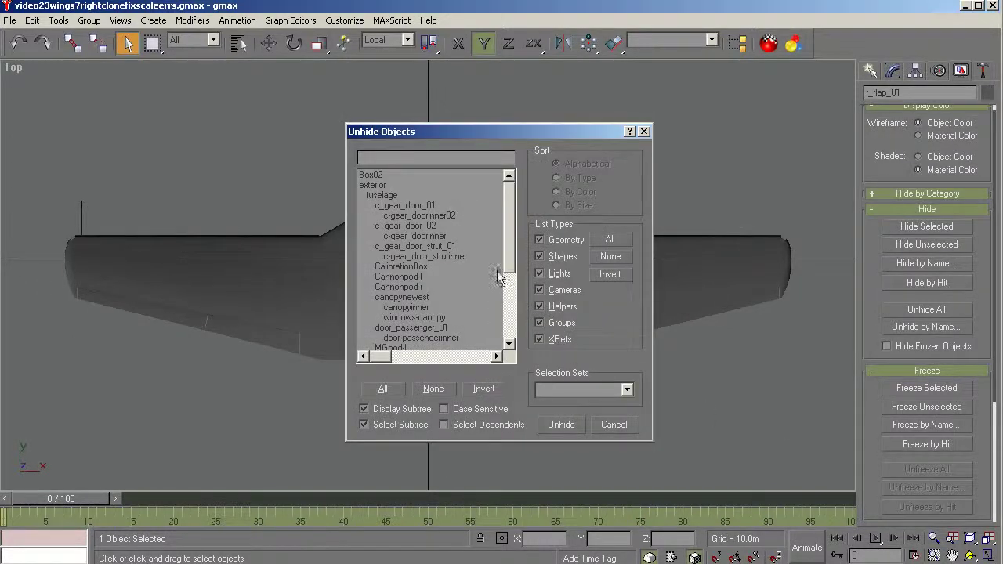
left_click_drag(507, 251, 510, 352)
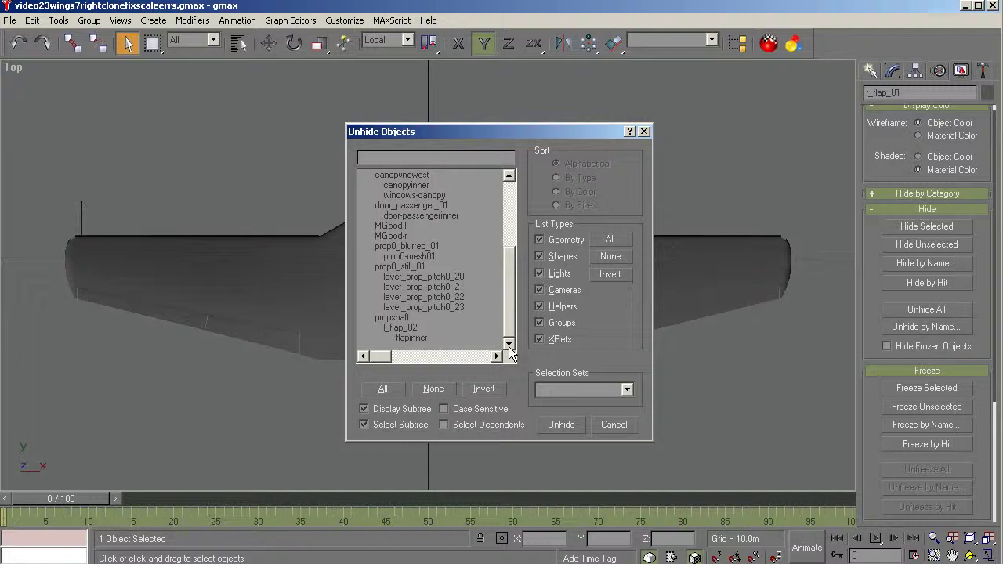
left_click(395, 330)
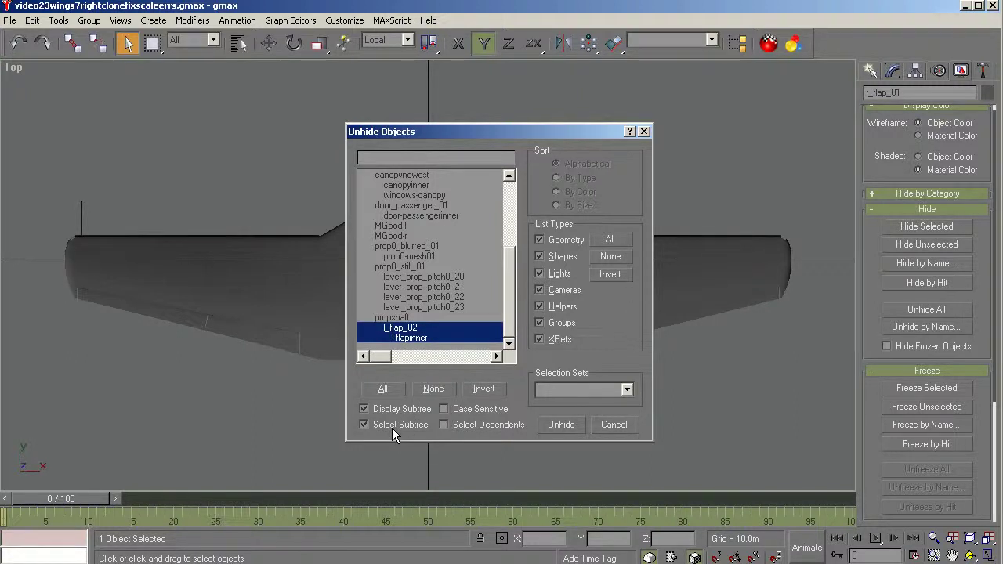
left_click(398, 424)
left_click(406, 339)
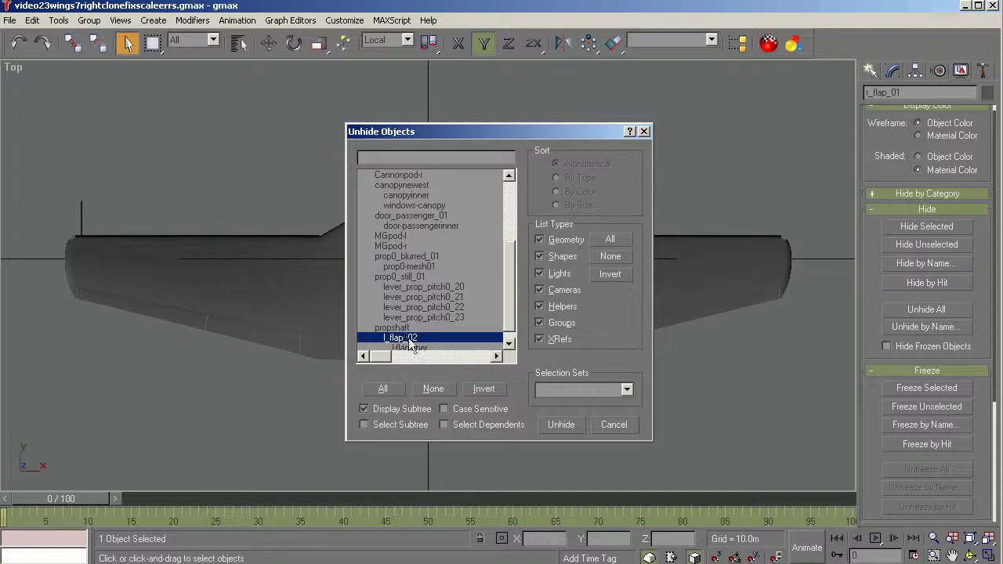
left_click(410, 348)
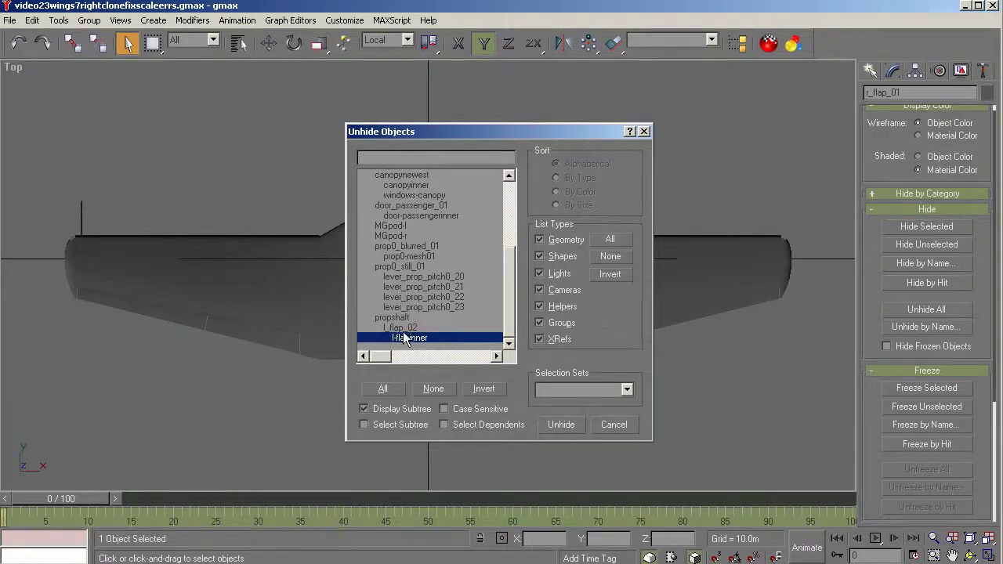
left_click(400, 328, "ctrl")
left_click(557, 425)
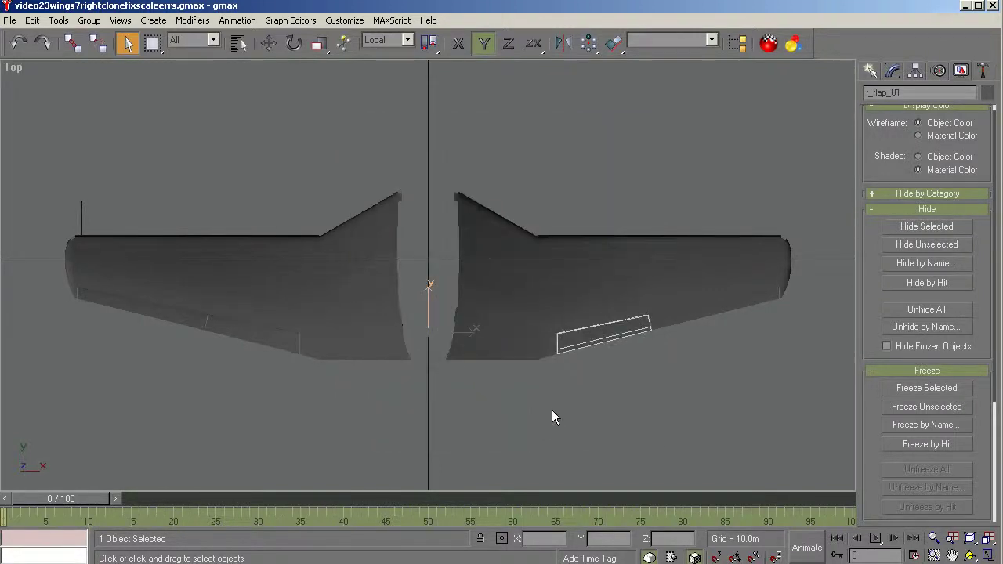
Select l_flap_02 on the underside of the left wing, check its hierarchy, and link it to wing-L.
key("b")
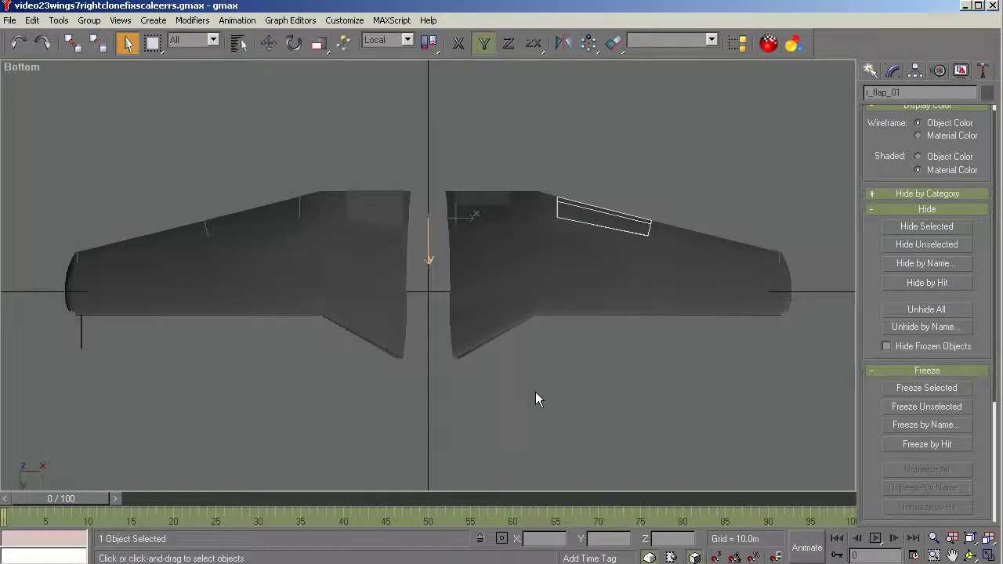
left_click(369, 202)
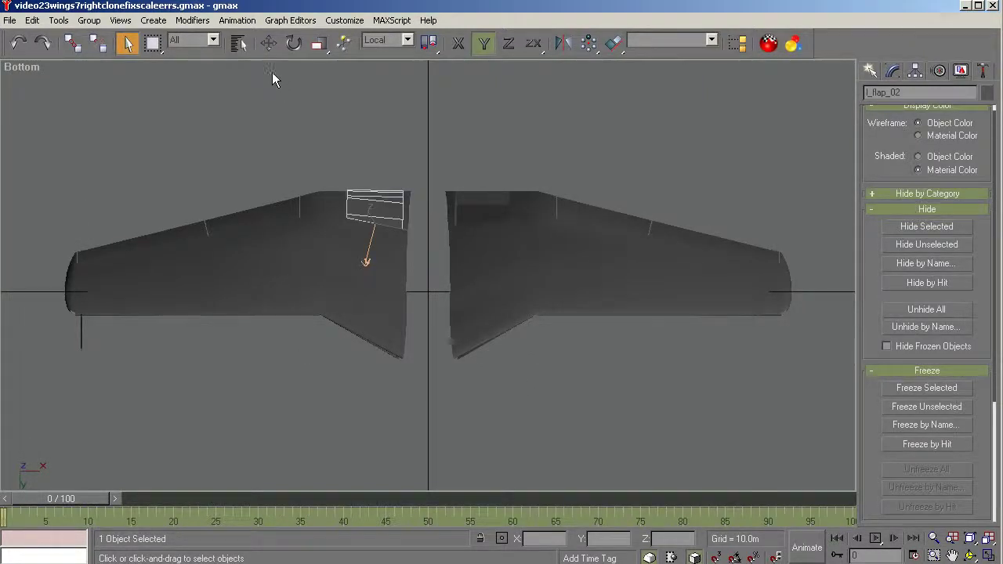
left_click(238, 44)
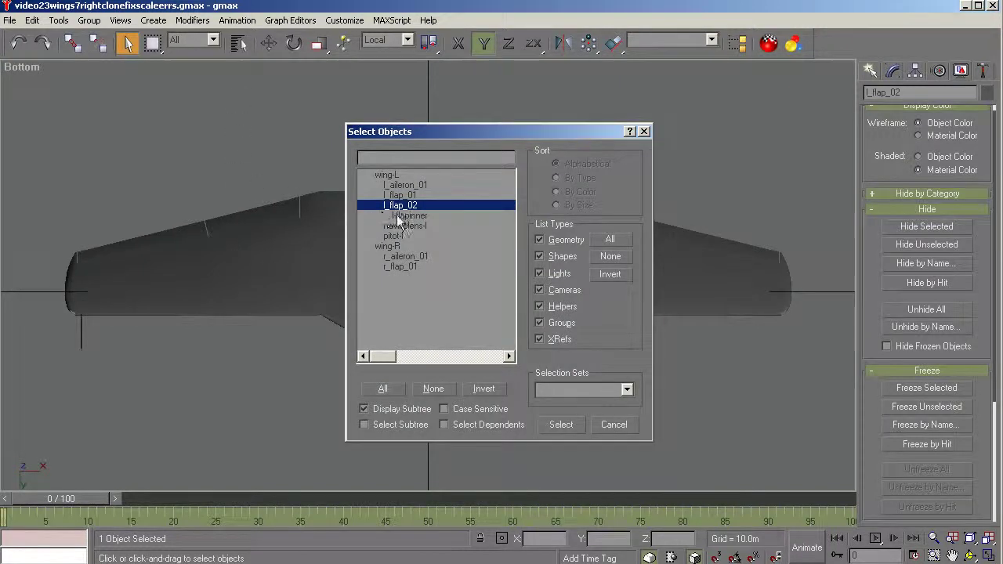
left_click(560, 425)
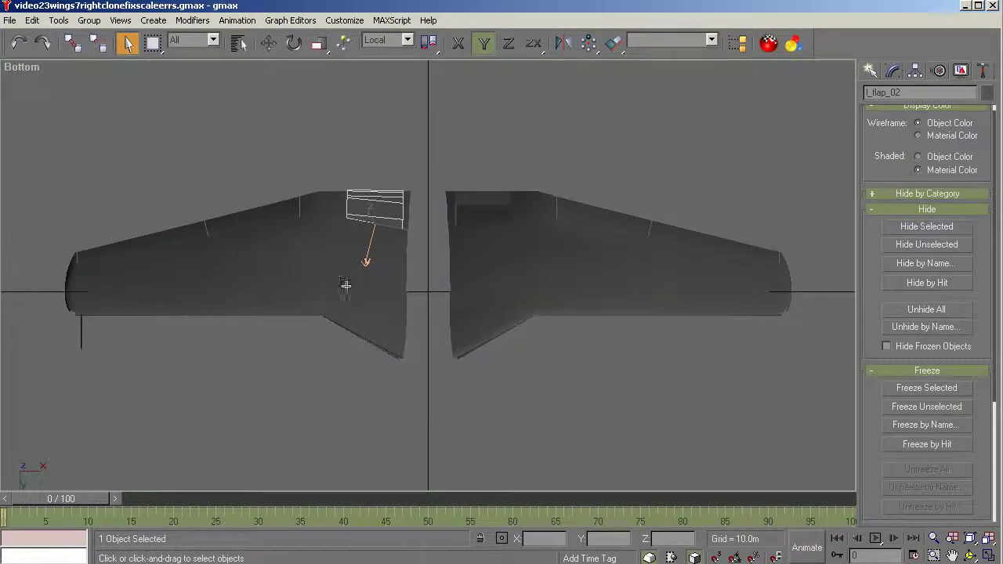
left_click(72, 43)
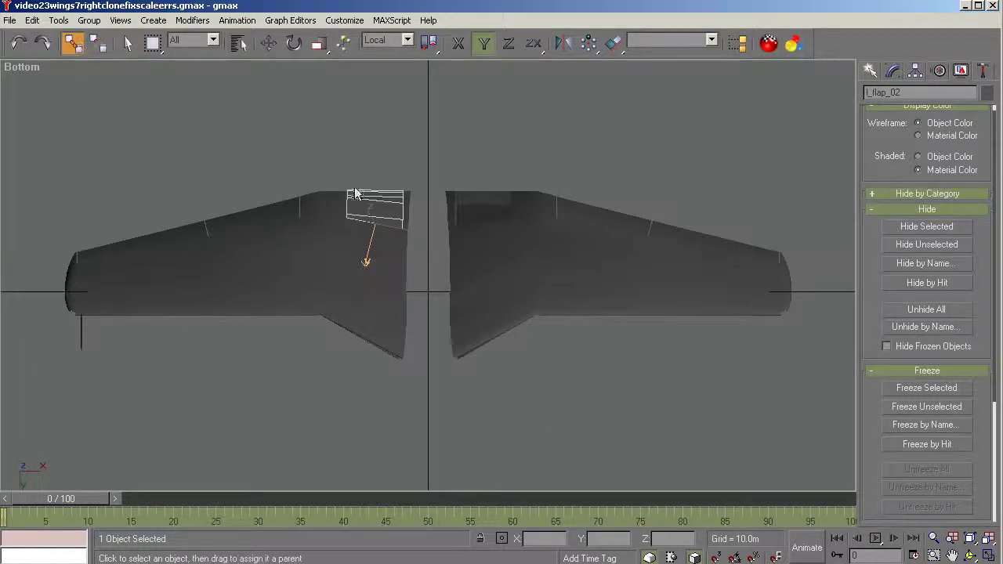
left_click_drag(352, 197, 352, 247)
left_click(128, 44)
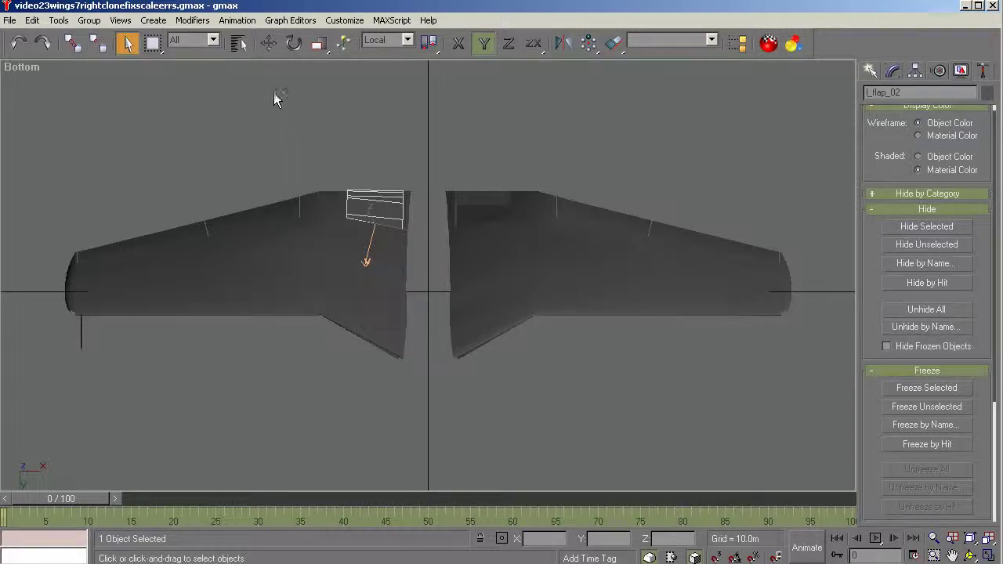
In the top view, center l_flap_02's pivot on the object and align it to the world axes.
key("t")
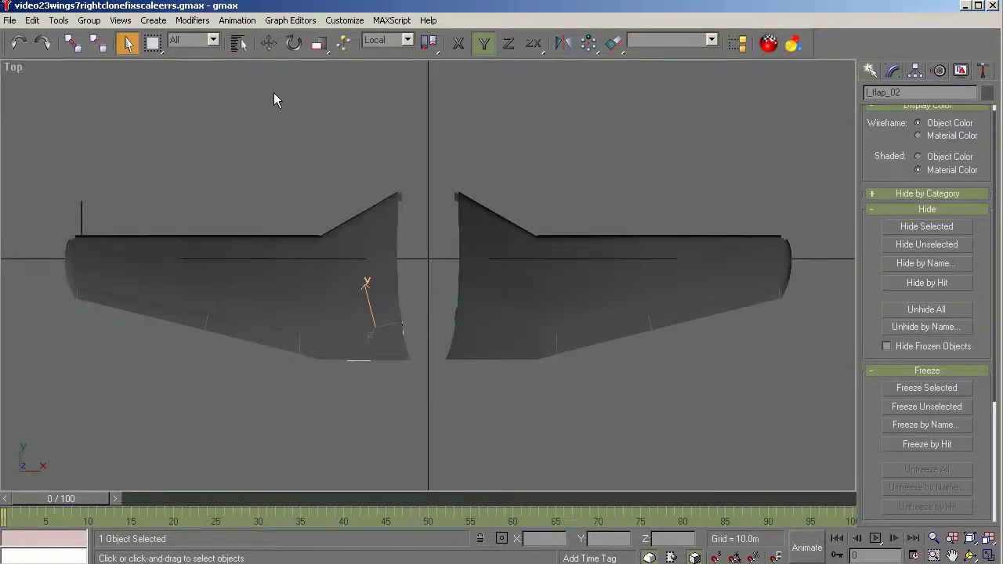
key("z")
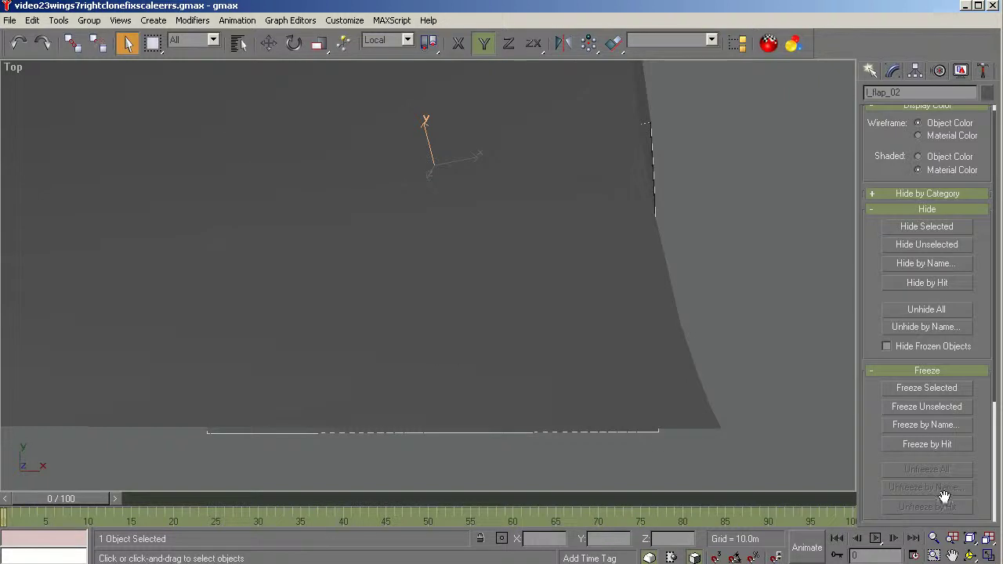
left_click(934, 538)
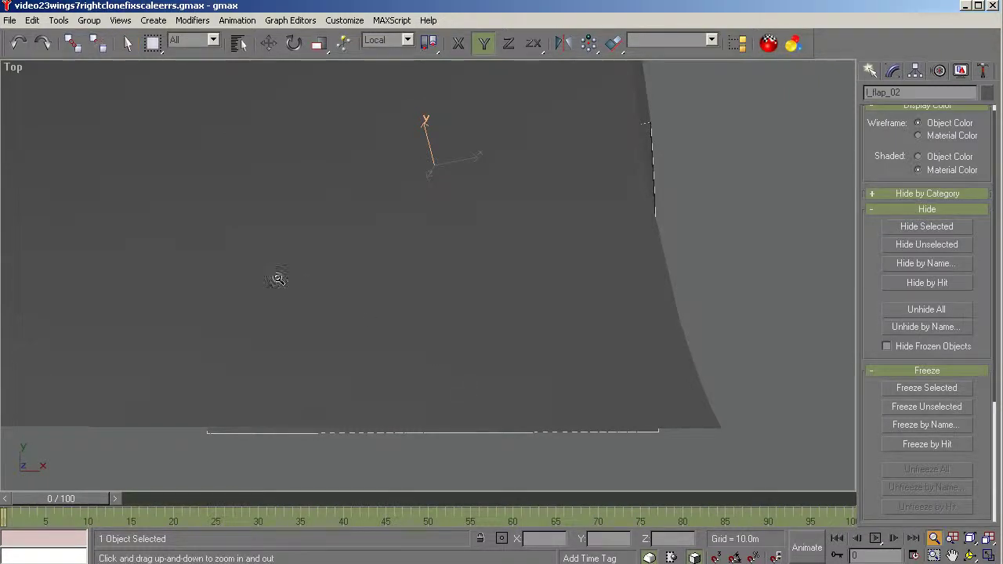
left_click_drag(278, 280, 321, 403)
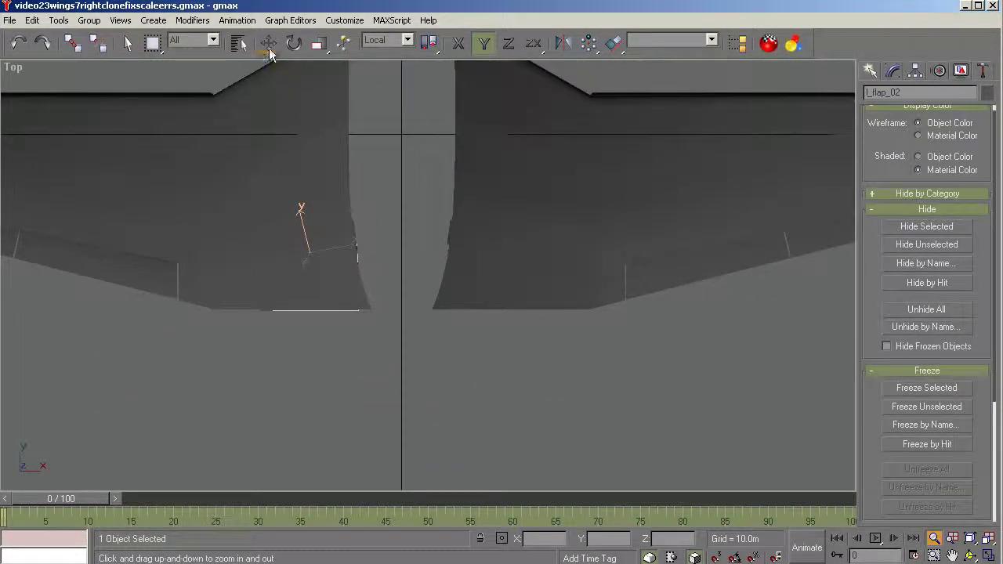
left_click(268, 44)
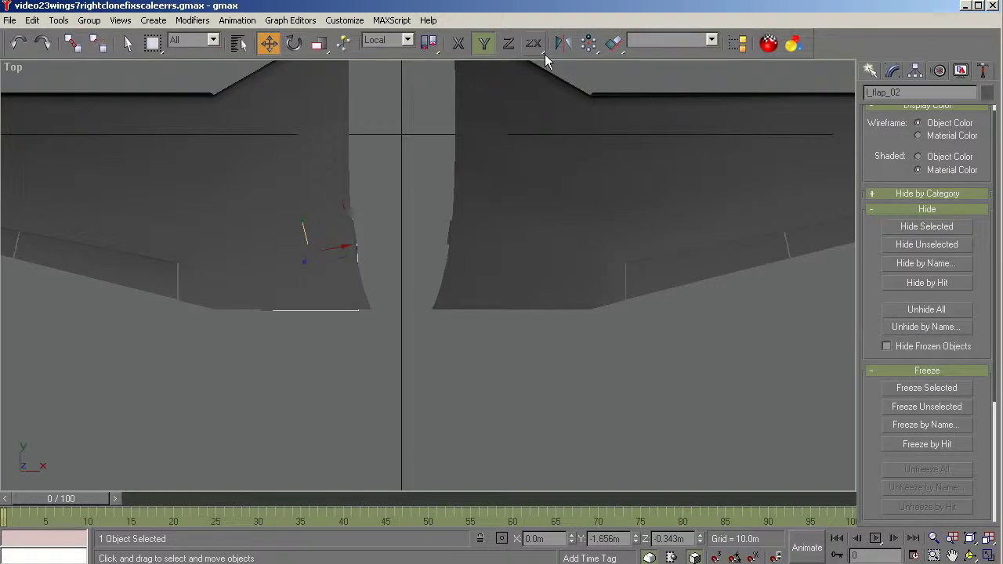
left_click(914, 70)
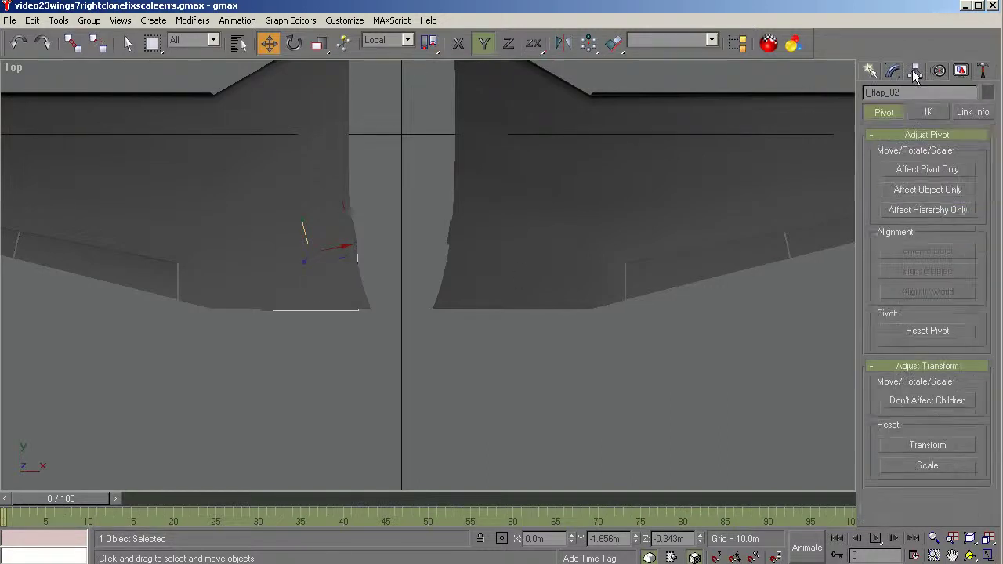
left_click(928, 169)
left_click(927, 250)
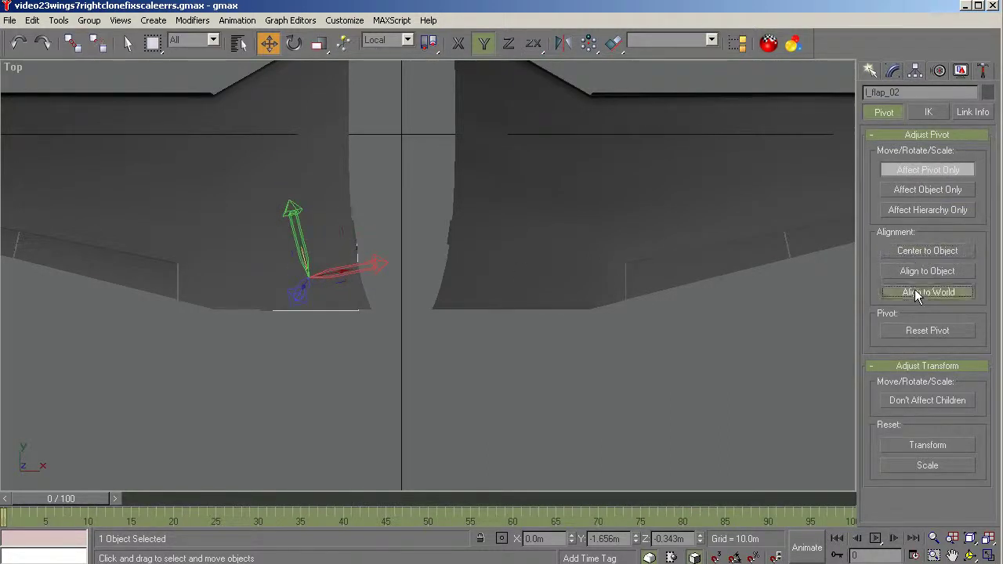
left_click(927, 291)
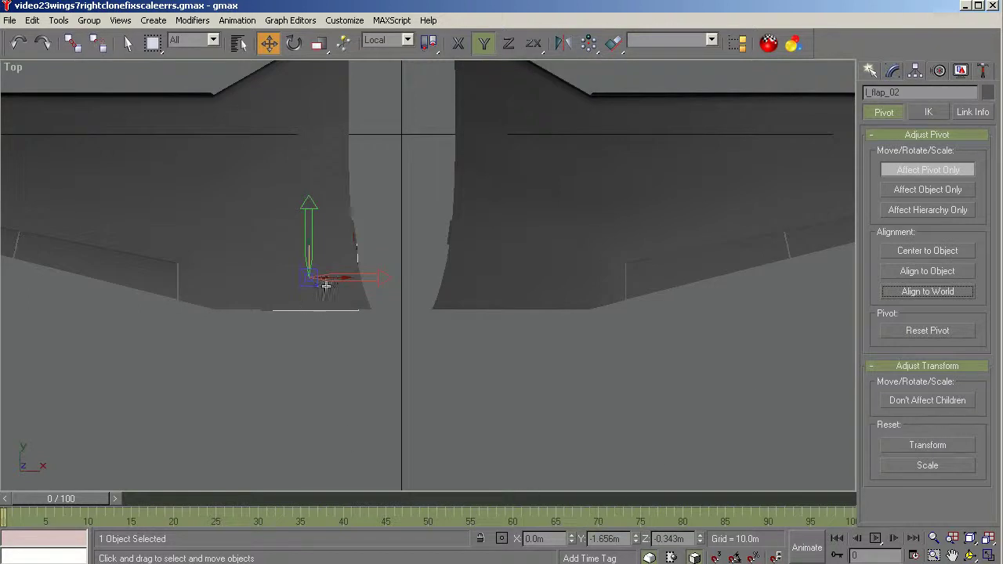
Set the X position of l_flap_02's pivot to 0 on the aircraft centerline and finish the pivot adjustment.
left_click_drag(329, 280, 323, 277)
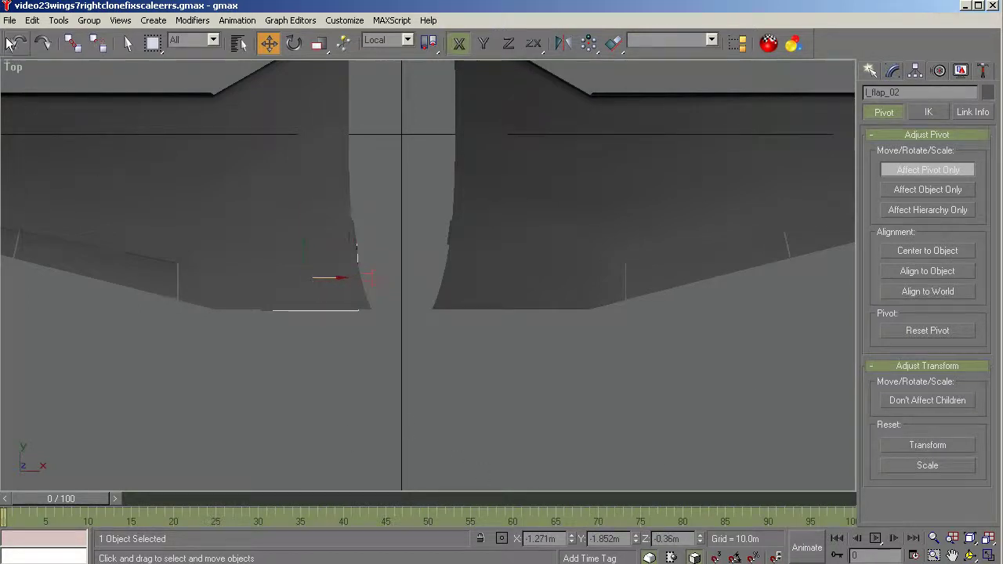
double_click(543, 539)
type("0")
key("Tab")
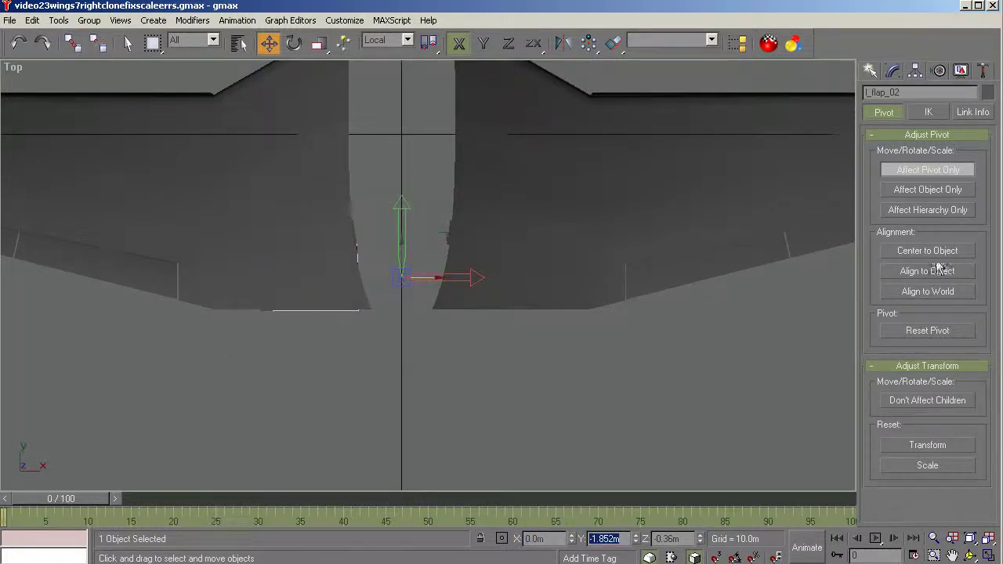
left_click(918, 170)
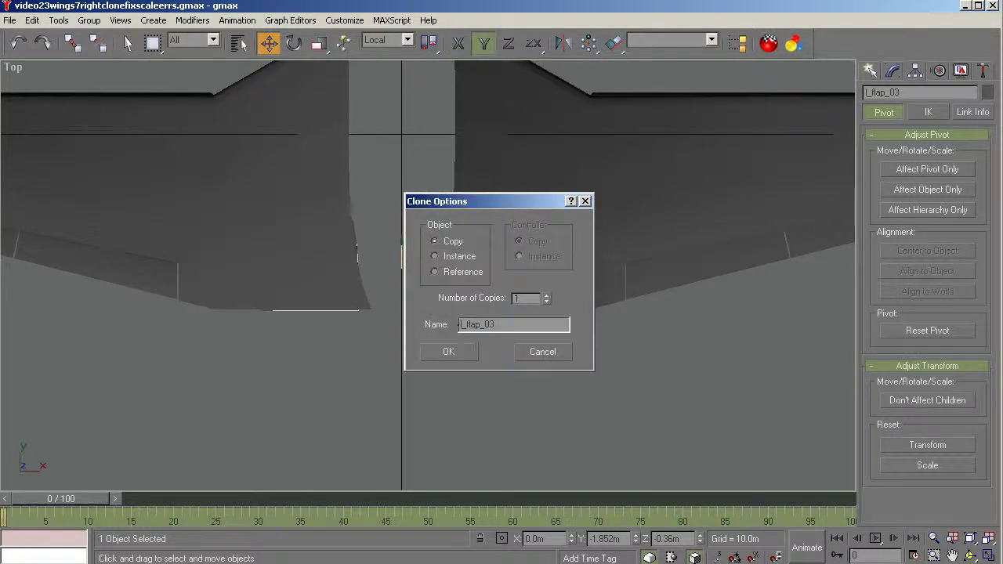
Clone l_flap_02 in place as one copy named r_flap_02.
key("BackSpace")
key("Home")
key("Delete")
type("r")
left_click(445, 352)
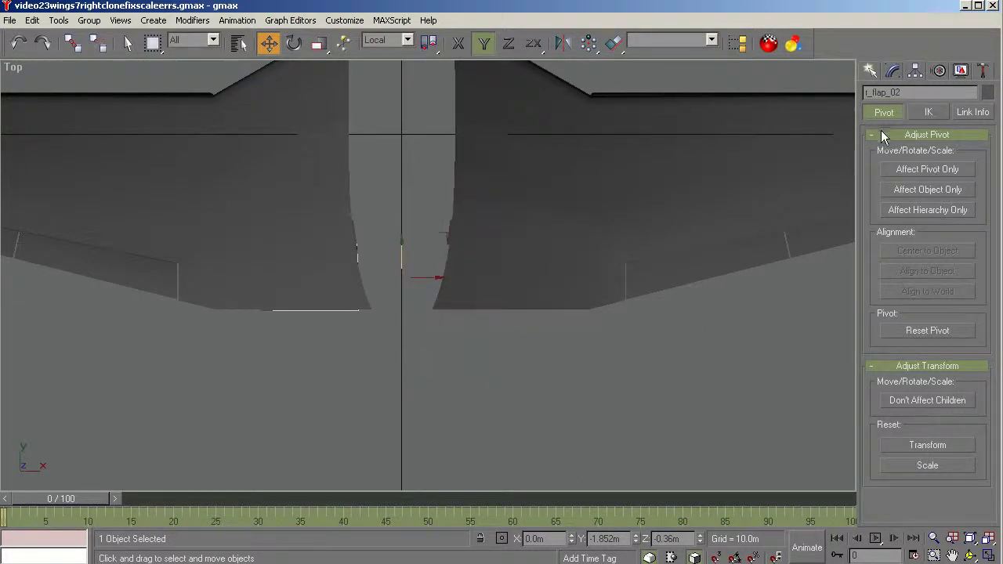
Apply a Mirror modifier on the Z axis to r_flap_02 and collapse its entire stack with a scene hold.
left_click(891, 75)
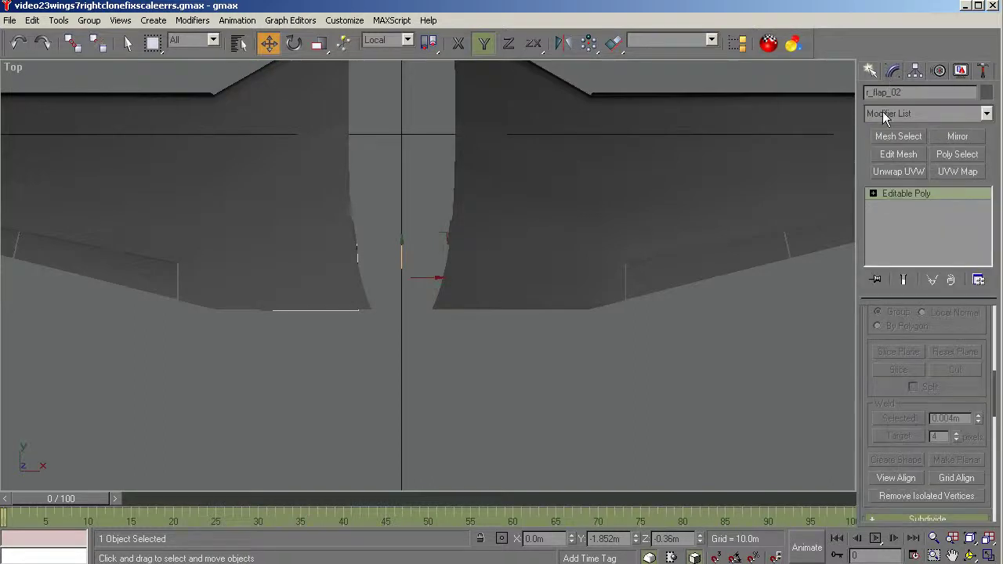
left_click(959, 137)
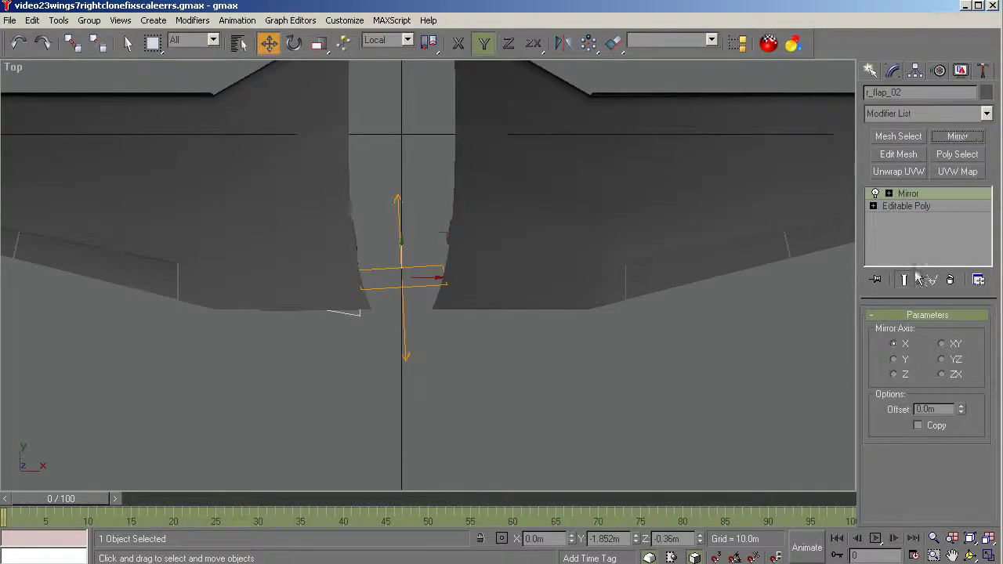
left_click(894, 375)
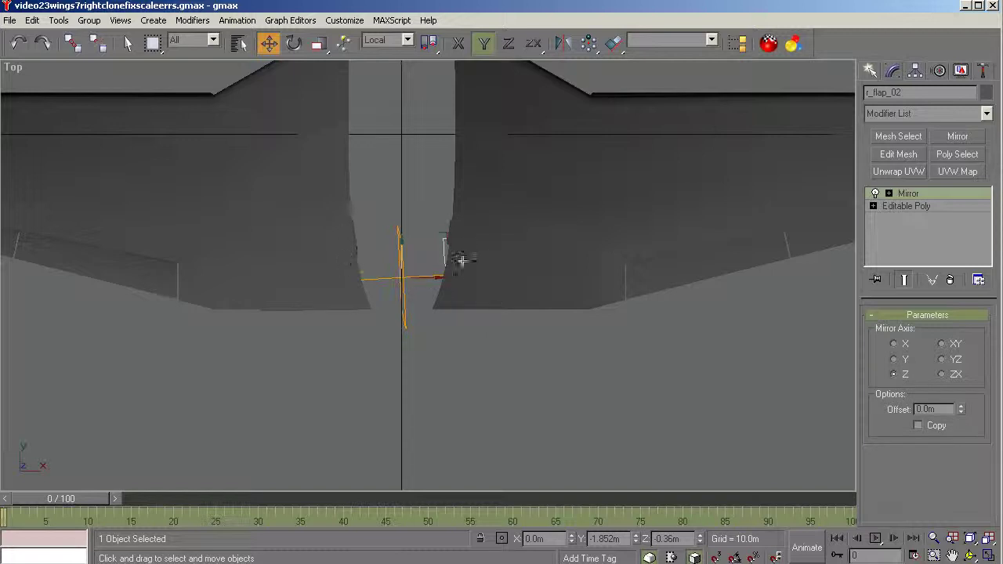
right_click(903, 194)
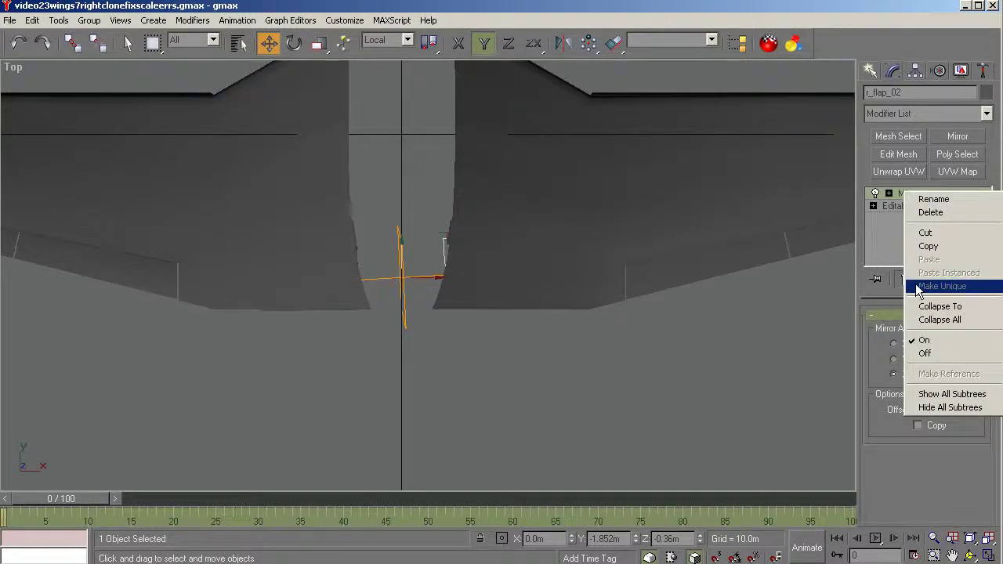
left_click(922, 319)
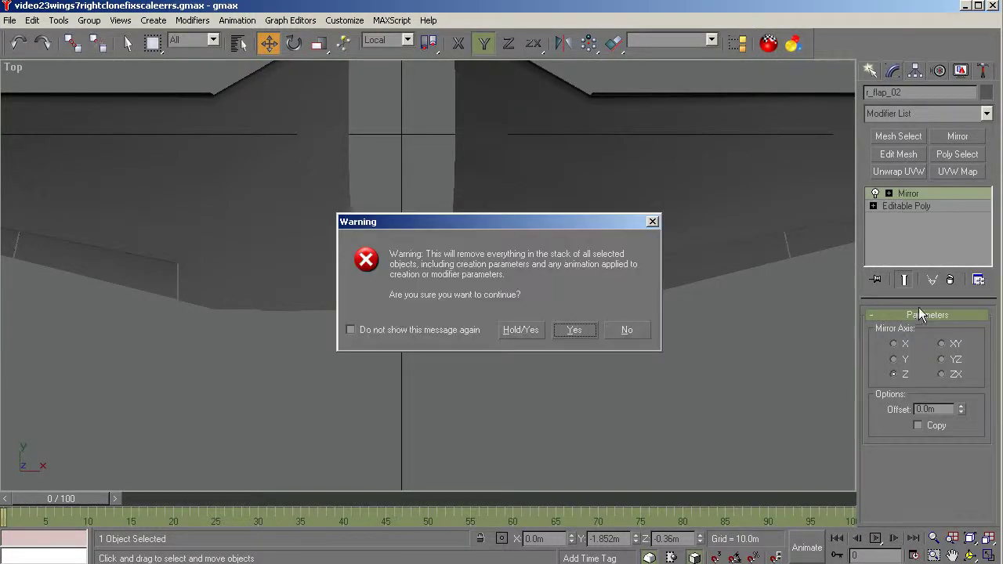
left_click(525, 330)
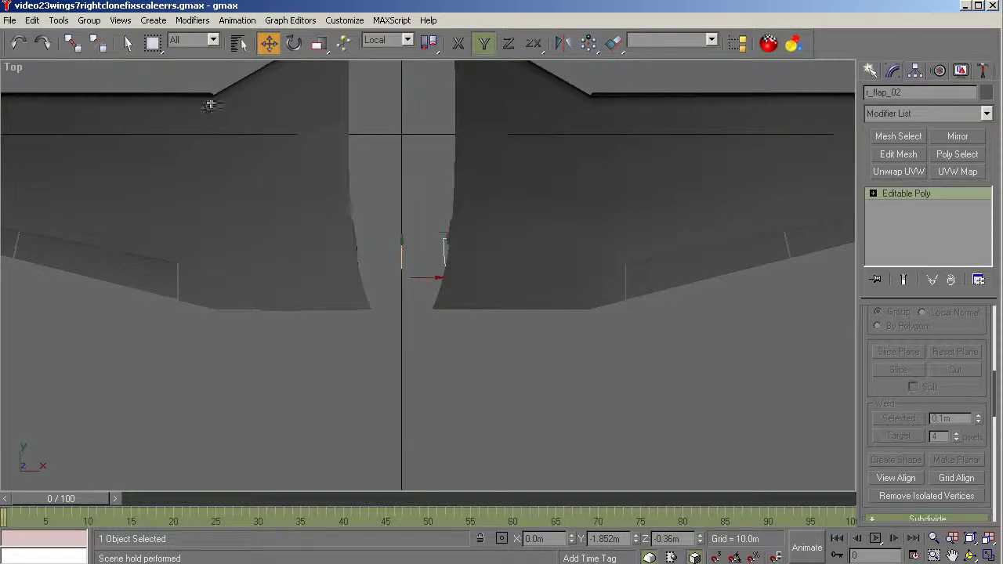
Link r_flap_02 to wing-R as its parent.
left_click(72, 44)
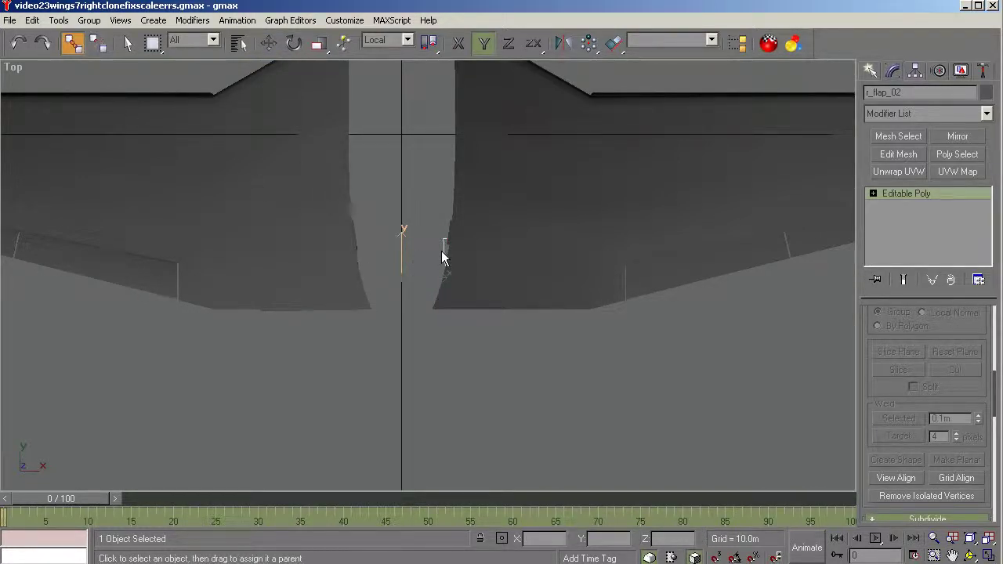
left_click_drag(441, 250, 465, 235)
left_click(128, 44)
Select l-flapinner by name, center its pivot on the object and align it to the world axes.
left_click(239, 44)
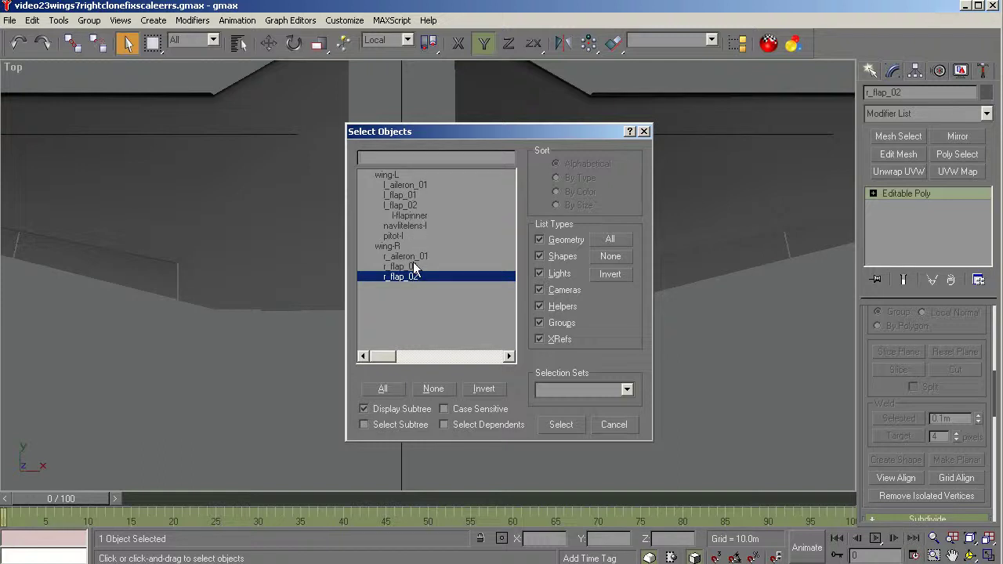
left_click(414, 216)
left_click(561, 425)
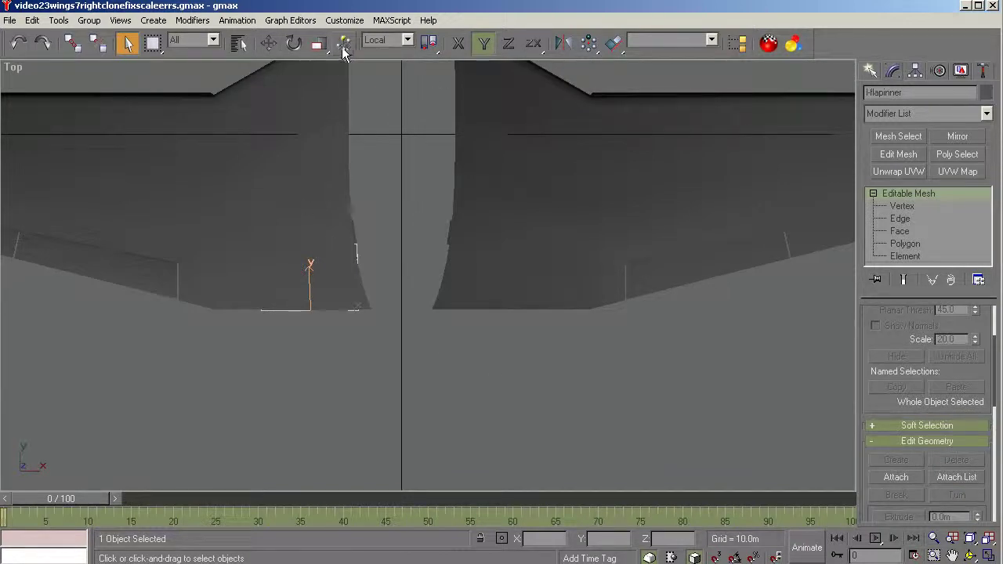
left_click(268, 44)
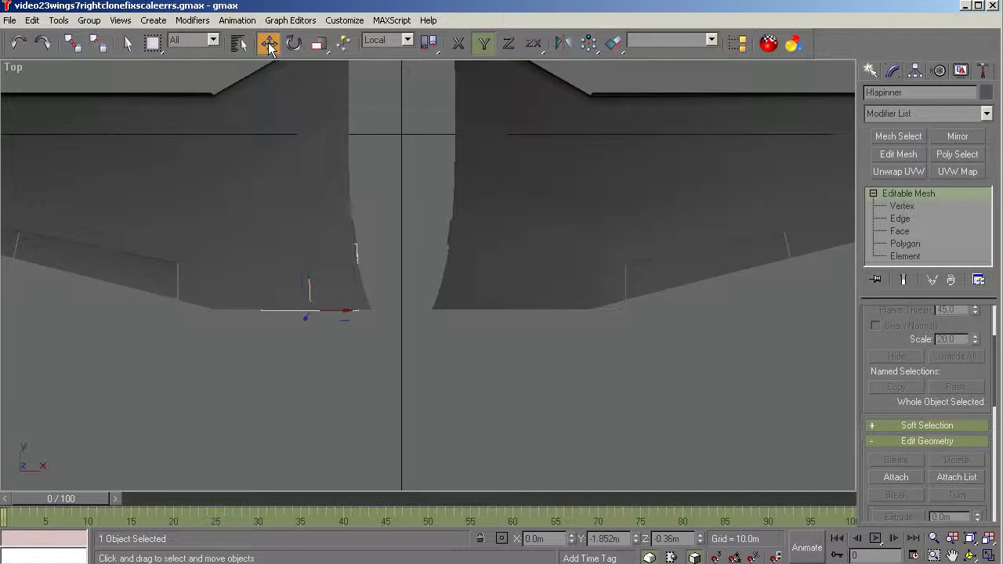
left_click(914, 70)
left_click(917, 170)
left_click(927, 251)
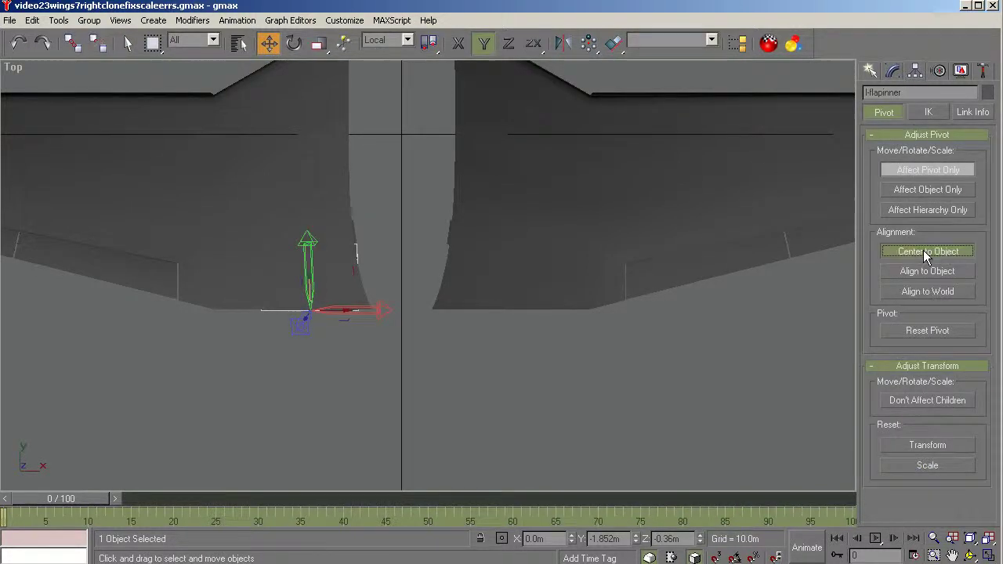
left_click(928, 290)
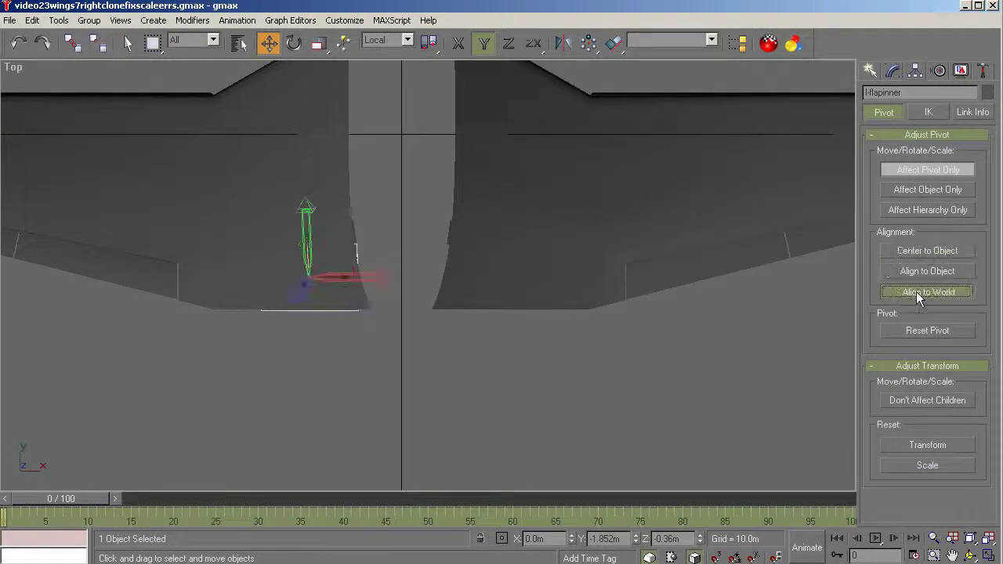
Set the X position of l-flapinner's pivot to 0 on the centerline and finish the pivot adjustment.
left_click(922, 172)
left_click(918, 169)
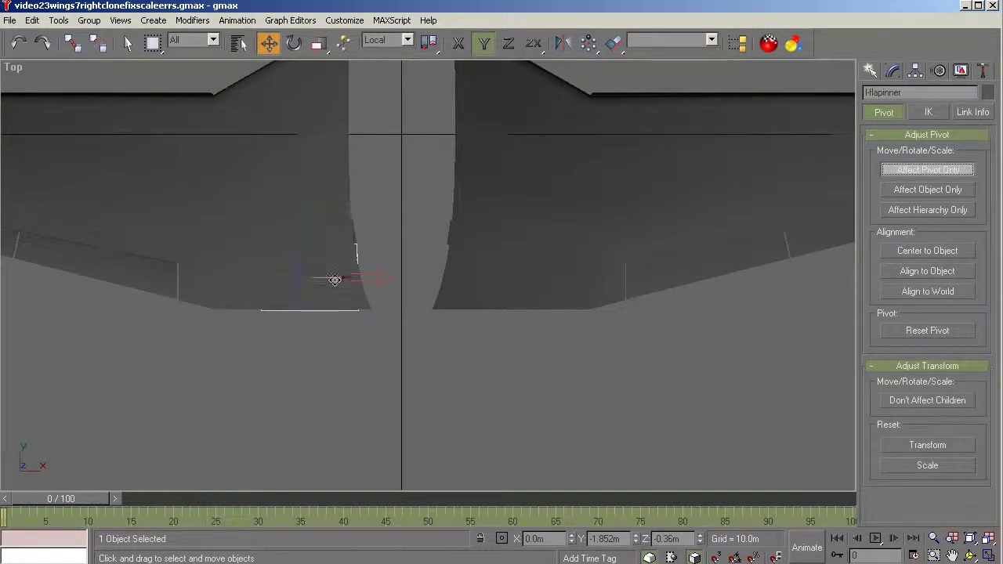
left_click_drag(334, 278, 325, 279)
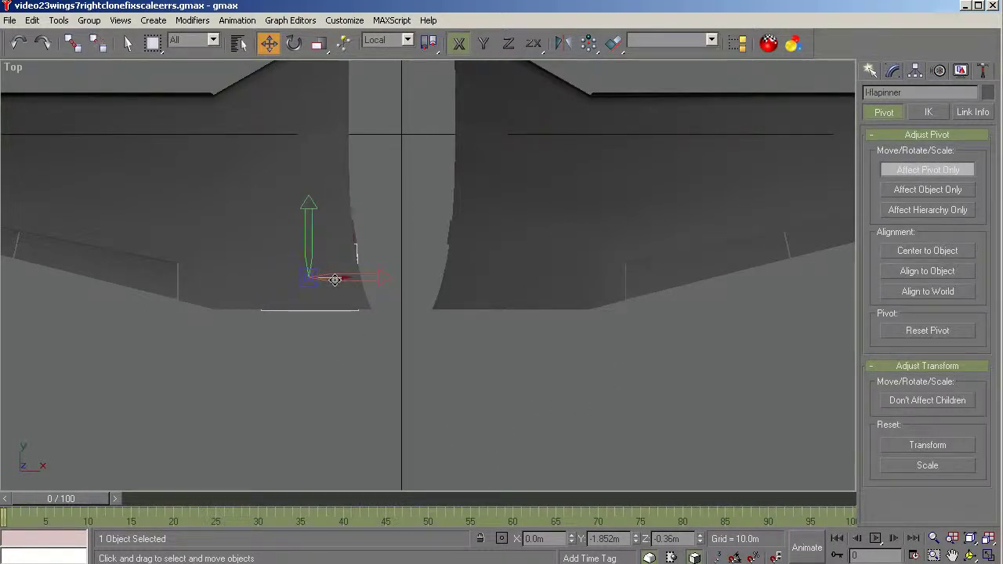
left_click(18, 43)
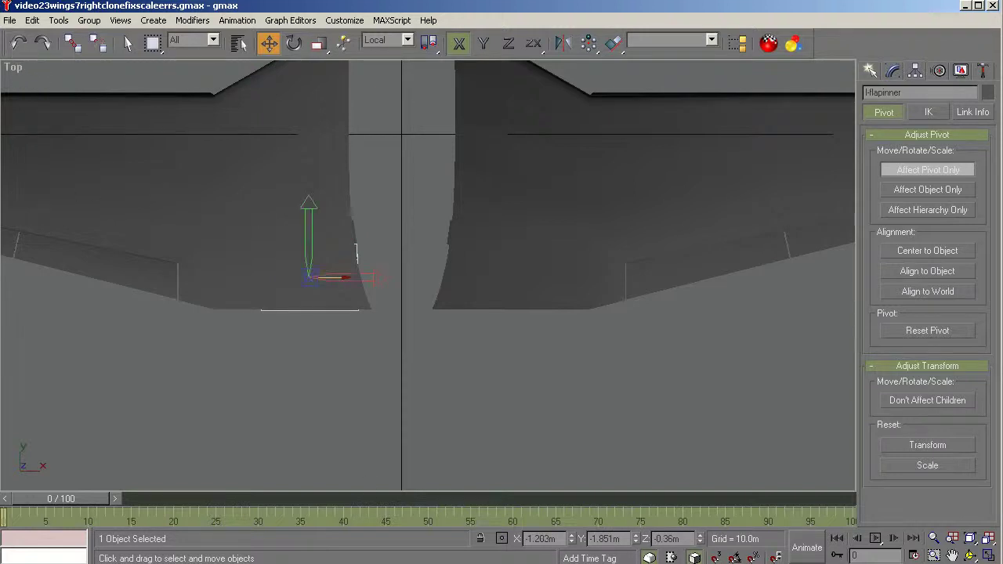
double_click(541, 538)
type("0")
key("Tab")
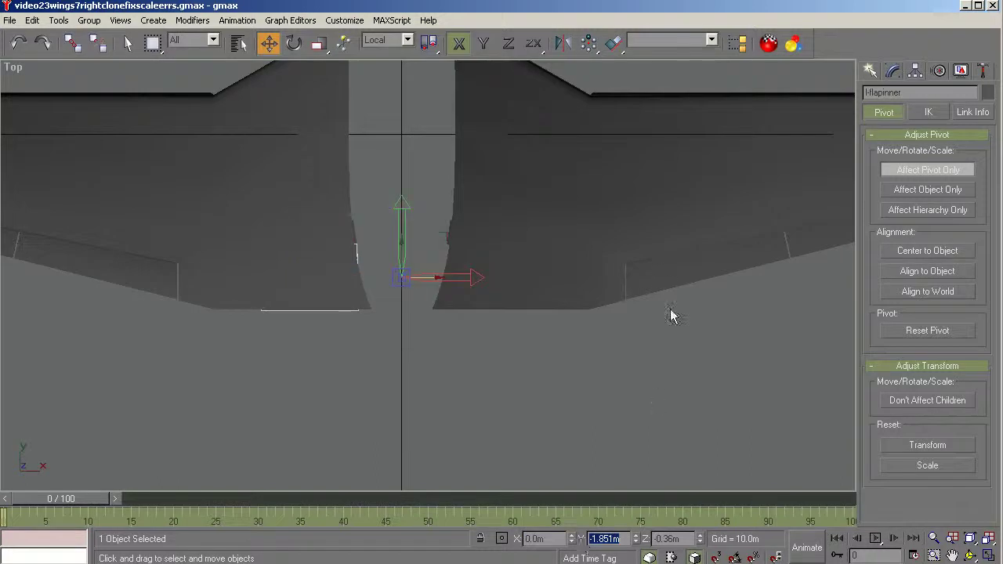
left_click(925, 170)
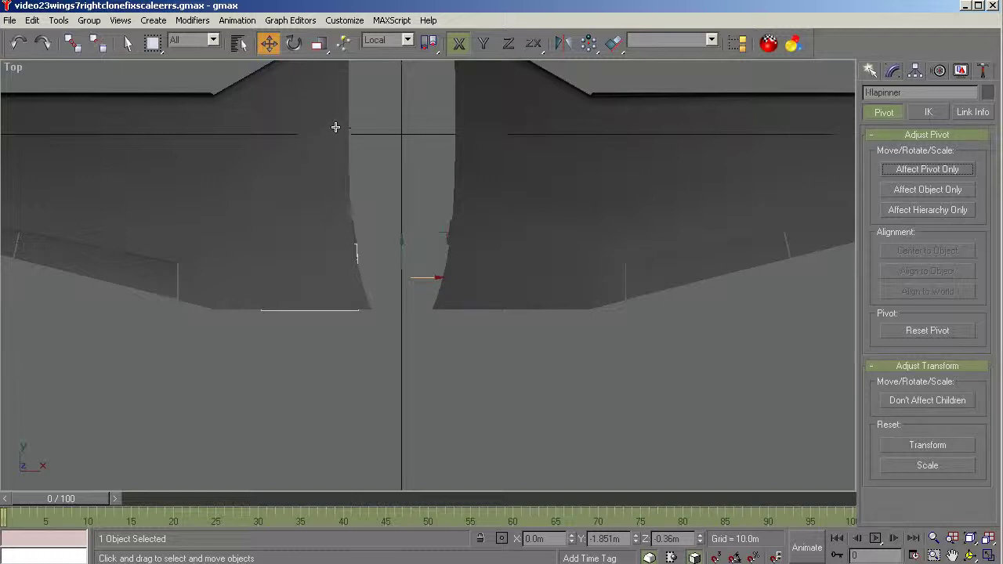
Clone l-flapinner in place as one copy named r-flapinner.
left_click_drag(403, 246, 403, 259, "shift")
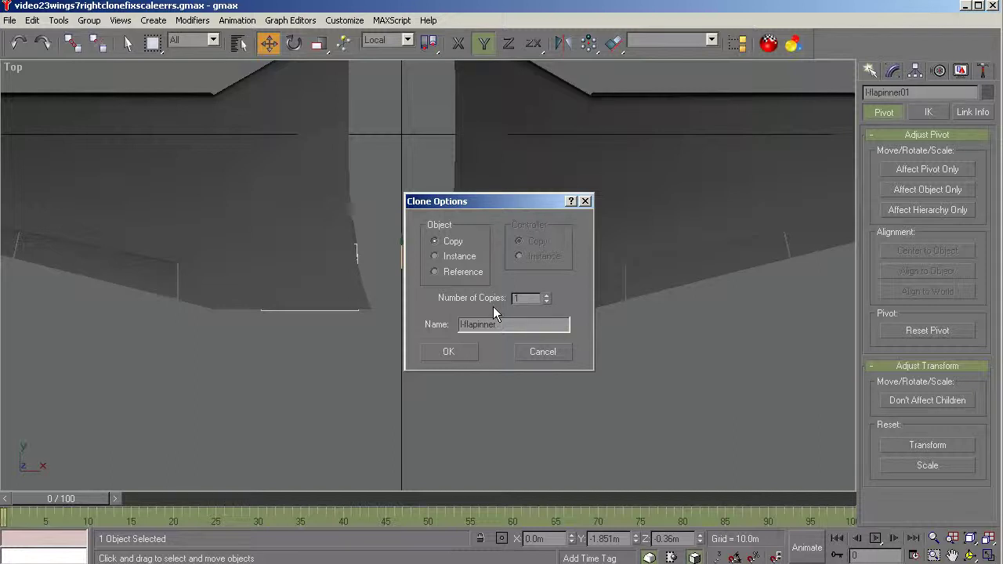
type("r")
left_click(451, 356)
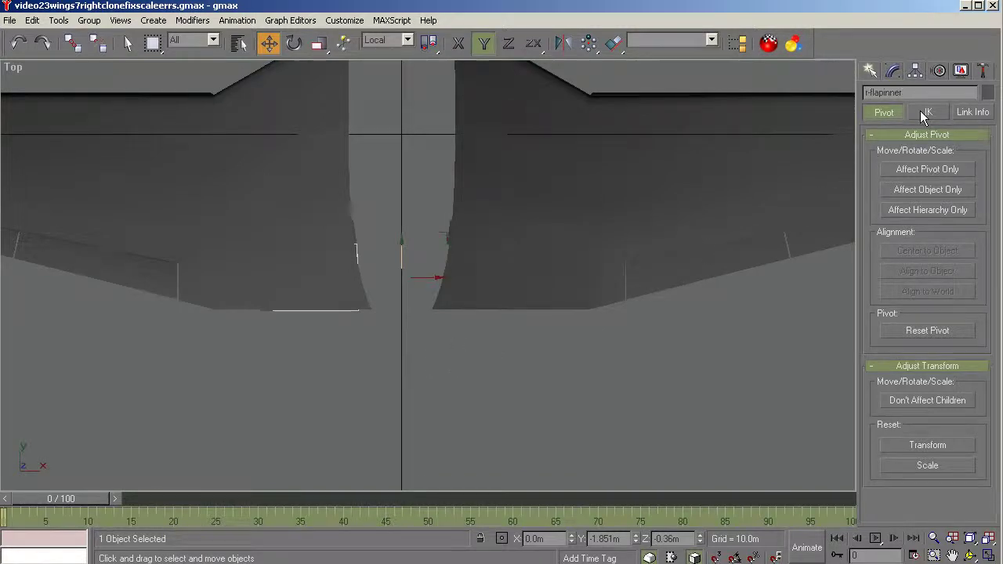
Mirror r-flapinner across the centerline with a Mirror modifier on the Z axis and collapse its modifier stack.
left_click(893, 72)
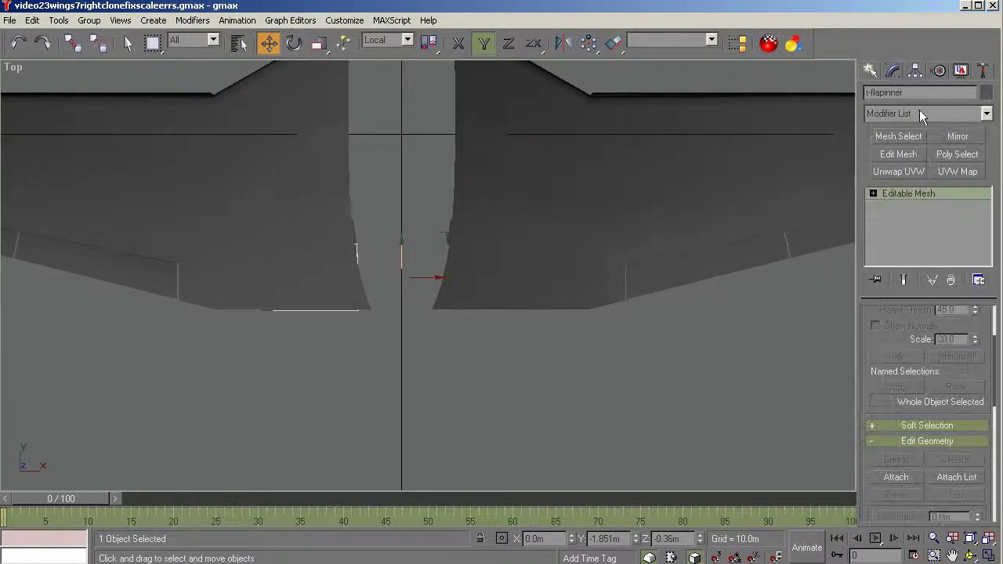
left_click(958, 136)
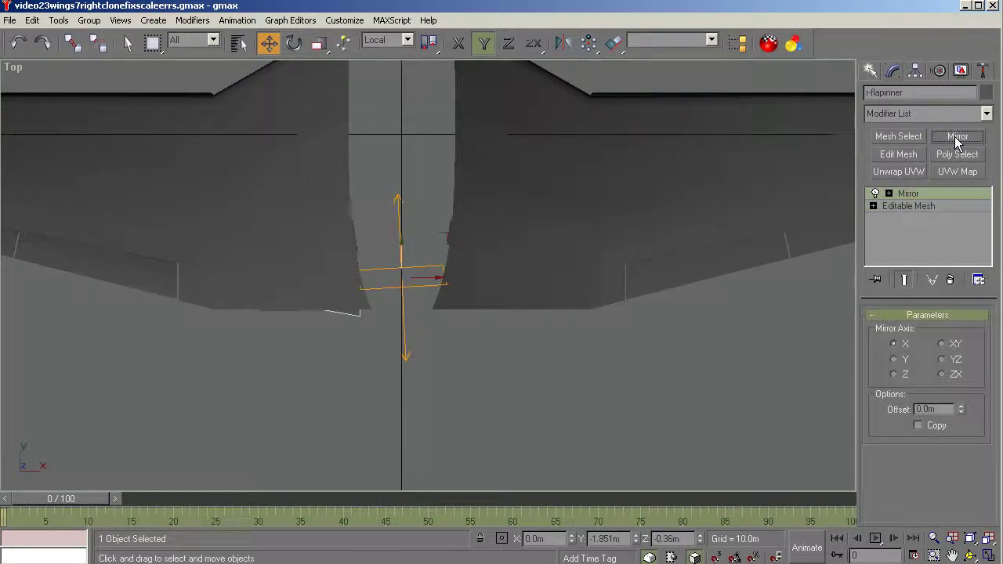
left_click(895, 375)
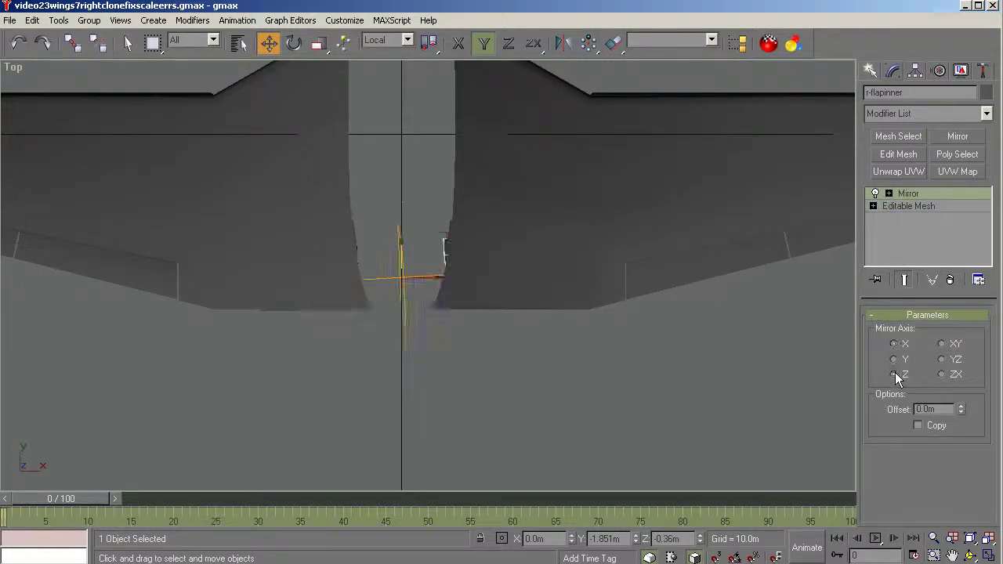
right_click(901, 196)
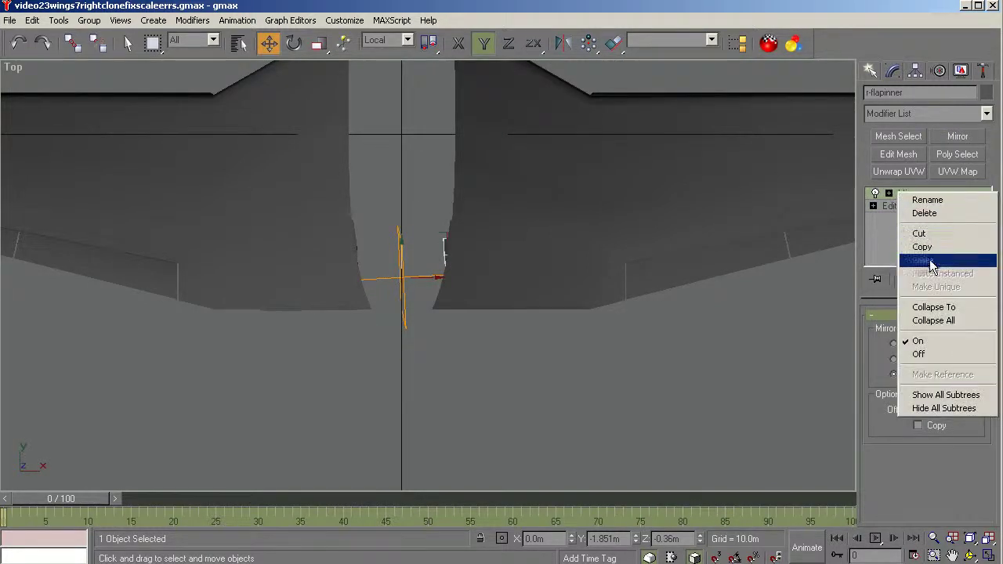
left_click(934, 321)
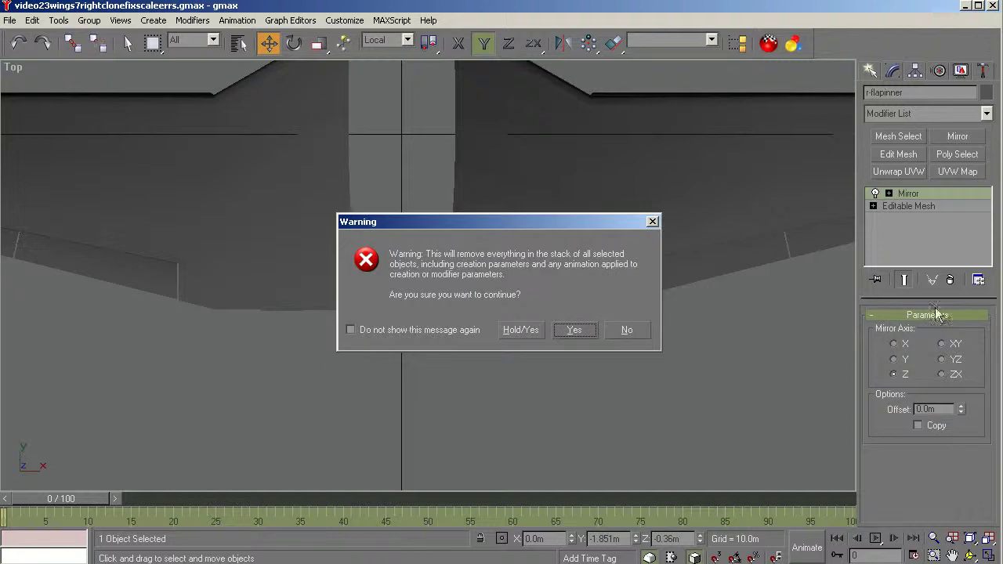
left_click(524, 331)
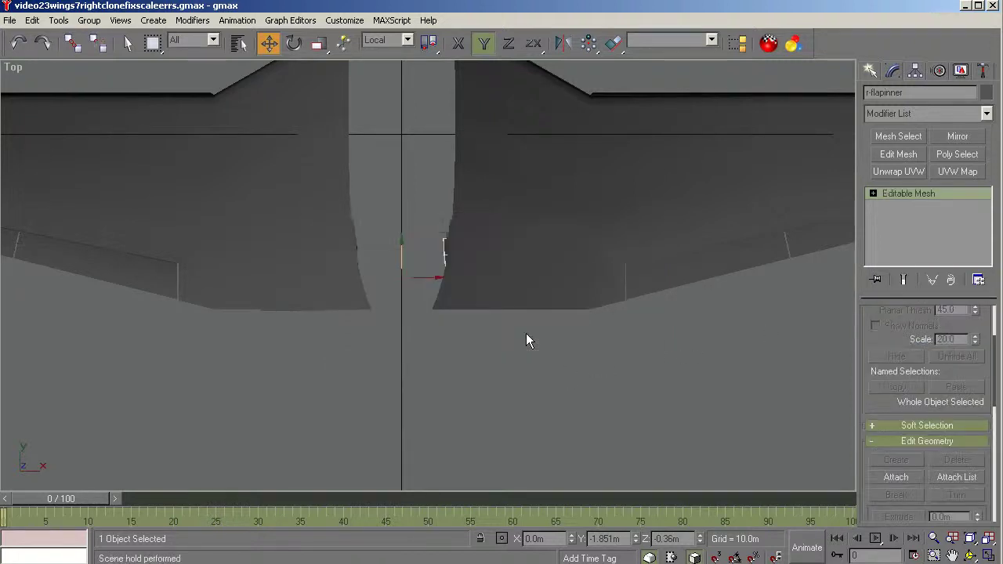
Link r-flapinner to r_flap_02 as its parent.
left_click(969, 555)
left_click_drag(450, 367, 495, 279)
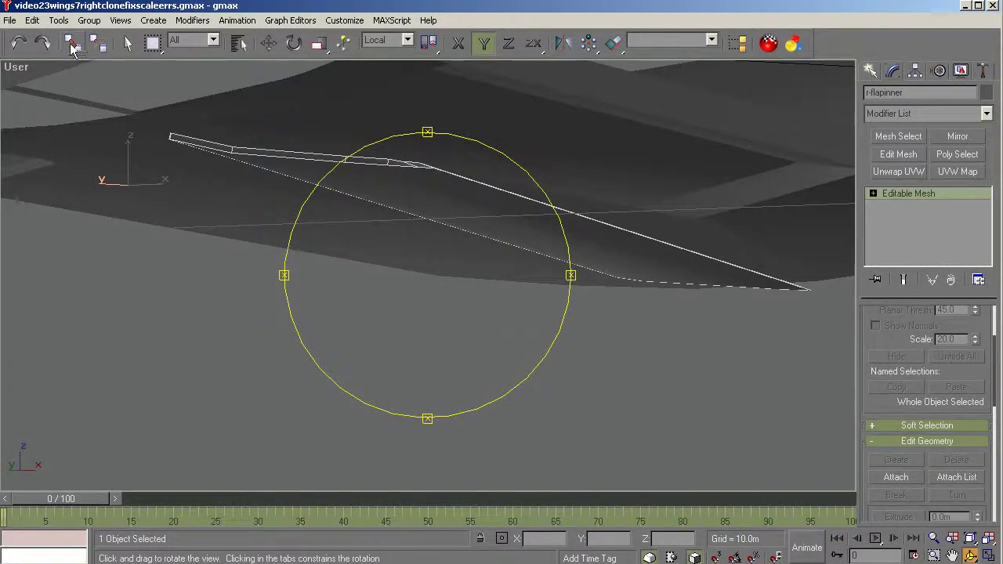
left_click(71, 44)
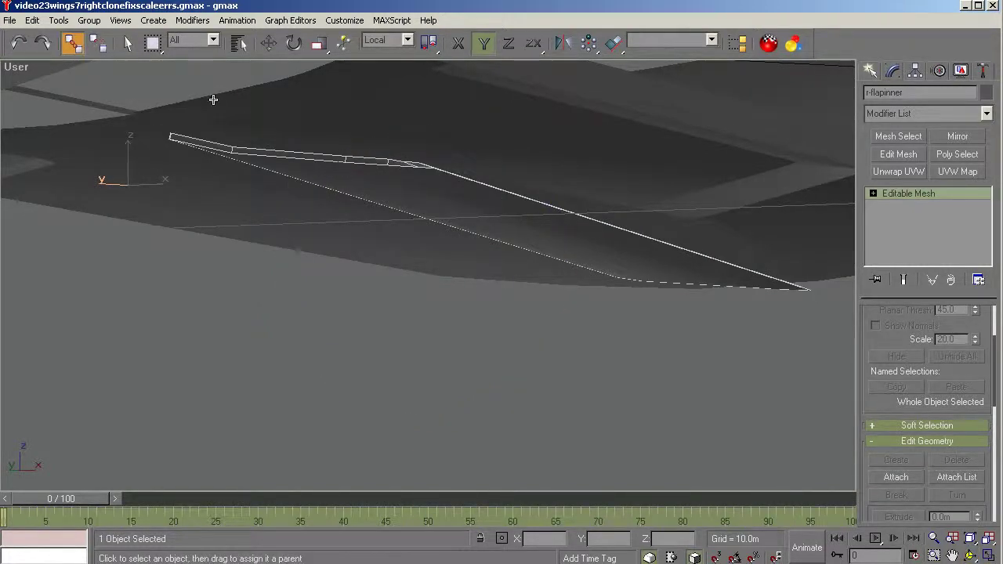
scroll(354, 154, "up", 2)
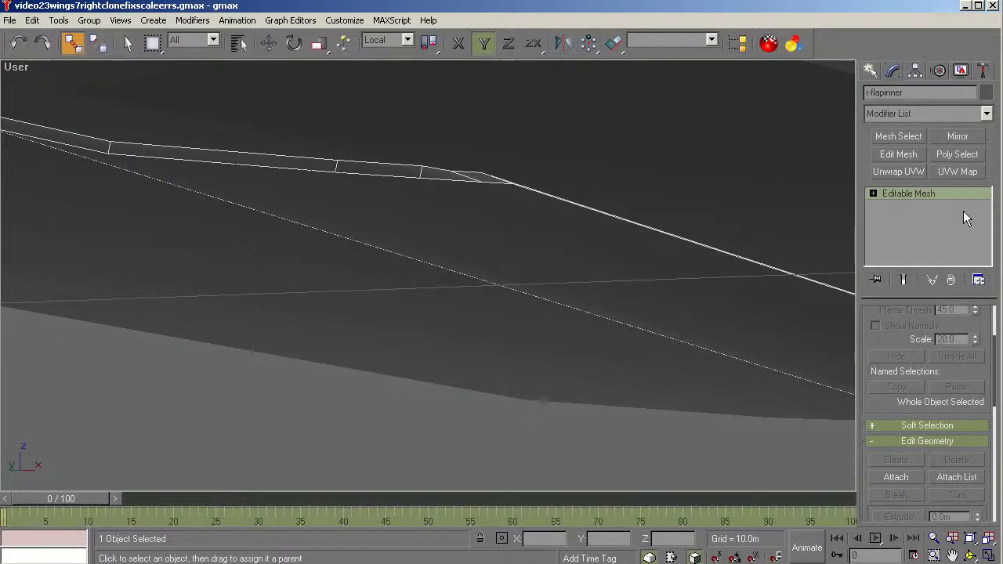
left_click(969, 555)
left_click_drag(396, 287, 412, 298)
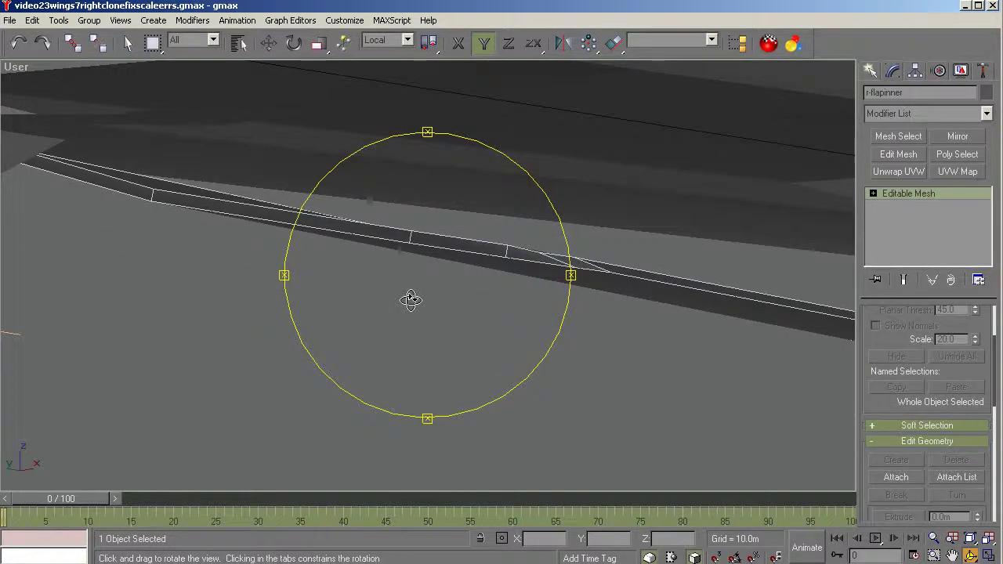
right_click(379, 324)
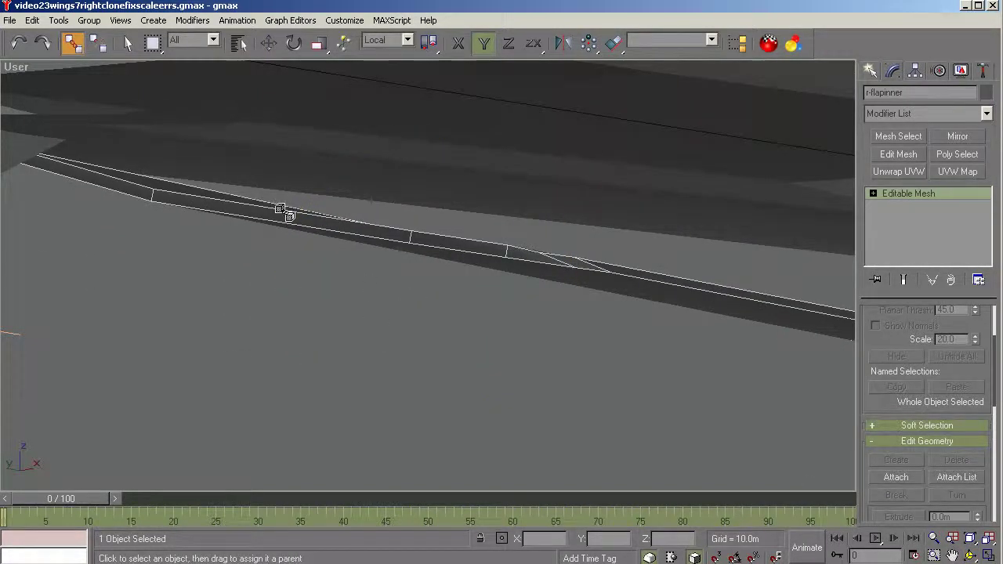
left_click_drag(22, 333, 562, 280)
left_click(128, 43)
Select navlitelens-l by name, center its pivot on the object and align it to the world axes.
left_click(238, 43)
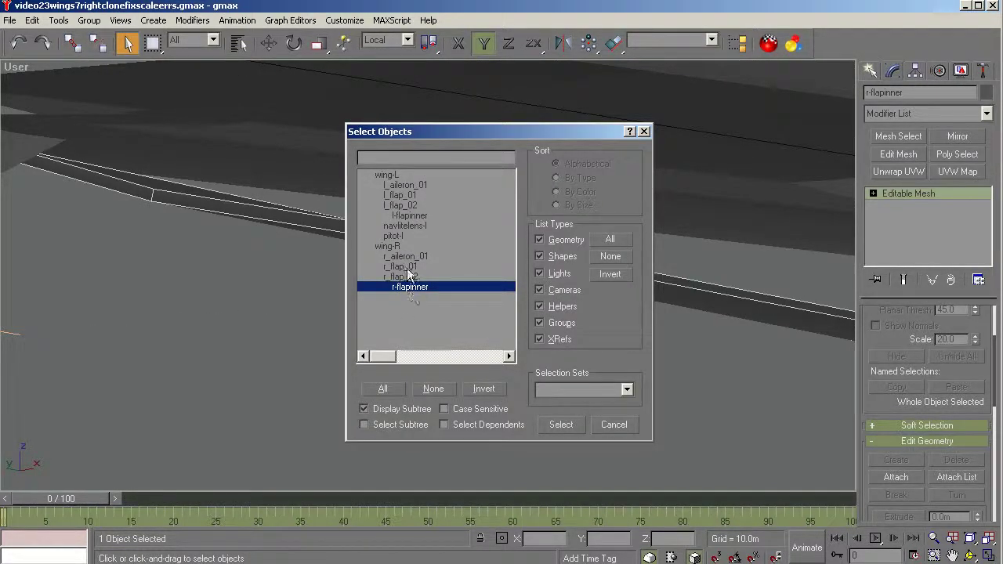
left_click(405, 227)
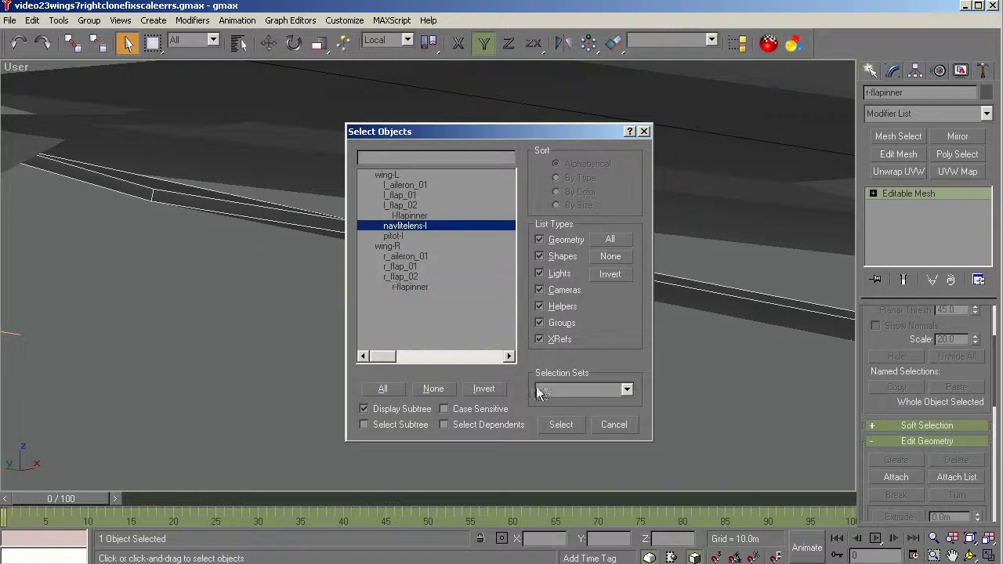
left_click(550, 425)
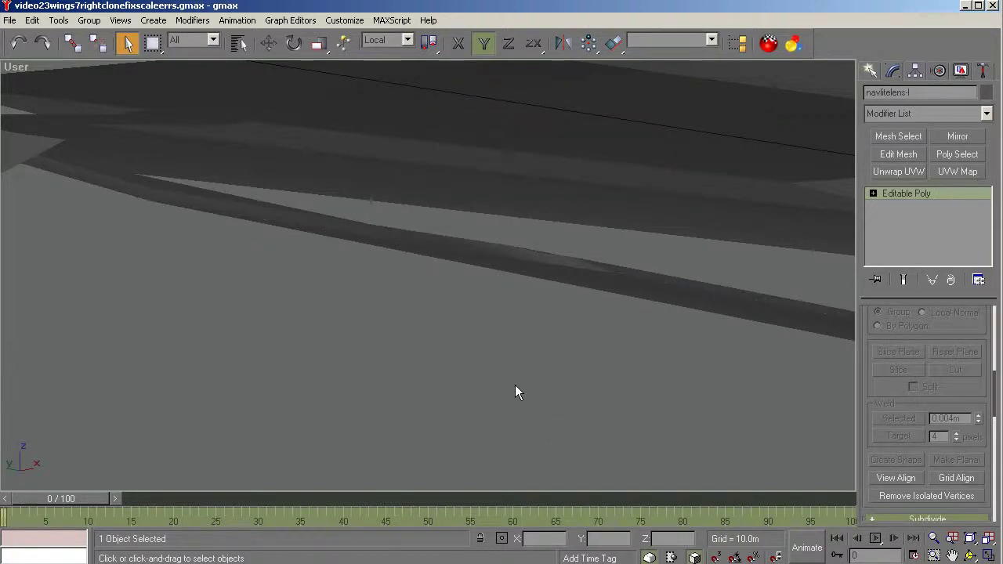
key("t")
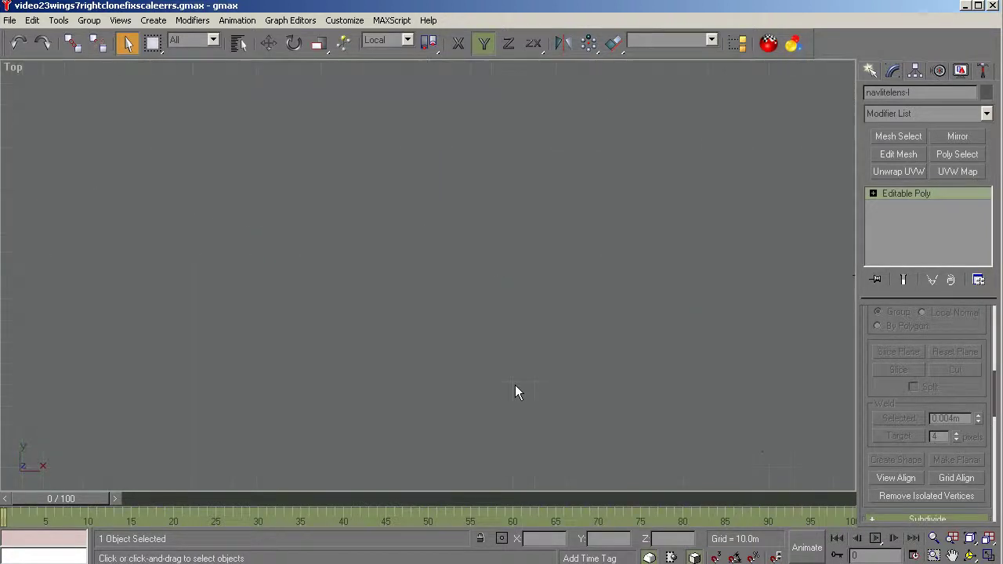
left_click(934, 538)
left_click_drag(346, 370, 44, 377)
left_click_drag(43, 298, 52, 334)
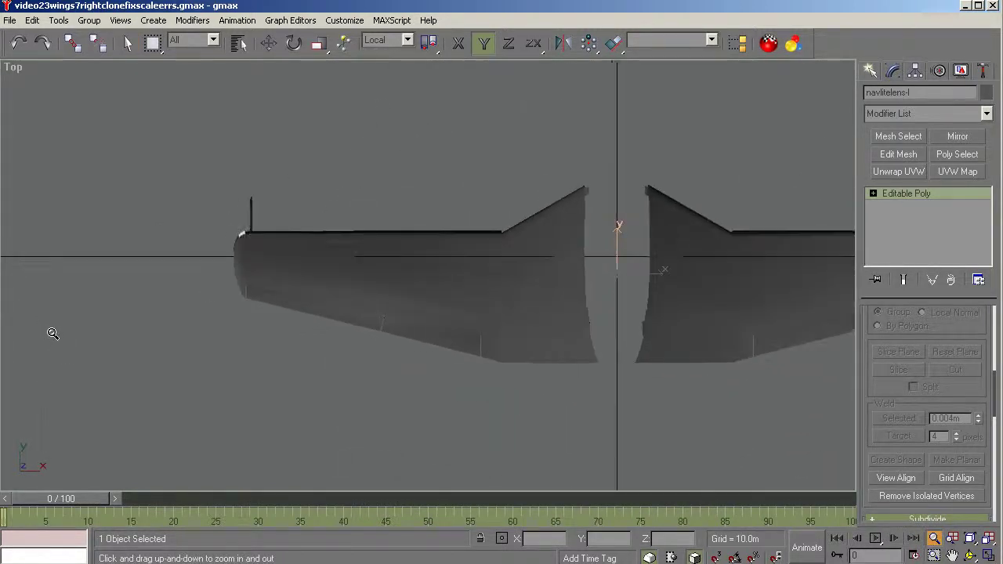
left_click(914, 70)
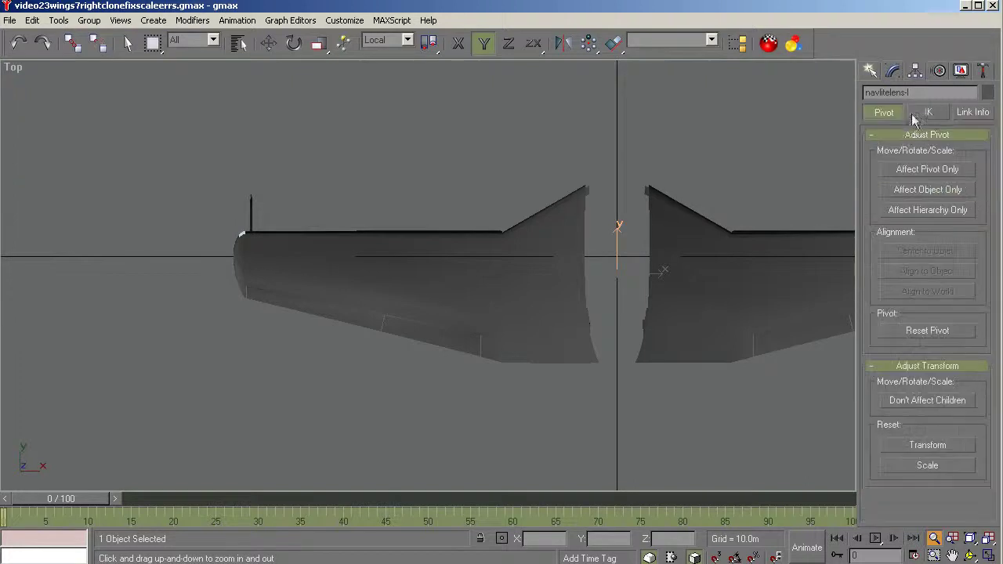
left_click(921, 171)
left_click(913, 250)
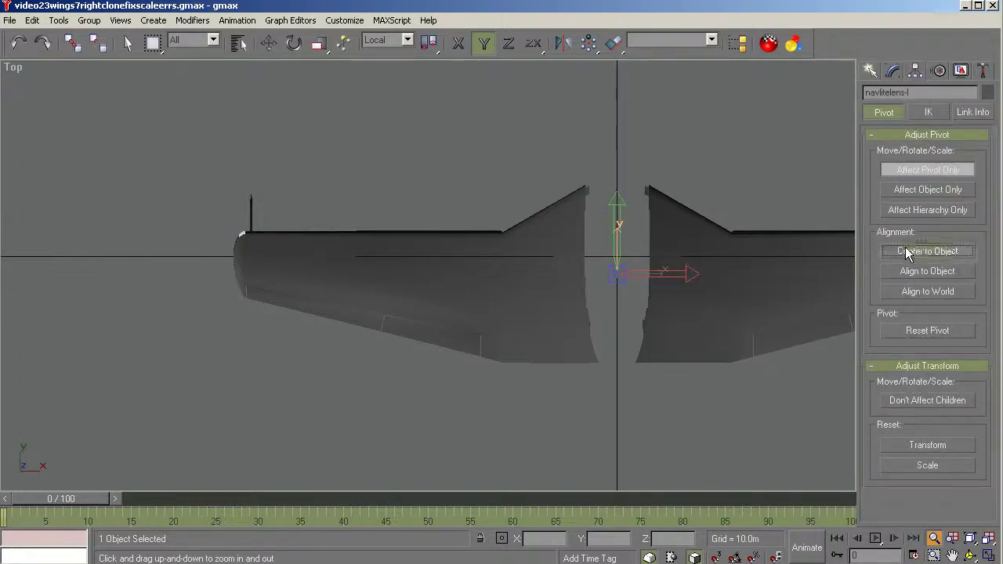
left_click(911, 293)
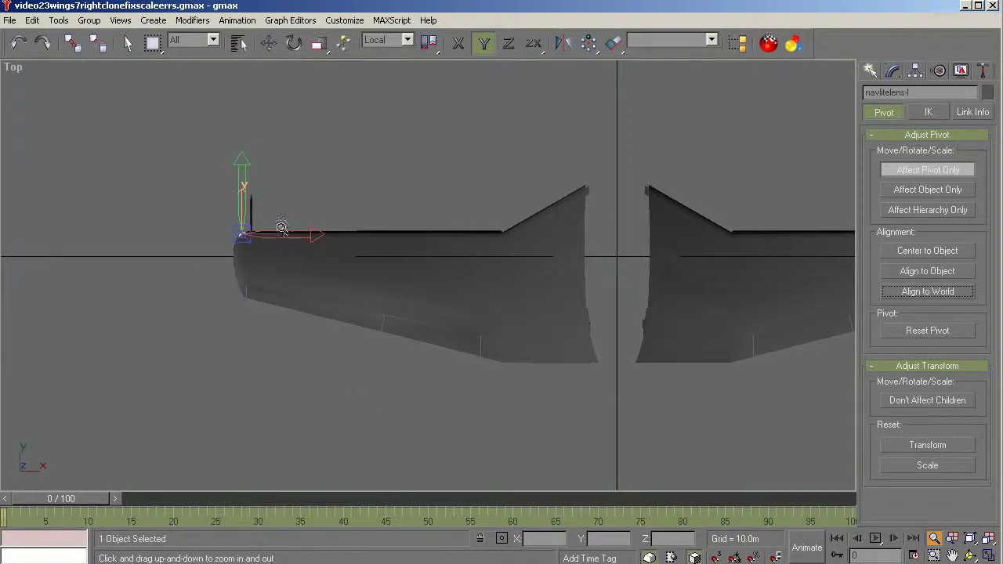
left_click(268, 45)
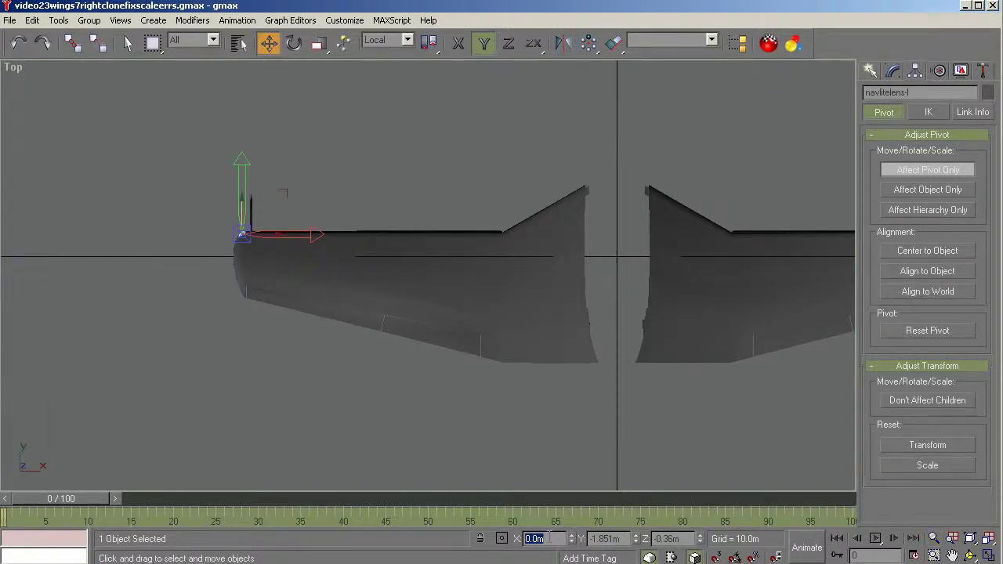
left_click(264, 236)
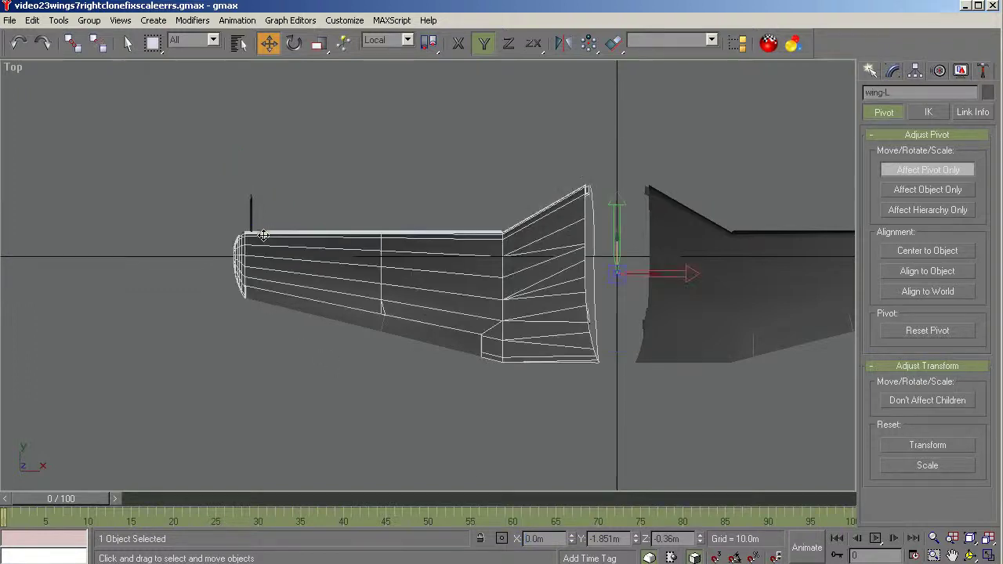
left_click(18, 44)
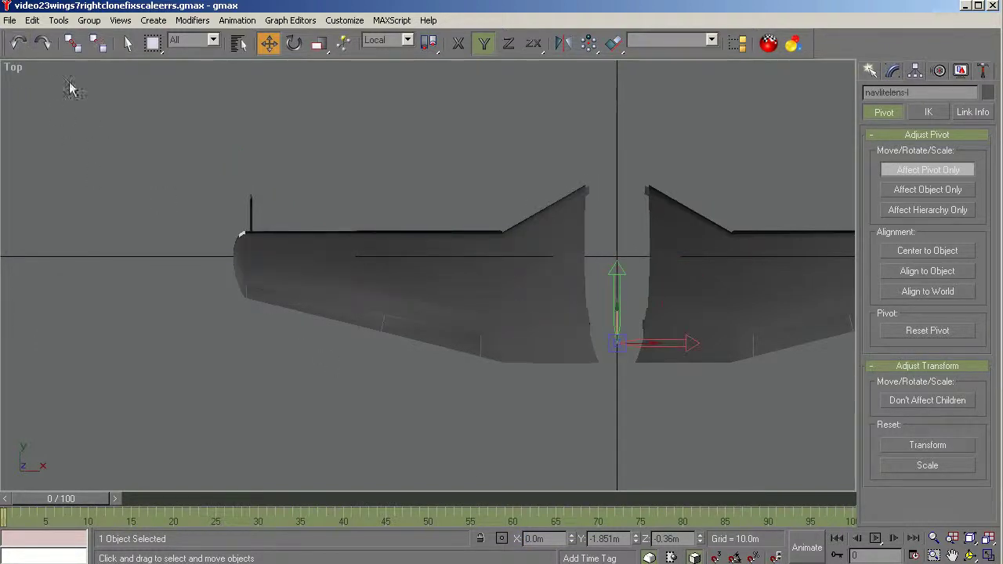
left_click(19, 43)
left_click_drag(252, 235, 242, 235)
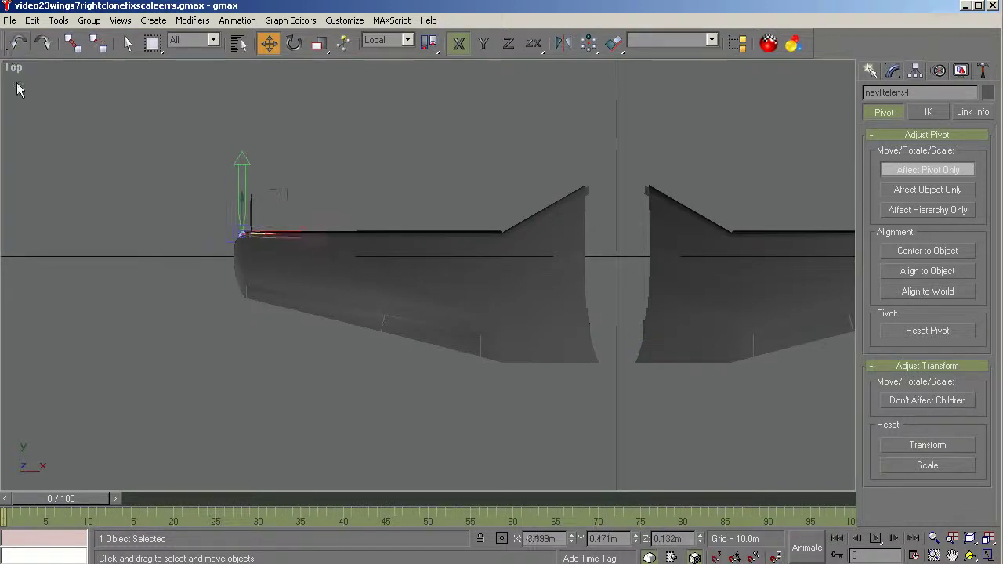
Set the X position of navlitelens-l's pivot to 0 on the centerline and finish the pivot adjustment.
double_click(542, 538)
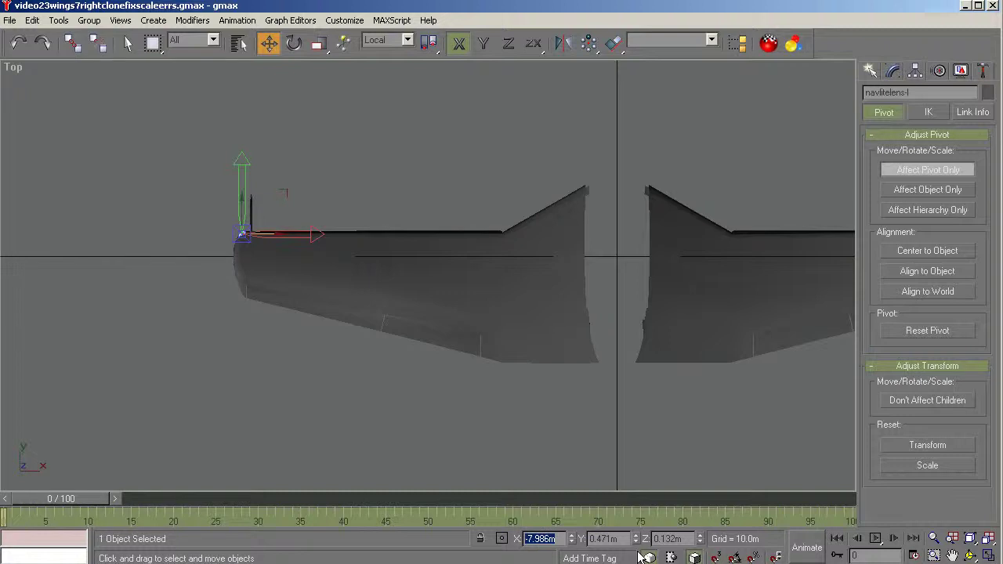
type("0")
key("Tab")
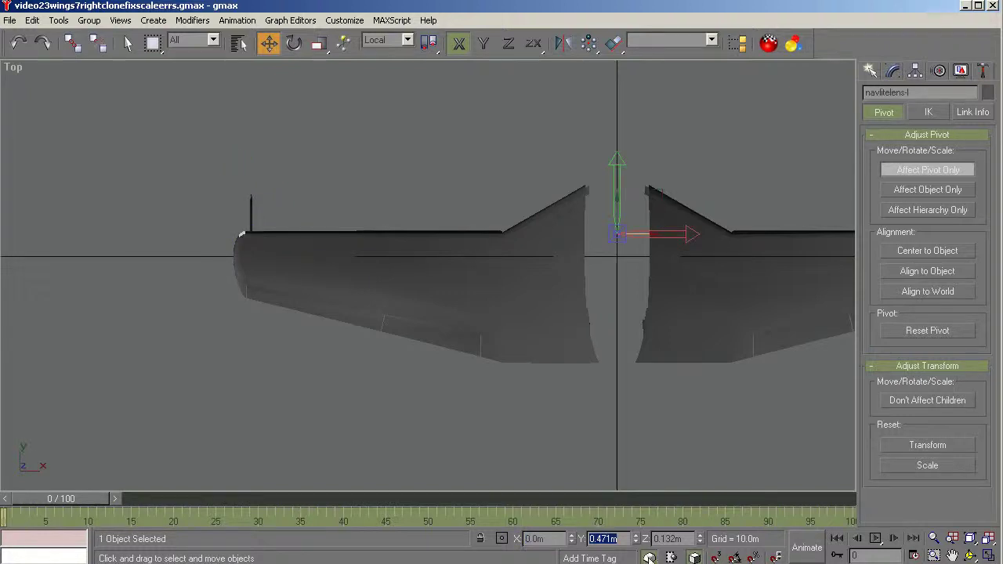
left_click(907, 176)
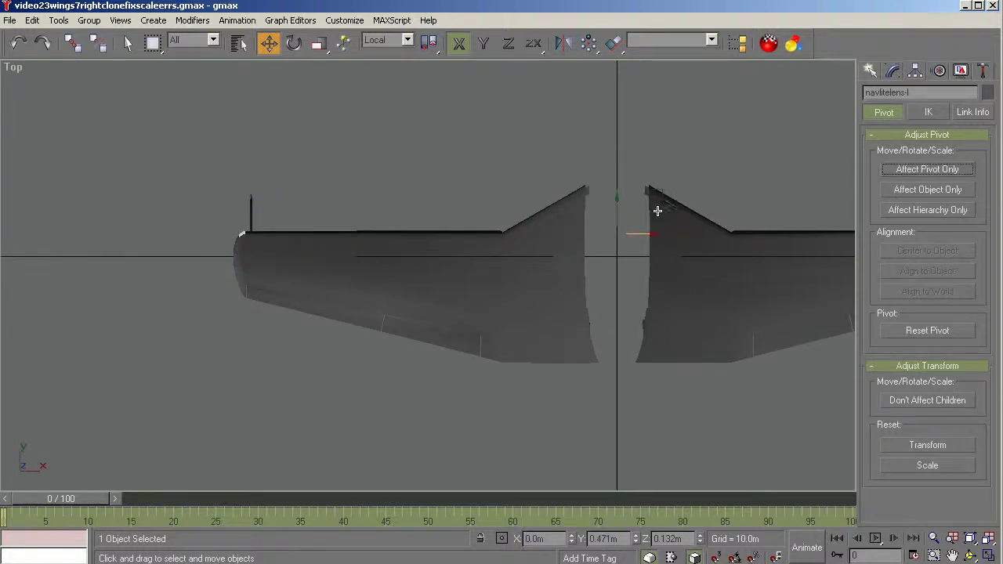
Clone navlitelens-l in place as one copy named navlitelens-r.
left_click_drag(618, 221, 618, 218, "shift")
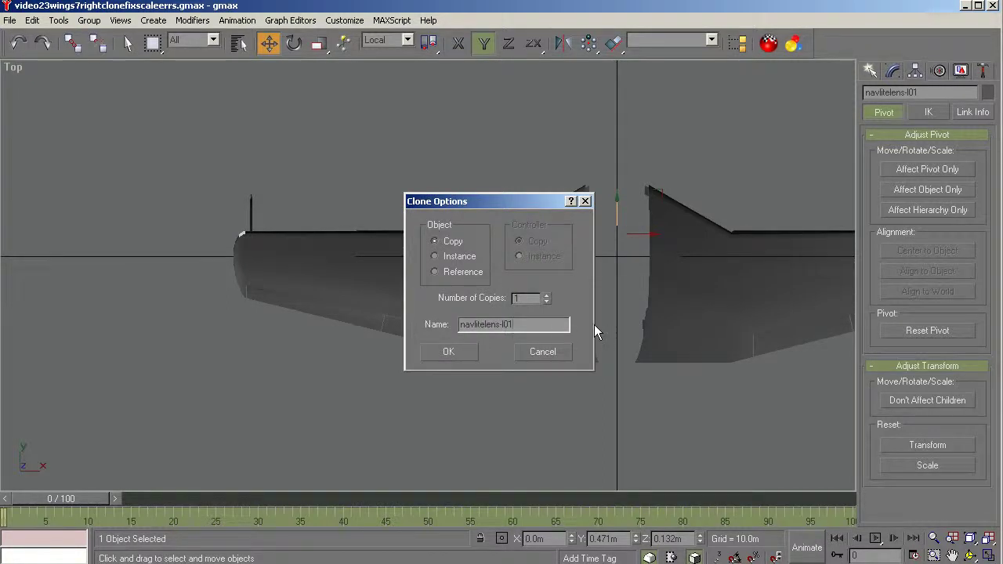
key("BackSpace")
key("BackSpace")
type("r")
key("BackSpace")
key("BackSpace")
type("r")
left_click(463, 351)
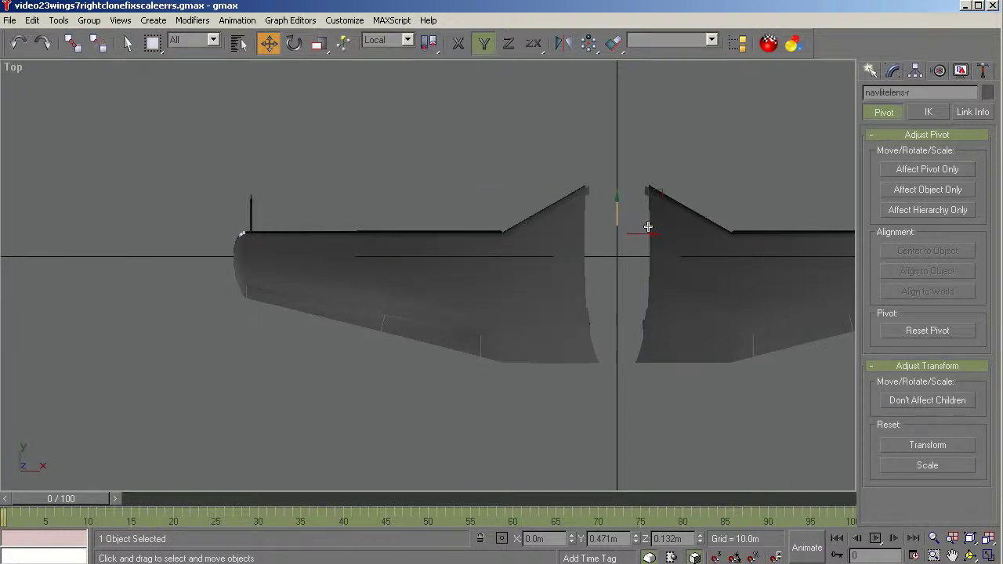
Mirror navlitelens-r across the centerline with a Mirror modifier on the X axis and collapse its modifier stack.
left_click(895, 71)
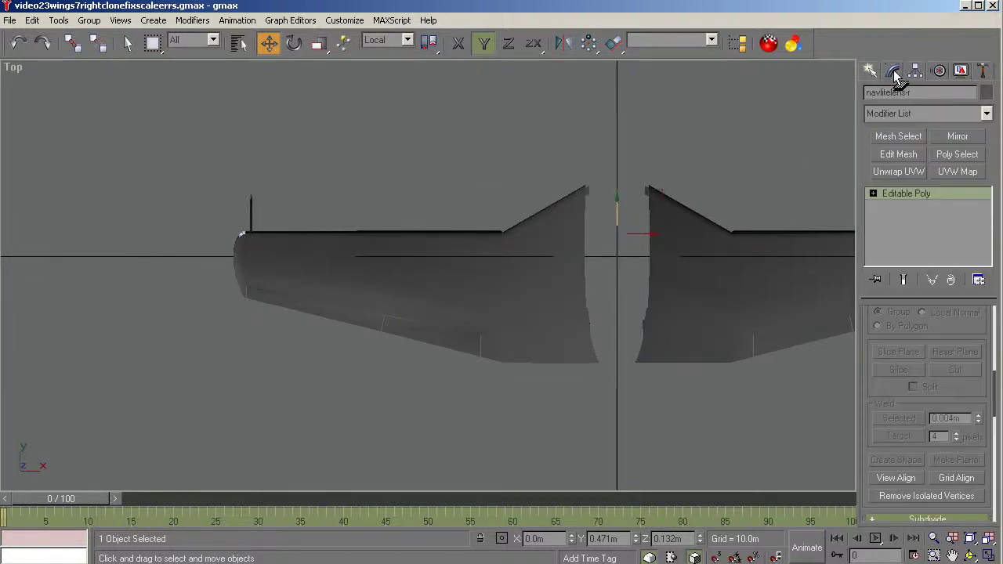
left_click(958, 137)
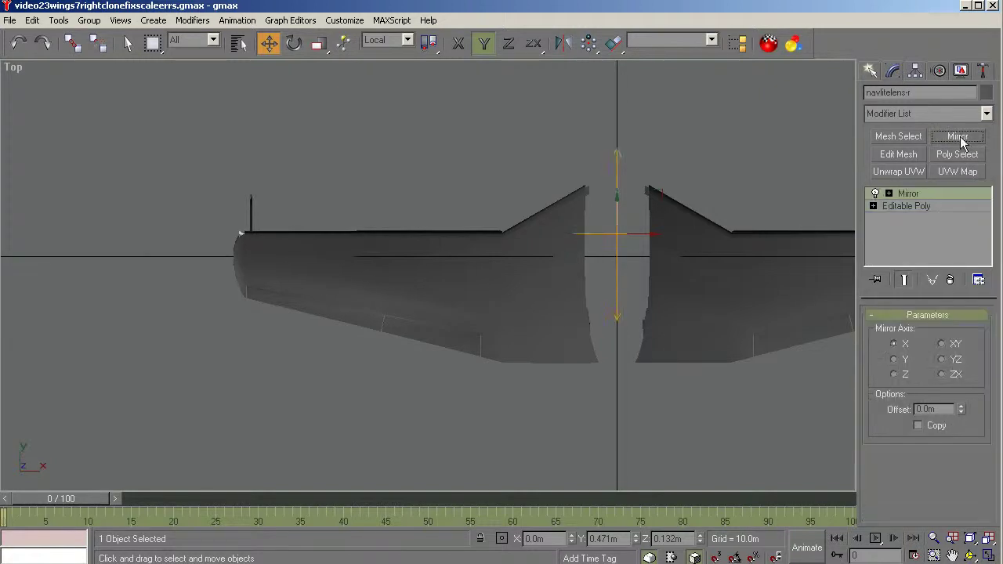
right_click(921, 196)
left_click(950, 320)
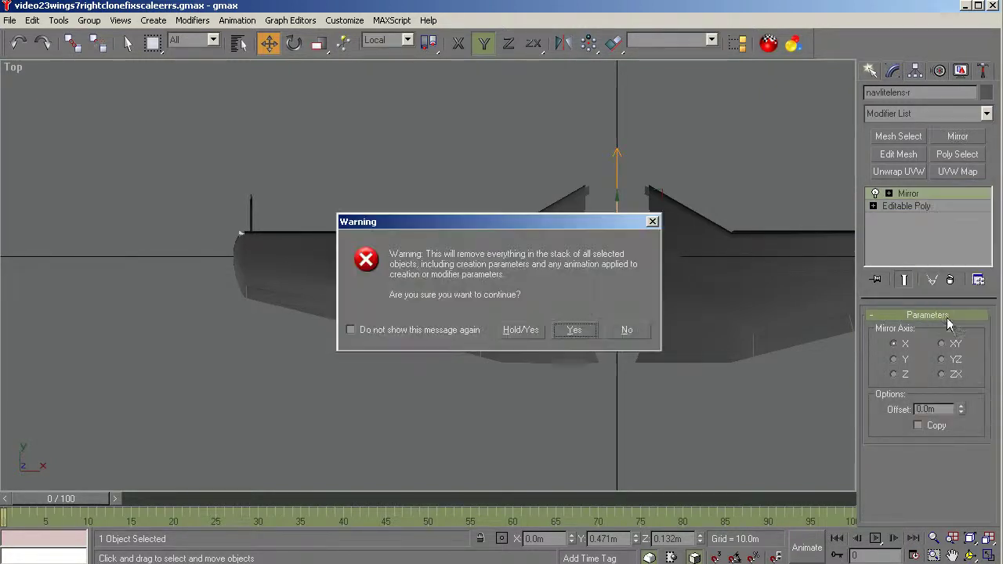
left_click(524, 330)
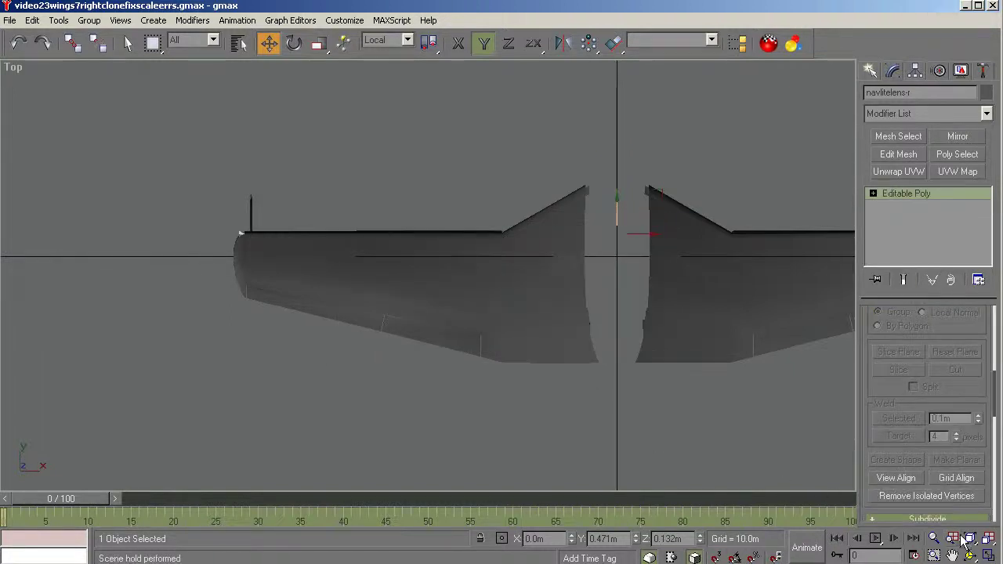
Select navlitelens-r by name from the object list.
left_click(953, 555)
left_click_drag(748, 440, 541, 432)
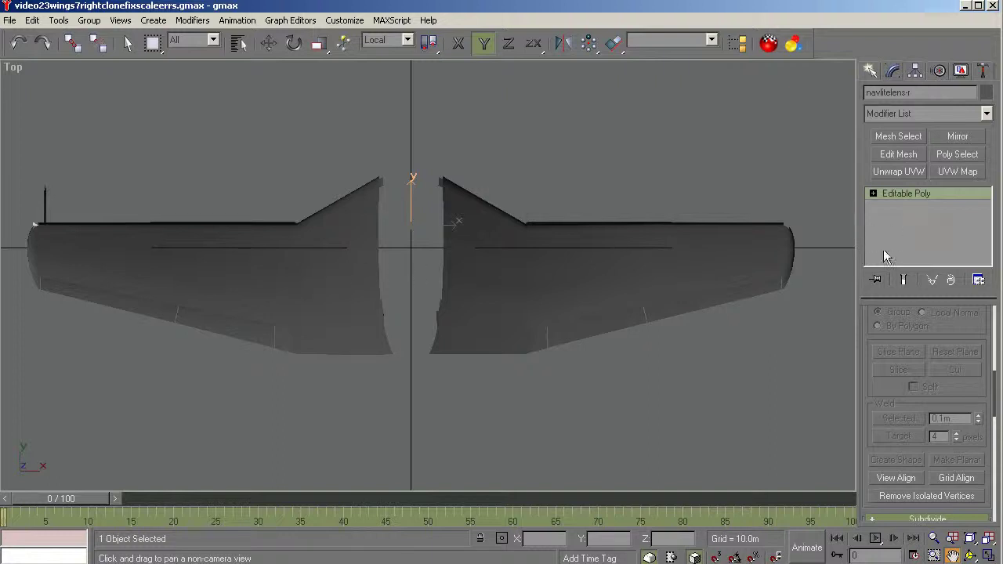
left_click(239, 43)
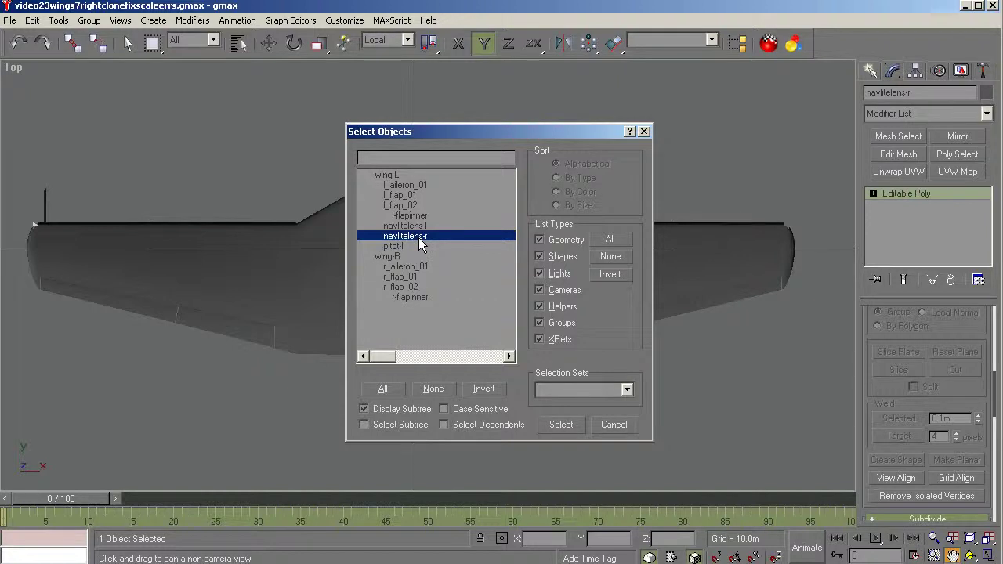
left_click(558, 425)
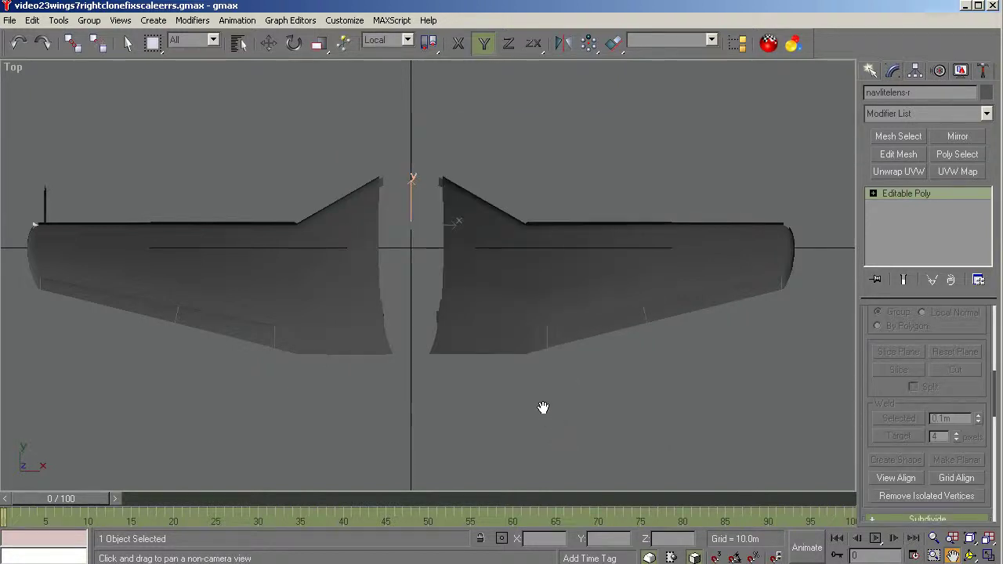
Mirror navlitelens-r on the Z axis with another Mirror modifier and collapse its modifier stack.
left_click(971, 538)
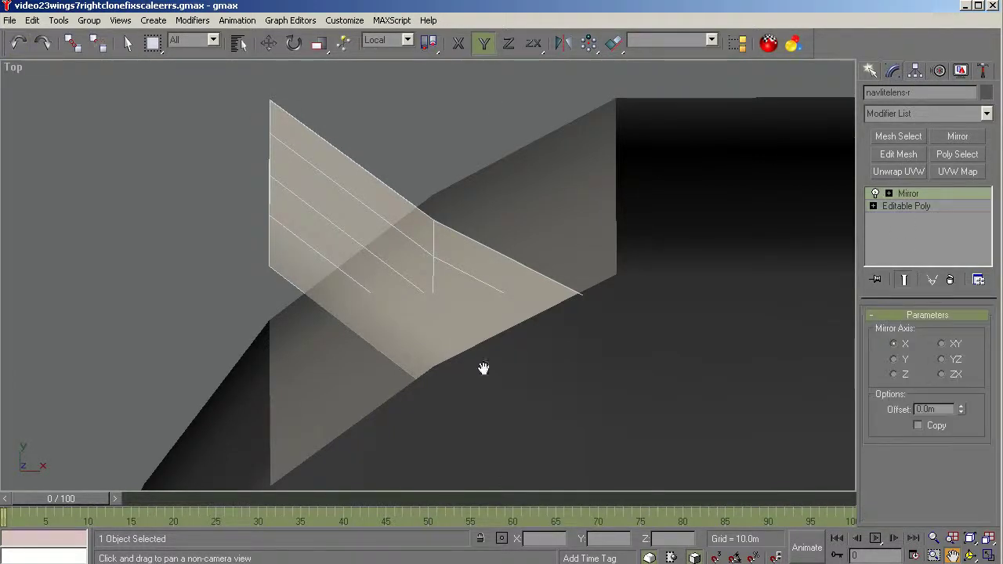
left_click(898, 375)
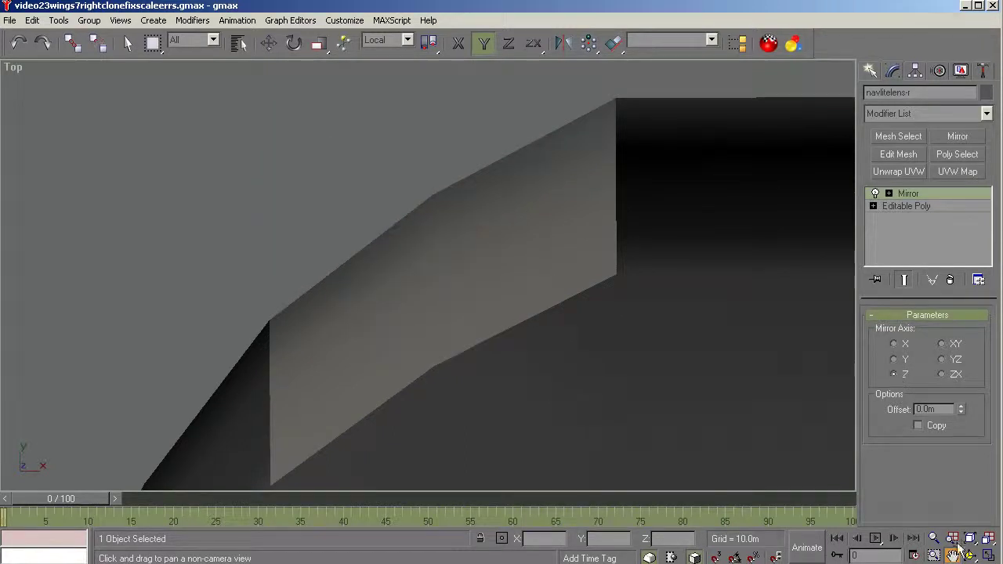
left_click(972, 539)
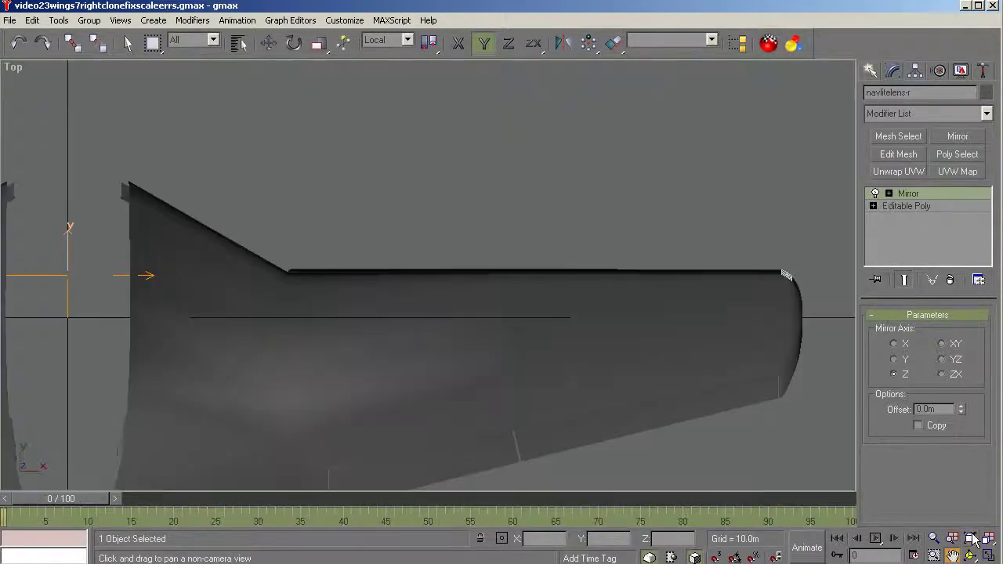
right_click(889, 196)
left_click(925, 319)
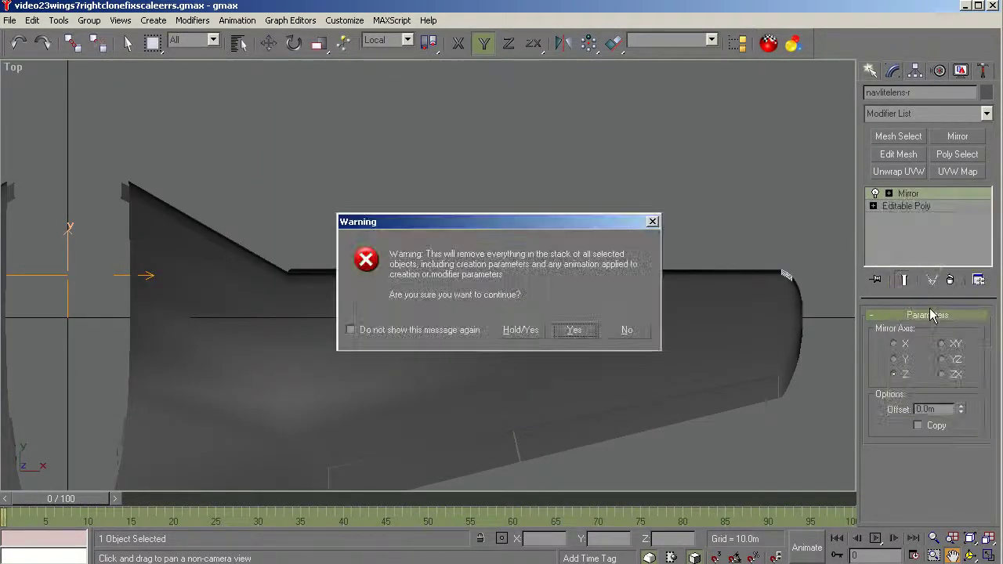
left_click(528, 328)
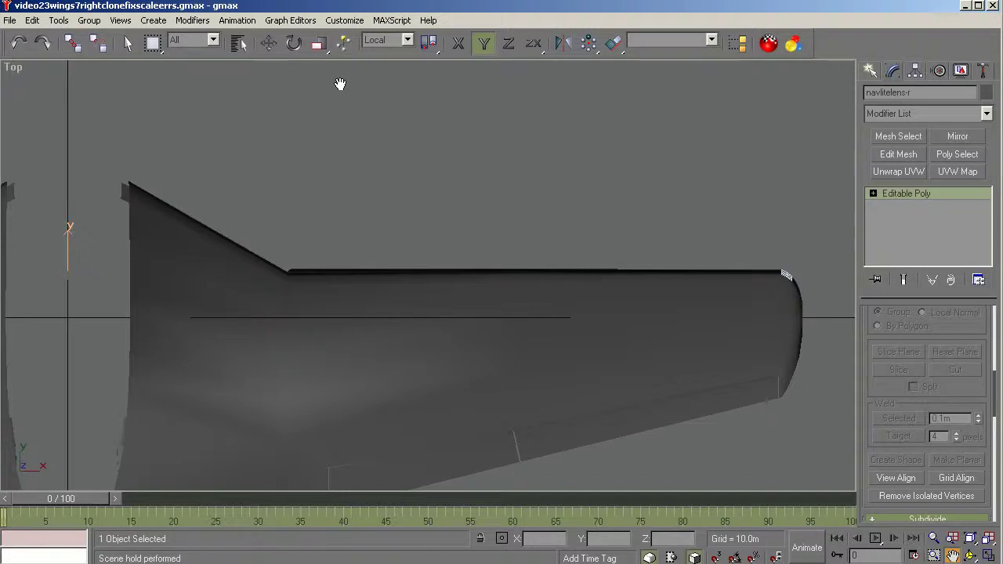
Link navlitelens-r to the right wing as its parent and return to object selection.
left_click(75, 43)
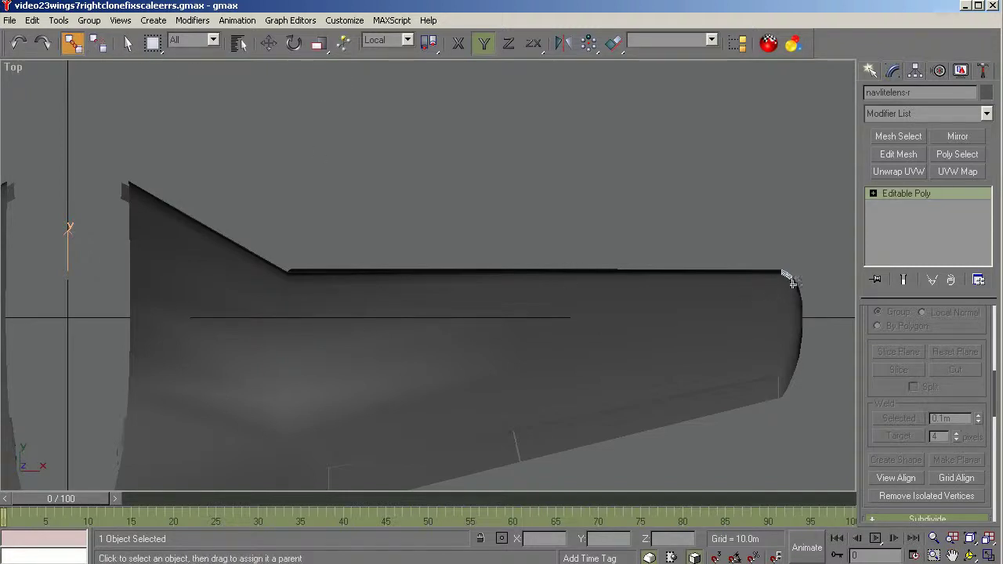
left_click_drag(755, 286, 774, 286)
left_click(128, 43)
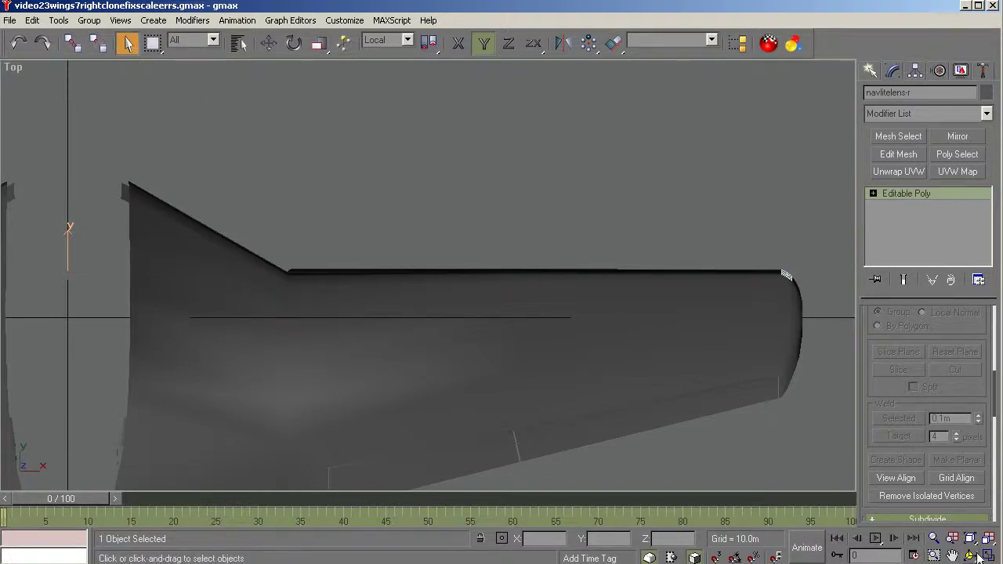
Select pitot-l by name, center its pivot to the object and align the pivot to the world.
left_click(970, 555)
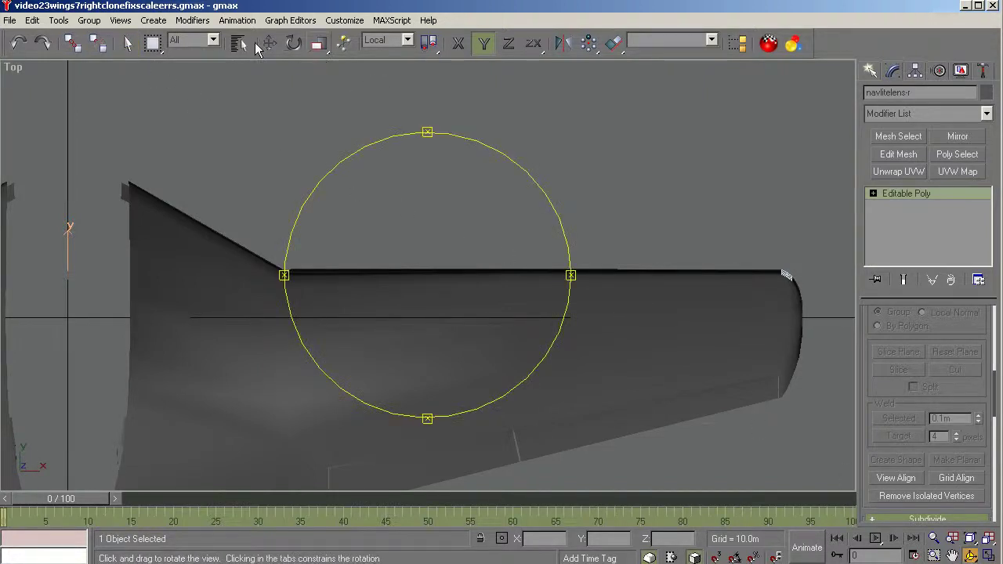
left_click(238, 44)
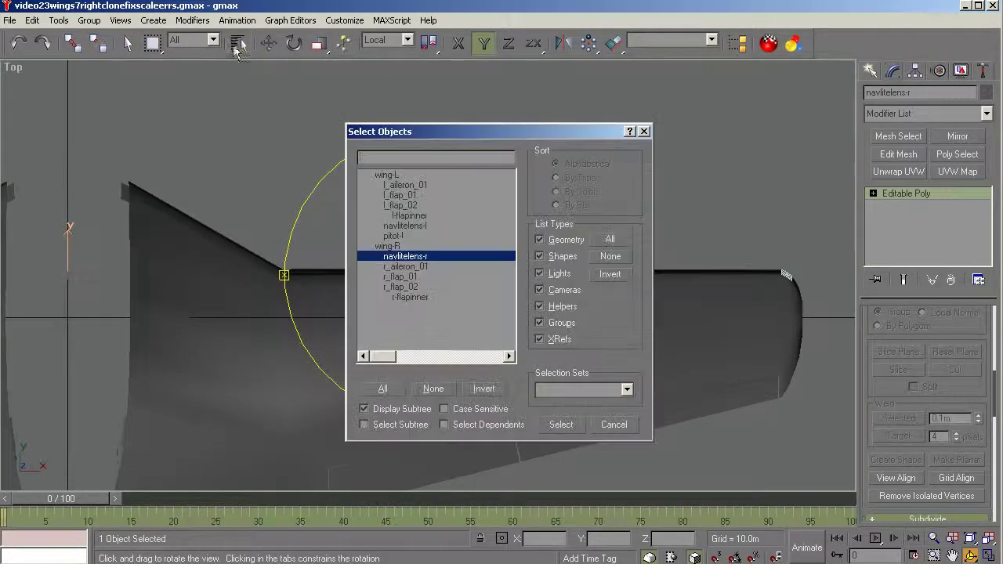
left_click(403, 236)
left_click(565, 424)
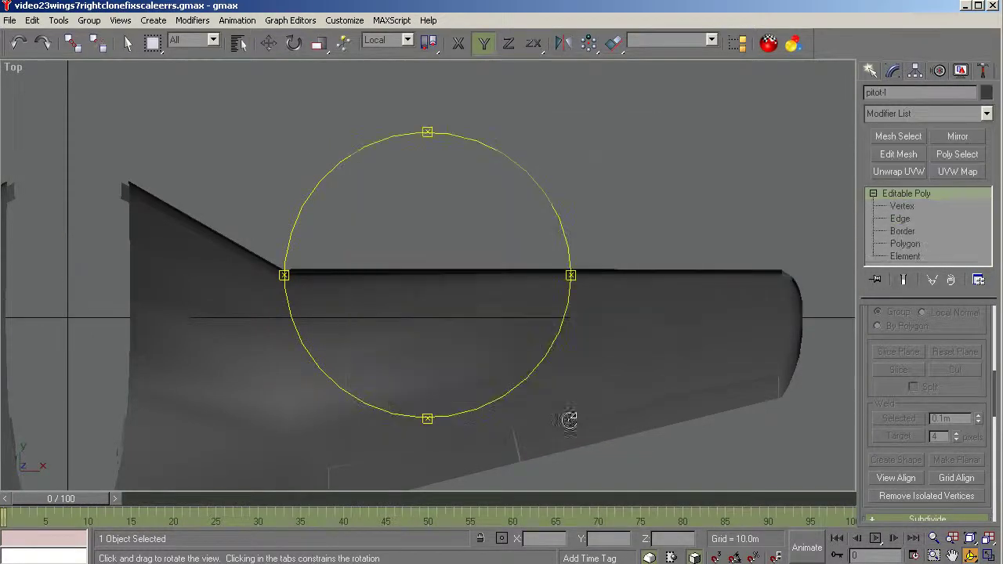
left_click(934, 539)
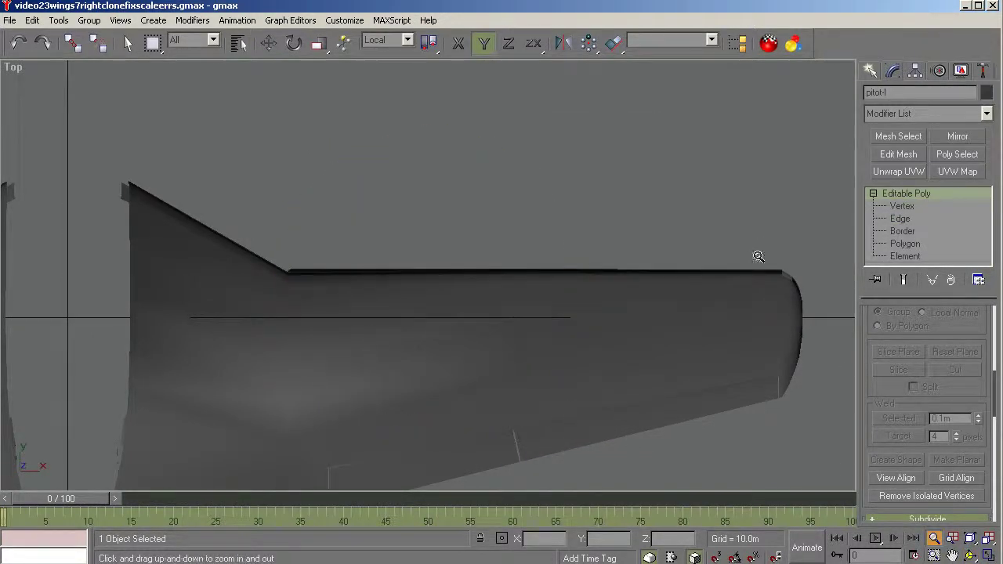
left_click_drag(759, 256, 777, 316)
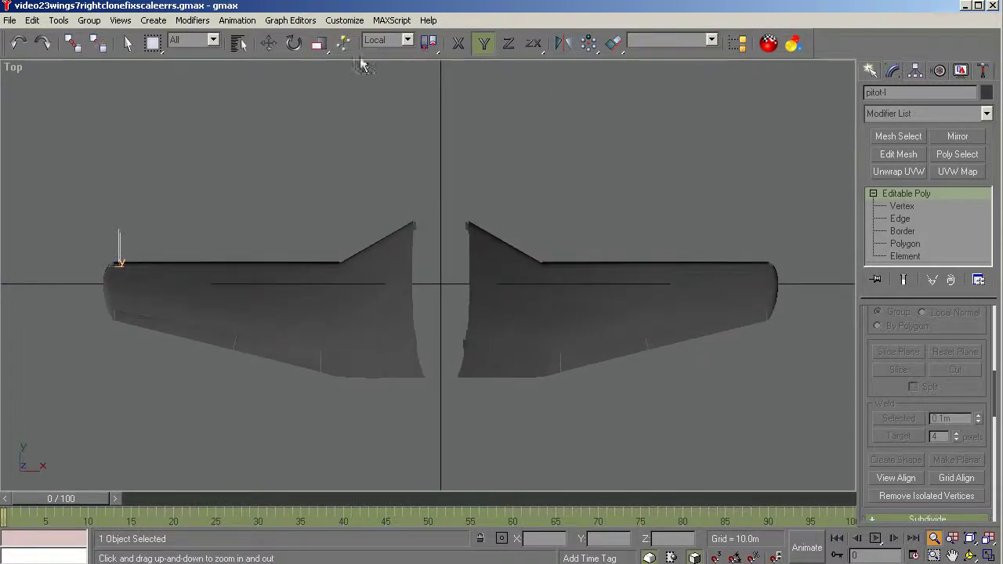
left_click(268, 44)
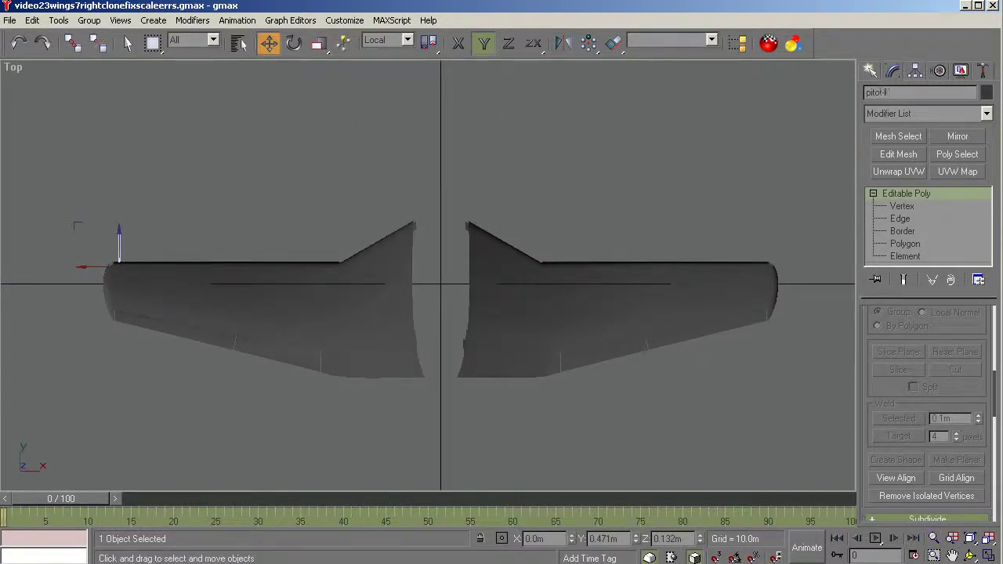
left_click(917, 72)
left_click(930, 169)
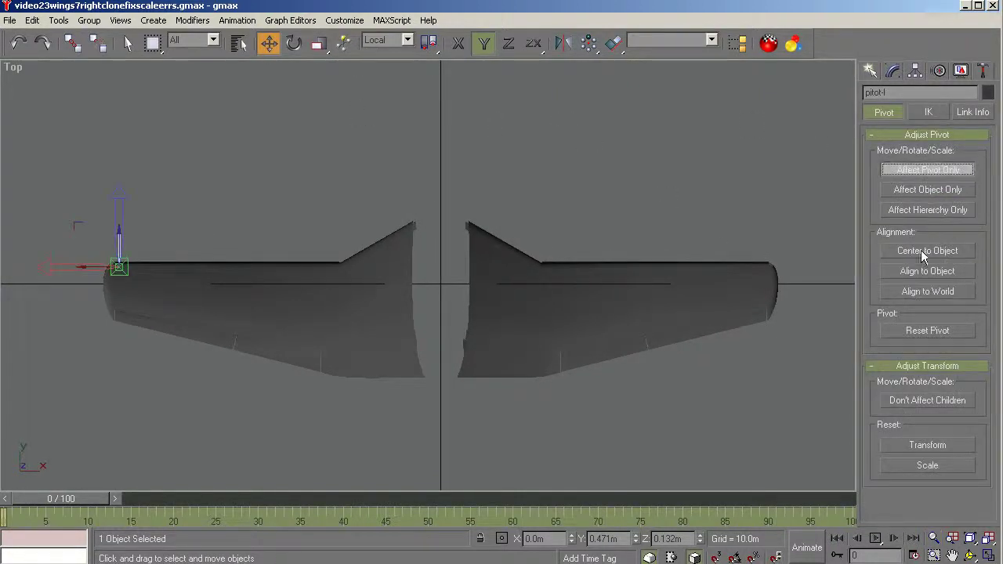
left_click(927, 251)
left_click(924, 292)
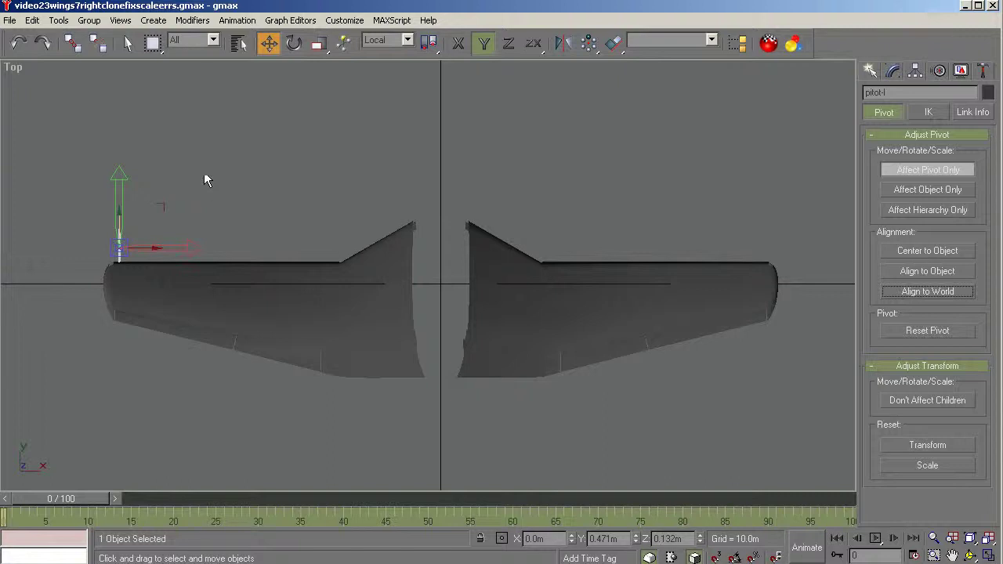
Set the X position of pitot-l's pivot to 0.0 m on the centerline and finish the pivot adjustment.
left_click_drag(142, 249, 138, 249)
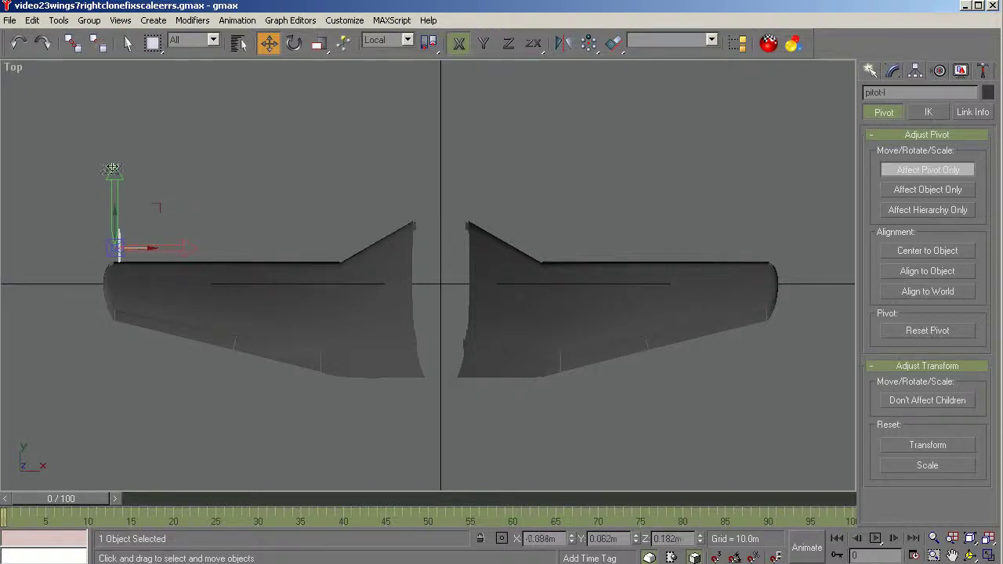
left_click(18, 43)
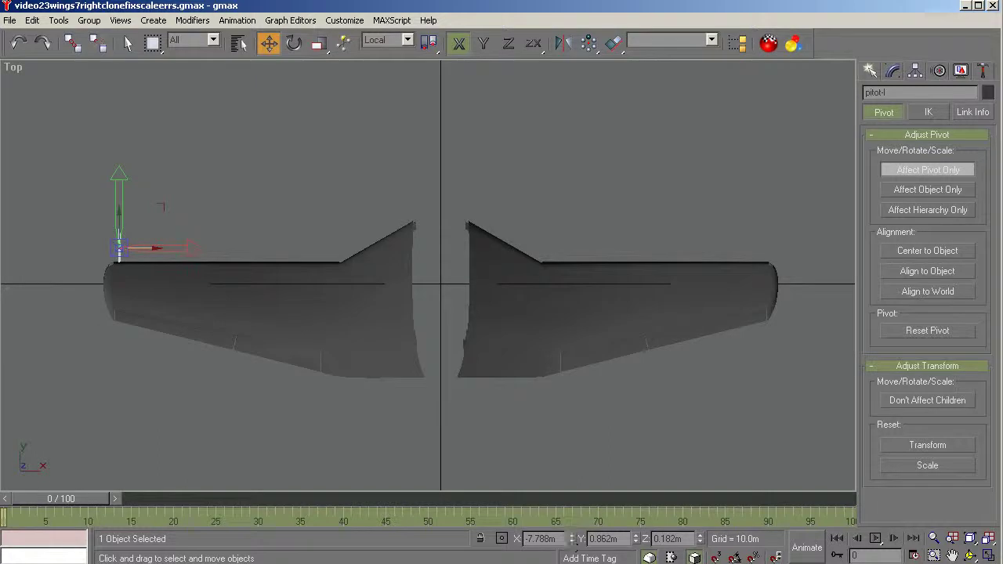
double_click(543, 538)
type("0.0m")
key("Tab")
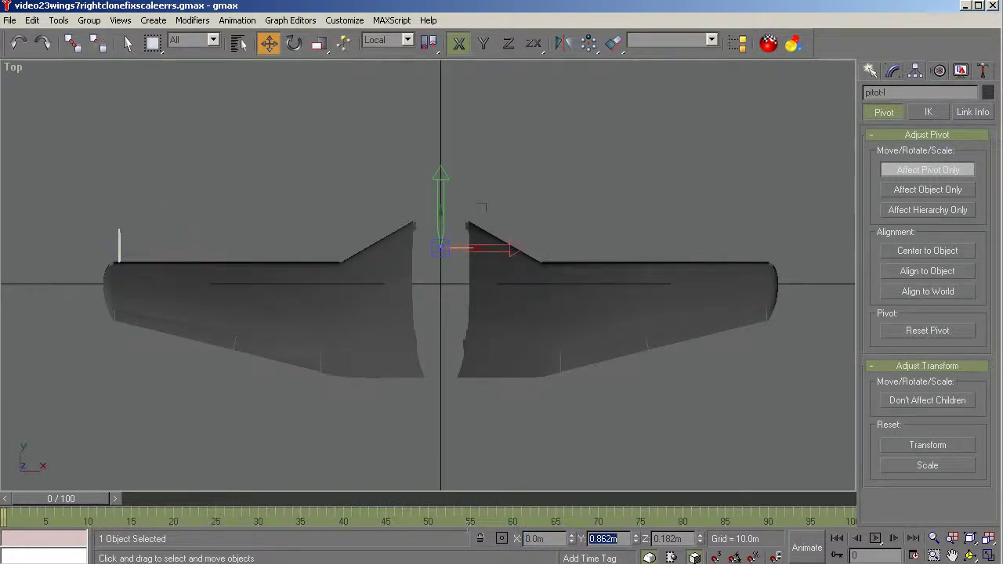
left_click(898, 171)
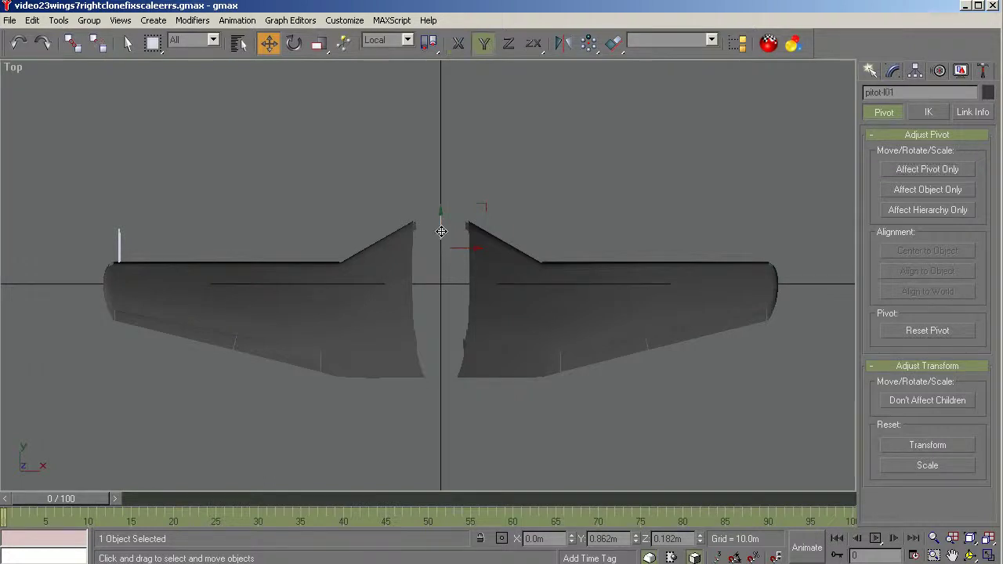
Clone pitot-l in place as one copy named pitot-r.
left_click_drag(439, 223, 473, 308, "shift")
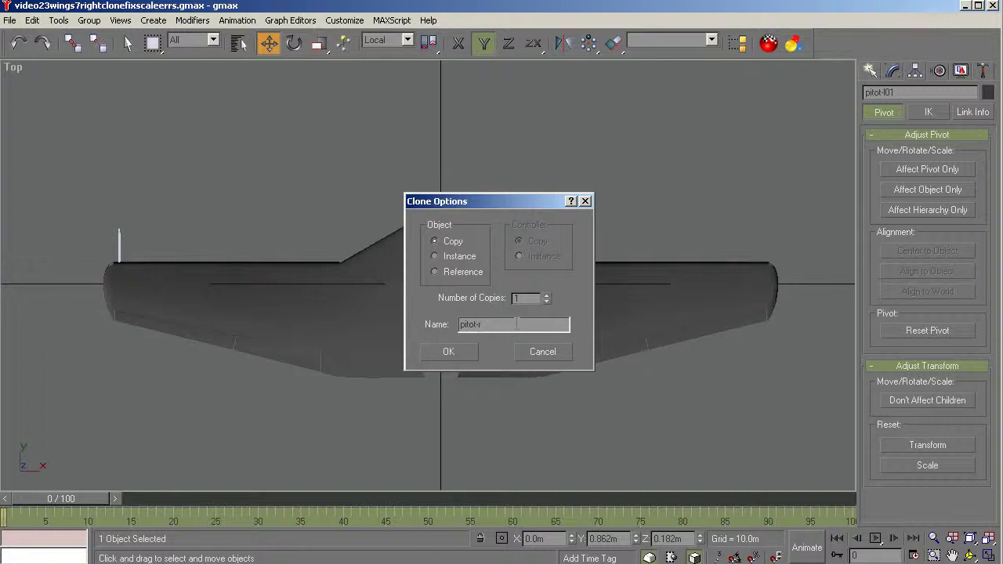
left_click(448, 351)
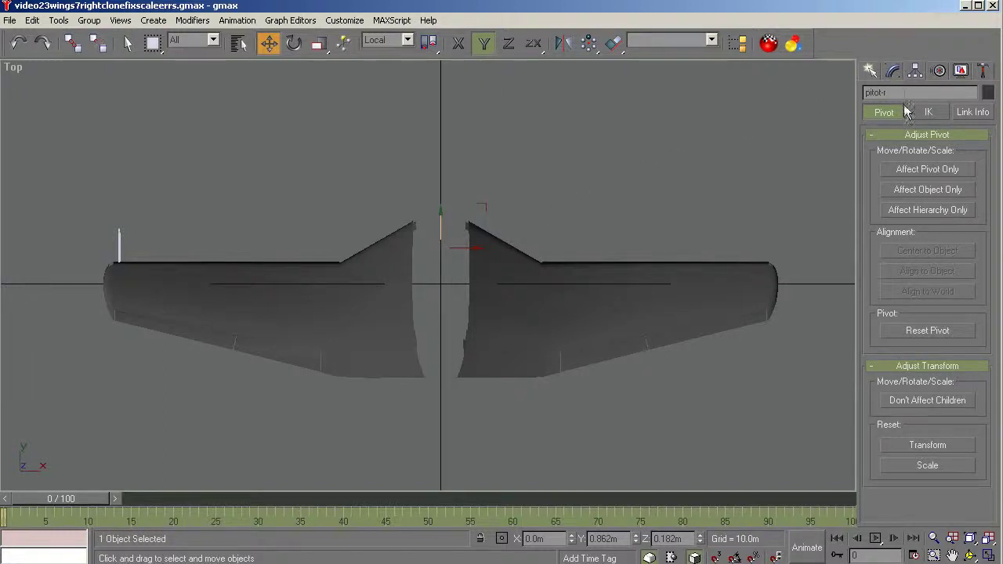
Mirror pitot-r across the centerline with a Mirror modifier on the X axis and collapse its modifier stack.
left_click(893, 72)
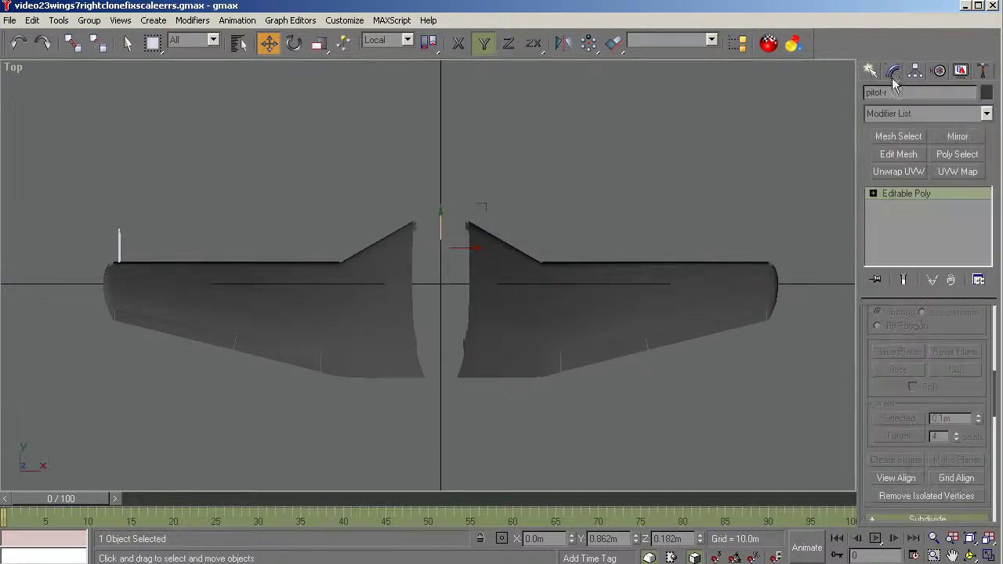
left_click(958, 137)
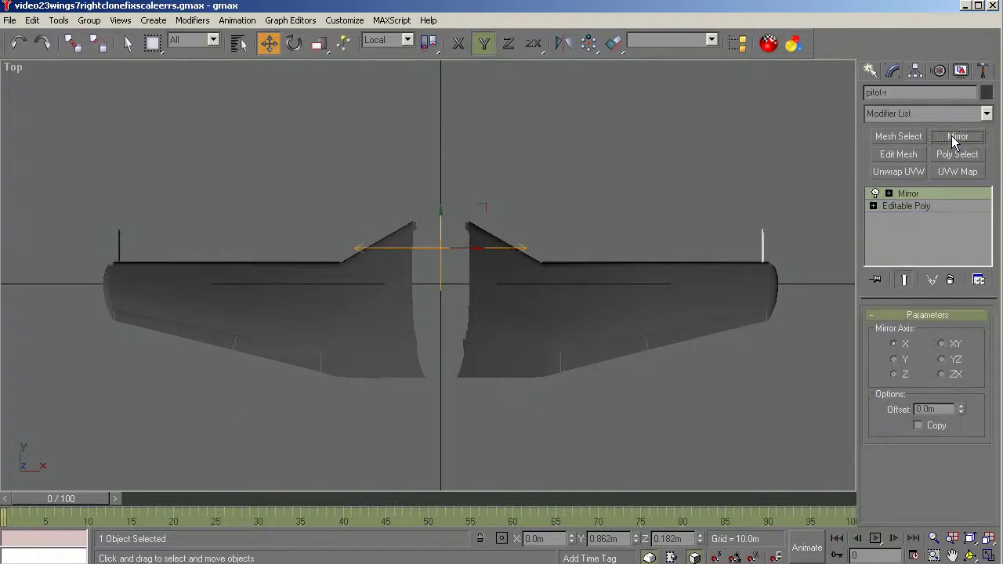
left_click(895, 375)
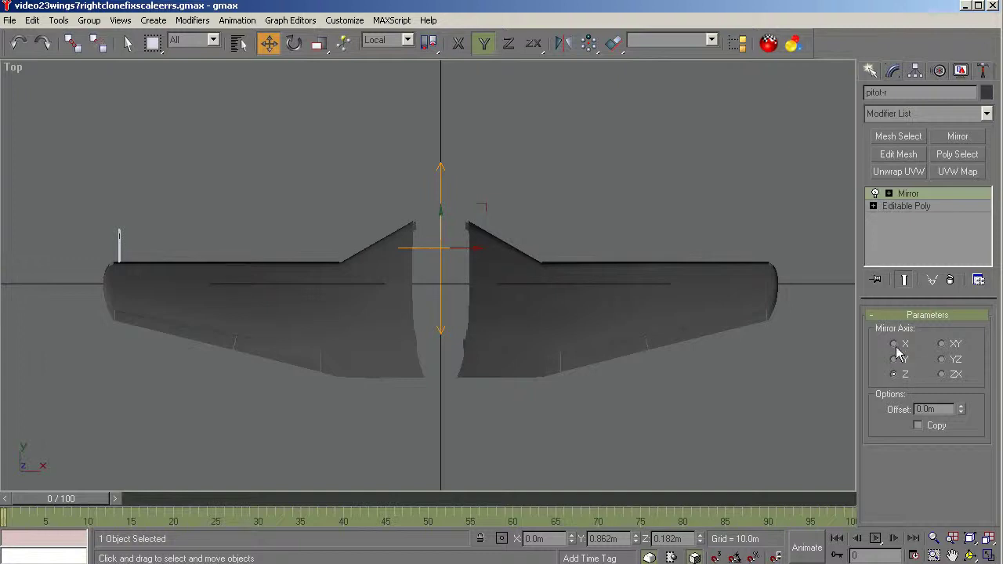
left_click(895, 343)
right_click(913, 196)
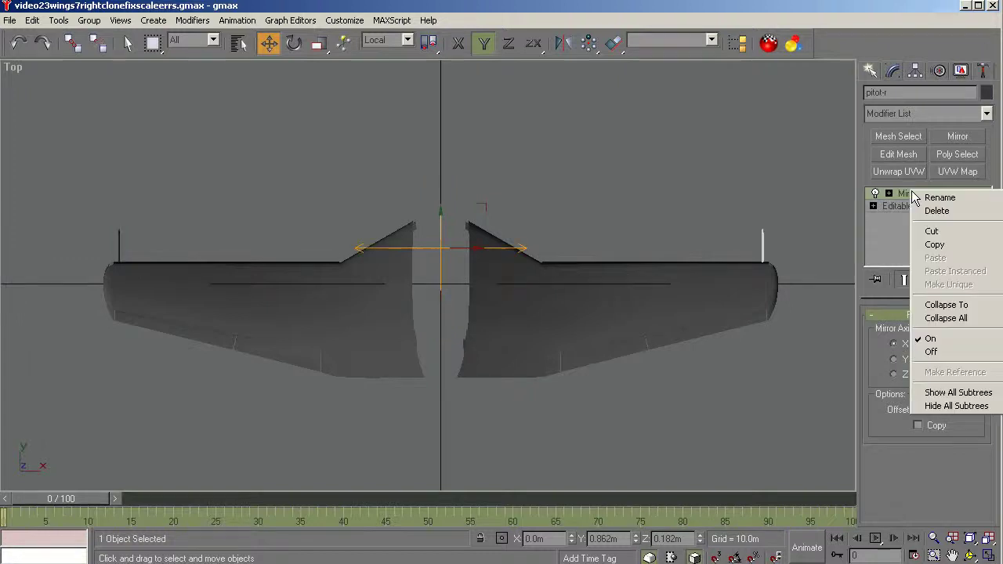
left_click(937, 316)
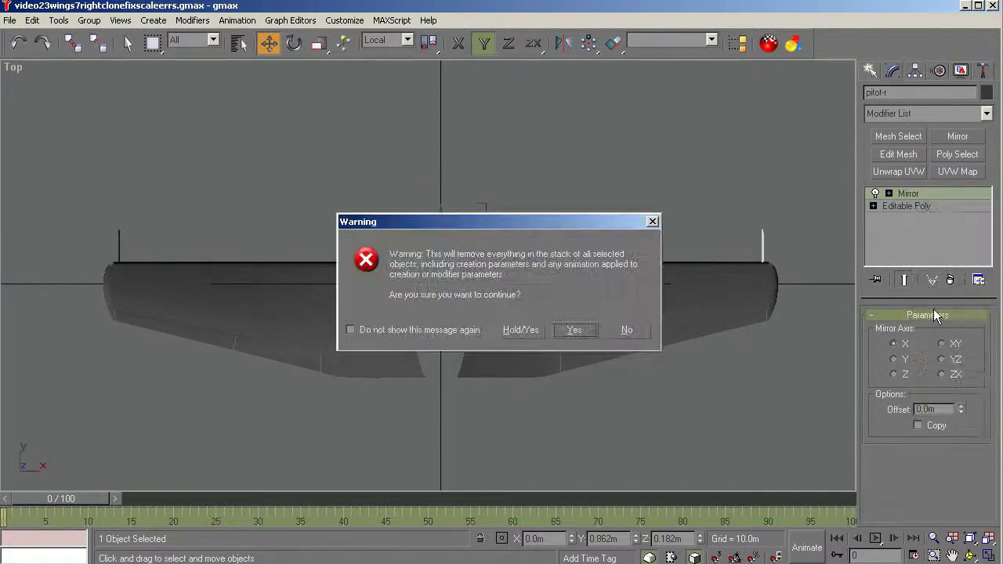
left_click(538, 330)
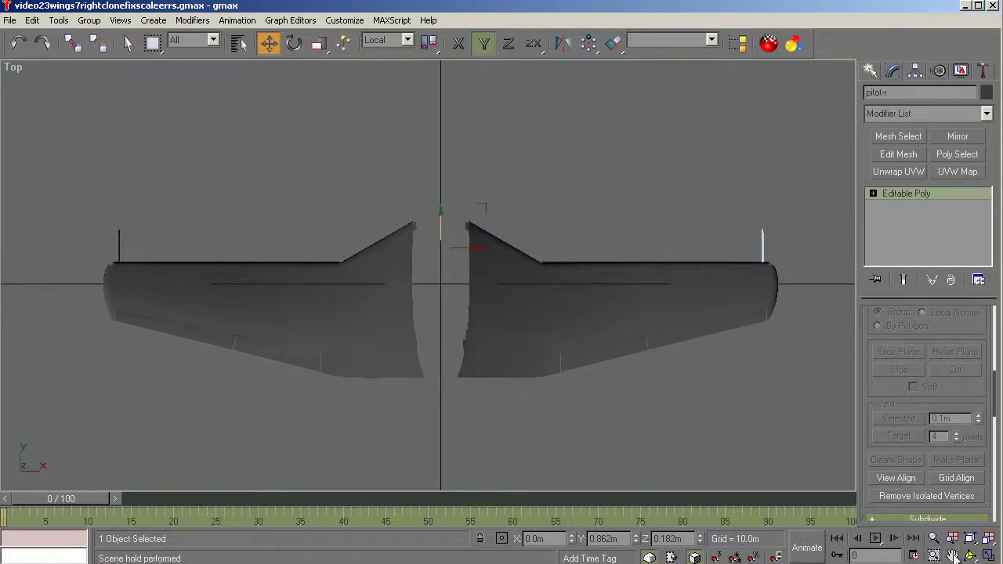
Select pitot-r by name and link it to the right wing as its parent.
left_click(970, 555)
middle_click_drag(501, 312, 628, 199)
left_click_drag(627, 199, 486, 330)
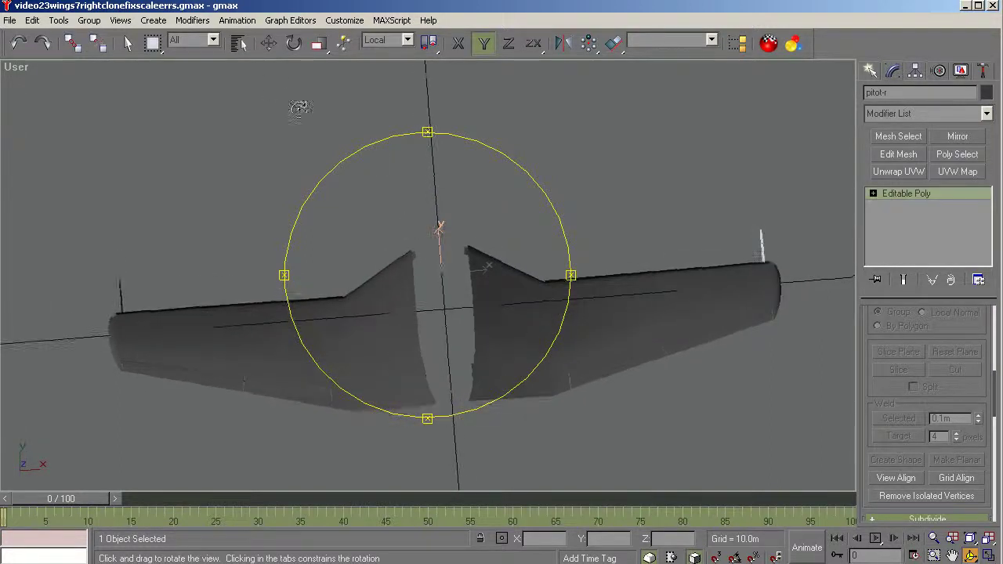
left_click(238, 44)
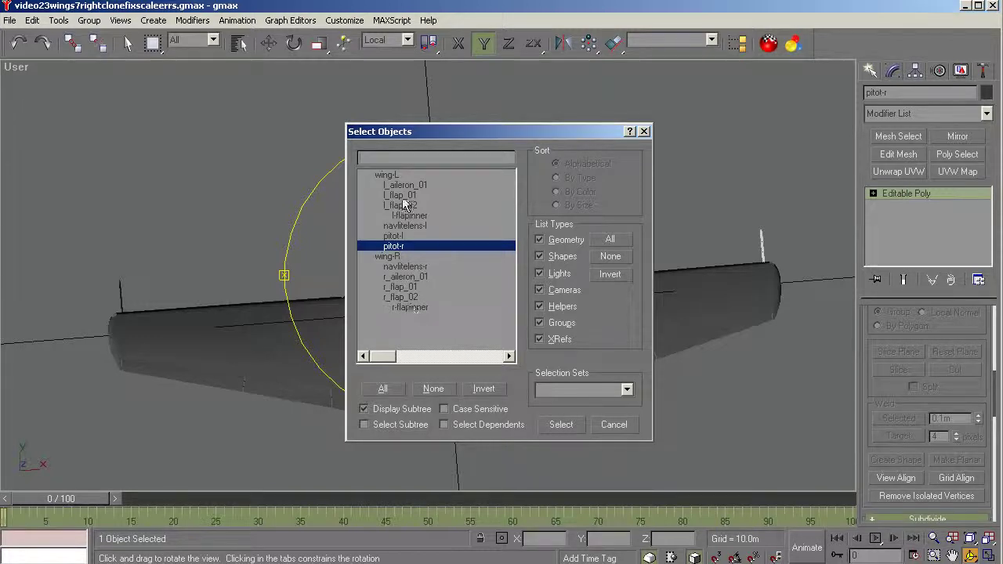
left_click(396, 257)
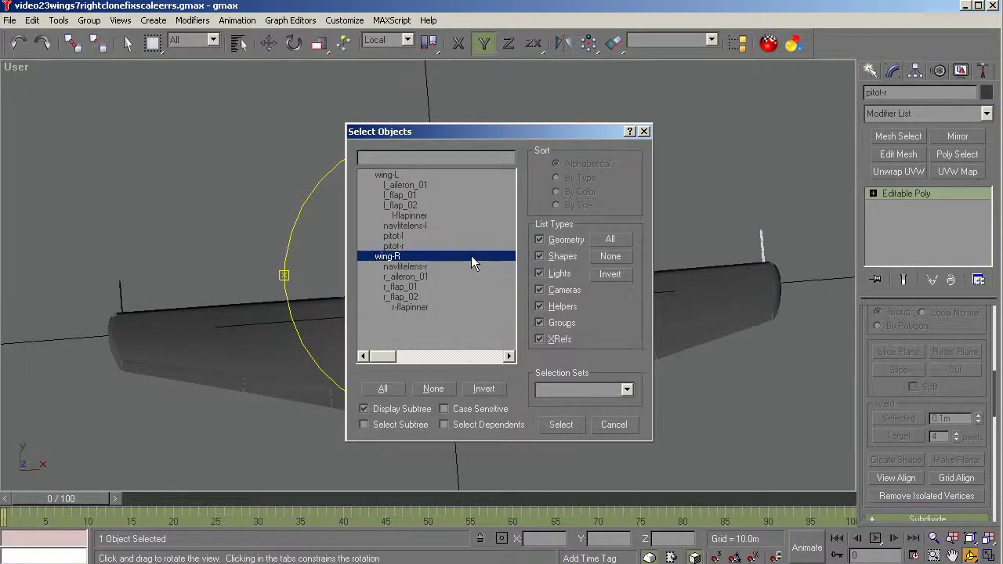
left_click(404, 248)
left_click(568, 424)
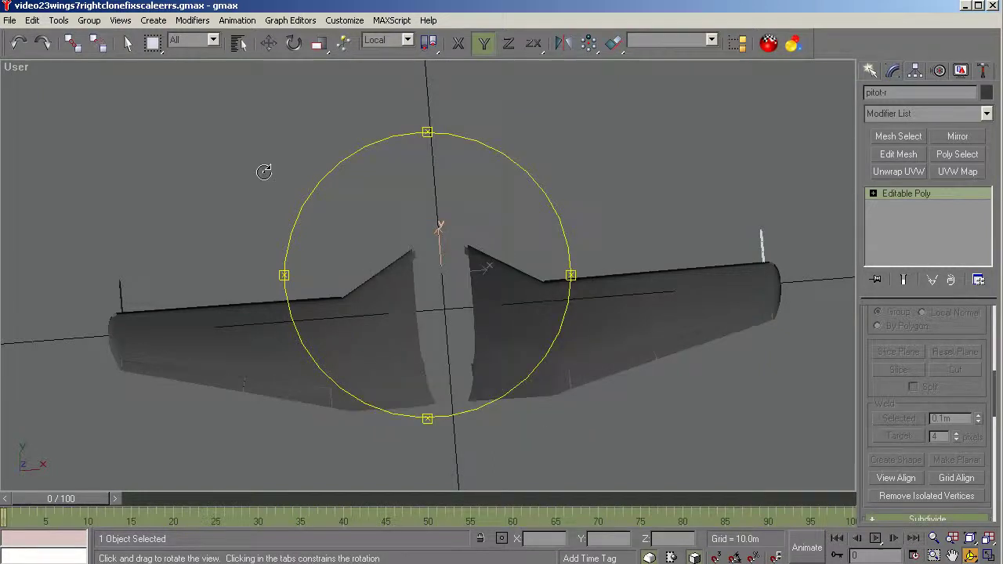
left_click(72, 43)
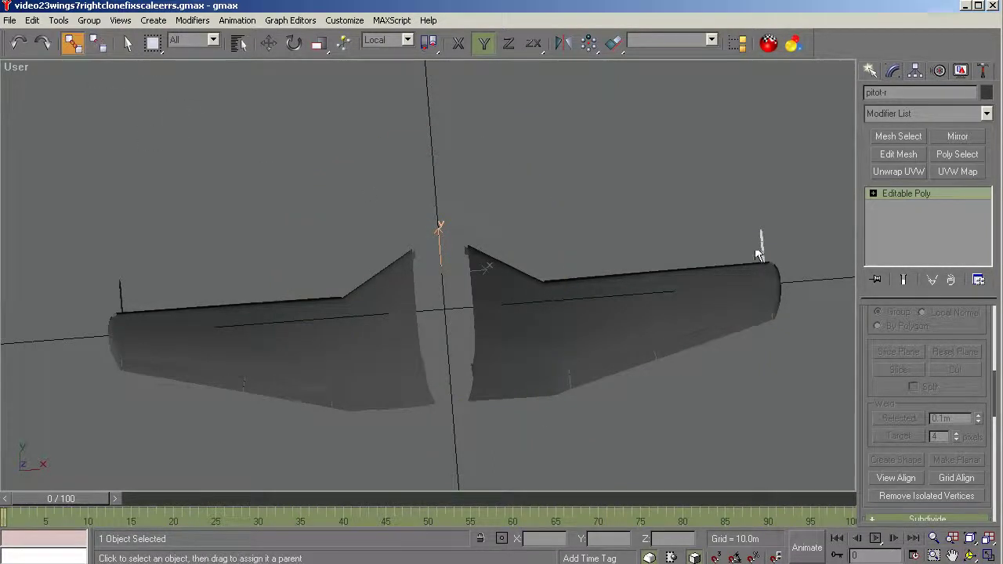
left_click_drag(759, 235, 747, 268)
left_click(129, 45)
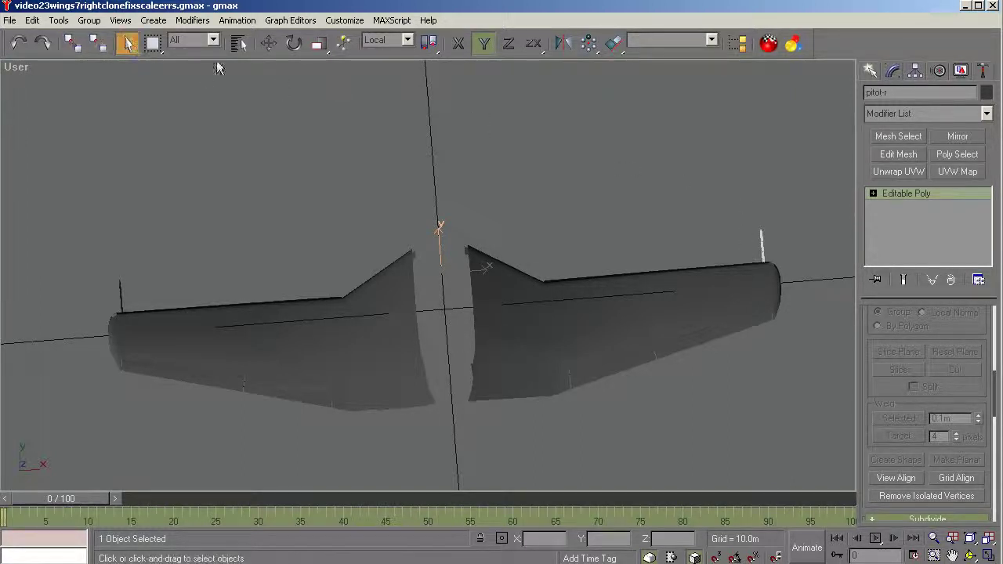
Check pitot-r's place in the object hierarchy and deselect everything.
left_click(239, 43)
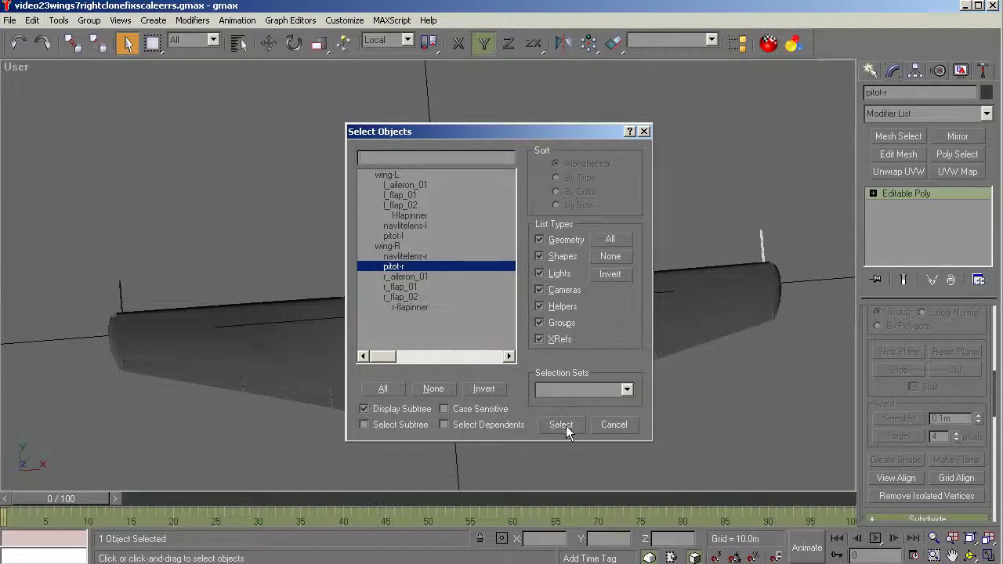
left_click(607, 424)
left_click(690, 445)
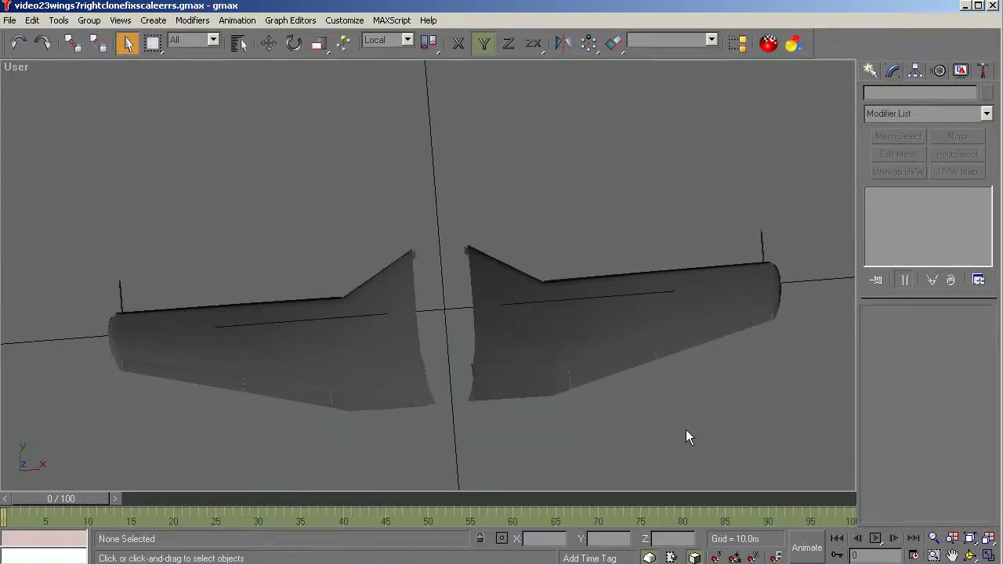
Delete the misplaced r-flapinner and the flap piece it sits with beneath the right wing's root.
key("r")
key("t")
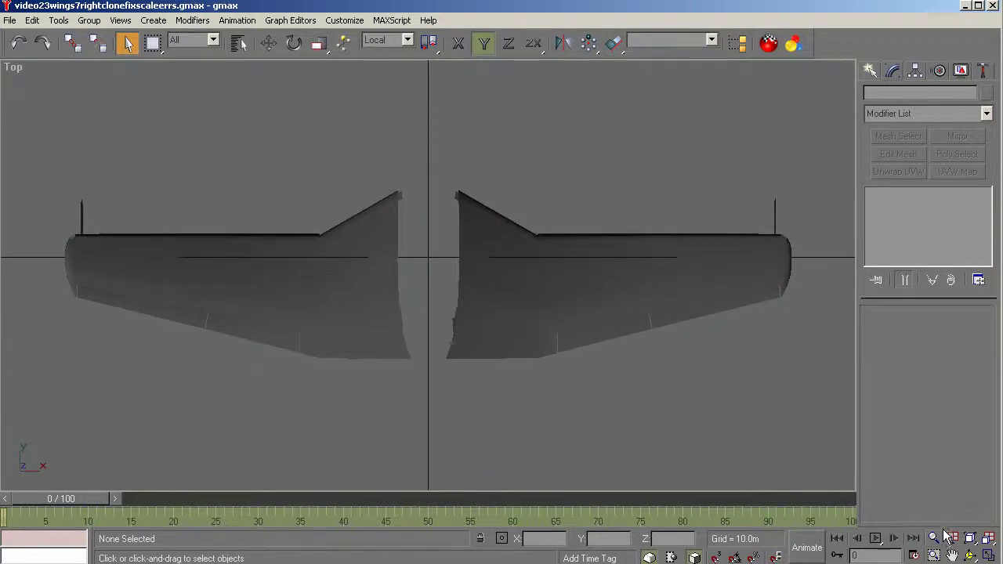
key("k")
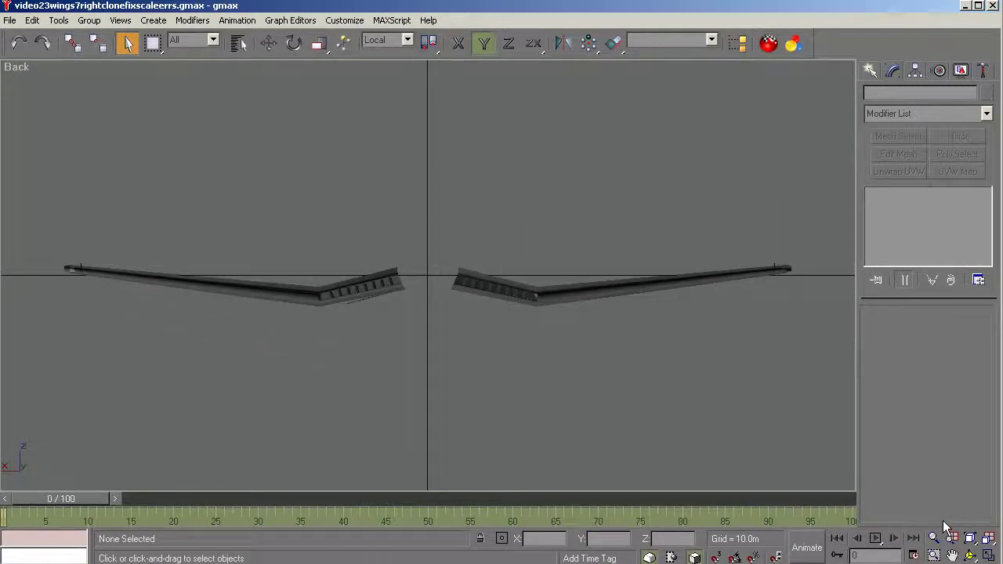
scroll(350, 336, "up", 5)
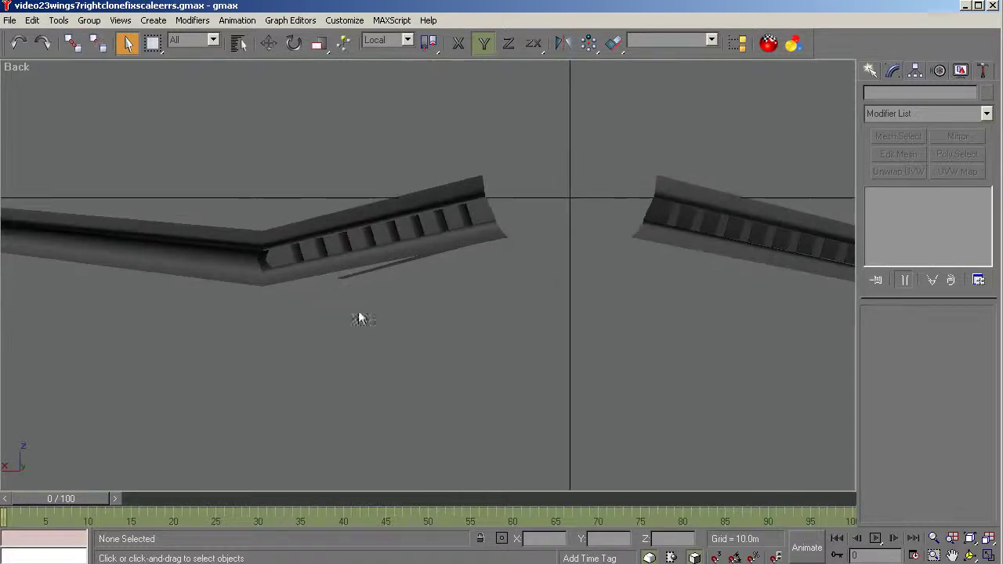
scroll(362, 296, "up", 2)
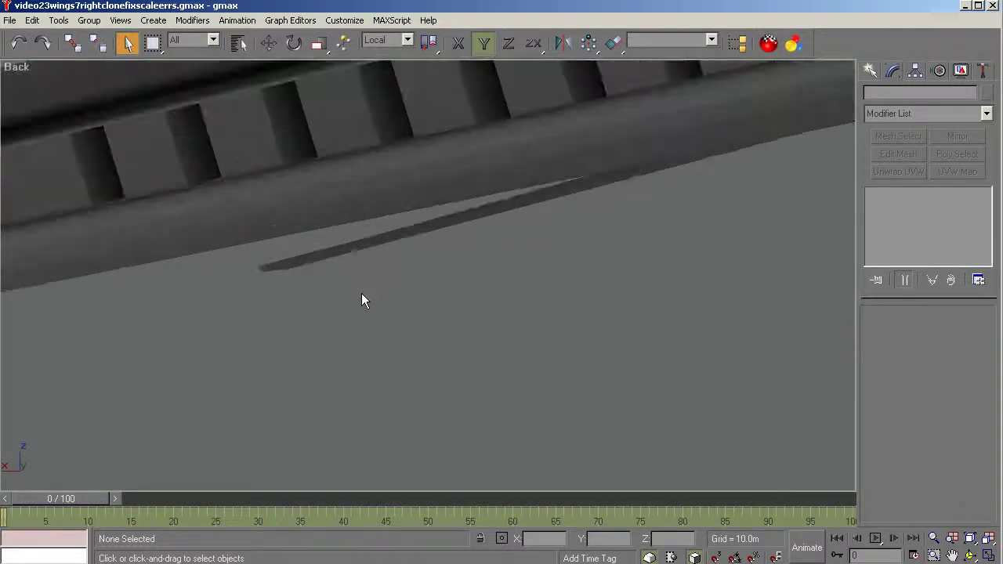
left_click(333, 250)
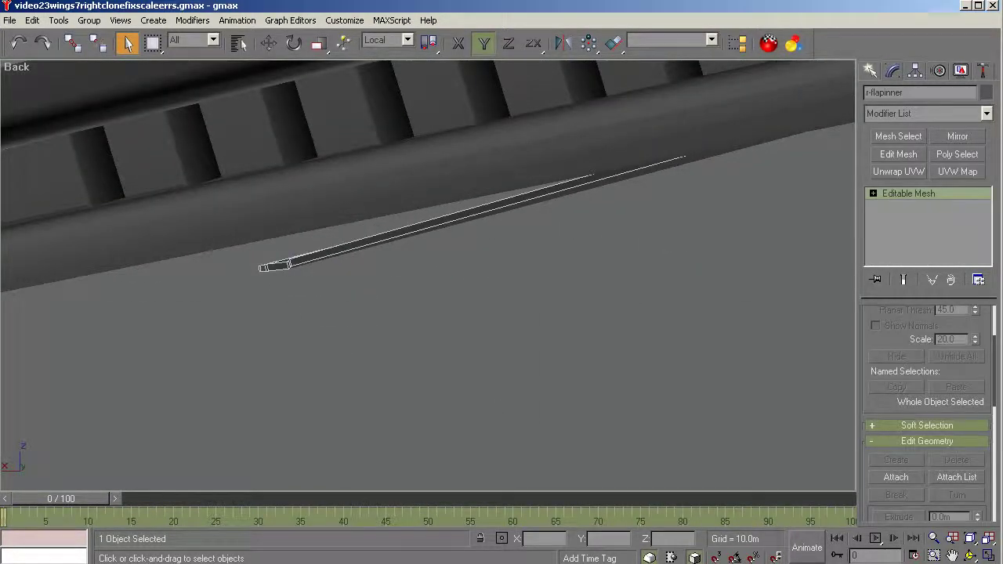
left_click(971, 555)
left_click_drag(706, 455, 486, 336)
right_click(486, 343)
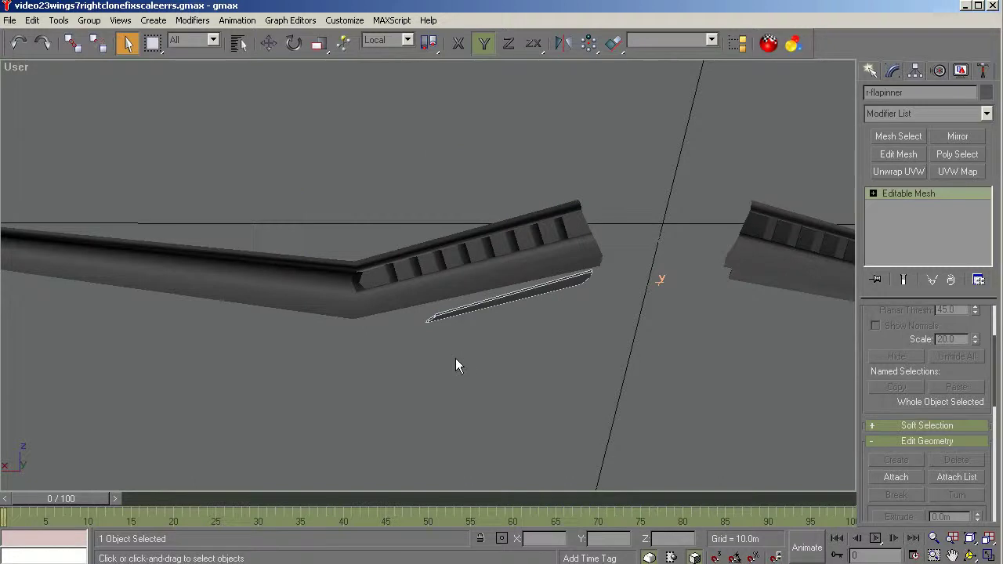
left_click(480, 351)
left_click(510, 305)
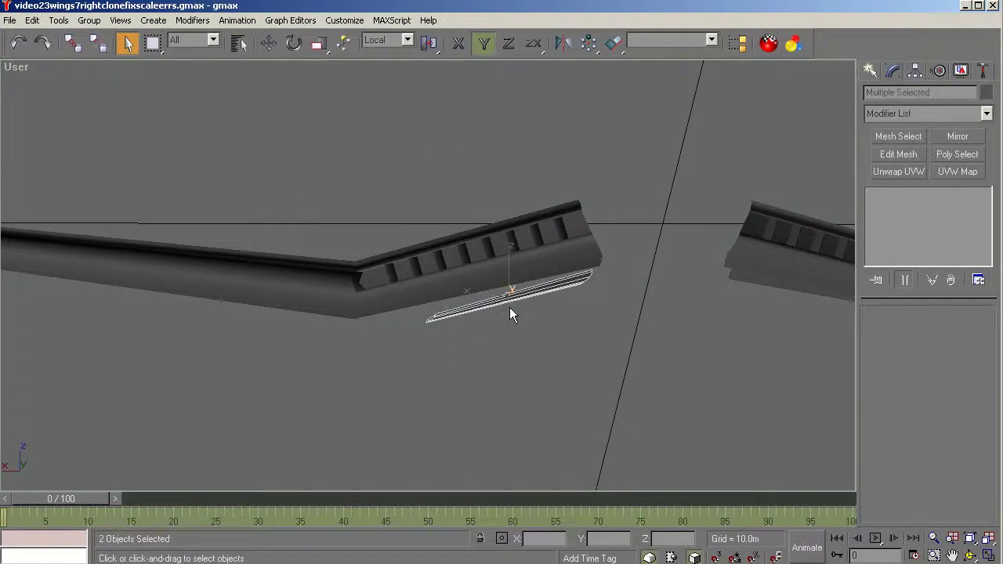
key("Delete")
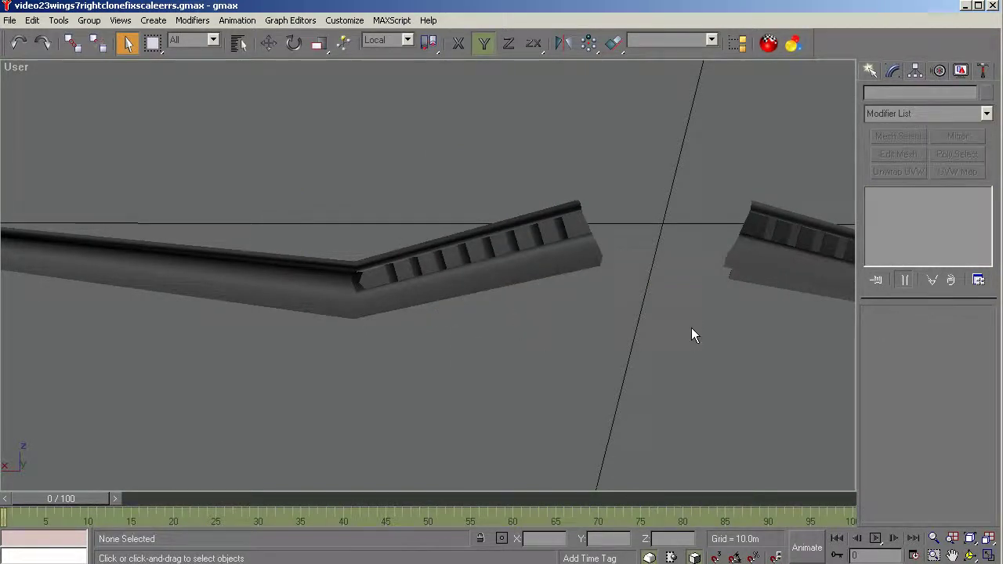
Select l_flap_02 together with its child l-flapinner by name.
key("k")
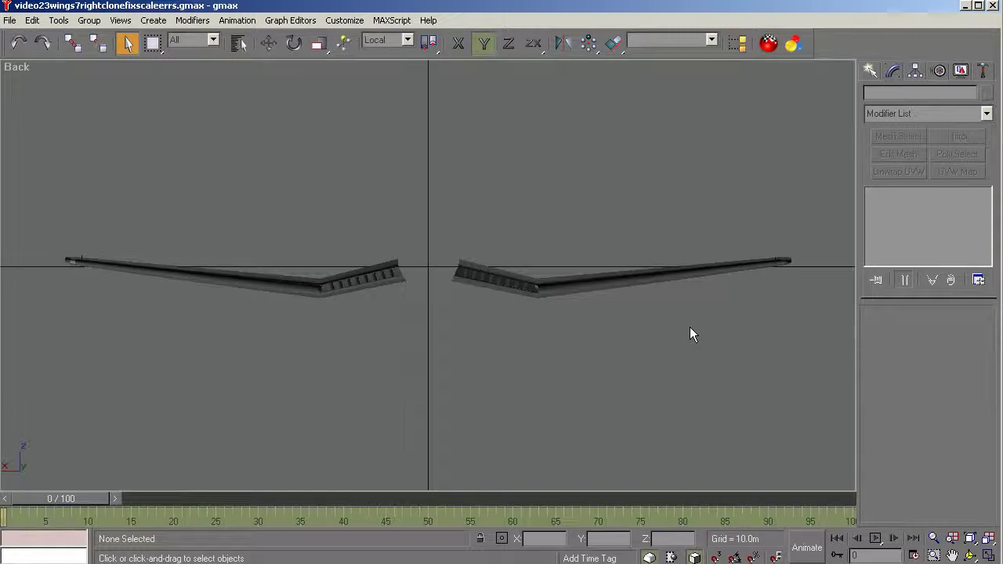
key("b")
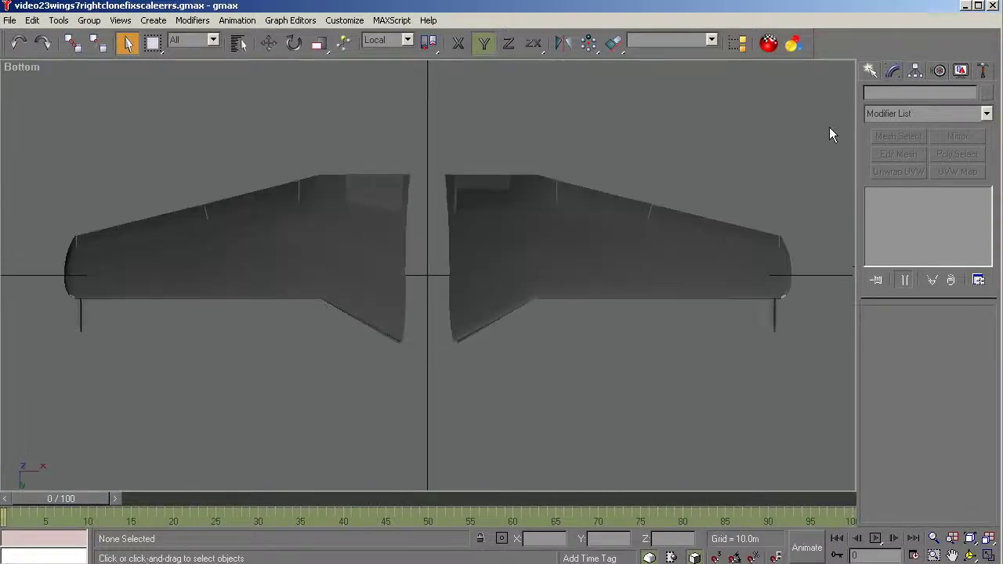
left_click(385, 196)
left_click(239, 43)
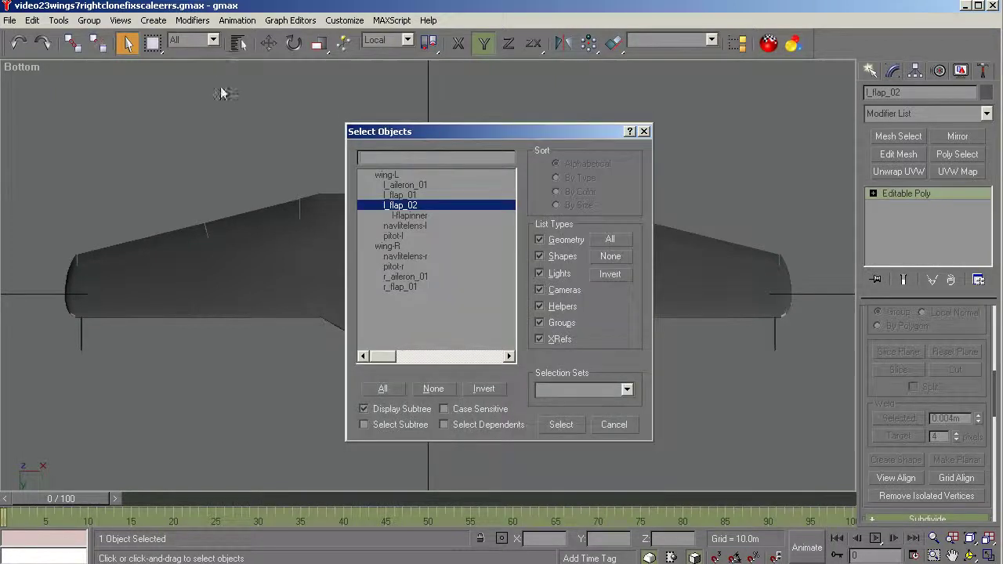
left_click(415, 216, "ctrl")
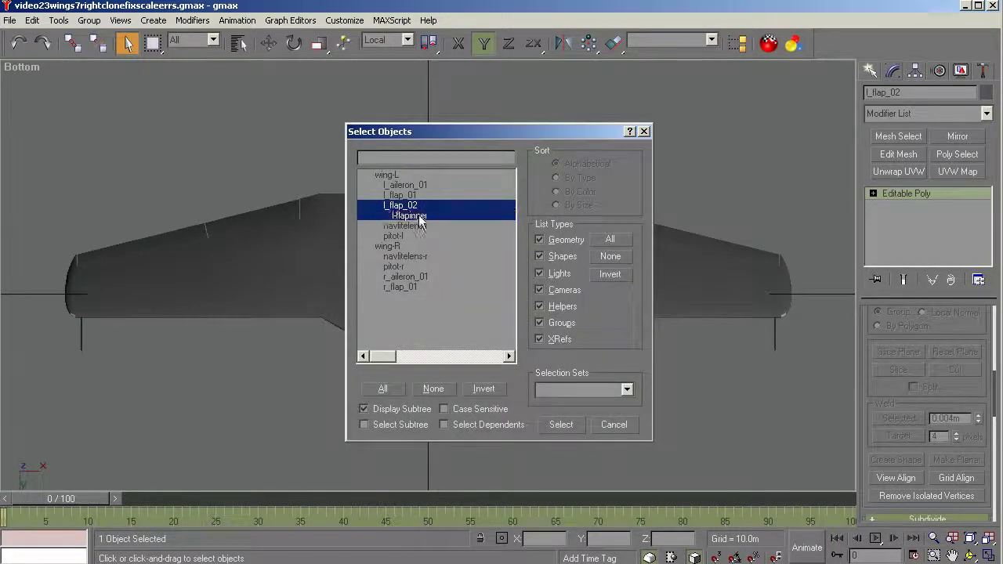
left_click(562, 424)
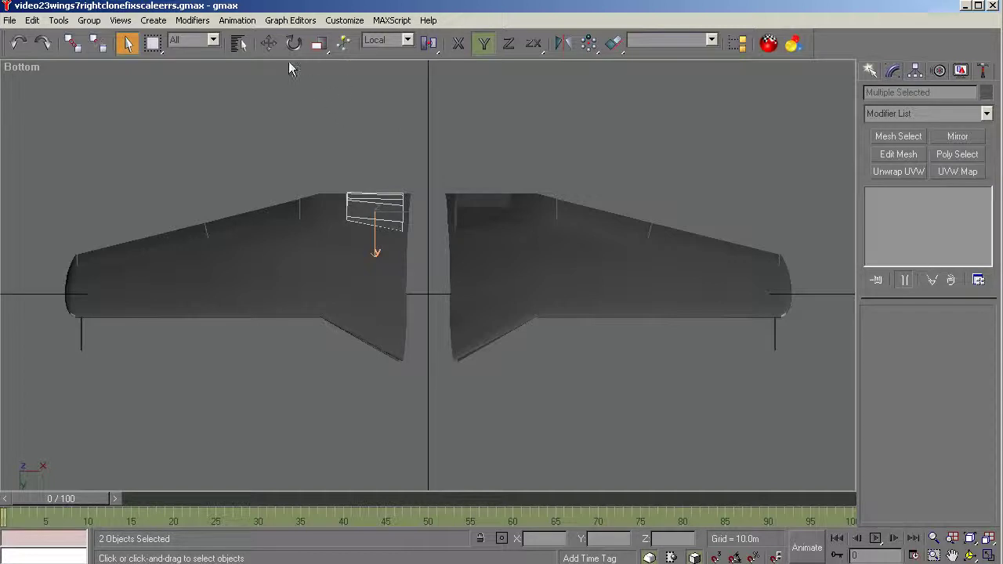
Center the pivots of l_flap_02 and l-flapinner on their objects and align them to the world.
left_click(915, 70)
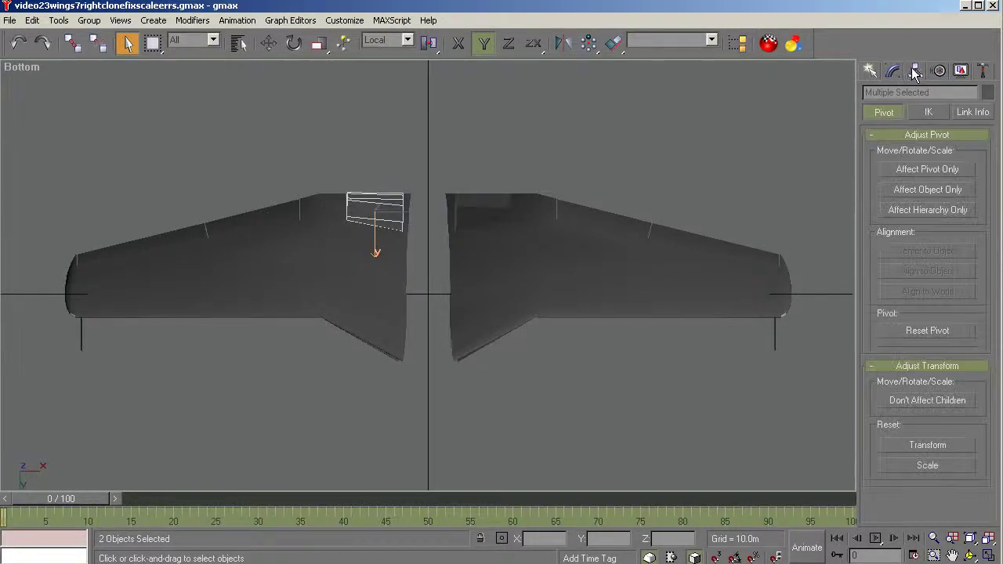
left_click(917, 171)
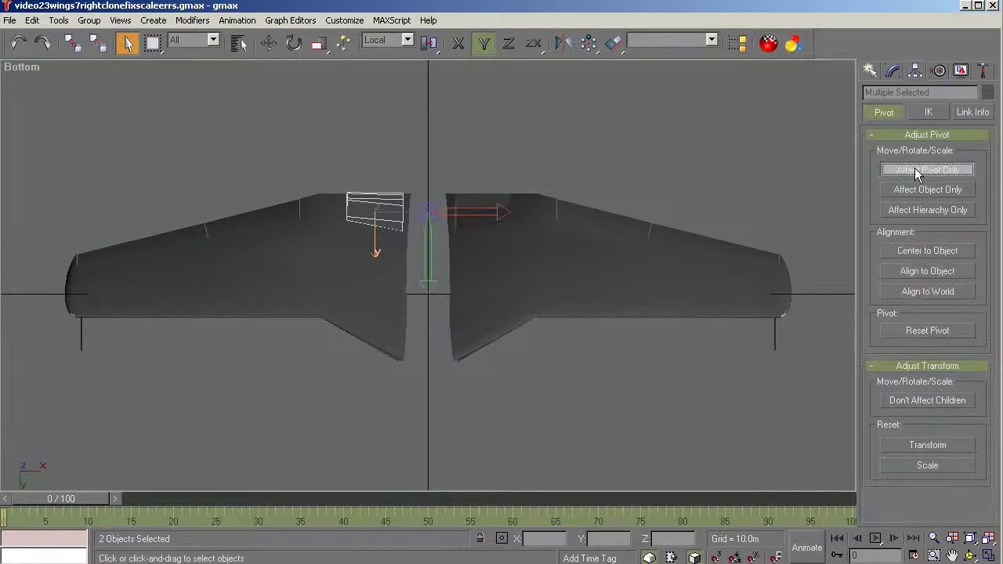
left_click(921, 252)
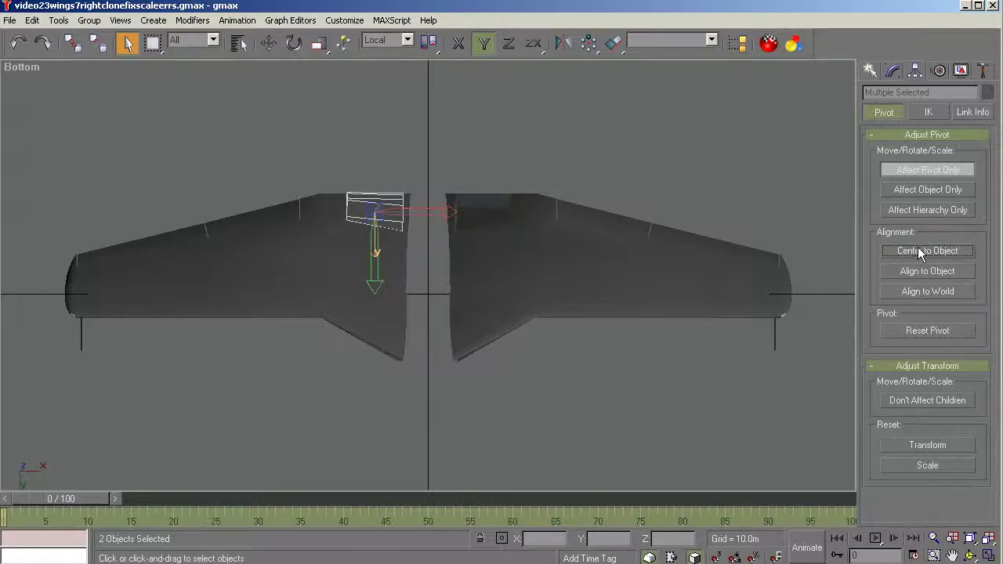
left_click(923, 292)
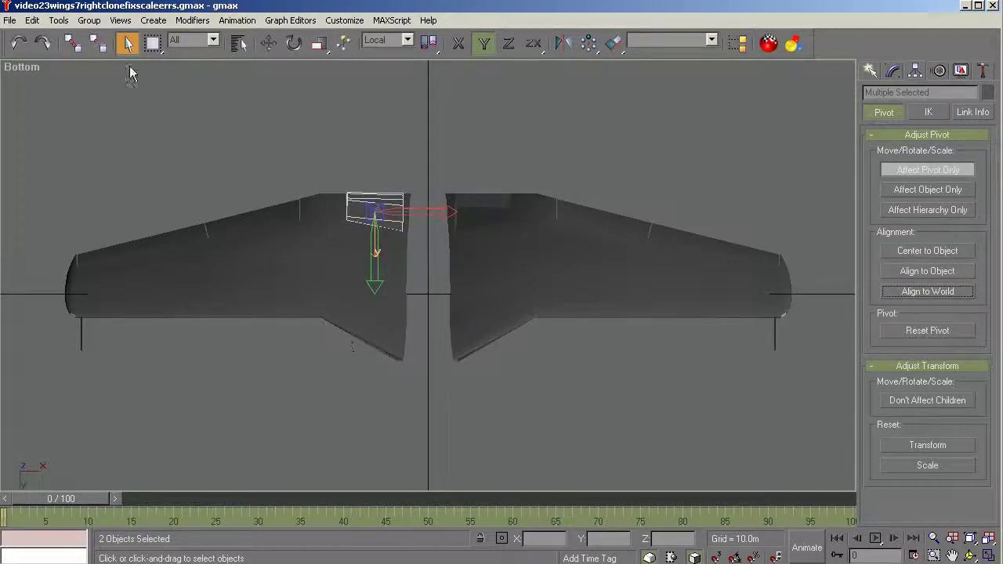
Try to move the pivots of l_flap_02 and l-flapinner along the X axis, and undo the move.
left_click(268, 44)
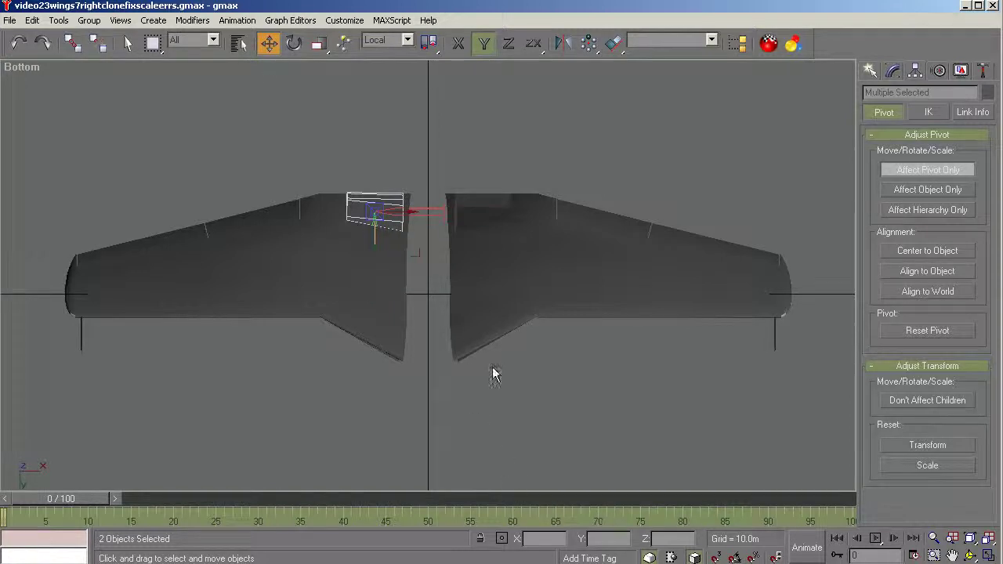
left_click(409, 210)
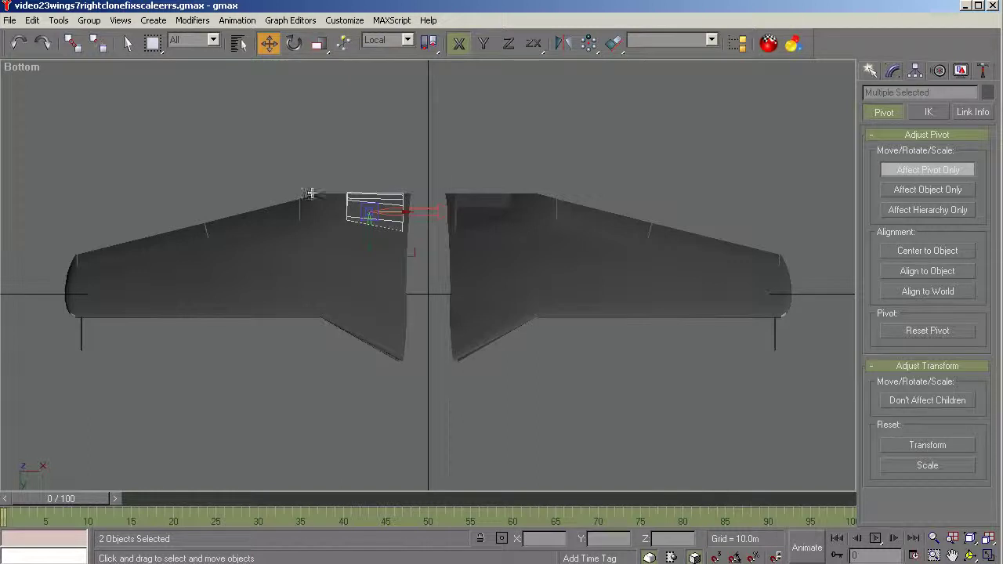
left_click(20, 43)
Center l_flap_02's pivot on the object, align it to the world and set the pivot's X position to 0.
left_click(231, 76)
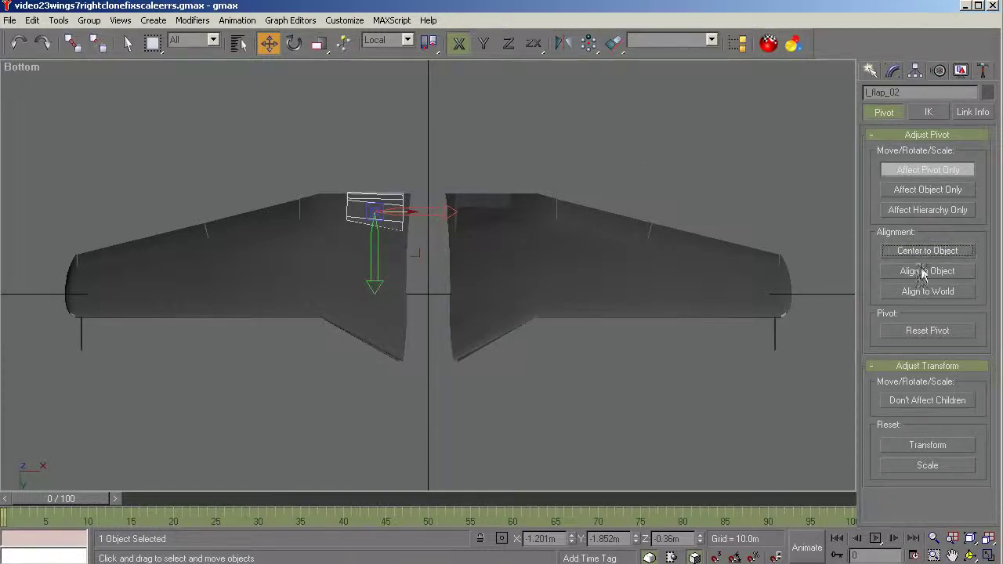
left_click(927, 292)
left_click(541, 538)
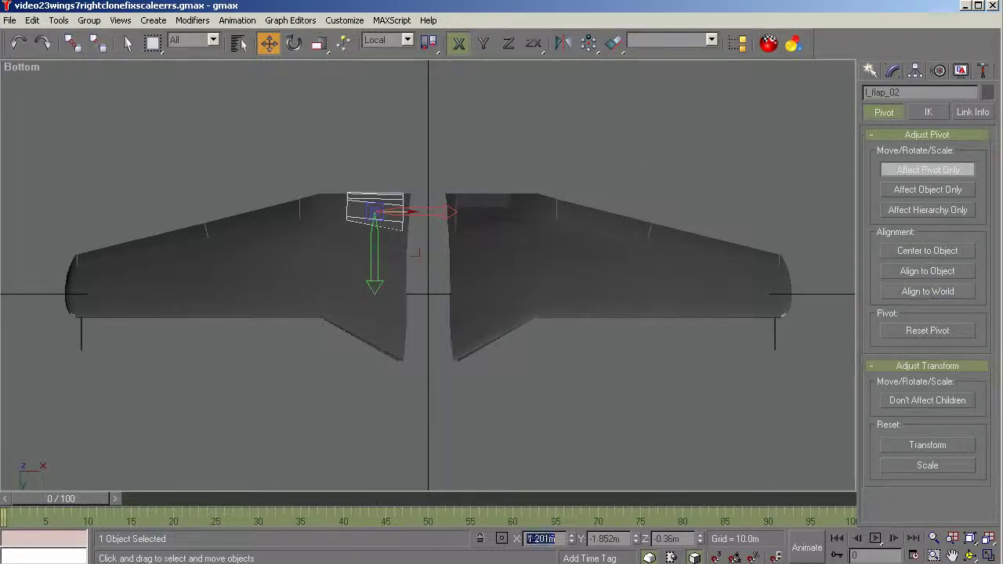
type("0")
key("Tab")
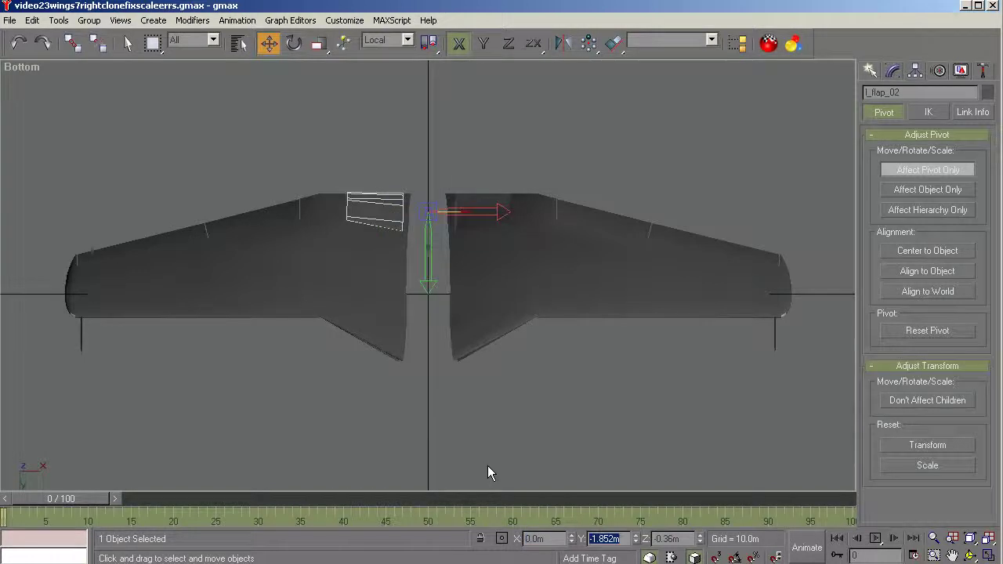
left_click(921, 170)
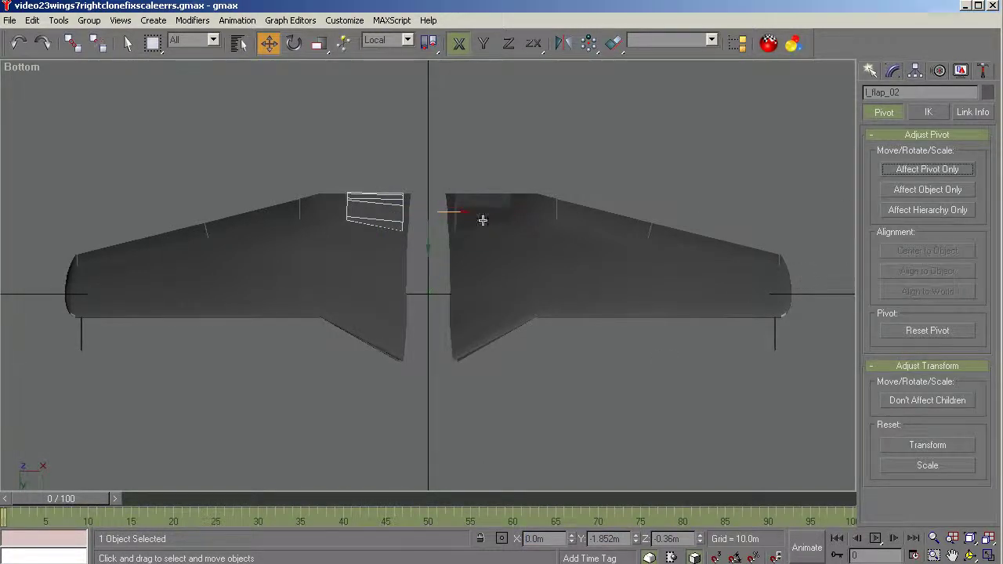
Clone l_flap_02 in place as one copy named r_flap_02.
left_click(443, 214, "shift")
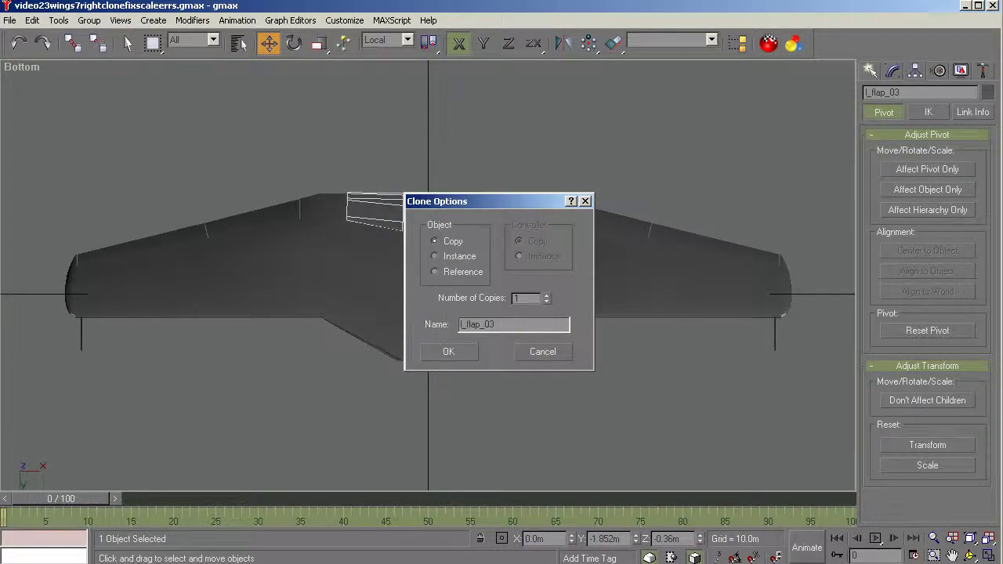
left_click_drag(506, 326, 457, 328)
type("r_flap_02")
left_click(448, 352)
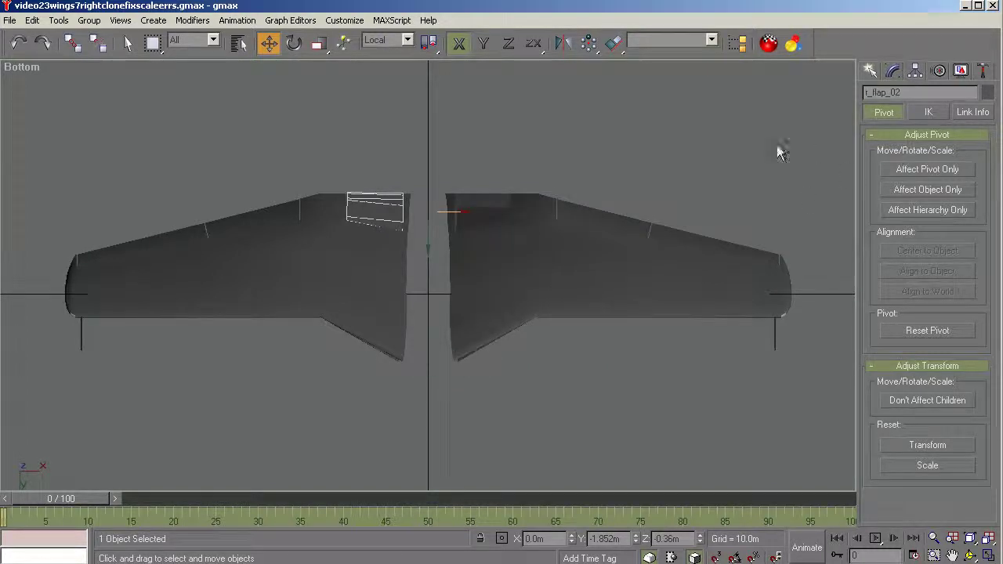
Apply a Mirror modifier on the Z axis to r_flap_02 and inspect its fit under the right wing.
left_click(892, 71)
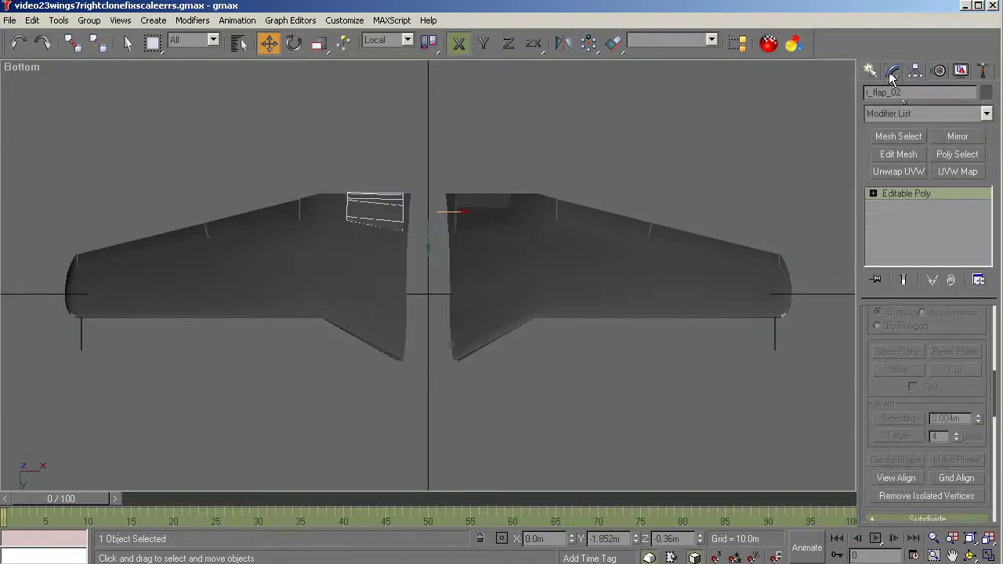
left_click(960, 138)
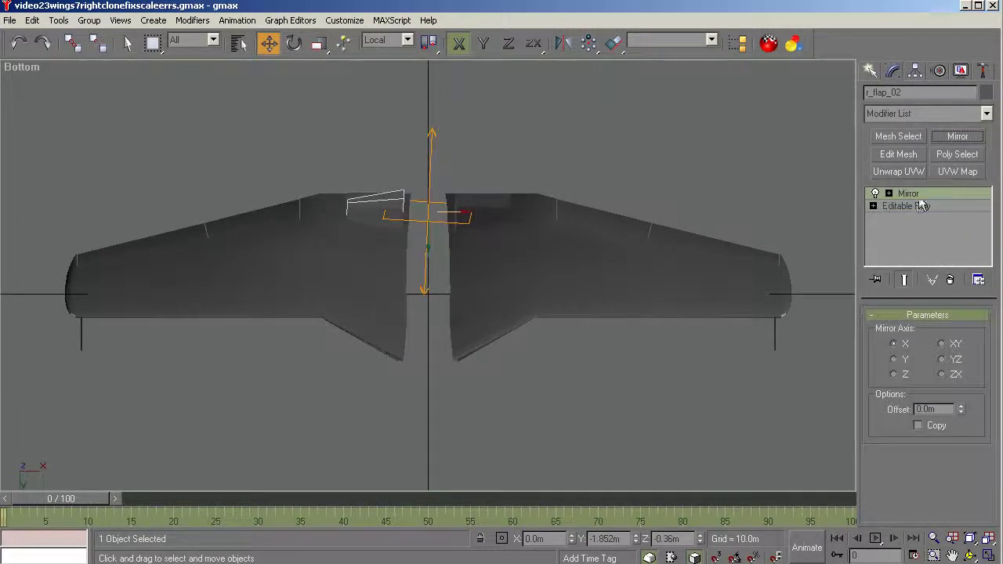
left_click(893, 374)
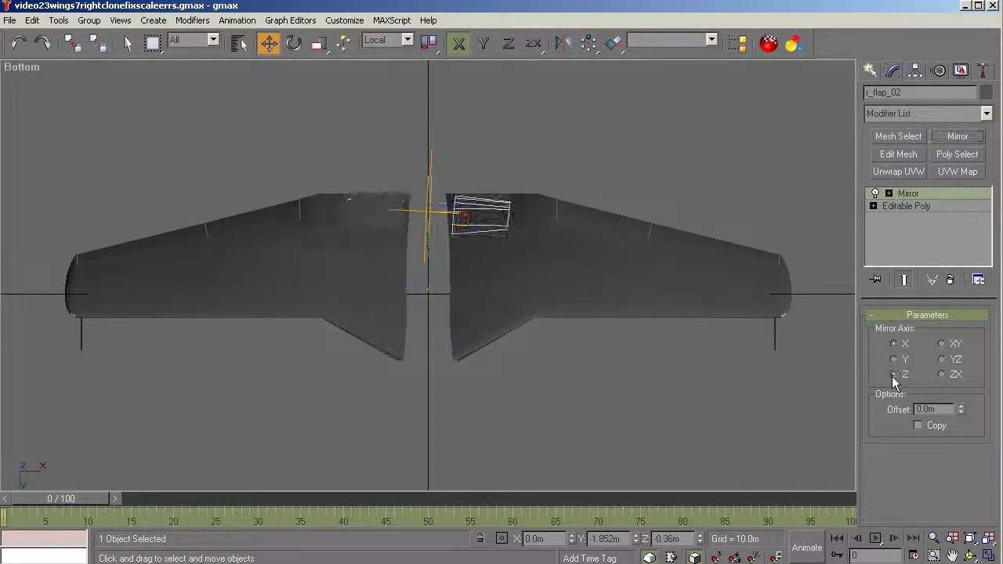
left_click(966, 555)
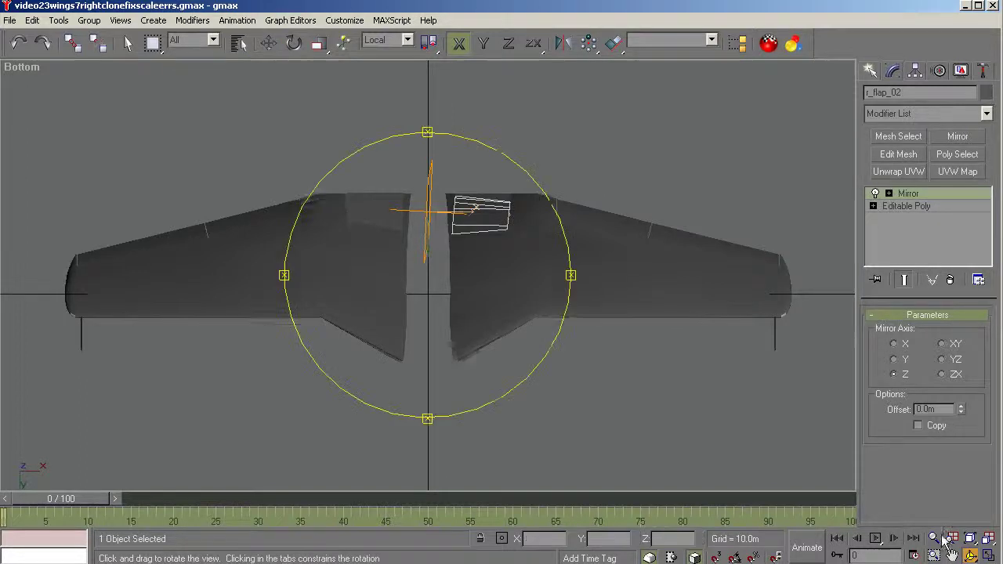
left_click_drag(340, 274, 703, 154)
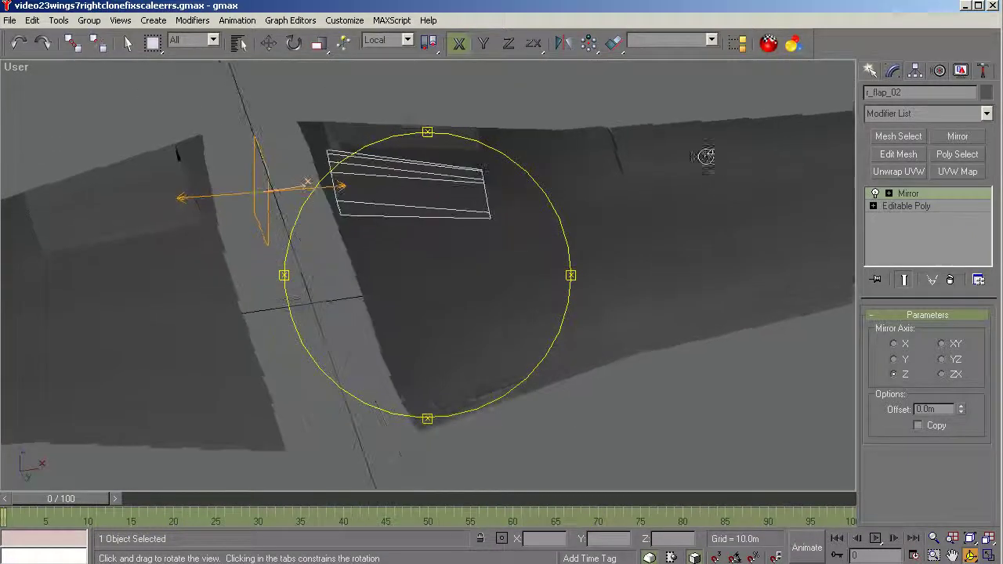
Undo the Mirror modifier on r_flap_02 and the clone itself.
left_click(19, 43)
left_click(19, 43)
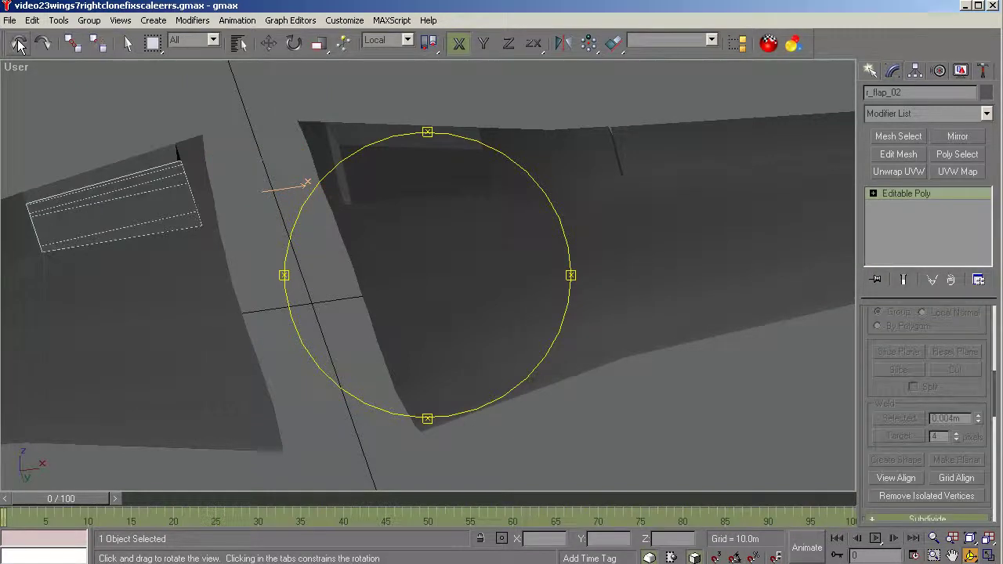
left_click(32, 20)
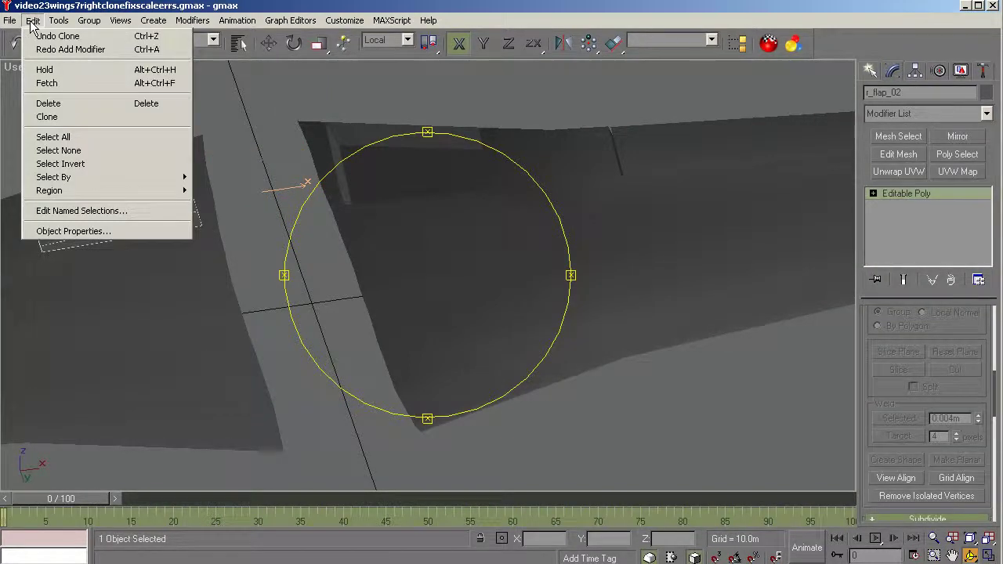
left_click(47, 37)
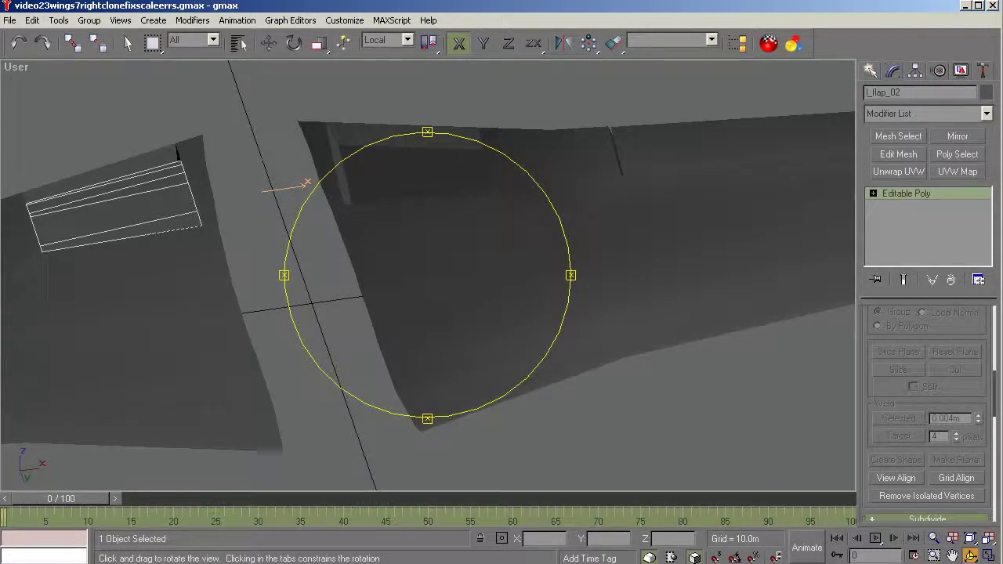
key("t")
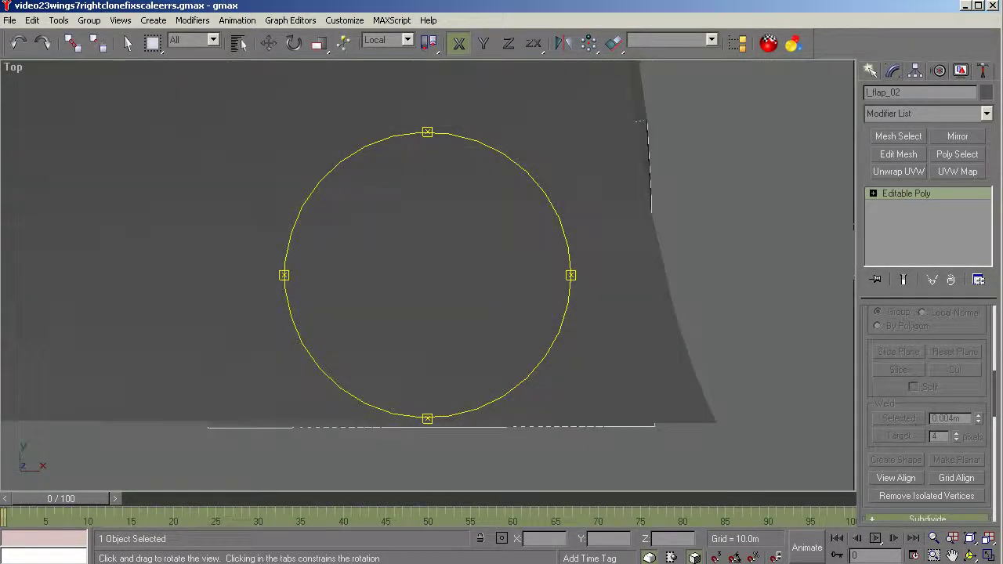
scroll(927, 407, "down", 2)
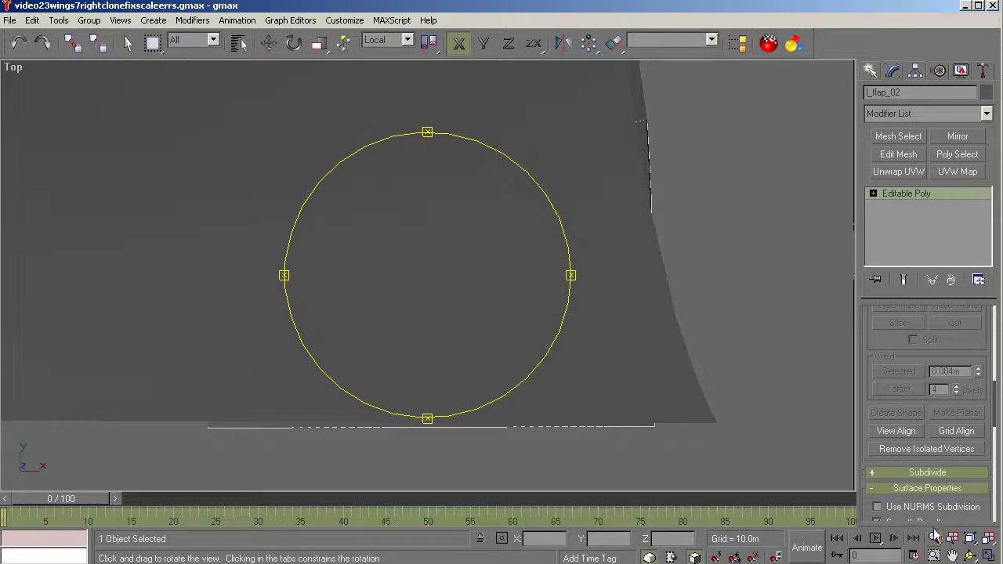
Re-center the pivot of l_flap_02 on the object, align it to the world and set the pivot's X position to 0.
left_click(933, 538)
left_click_drag(275, 315, 281, 381)
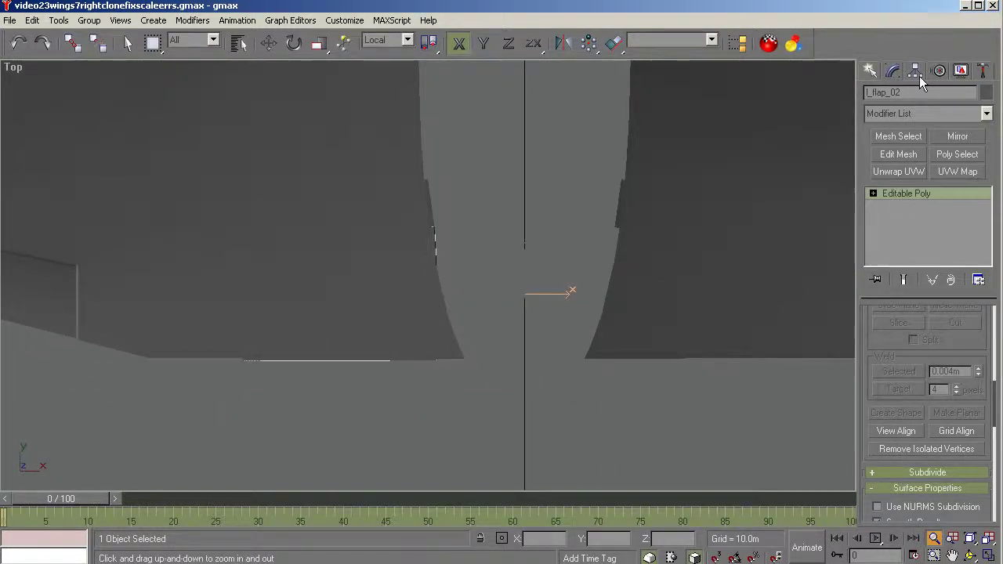
left_click(919, 74)
left_click(926, 170)
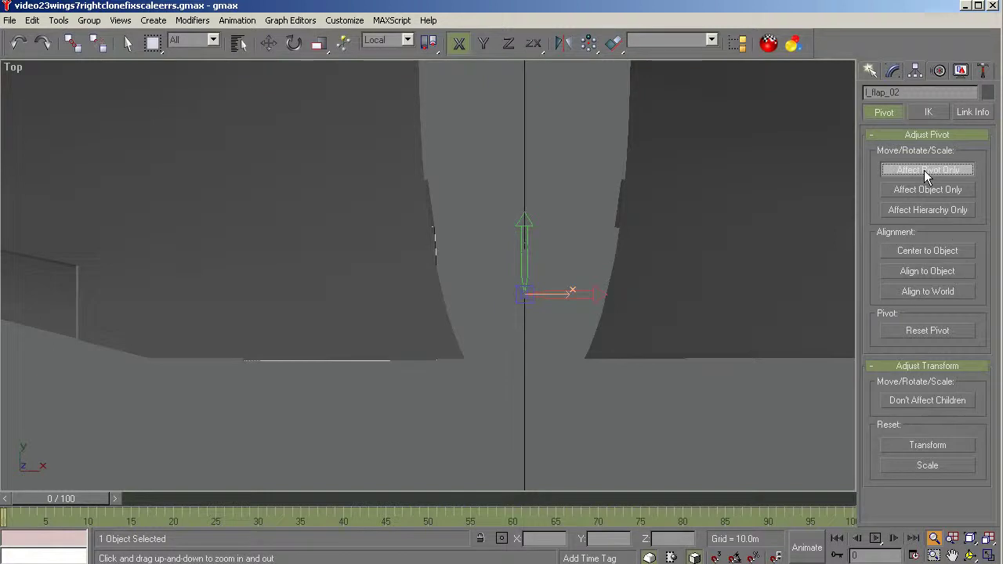
left_click(920, 251)
left_click(922, 293)
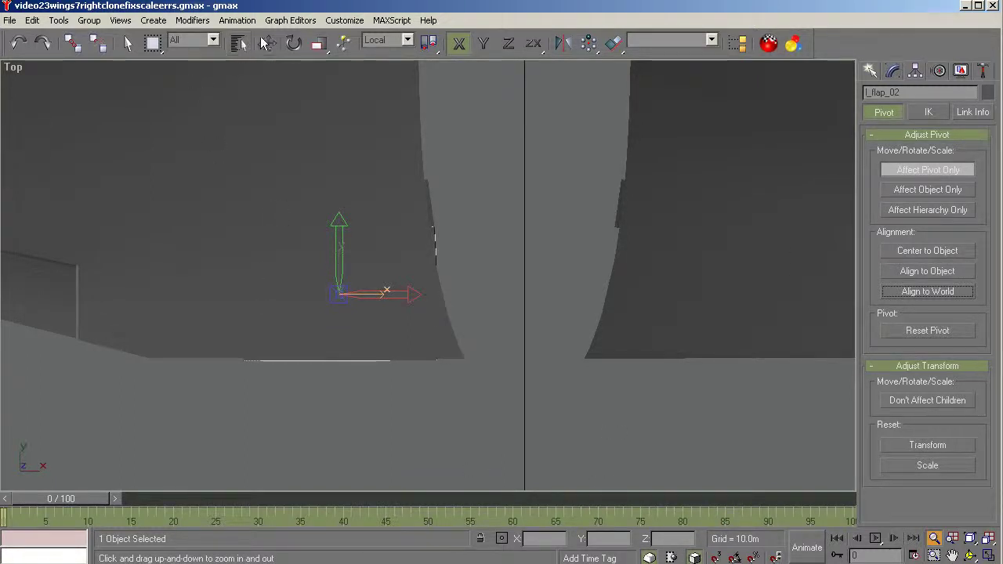
left_click(270, 43)
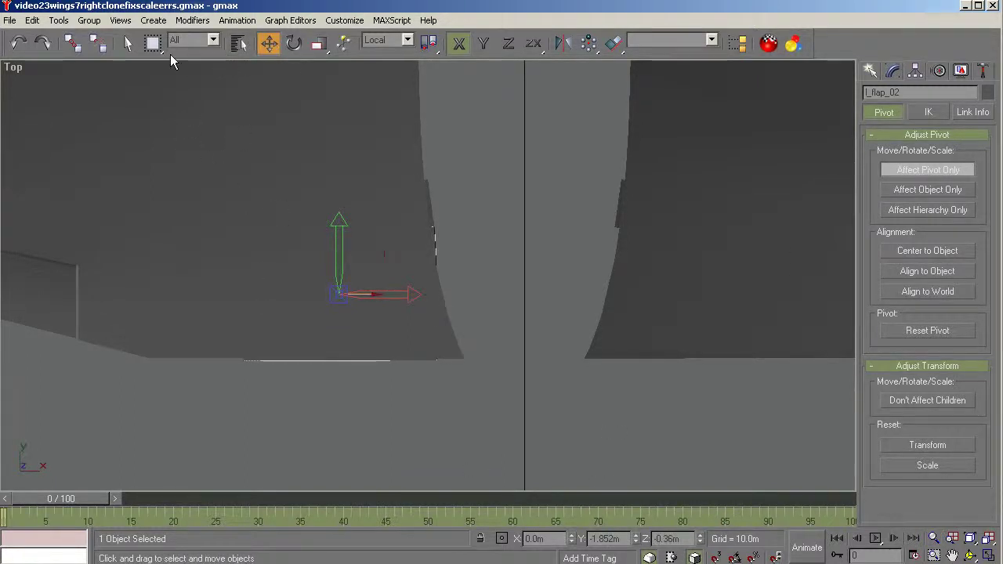
left_click_drag(373, 294, 353, 293)
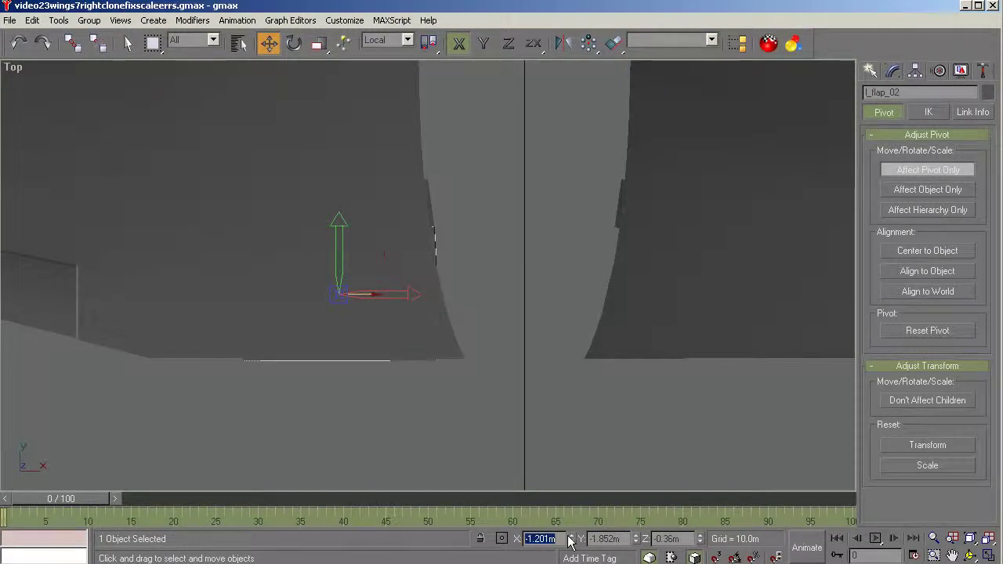
type("0")
key("Tab")
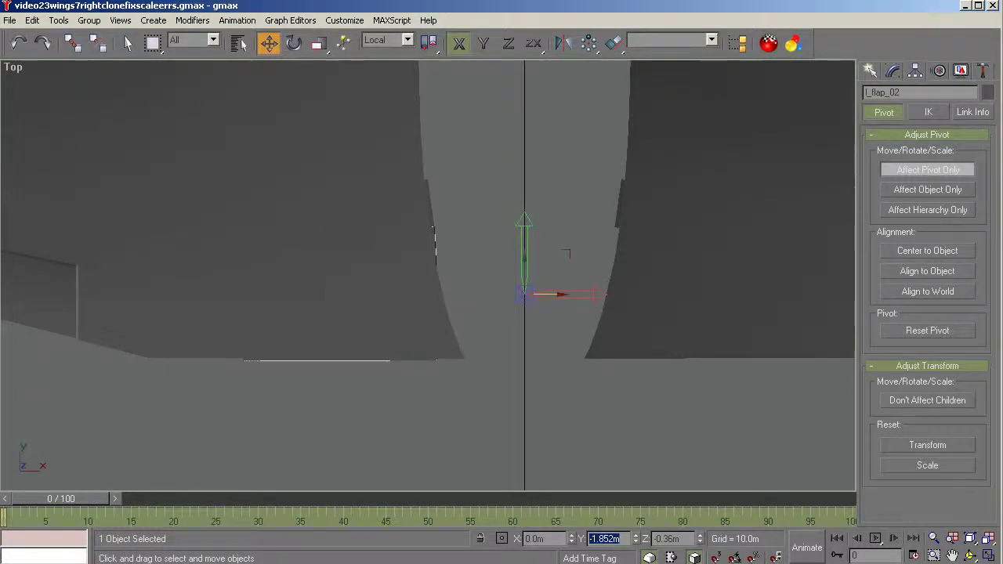
left_click(912, 175)
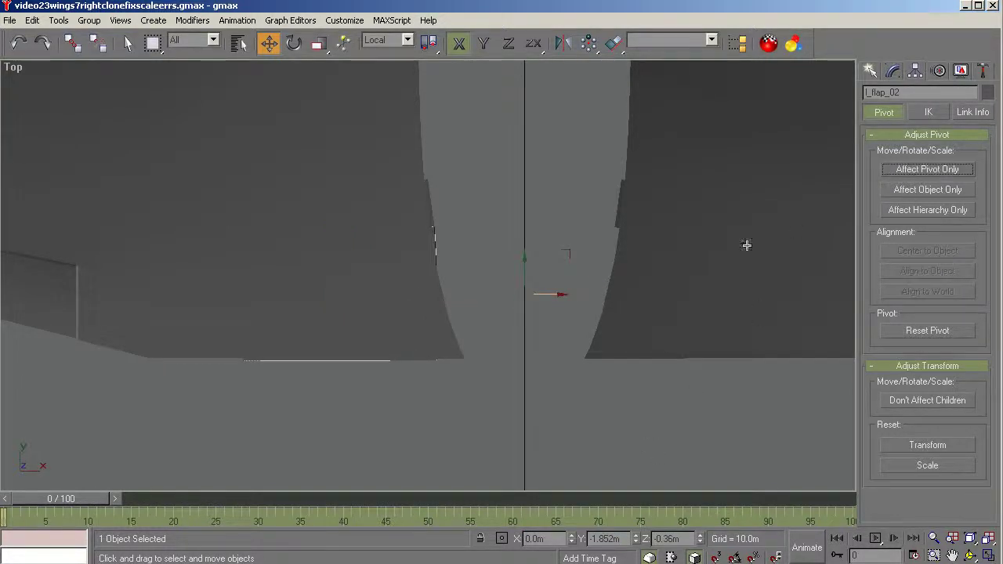
Clone l_flap_02 in place as a single copy named r_flap_02.
left_click_drag(549, 295, 545, 299, "shift")
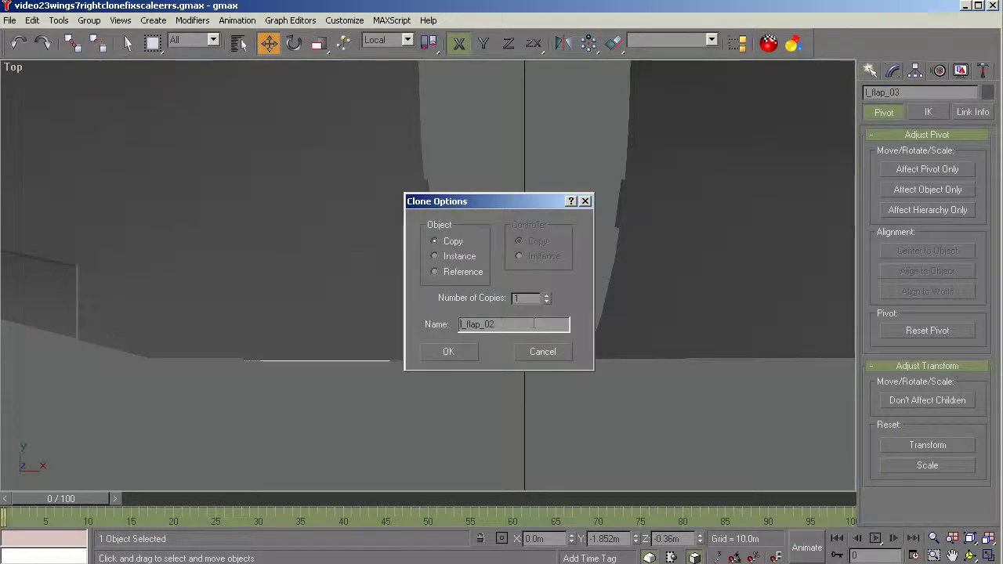
type("r")
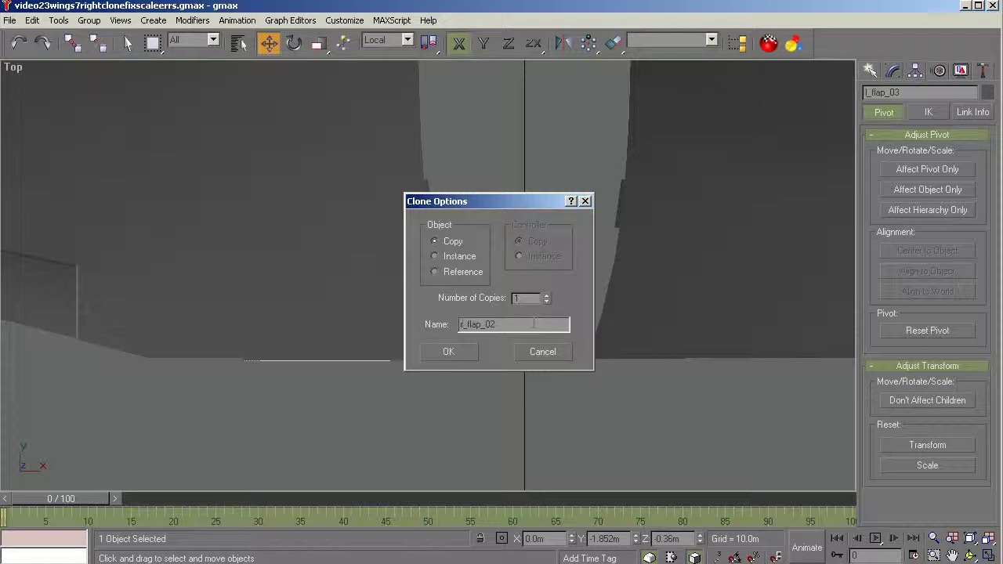
left_click(468, 354)
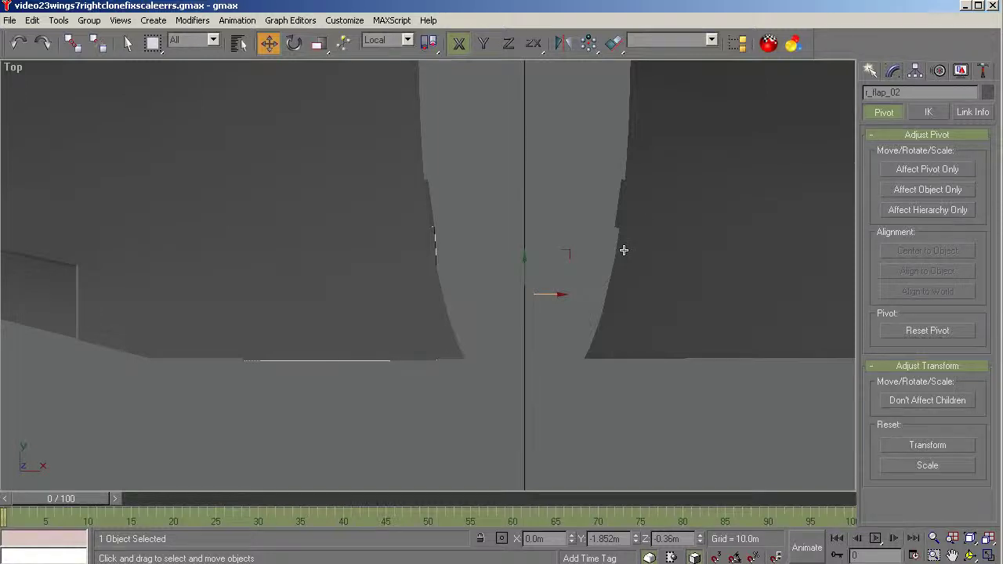
Add a Mirror modifier to r_flap_02 with Z as the mirror axis and check the flap from below the right wing.
left_click(893, 70)
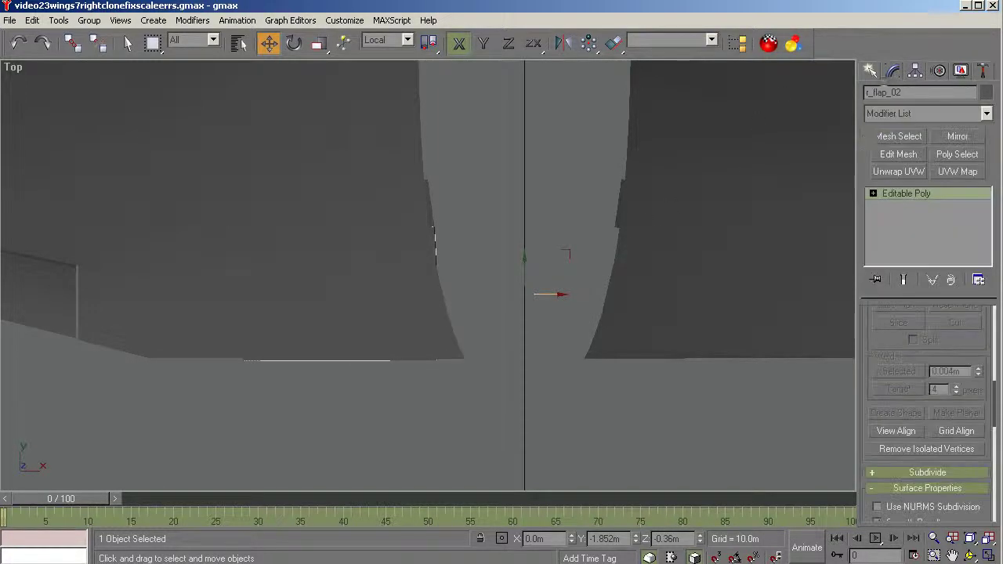
left_click(987, 113)
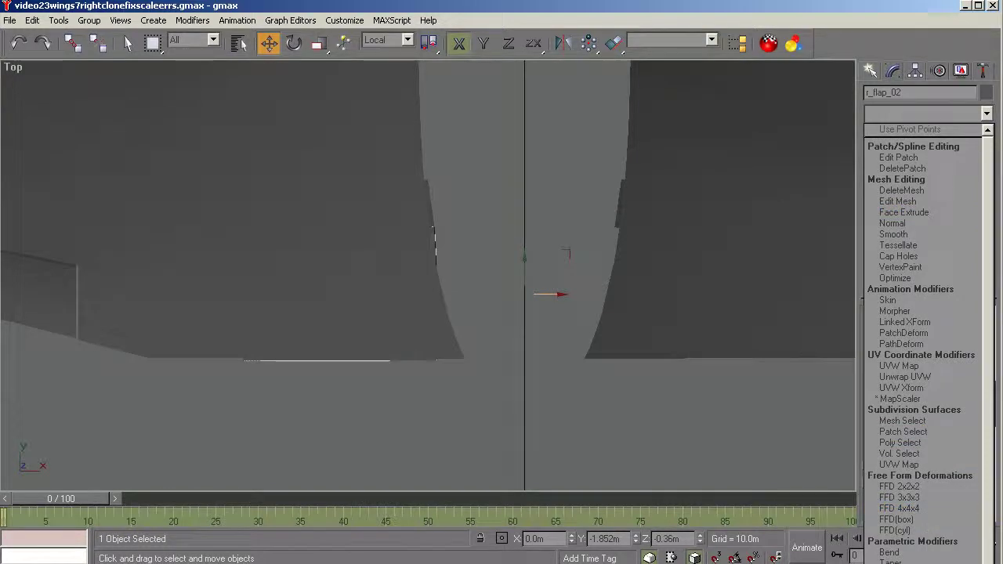
left_click(894, 538)
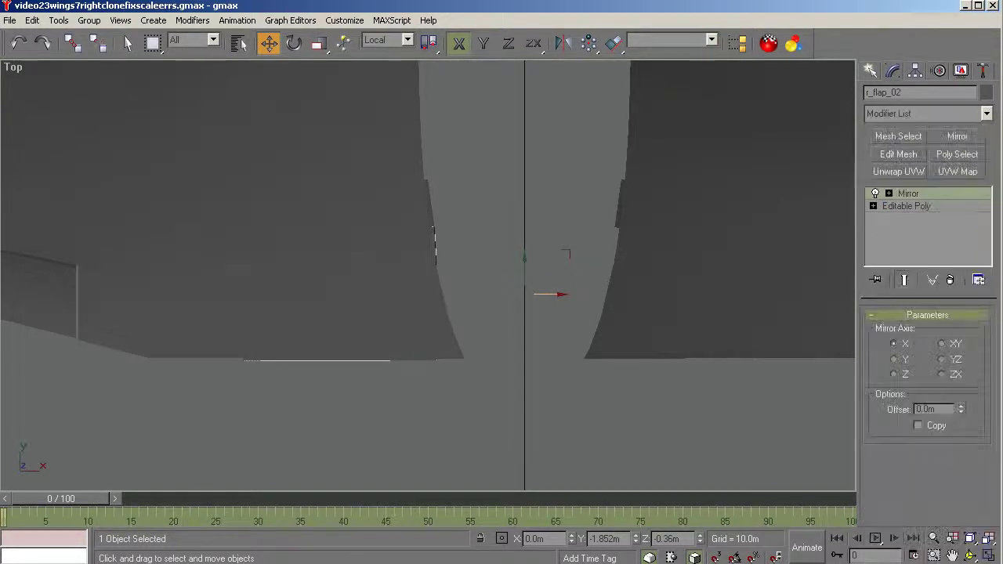
left_click(895, 375)
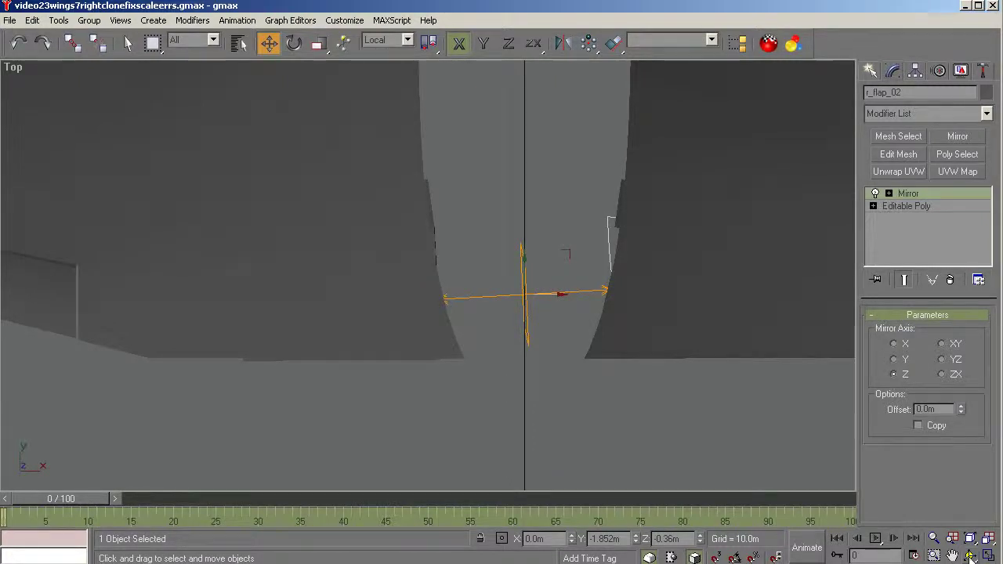
left_click(970, 555)
left_click_drag(591, 410, 522, 61)
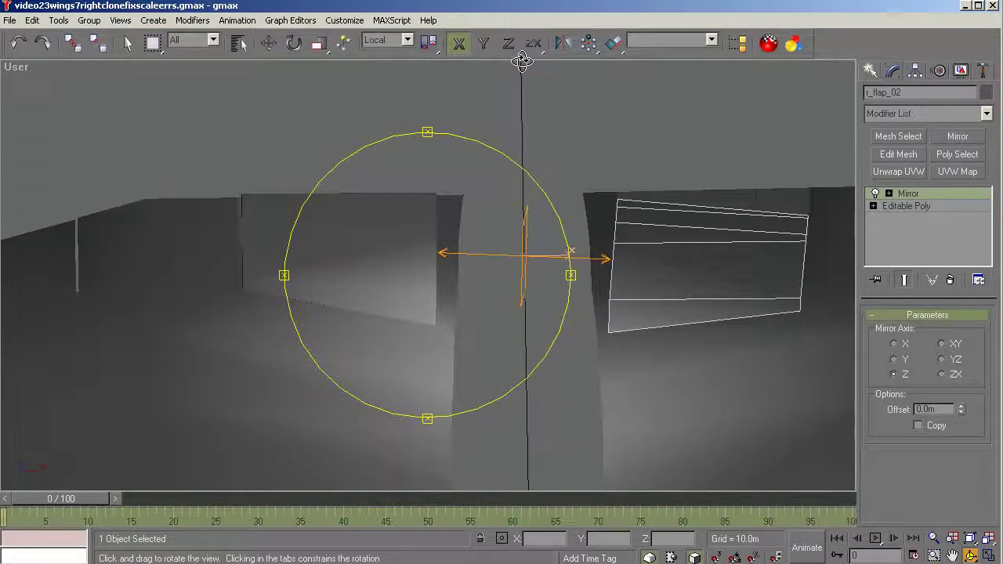
Collapse r_flap_02's whole modifier stack, holding the scene first.
right_click(931, 194)
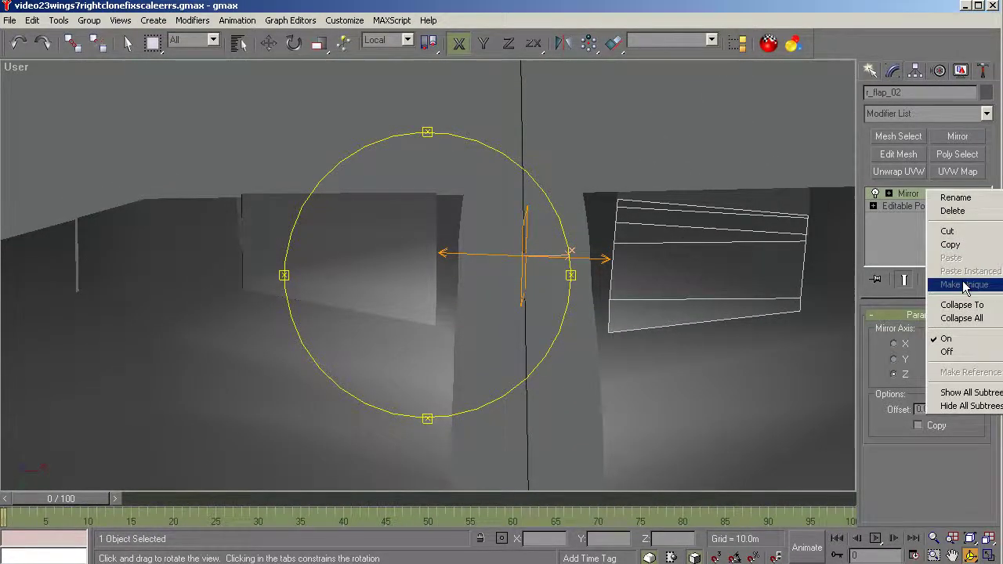
left_click(961, 318)
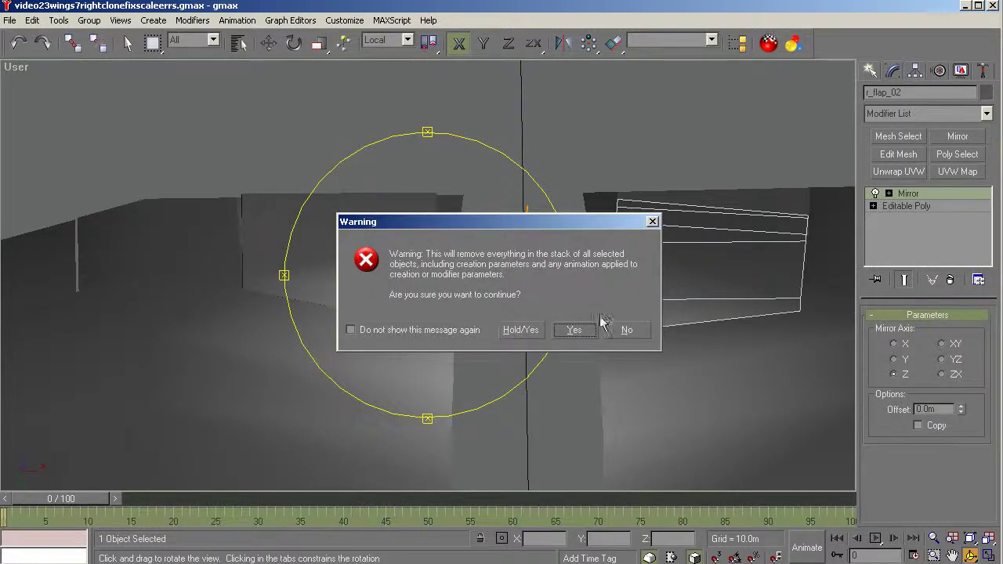
left_click(524, 332)
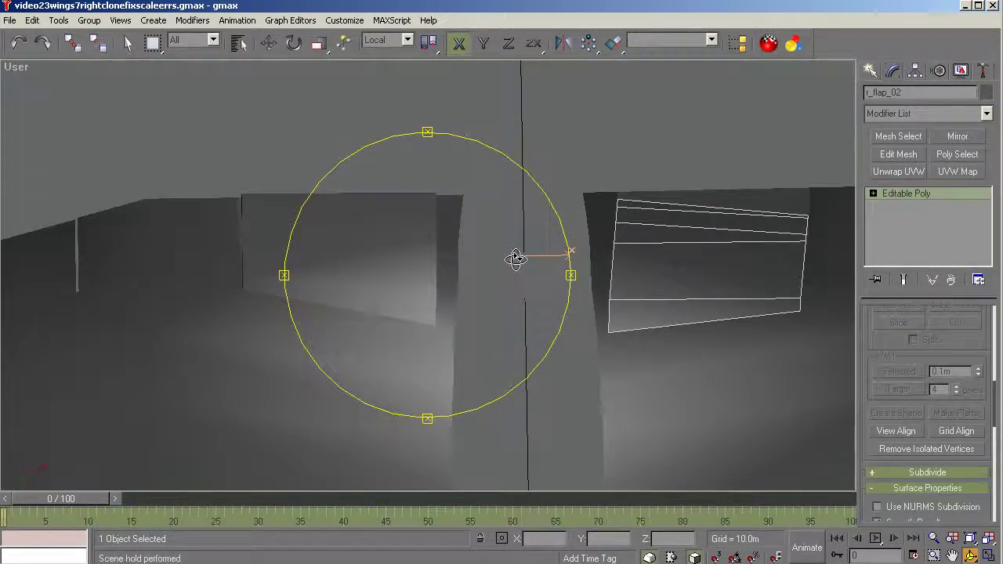
Select the left inner flap surface l-flapinner, center its pivot on the object and align it to the world.
left_click_drag(515, 258, 547, 392)
key("w")
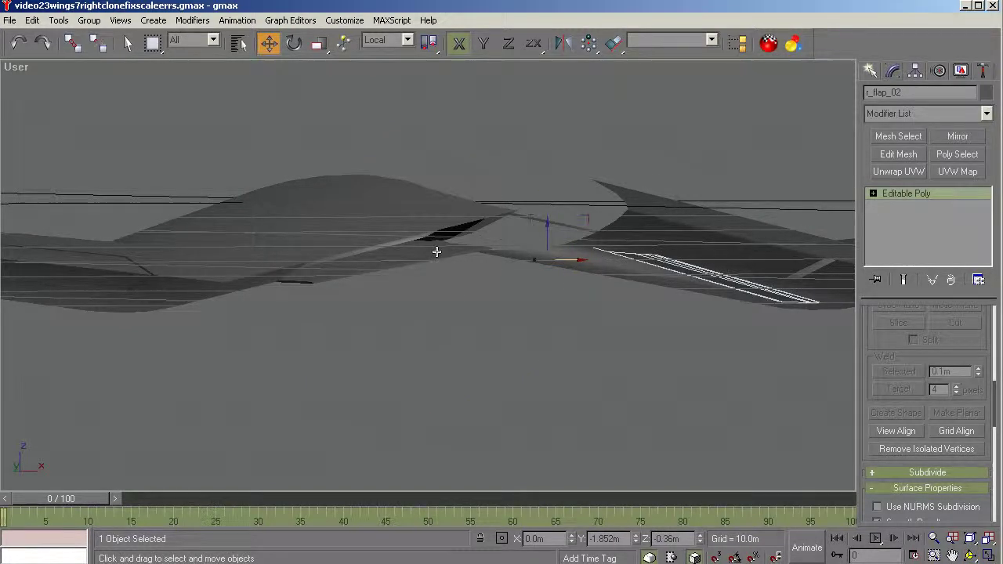
left_click(437, 251)
key("t")
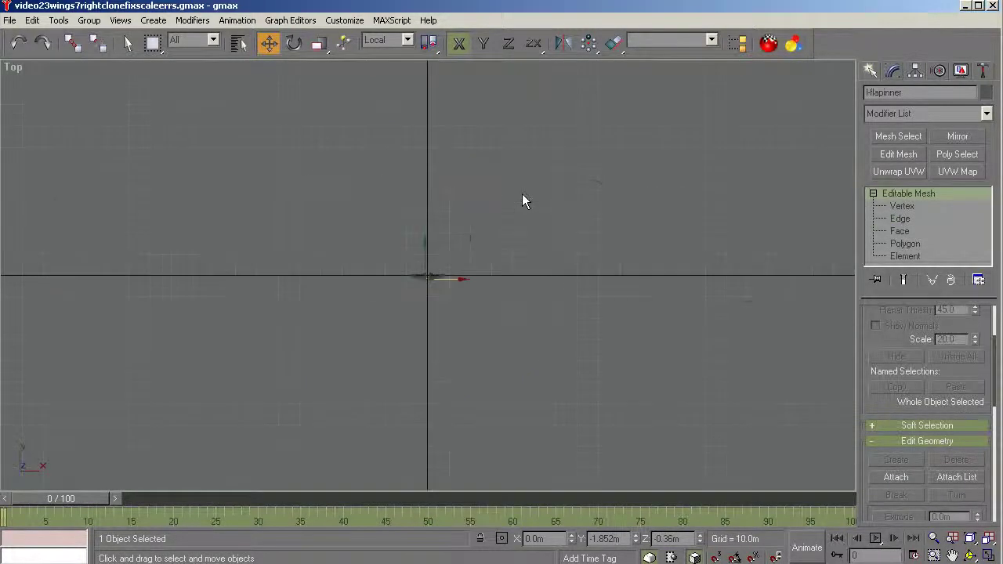
key("z")
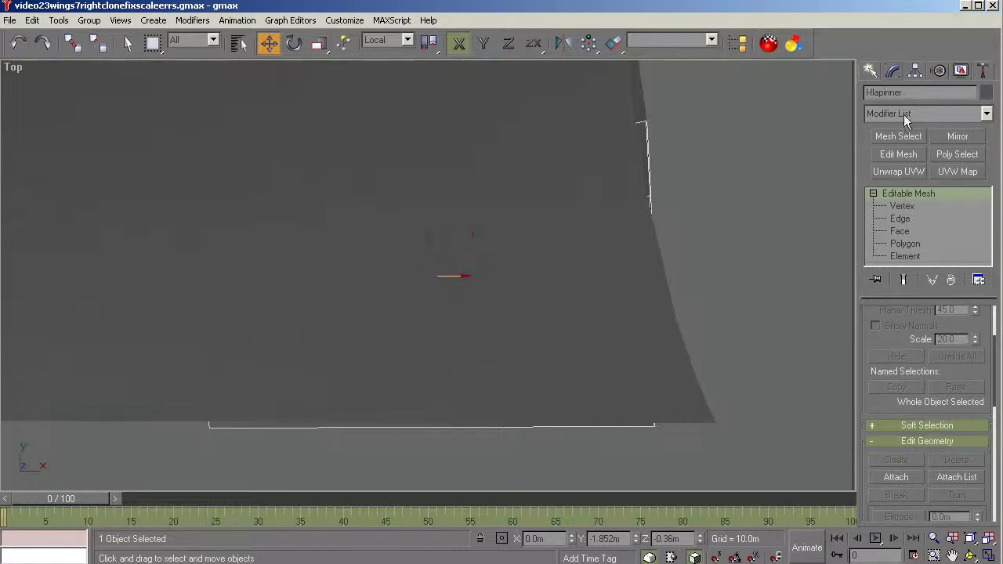
left_click(915, 71)
left_click(901, 171)
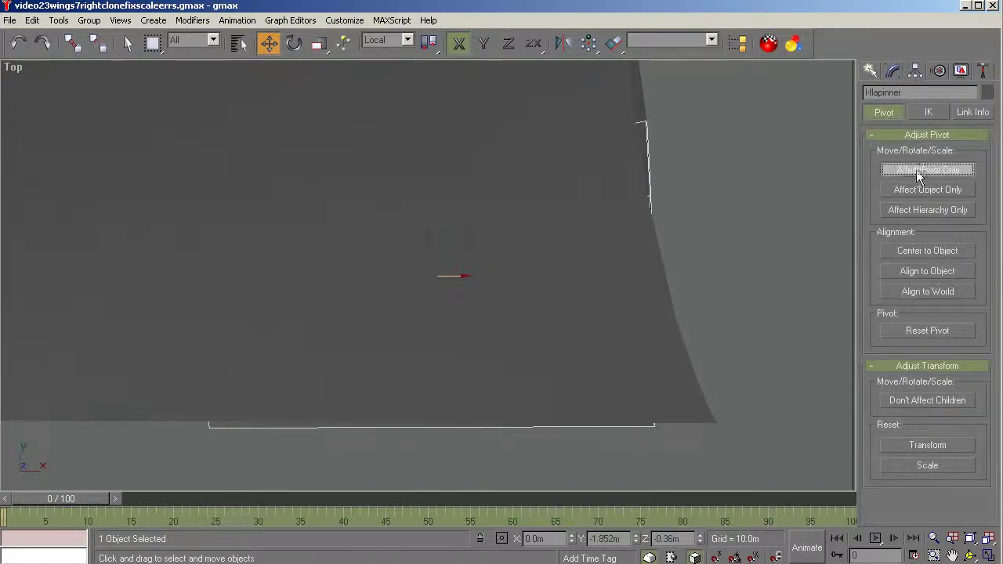
left_click(924, 253)
left_click(928, 291)
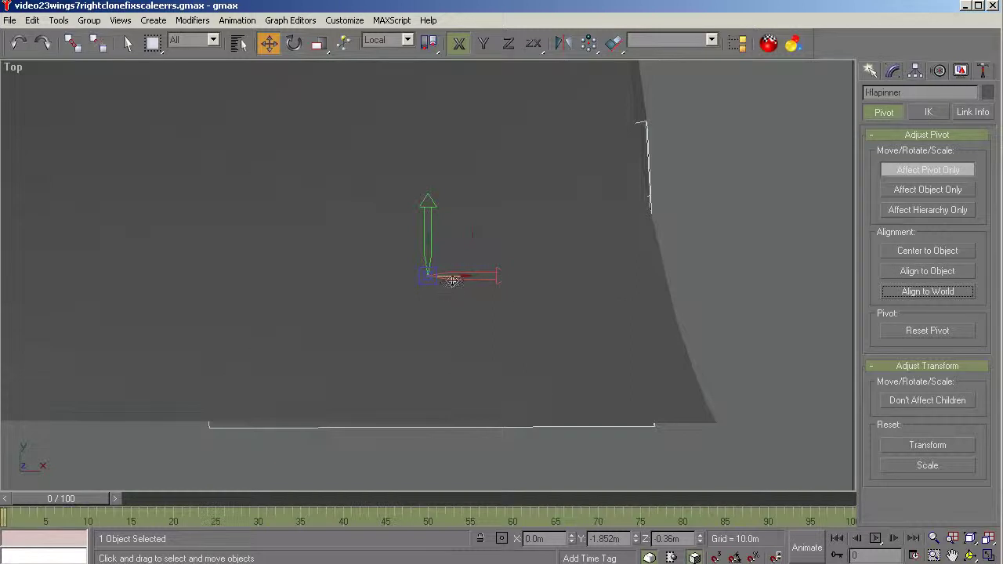
Set the X position of l-flapinner's pivot to 0 and finish the pivot adjustment.
left_click_drag(450, 277, 448, 277)
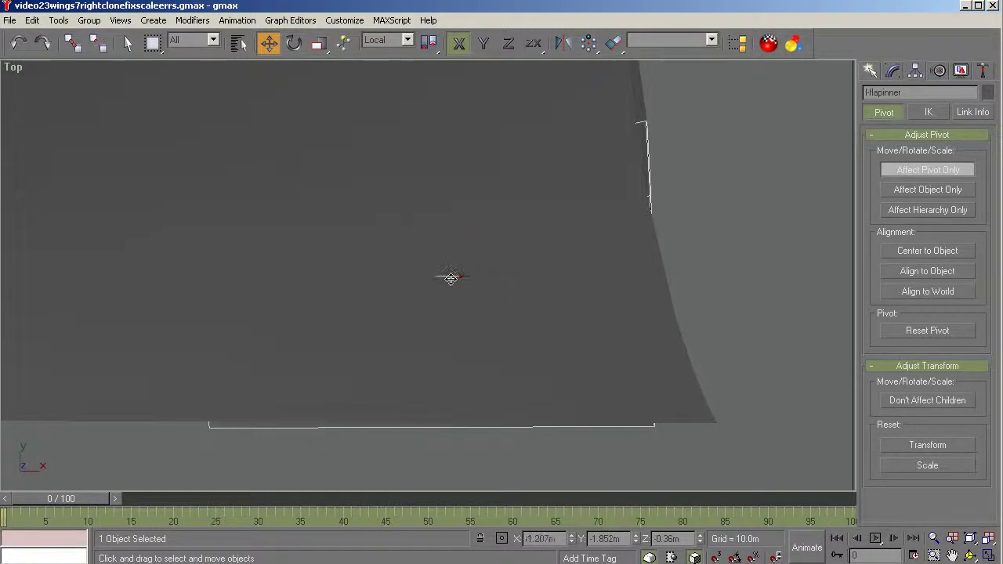
left_click(19, 43)
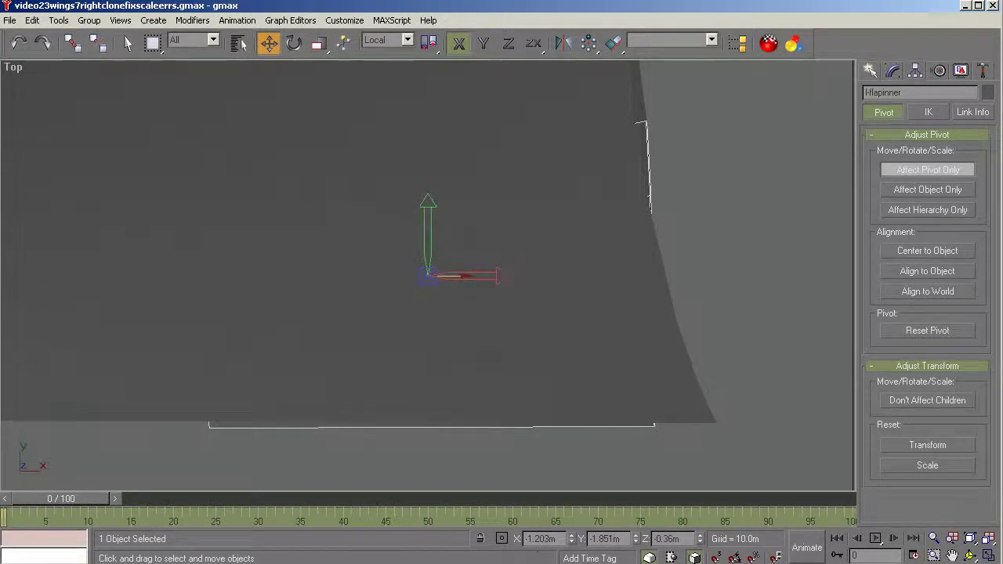
double_click(541, 539)
type("0")
key("Tab")
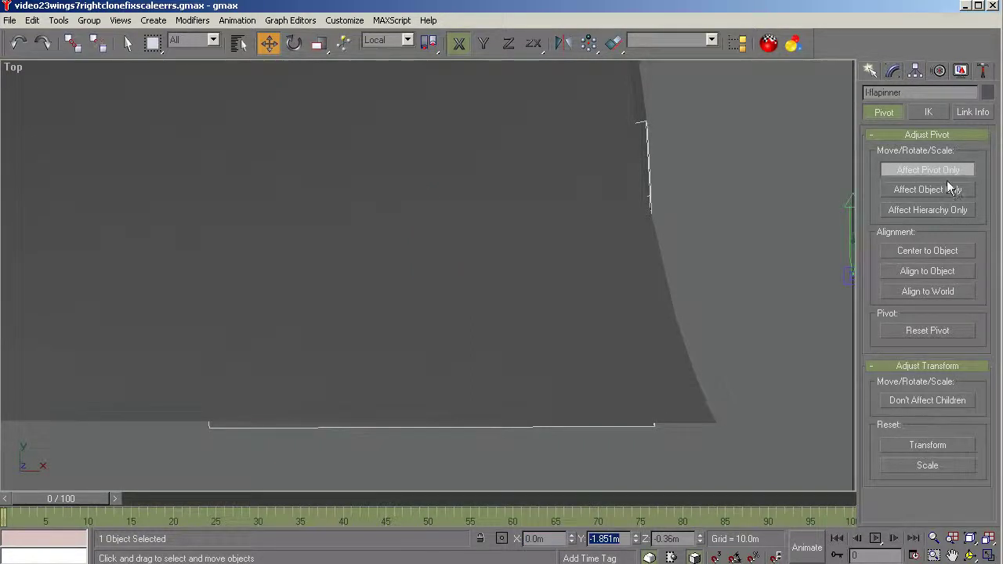
left_click(942, 174)
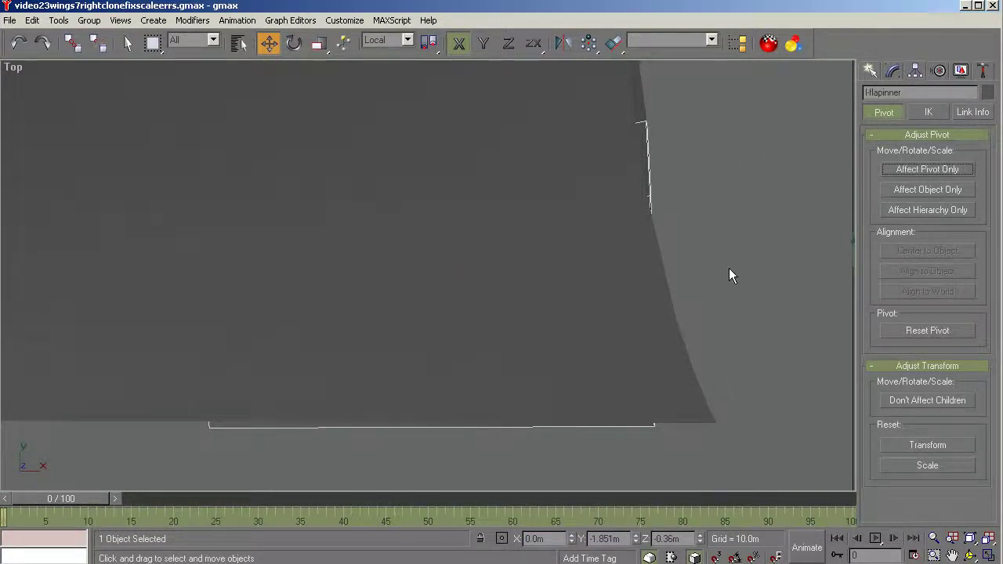
Clone l-flapinner in place as one copy named r-flapinner01.
left_click(953, 555)
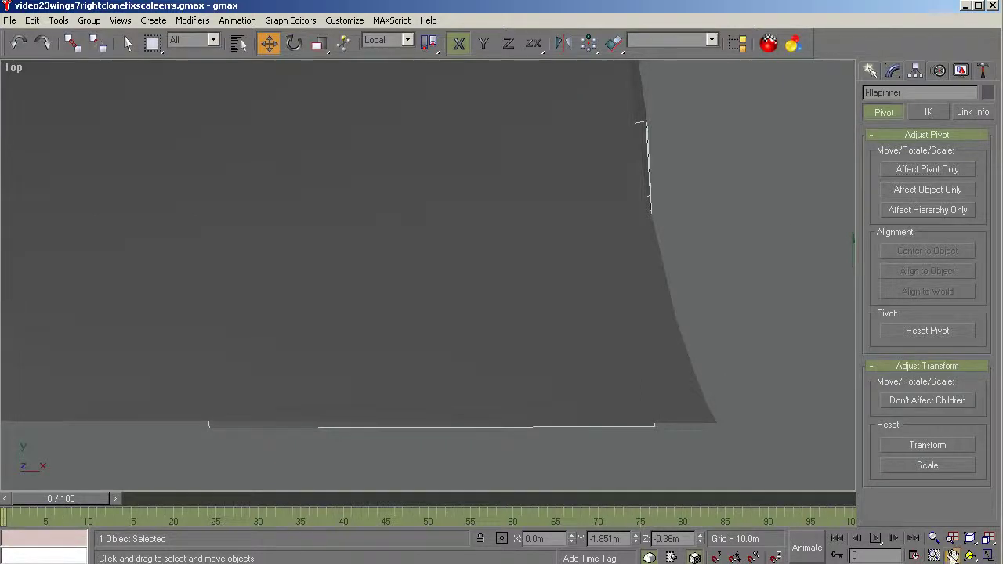
left_click_drag(619, 415, 470, 394)
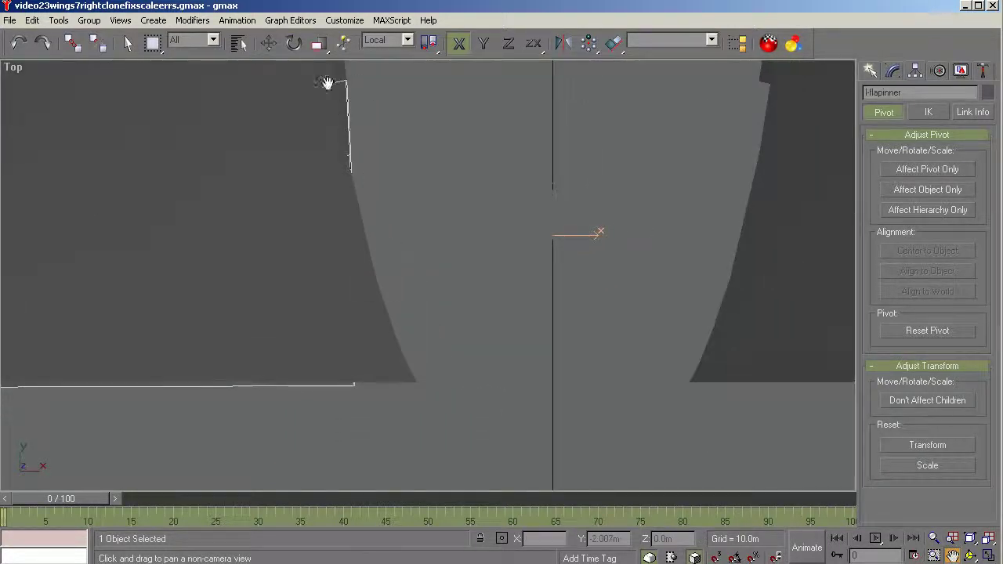
left_click(269, 44)
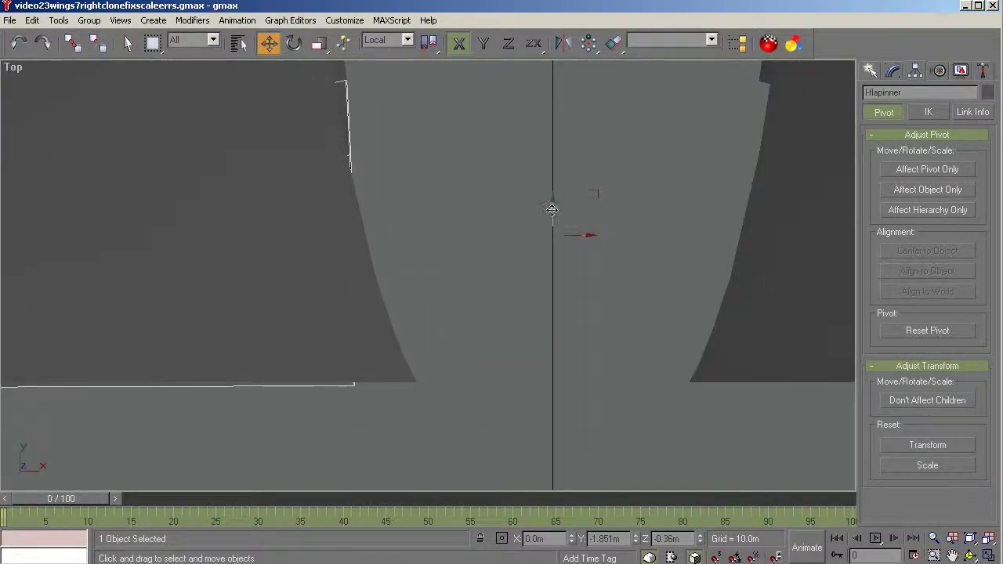
left_click_drag(552, 207, 552, 196, "shift")
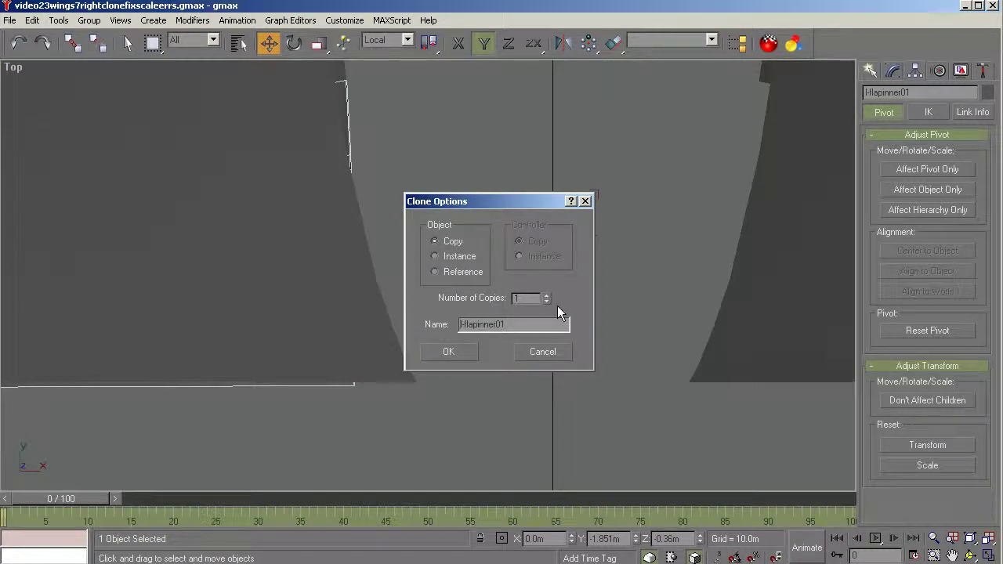
key("Home")
key("Delete")
type("r")
left_click(448, 352)
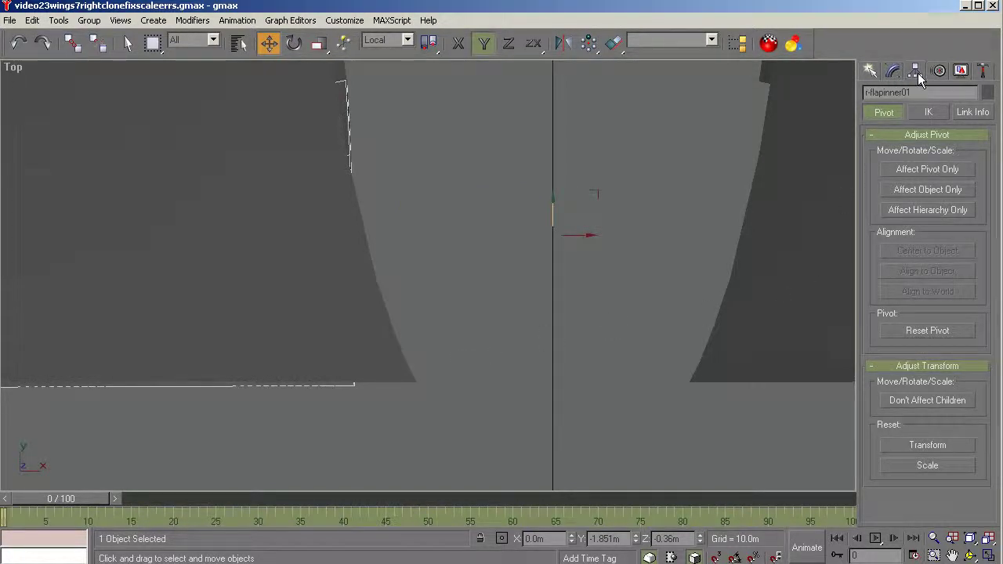
Apply a Mirror modifier on the Z axis to r-flapinner01.
left_click(894, 70)
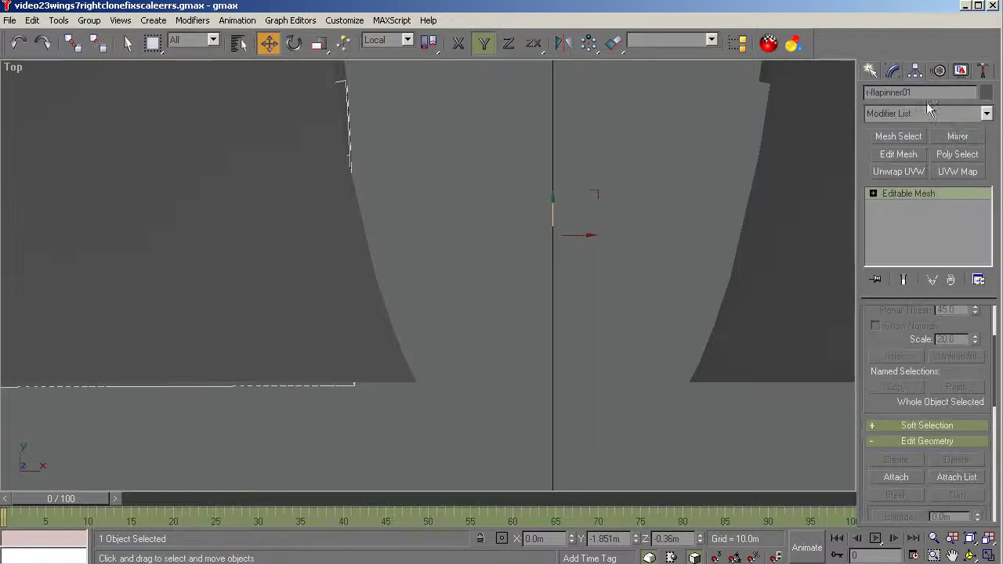
left_click(958, 136)
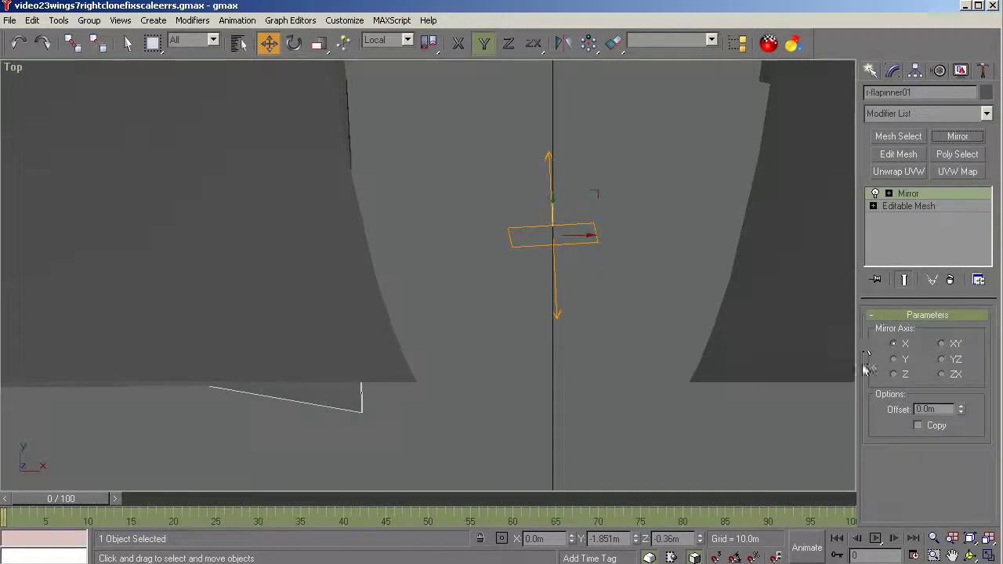
left_click(898, 376)
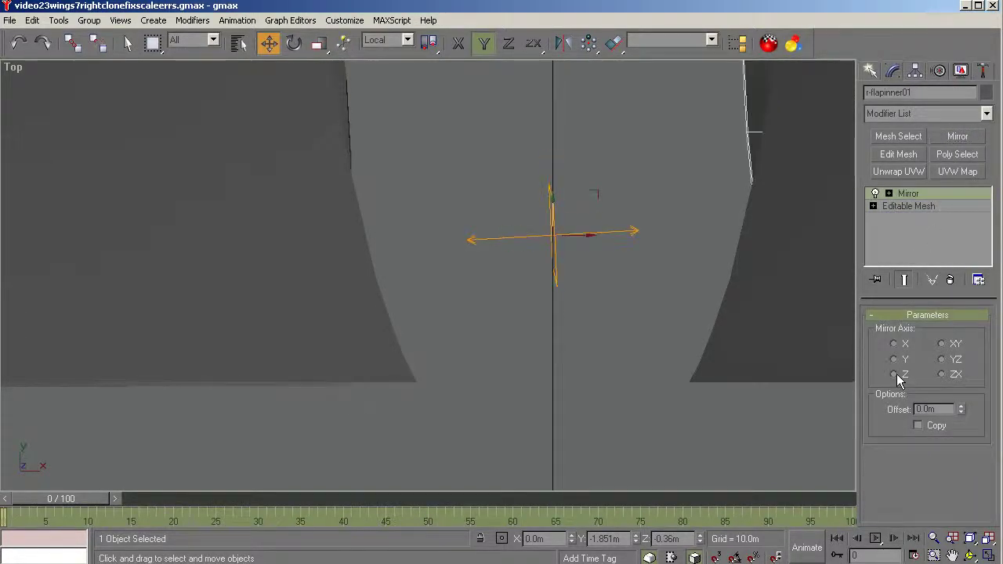
Collapse the modifier stack of r-flapinner01 into an editable mesh, holding the scene before the collapse.
right_click(905, 192)
left_click(937, 318)
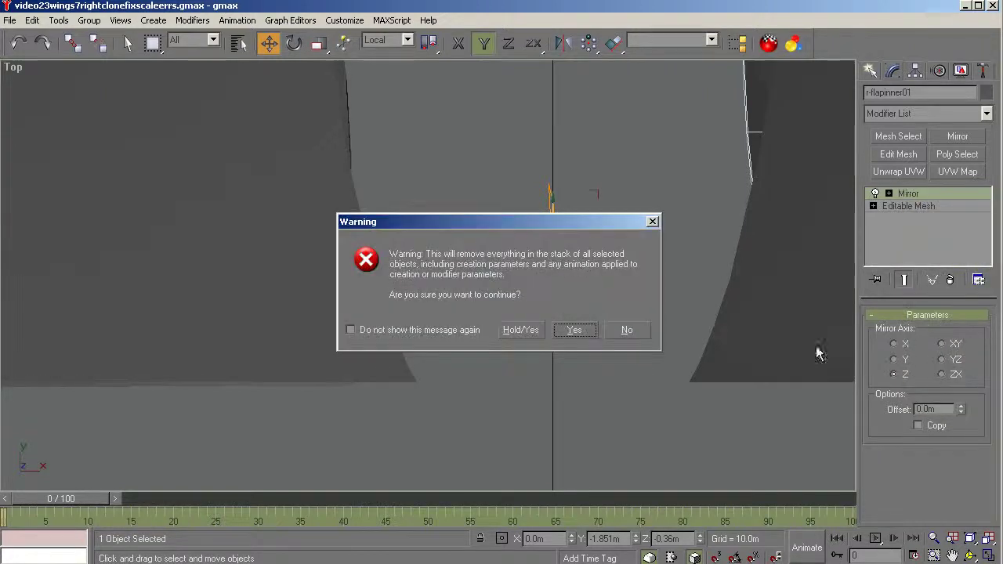
left_click(530, 330)
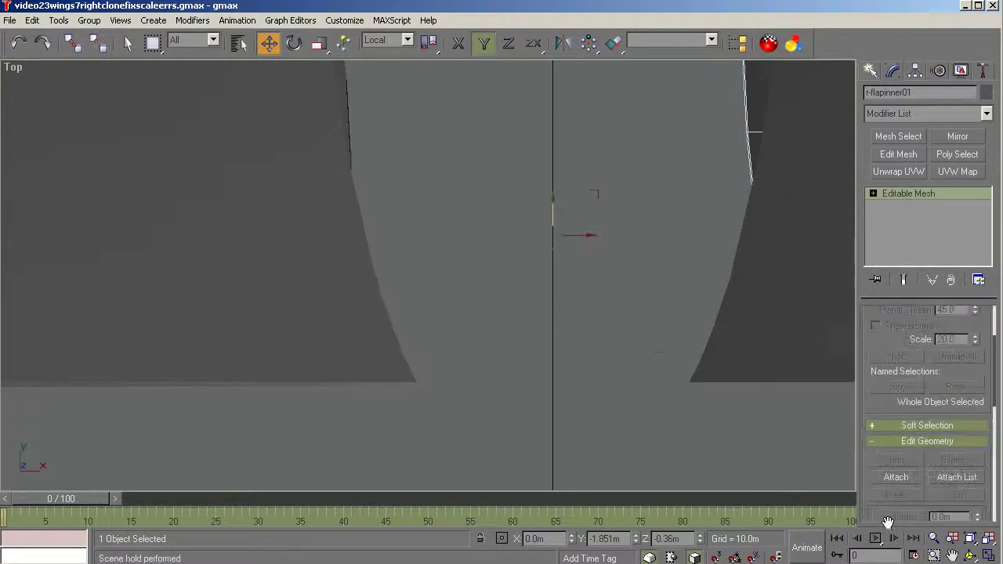
Link the mirrored inner surface r-flapinner01 to r_flap_02 as its parent.
left_click(970, 556)
left_click_drag(423, 381, 434, 220)
left_click_drag(740, 136, 743, 136)
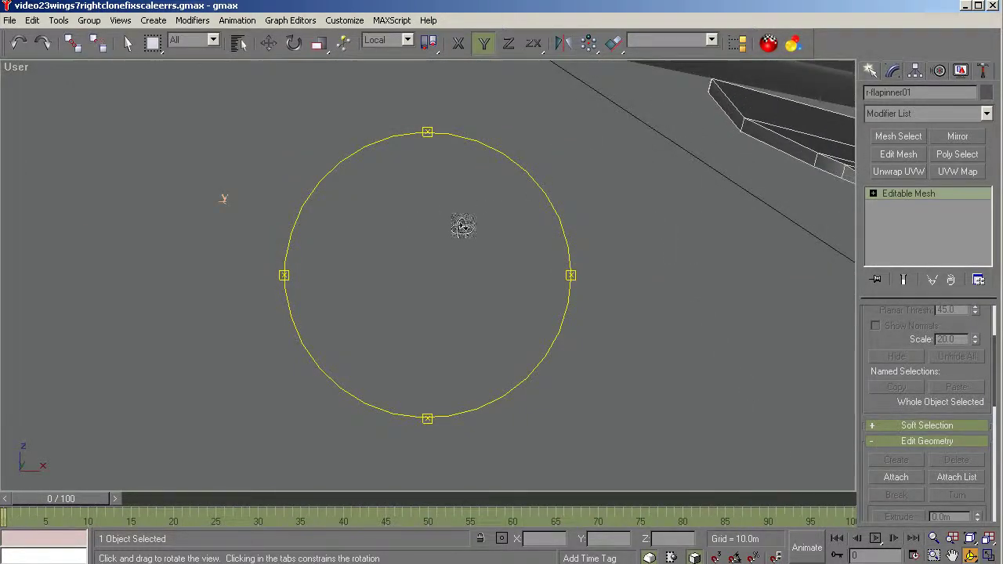
left_click_drag(461, 227, 447, 202)
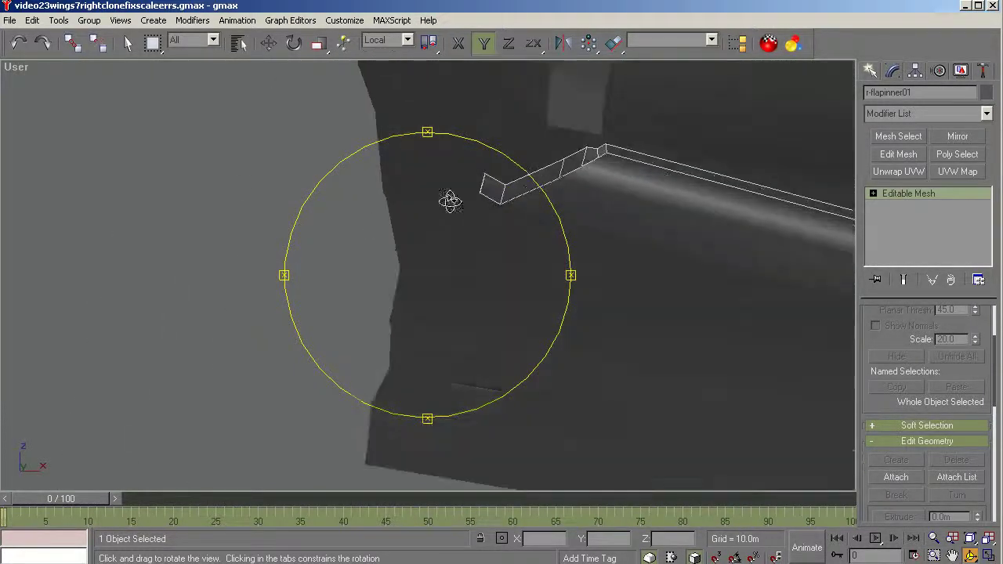
left_click(72, 43)
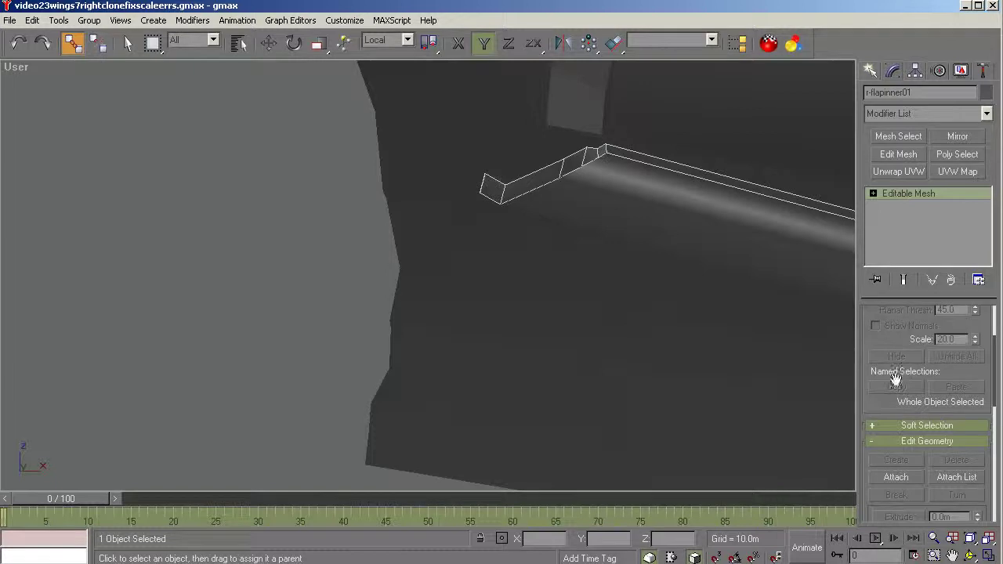
left_click(970, 553)
left_click_drag(453, 329, 488, 346)
right_click(487, 345)
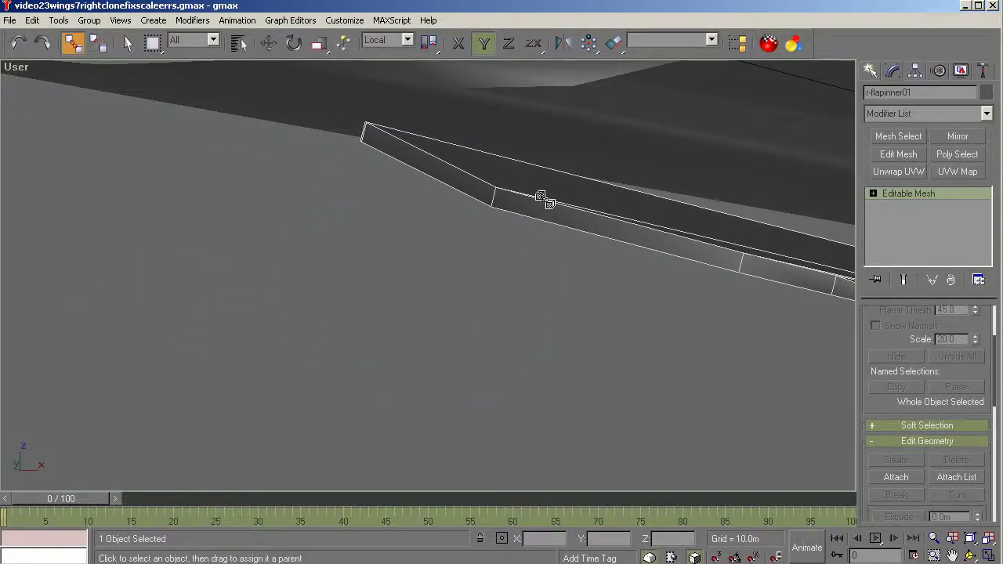
scroll(568, 342, "down", 3)
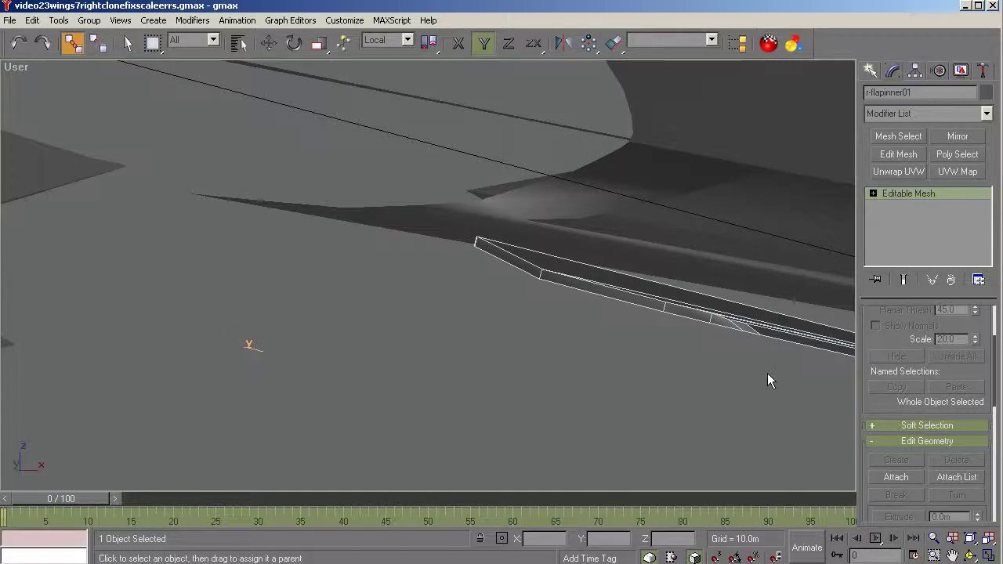
scroll(768, 381, "down", 2)
left_click(971, 555)
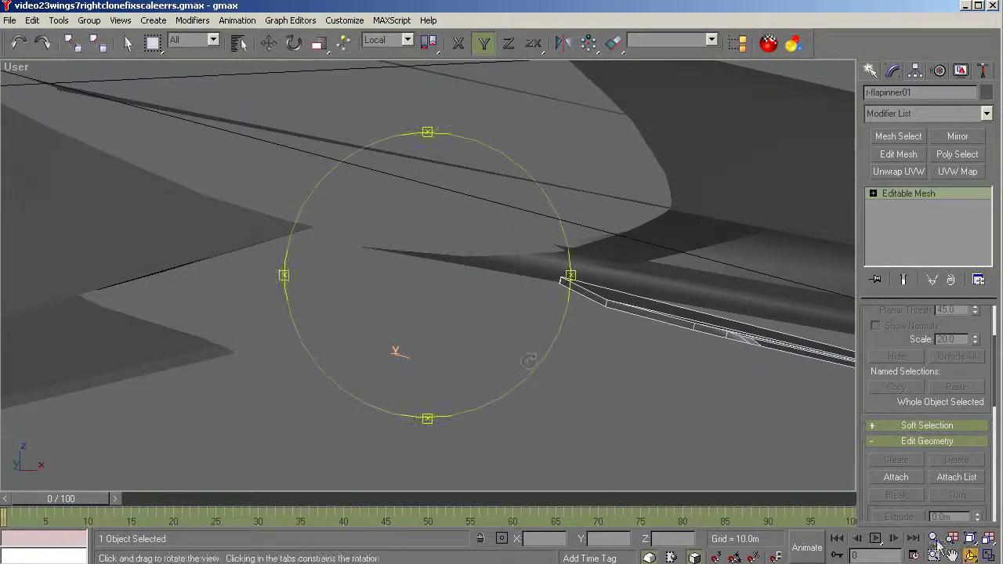
left_click_drag(466, 327, 459, 327)
right_click(459, 327)
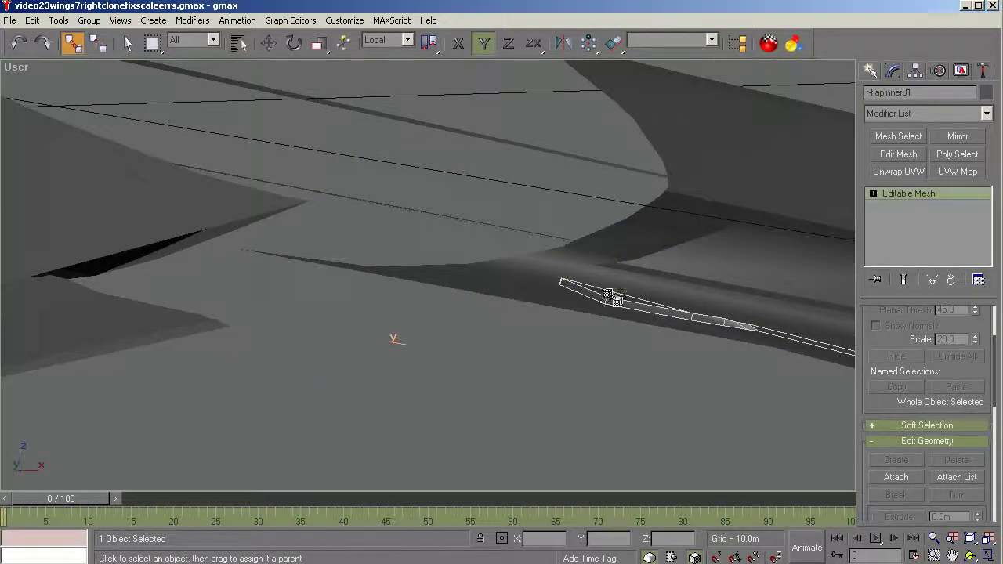
left_click_drag(735, 334, 769, 328)
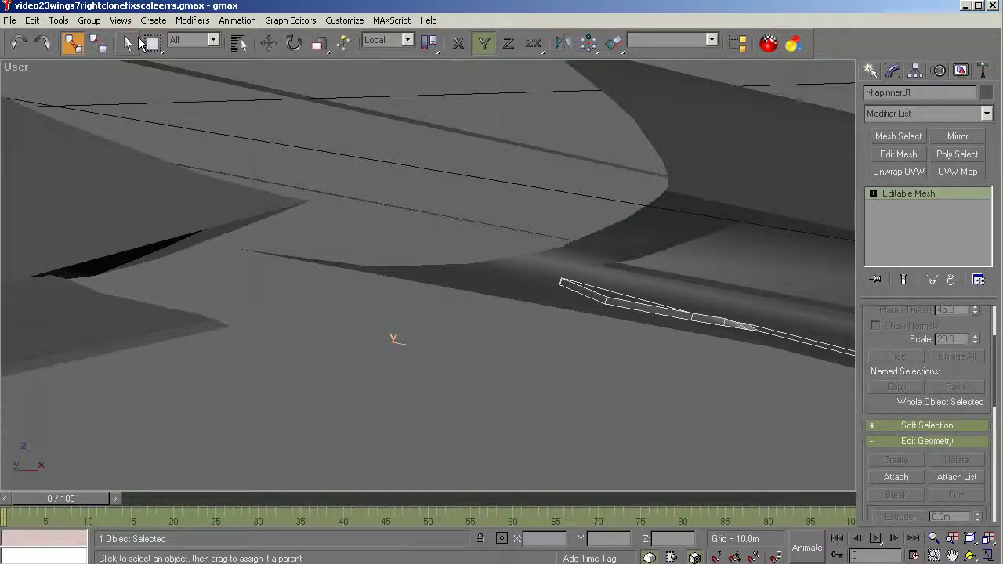
left_click(131, 43)
Select r_flap_02 by name and link it to wing-R as its parent.
left_click(239, 43)
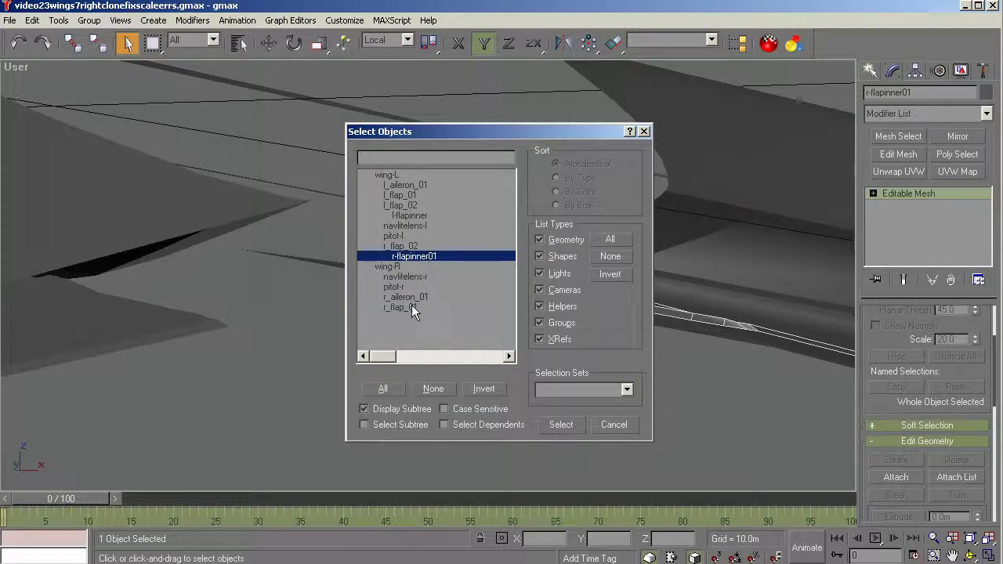
left_click(399, 246)
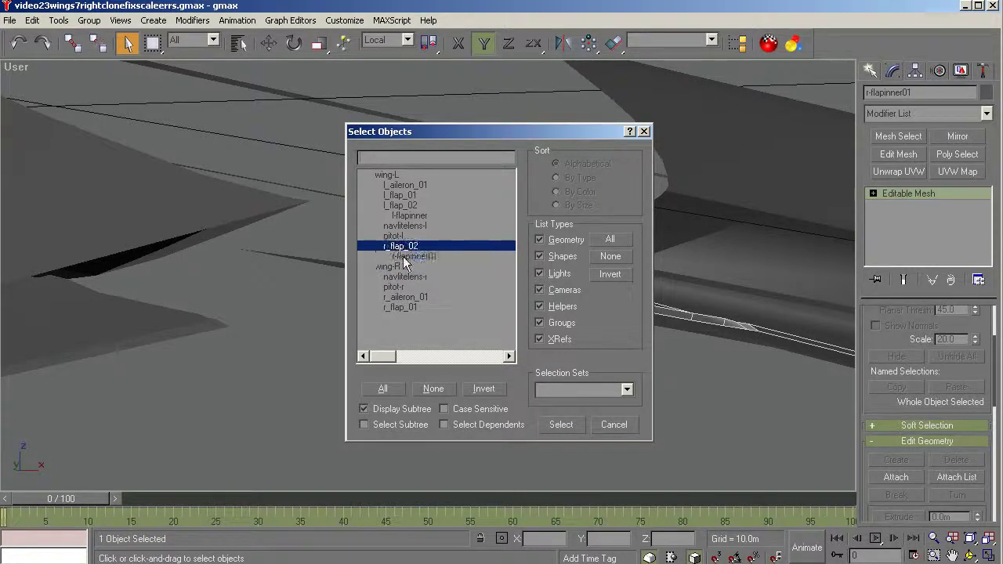
left_click(561, 425)
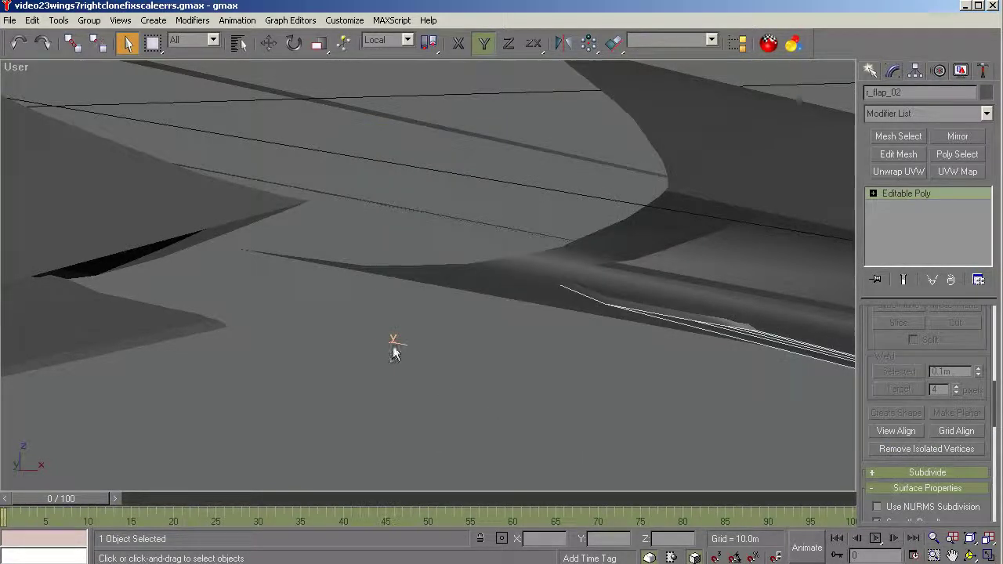
left_click(72, 43)
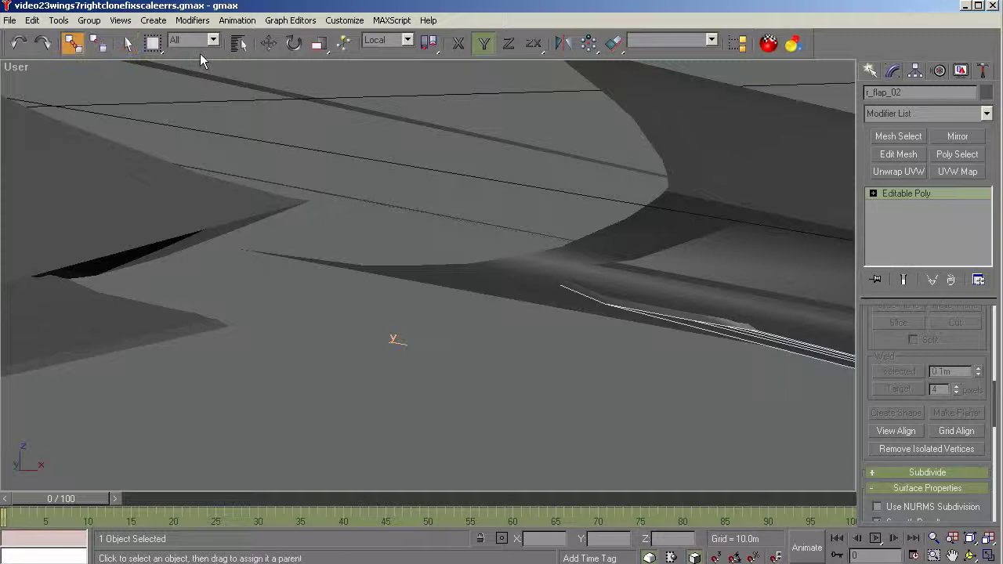
left_click(239, 43)
left_click(395, 249)
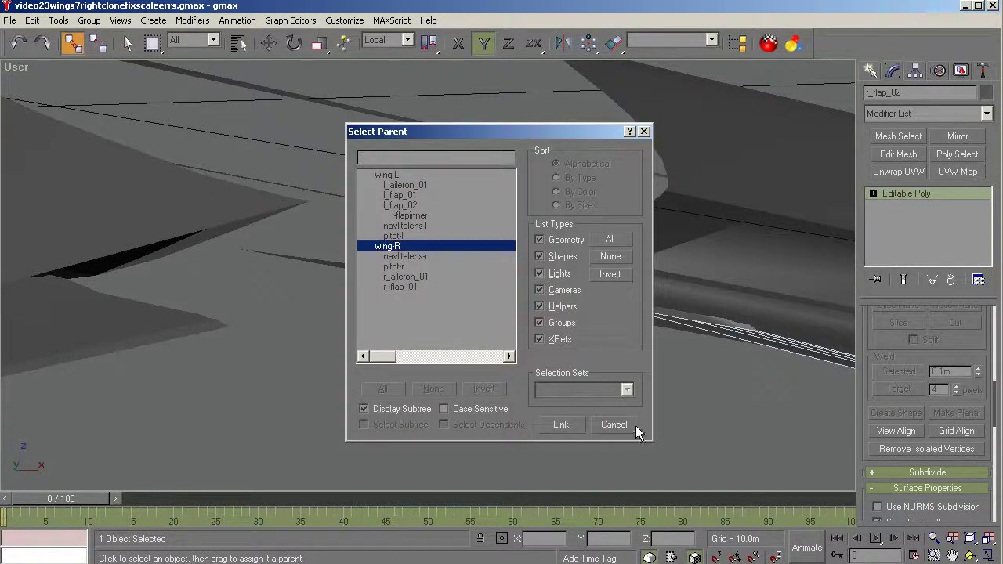
left_click(561, 424)
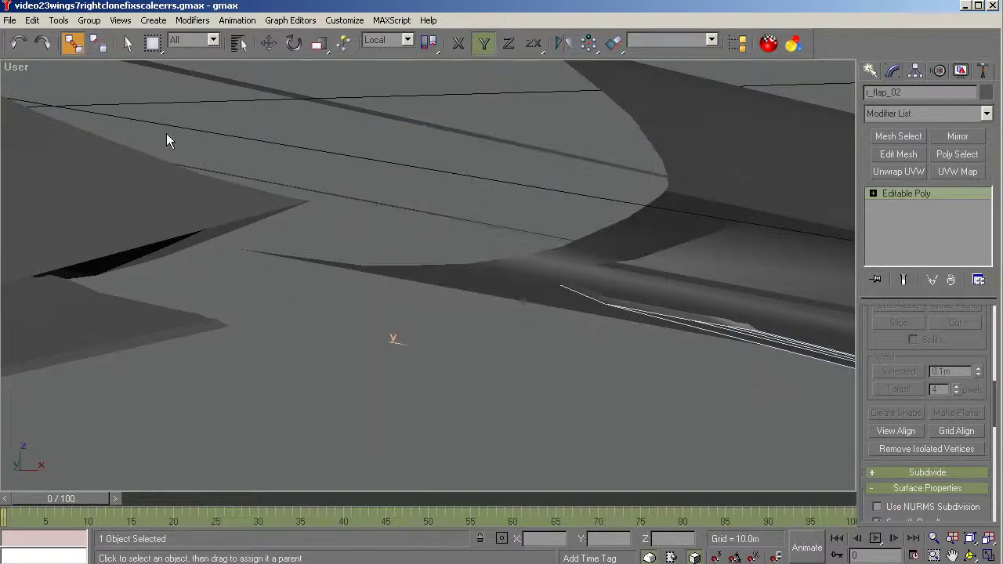
left_click(128, 44)
Examine both wings in the Top view for symmetry and check the parent-child order of the wing parts in the object list.
left_click(971, 555)
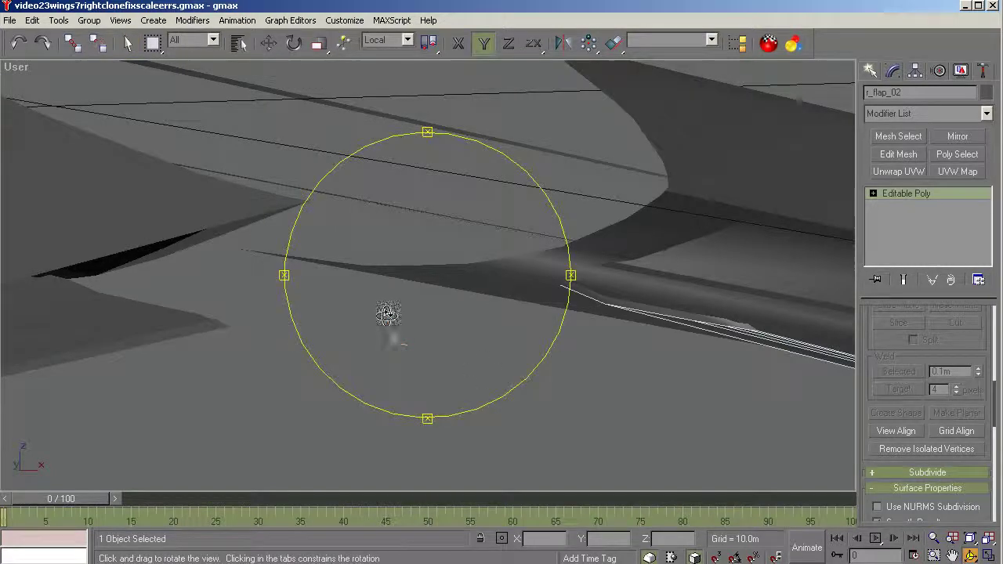
left_click_drag(392, 321, 418, 315)
key("t")
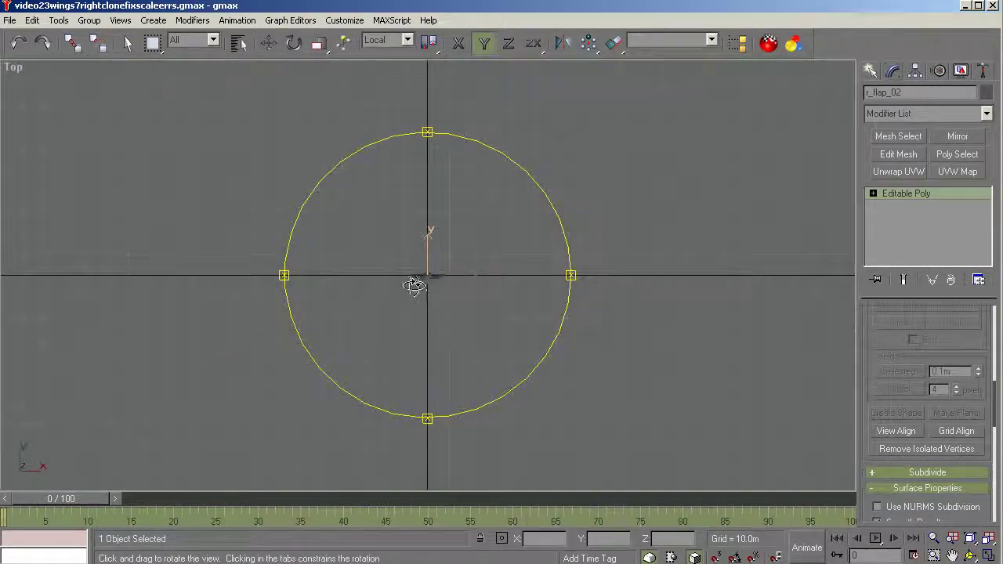
scroll(413, 280, "up", 5)
scroll(591, 304, "down", 3)
scroll(474, 427, "down", 3)
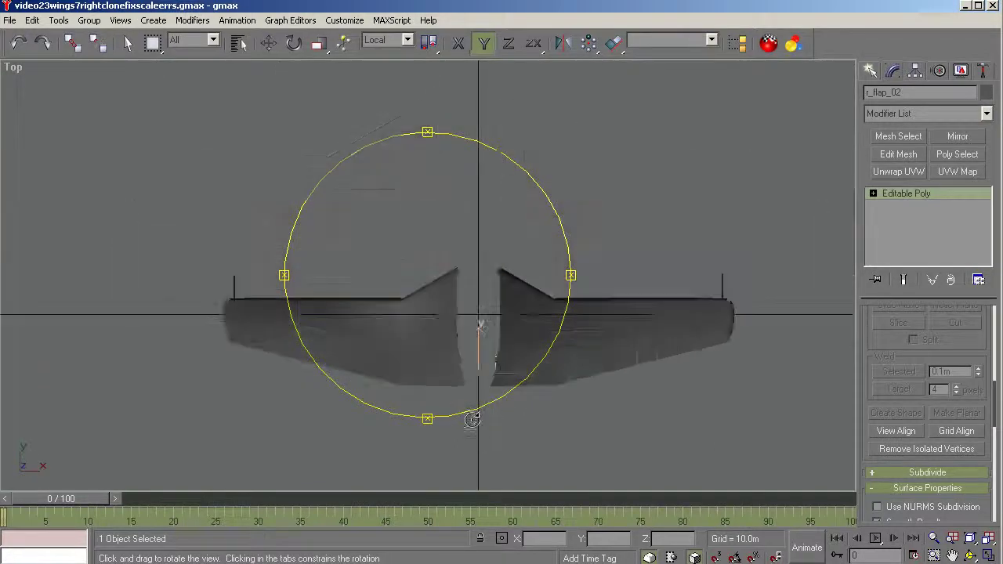
scroll(453, 309, "up", 4)
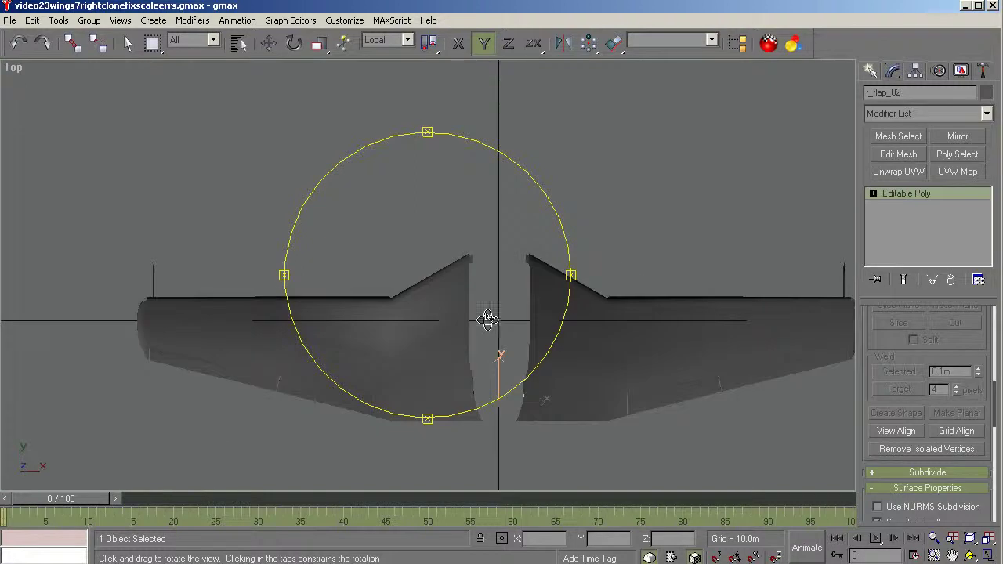
scroll(486, 317, "down", 1)
scroll(502, 348, "up", 1)
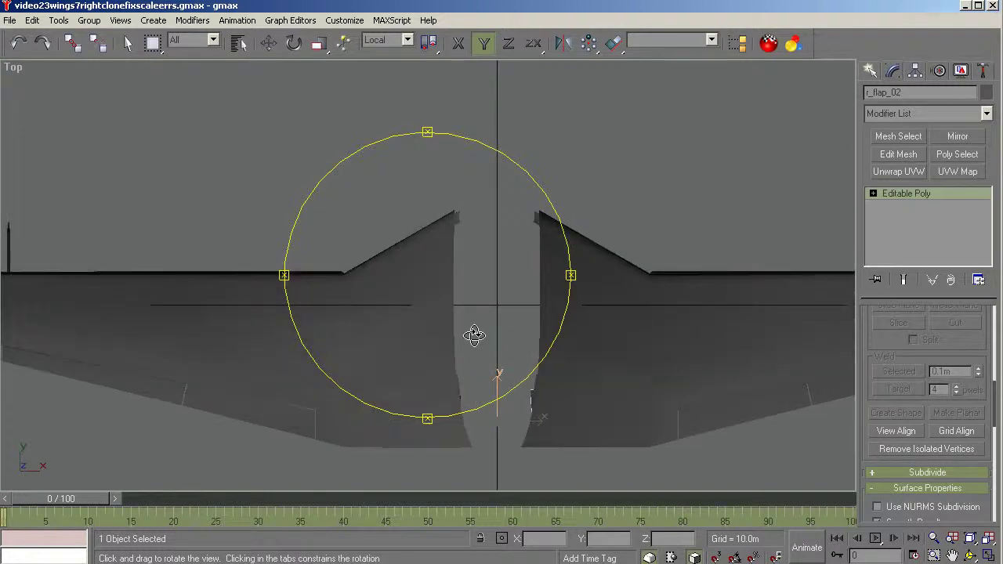
scroll(454, 313, "down", 1)
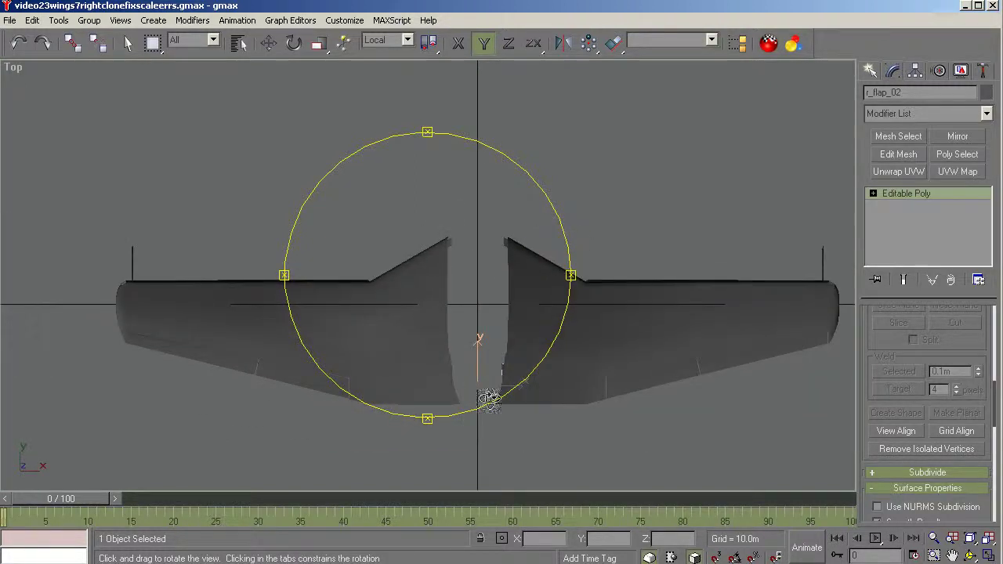
key("q")
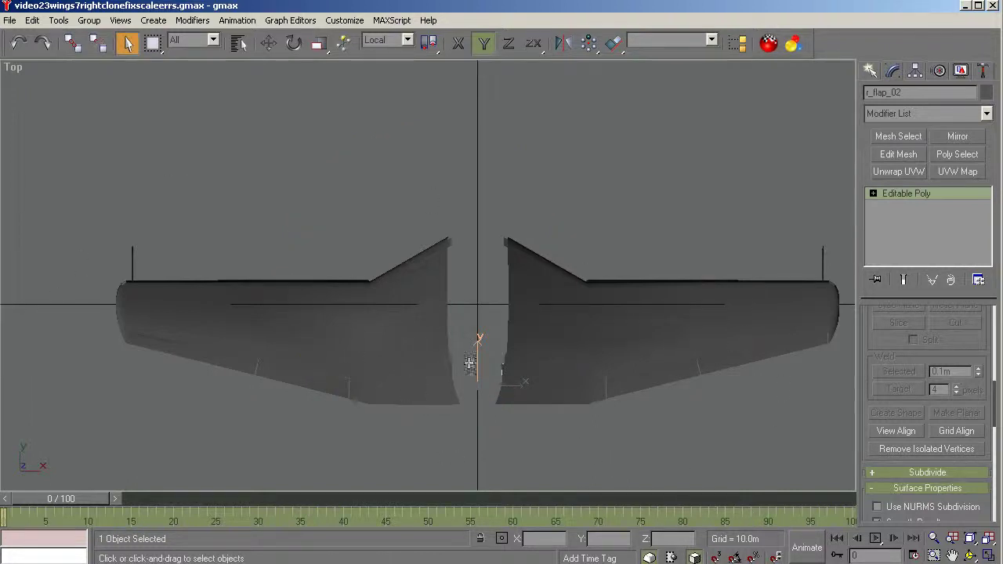
left_click(239, 43)
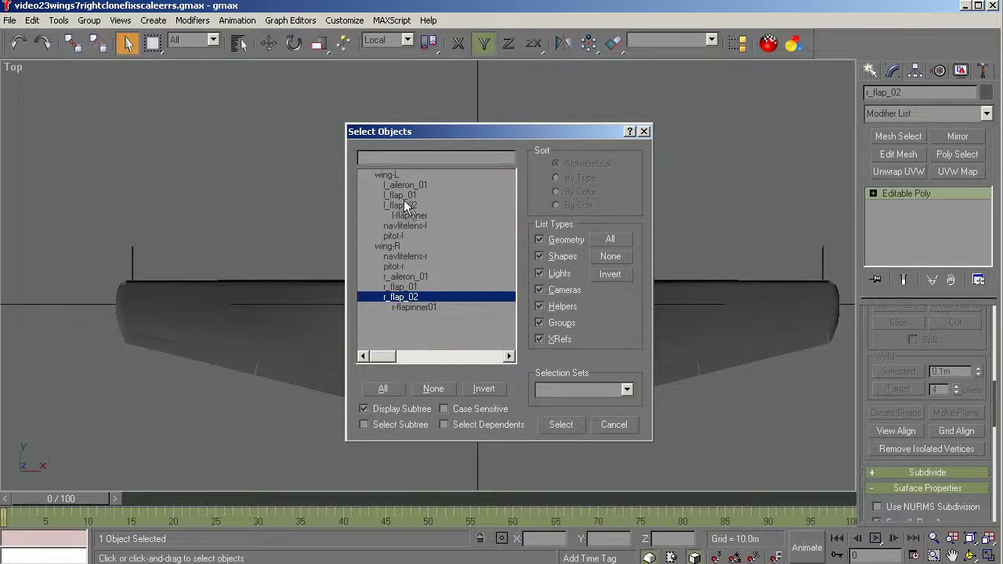
left_click(614, 424)
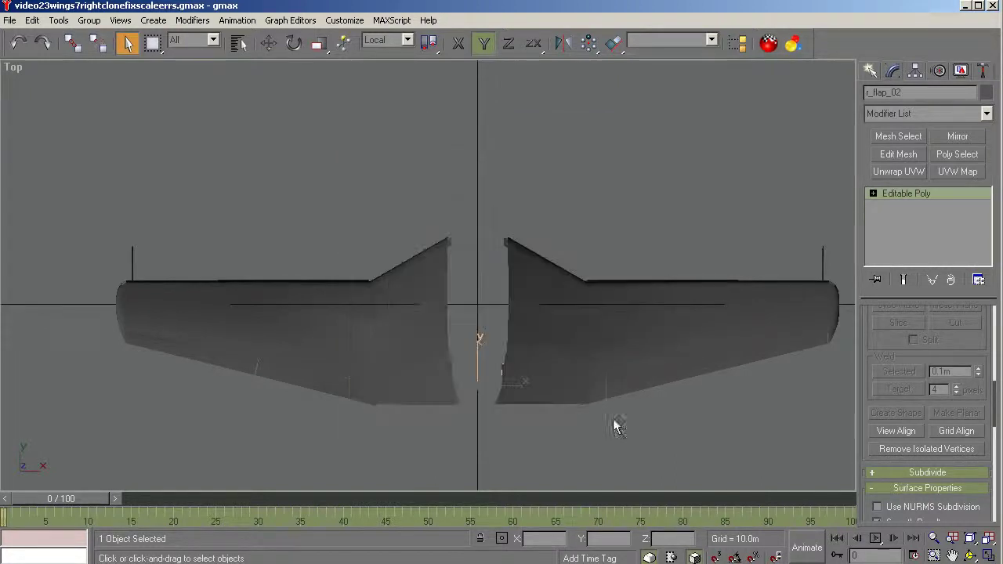
Clear the selection and unhide all hidden objects by name except Box02 and CalibrationBox.
left_click(665, 195)
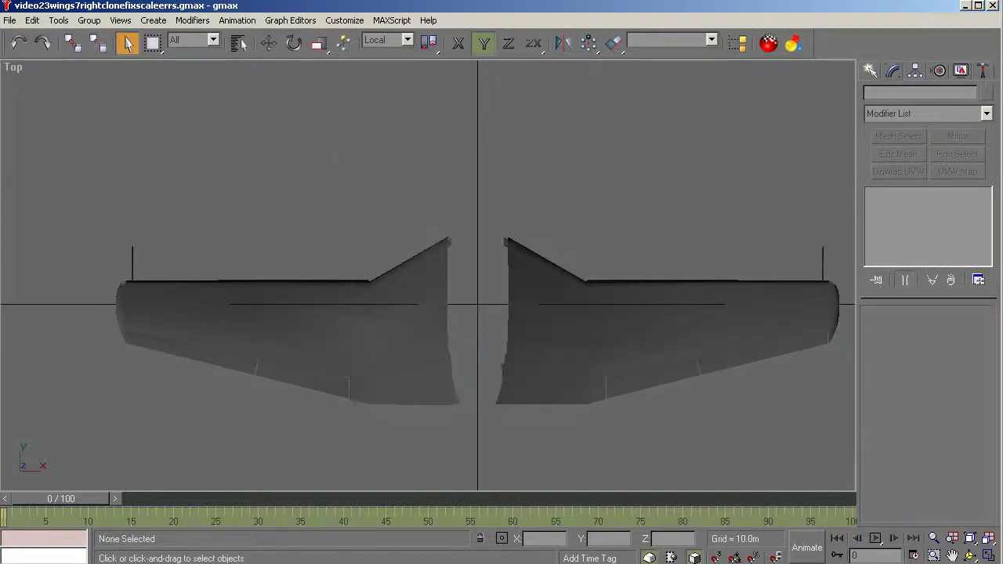
left_click(961, 71)
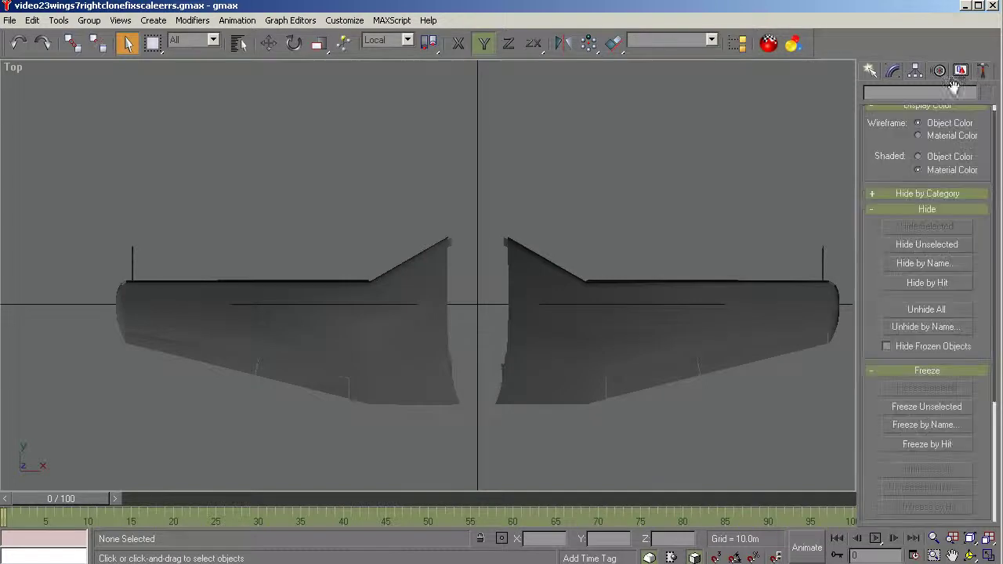
left_click(923, 329)
left_click(381, 176)
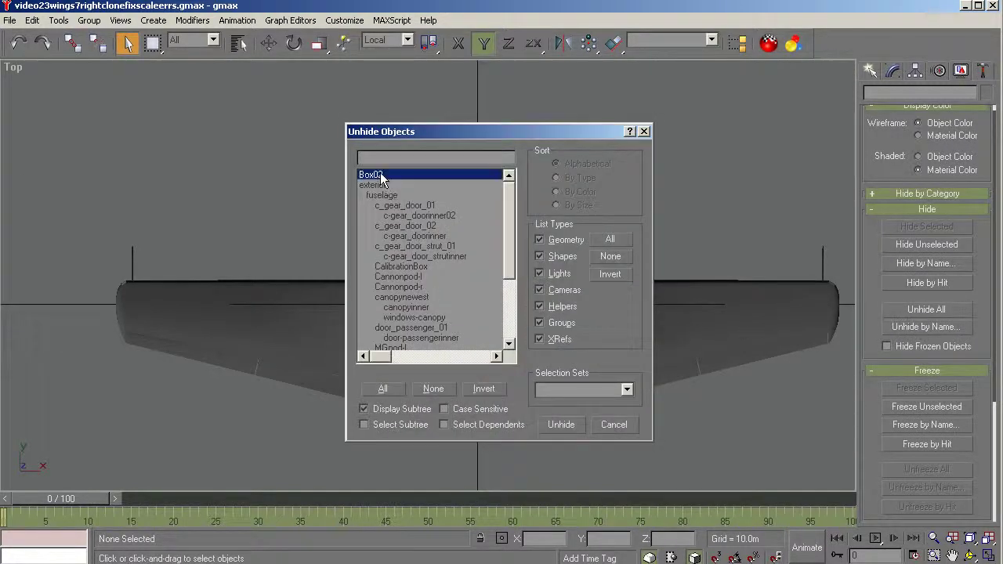
left_click(398, 267, "ctrl")
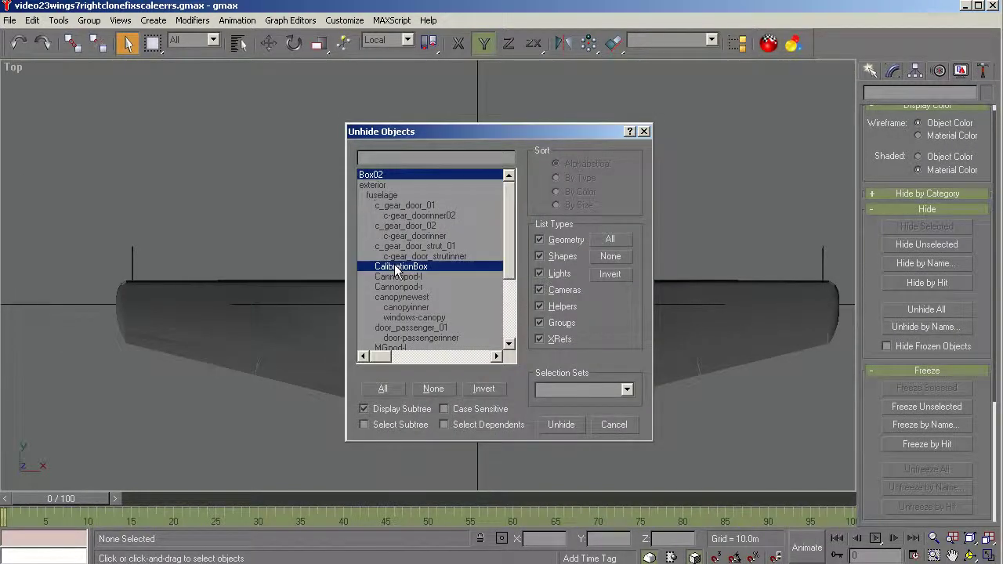
left_click(483, 389)
left_click(550, 425)
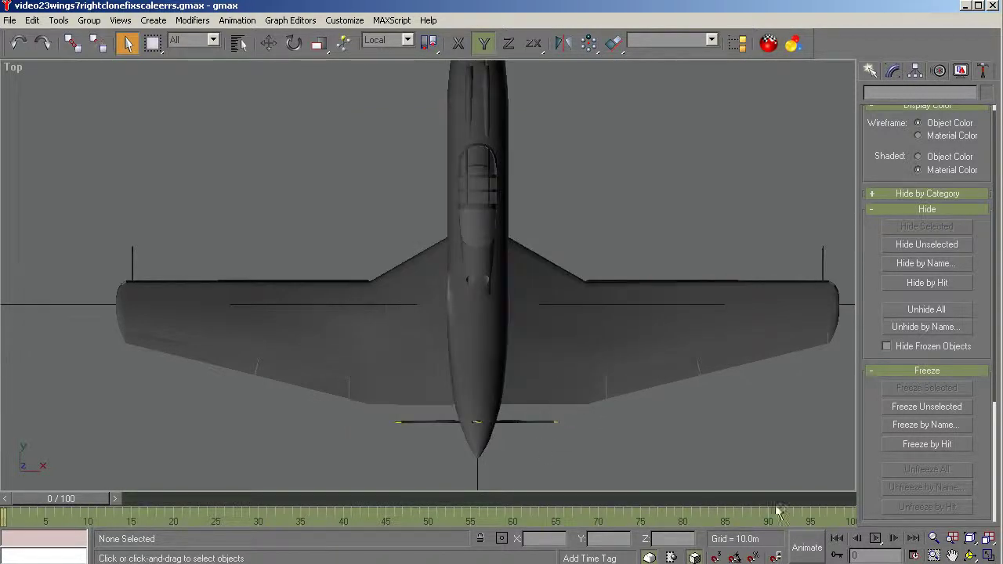
Examine the complete aircraft with both wings in a rotated three-dimensional view from above and from low at the rear.
left_click(971, 555)
left_click_drag(376, 366, 475, 381)
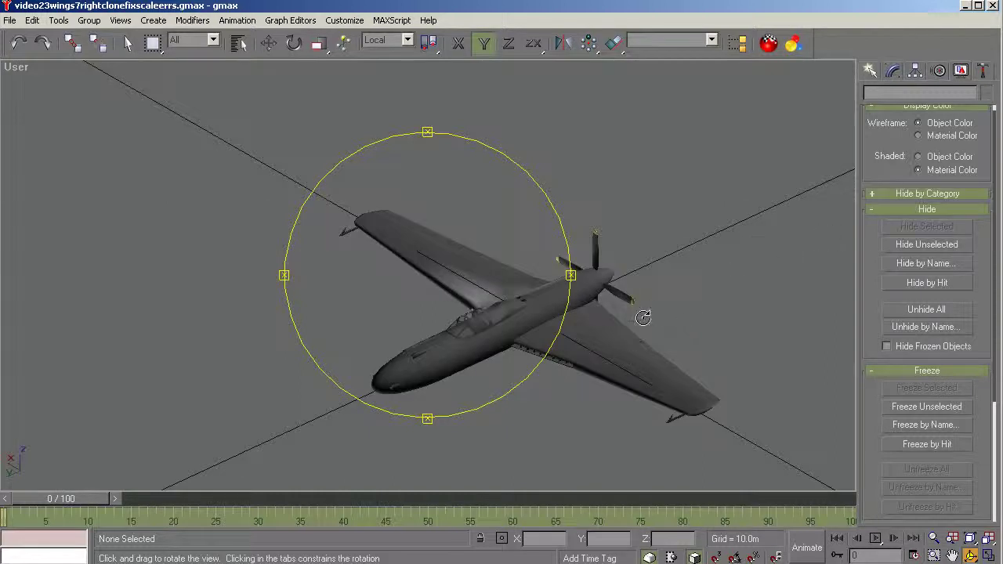
left_click_drag(450, 384, 468, 316)
scroll(505, 340, "up", 5)
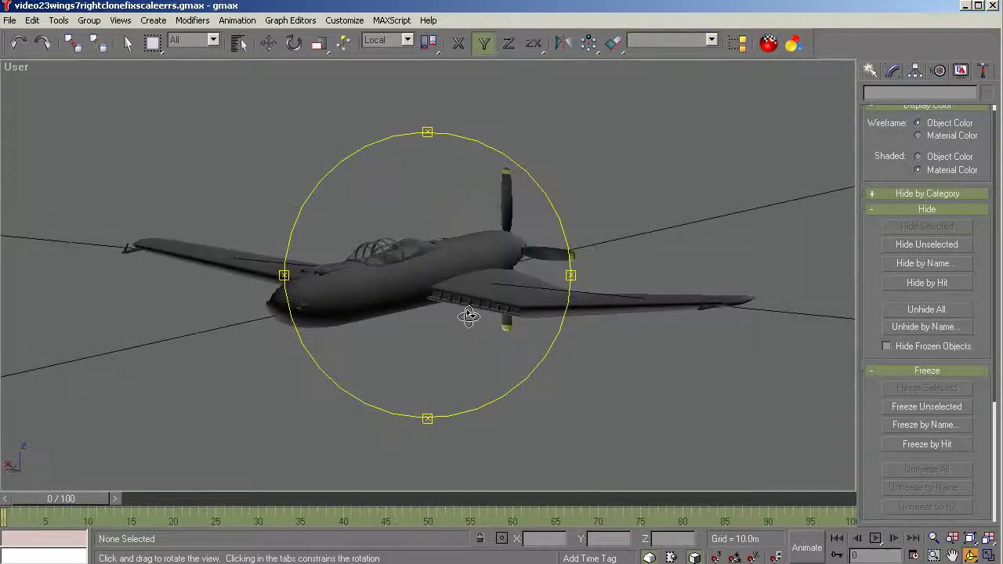
left_click_drag(400, 343, 398, 377)
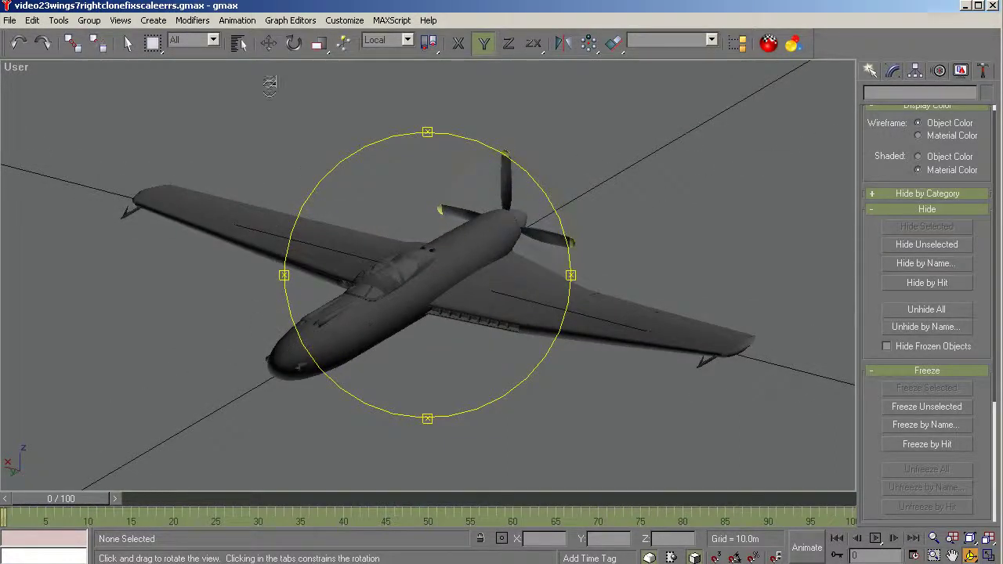
Review the object list's parent-child hierarchy from exterior and fuselage down to the wing-L and wing-R parts, keeping nothing selected.
left_click(240, 43)
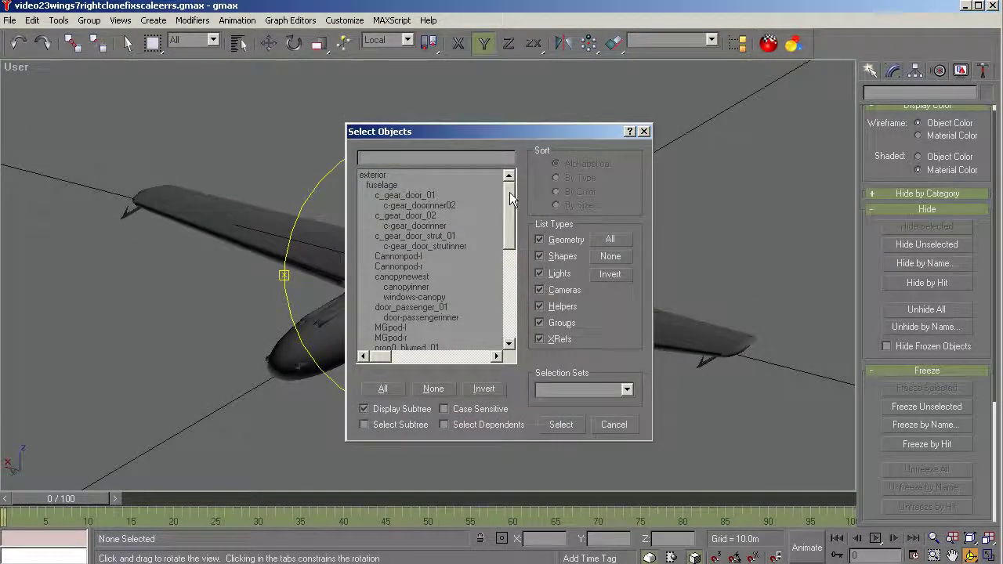
left_click_drag(509, 202, 517, 182)
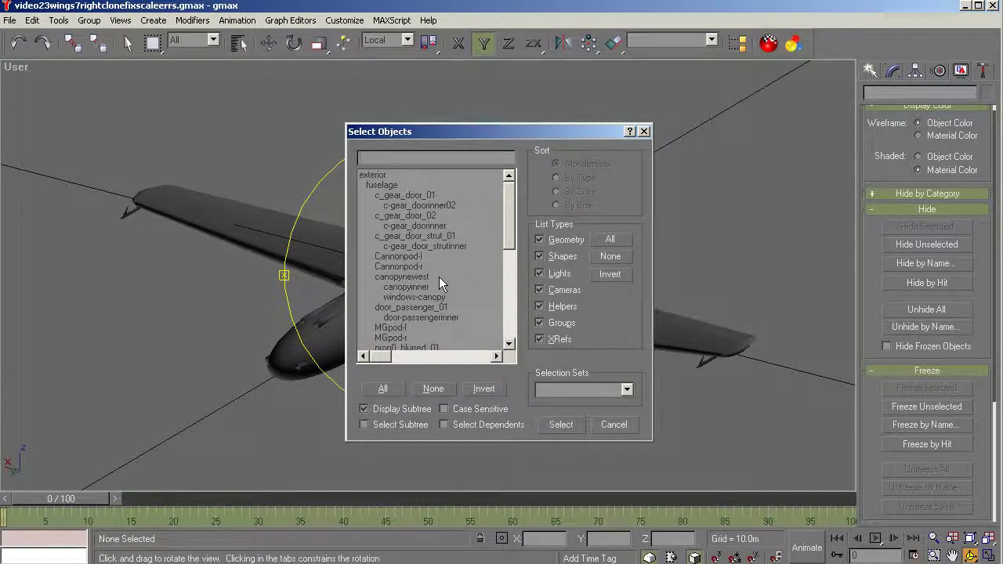
left_click_drag(503, 220, 509, 263)
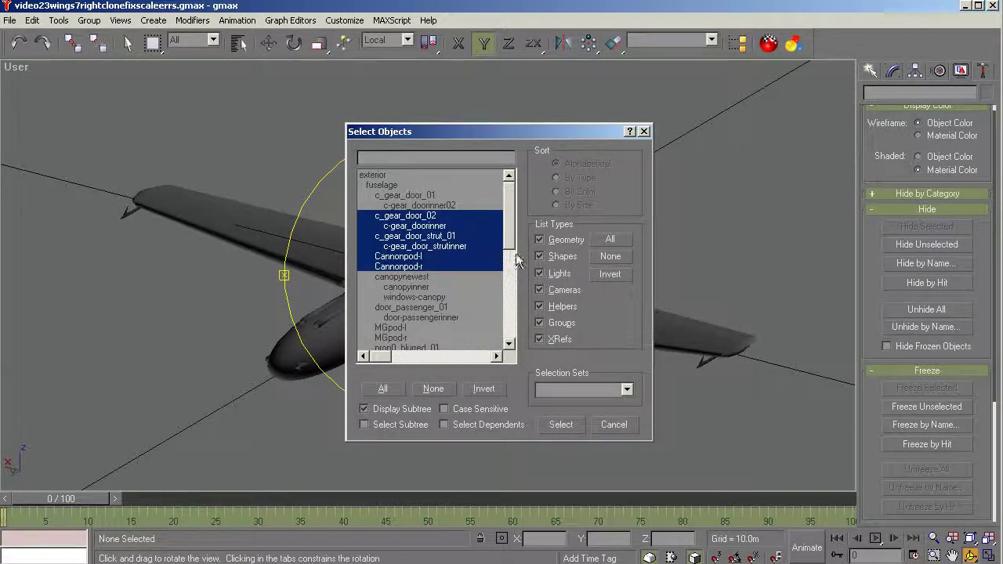
left_click(432, 389)
mouse_move(513, 223)
left_mouse_down()
mouse_move(514, 266)
mouse_move(517, 205)
left_mouse_up()
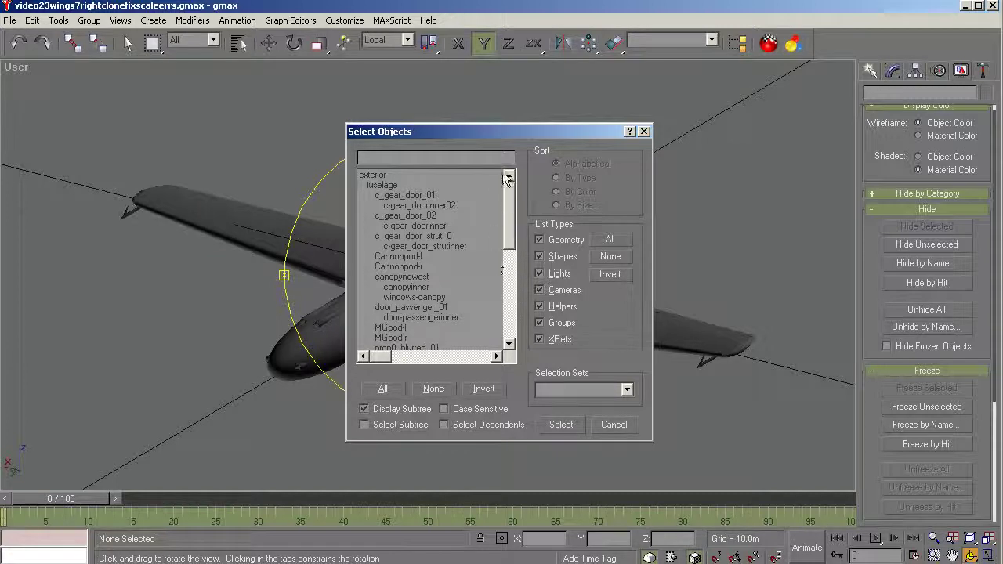
mouse_move(514, 200)
left_mouse_down()
mouse_move(511, 298)
mouse_move(513, 184)
left_mouse_up()
left_click_drag(511, 210, 513, 285)
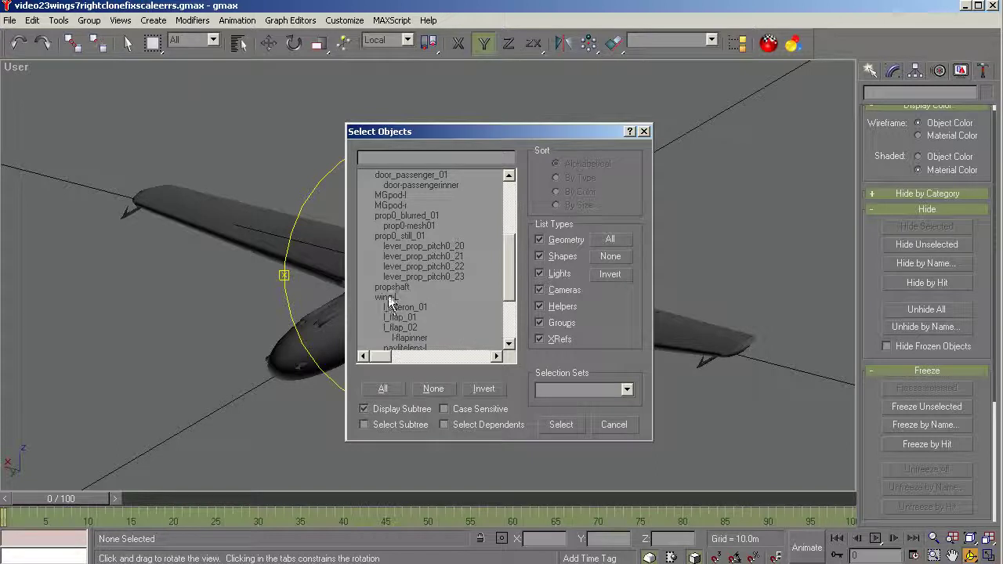
left_click_drag(514, 279, 512, 319)
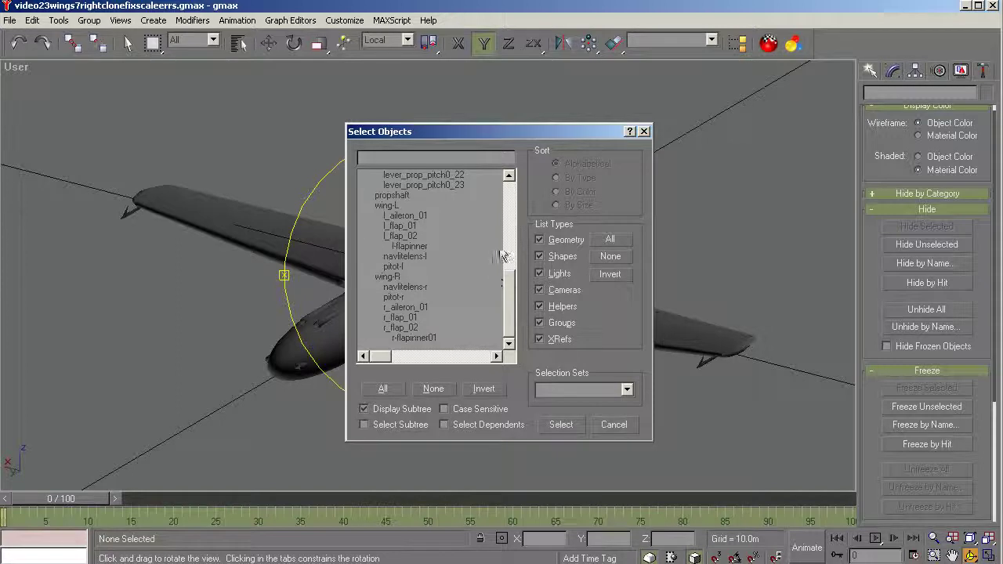
left_click(614, 425)
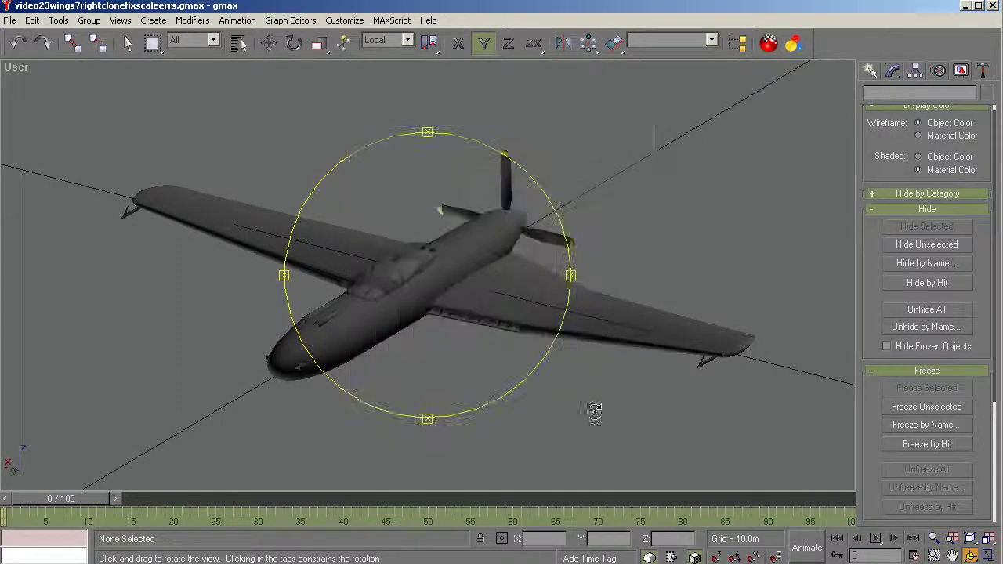
Inspect both wings from above and from underneath the aircraft, and hide the grid lines in the viewport.
left_click_drag(448, 372, 746, 312)
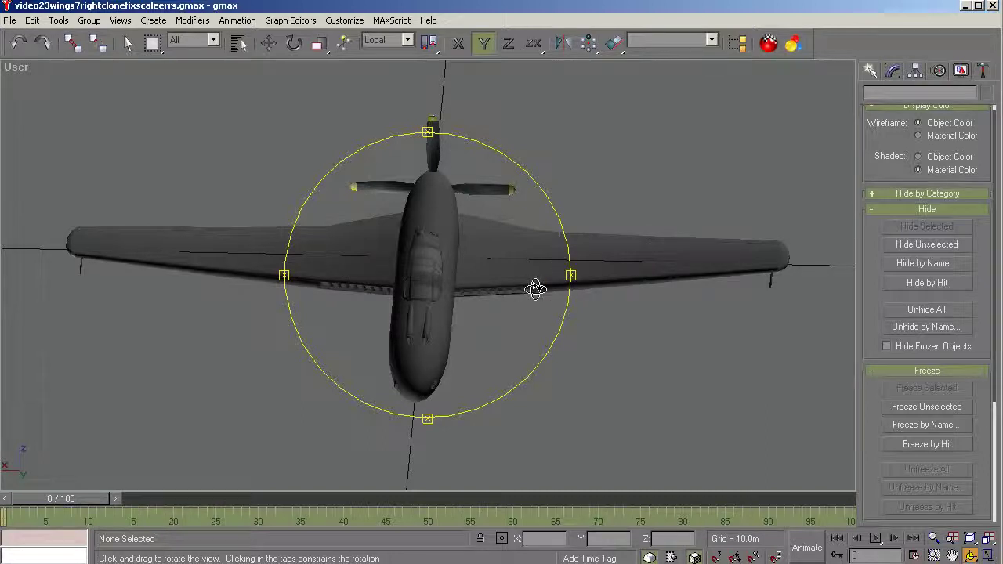
left_click_drag(488, 320, 473, 336)
left_click_drag(481, 298, 413, 305)
key("k")
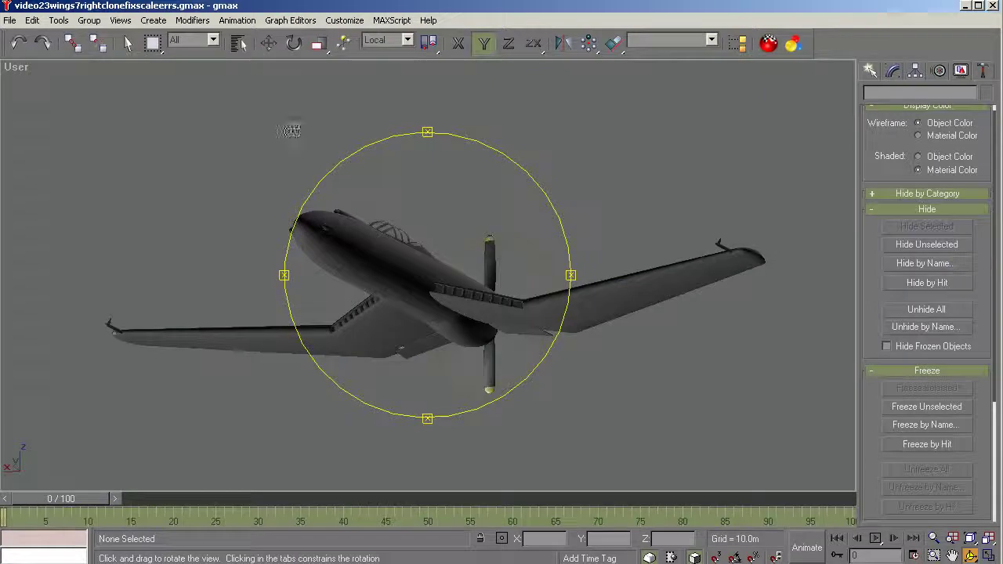
Check the object links by selecting c_gear_door_01 and canopynewest with their subtrees, invert the selection, and leave the list without applying it.
left_click(239, 44)
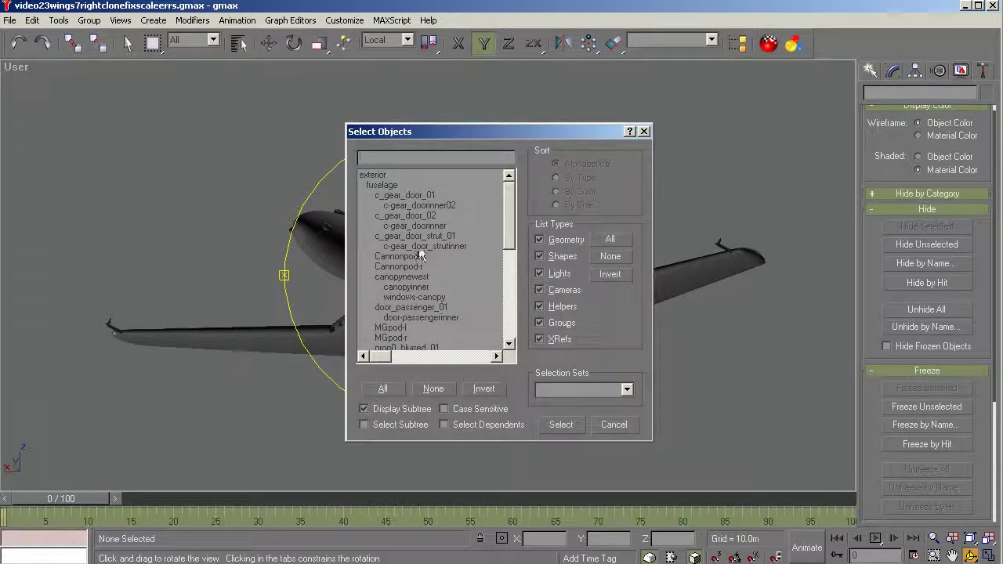
left_click(388, 425)
left_click(396, 195)
left_click(399, 277)
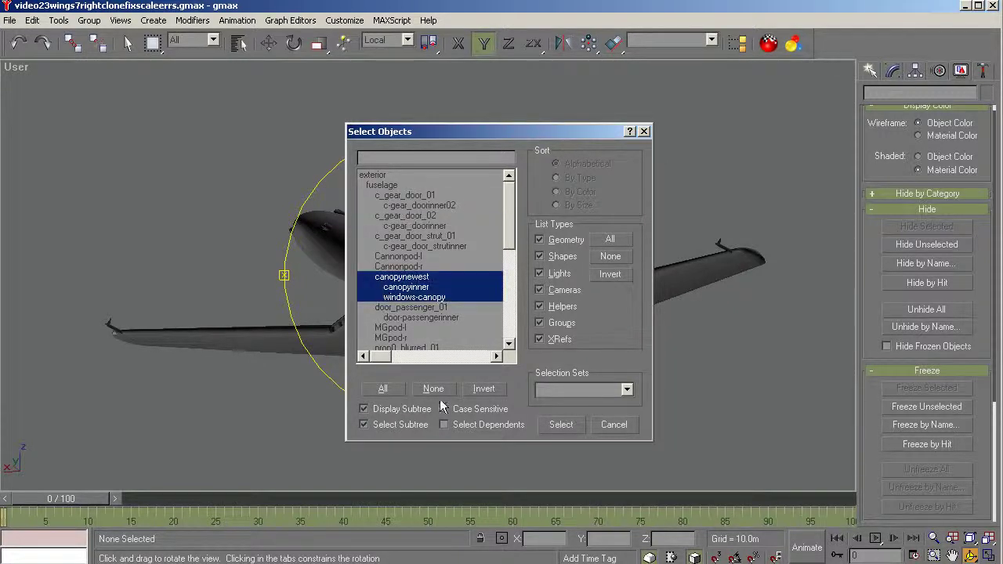
left_click(476, 392)
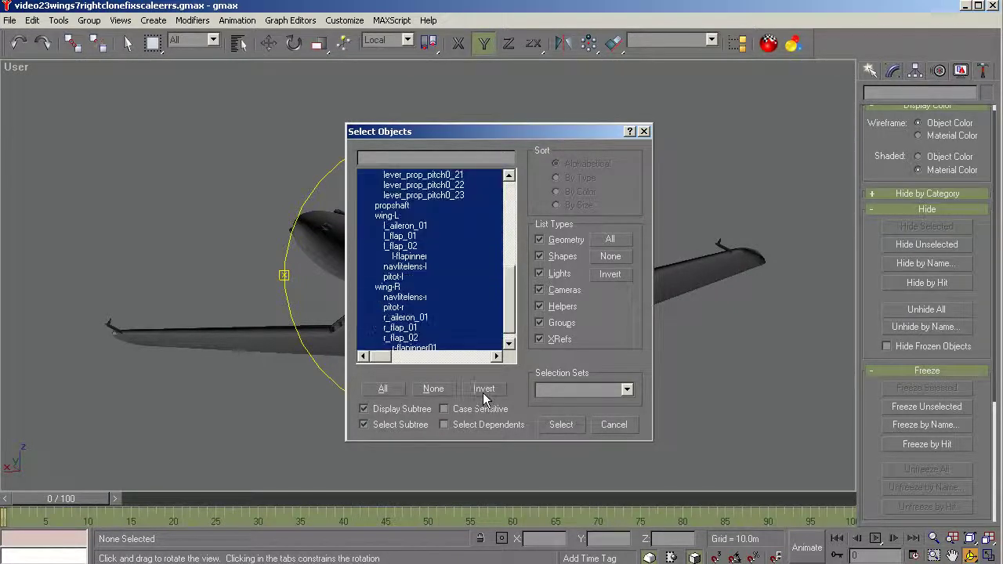
left_click(614, 424)
Examine the whole aircraft once more from above and behind at different tilts, and leave the view rotation.
left_click_drag(456, 352, 403, 409)
right_click(388, 457)
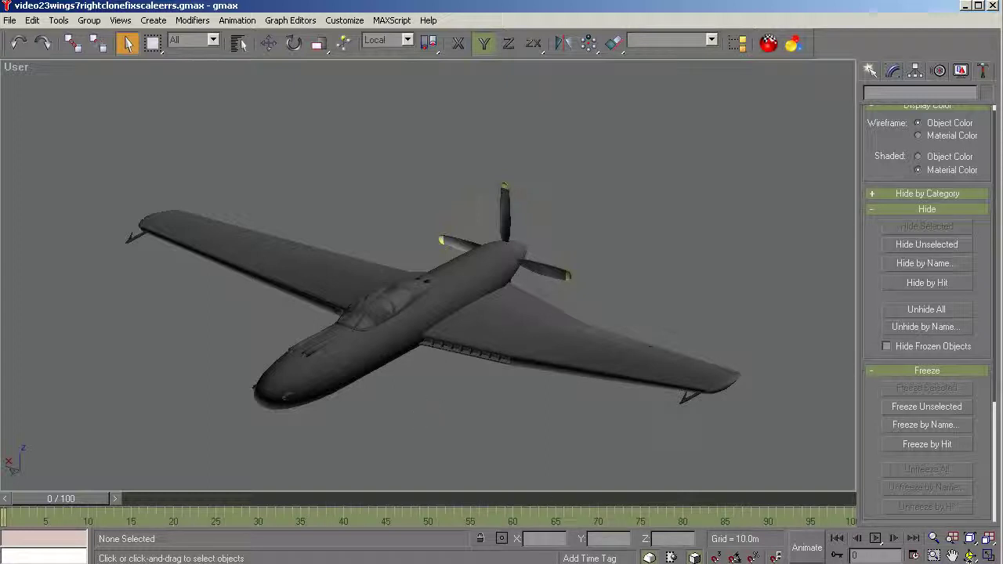
key("ctrl+r")
left_click_drag(494, 381, 490, 409)
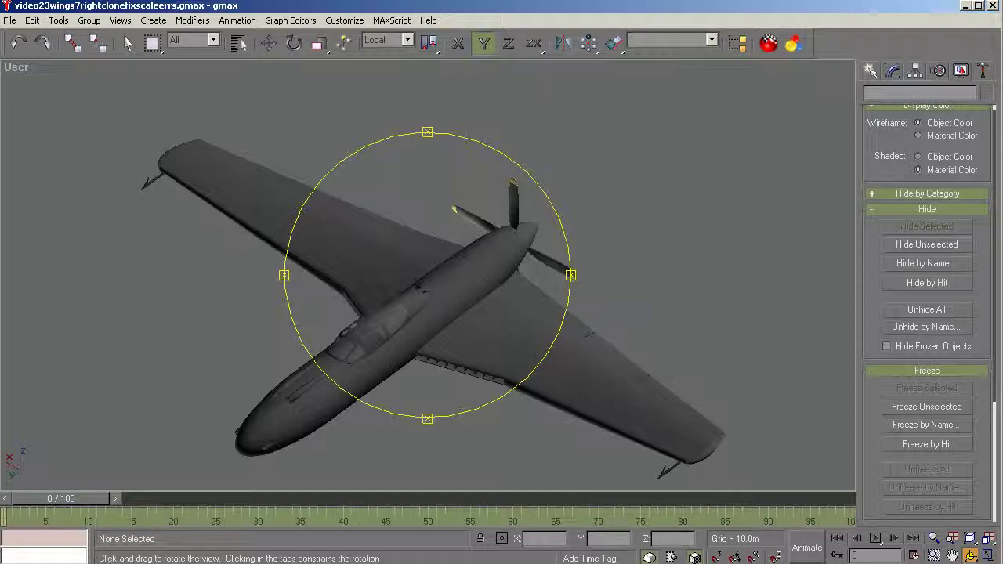
left_click_drag(515, 305, 515, 291)
right_click(662, 298)
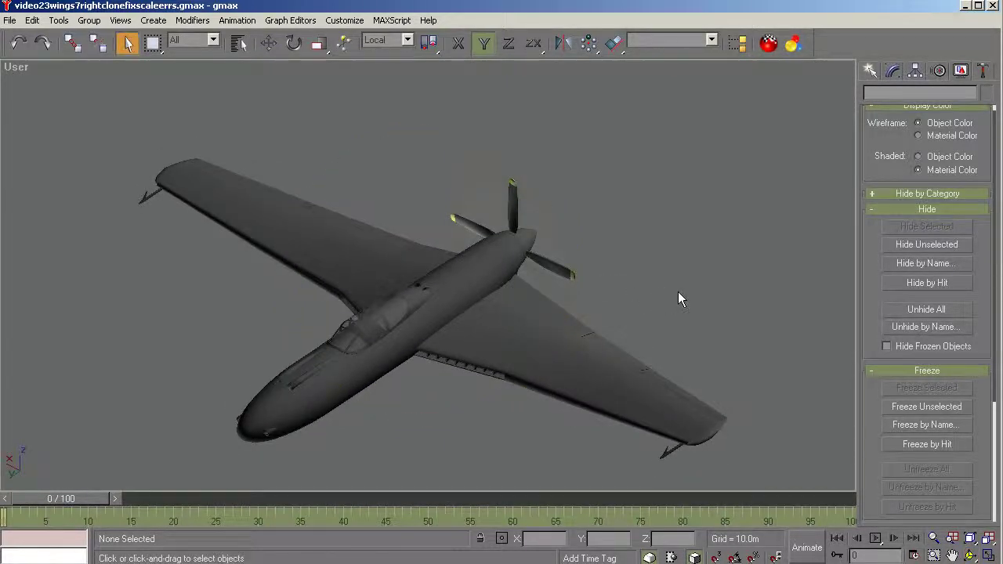